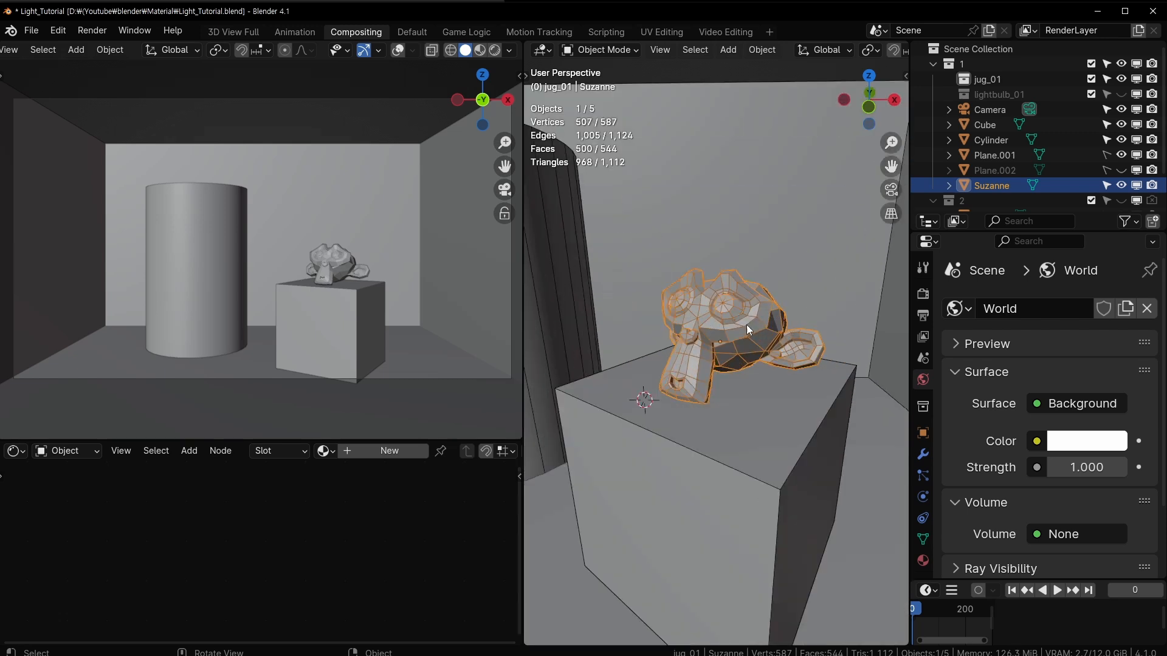
Examine the room scene with the cylinder, cube and monkey head from several distances and angles
scroll(746, 324, "down", 5)
mouse_move(711, 364)
middle_mouse_down()
mouse_move(712, 338)
mouse_move(718, 362)
middle_mouse_up()
scroll(719, 362, "down", 2)
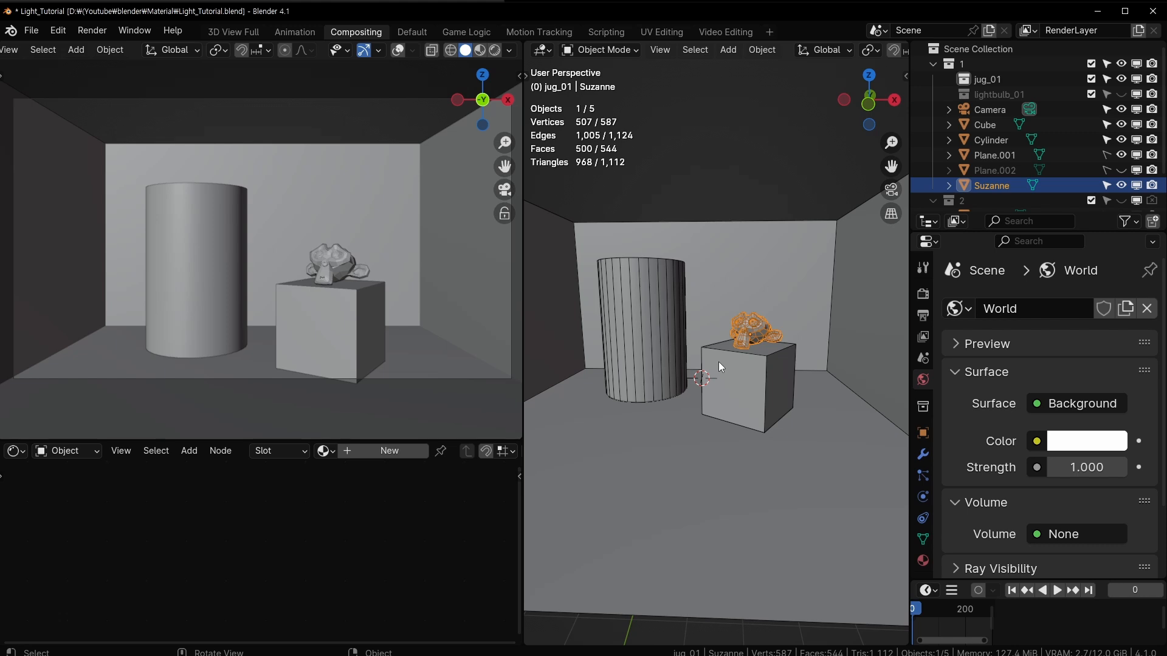
scroll(764, 311, "down", 3)
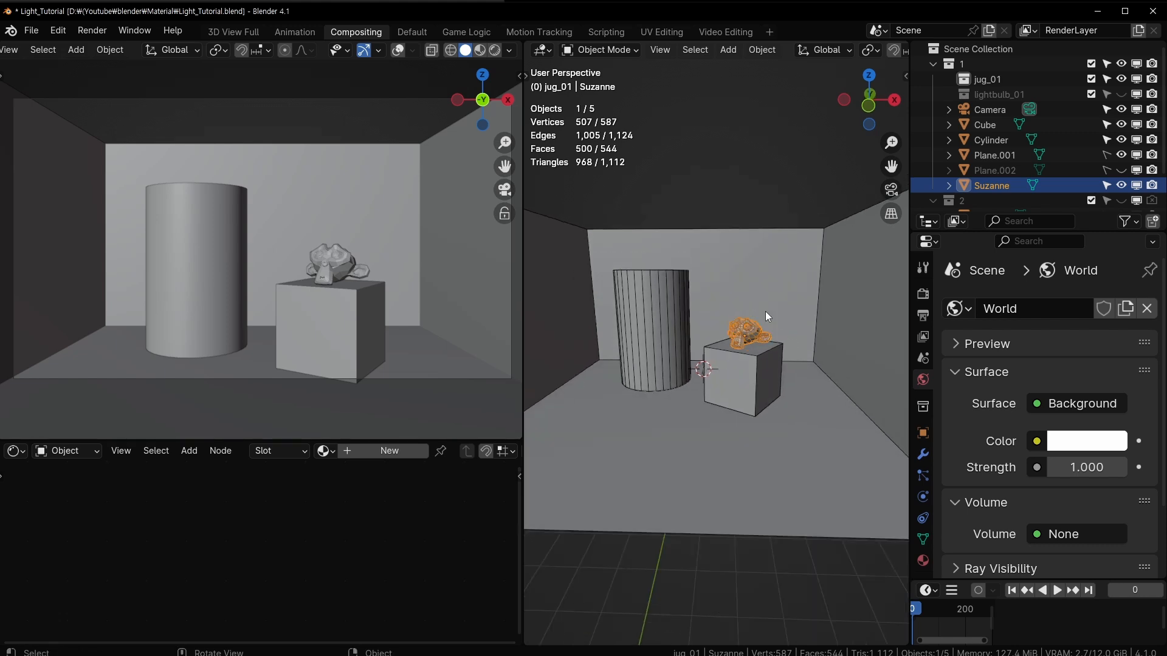
scroll(765, 311, "up", 1)
middle_click_drag(762, 309, 756, 316)
scroll(756, 316, "up", 2)
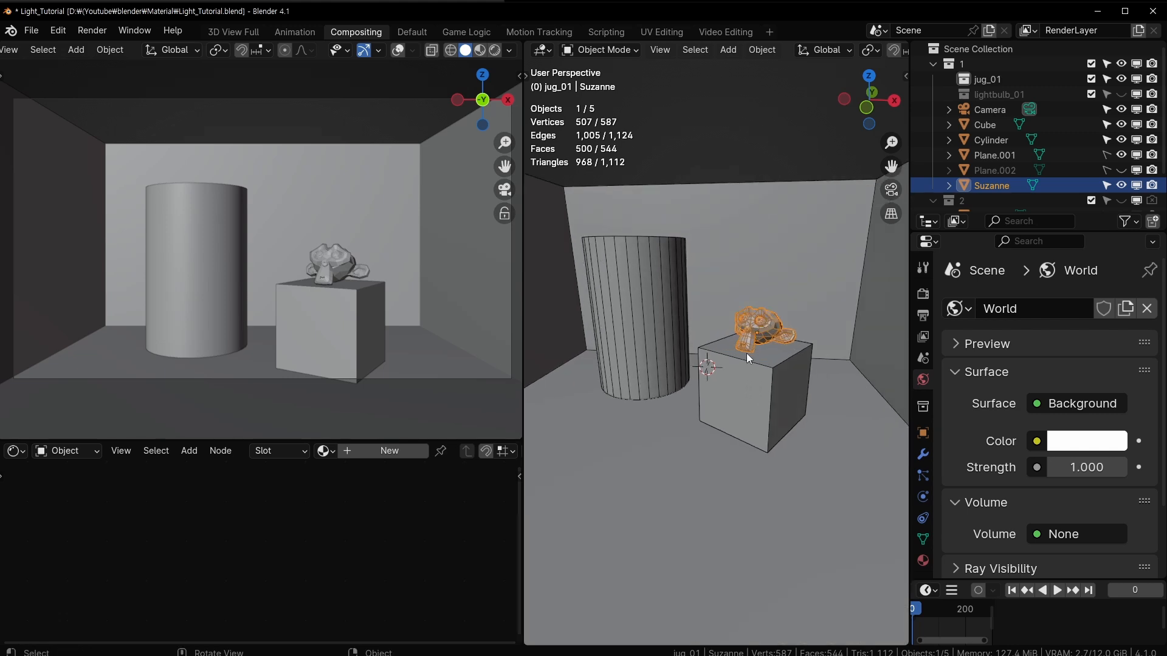
middle_click_drag(825, 334, 756, 363)
scroll(771, 366, "up", 2)
scroll(770, 366, "down", 3)
scroll(756, 363, "up", 3)
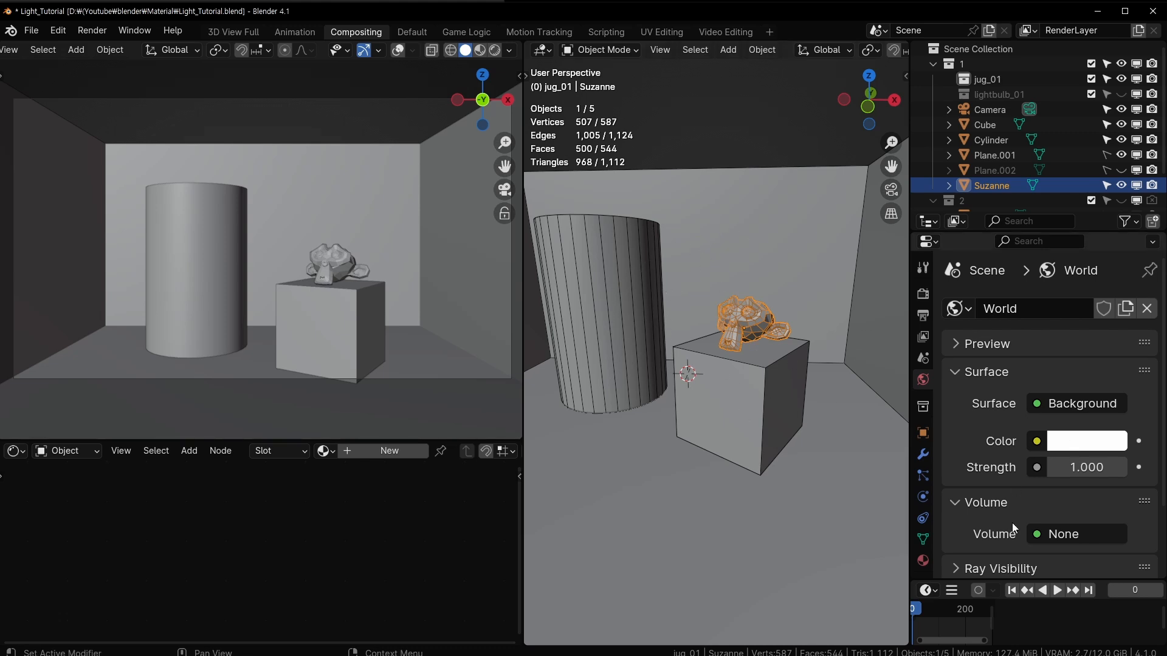
scroll(1004, 421, "down", 3)
scroll(1004, 423, "up", 3)
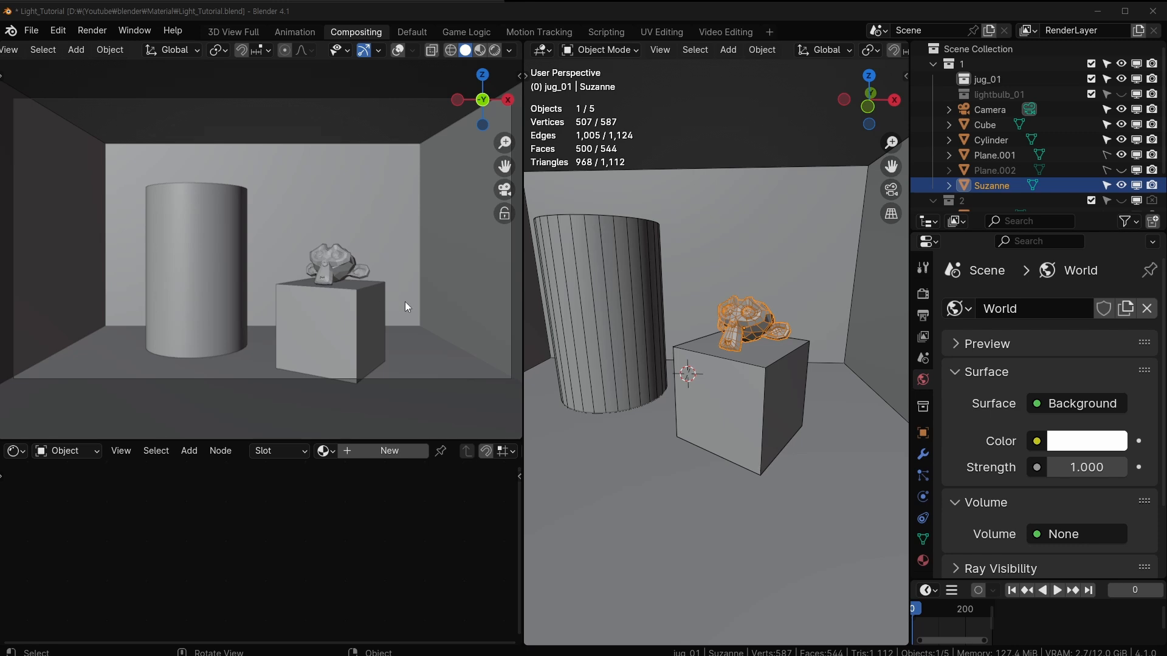
Show the render settings, widen the properties area and choose Cycles as the render engine
left_click(922, 294)
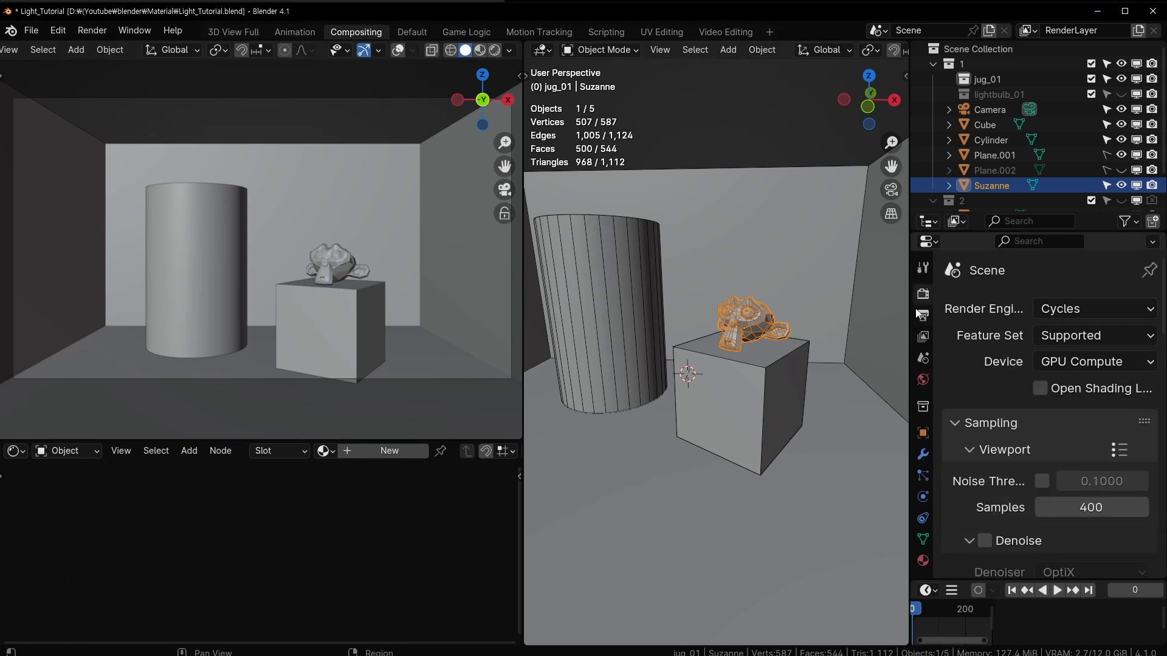
mouse_move(910, 315)
left_mouse_down()
mouse_move(837, 315)
mouse_move(890, 315)
left_mouse_up()
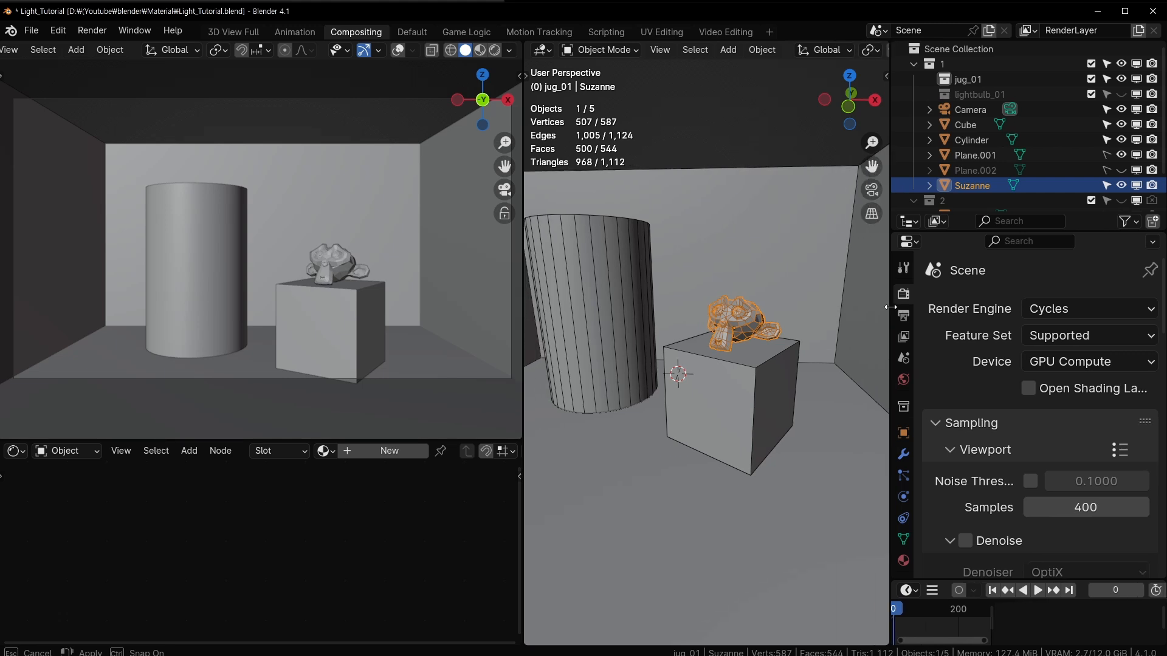
left_click(1055, 310)
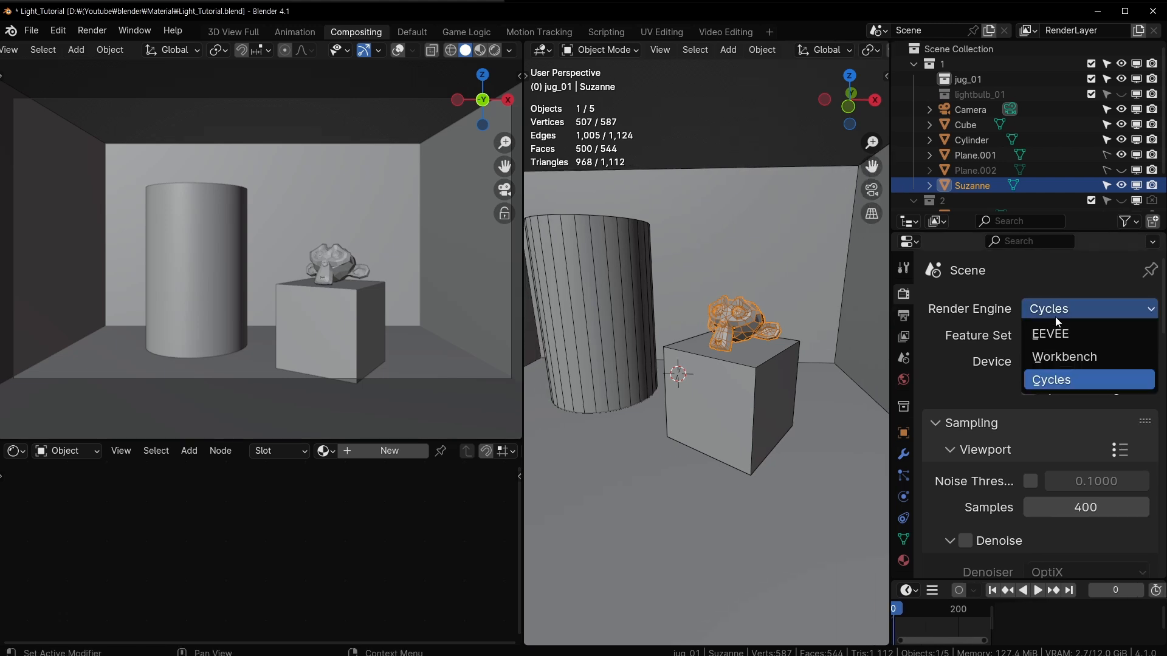
left_click(1069, 381)
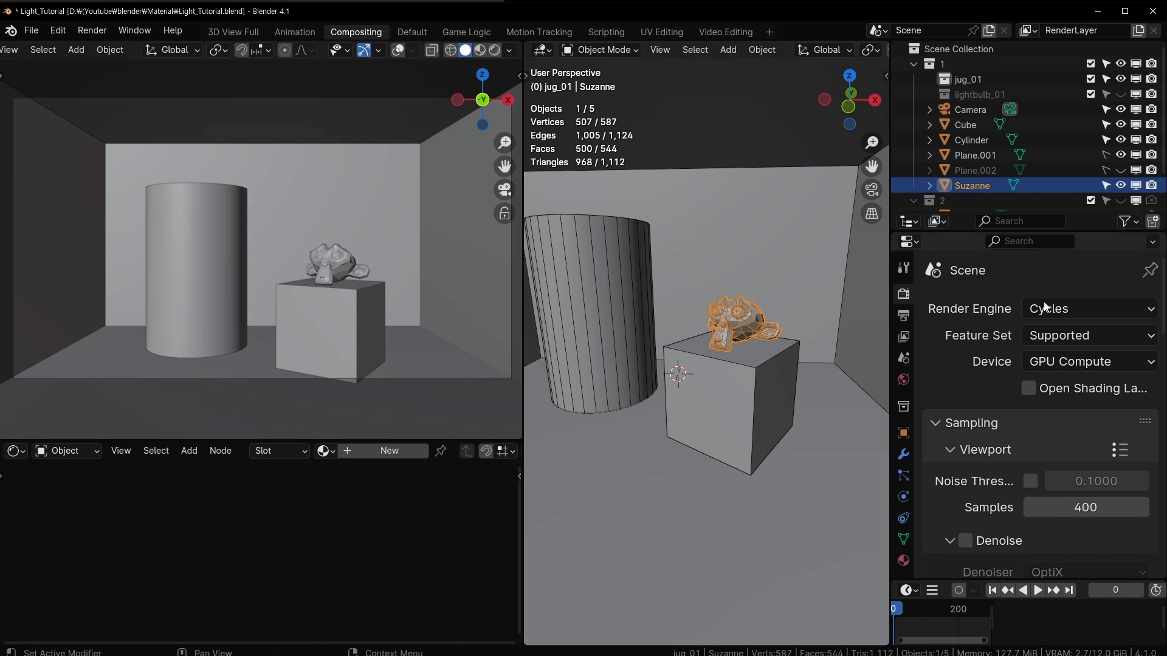
Switch the render engine to EEVEE to view its settings, and return it to Cycles
left_click(1076, 310)
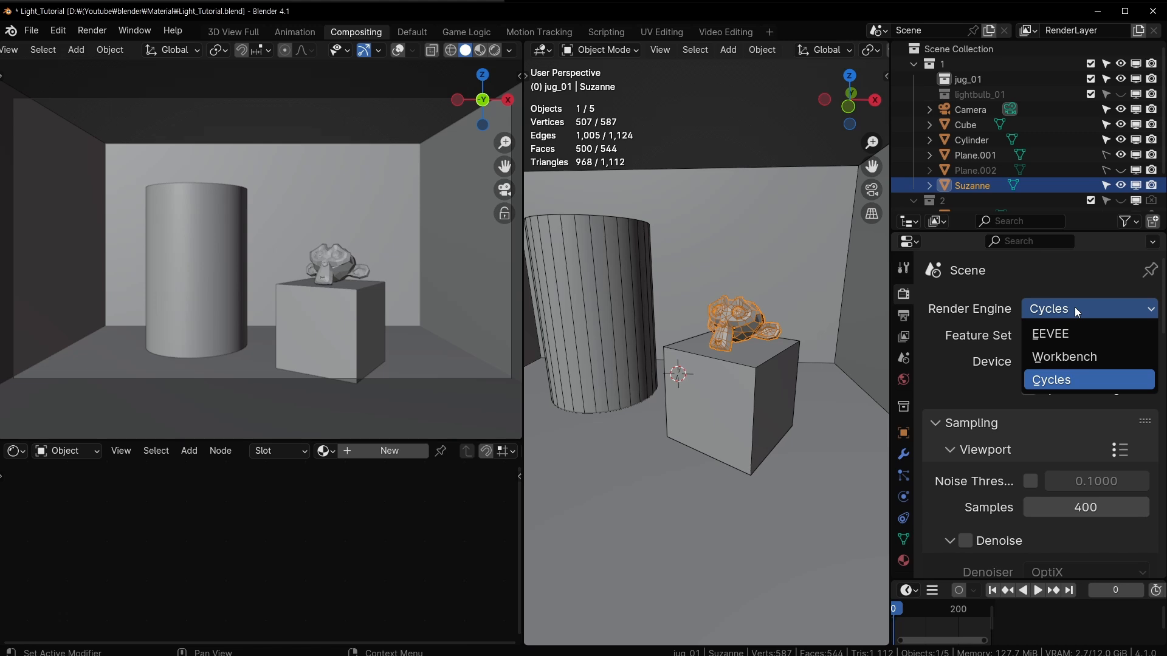
left_click(1058, 338)
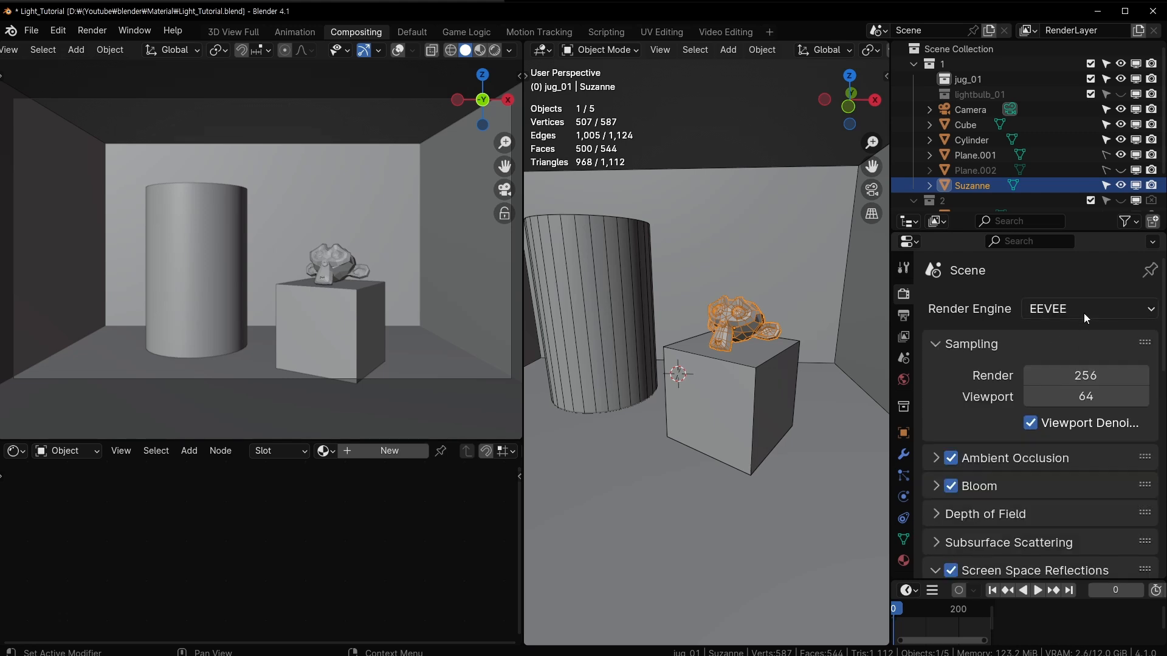
left_click(1084, 312)
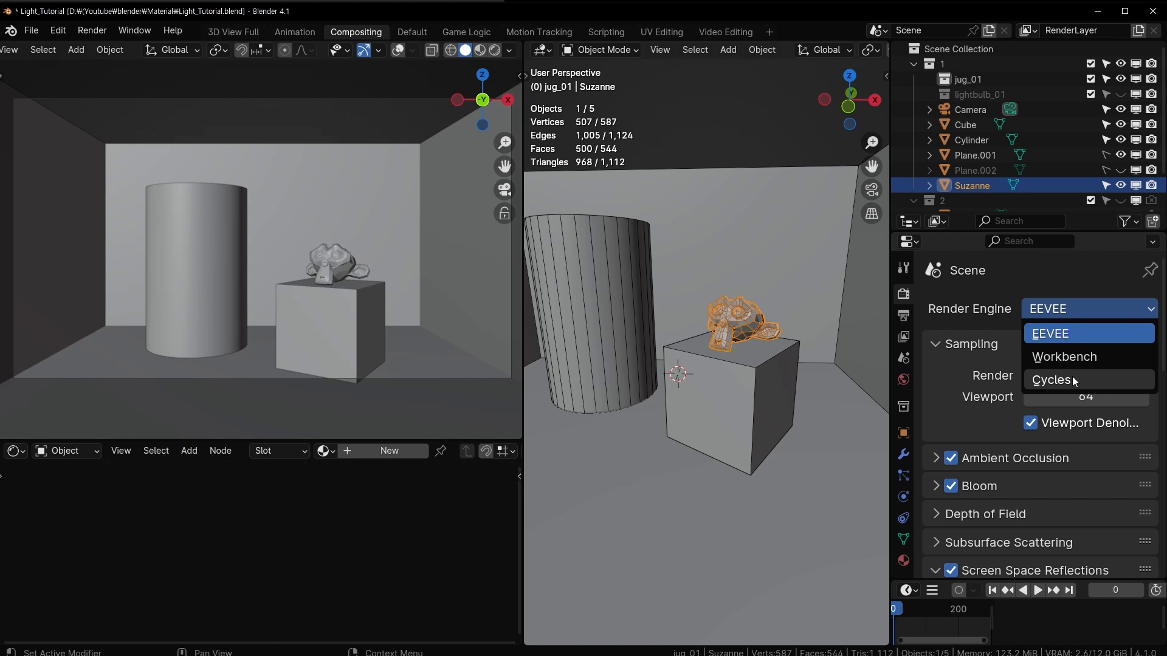
left_click(1074, 381)
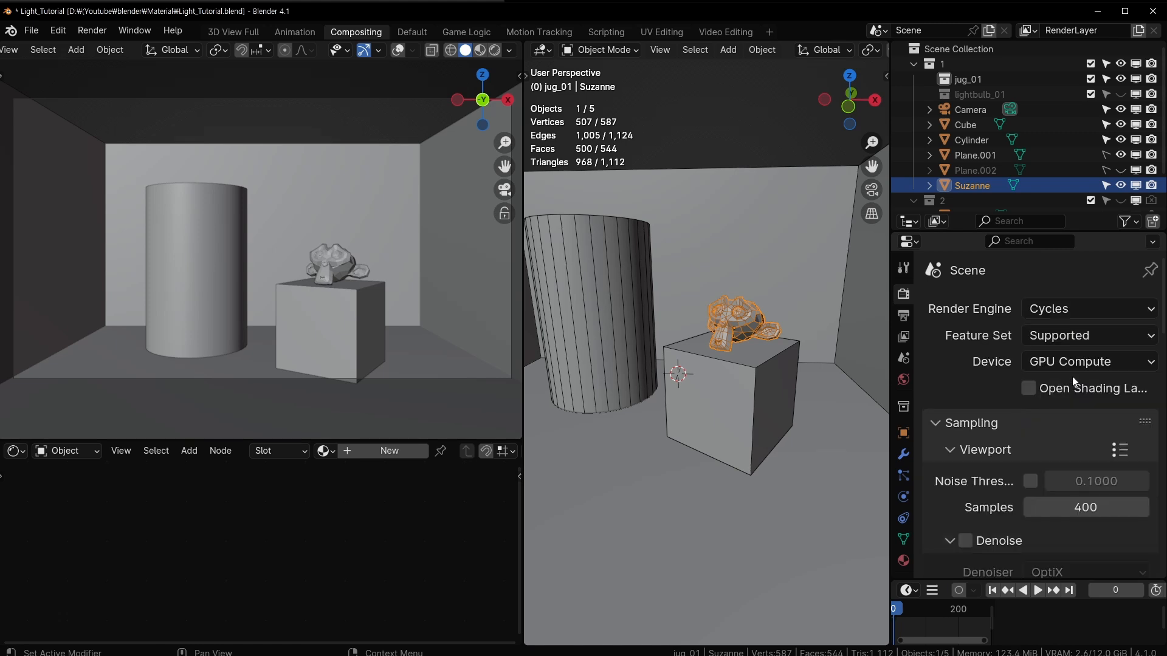
left_click(1057, 310)
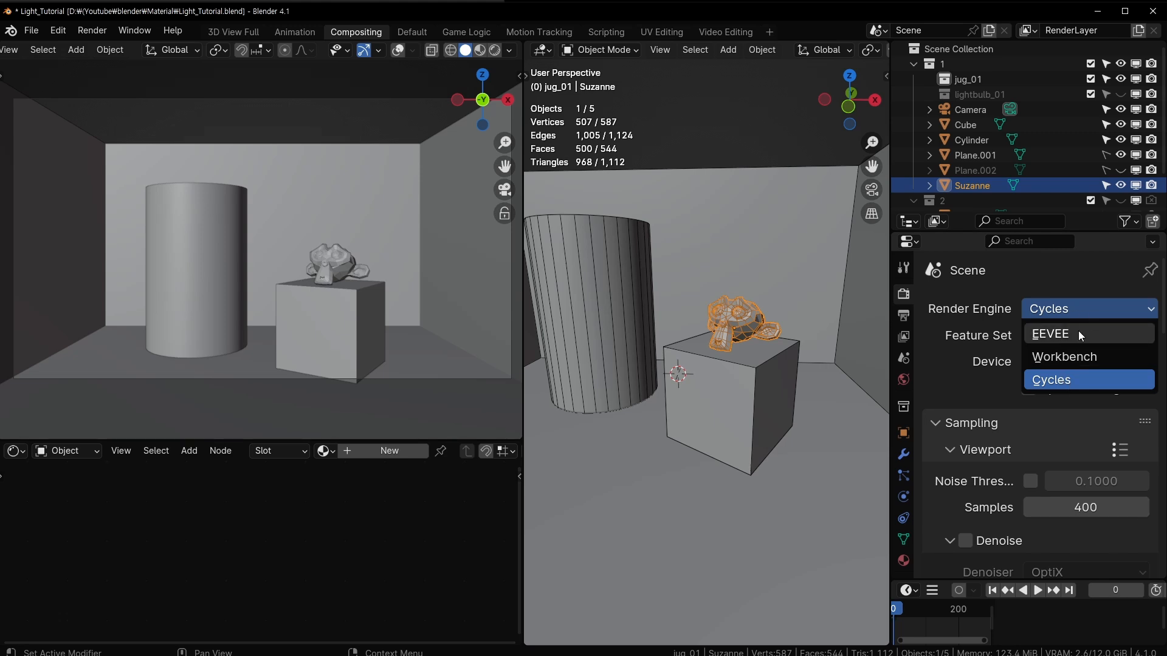
left_click(1077, 380)
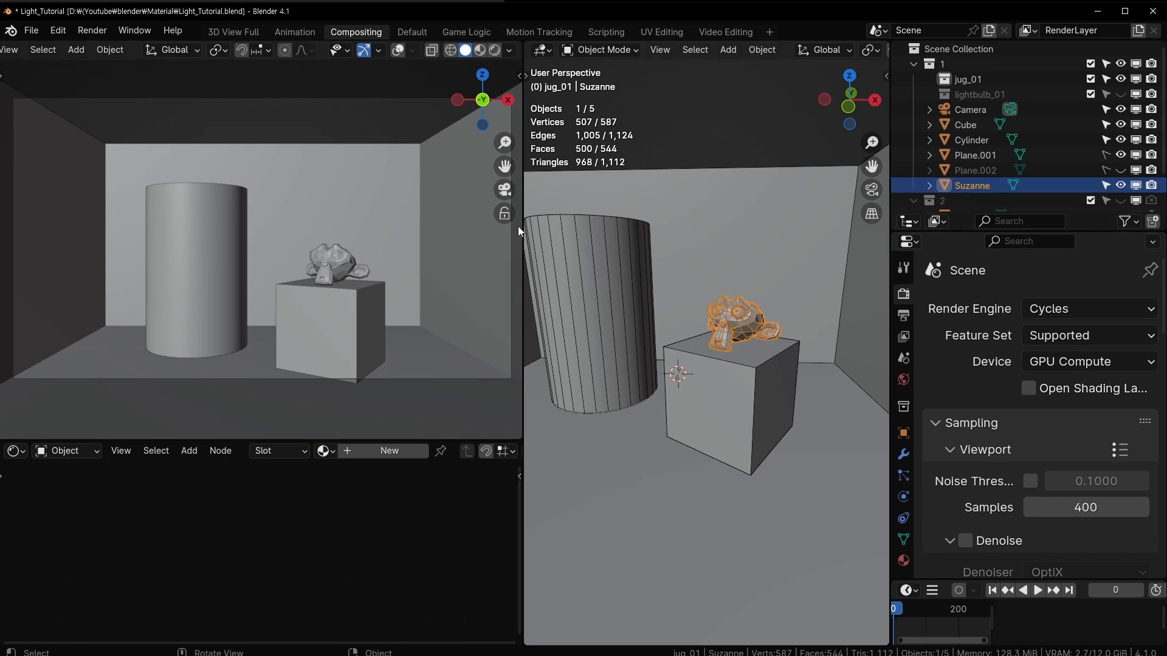
Adjust the widths of the camera viewport, the perspective viewport and the properties area
left_click_drag(522, 226, 524, 226)
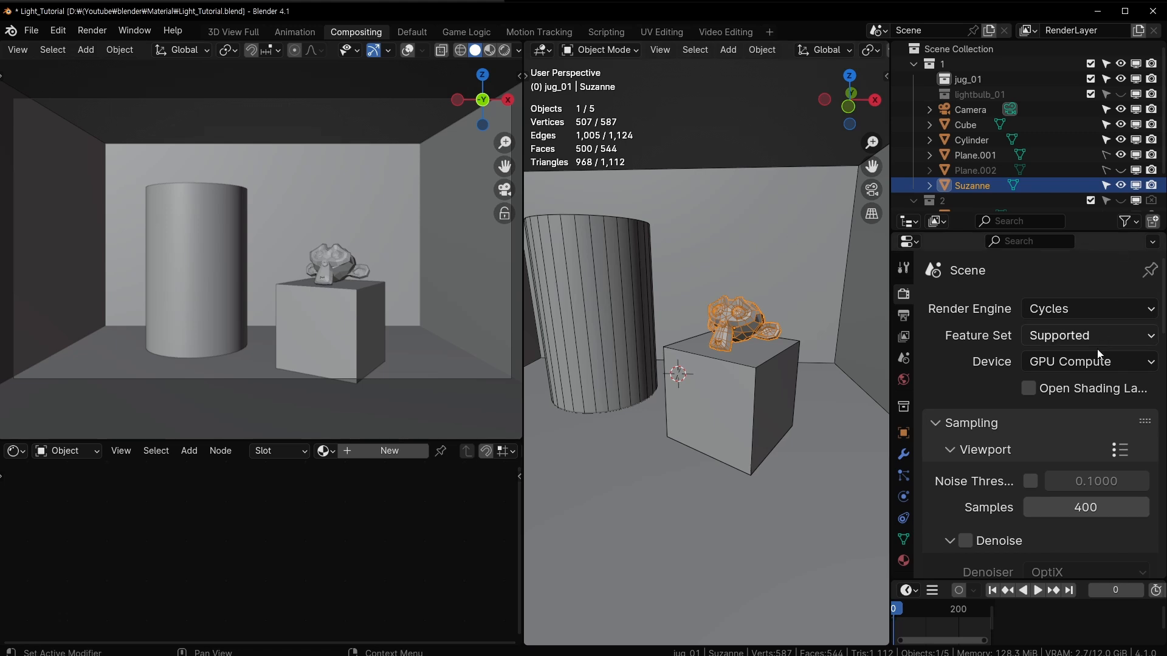
left_click_drag(886, 251, 896, 250)
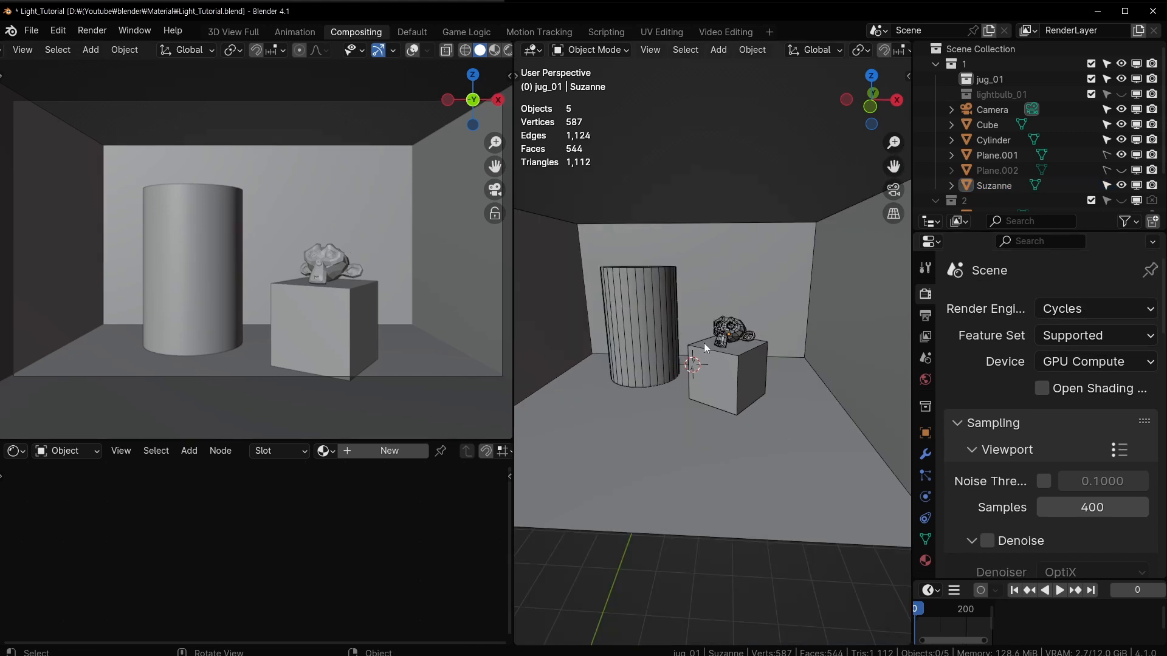
scroll(708, 331, "up", 2)
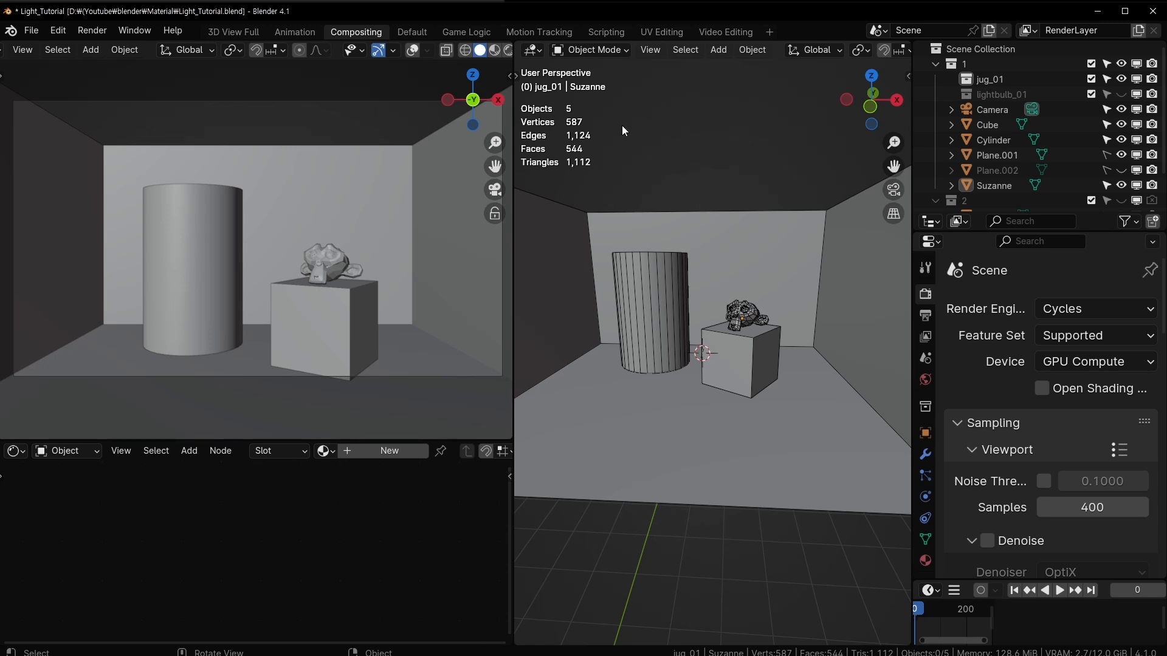
key("shift+a")
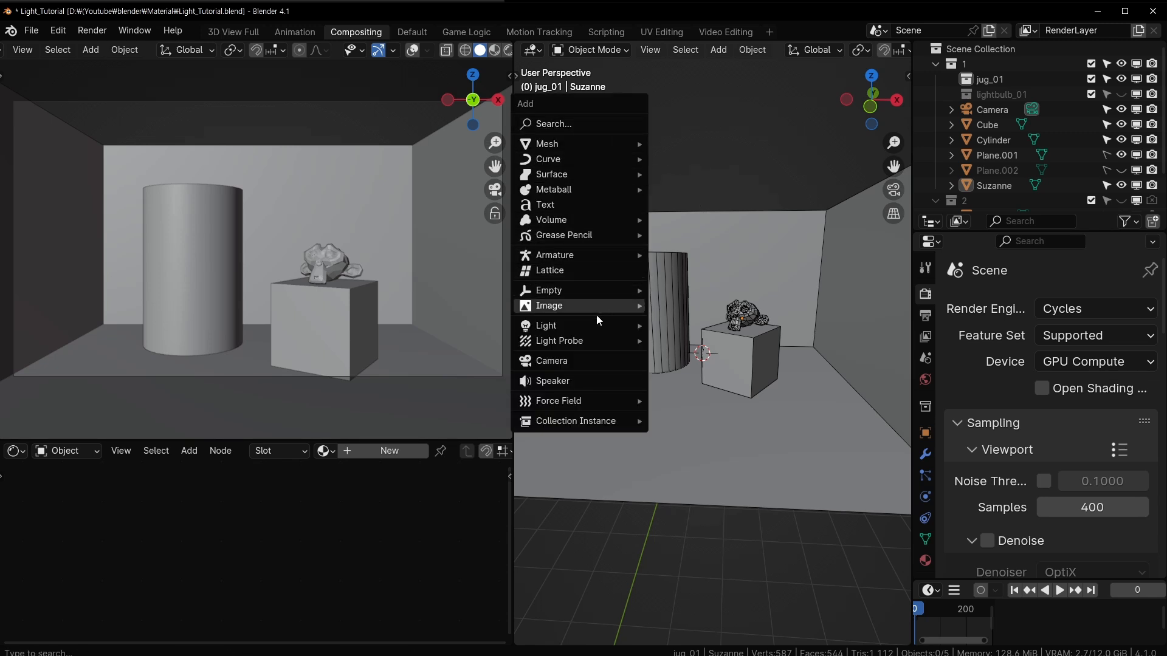
mouse_move(592, 331)
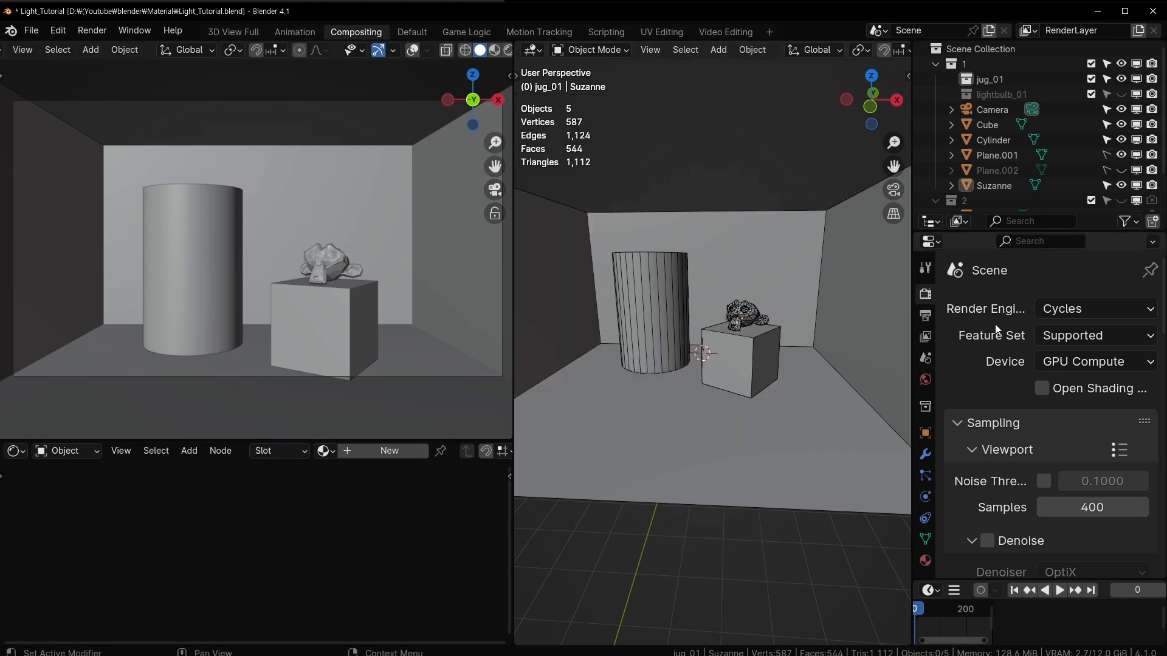
scroll(446, 53, "down", 1)
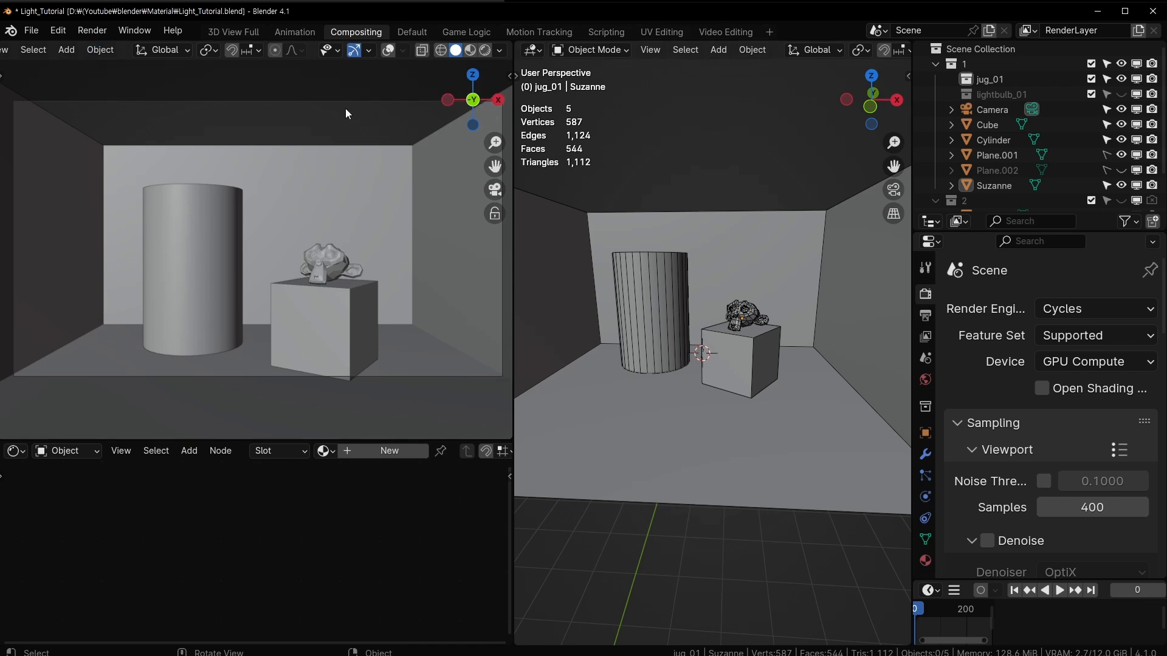
Display the camera viewport in rendered shading and set the world background strength to 0
left_click(485, 50)
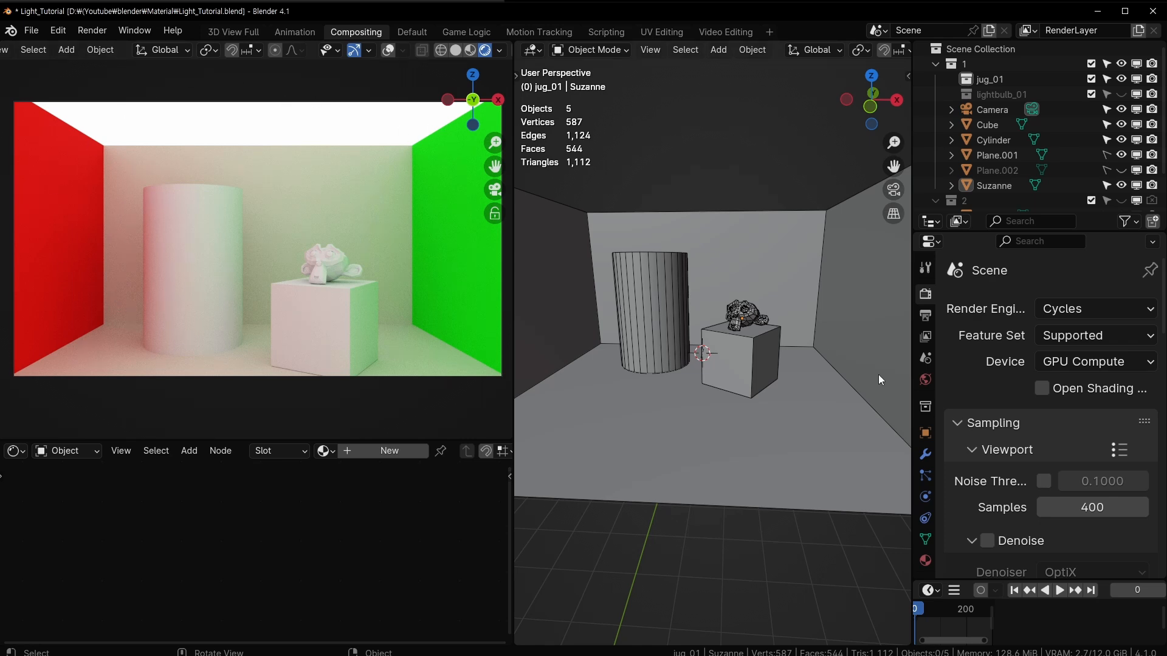
left_click(928, 377)
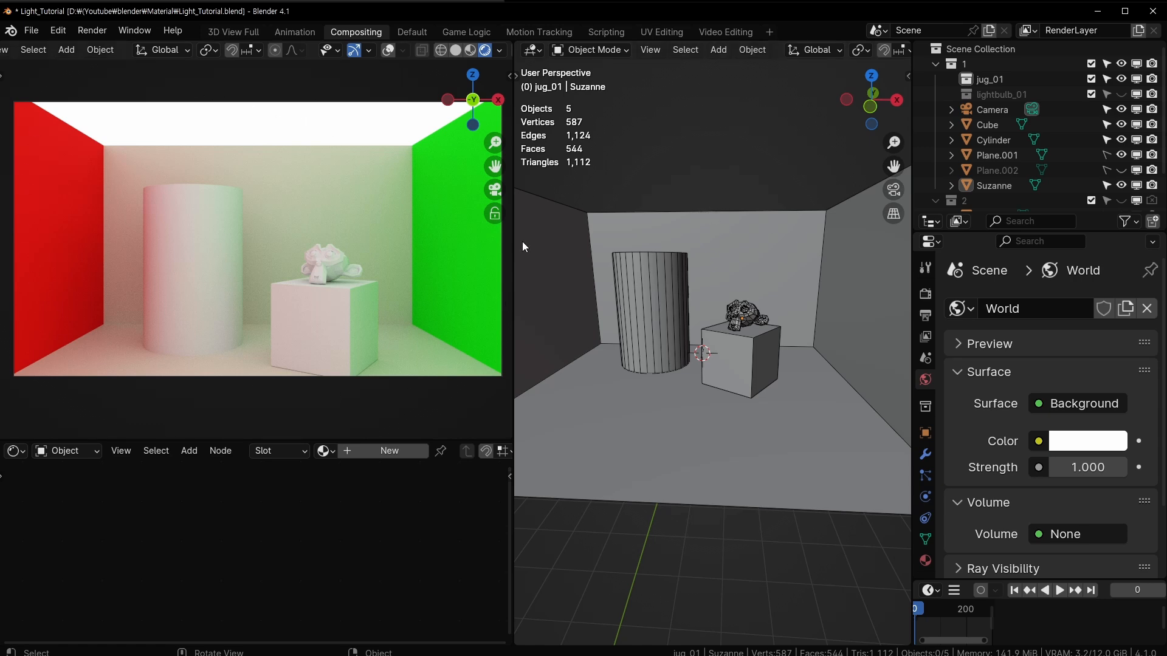
left_click(1103, 466)
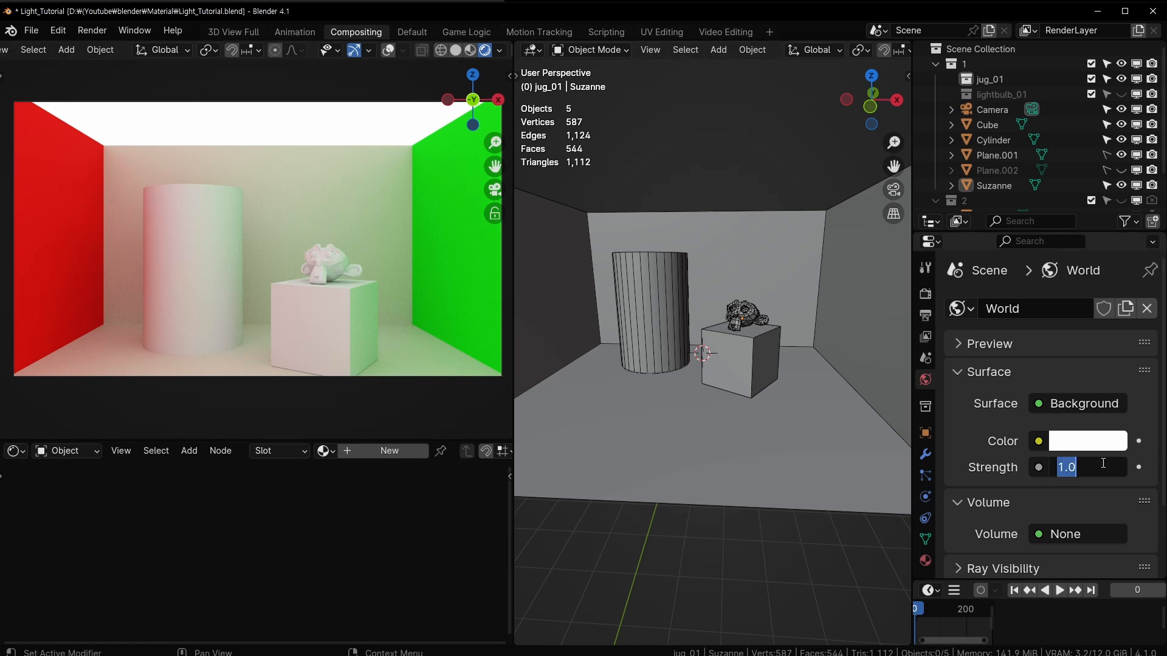
type("0")
key("Return")
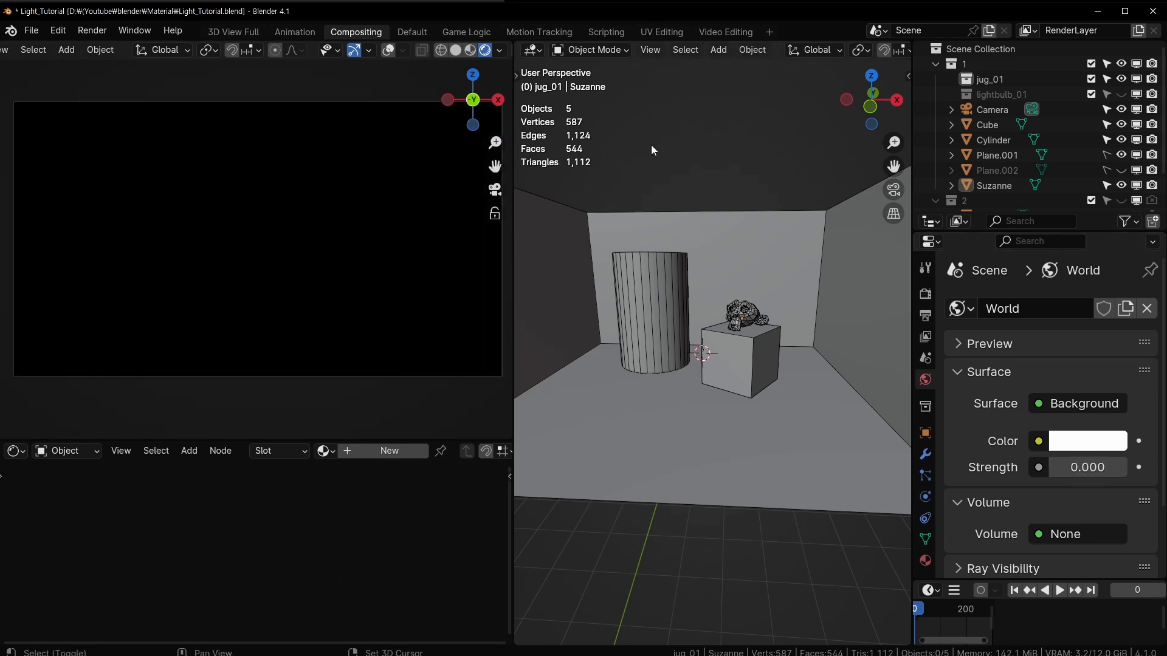
Add a point light and move it up from the origin into the room near the cylinder
key("shift+a")
mouse_move(639, 347)
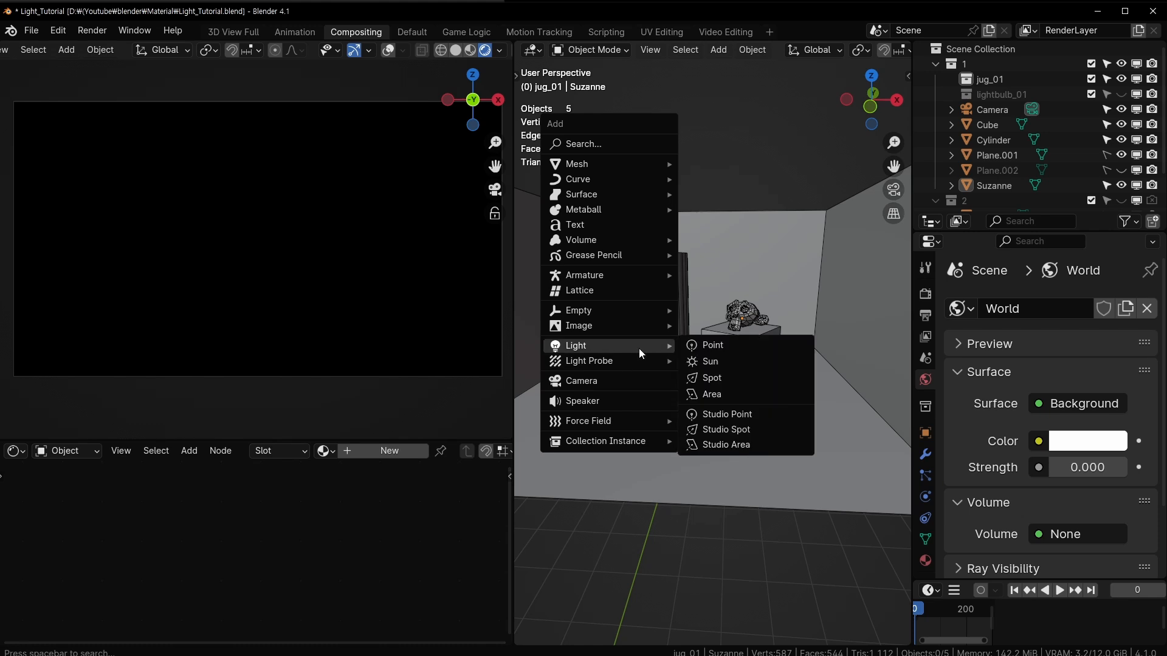
left_click(752, 345)
key("g")
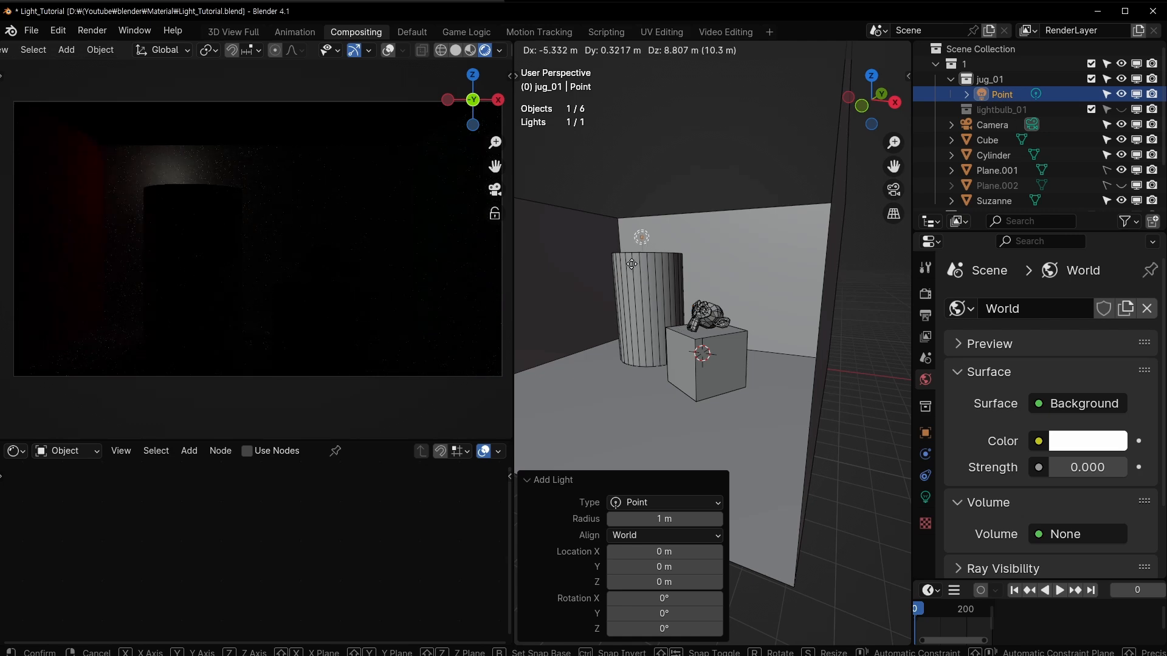
left_click(681, 326)
Reposition the point light near the ceiling, between the cylinder and the cube
middle_click_drag(680, 325, 670, 243)
key("g")
left_click(588, 330)
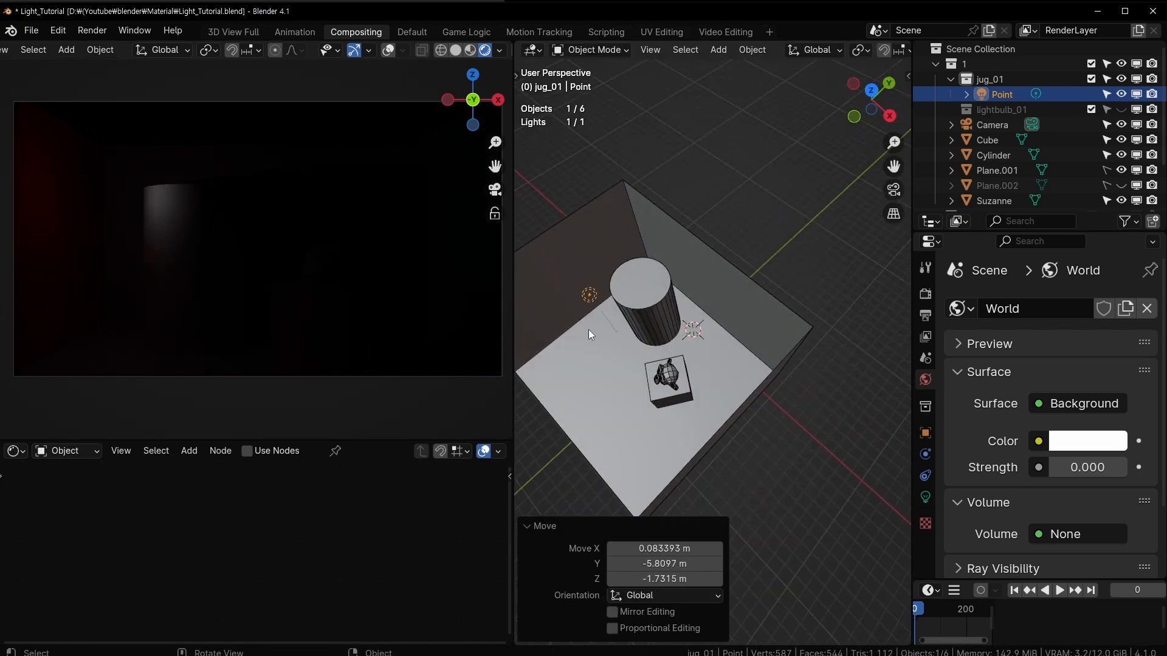
middle_click_drag(588, 330, 683, 227)
key("g")
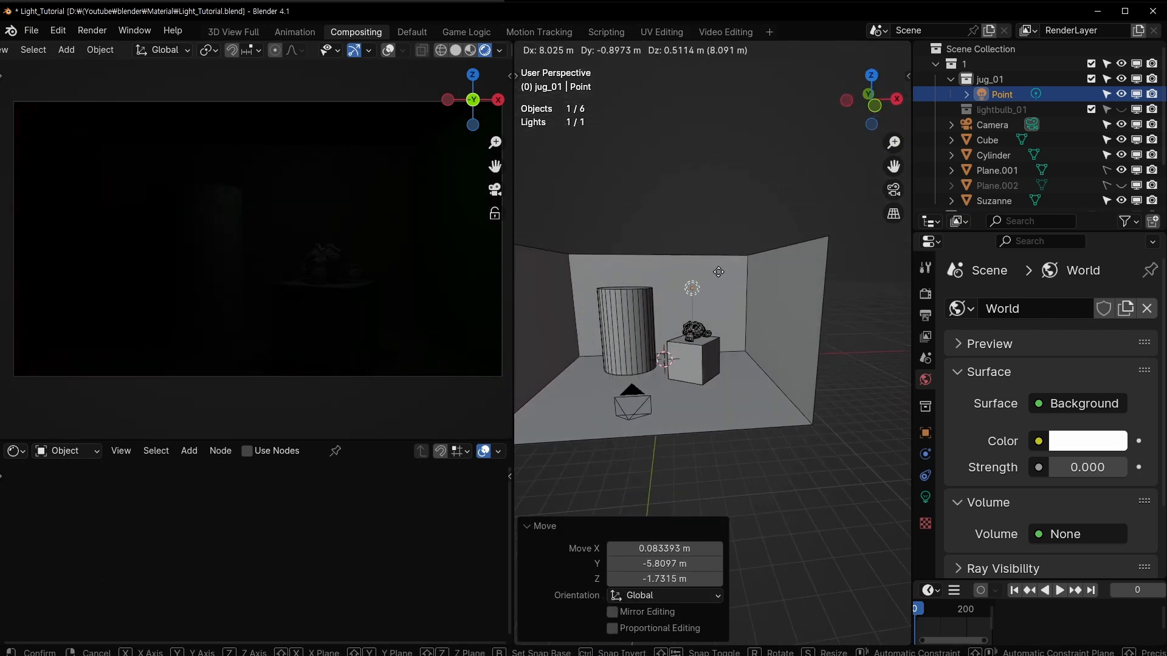
left_click(696, 260)
middle_click_drag(746, 358, 722, 340)
scroll(729, 349, "up", 2)
Open the point light's own settings and widen the properties area so the light types are readable
left_click_drag(1080, 468, 1082, 468)
left_click(1087, 467)
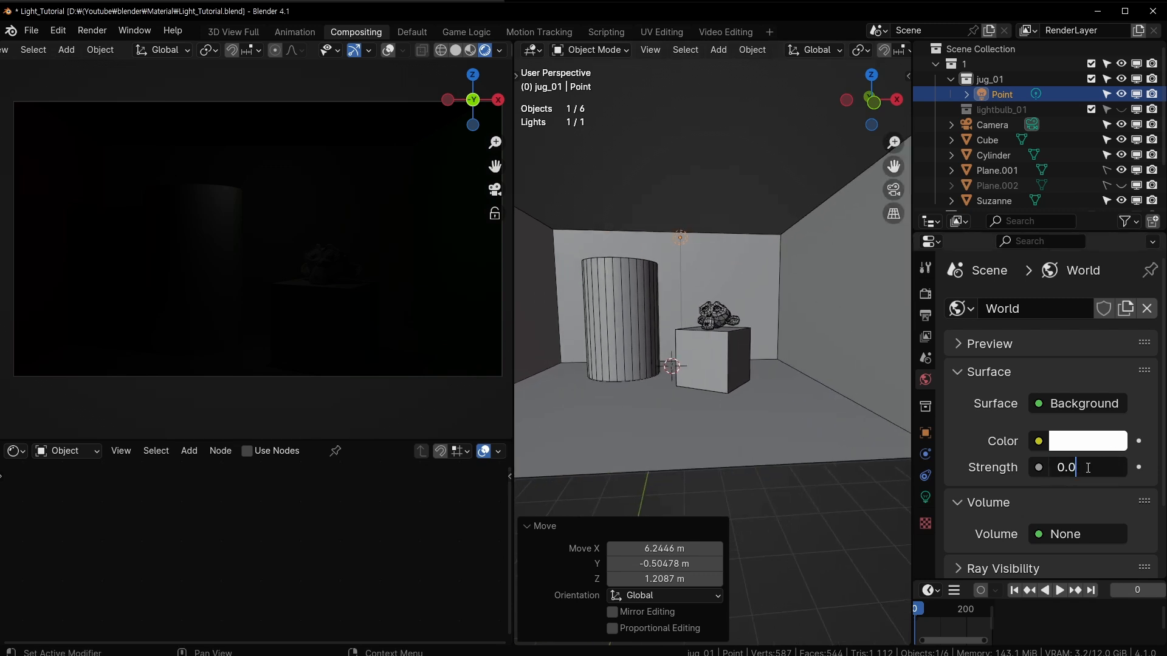
key("Return")
left_click(925, 495)
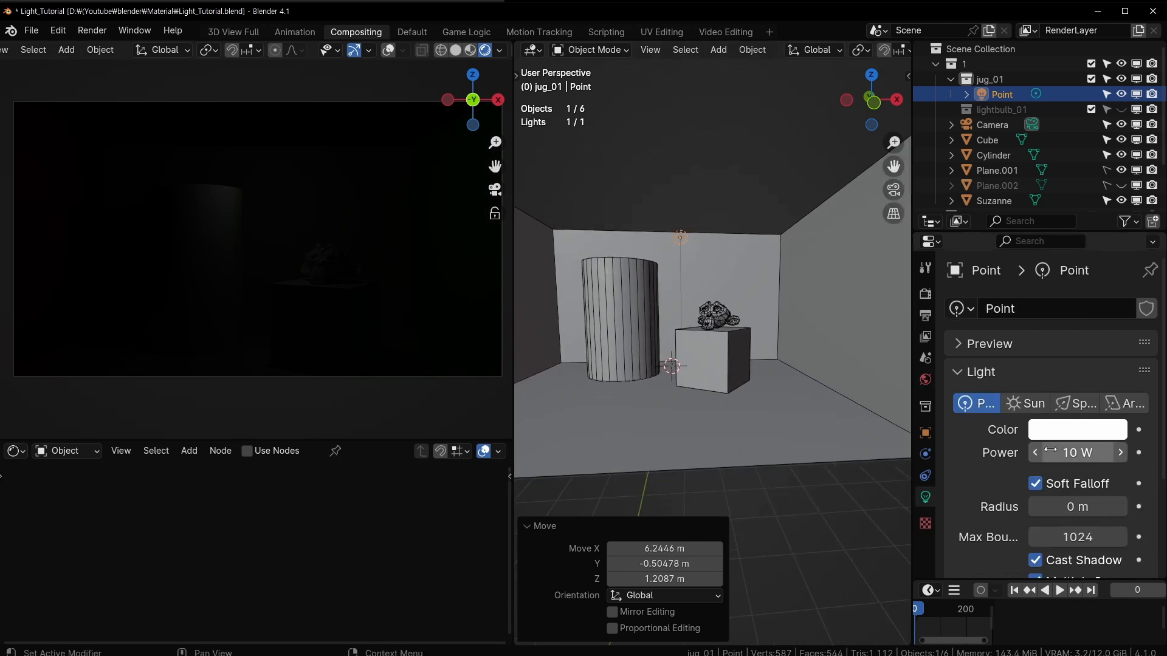
left_click_drag(913, 439, 873, 439)
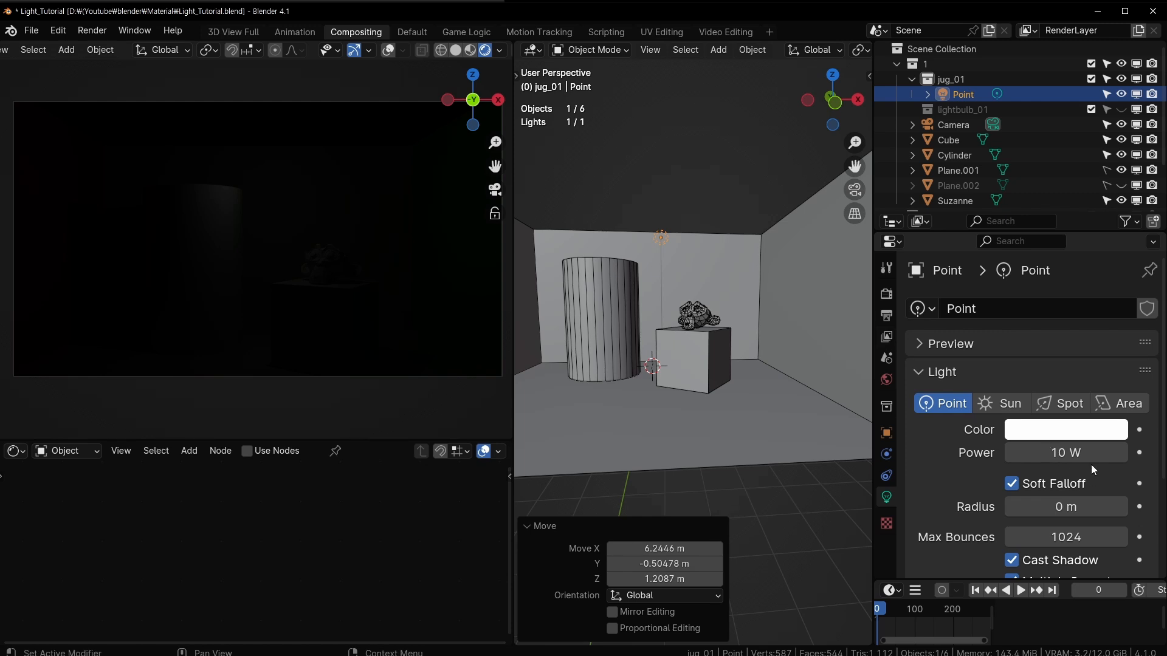
Try the None unit system in the scene's units, and restore Metric
left_click(886, 357)
scroll(1038, 370, "down", 5)
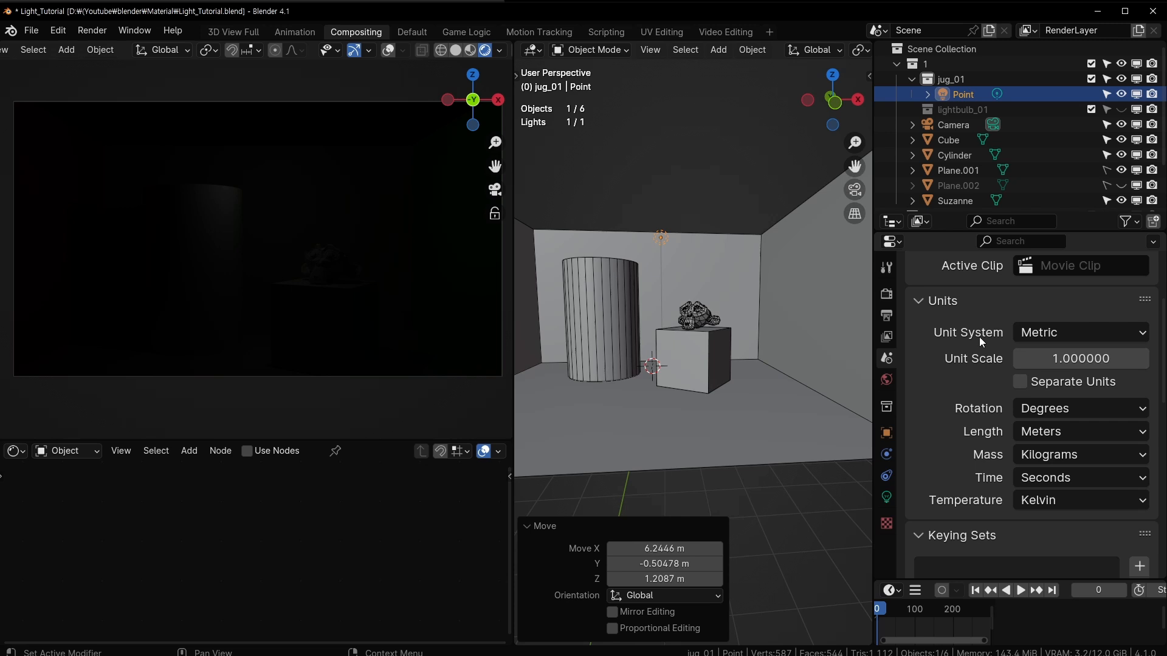
left_click(1067, 333)
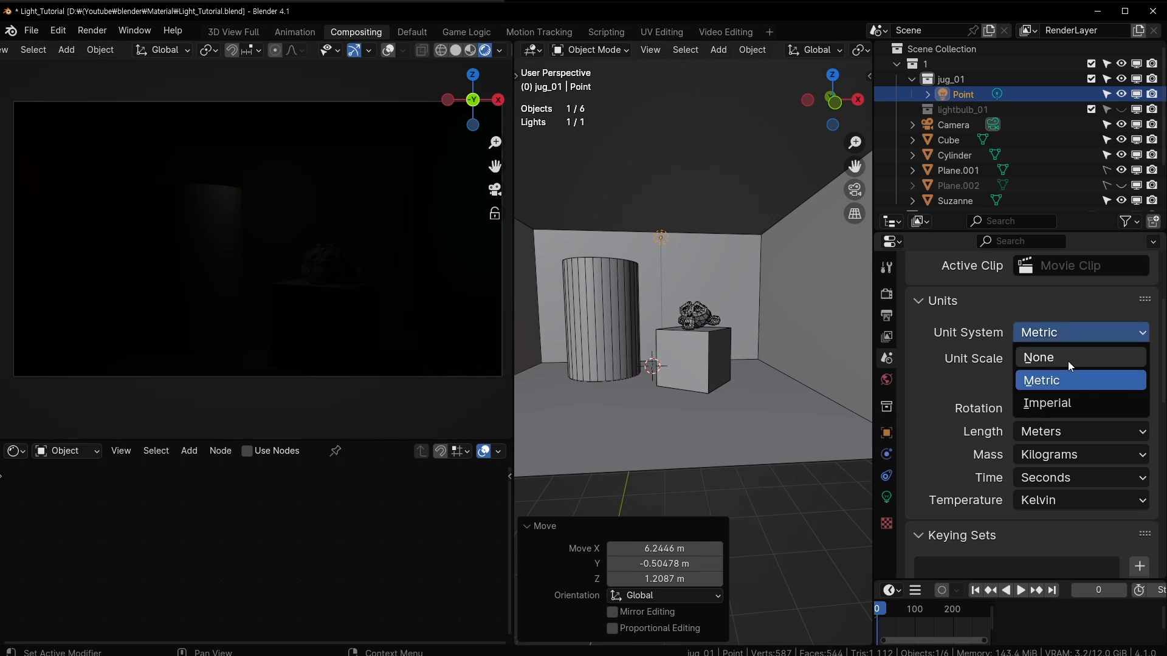
left_click(1067, 361)
left_click(1075, 332)
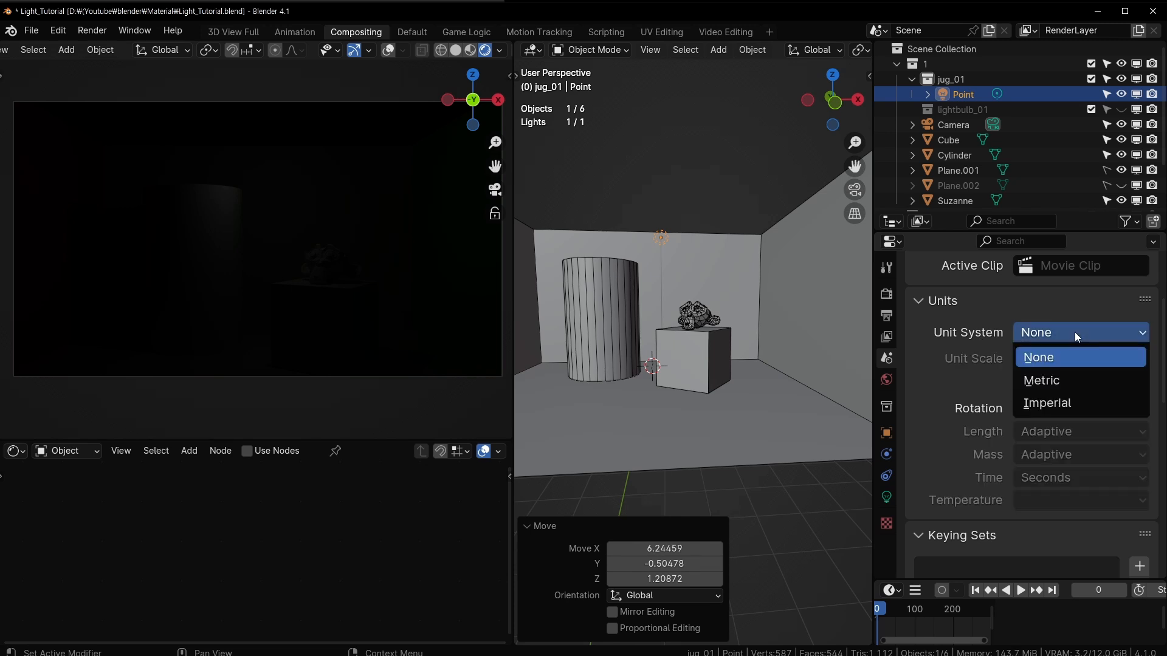
left_click(1067, 384)
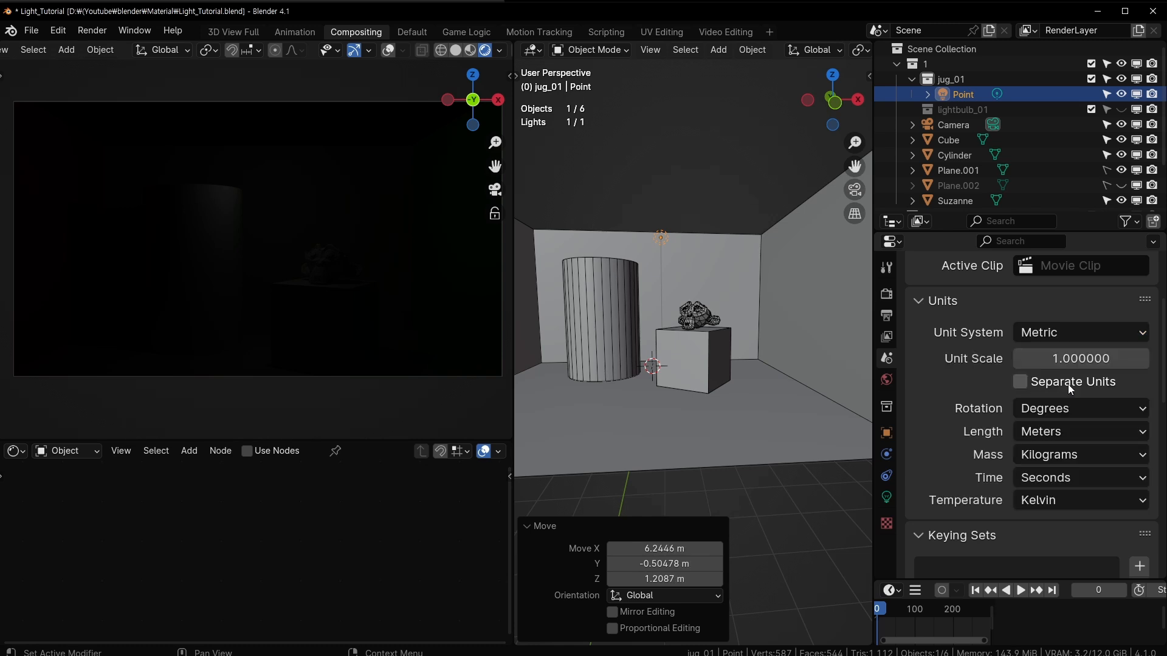
Try the Imperial unit system for the scene, and return it to Metric
left_click(1033, 333)
left_click(1075, 401)
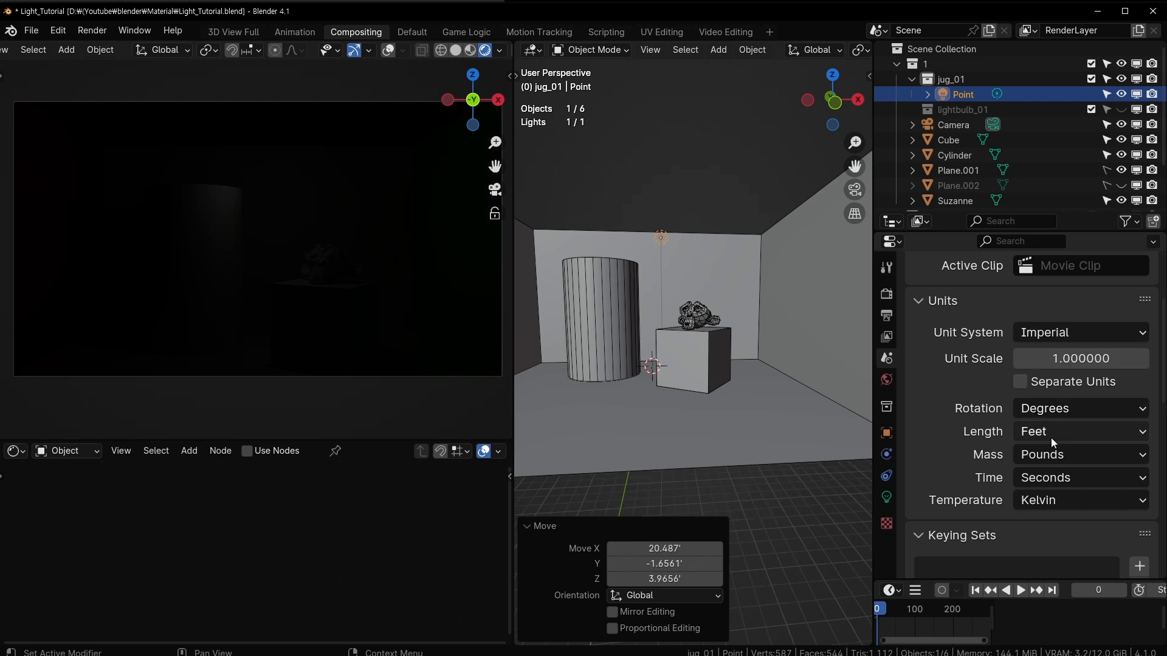
left_click(1060, 333)
left_click(1077, 381)
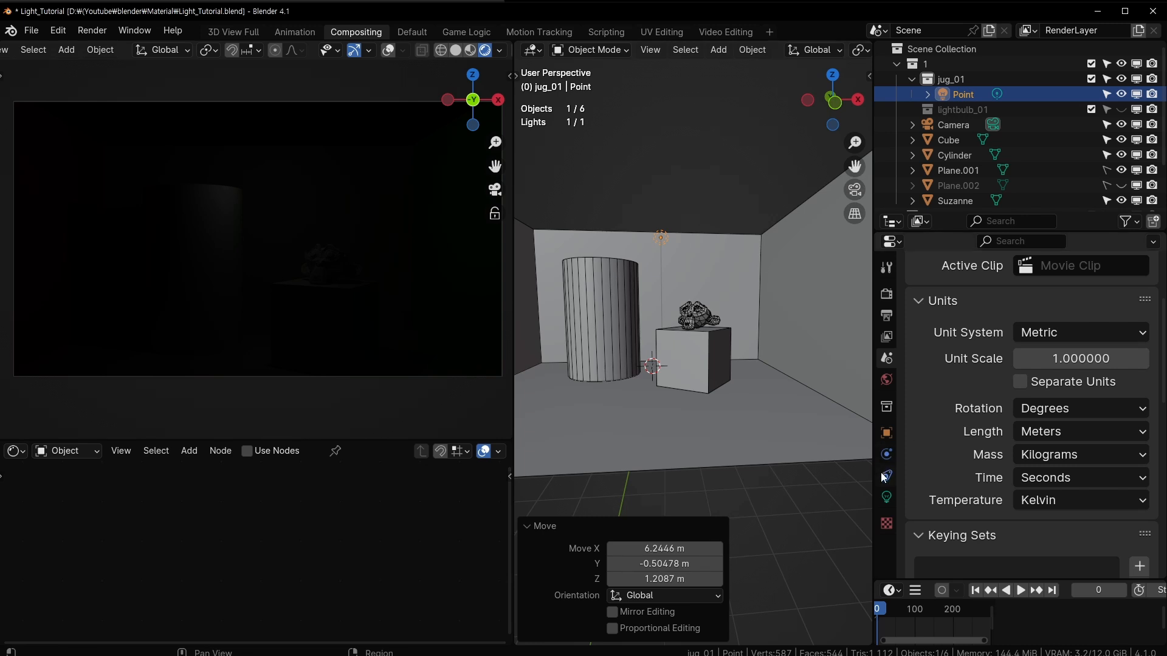
Return to the point light's settings and set its power to 100 W
left_click(886, 497)
scroll(1075, 344, "up", 3)
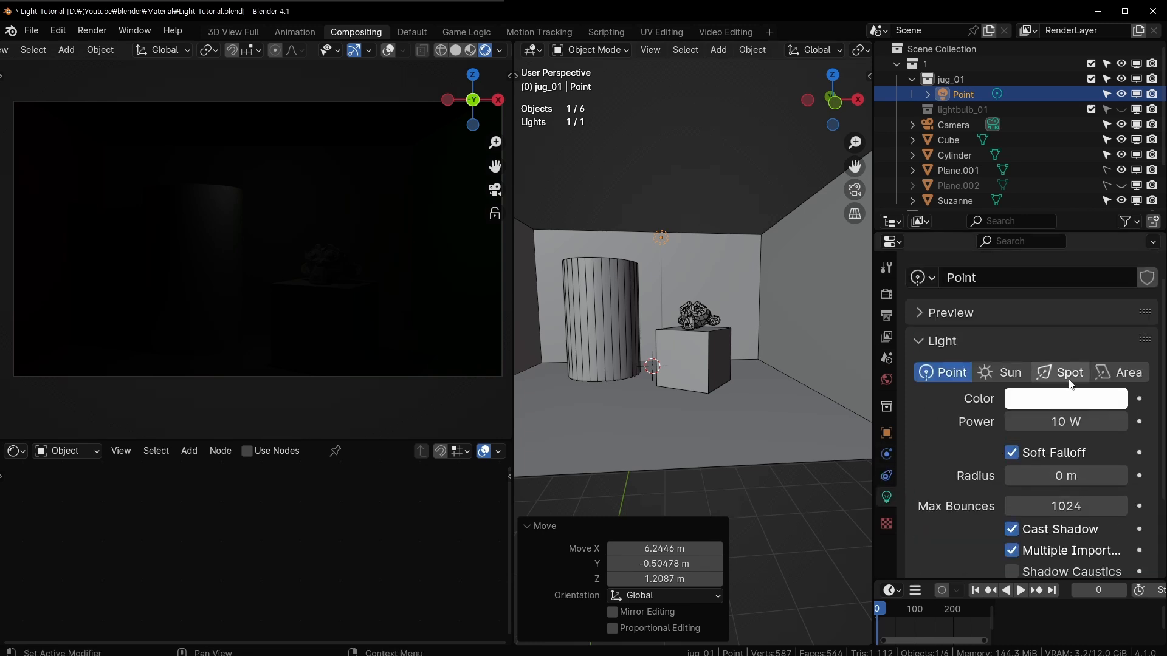
left_click(1050, 419)
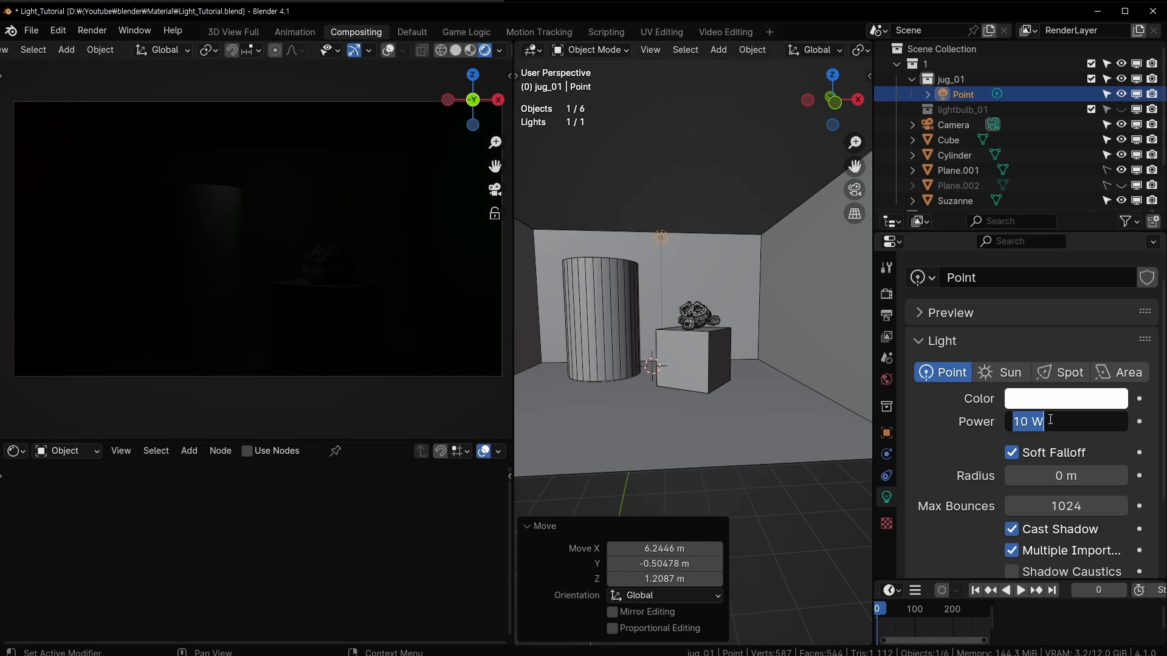
type("100")
key("Return")
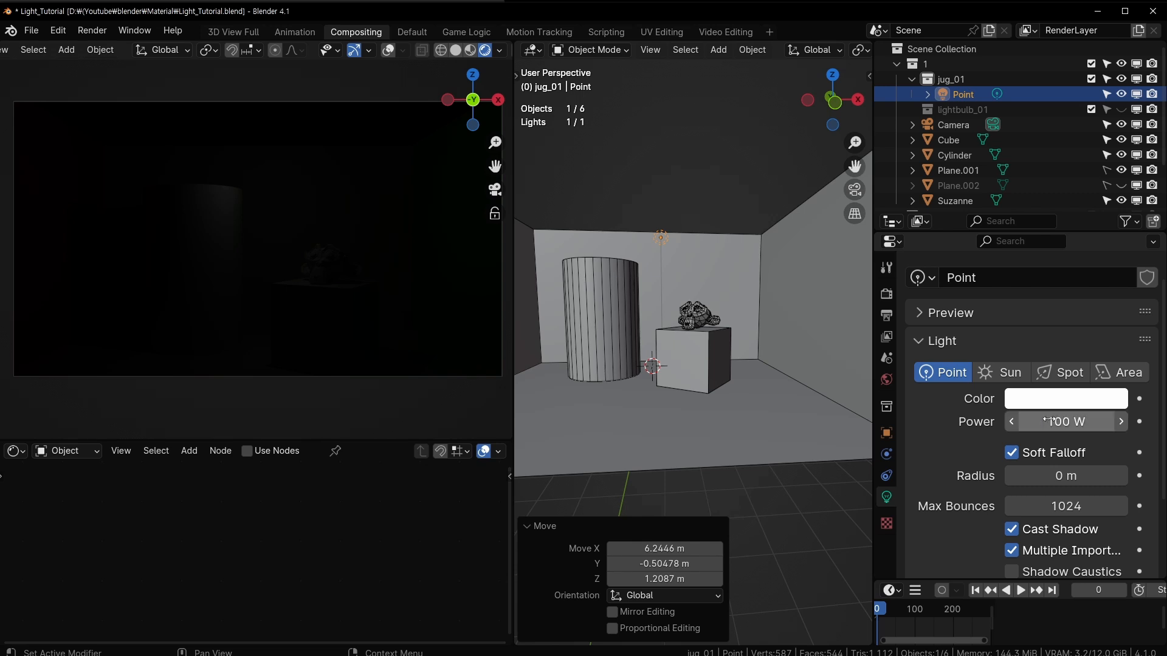
Move the point light about 2.2 m along Y toward the room's back wall, keeping it near ceiling height
middle_click_drag(665, 281, 655, 304)
key("g")
left_click(659, 231)
scroll(655, 304, "up", 2)
key("g")
left_click(720, 202)
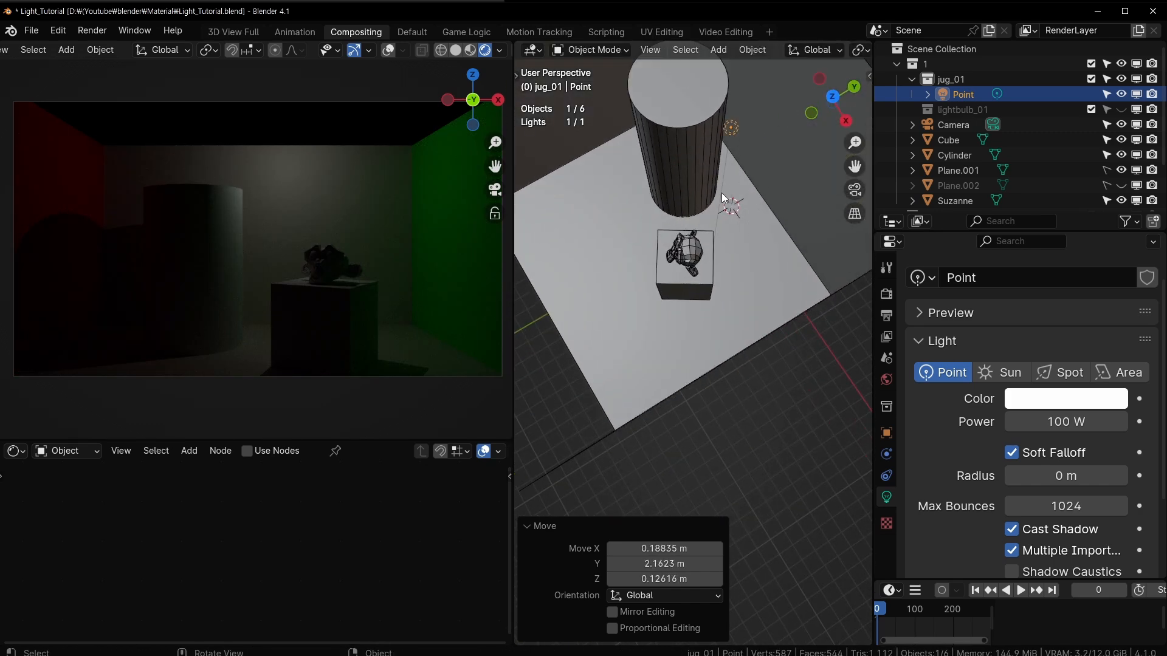
Shift the point light about 1.2 m along negative X, into the gap between the cylinder and the cube
middle_click_drag(720, 202, 740, 148)
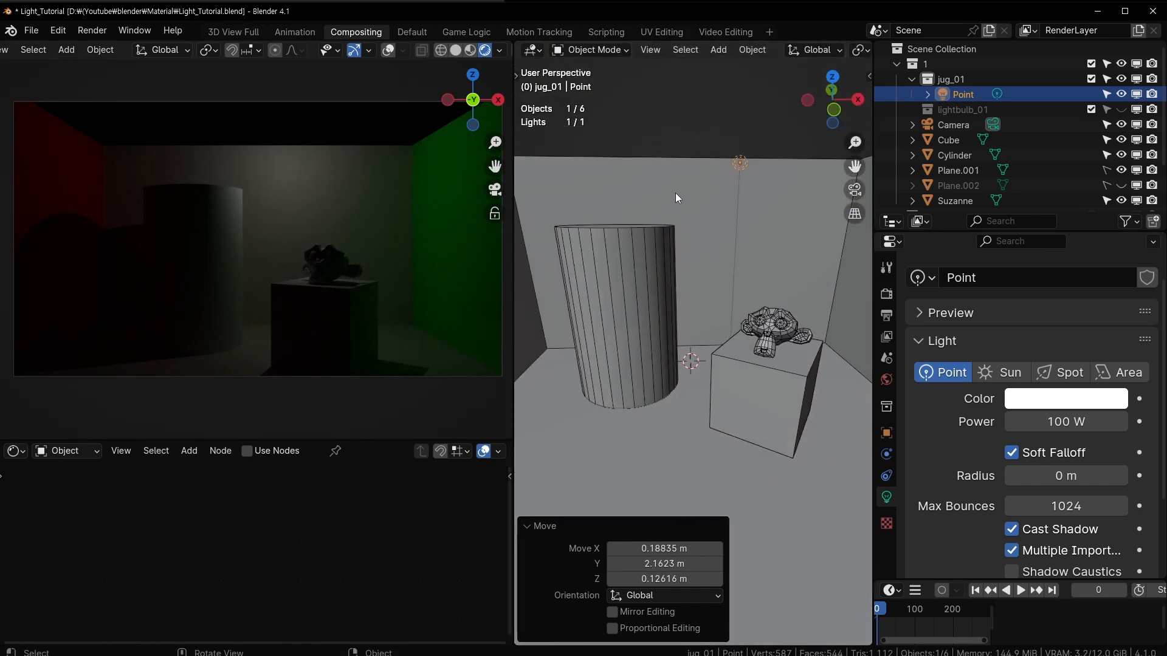
key("g")
left_click(618, 208)
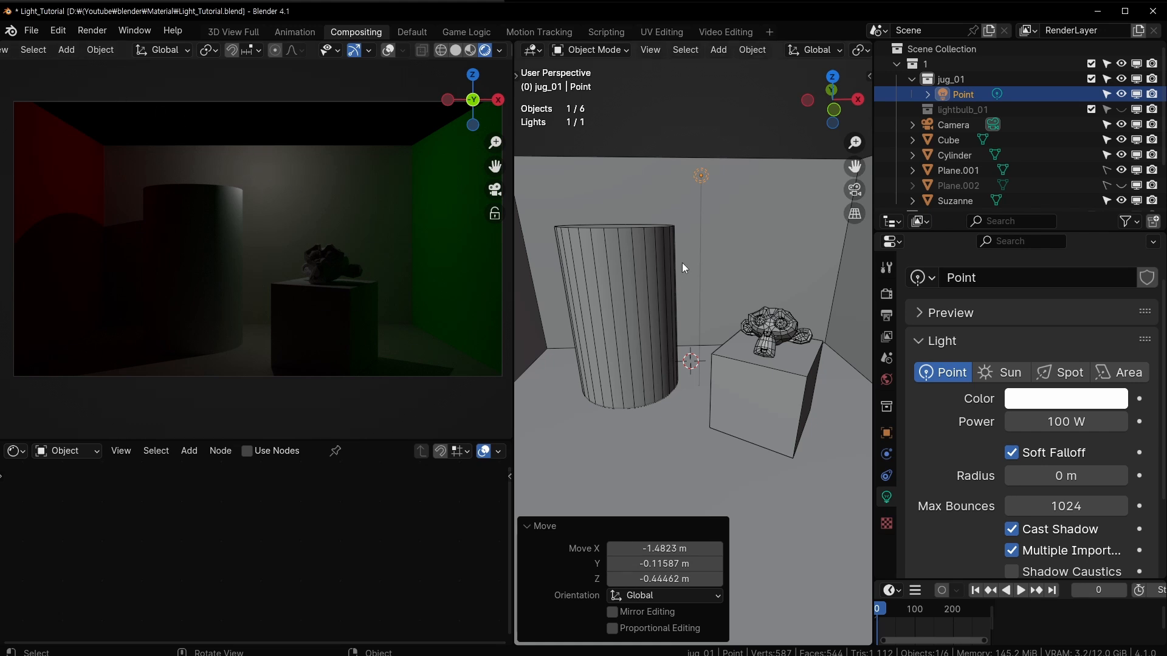
middle_click_drag(682, 262, 692, 234)
key("g")
left_click(691, 217)
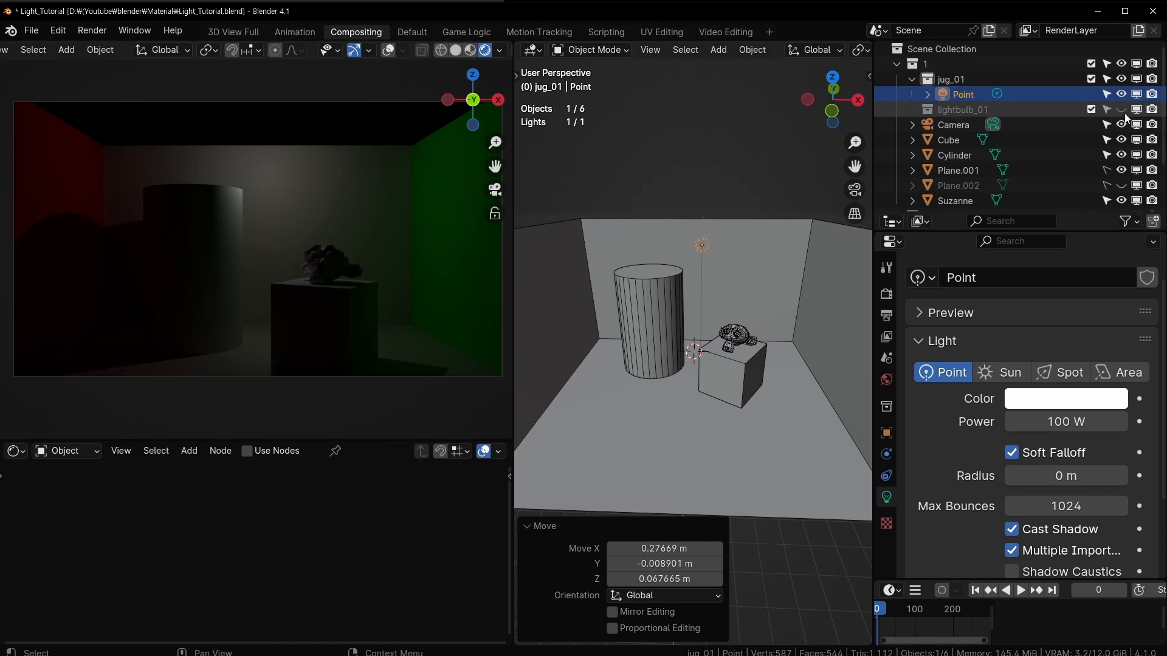
Unhide the ceiling Plane.002 and lower the point light about 1.1 m, shifting it about 0.8 m along X
left_click(1121, 185)
middle_click_drag(684, 274, 691, 297)
key("g")
left_click(724, 242)
scroll(691, 297, "up", 3)
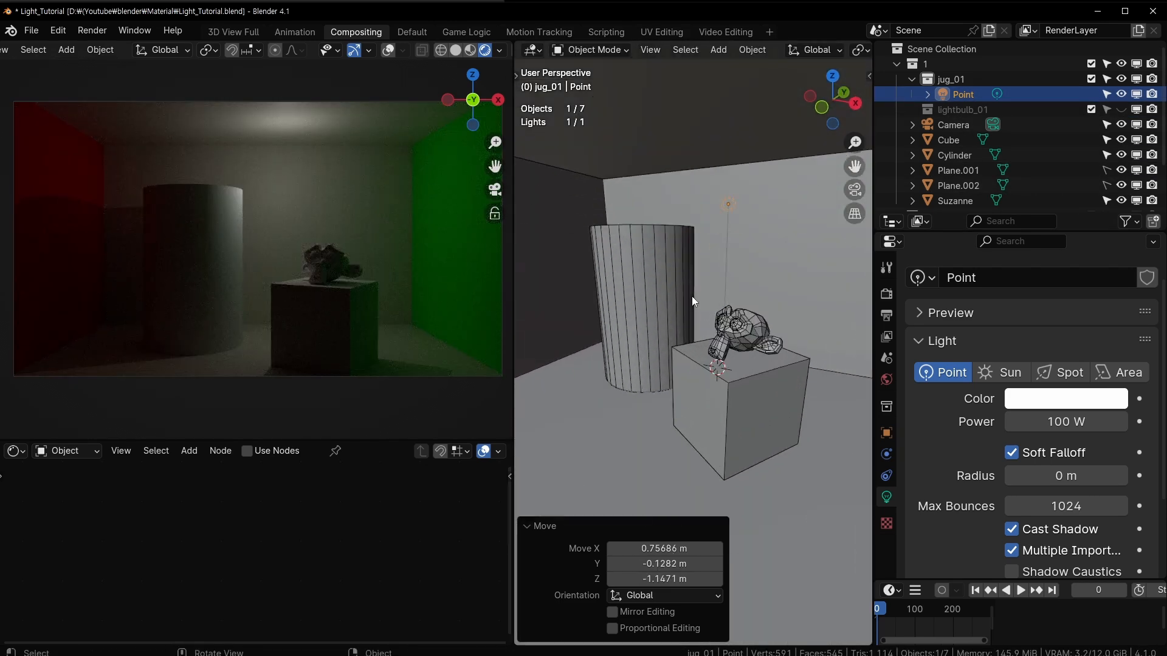
Give the point light's colour a very slight warm off-white tint
scroll(1049, 389, "down", 4)
left_click(1067, 291)
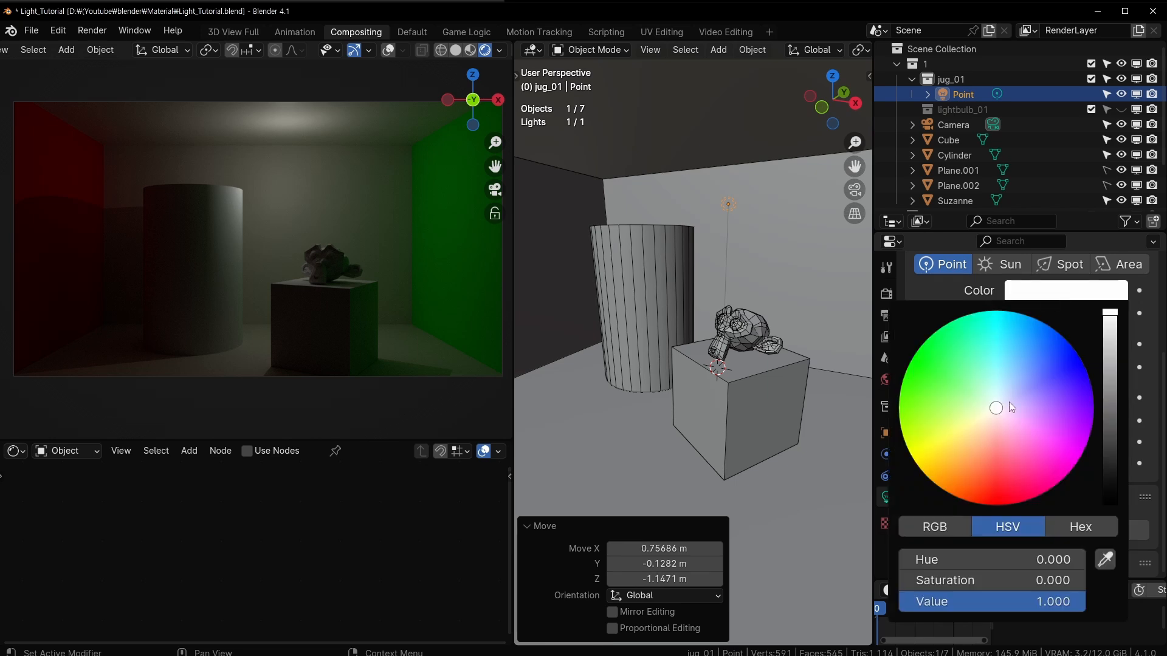
mouse_move(1012, 407)
left_mouse_down()
mouse_move(944, 483)
mouse_move(993, 407)
left_mouse_up()
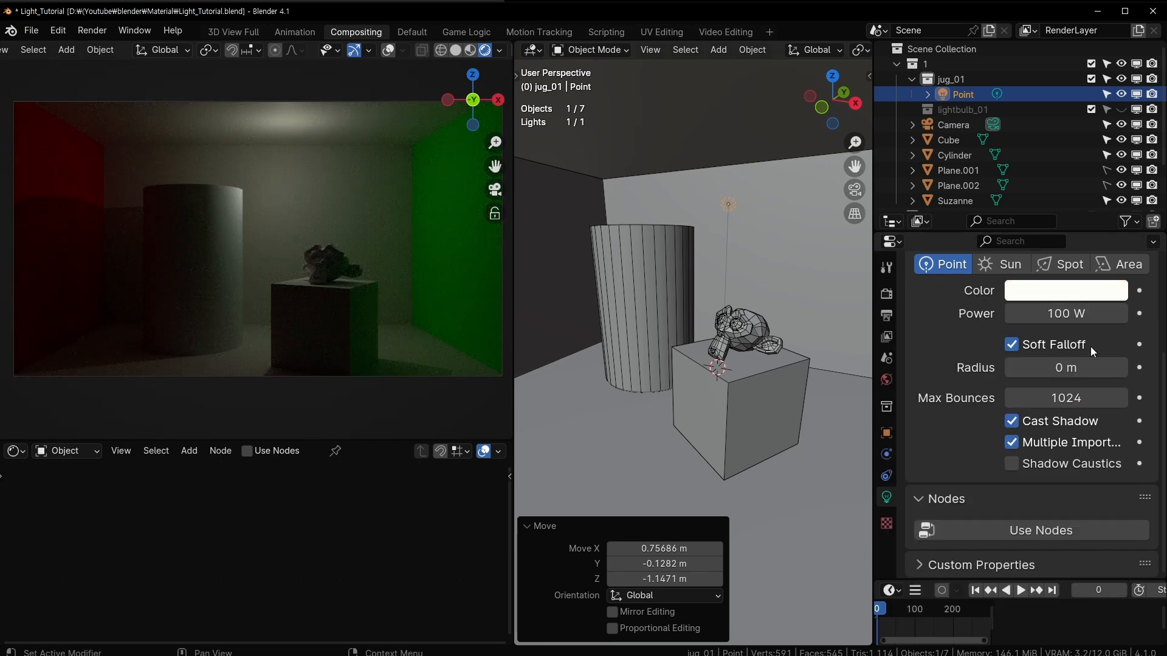
Raise the point light's power and set it to 150 W
mouse_move(1088, 314)
left_mouse_down()
mouse_move(1145, 313)
mouse_move(1093, 314)
left_mouse_up()
left_click(1067, 313)
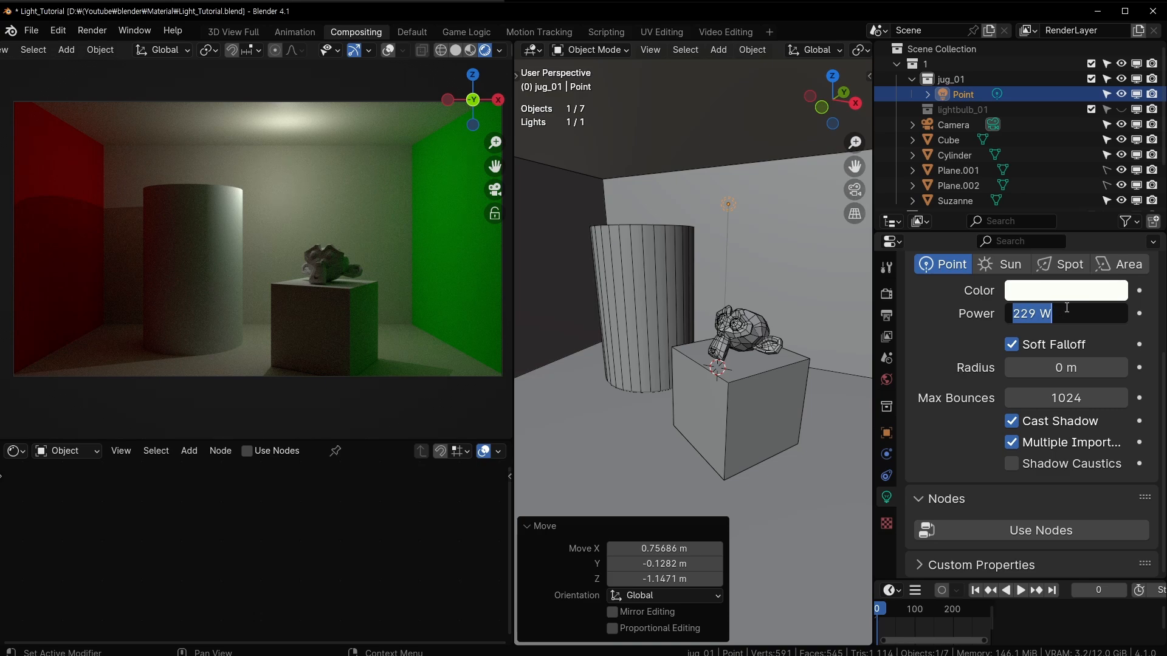
type("150")
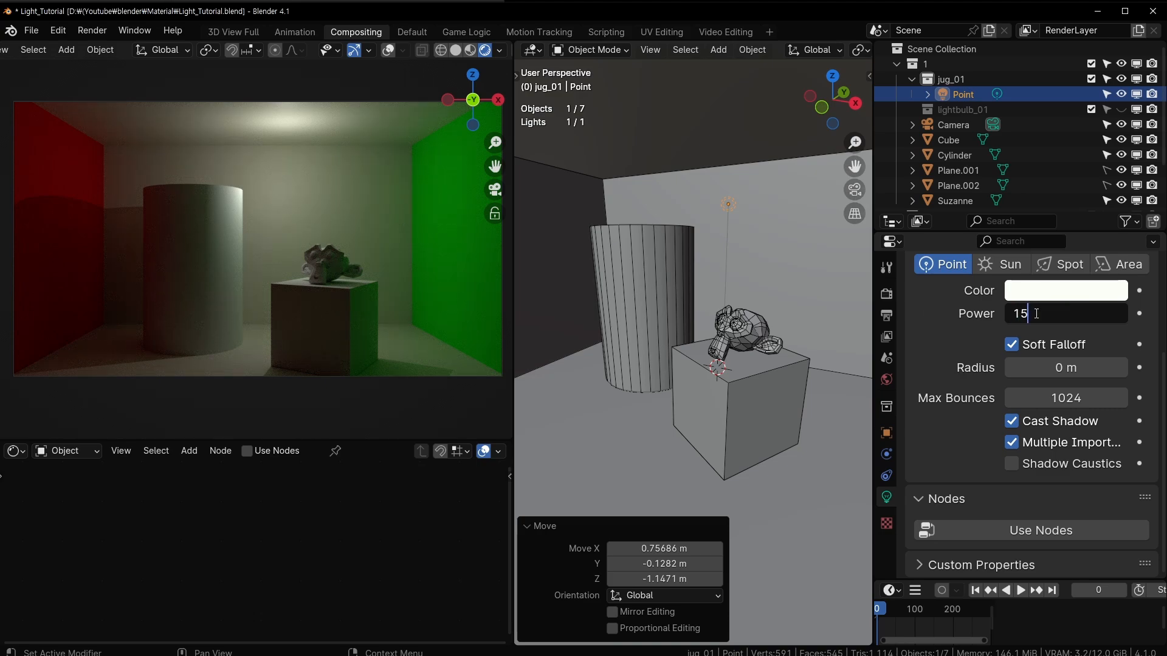
key("Return")
Increase the point light's radius to 0.47 m and compare its size in the scene with the render
middle_click_drag(701, 273, 723, 277)
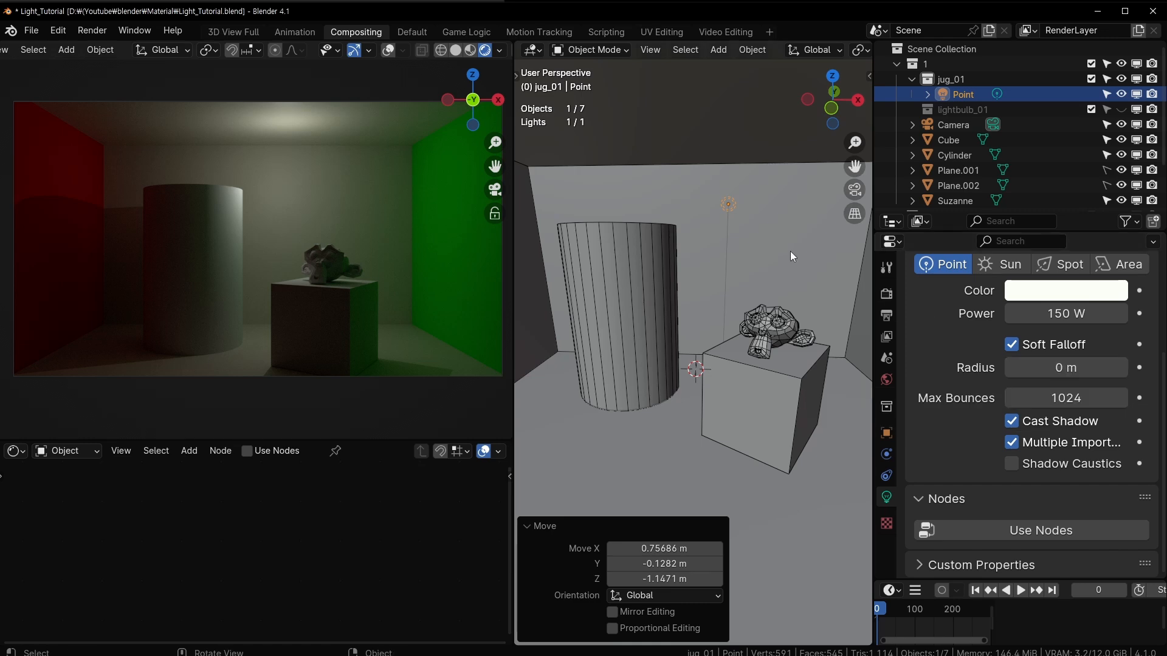
scroll(723, 198, "up", 3)
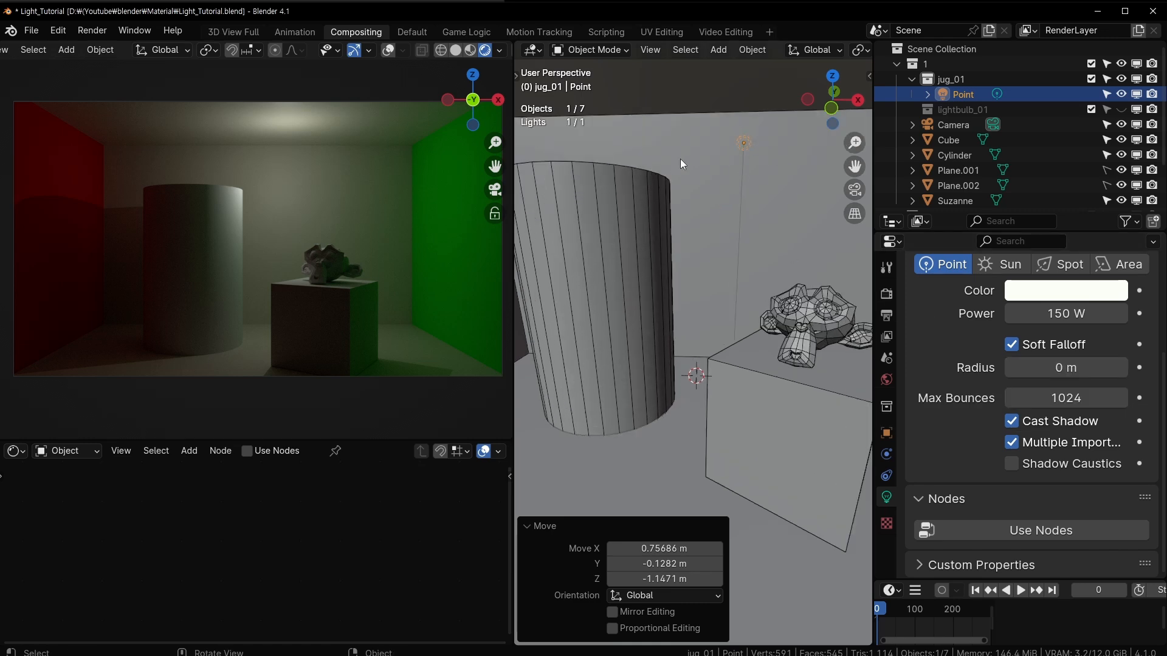
scroll(495, 150, "up", 1)
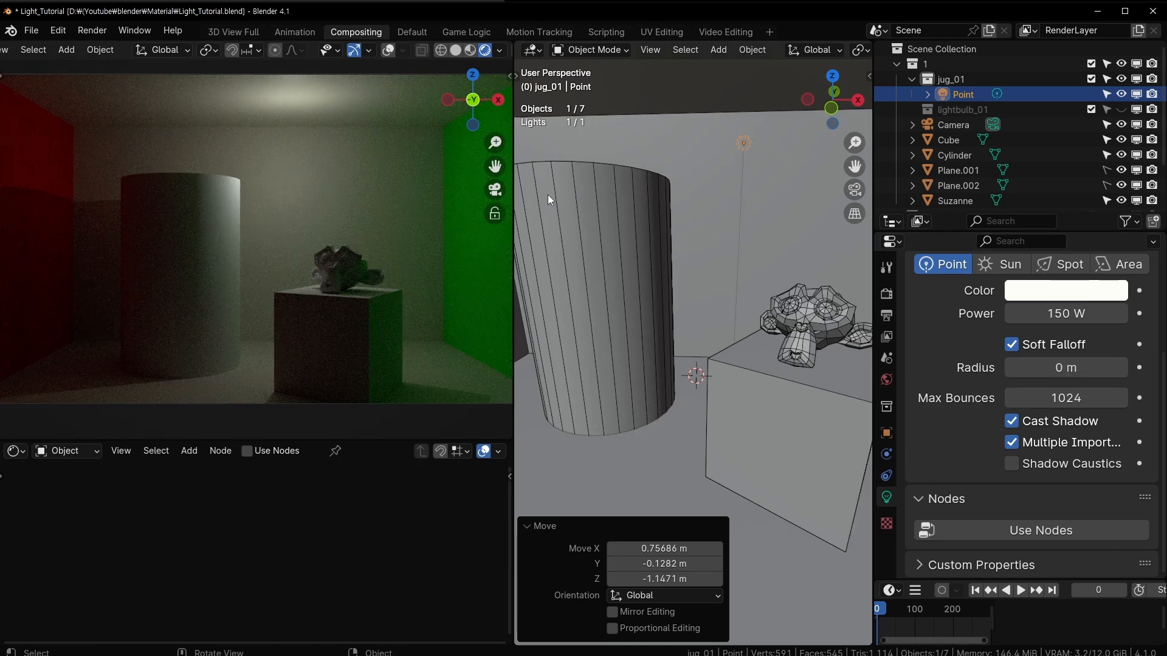
scroll(281, 192, "down", 2)
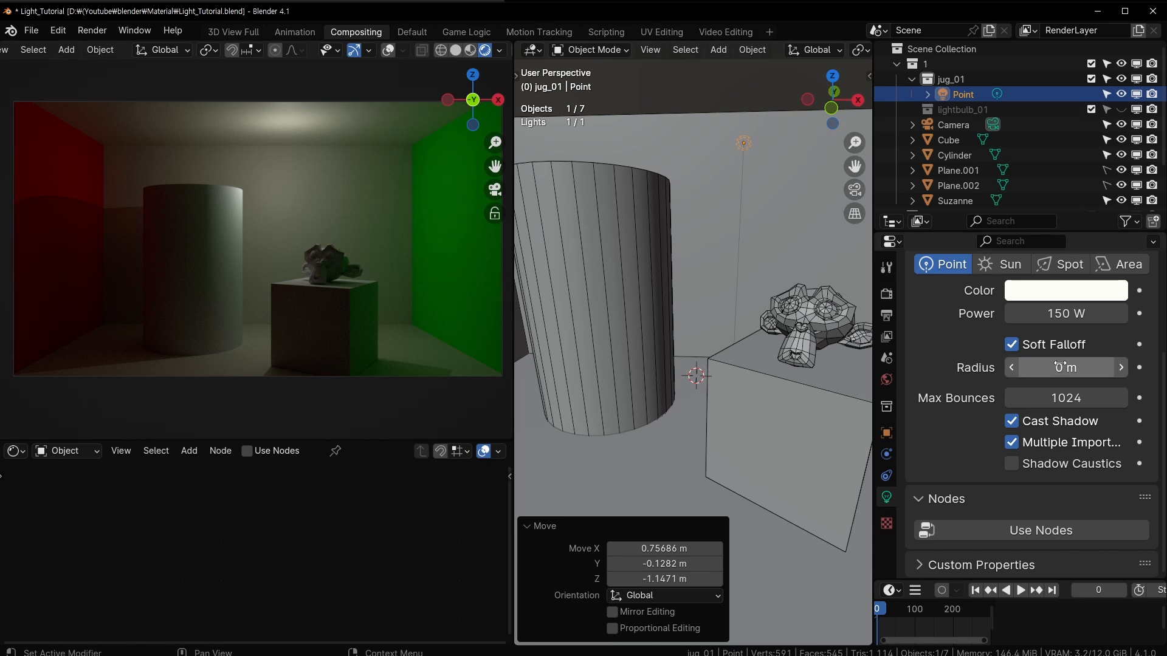
left_click_drag(1066, 367, 1124, 367)
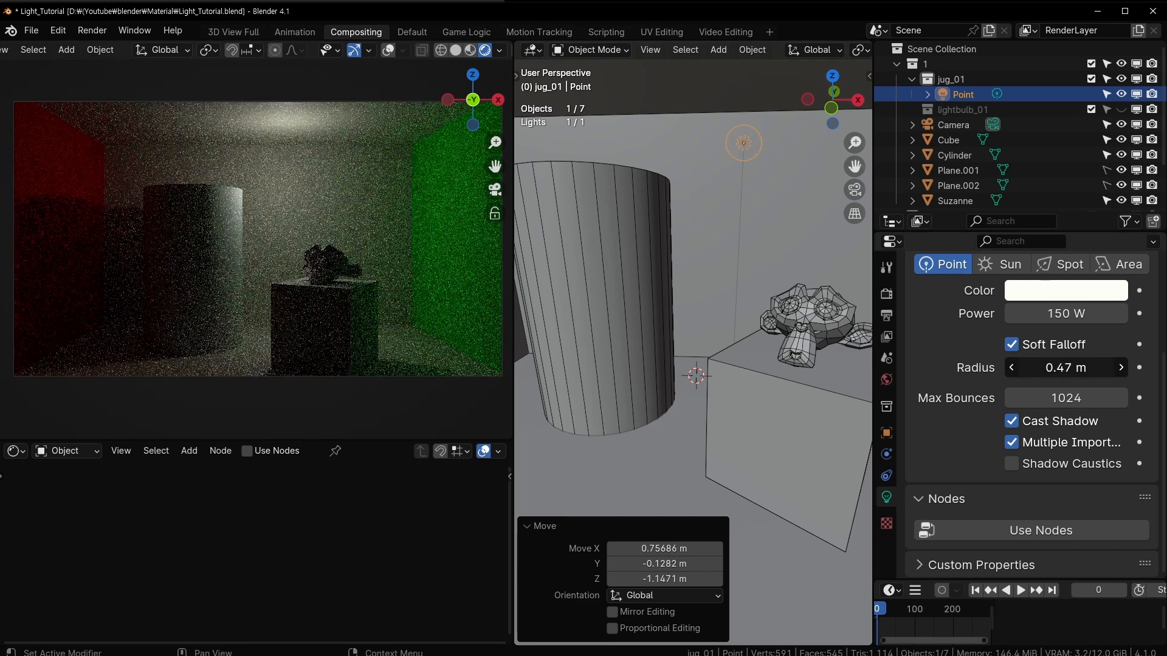
middle_click_drag(789, 191, 705, 157)
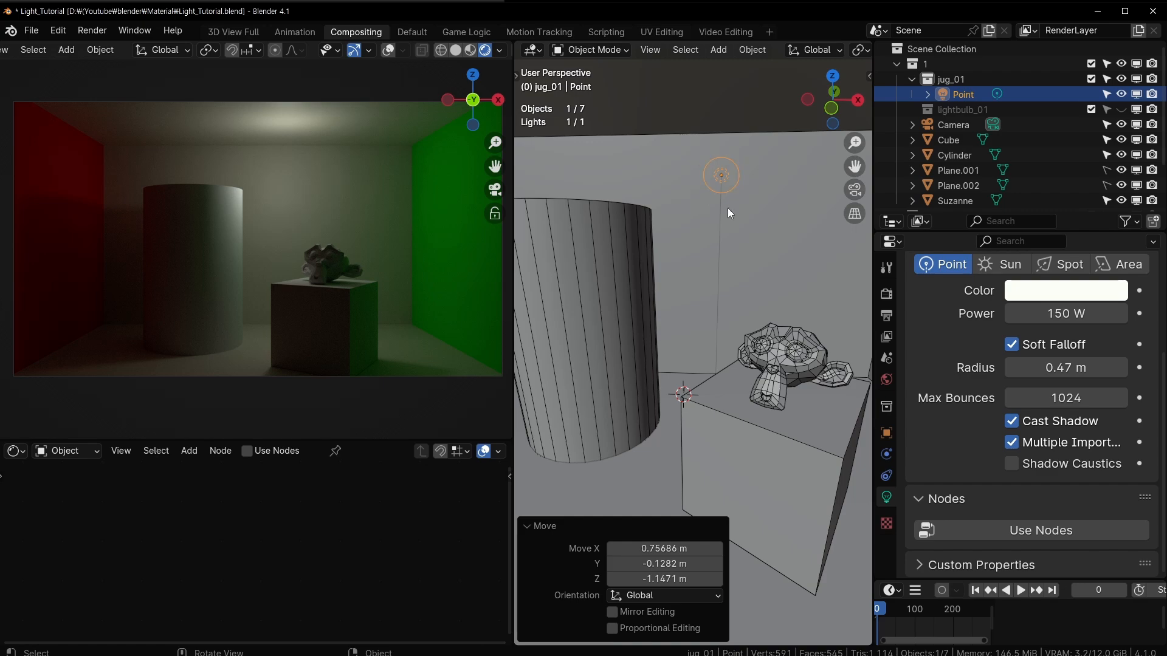
scroll(733, 206, "down", 4)
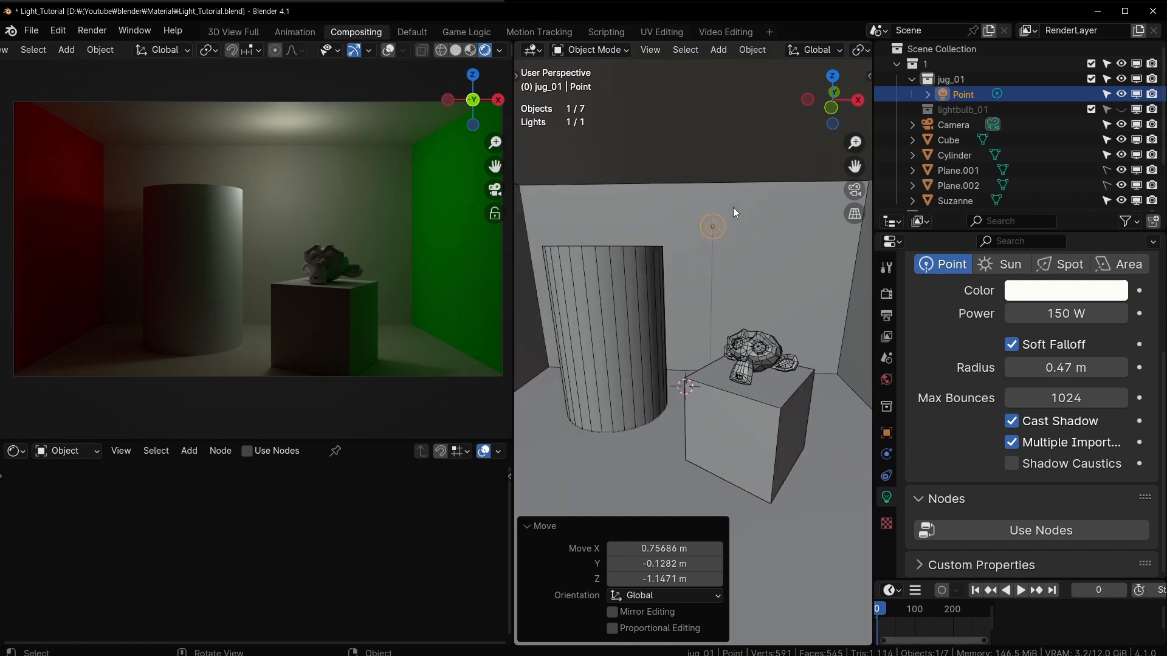
Set the point light's radius to 1 m and move the light about 0.3 m up and 0.3 m toward the cylinder
left_click(1072, 367)
type("1")
key("Return")
middle_click_drag(680, 258, 729, 218)
key("g")
left_click(681, 225)
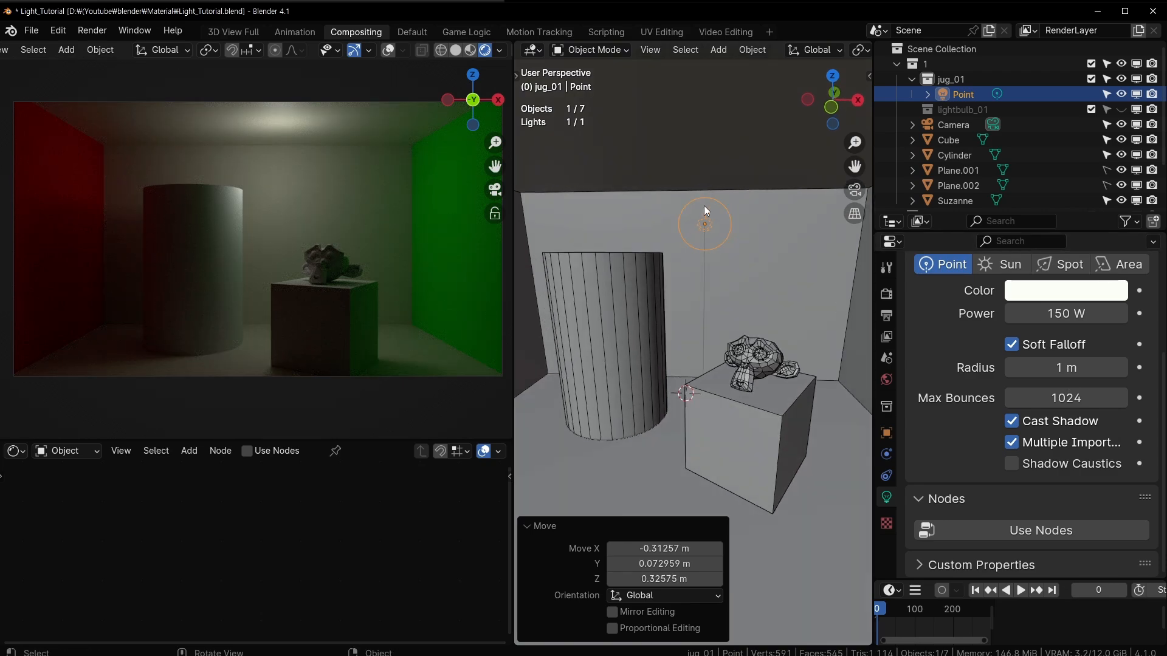
Compare the rendered shadows by setting the point light's radius to 0 m and back to 1 m
middle_click_drag(662, 235, 716, 283)
left_click(1059, 369)
type("0")
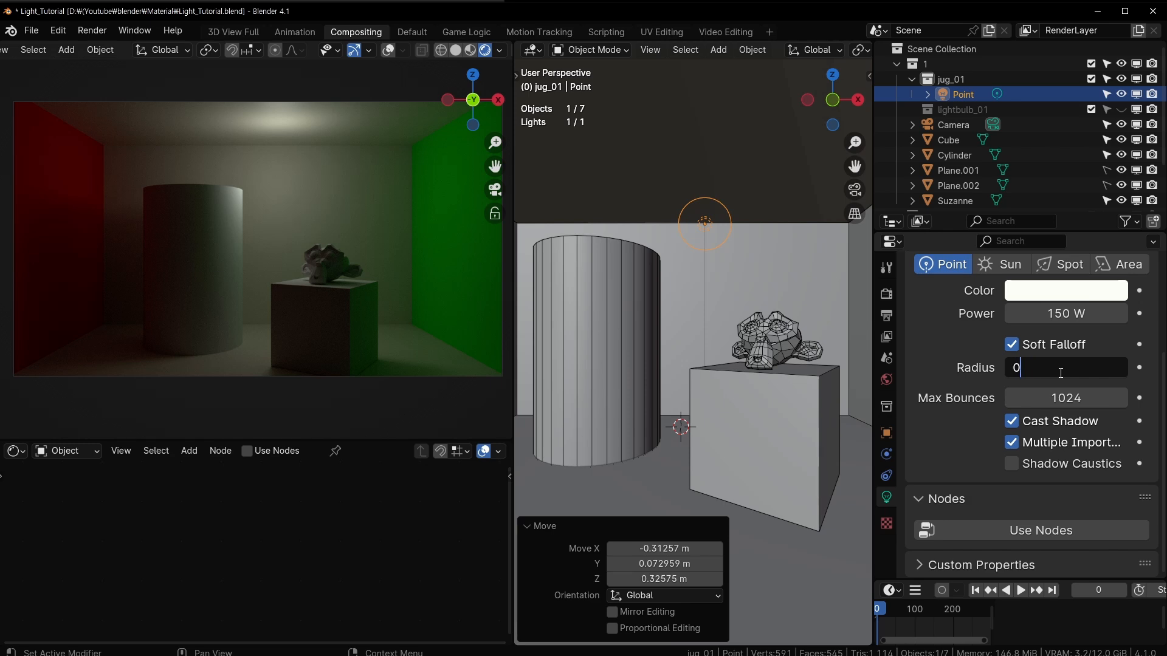
key("Return")
left_click(1056, 368)
type("1")
key("Return")
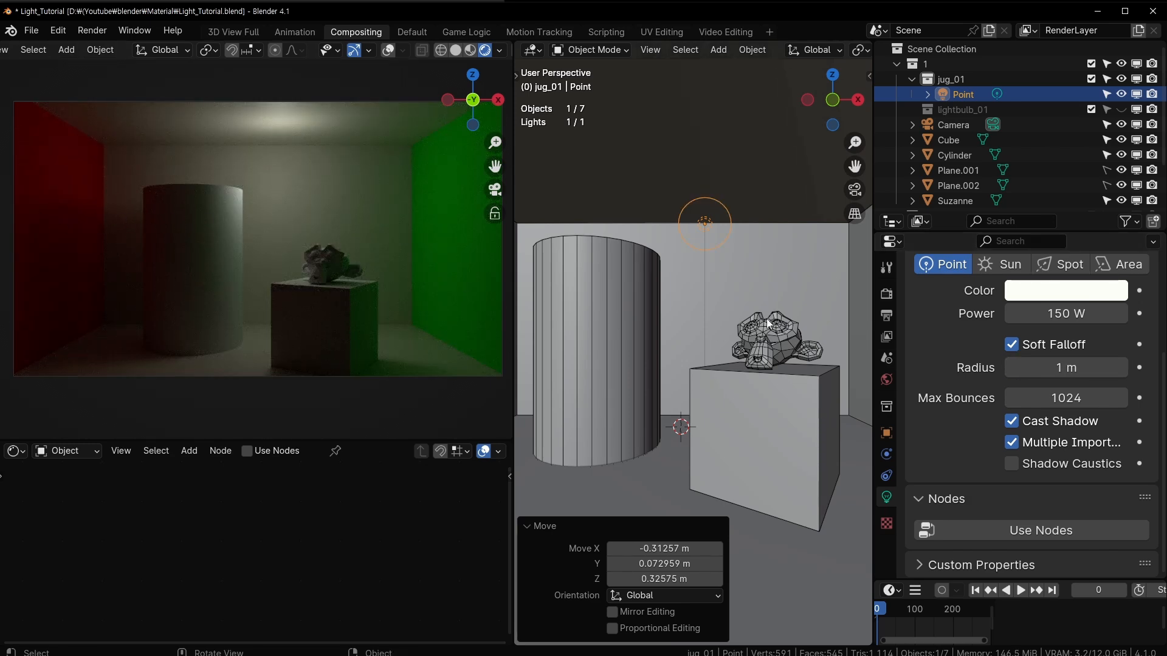
Reset the point light's radius to 0 m and increase it gradually to 0.64 m
left_click(1074, 368)
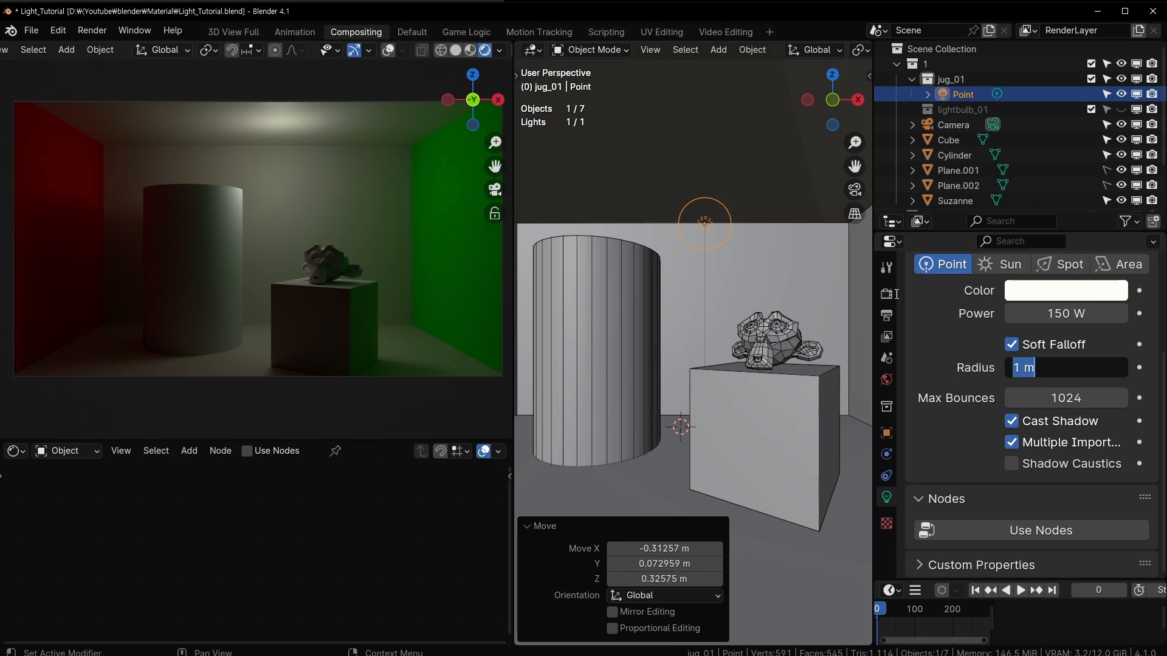
type("0")
key("Return")
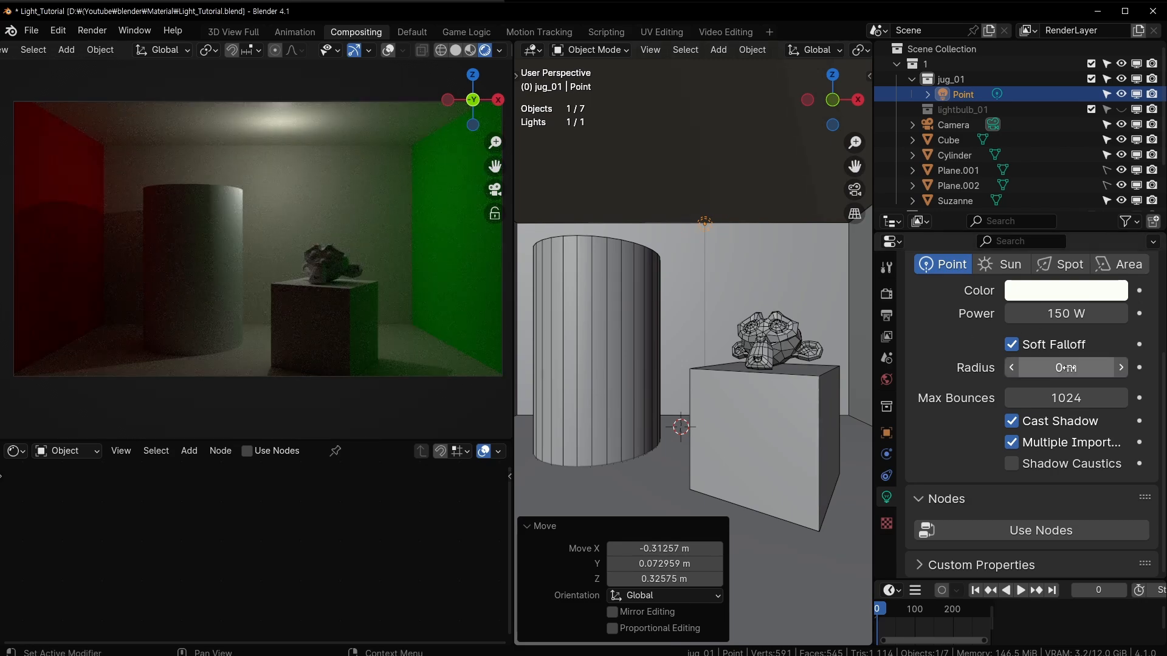
left_click_drag(1064, 368, 1118, 368)
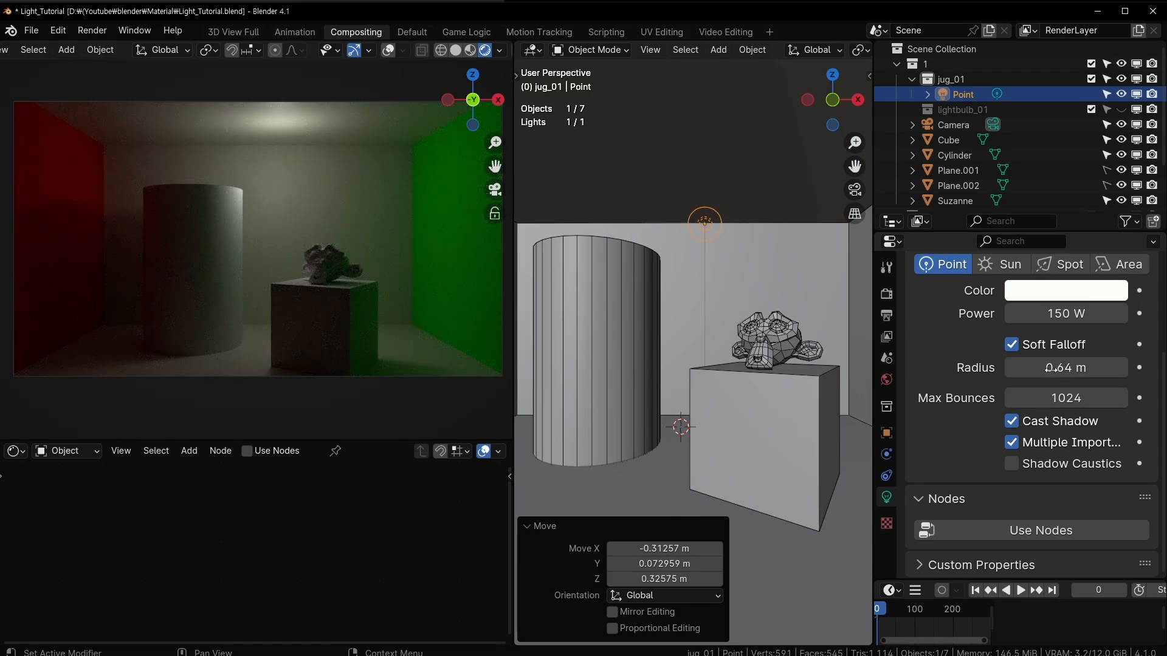
middle_click_drag(717, 370, 711, 360)
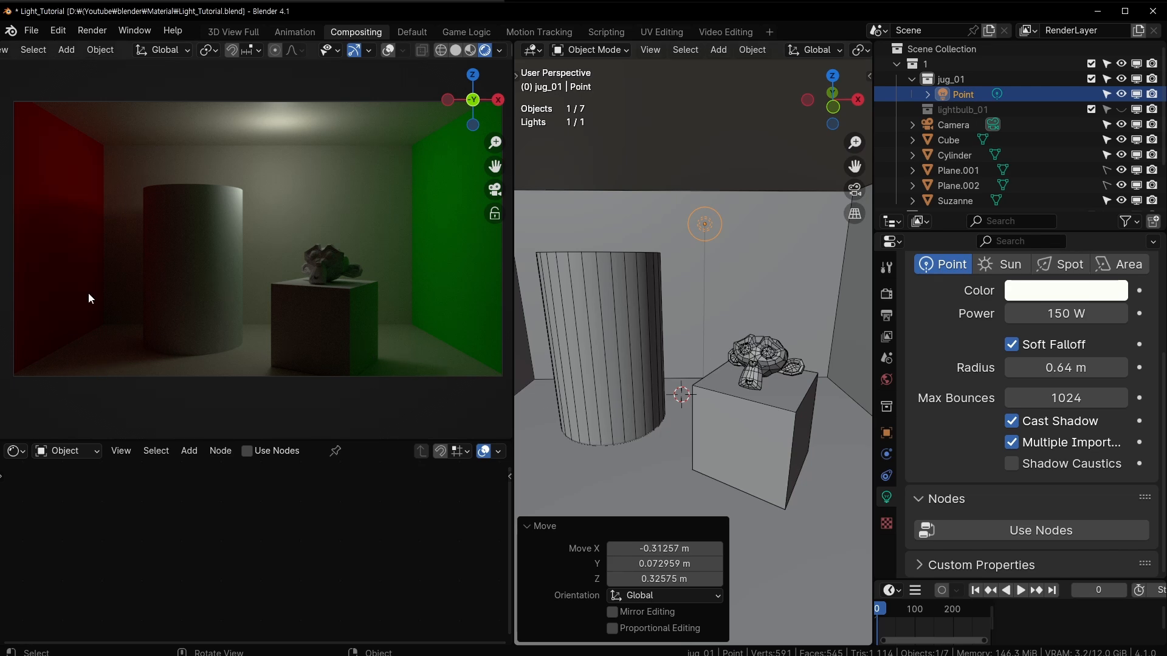
Enlarge the point light's radius to 6.39 m so it extends beyond the room's ceiling
scroll(694, 254, "down", 5)
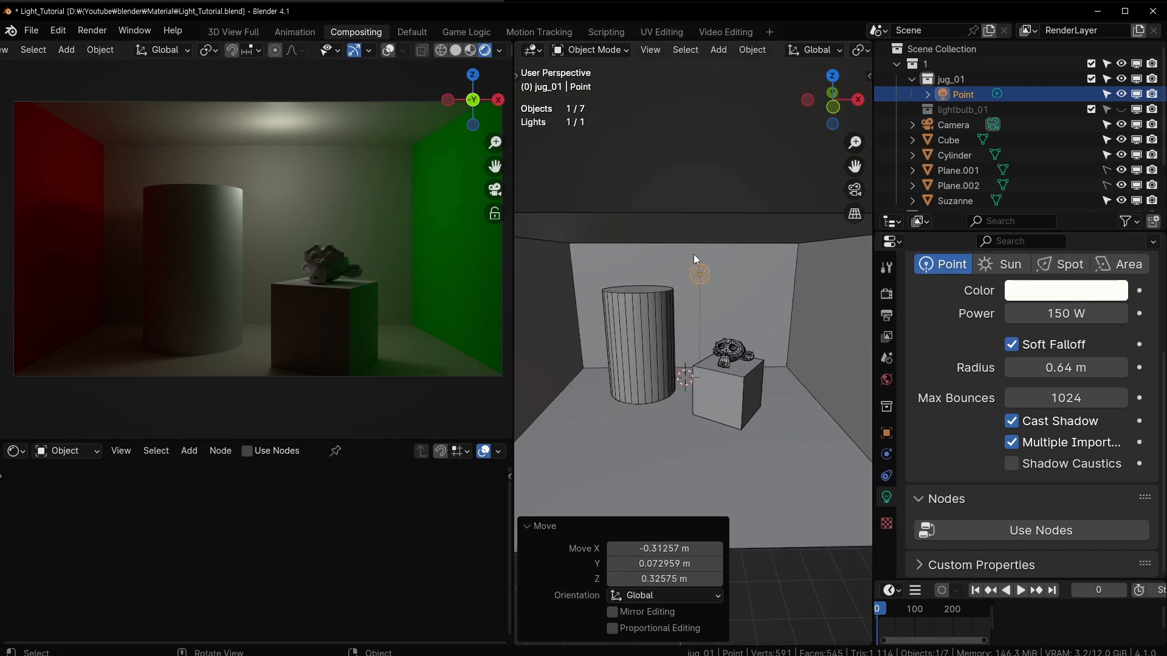
scroll(668, 252, "down", 2)
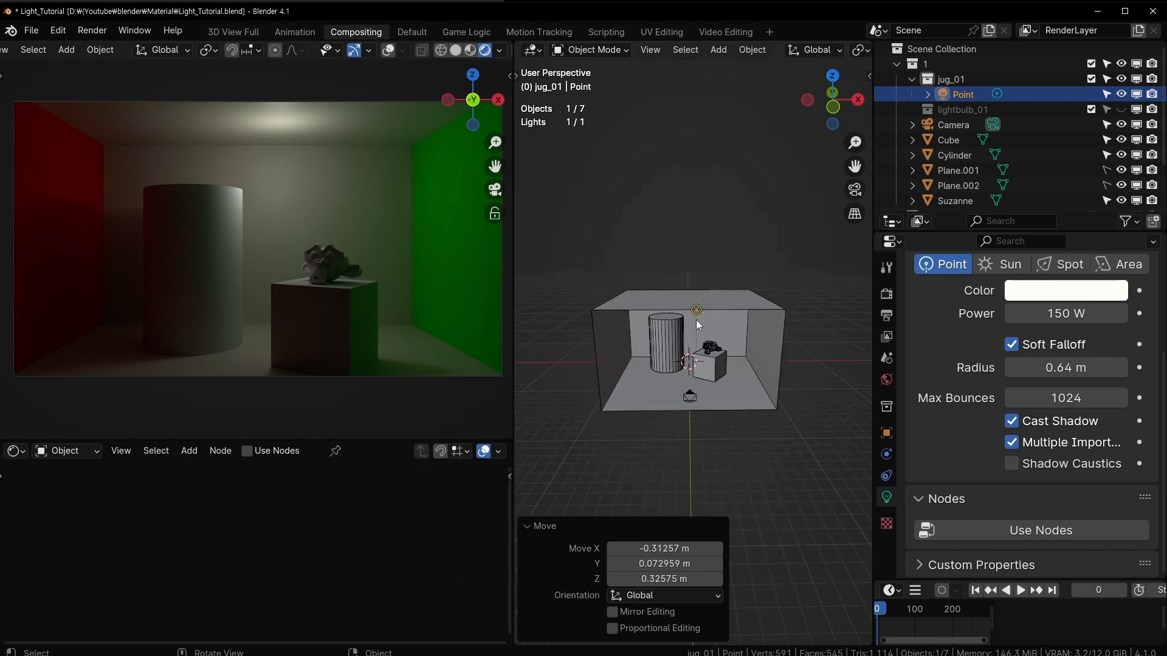
left_click_drag(1065, 368, 1128, 367)
scroll(683, 293, "up", 5)
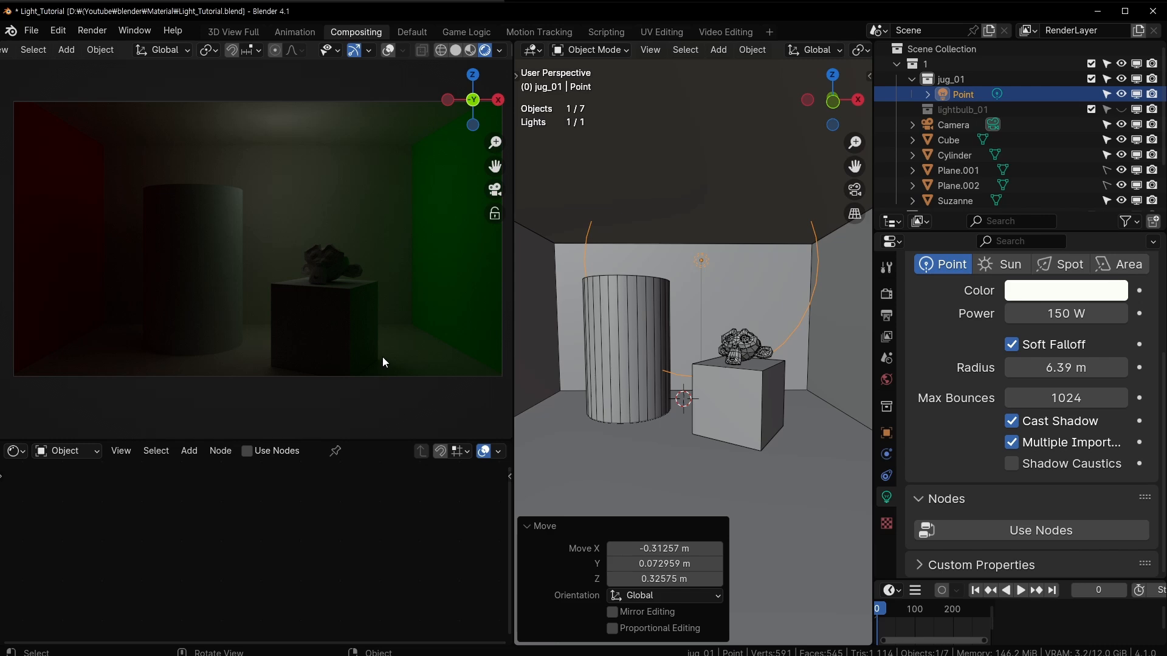
Reset the point light's radius to 0 m and increase it gradually to 2.95 m
middle_click_drag(679, 299, 683, 305)
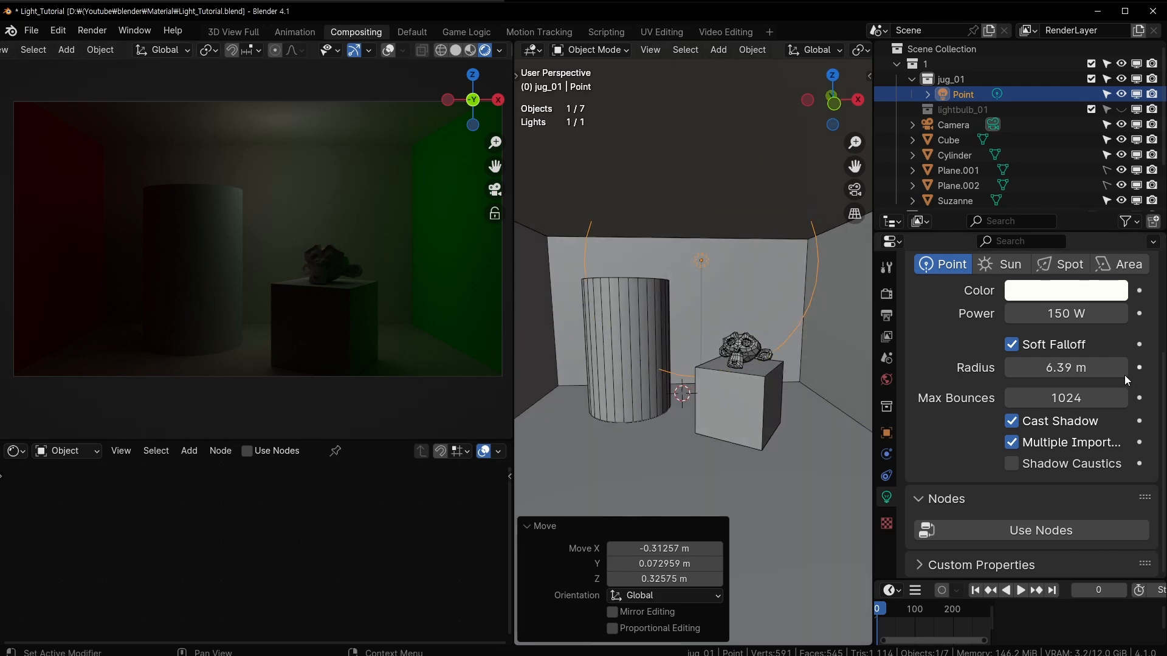
left_click(1065, 367)
type("0")
key("Return")
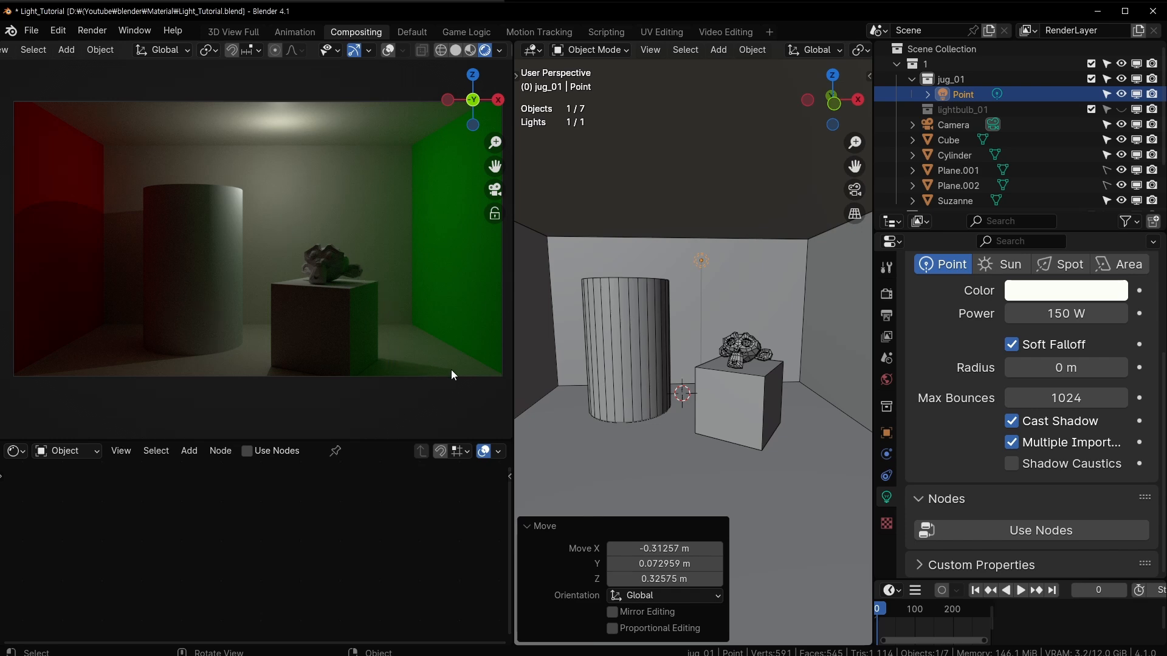
left_click_drag(1066, 367, 1111, 368)
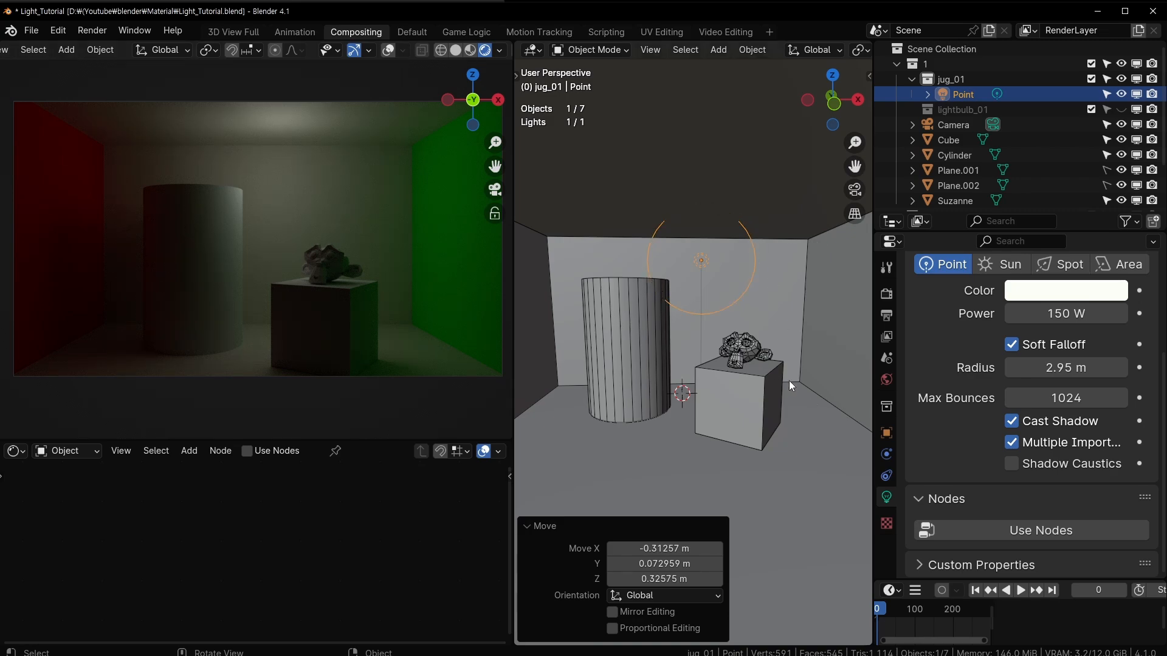
Move the point light about 4.1 m toward the green wall
key("g")
left_click(795, 272)
middle_click_drag(827, 271, 731, 270, "shift")
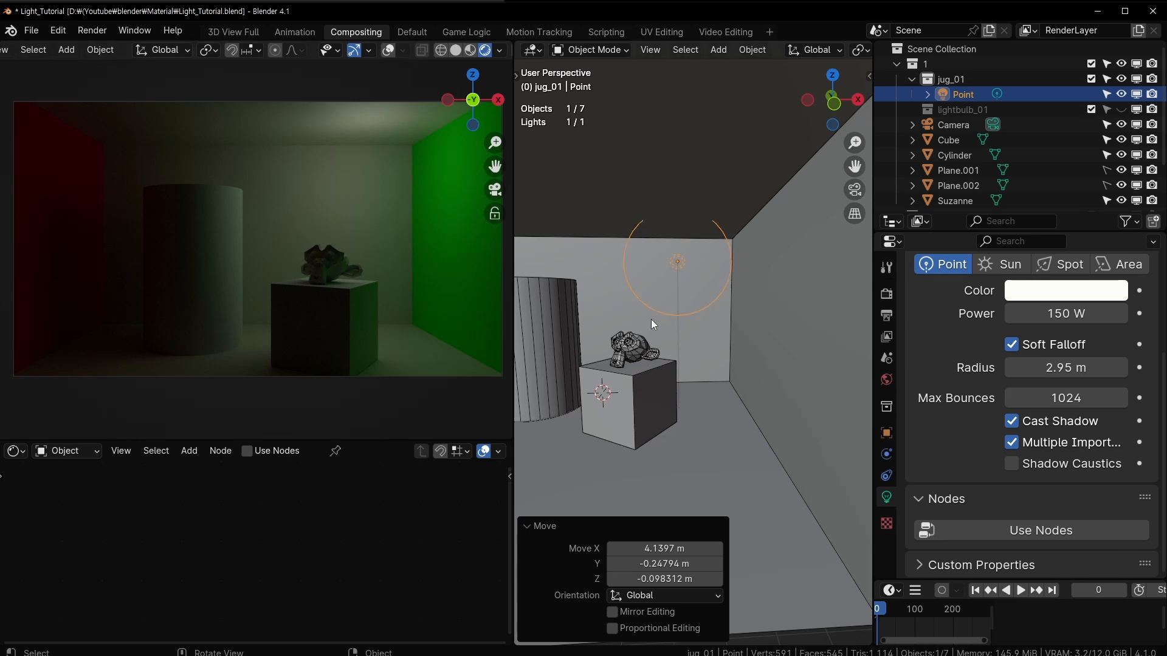
middle_click_drag(705, 247, 740, 244, "shift")
Set the point light's radius to 0.1 m and move the light about 4.8 m back toward the red wall
left_click(1055, 366)
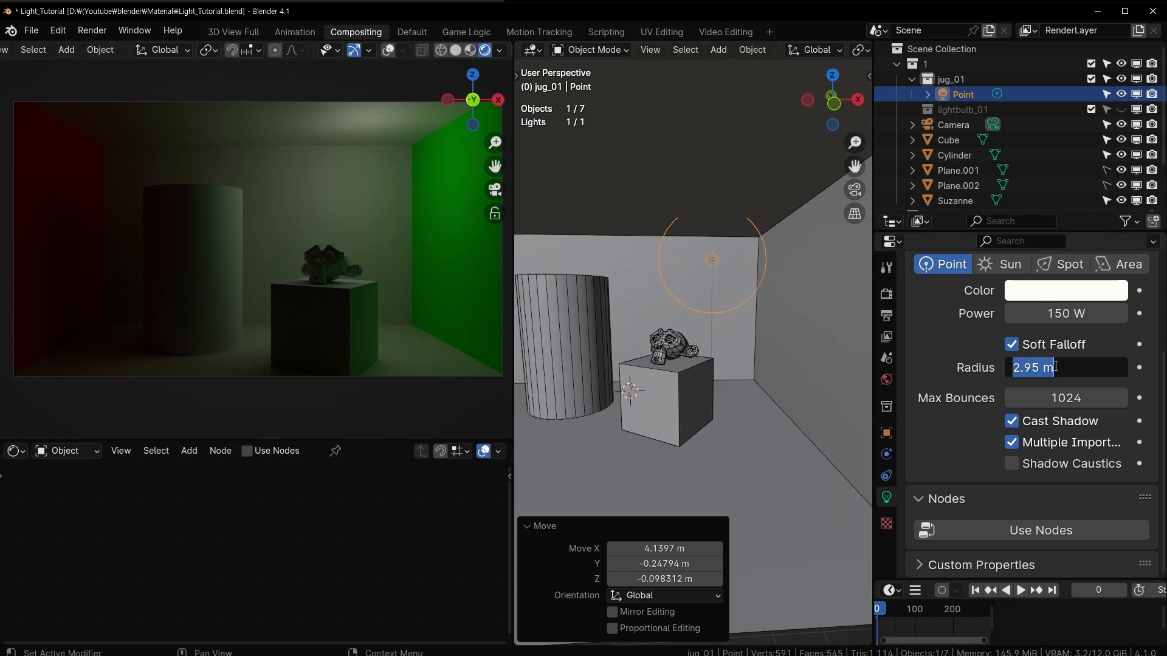
type("0.1")
key("Return")
key("g")
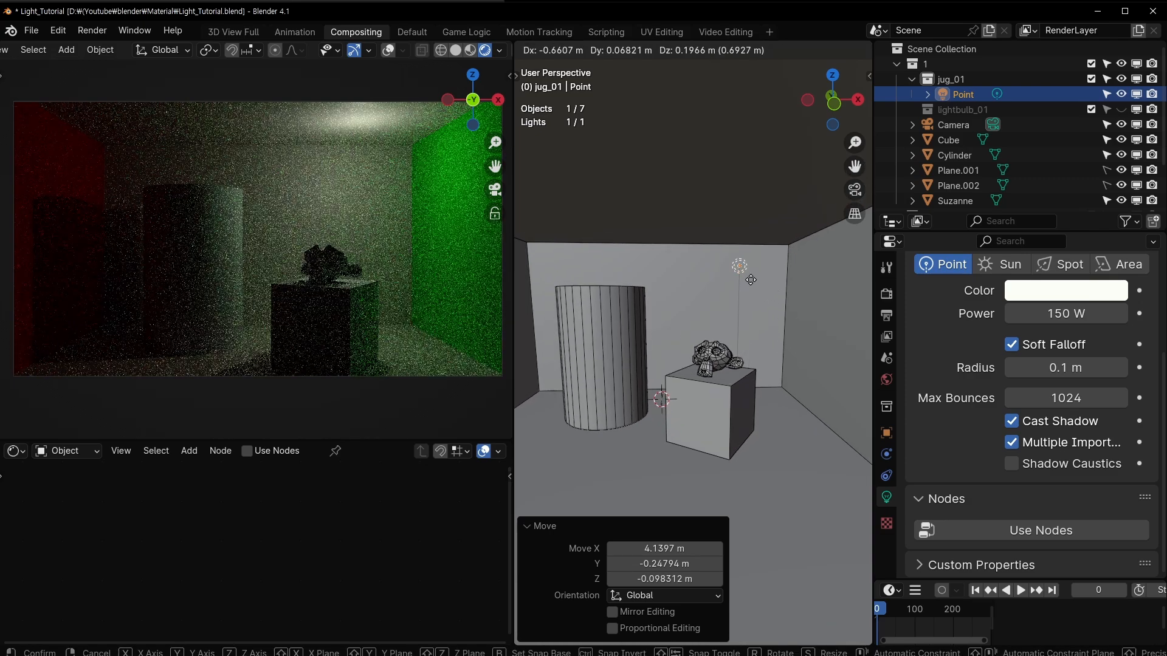
left_click(671, 278)
middle_click_drag(687, 279, 758, 283, "shift")
Compare the render by turning the point light's Cast Shadow option off and back on
left_click(1018, 423)
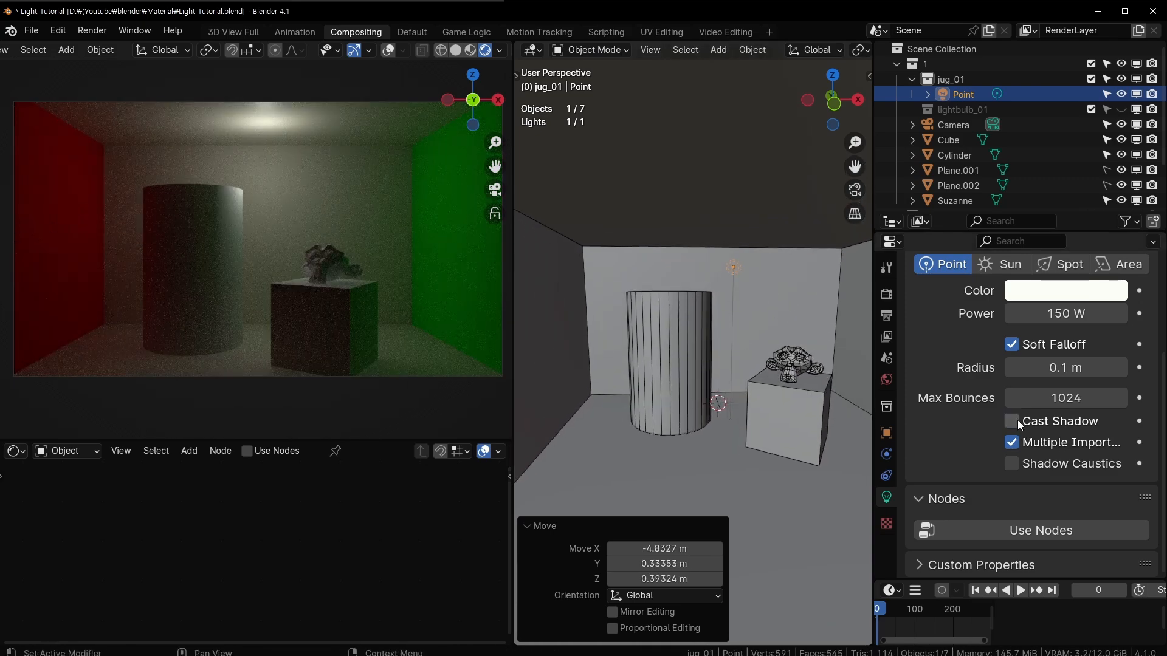
left_click(1012, 421)
middle_click_drag(783, 298, 726, 294, "shift")
scroll(986, 467, "up", 5)
Move the point light above the cylinder, close to the ceiling, and save the file
key("g")
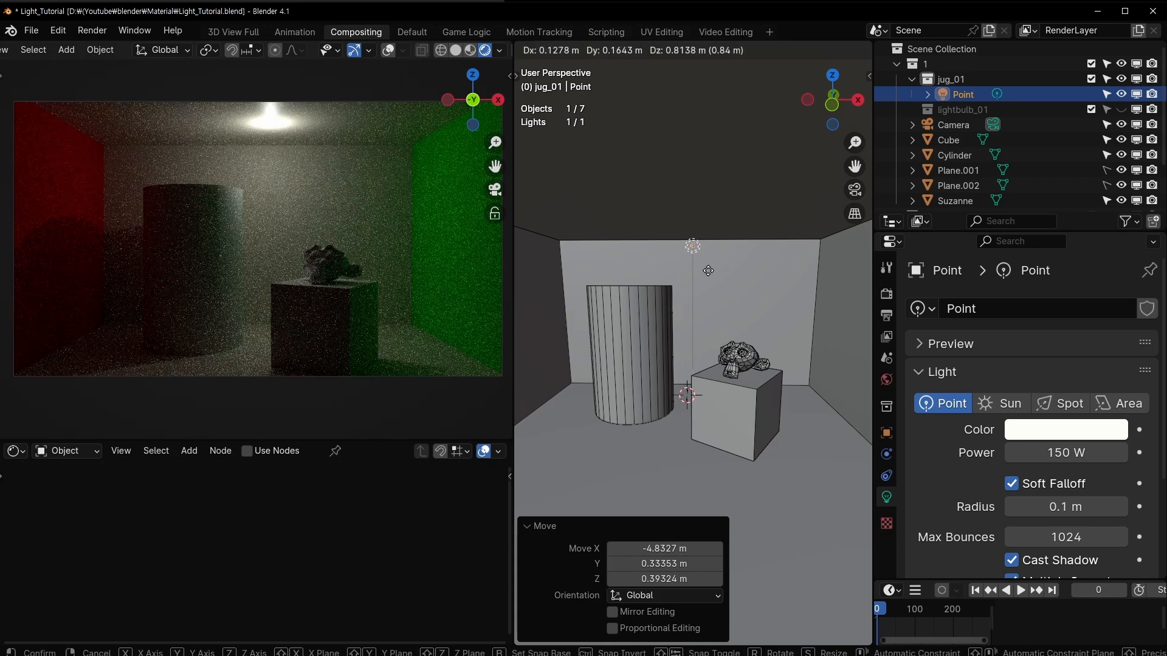
left_click(646, 286)
mouse_move(647, 287)
middle_mouse_down()
mouse_move(640, 303)
mouse_move(633, 282)
middle_mouse_up()
key("g")
left_click(638, 268)
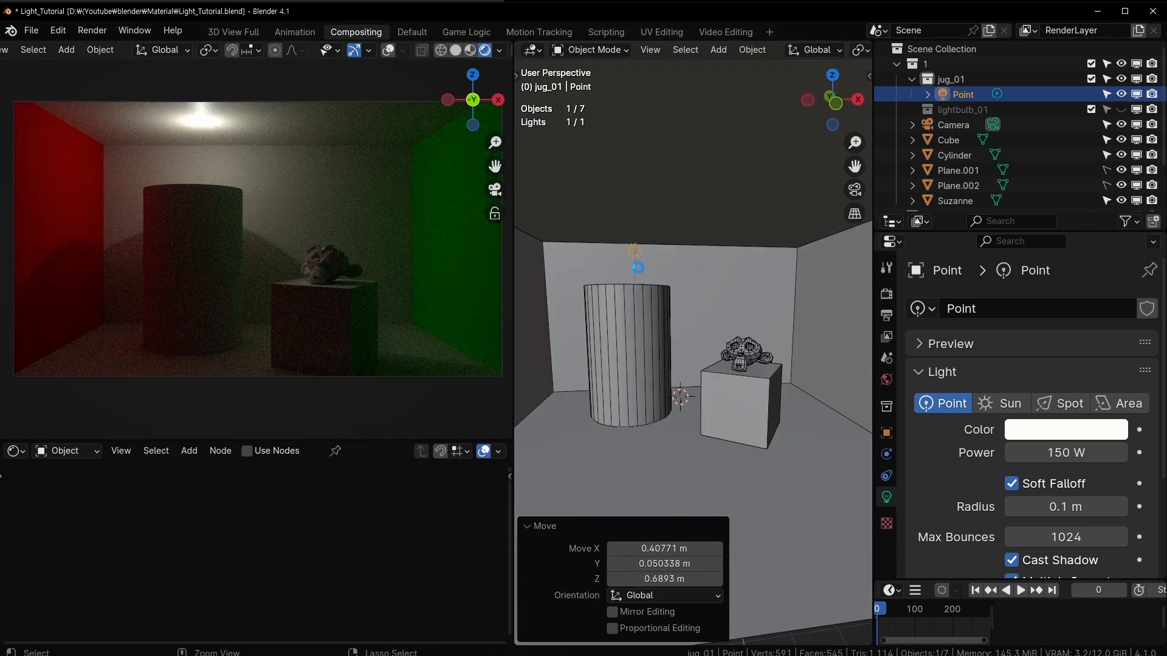
key("ctrl+s")
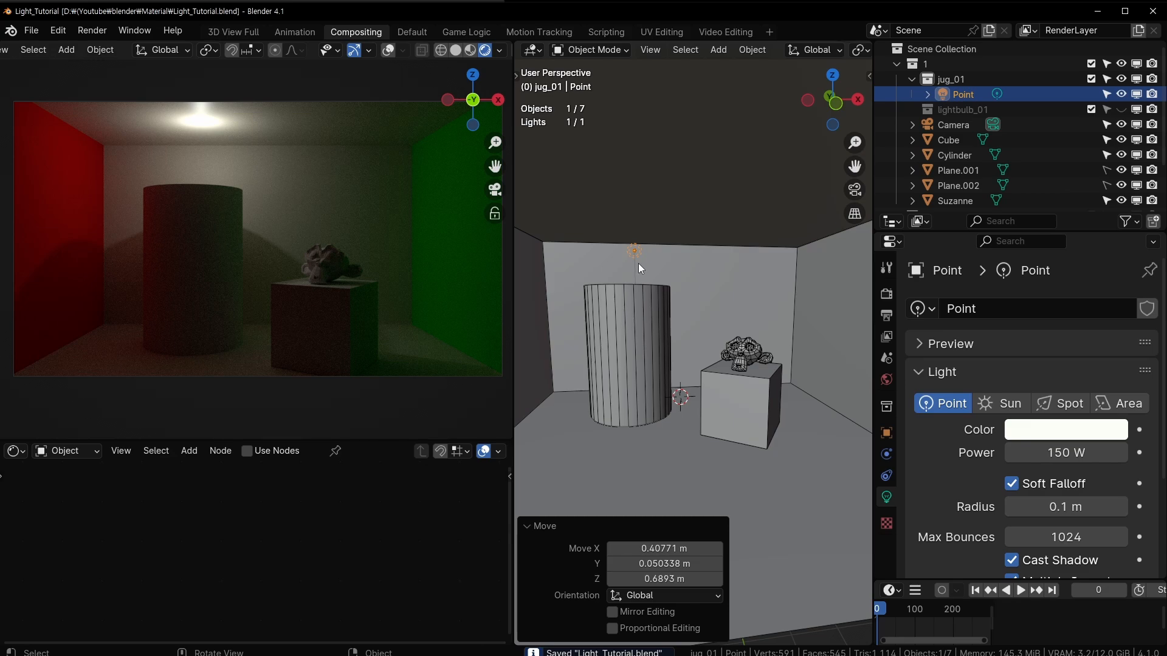
Move the point light forward in the room so it lights the front of the cylinder and the monkey head
middle_click_drag(637, 254, 680, 260)
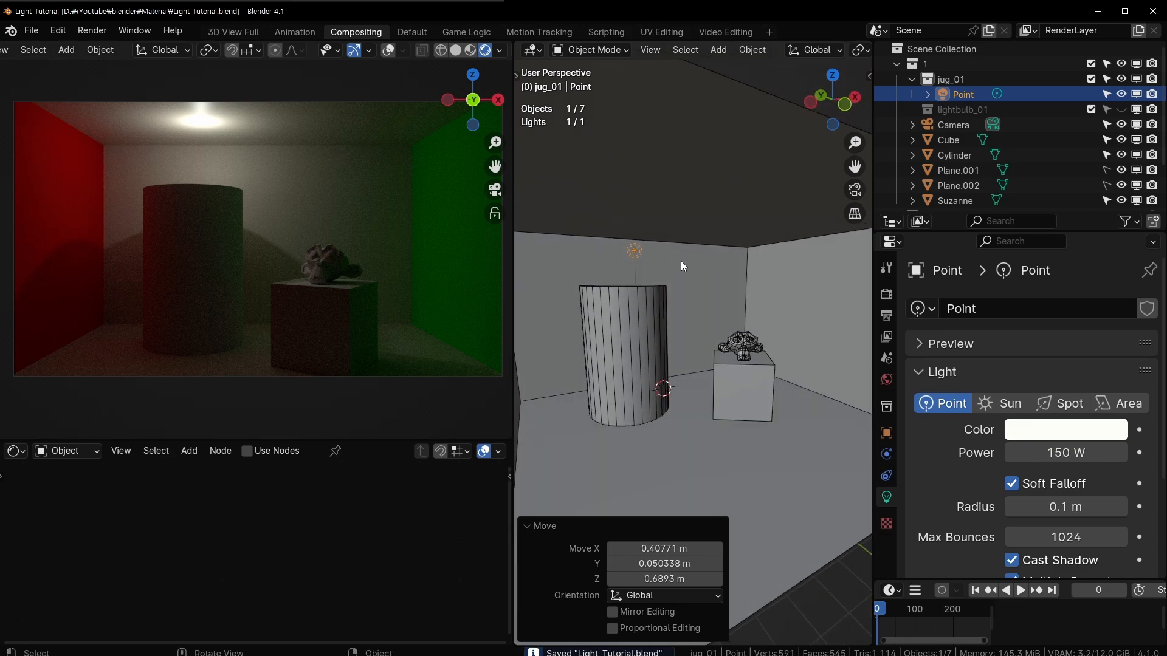
key("g")
left_click(826, 330)
middle_click_drag(827, 331, 745, 319)
key("g")
left_click(719, 317)
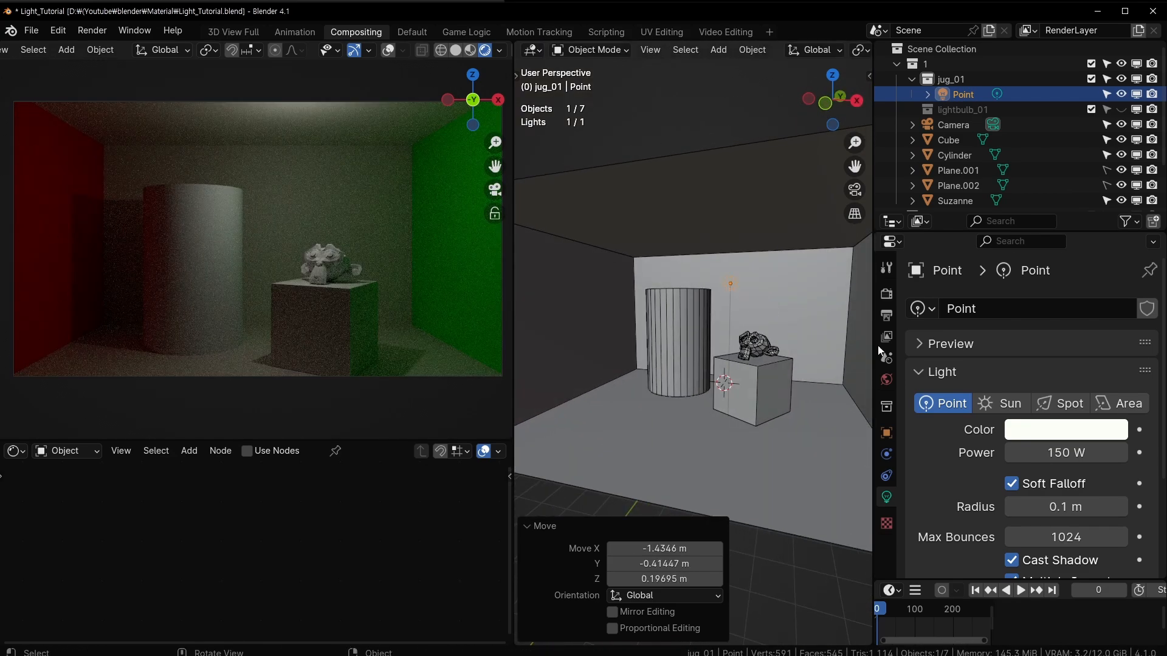
Compare the point light's power at 10 W and 50 W, and set it to 100 W
left_click(1055, 452)
type("10")
key("Return")
left_click(1054, 458)
type("50")
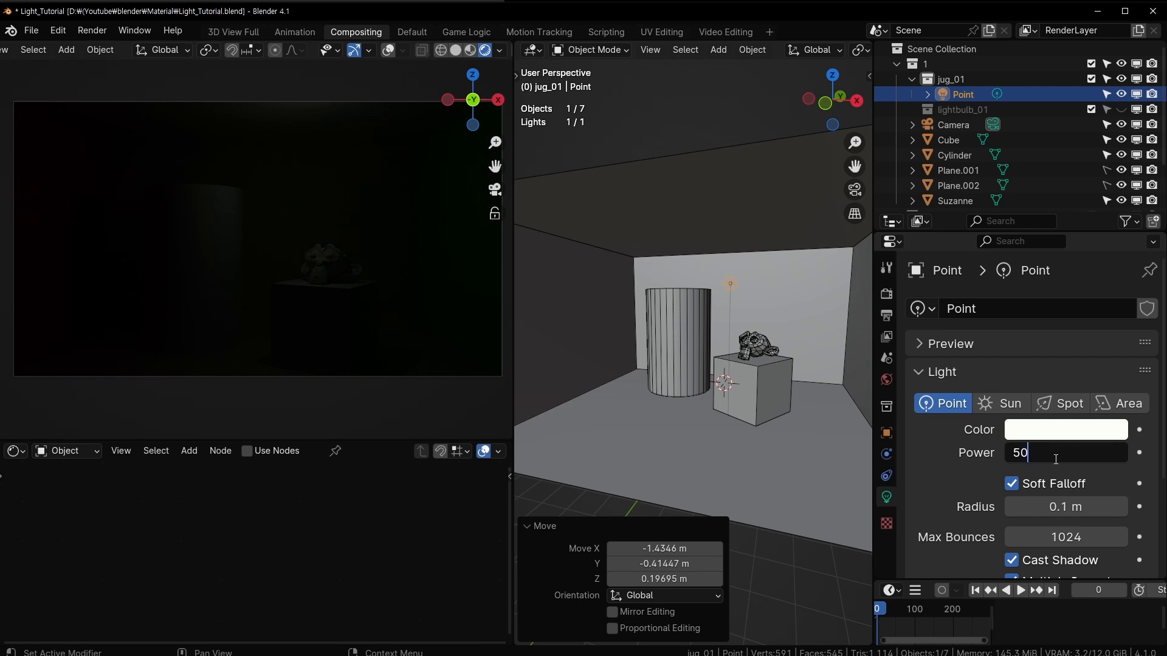
key("Return")
left_click(1054, 459)
type("100")
key("Return")
Shift the point light about 0.46 m toward the red wall
middle_click_drag(765, 316, 743, 307)
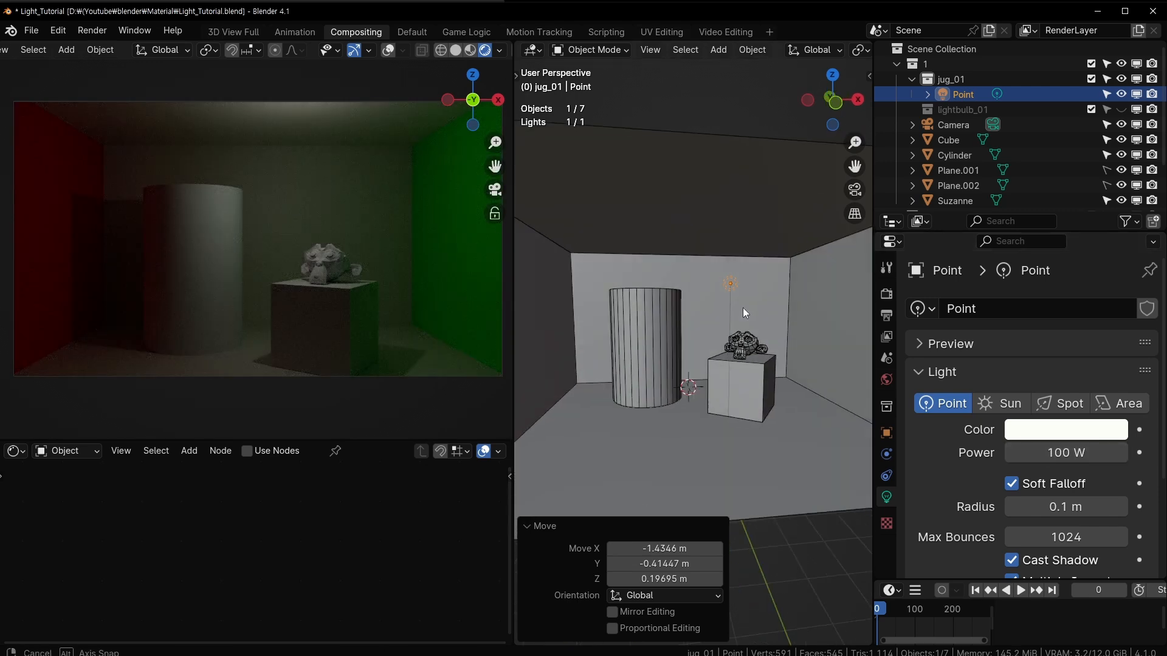
key("g")
left_click(728, 305)
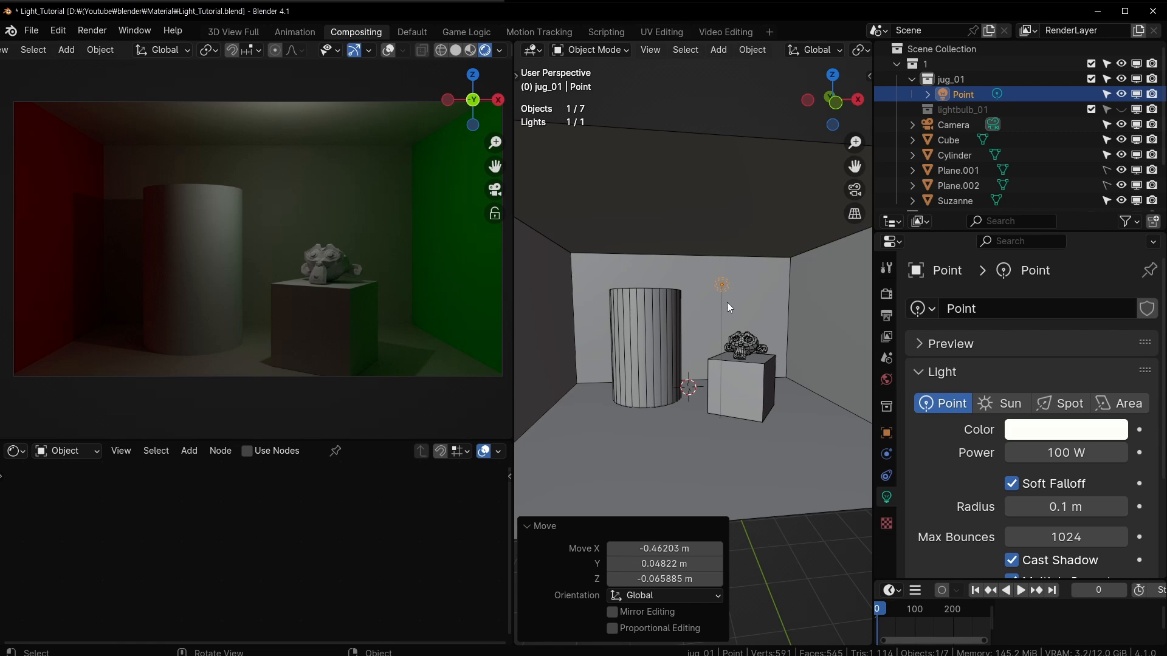
scroll(727, 302, "up", 1)
scroll(727, 301, "up", 1)
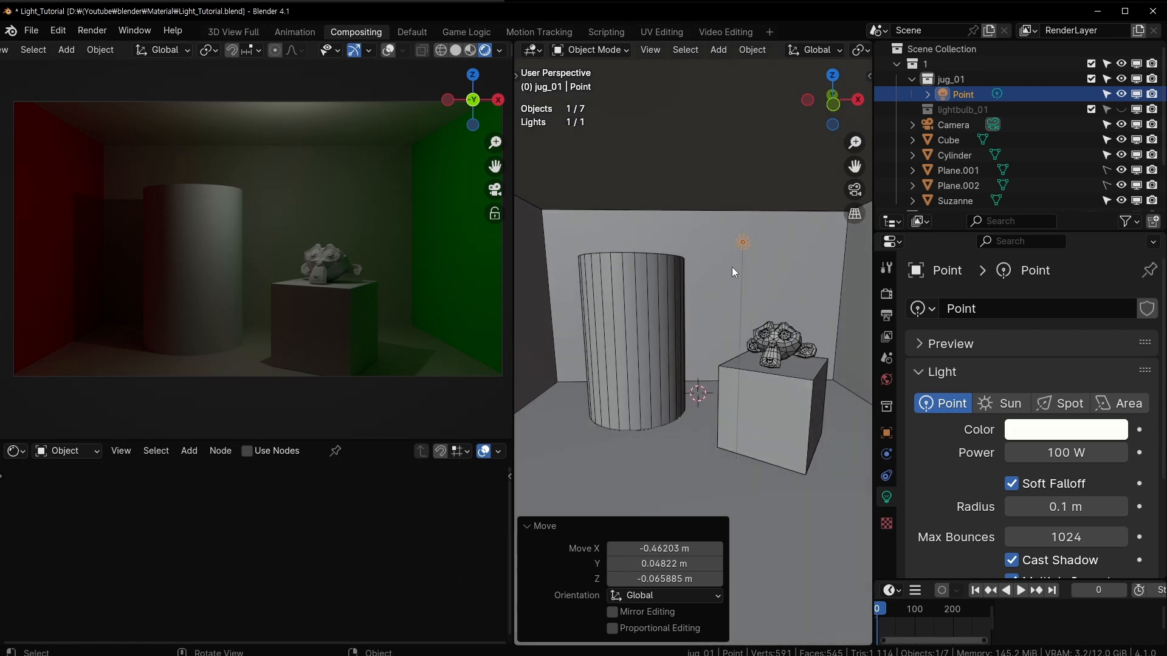
Move the point light about 2.8 m further toward the red wall and about 0.8 m up, near the cylinder
key("g")
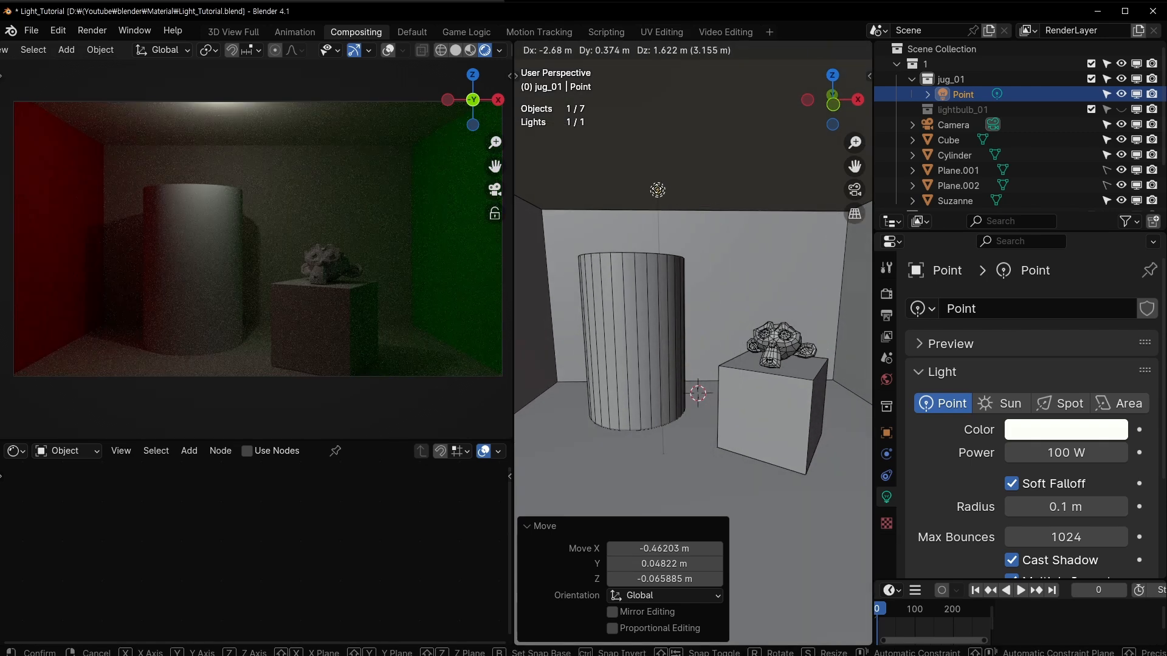
left_click(730, 264)
mouse_move(730, 265)
middle_mouse_down()
mouse_move(689, 286)
mouse_move(754, 272)
mouse_move(711, 268)
middle_mouse_up()
key("g")
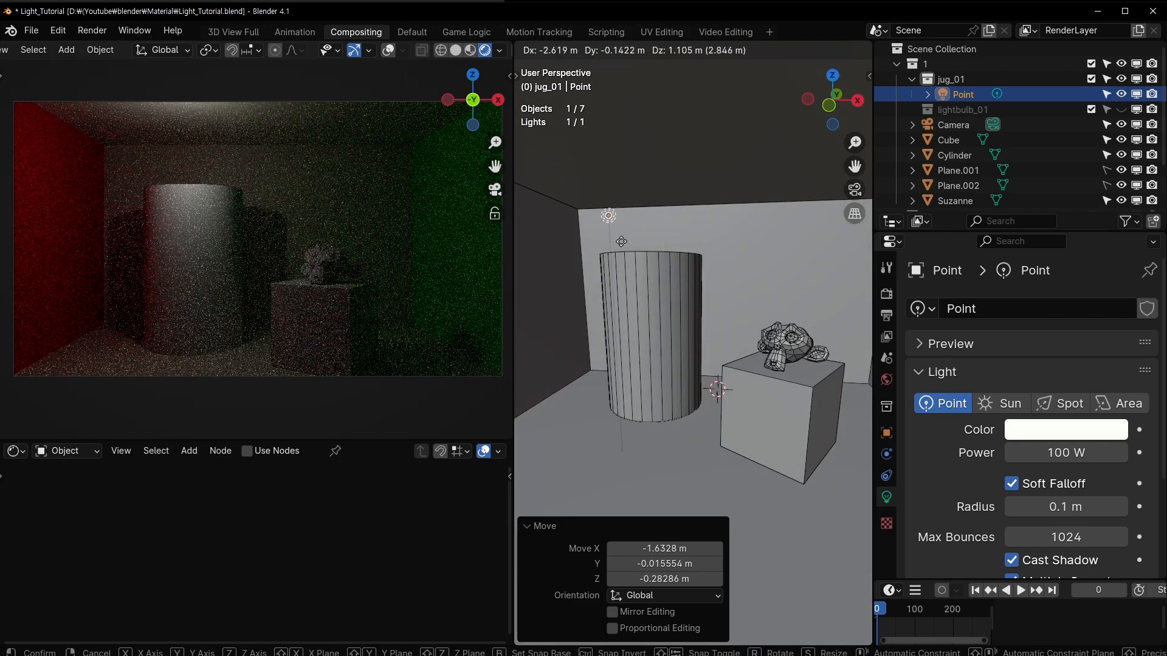
left_click(672, 242)
scroll(672, 242, "down", 4)
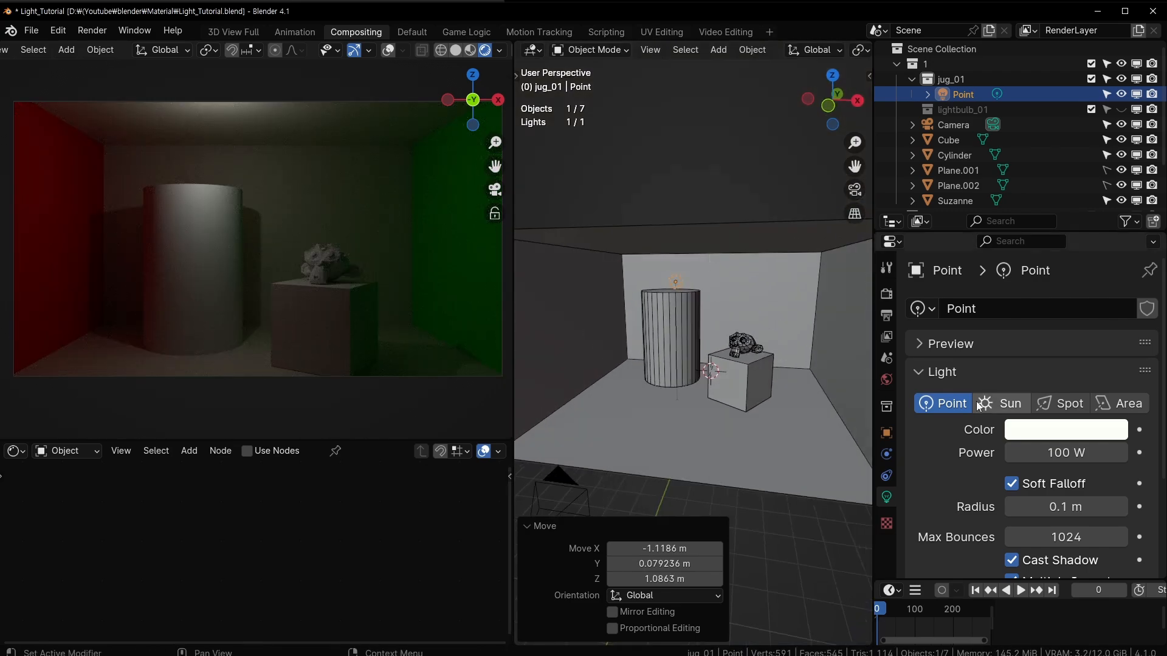
Change the light's type to Sun and move it about 15 m out through the room's open front
left_click(1003, 404)
middle_click_drag(610, 339, 607, 307)
key("g")
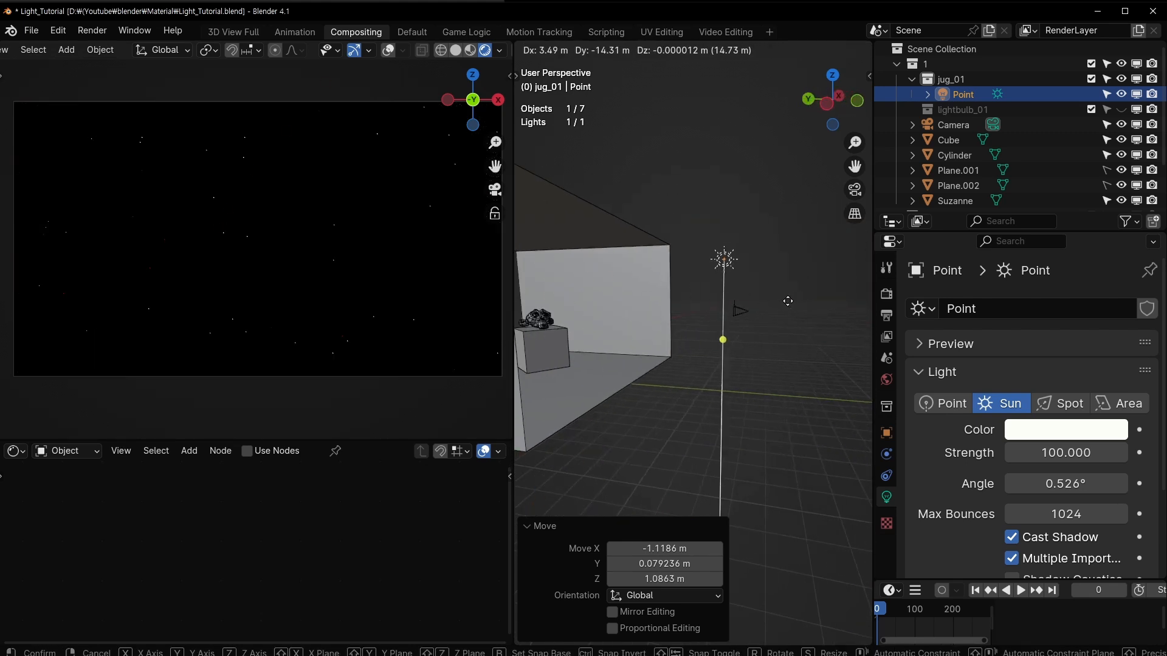
left_click(725, 320)
middle_click_drag(731, 256, 768, 246)
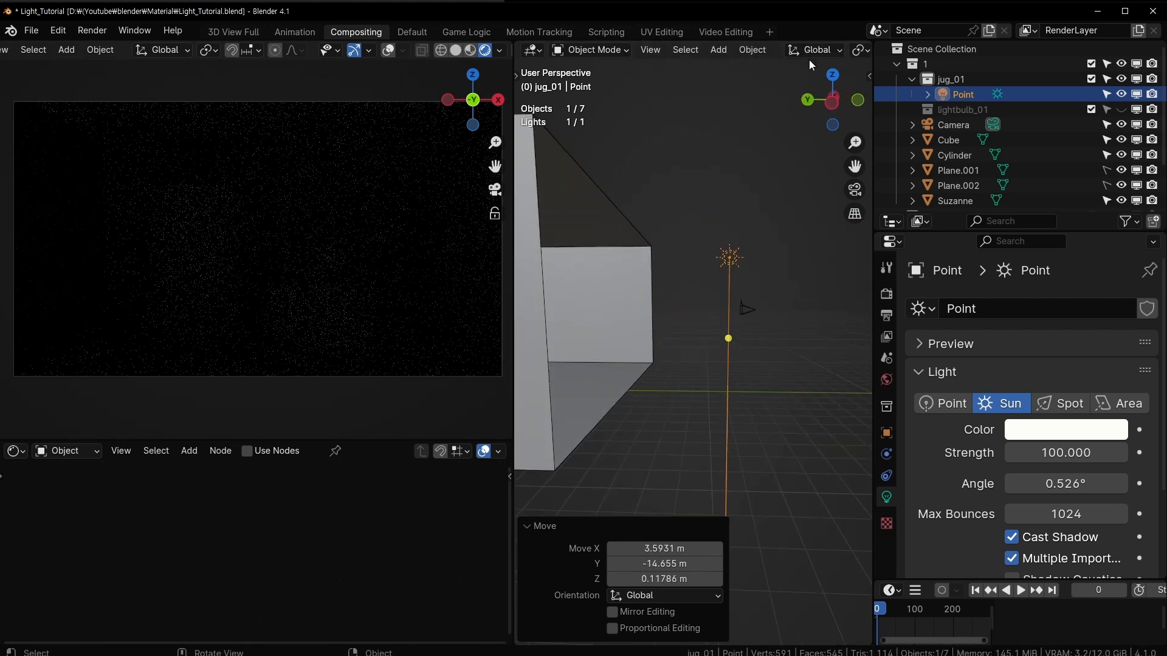
Rotate the sun light about 47° in the side view so it shines into the room
key("r")
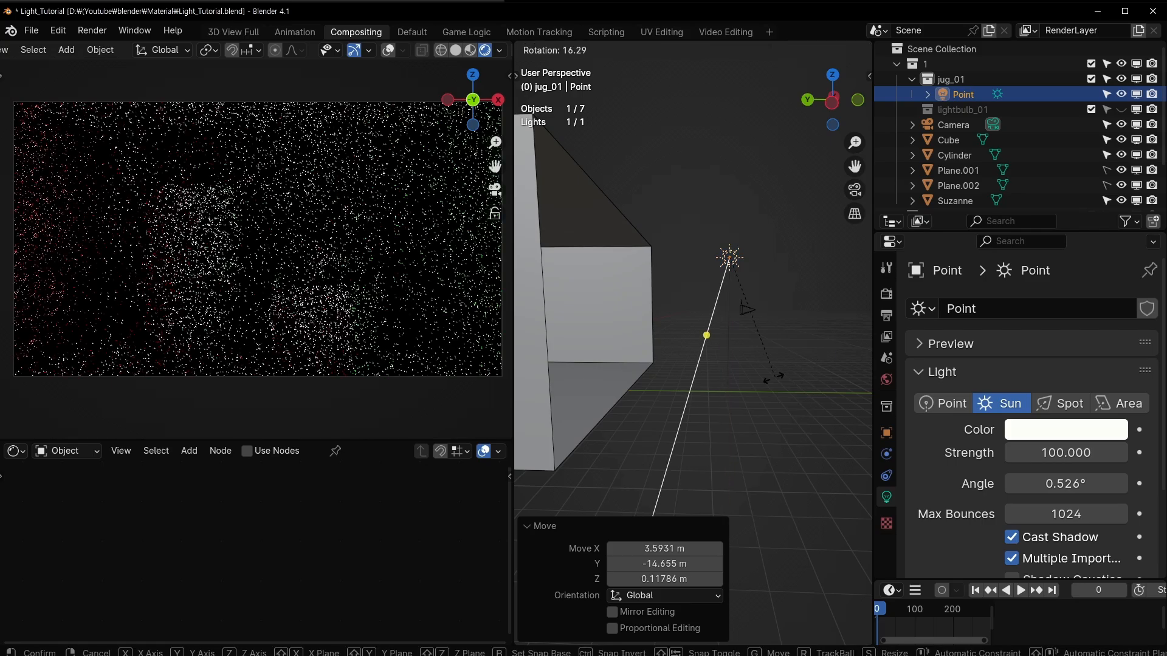
left_click(725, 392)
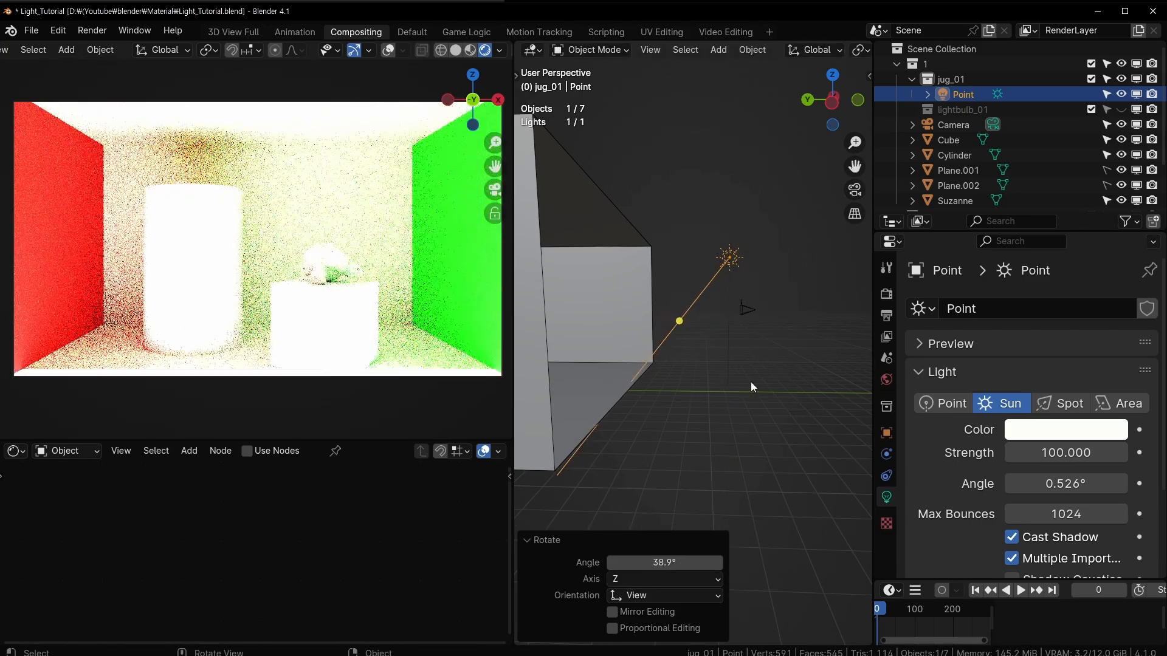
key("r")
left_click(731, 389)
Try a sun strength of 1, and raise it to 2
left_click(1071, 455)
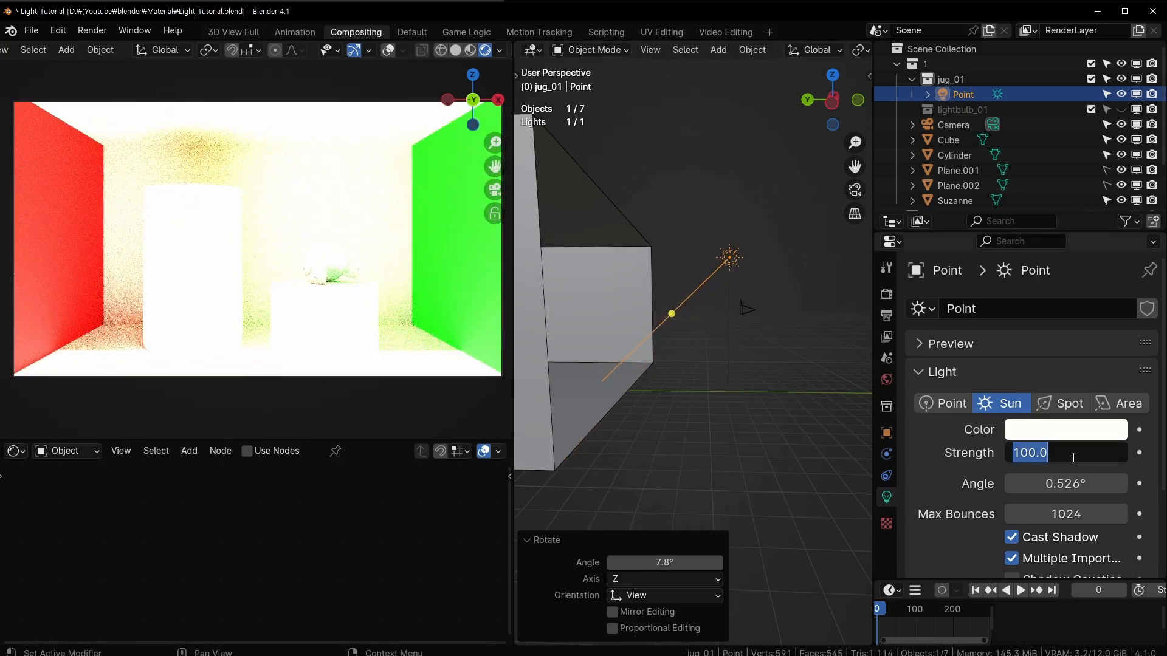
type("1")
key("Return")
left_click(1058, 452)
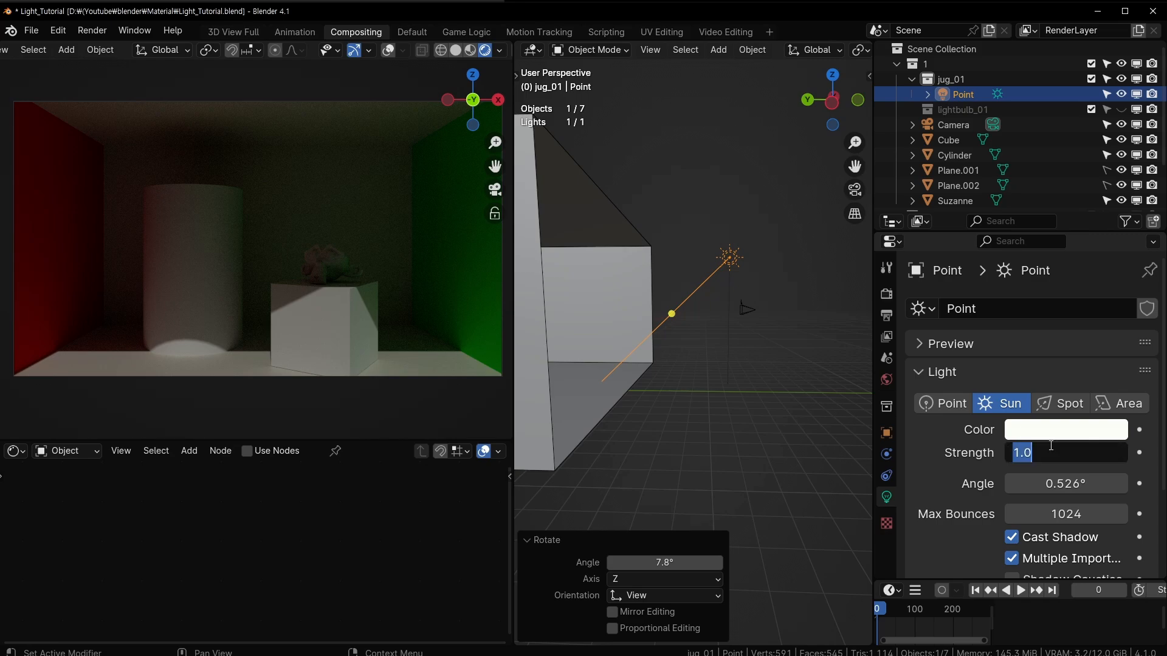
type("2")
key("Return")
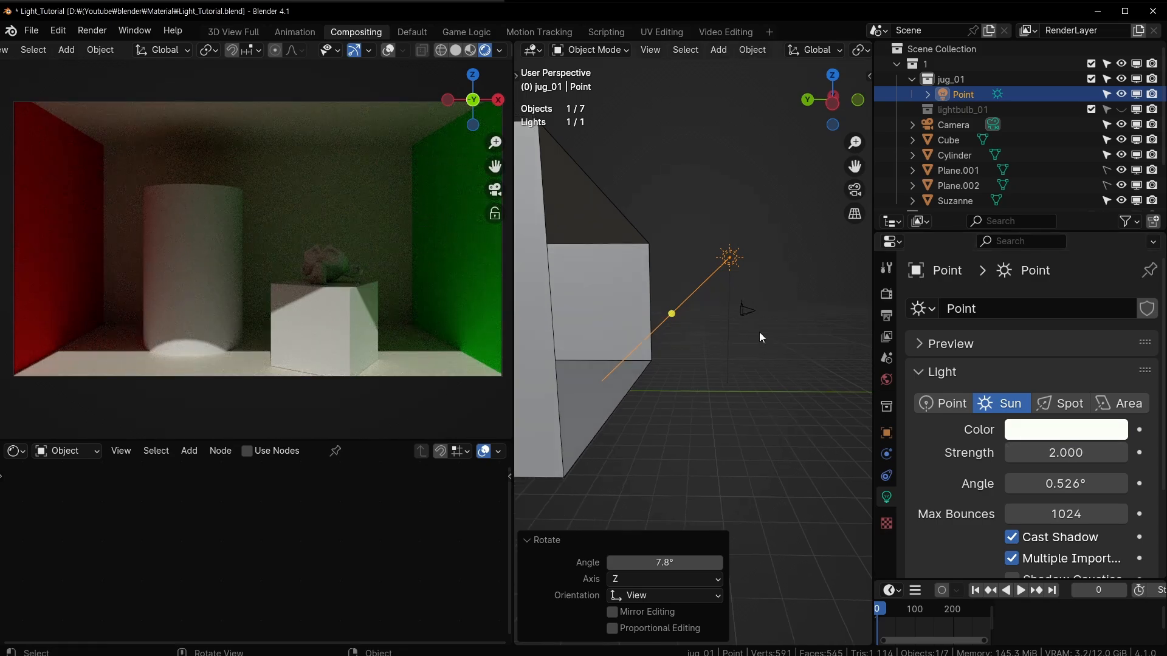
Raise the sun light outside the room and rotate it to shine more steeply downward, finishing with a turn of about 6.4°
key("r")
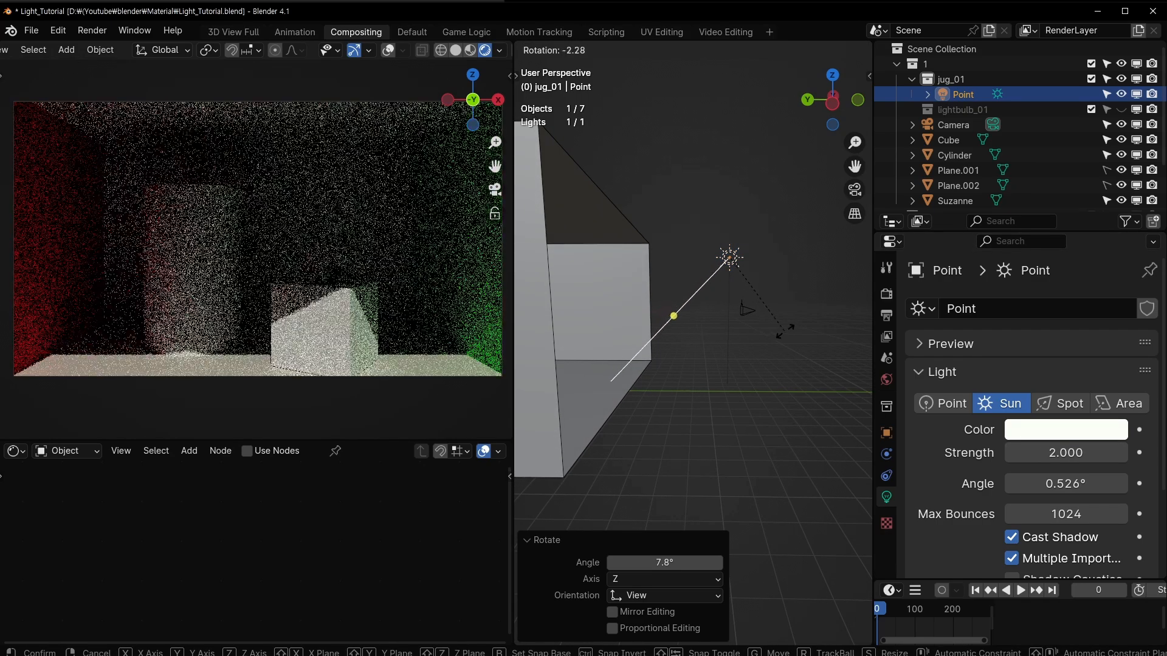
left_click(775, 335)
key("g")
left_click(777, 265)
mouse_move(777, 265)
middle_mouse_down()
mouse_move(851, 266)
mouse_move(780, 279)
middle_mouse_up()
key("r")
left_click(781, 275)
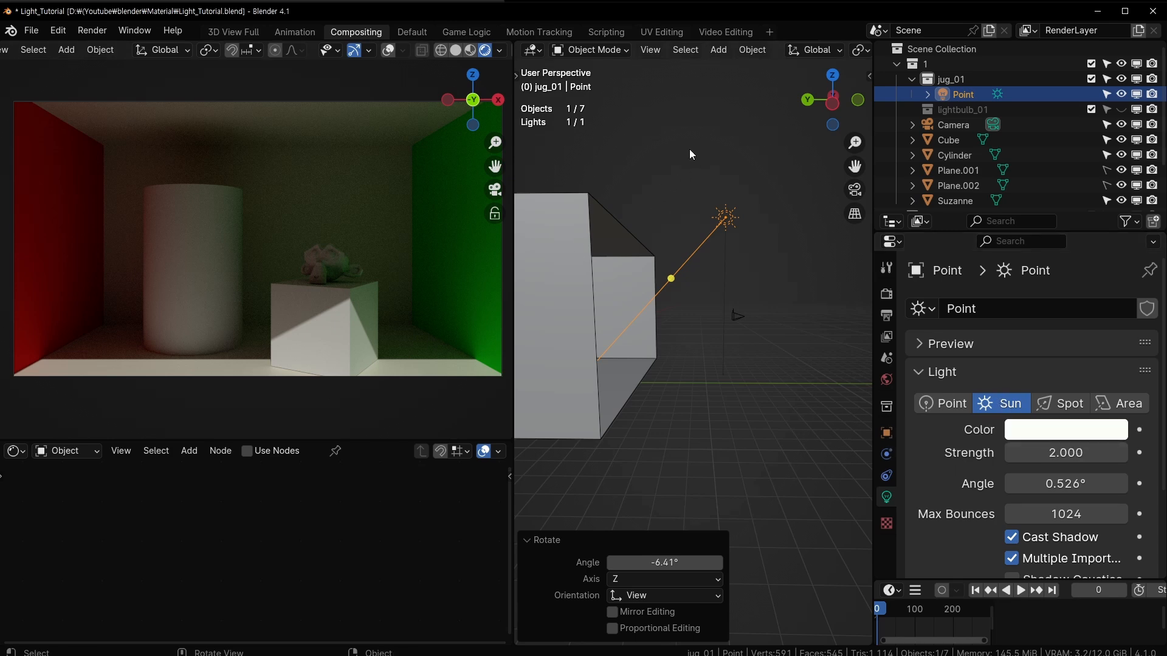
Compare shadow softness by setting the sun's angle to 0° and increasing it to 3.4°
middle_click_drag(758, 234, 811, 131)
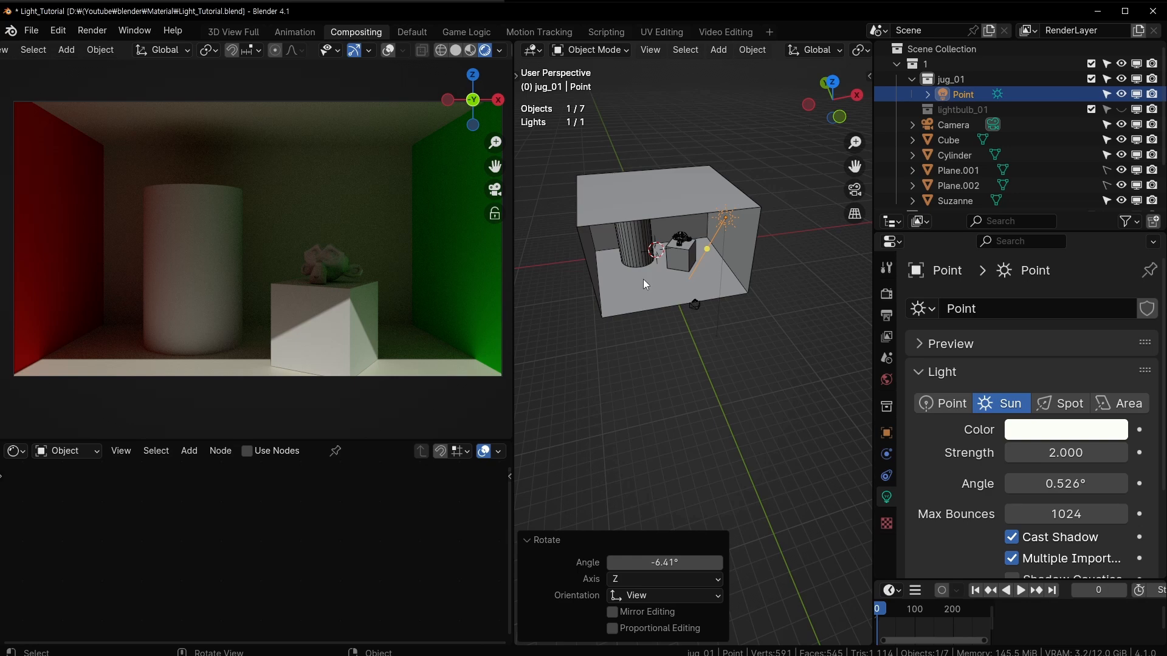
middle_click_drag(643, 279, 699, 263)
double_click(1068, 484)
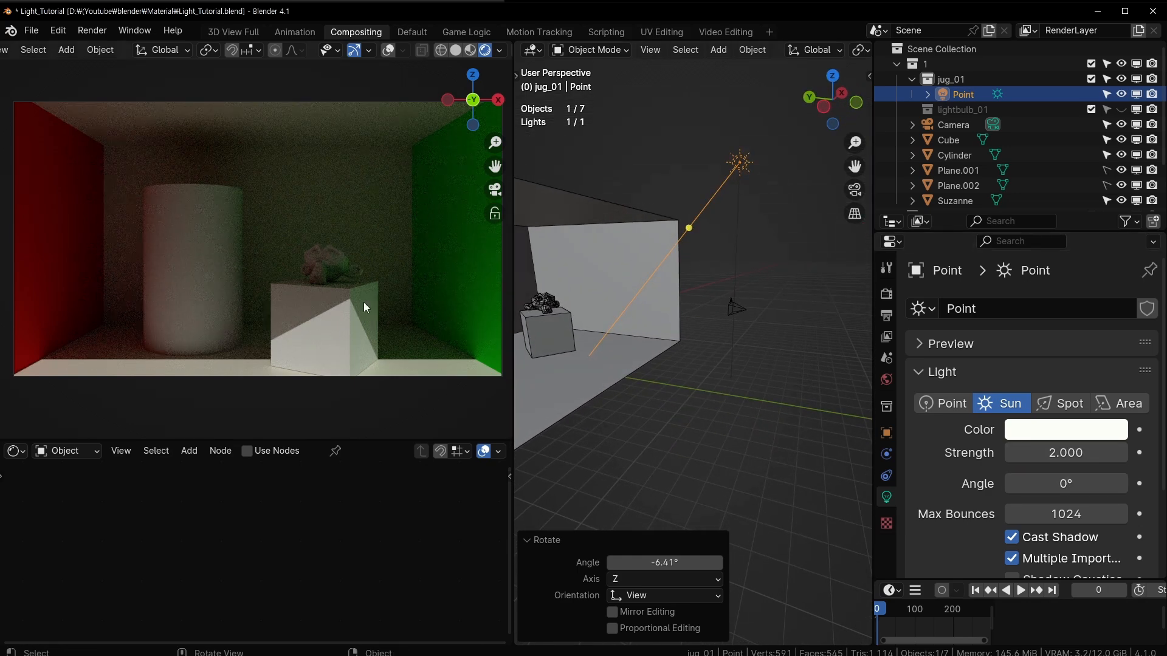
left_click_drag(1040, 484, 1097, 484)
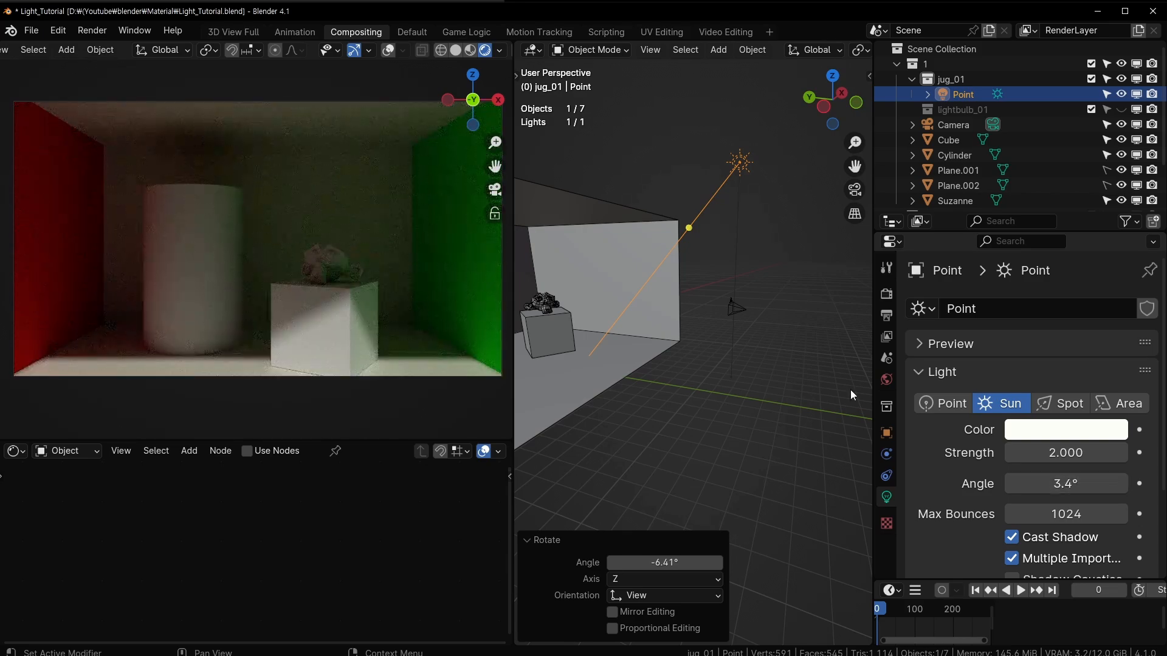
Rotate the sun light sideways and move it about 4.2 m toward the red wall's side of the room
middle_click_drag(850, 389, 524, 280)
key("r")
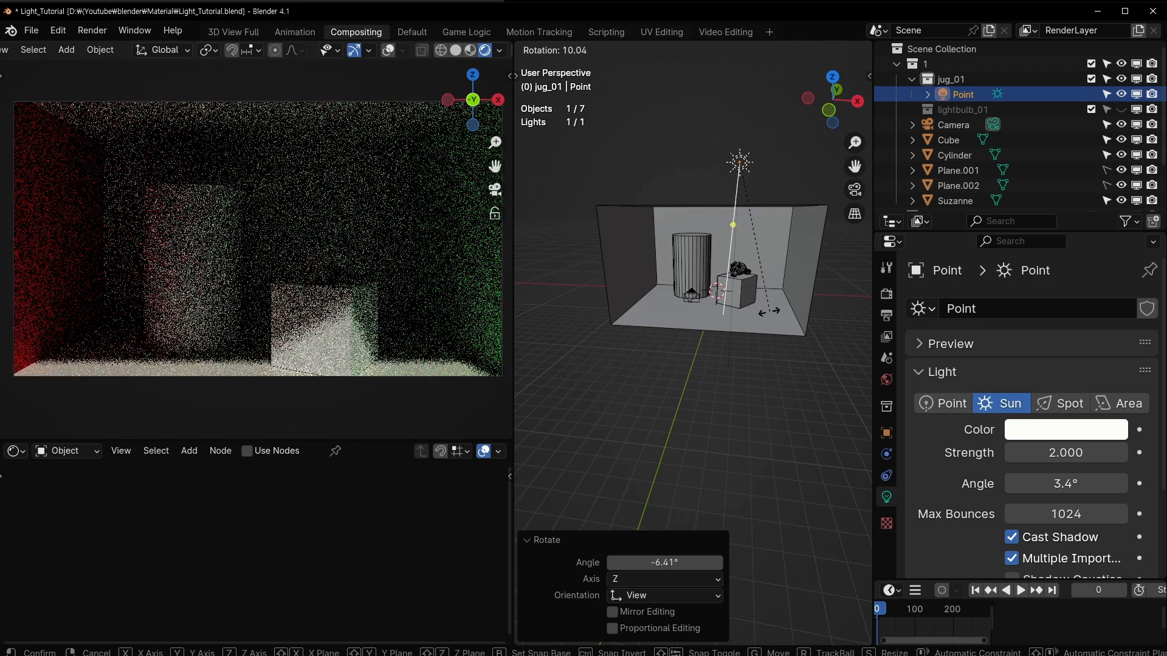
left_click(778, 246)
key("g")
left_click(699, 245)
middle_click_drag(699, 245, 725, 246)
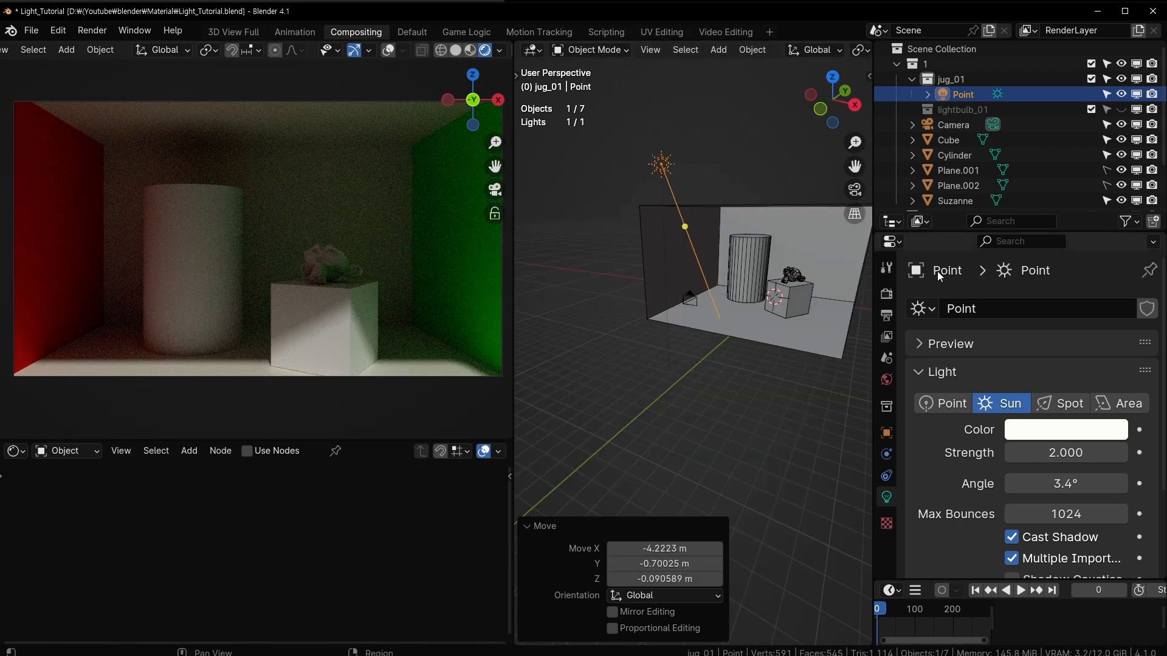
Rotate the sun light about 5° in the side view so its light reaches deeper into the room
middle_click_drag(779, 217, 843, 232)
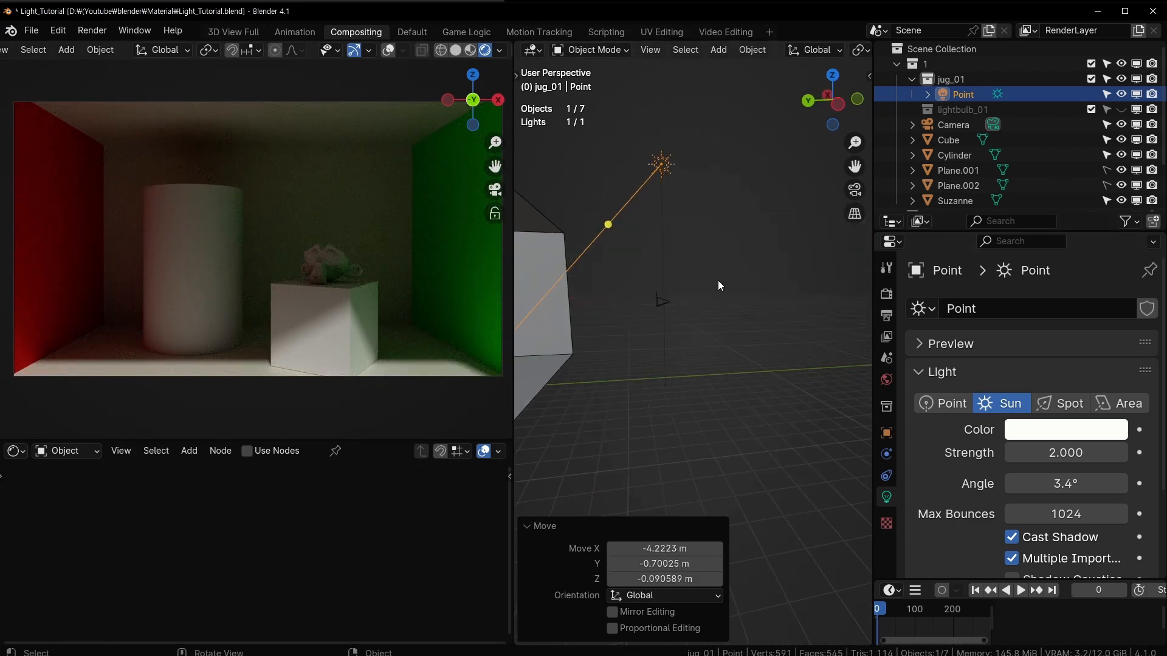
key("r")
left_click(708, 361)
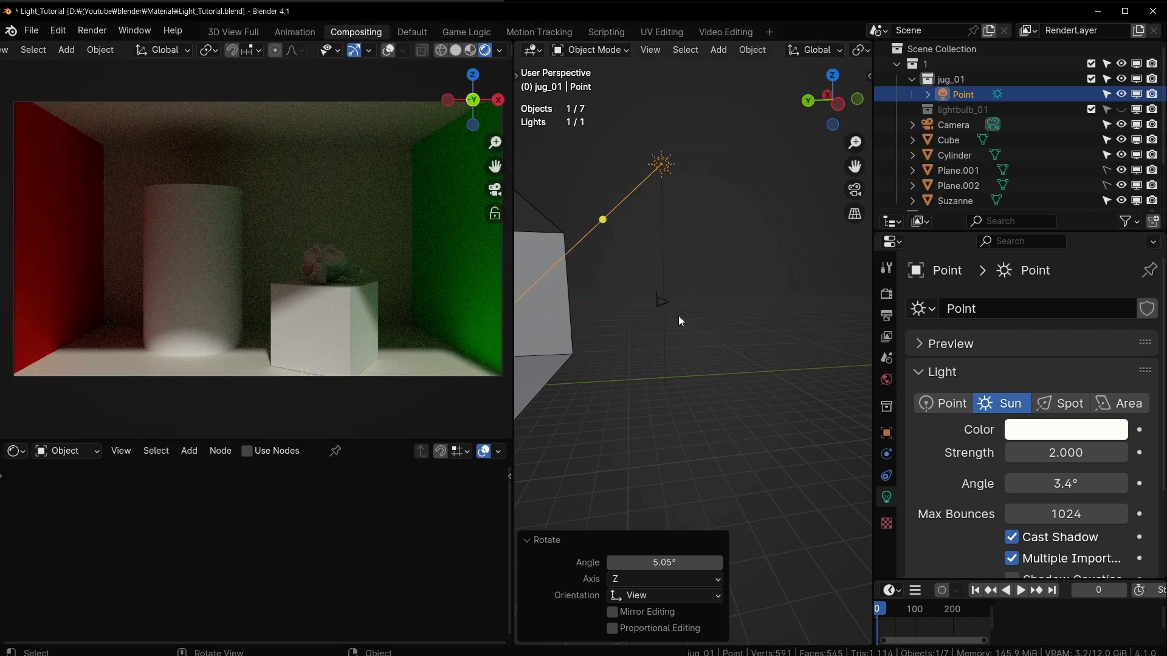
Undo the sun light's last rotation and rotate it about -4.4° in the side view instead
key("ctrl+z")
key("r")
left_click(742, 280)
Rotate the sun light about -1° around the global Z axis and save the file
middle_click_drag(743, 279, 733, 237)
key("r")
key("z")
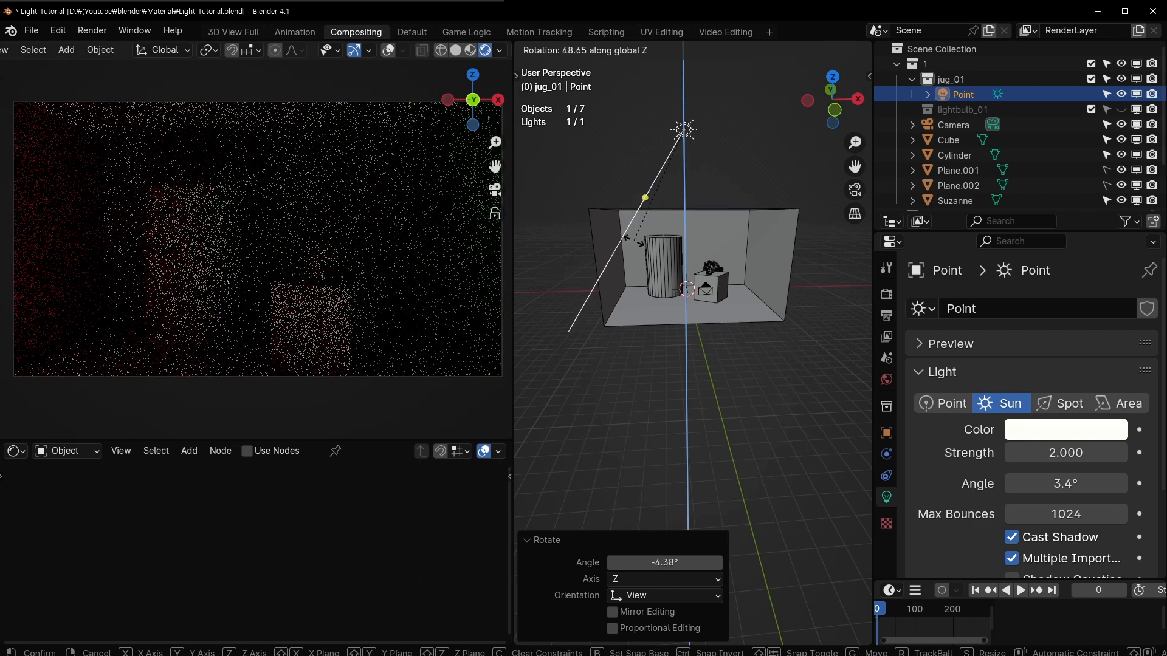
left_click(729, 245)
key("ctrl+s")
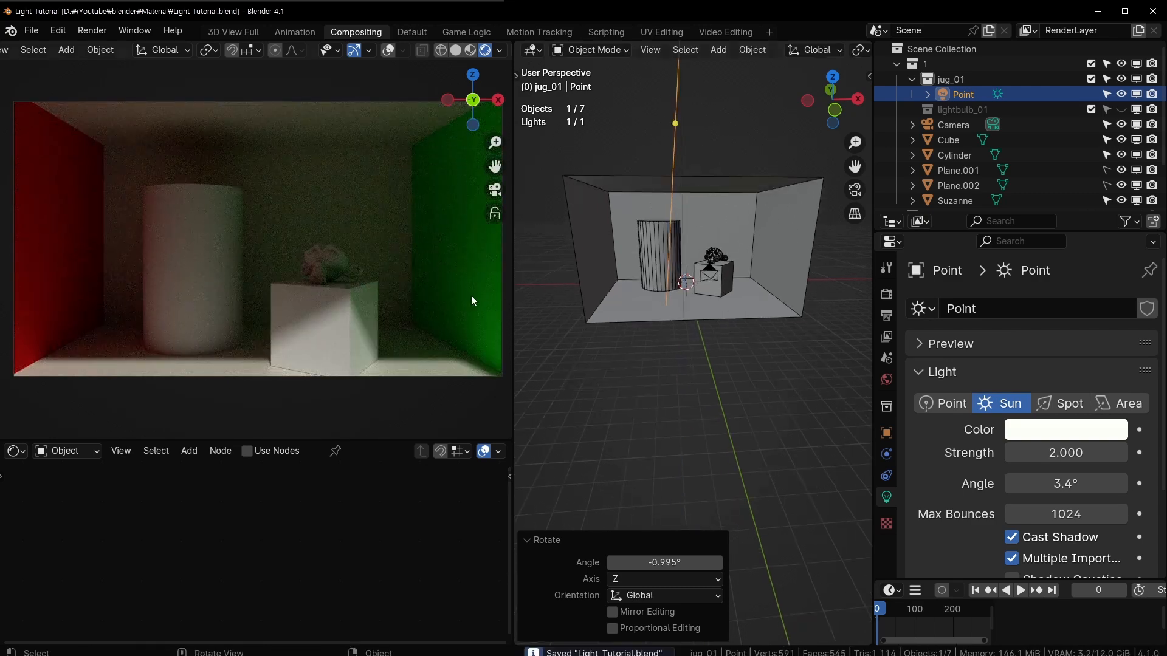
Change the light type to Point and lower the light about 7.3 m, shifting it about 3.3 m along negative Y
left_click(957, 402)
key("g")
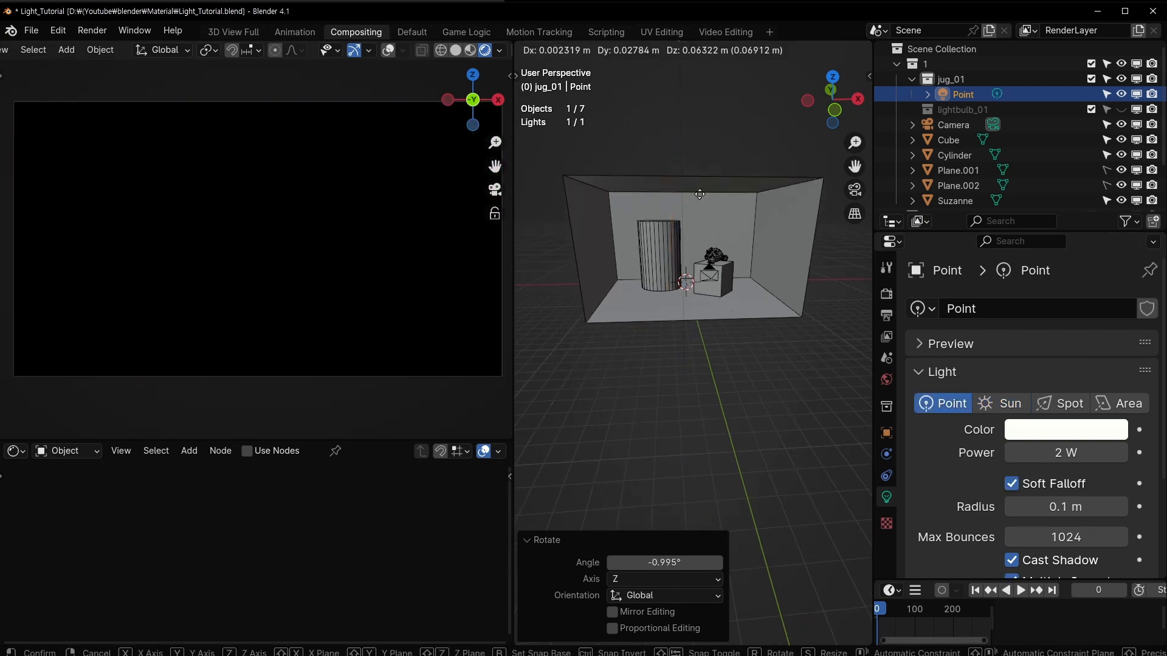
left_click(729, 407)
middle_click_drag(729, 407, 887, 434)
Set the point light's power to 100 W
left_click(1056, 450)
type("10")
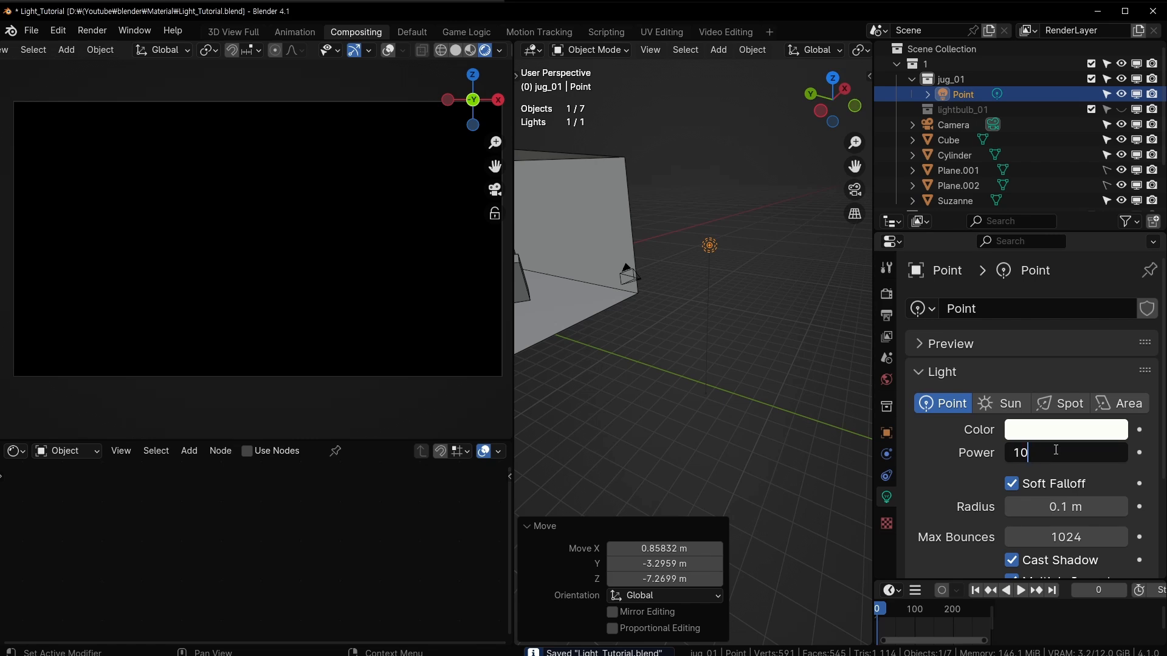
type("0")
key("Return")
Move the point light into the room near the cylinder, finishing with a move of about 17.7 m along Y
middle_click_drag(687, 302, 984, 293)
key("g")
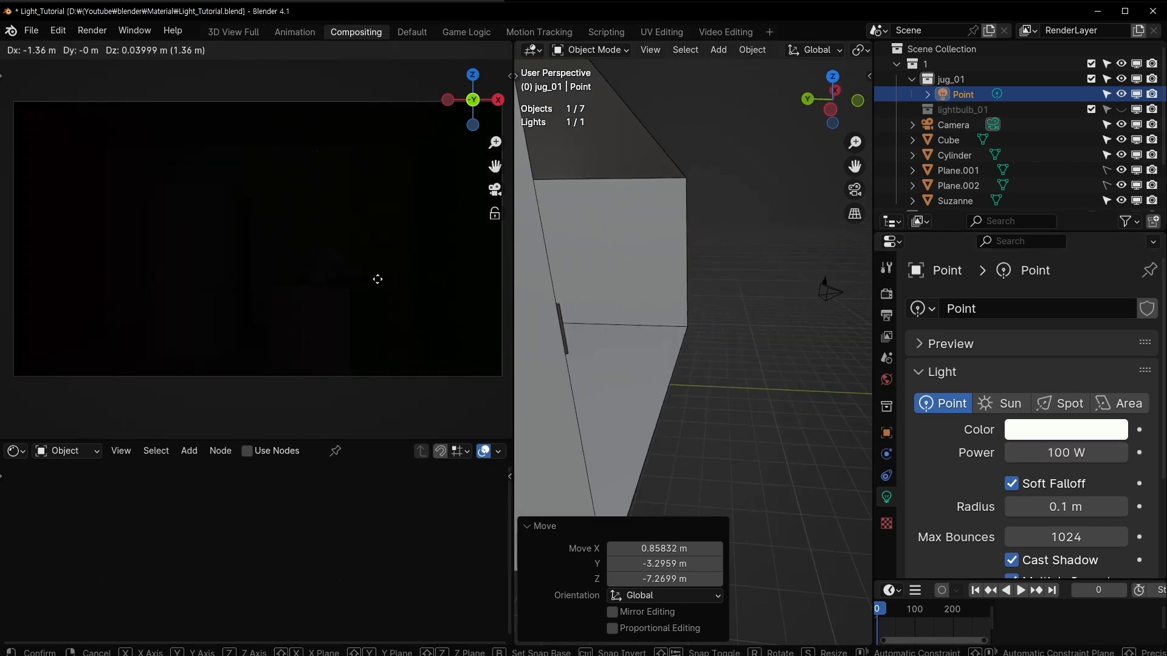
left_click(389, 279)
scroll(676, 288, "down", 5)
key("g")
left_click(635, 316)
middle_click_drag(655, 318, 572, 312)
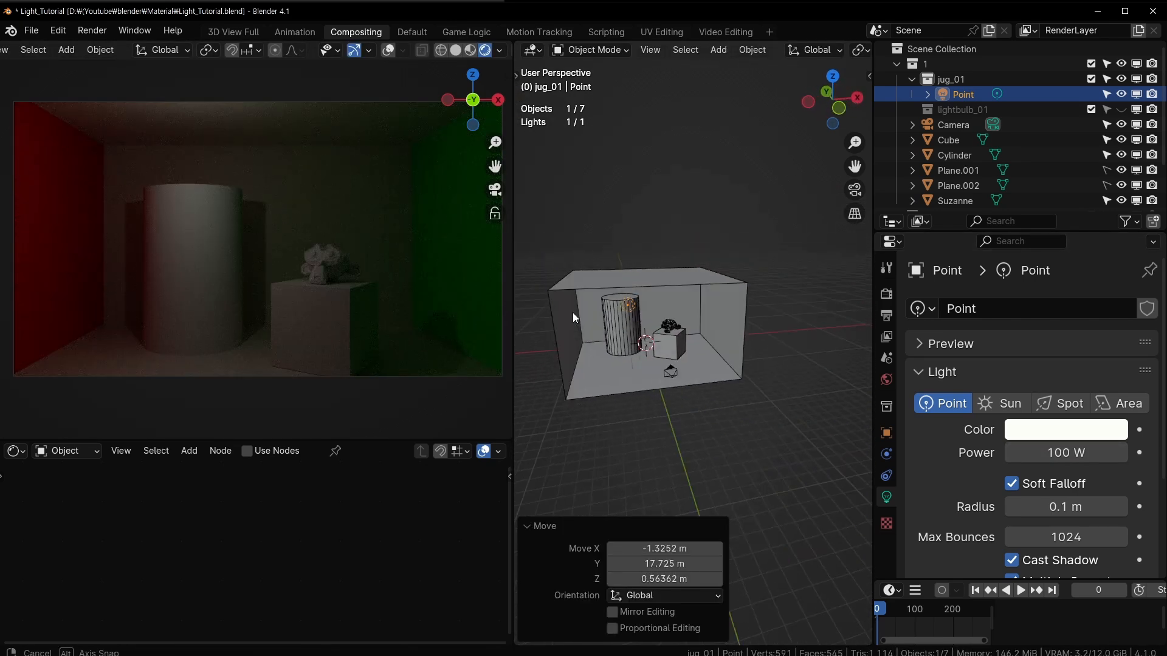
Move the point light away from the red wall to between the cylinder and cube, finishing with about 1.2 m along X
scroll(638, 335, "up", 6)
key("g")
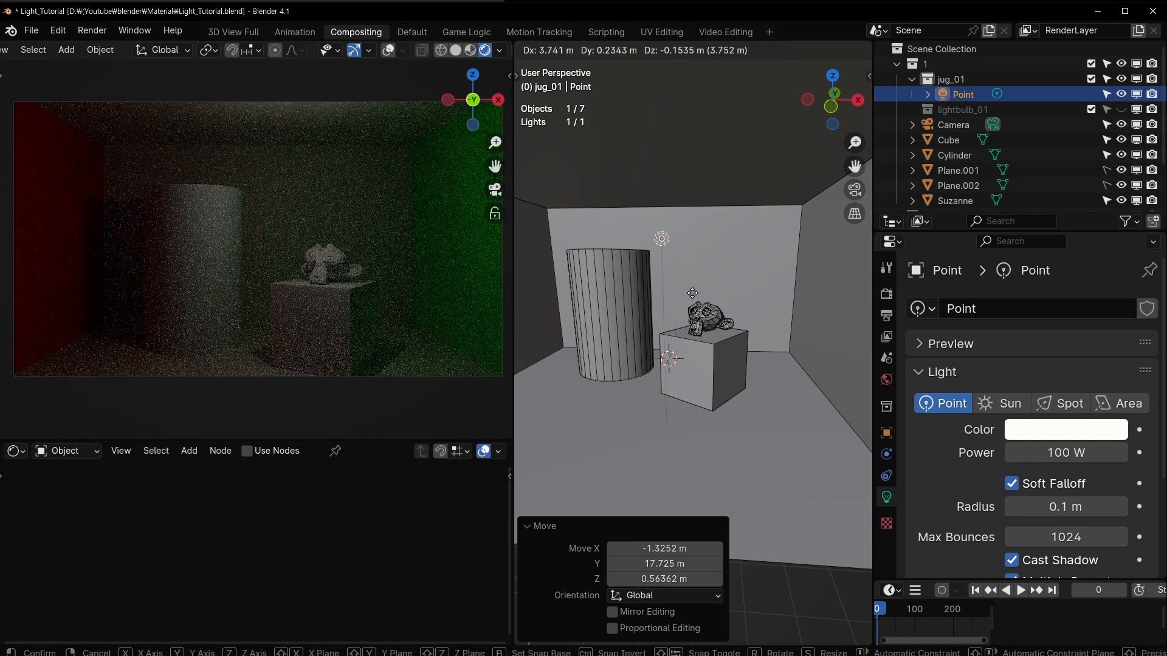
left_click(692, 293)
middle_click_drag(692, 293, 656, 297)
scroll(655, 294, "up", 2)
key("g")
left_click(689, 246)
middle_click_drag(685, 251, 754, 340)
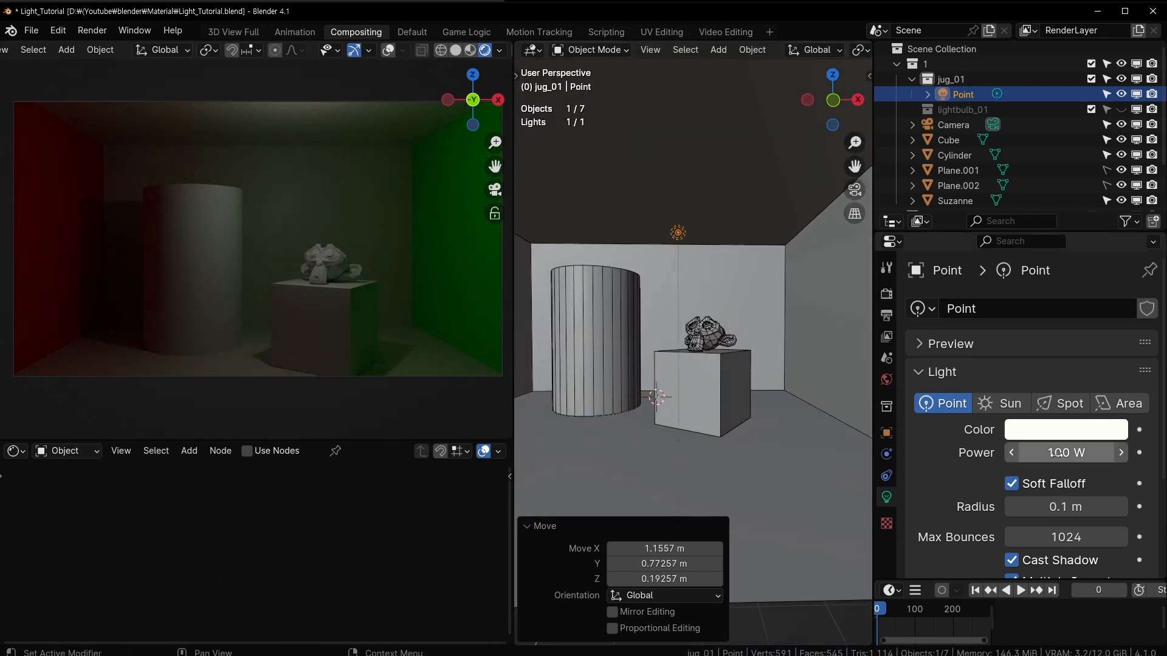
Increase the point light's power to 150 W
left_click(1057, 453)
type("150")
key("Return")
scroll(758, 277, "up", 2)
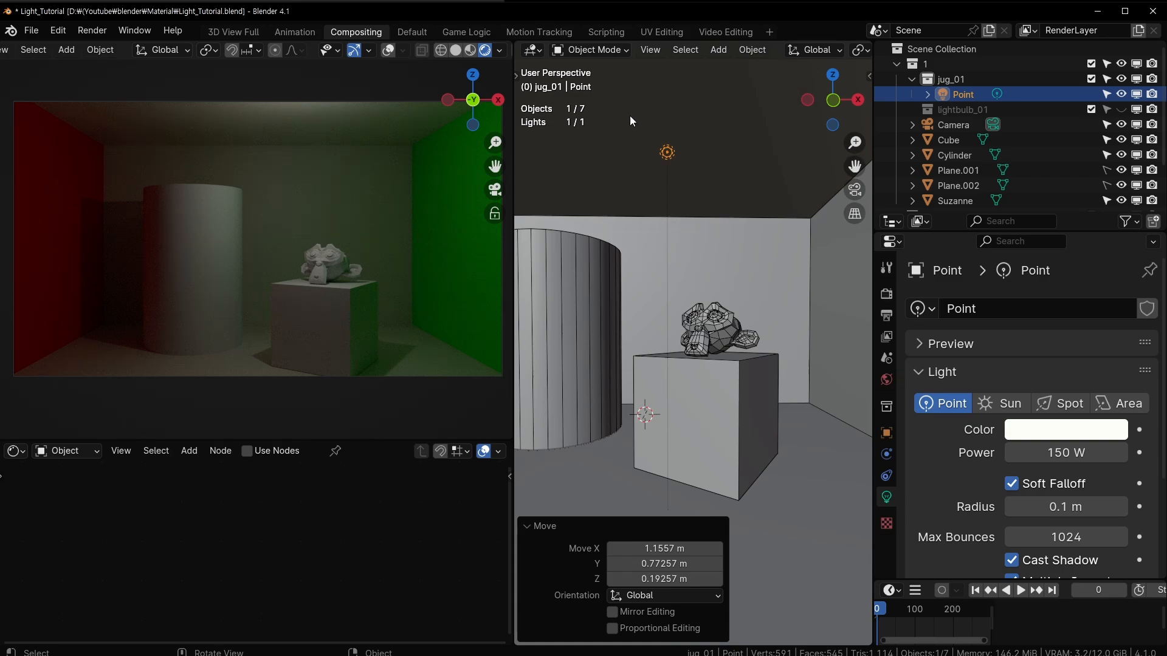
Shift the point light about 0.5 m toward the red wall, and back about 0.9 m toward the green wall
key("g")
left_click(557, 143)
key("g")
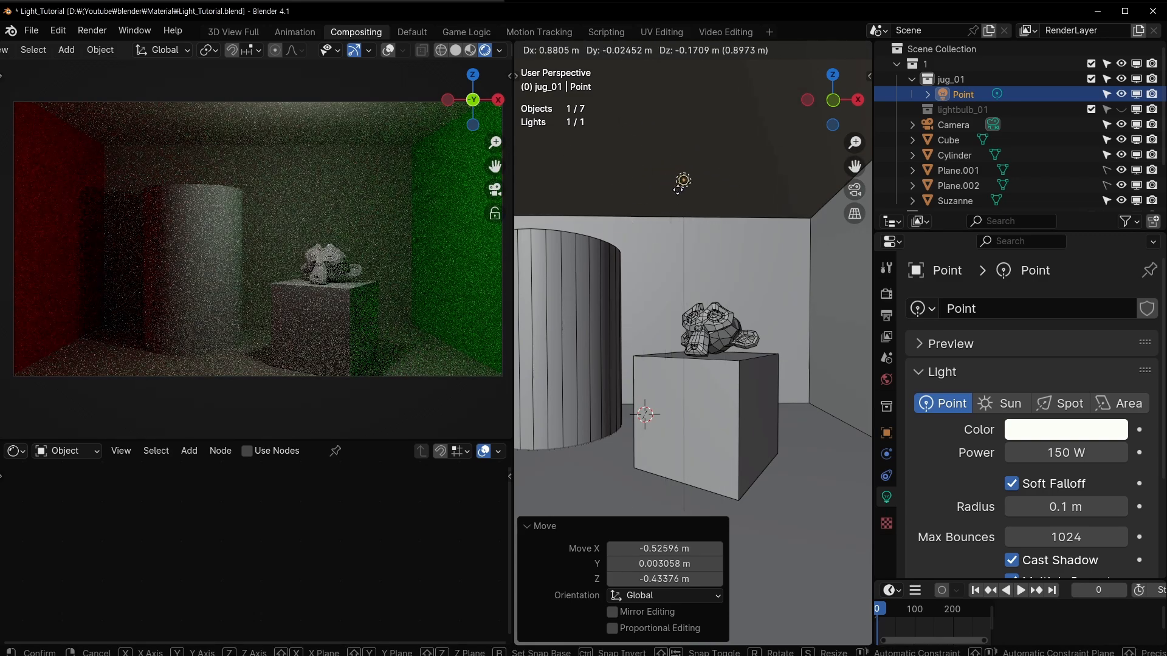
left_click(672, 164)
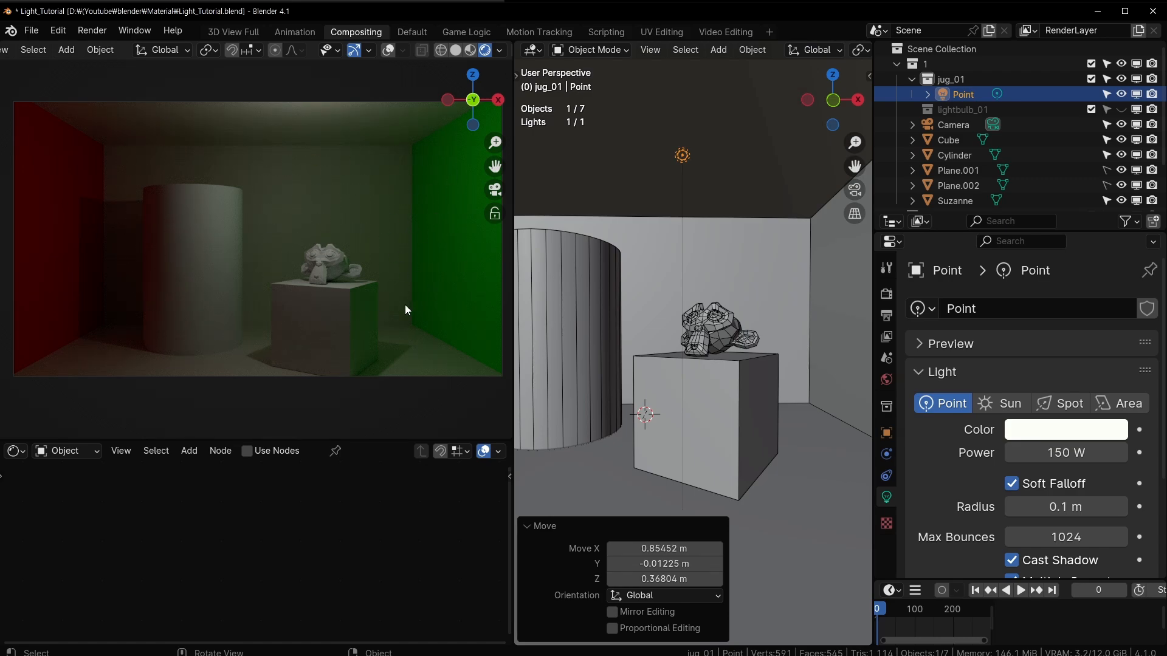
Move the point light about 2.4 m toward the green wall and lower it about 1.5 m
key("g")
left_click(808, 272)
middle_click_drag(808, 272, 706, 261, "shift")
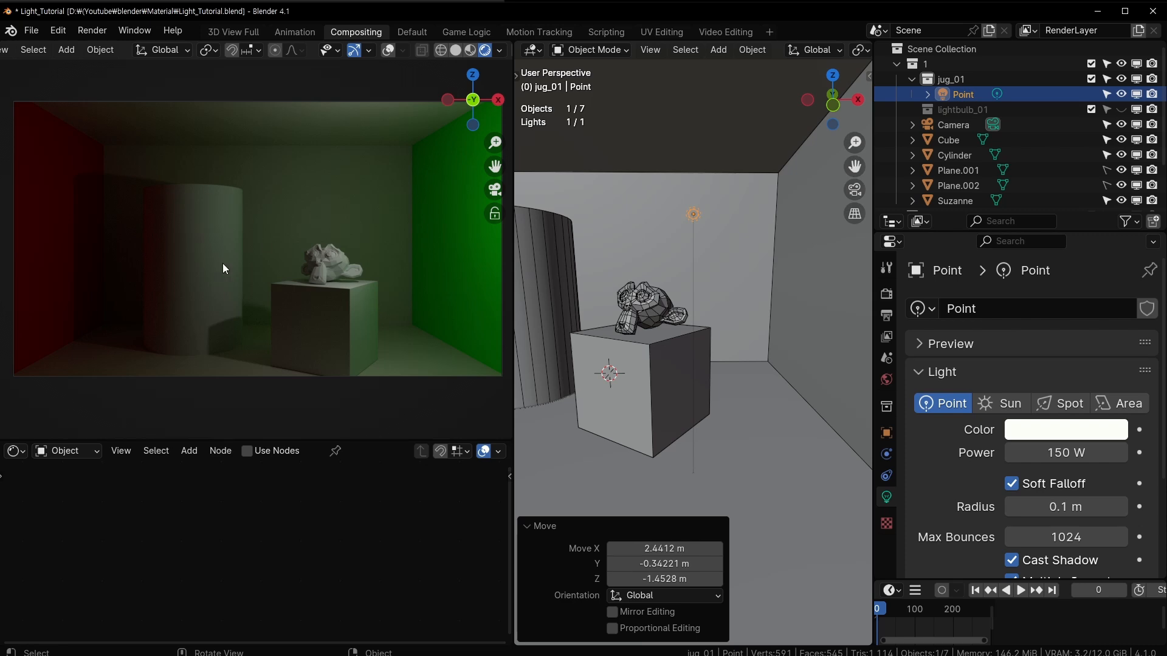
Move the point light about 4 m back toward the cylinder
middle_click_drag(695, 228, 771, 225, "shift")
key("g")
left_click(586, 221)
middle_click_drag(581, 224, 763, 224, "shift")
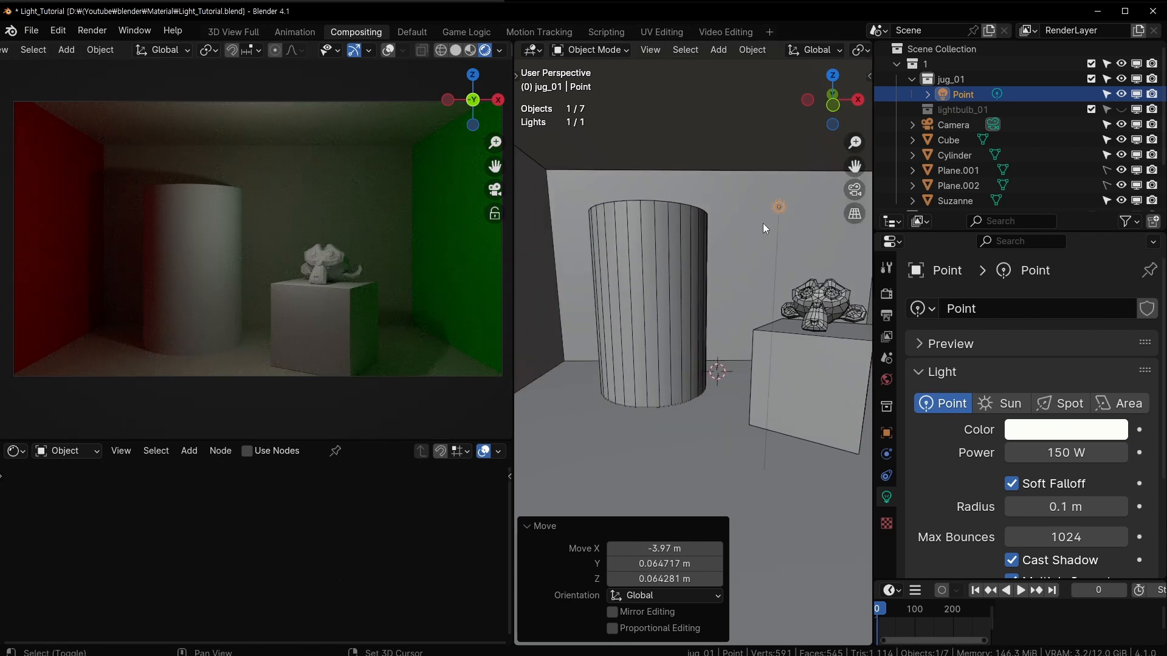
Move the point light past the cylinder close to the red wall, by about 6.6 m and a further 2 m
scroll(760, 223, "down", 2)
key("g")
left_click(549, 217)
middle_click_drag(550, 216, 709, 231, "shift")
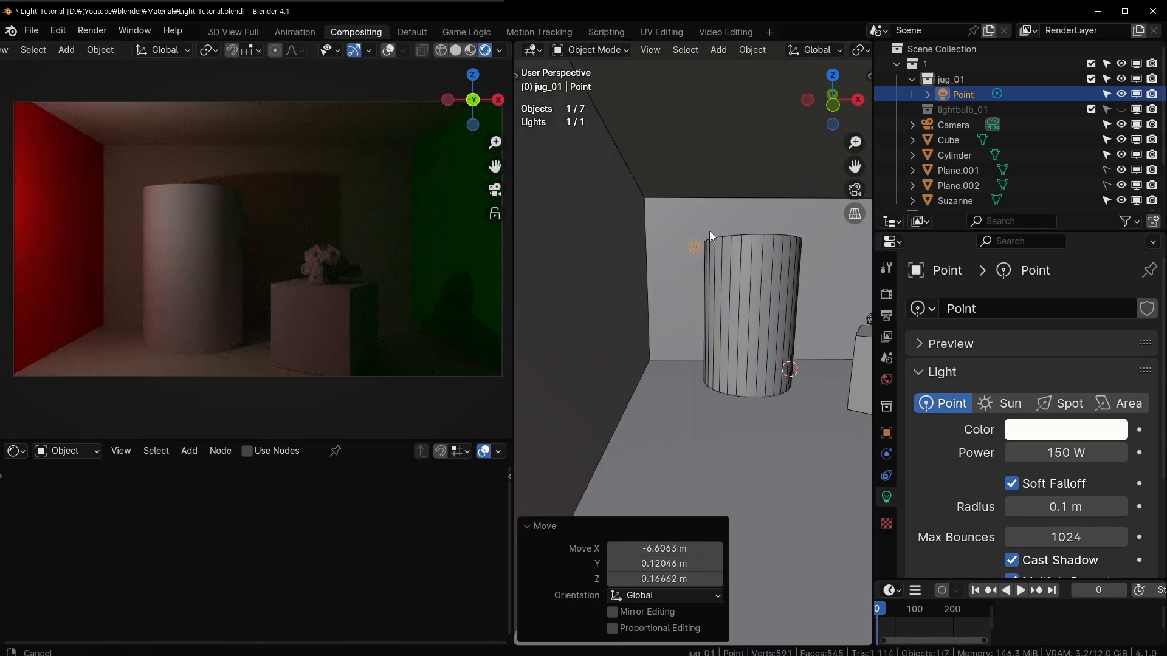
key("g")
left_click(633, 249)
middle_click_drag(748, 290, 638, 254)
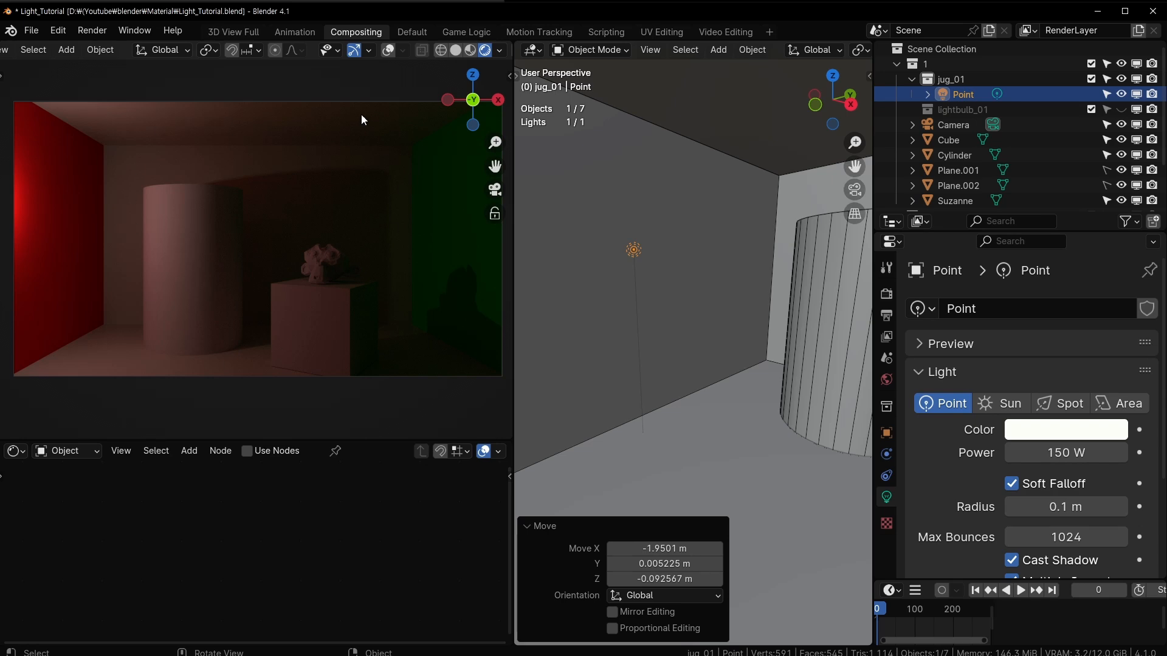
Move the point light about 7.9 m away from the red wall to the middle of the room
middle_click_drag(724, 281, 604, 257)
scroll(587, 239, "down", 4)
key("g")
left_click(756, 269)
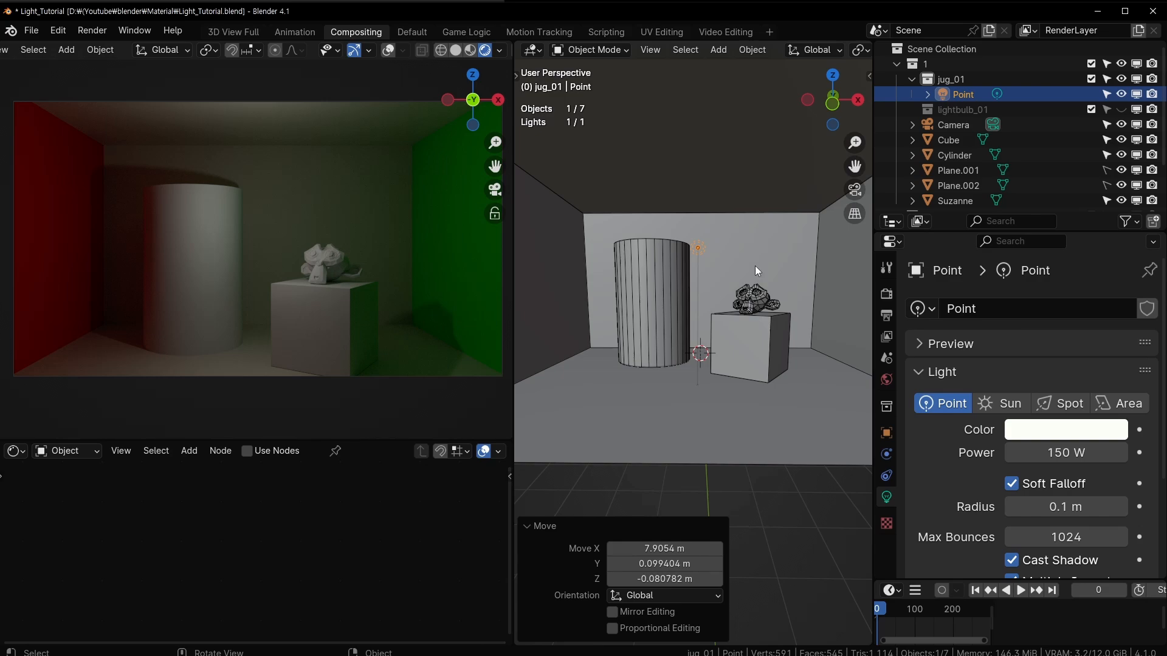
Reposition the point light in the middle of the room, finishing with a move of about 1.9 m along X
middle_click_drag(755, 265, 624, 245)
key("g")
left_click(743, 240)
key("g")
left_click(675, 239)
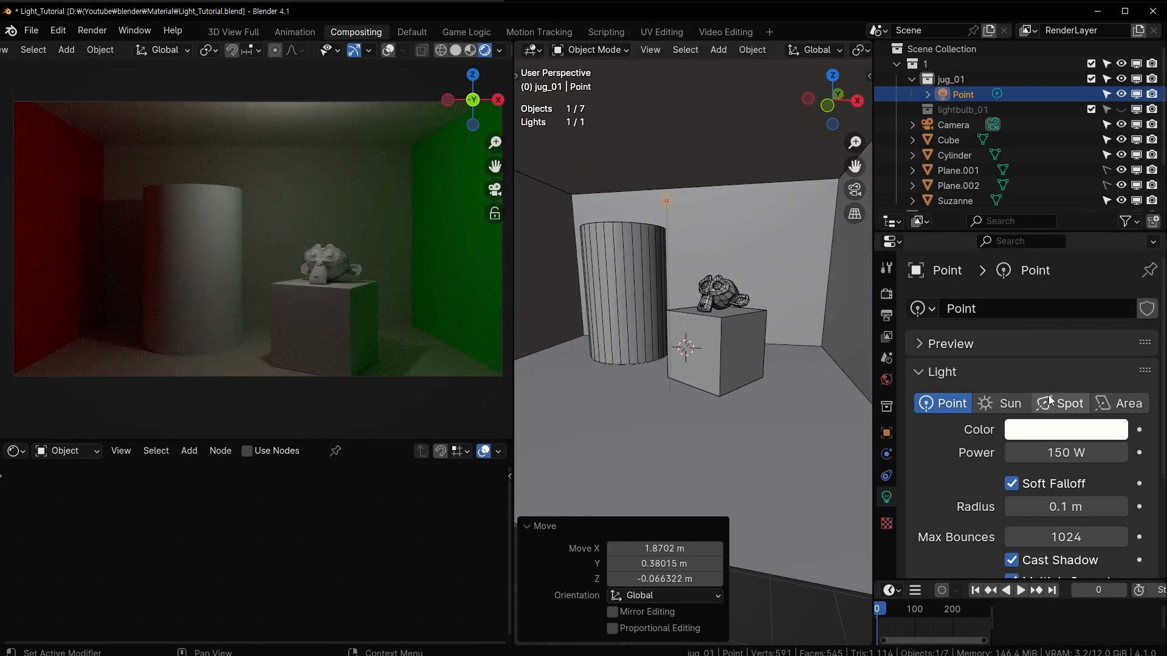
Change the light type to Spot and move it about 2.7 m toward the red wall and 1.6 m up
left_click(1002, 403)
left_click(1057, 403)
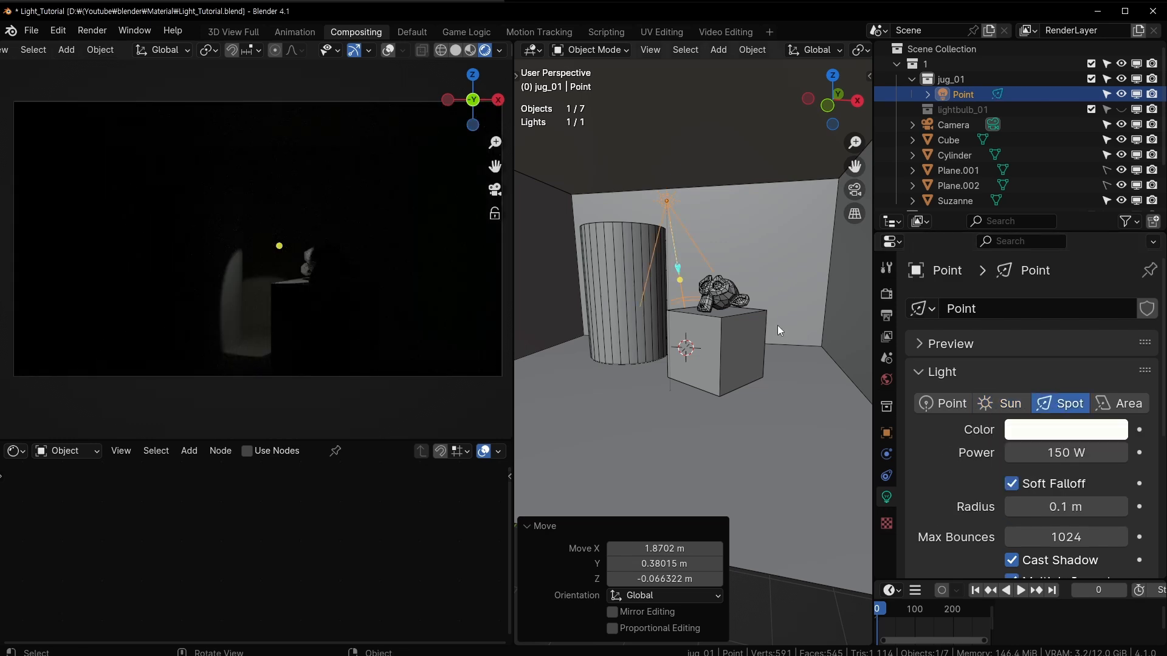
key("g")
left_click(619, 206)
middle_click_drag(742, 254, 681, 257)
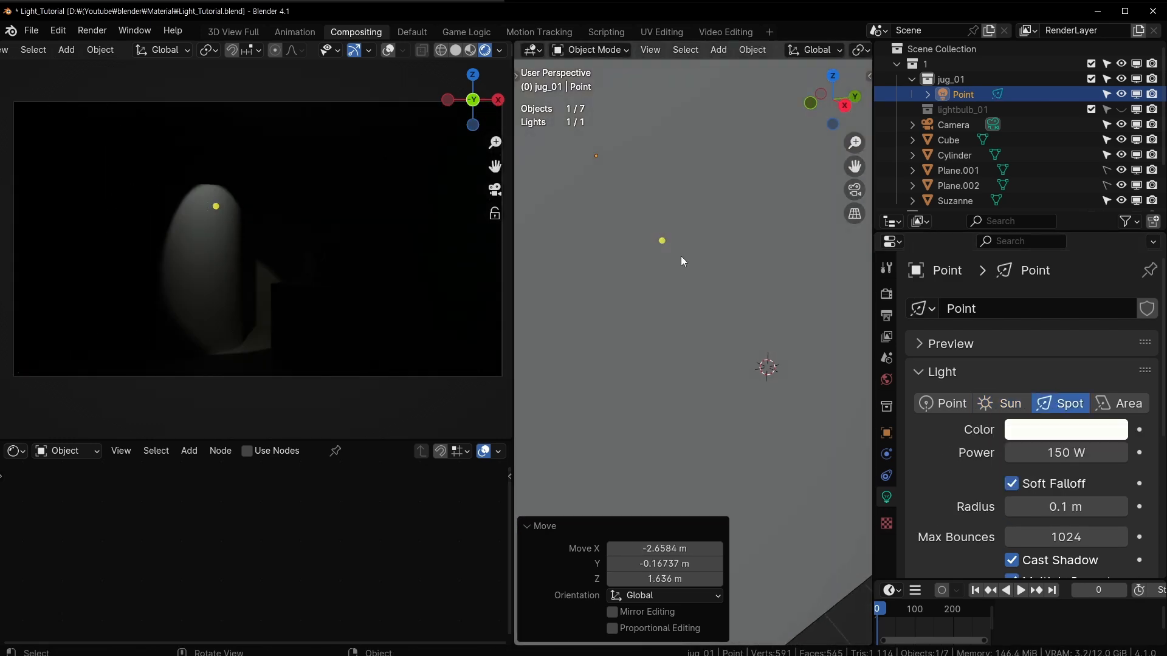
Rotate the spot light in two views to tilt its beam, finishing with a turn of about -24.5°
key("r")
left_click(672, 341)
middle_click_drag(672, 340, 684, 320)
key("r")
left_click(680, 355)
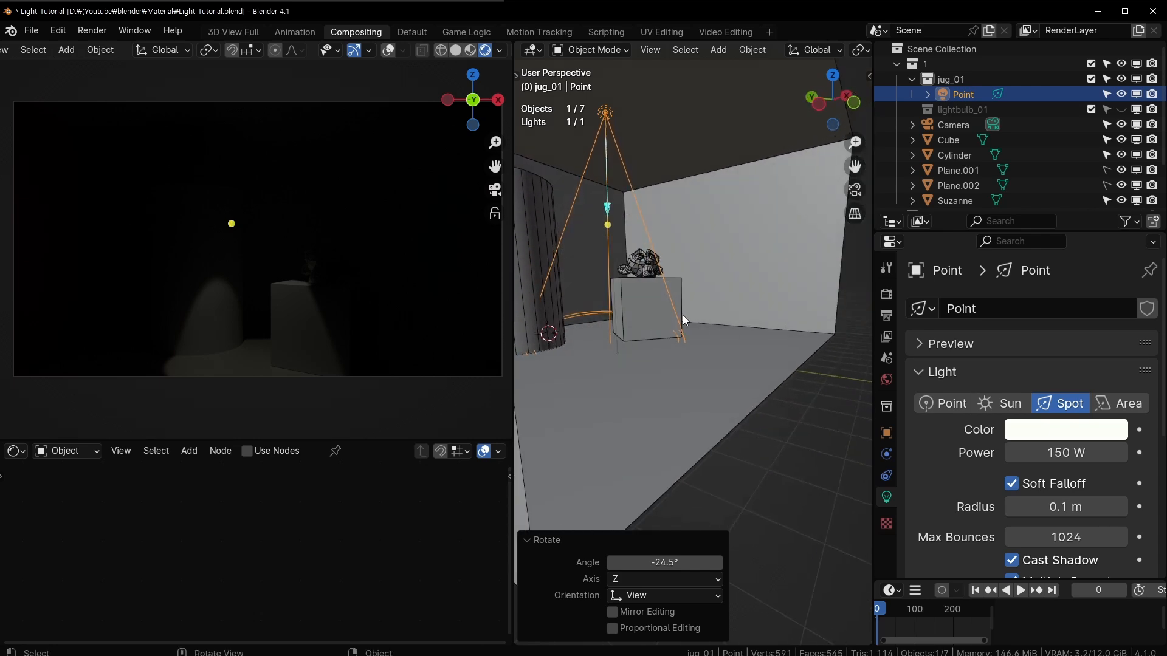
Reposition the spot light and rotate its beam to point down at the floor, finishing with a turn of about 11.4°
key("g")
left_click(736, 338)
key("r")
left_click(773, 297)
middle_click_drag(773, 297, 669, 169)
key("r")
left_click(749, 308)
Place the spot light above the cylinder and aim it at the monkey head, rotating about -54.6° in view and 23.1° around Z
key("g")
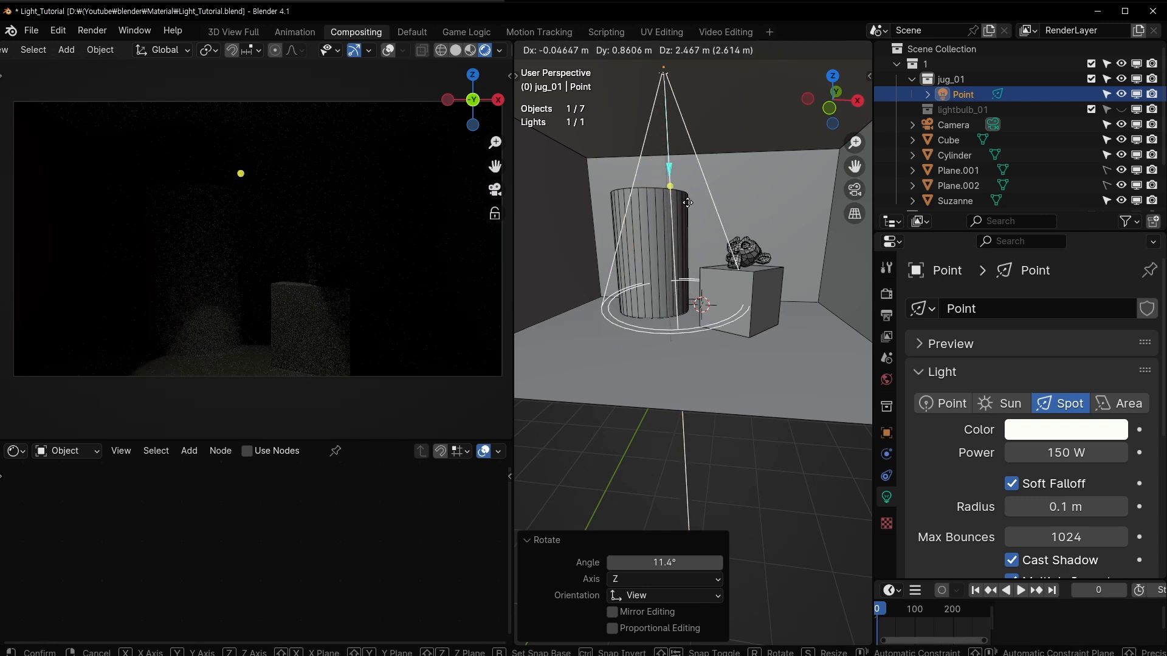
left_click(627, 182)
key("r")
left_click(550, 146)
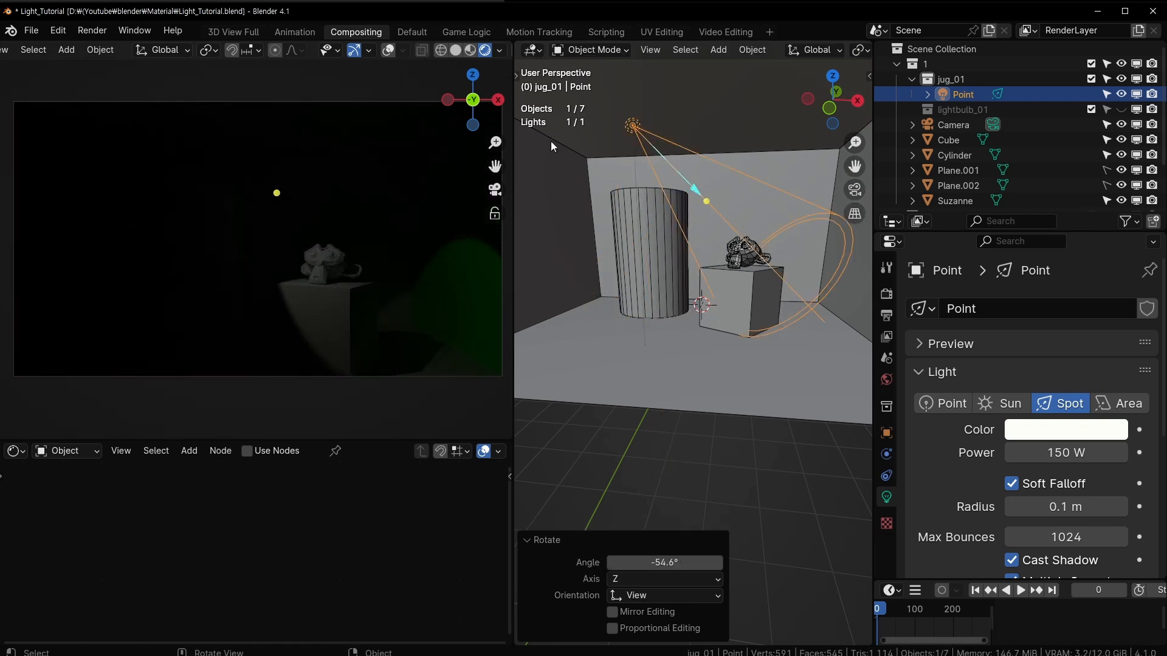
key("r")
key("z")
left_click(686, 193)
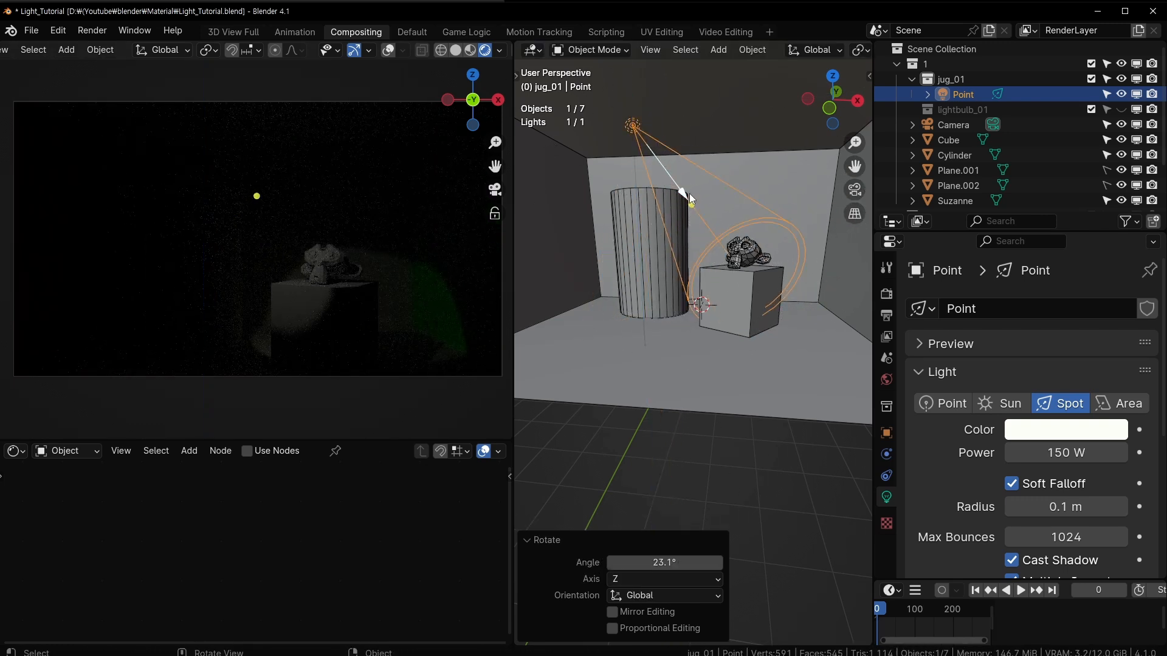
Reduce the spot light's radius to 0.05 m and set its spot size to 71.4° with a blend of 0.301
scroll(1031, 457, "down", 3)
mouse_move(1062, 384)
left_mouse_down()
mouse_move(1033, 383)
mouse_move(1114, 383)
mouse_move(1033, 383)
mouse_move(1085, 383)
mouse_move(1063, 384)
left_mouse_up()
scroll(1001, 461, "down", 3)
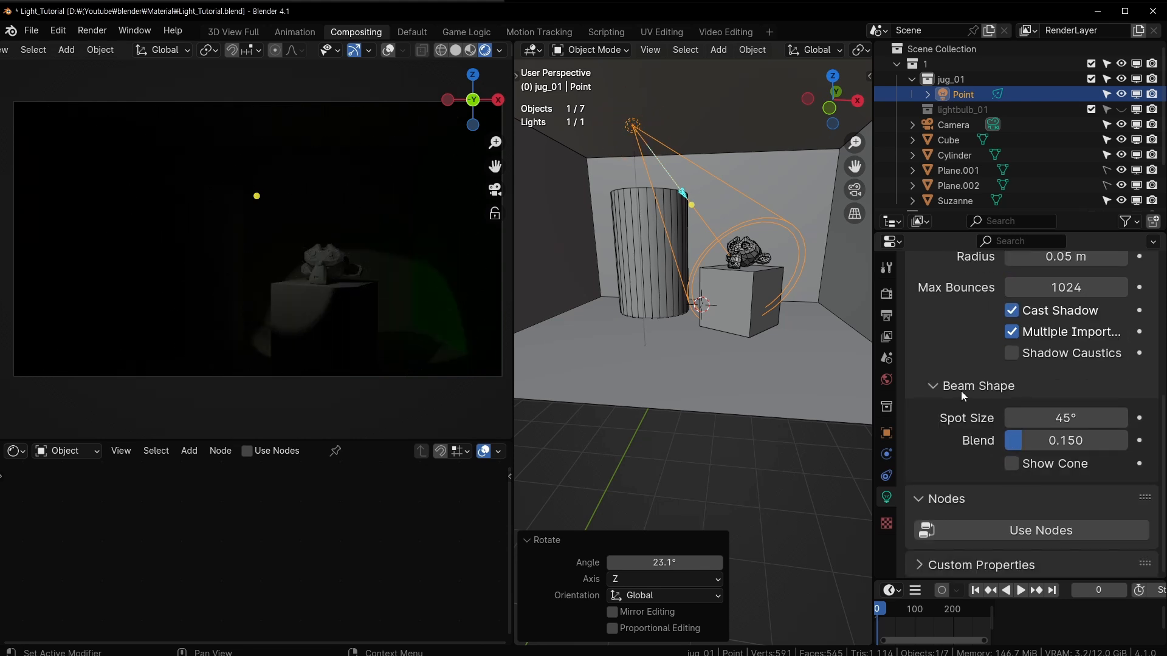
left_click_drag(1045, 418, 1064, 440)
Turn on the spot light's cone display and inspect the cone's shape in the room
left_click(1013, 467)
left_click(1014, 467)
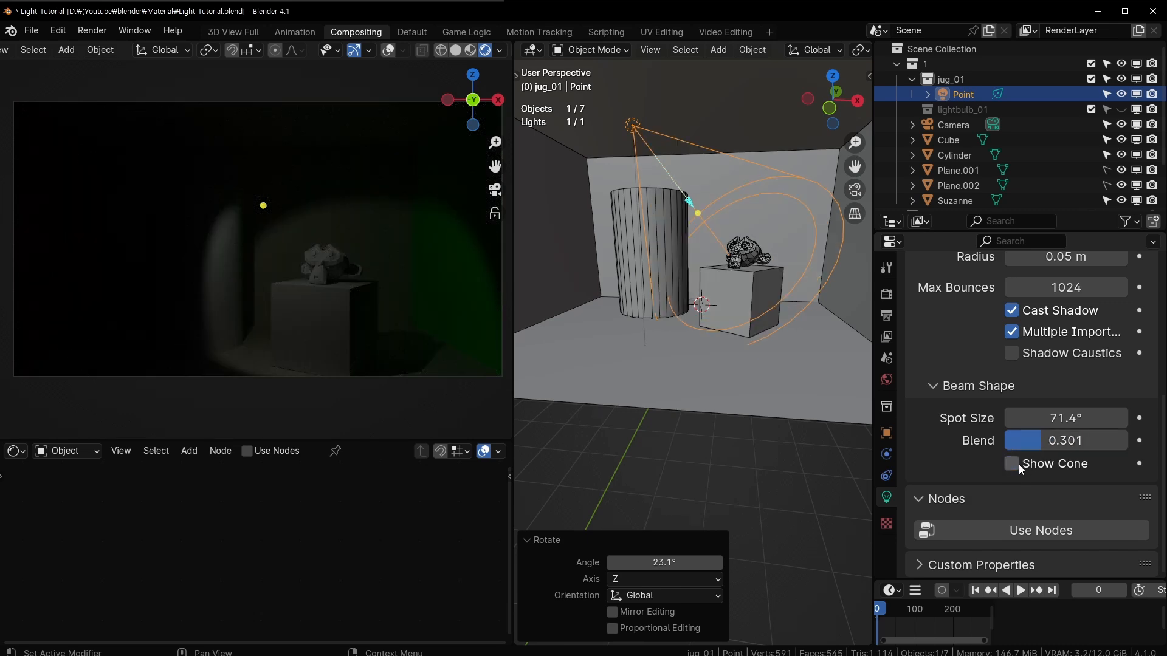
left_click(1013, 467)
middle_click_drag(720, 312, 676, 161)
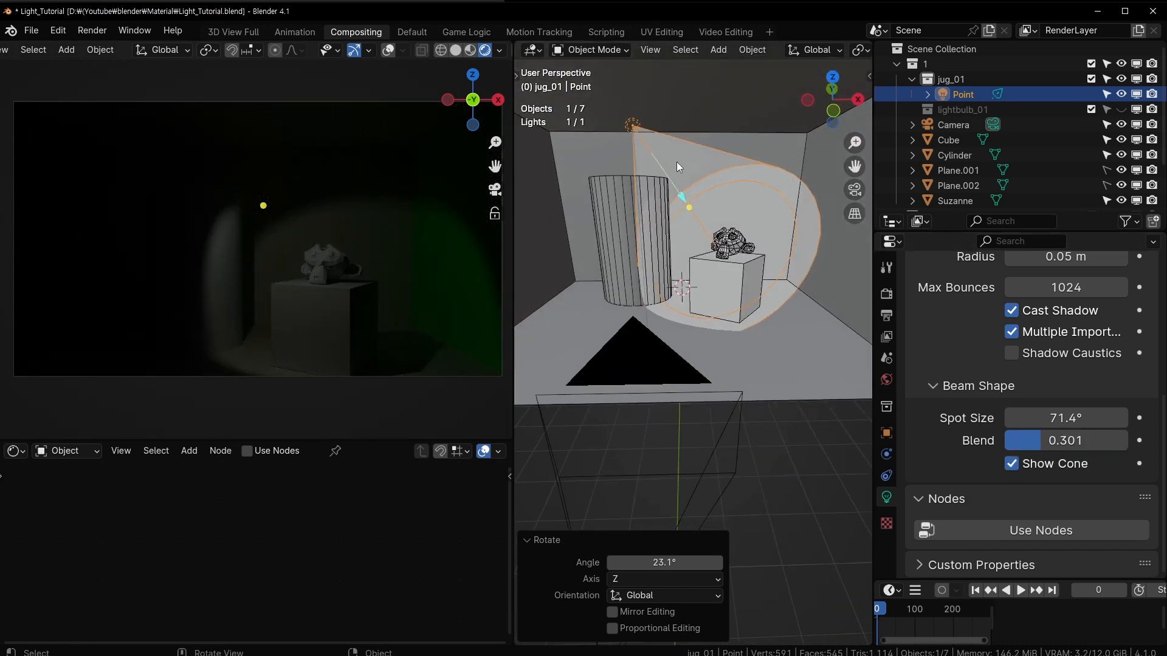
mouse_move(788, 271)
middle_mouse_down()
mouse_move(615, 260)
mouse_move(771, 268)
middle_mouse_up()
scroll(766, 277, "down", 3)
Lower the spot light's blend to 0.205 and raise the light about 0.8 m
left_click_drag(1066, 441, 1041, 441)
scroll(1041, 388, "up", 8)
middle_click_drag(705, 264, 689, 306, "shift")
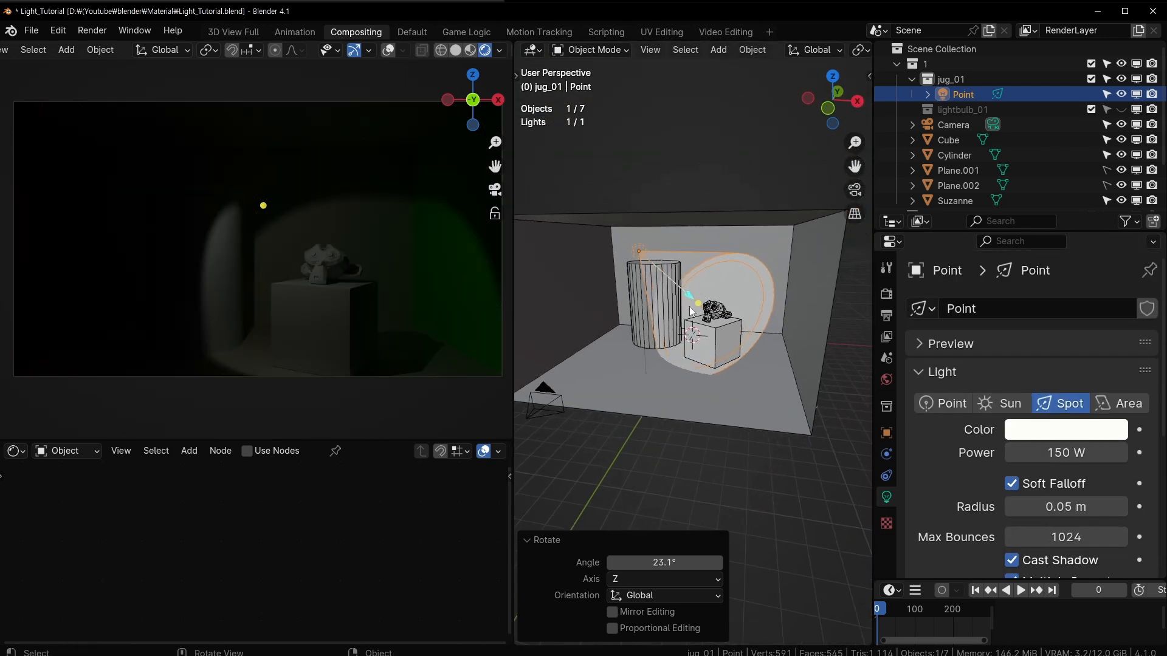
key("g")
left_click(689, 293)
scroll(687, 294, "up", 2)
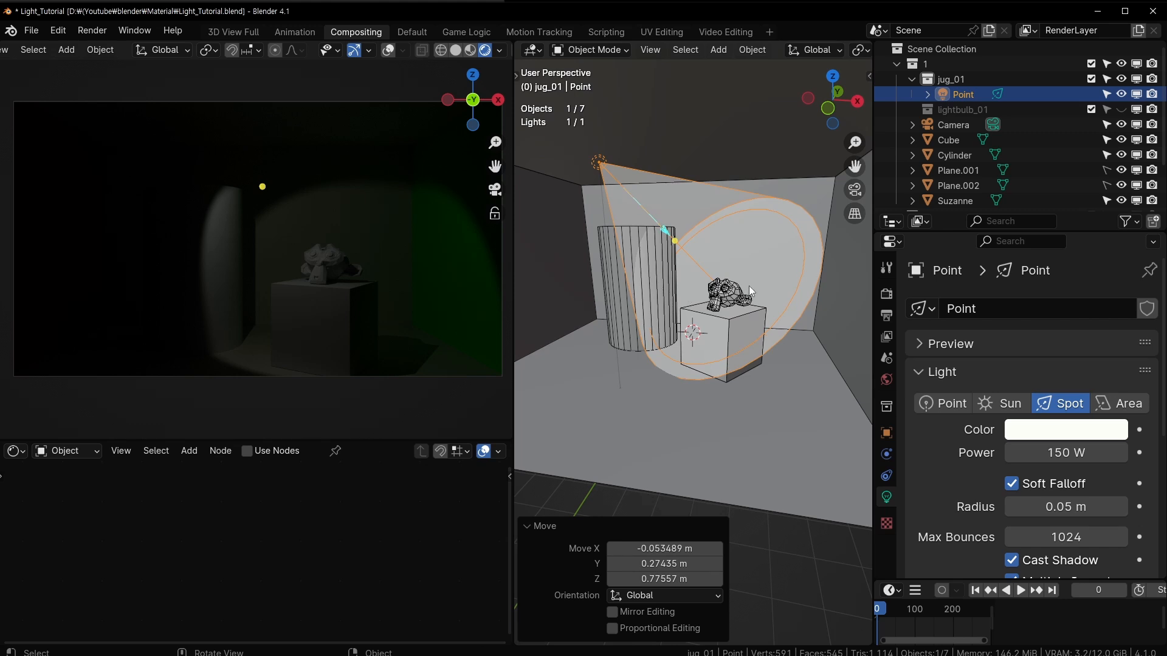
Move the spot light about 3 m toward the red wall and about 3 m back toward the room's middle
key("g")
left_click(600, 243)
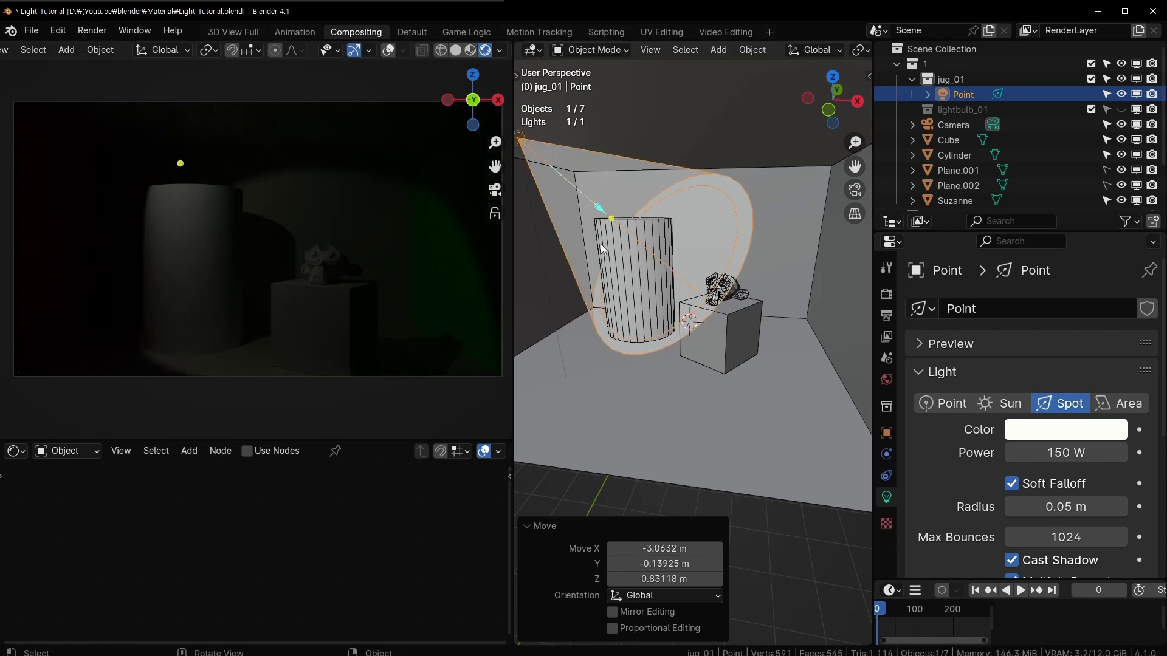
middle_click_drag(623, 277, 637, 261)
key("g")
left_click(717, 265)
Rotate the spot light about 34.7° around the global Z axis and turn off its cone display
key("r")
key("z")
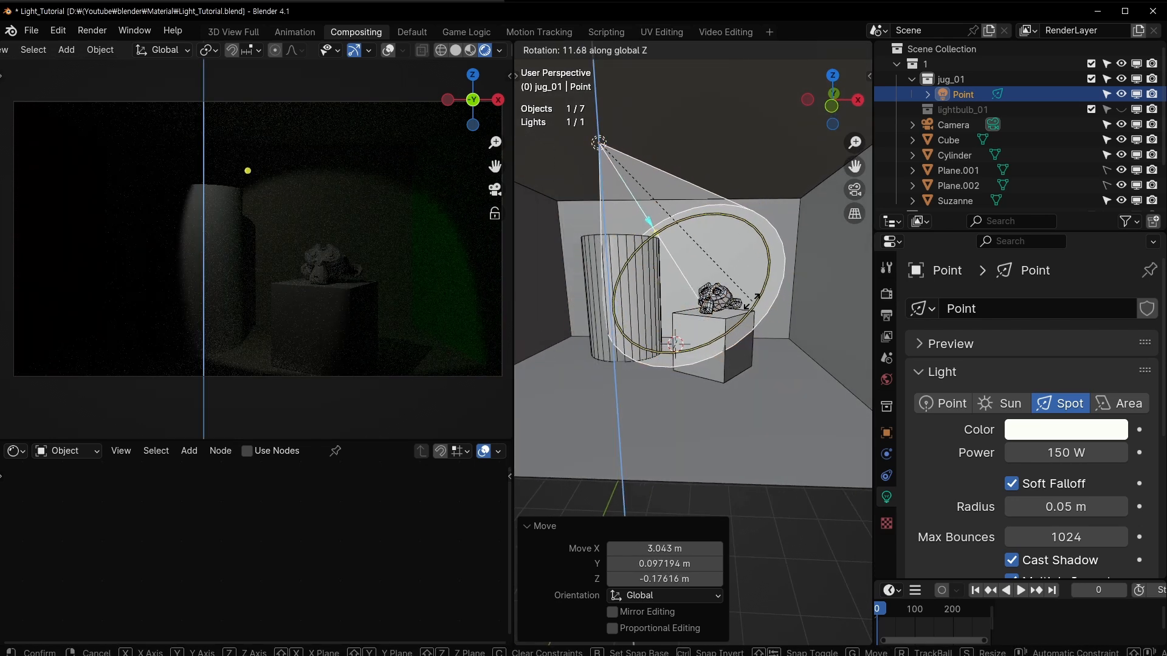
left_click(995, 524)
scroll(995, 524, "down", 5)
left_click(1012, 497)
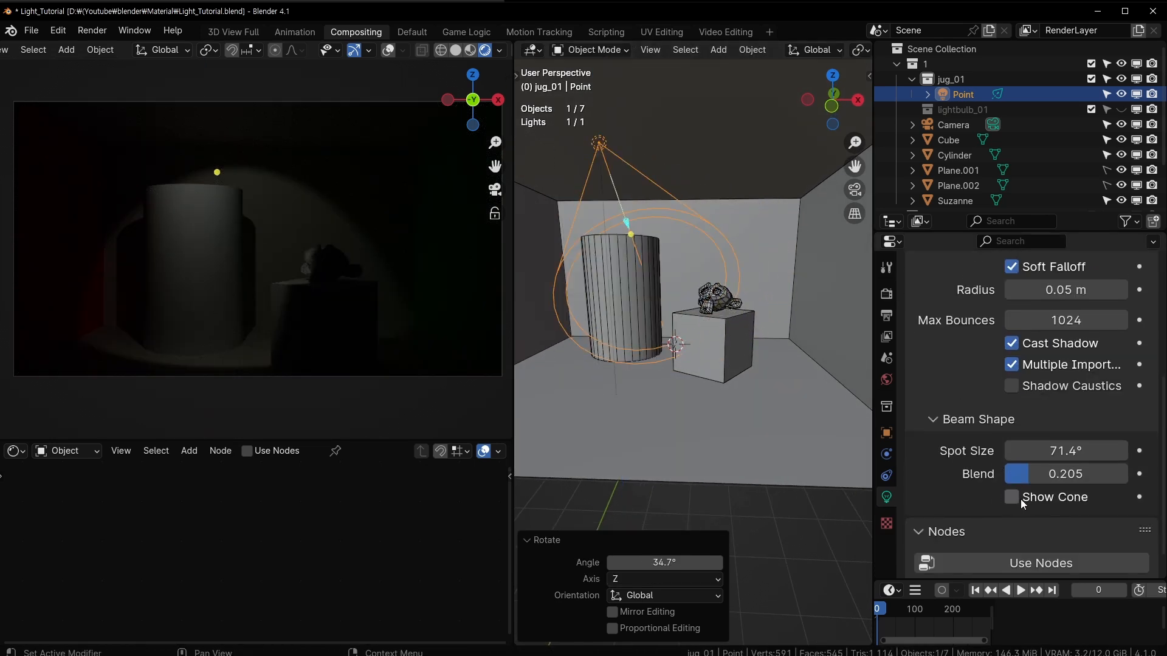
Move the spot light about 0.6 m along X, and about 3.7 m along negative Y toward the room's open front
key("g")
left_click(669, 241)
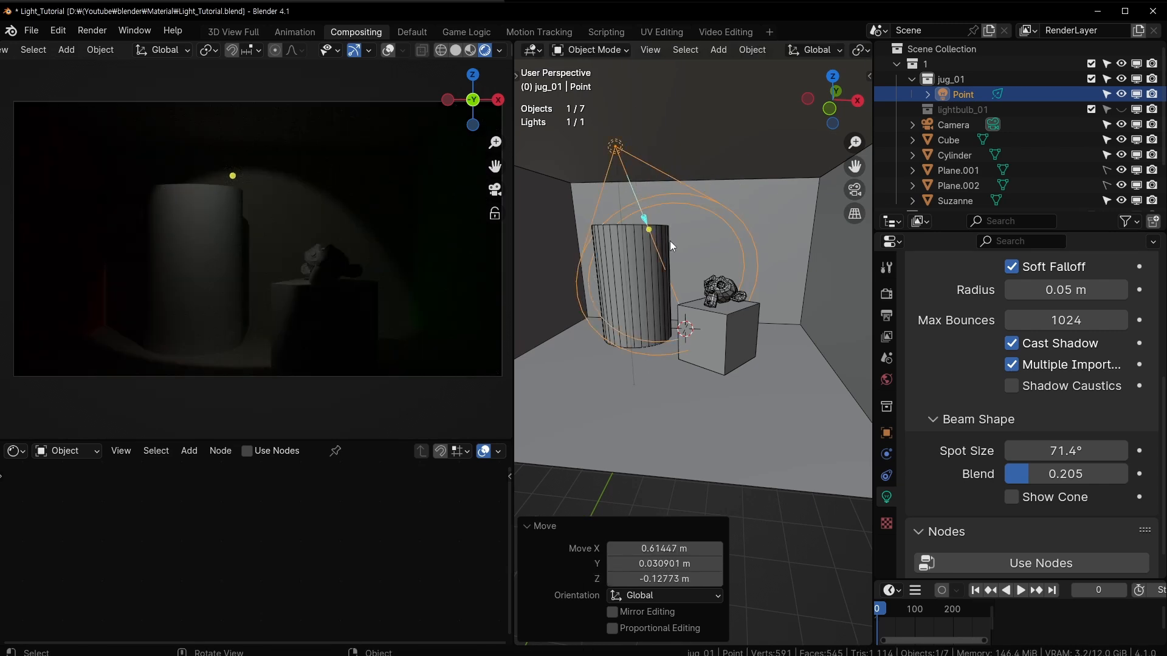
middle_click_drag(670, 241, 693, 279)
key("g")
key("y")
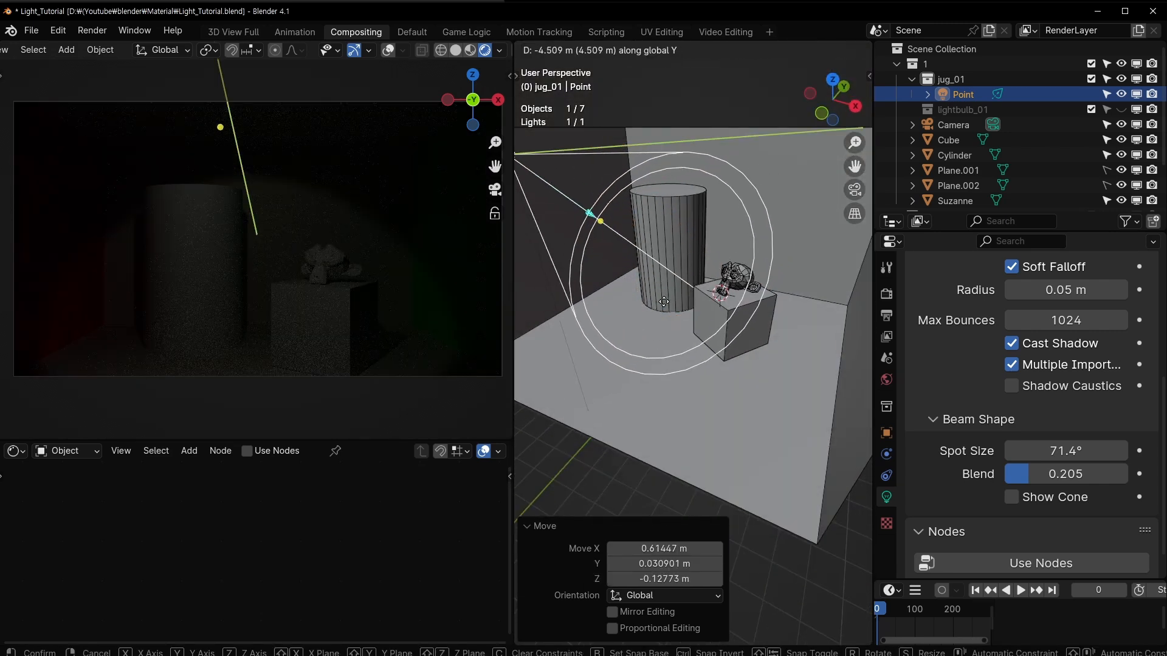
left_click(657, 305)
Change the light type to Area and move it about 2.7 m toward the green wall and 1.2 m down
scroll(1026, 346, "up", 5)
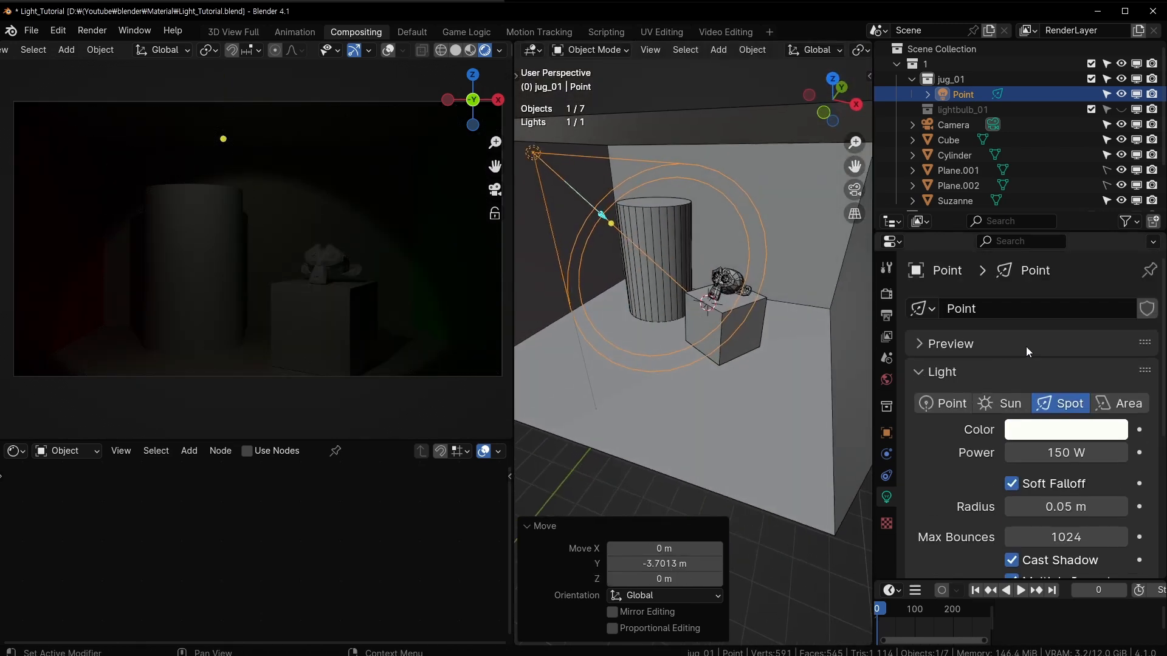
left_click(1129, 404)
middle_click_drag(851, 298, 674, 244)
key("g")
left_click(762, 290)
middle_click_drag(762, 291, 677, 236)
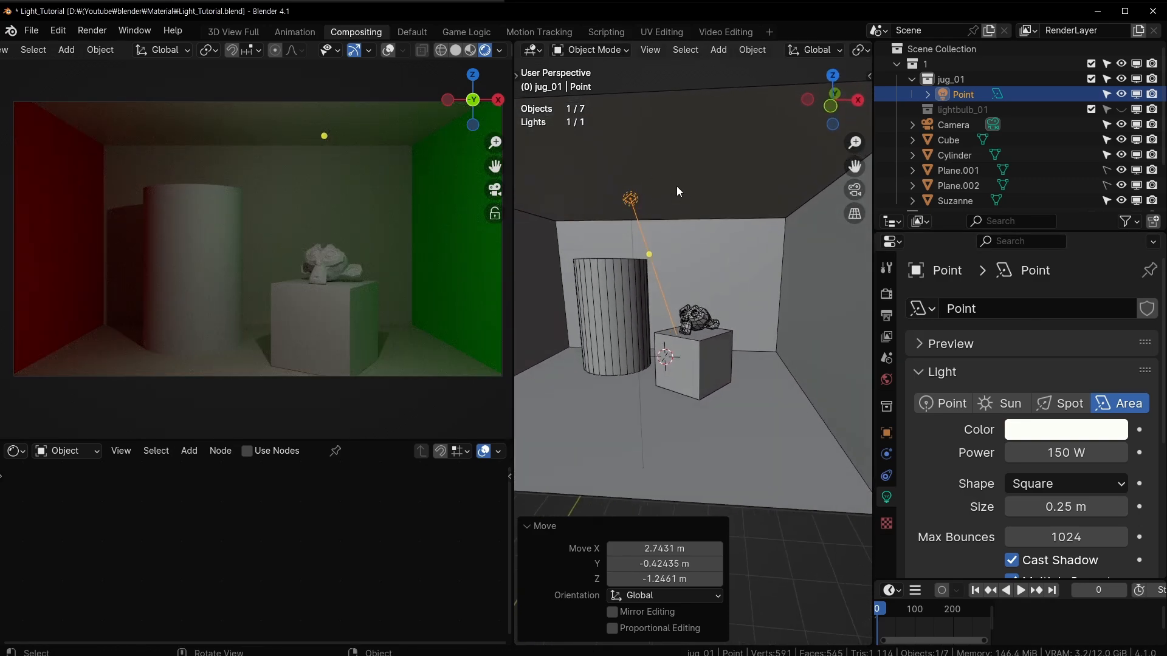
Rotate the area light about -43.2° around the view axis
scroll(622, 201, "up", 2)
key("KP_Decimal")
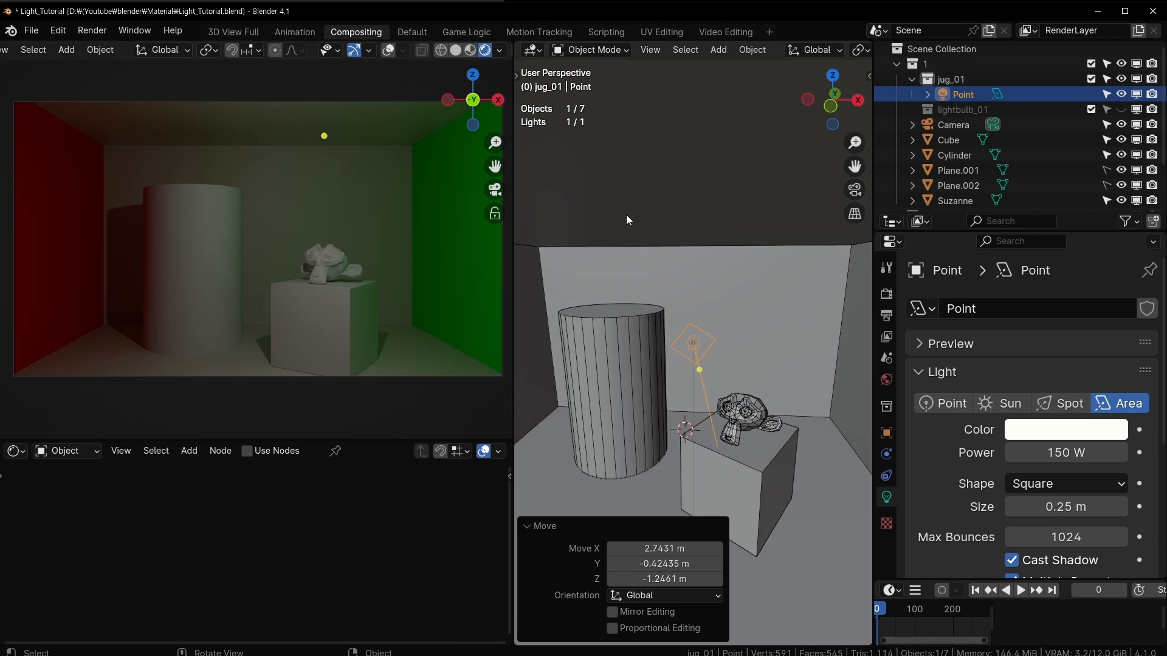
key("r")
left_click(788, 271)
middle_click_drag(757, 390, 703, 260, "shift")
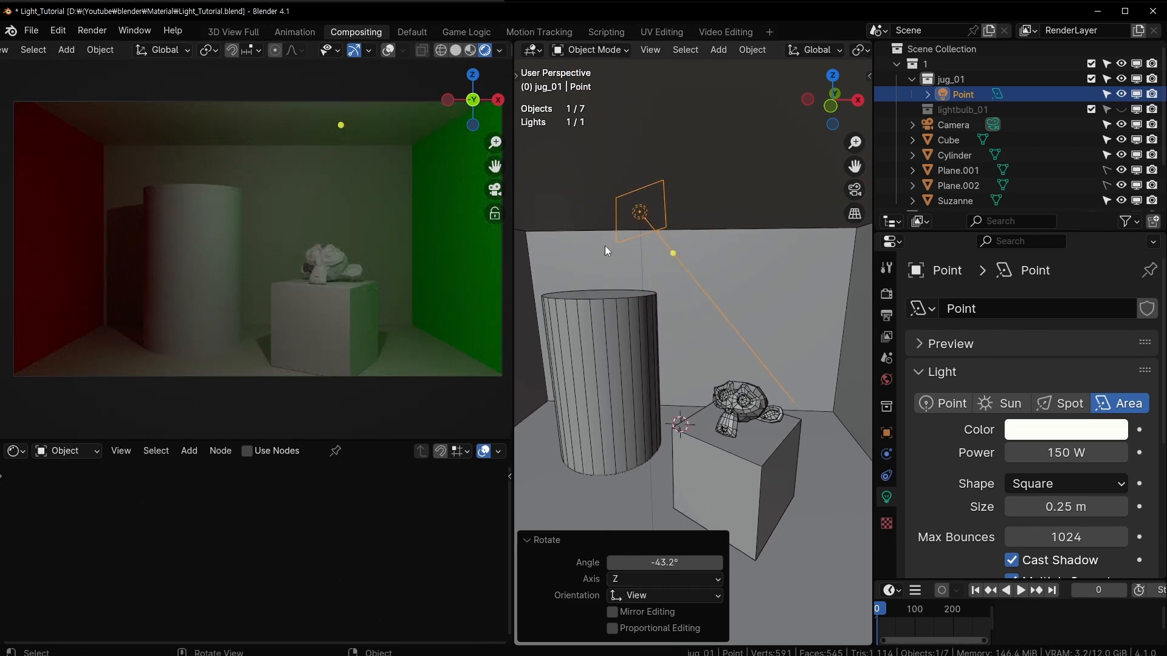
Scale the area light up about 11.7 times and rotate it about 47.1° around the view axis
mouse_move(611, 249)
scroll(648, 227, "down", 5)
middle_click_drag(654, 231, 710, 208)
key("s")
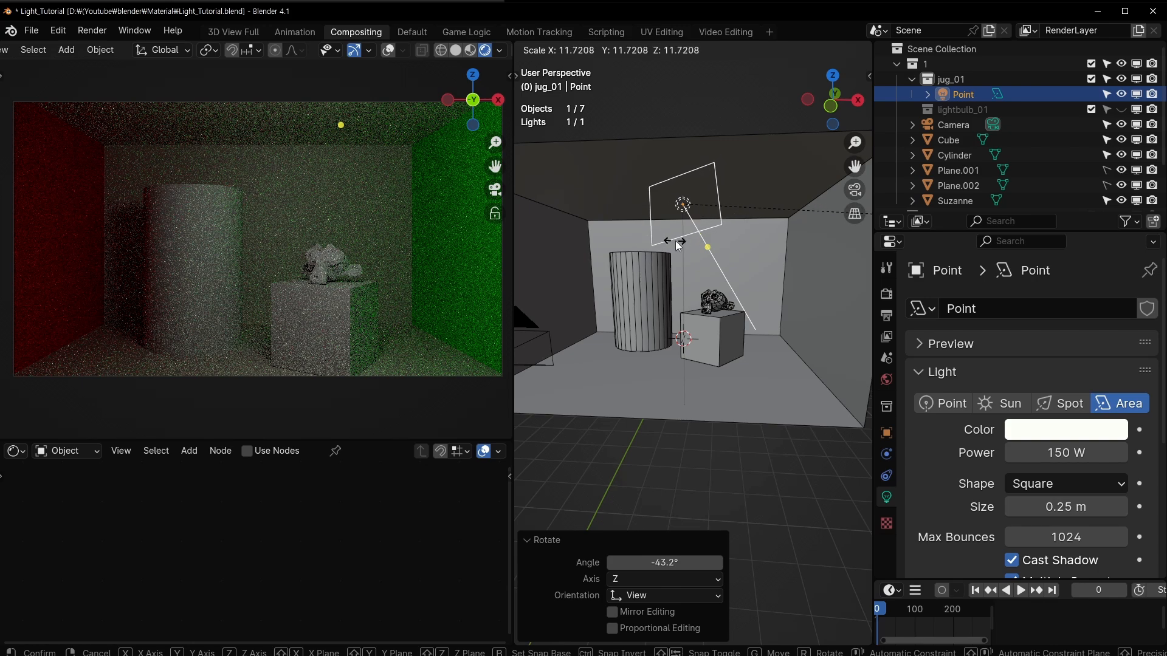
left_click(679, 243)
key("r")
left_click(742, 346)
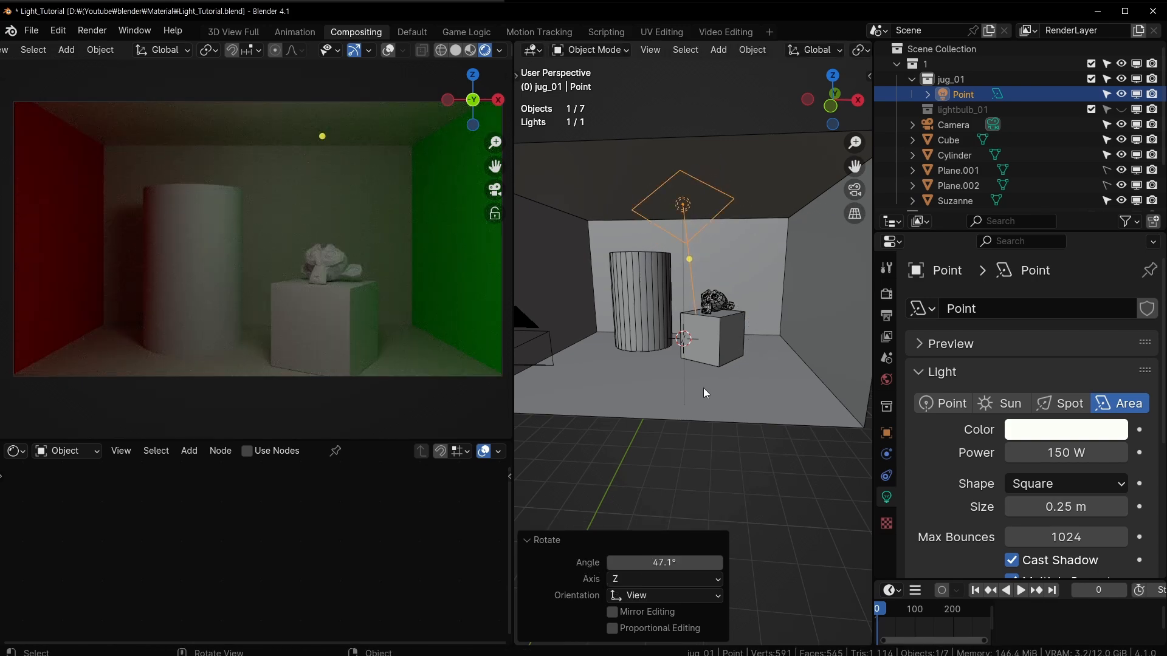
Tilt the area light from two side angles, the second time by about 14.8°, and check the lit room
middle_click_drag(701, 360, 556, 346)
key("r")
left_click(664, 377)
middle_click_drag(648, 297, 554, 322)
key("r")
left_click(803, 300)
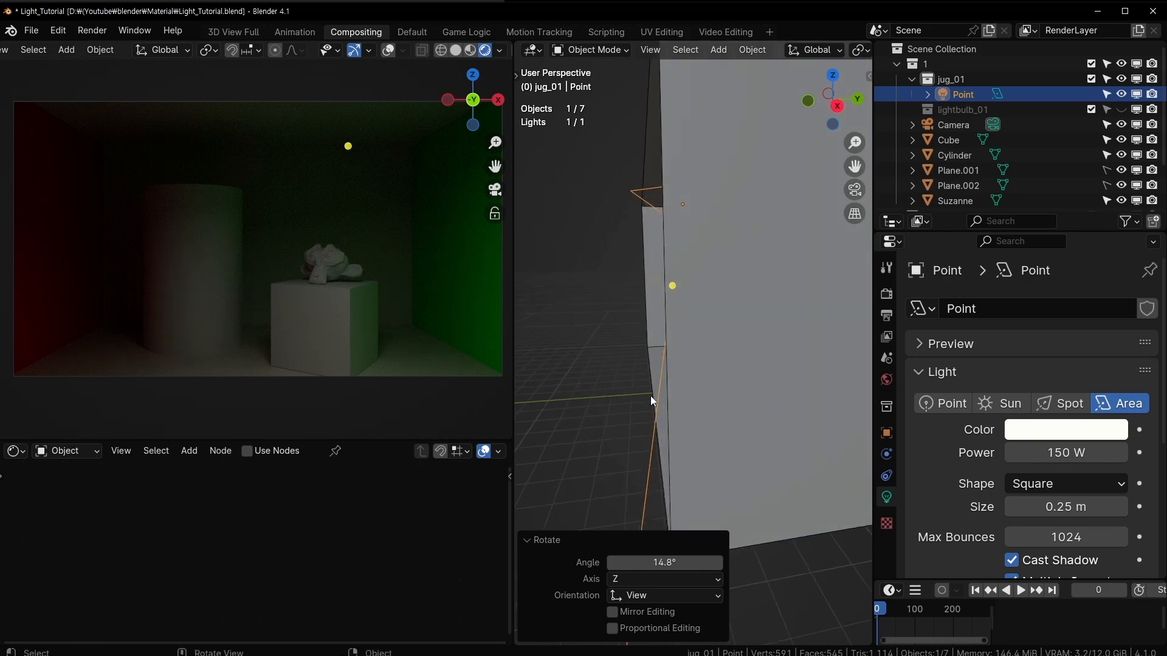
middle_click_drag(655, 395, 856, 371)
middle_click_drag(428, 368, 473, 362)
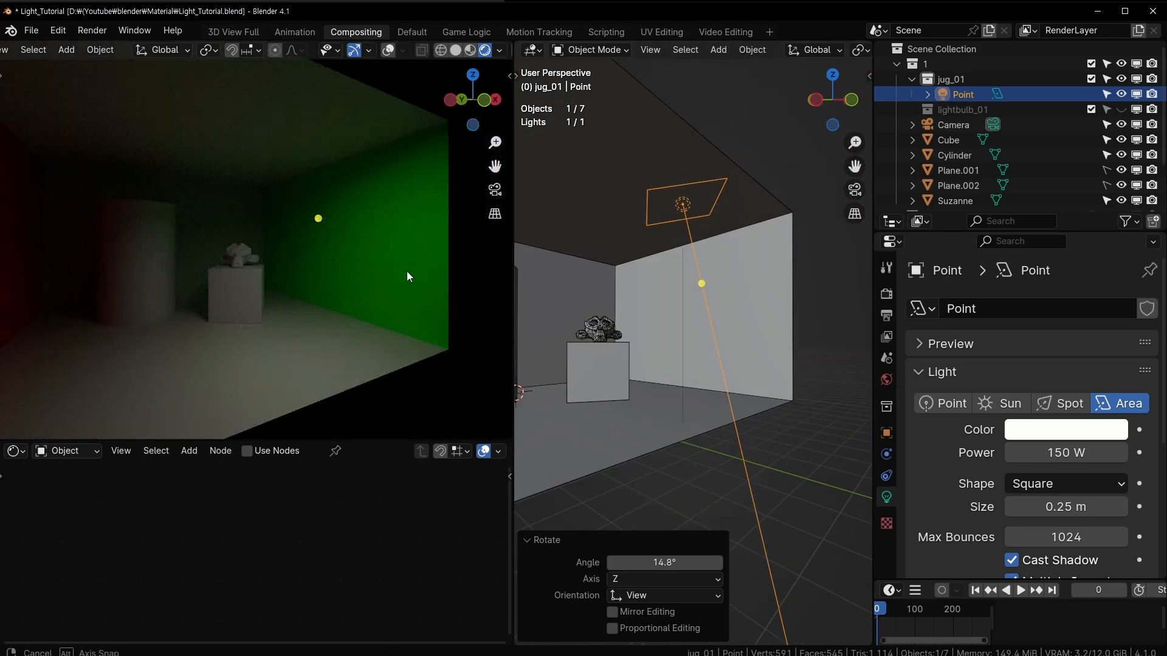
middle_click_drag(406, 271, 297, 260)
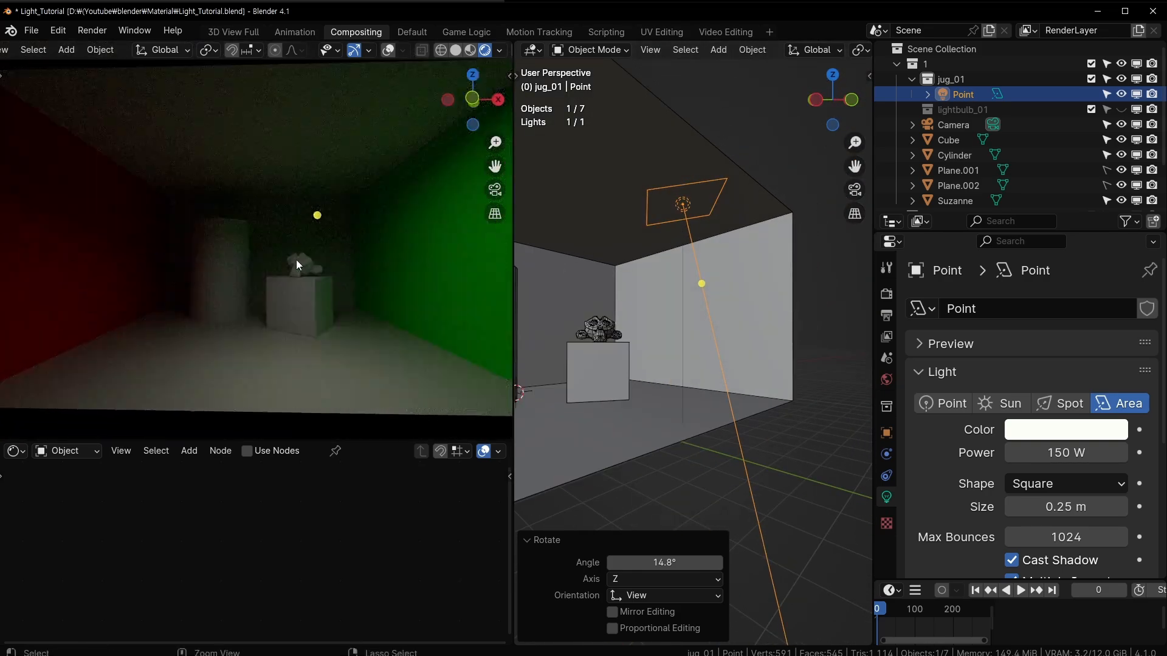
Rotate the area light about 9.8° to level it and enlarge it about 2.49 times
middle_click_drag(687, 259, 697, 234)
mouse_move(664, 197)
middle_mouse_down()
mouse_move(690, 254)
mouse_move(687, 196)
middle_mouse_up()
key("r")
left_click(775, 261)
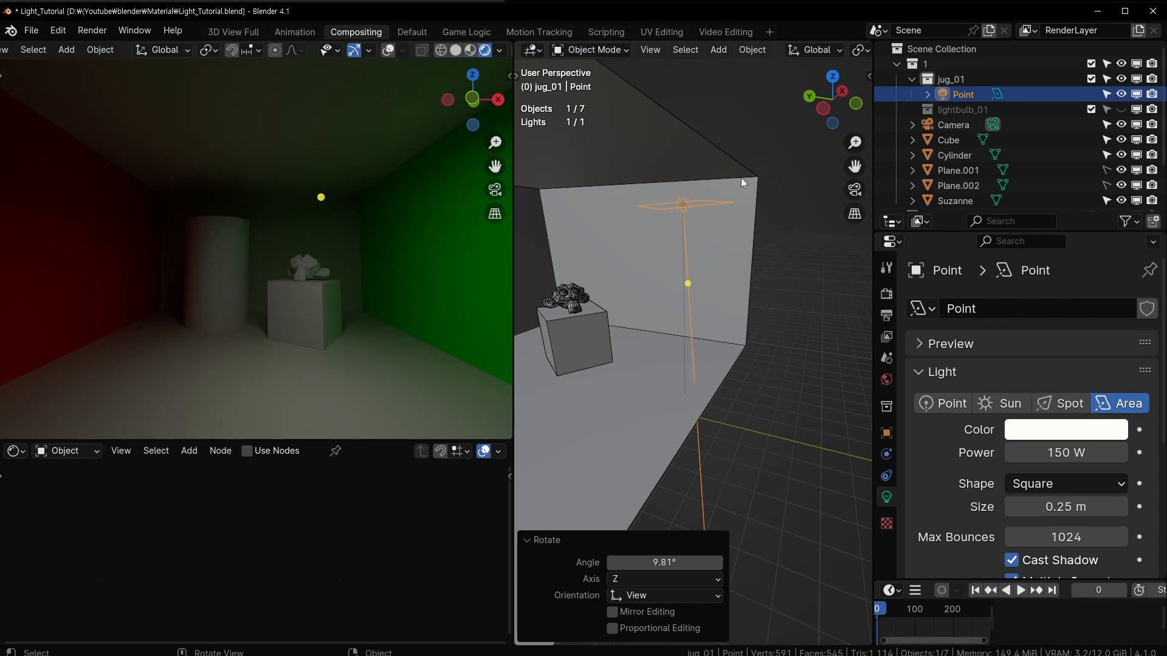
key("s")
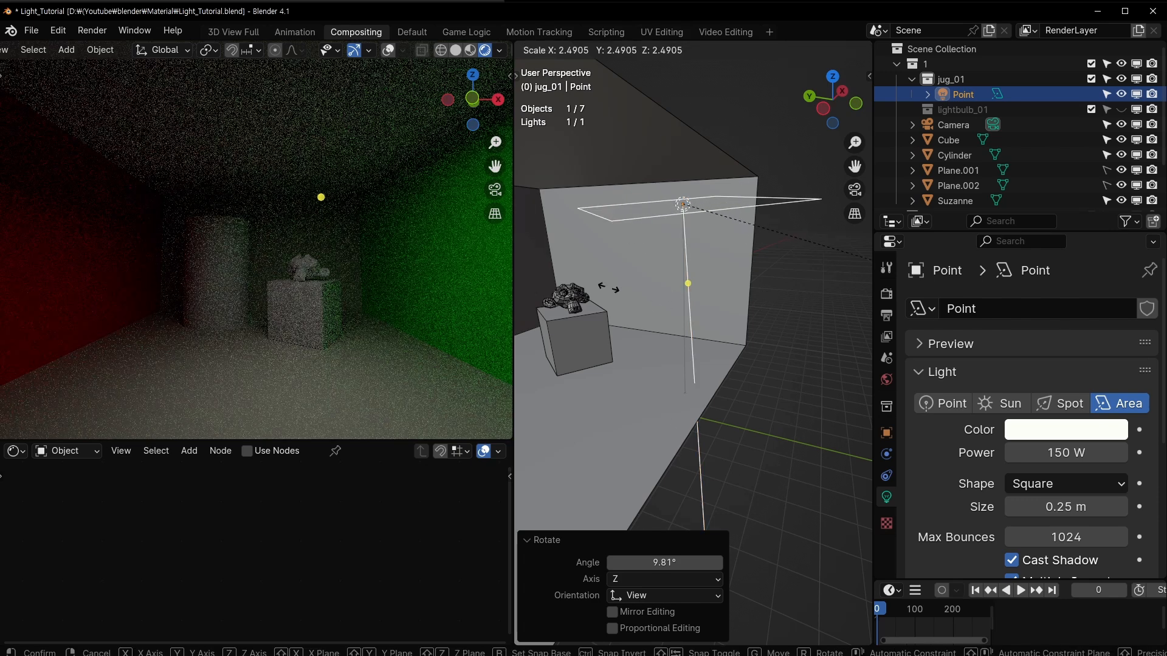
left_click(608, 288)
middle_click_drag(653, 315, 669, 247)
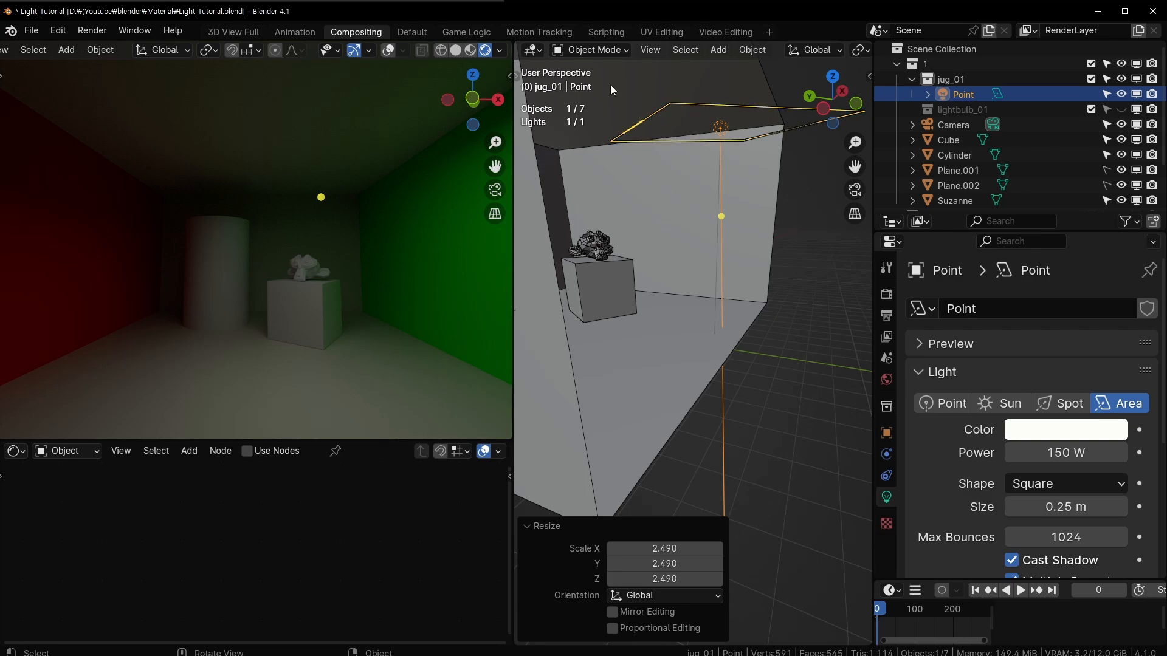
middle_click_drag(312, 235, 336, 257)
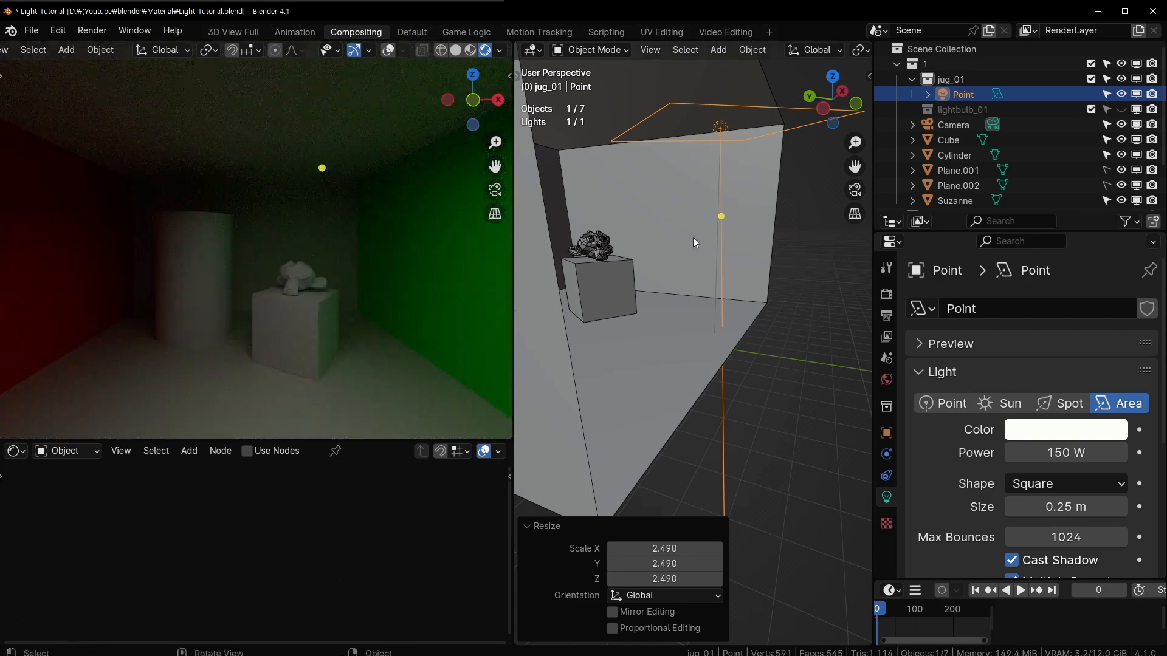
Scale the area light to about 0.9 along global Y and about 1.4 along global X
mouse_move(692, 237)
middle_mouse_down()
mouse_move(764, 256)
mouse_move(695, 285)
mouse_move(724, 205)
mouse_move(686, 221)
middle_mouse_up()
key("s")
key("y")
left_click(760, 237)
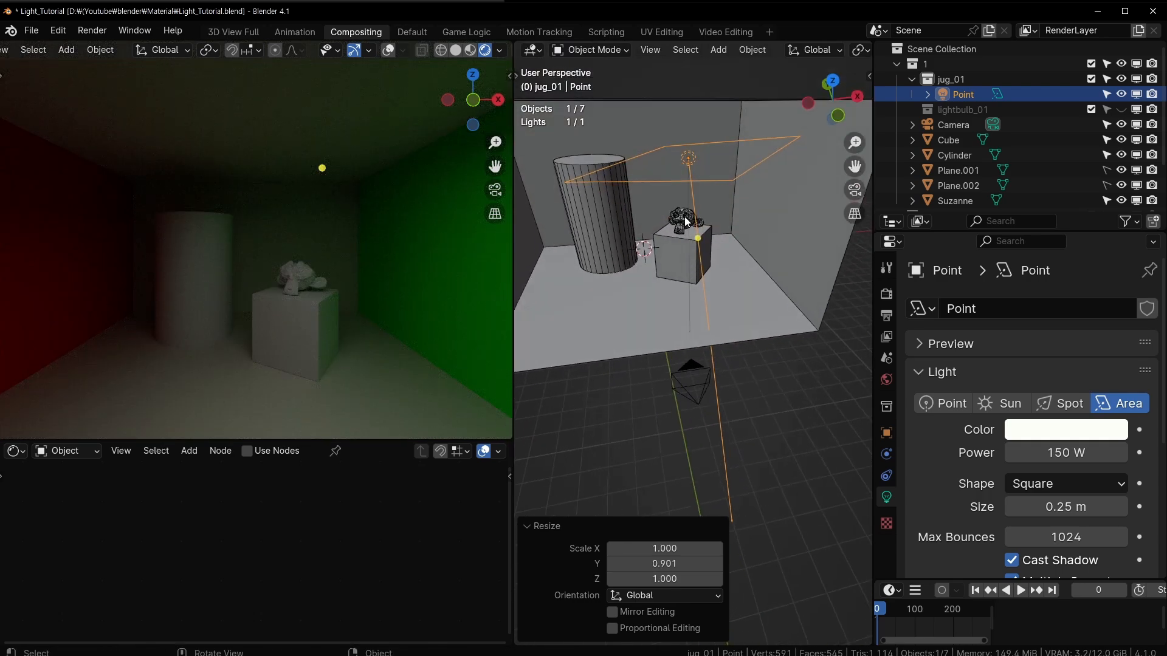
key("s")
key("x")
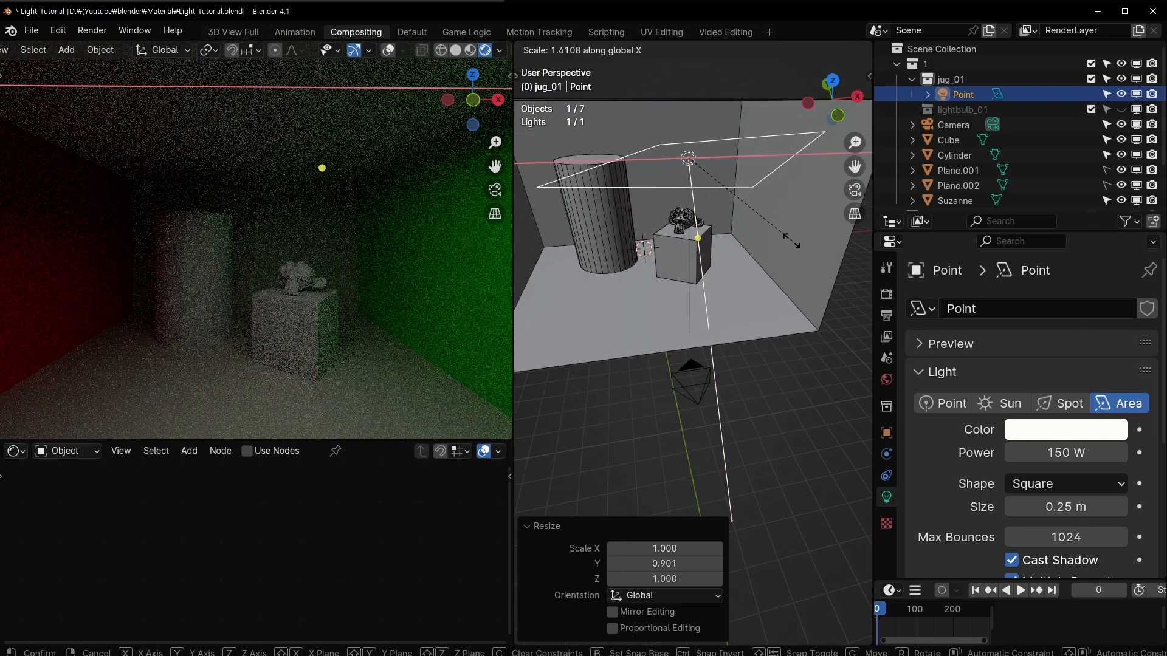
left_click(790, 235)
Scale the area light to about 0.93 along global Y and about 0.48 along global X
middle_click_drag(790, 235, 759, 261)
key("s")
key("y")
left_click(745, 261)
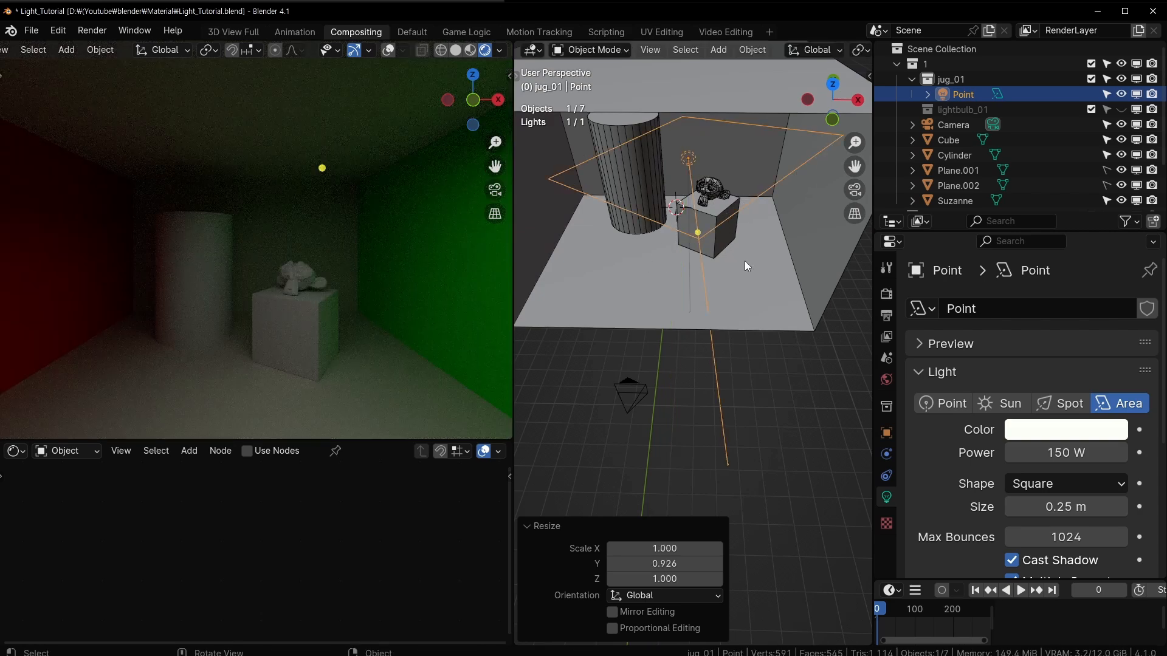
middle_click_drag(822, 157, 758, 261)
key("s")
key("x")
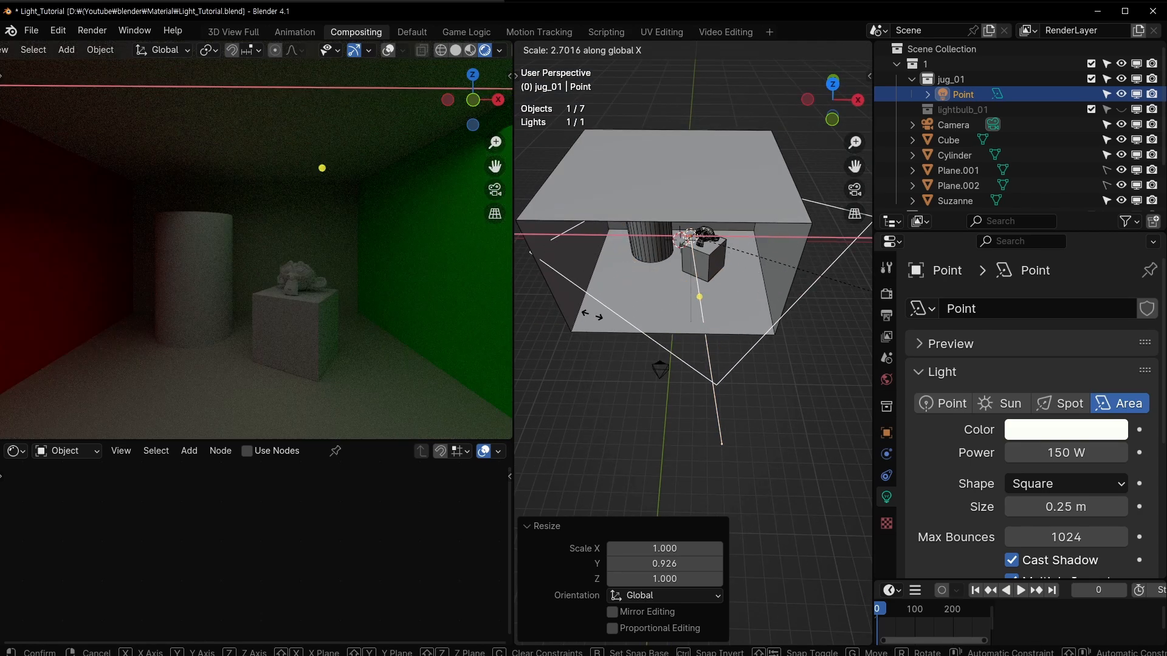
left_click(724, 312)
middle_click_drag(723, 311, 723, 300)
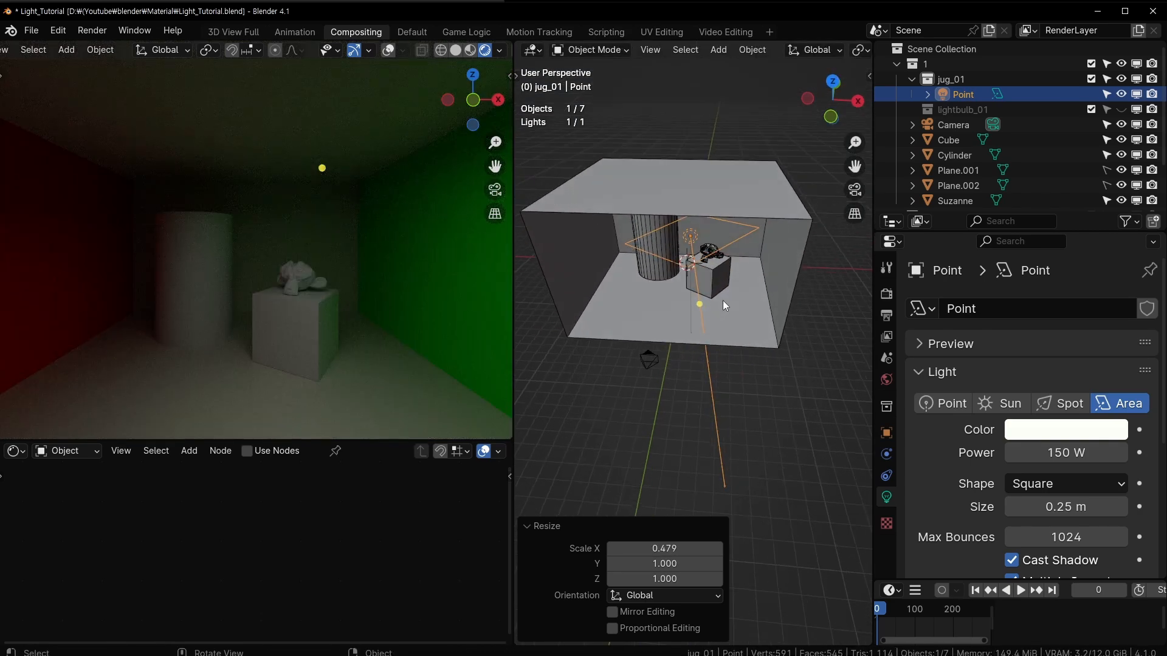
Stretch the area light by setting its X scale to about 53.5 and its Y scale to about 11.4
key("n")
left_click_drag(790, 248, 816, 248)
middle_click_drag(643, 255, 699, 246)
left_click_drag(792, 264, 775, 264)
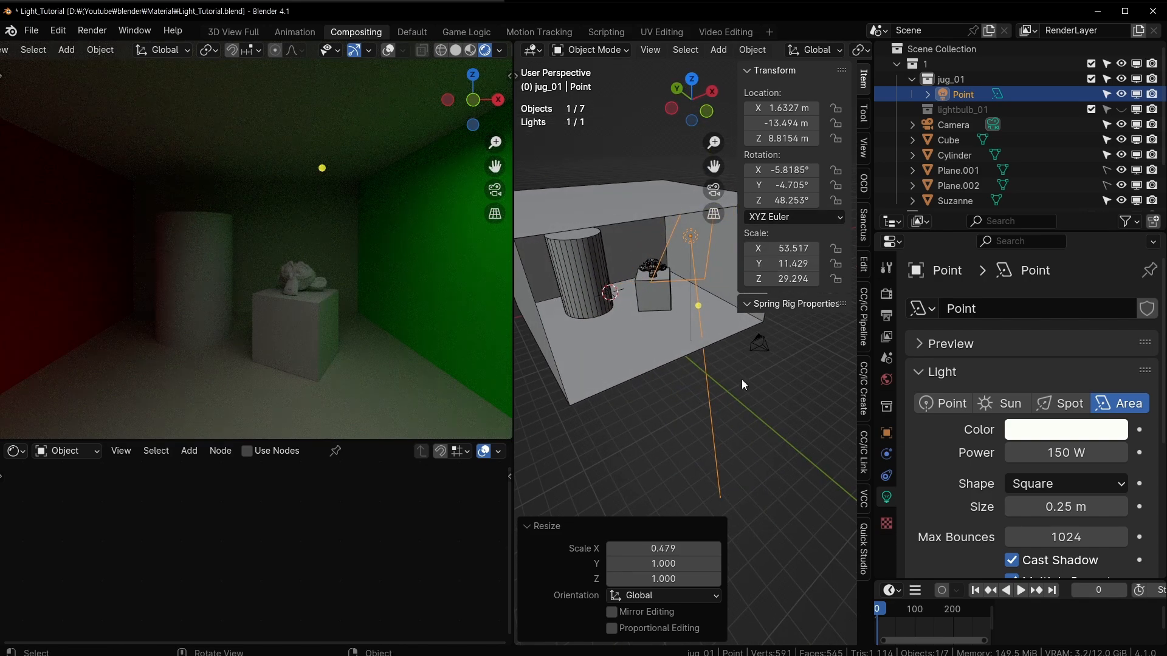
middle_click_drag(741, 379, 709, 327)
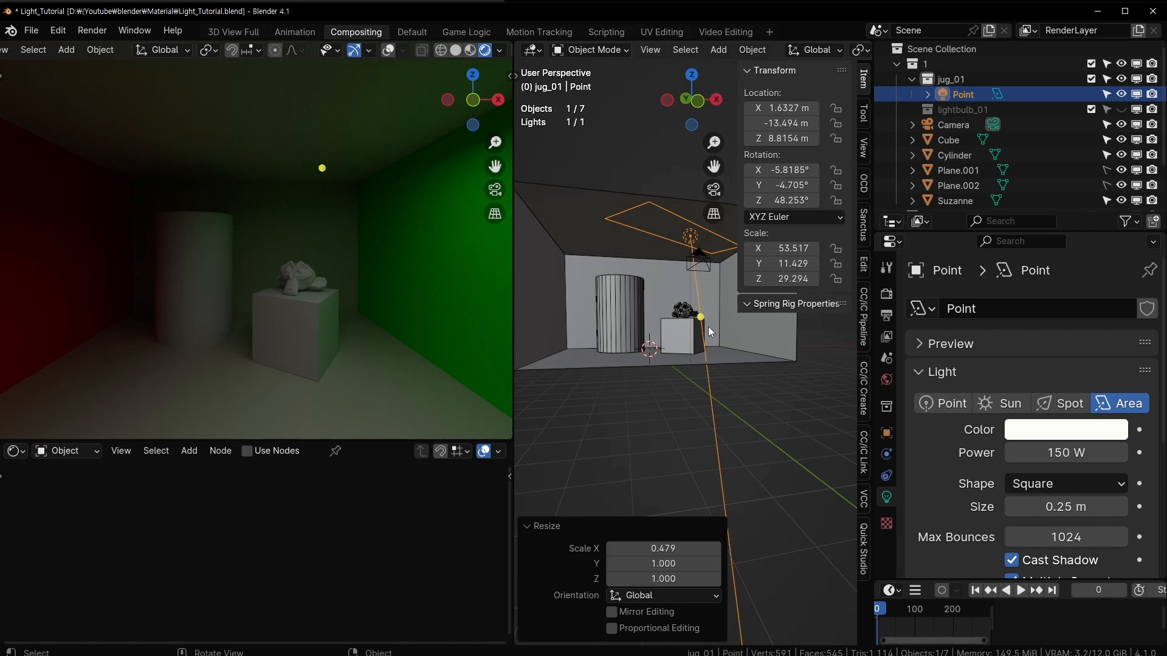
Set the area light's rotation to 0° on X, 0° on Y and 90° on Z
key("Return")
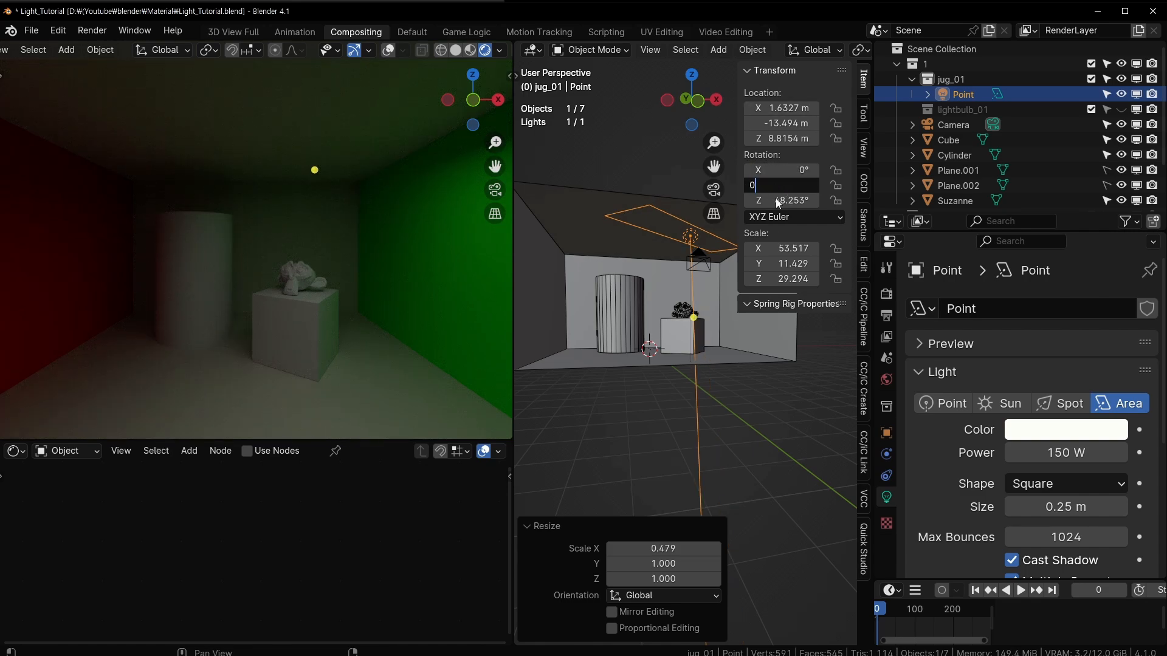
type("0")
key("Return")
key("Return")
middle_click_drag(674, 233, 702, 280)
scroll(692, 228, "up", 3)
middle_click_drag(702, 280, 636, 294)
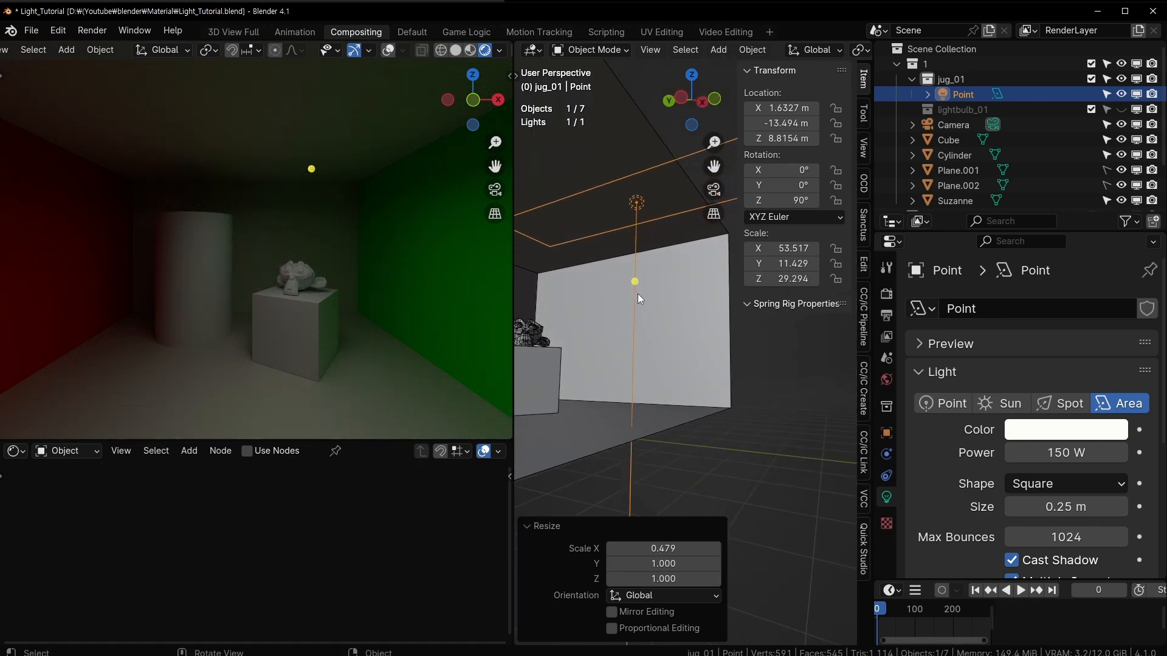
key("n")
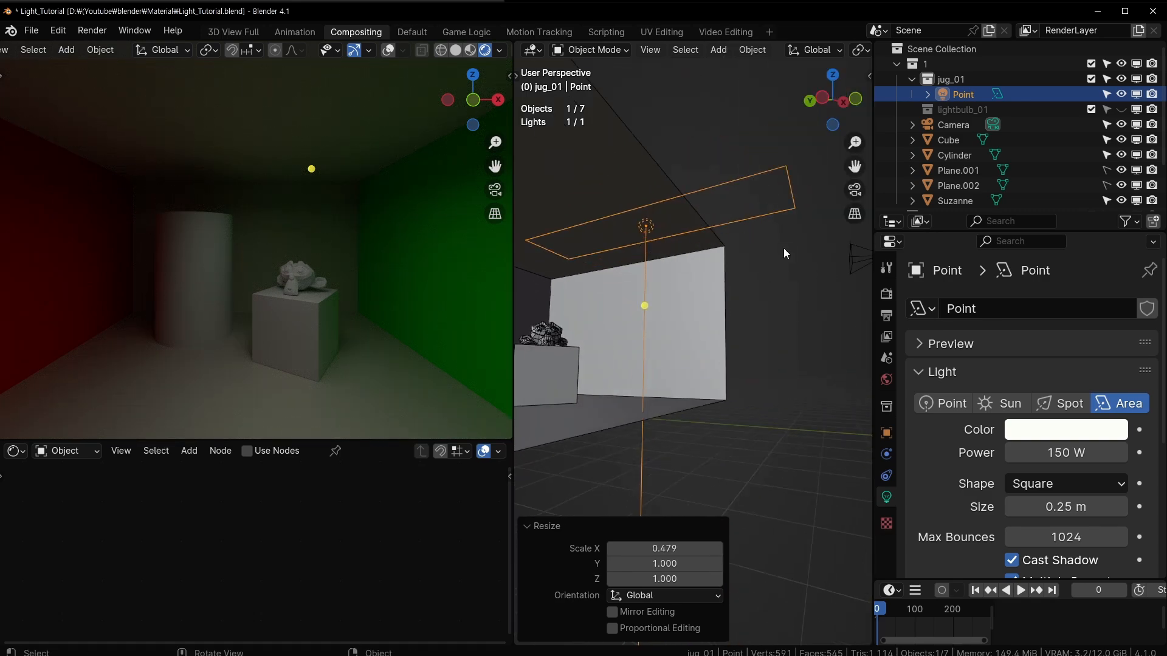
middle_click_drag(783, 248, 654, 297)
key("s")
key("x")
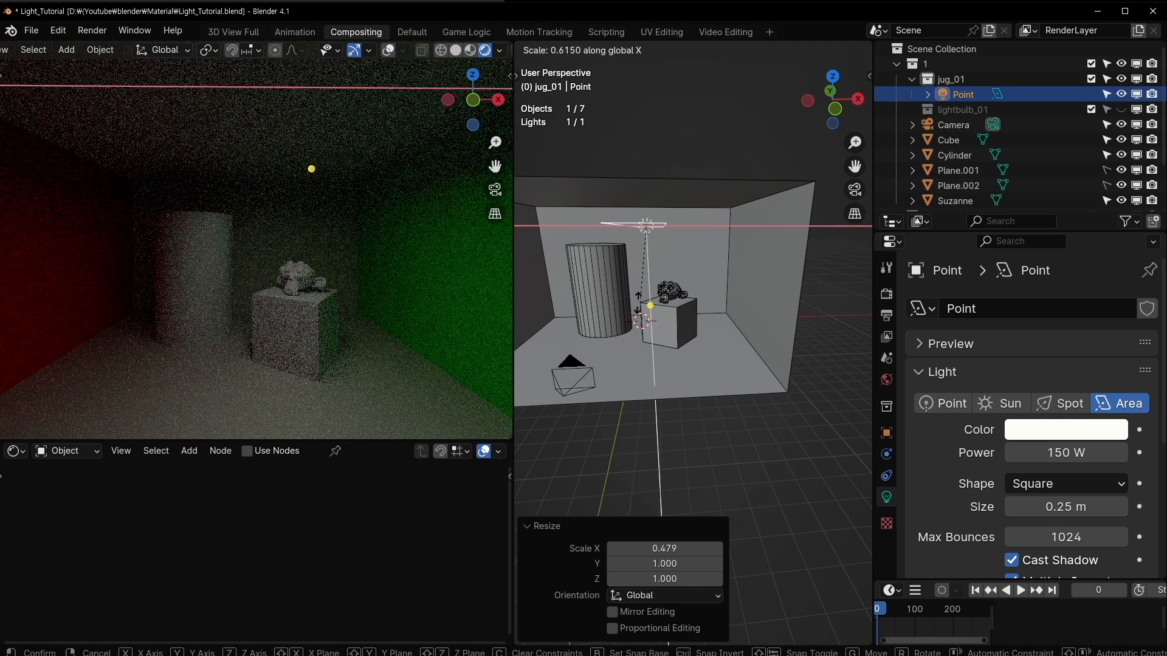
left_click(683, 274)
key("ctrl+z")
Narrow the area light to about 0.42 along global X and raise it about 0.9 m
key("s")
key("x")
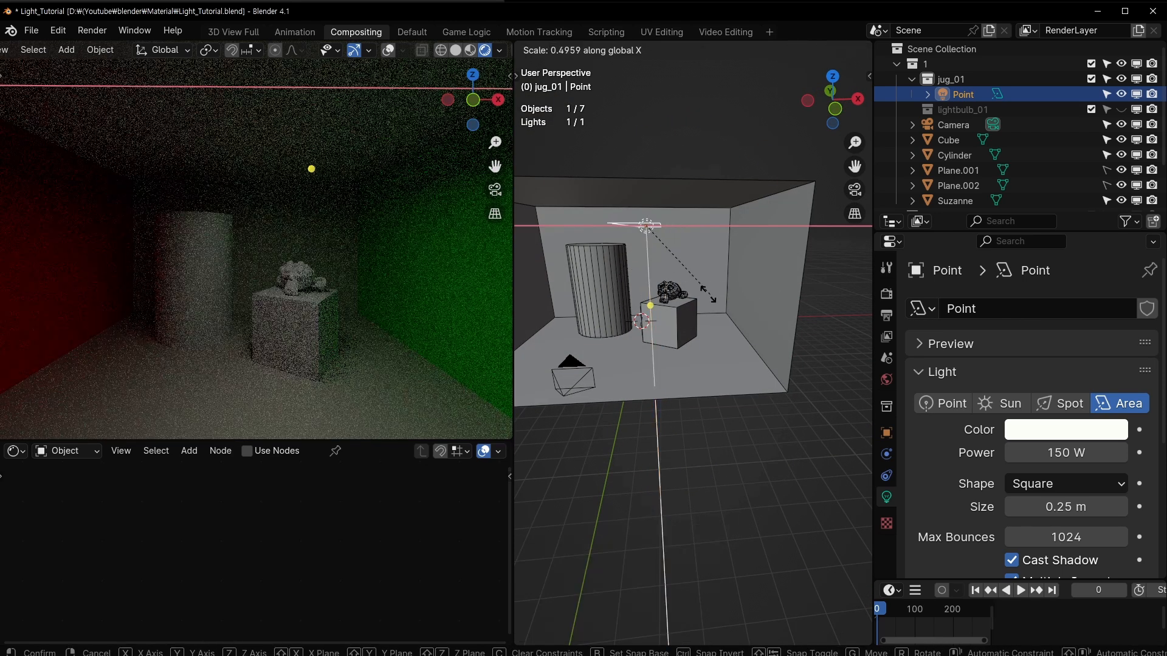
left_click(687, 291)
middle_click_drag(687, 291, 784, 287)
key("g")
key("z")
left_click(802, 261)
Stand the area light upright facing the cube, moving it about 8.9 m down and 3.9 m along Y
key("r")
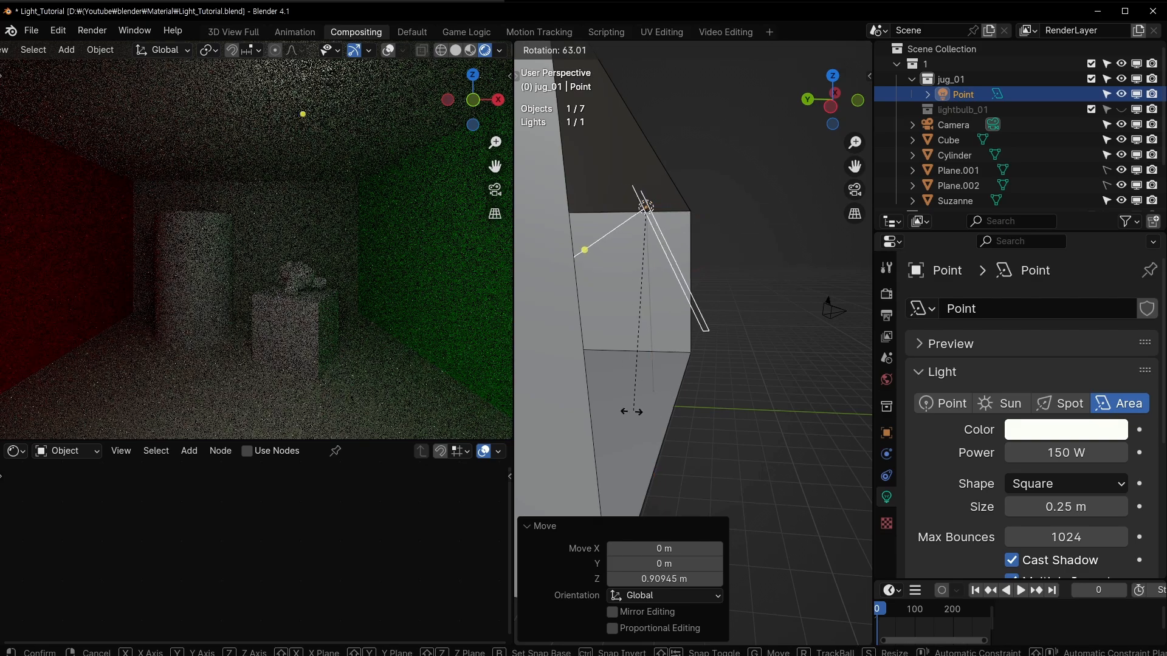
key("g")
key("y")
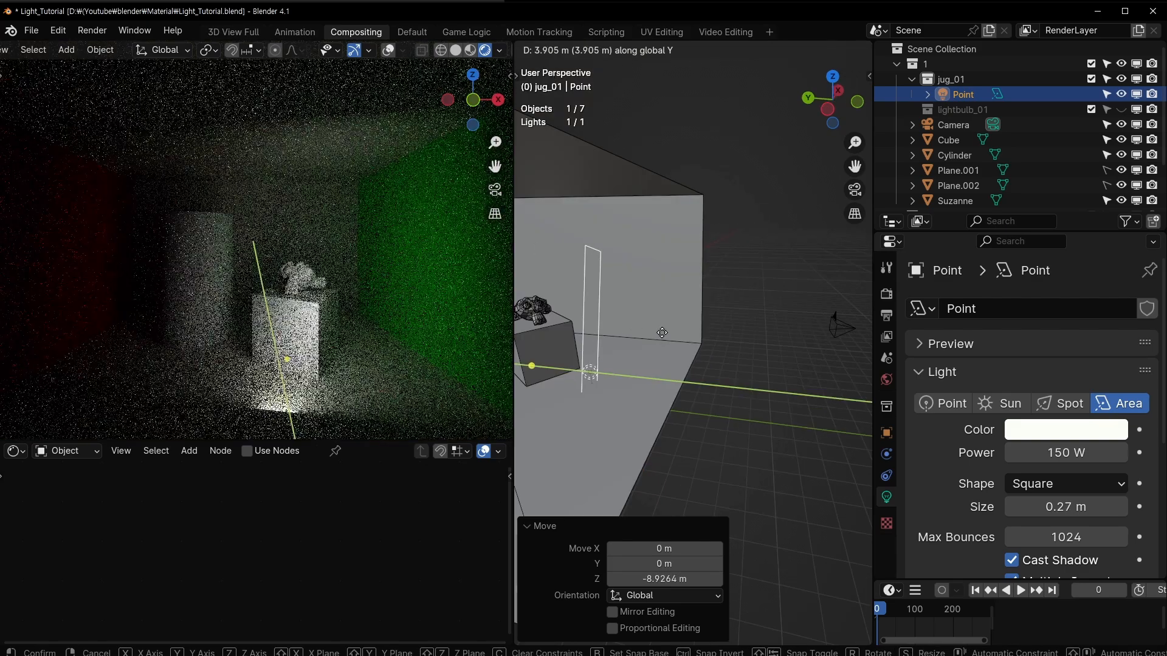
left_click(662, 332)
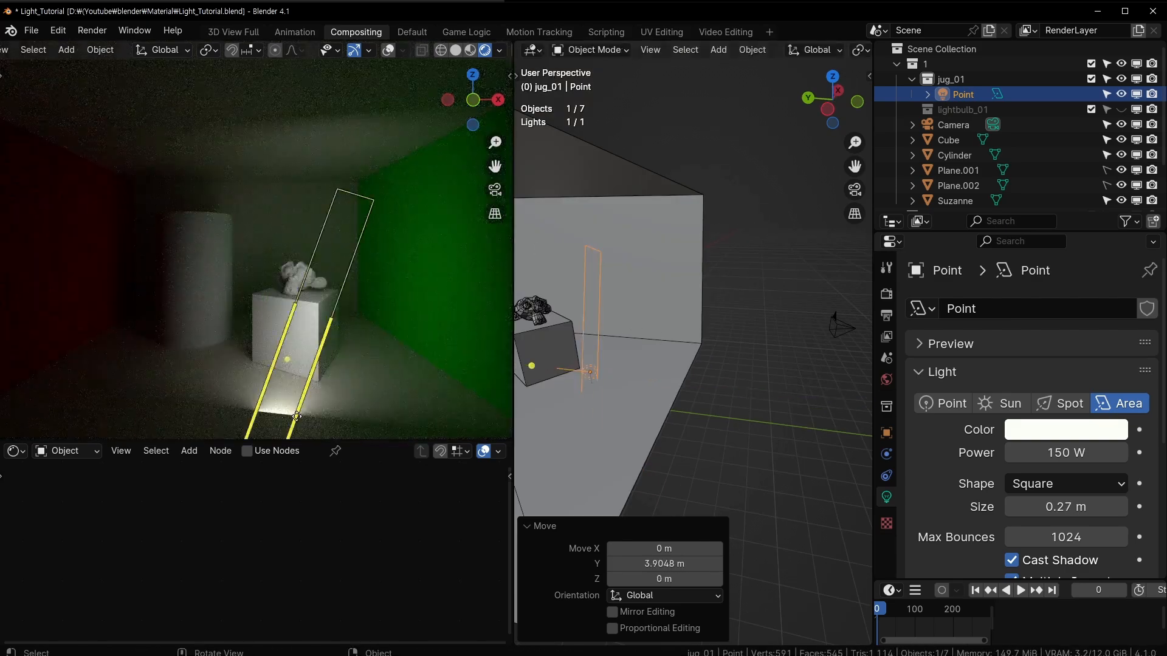
Lay the area light's long side horizontally with rotation 90° on X, 0° on Y and 0° on Z
middle_click_drag(684, 318, 571, 323)
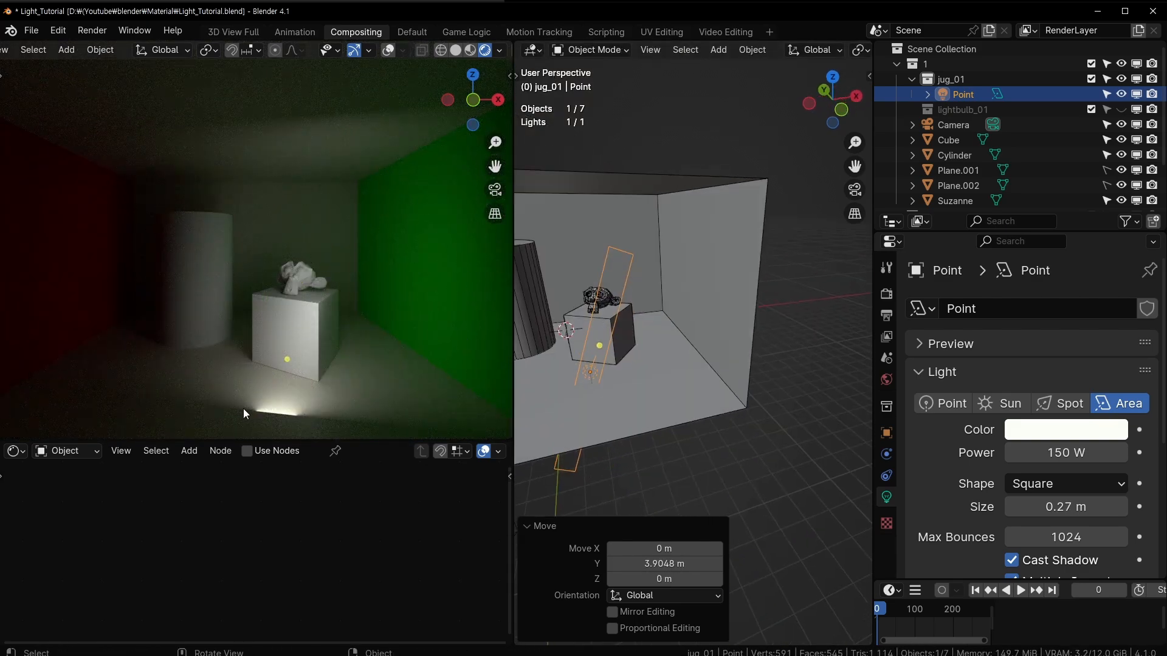
middle_click_drag(692, 357, 658, 351)
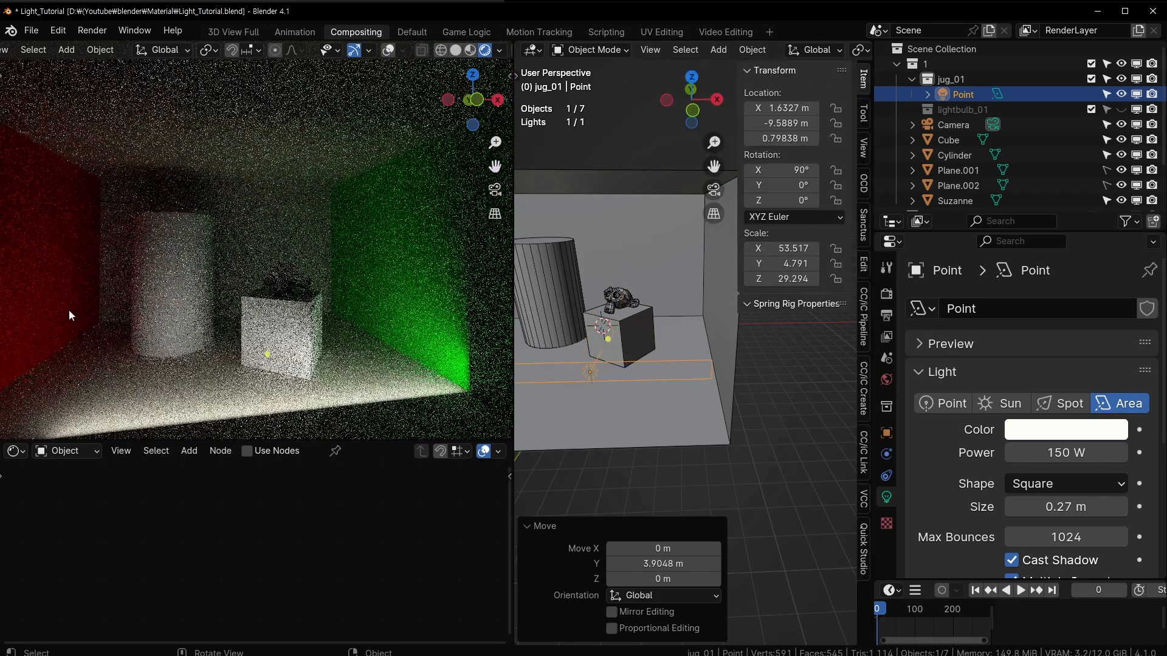
mouse_move(368, 332)
middle_mouse_down()
mouse_move(334, 332)
mouse_move(357, 325)
middle_mouse_up()
middle_click_drag(310, 356, 321, 355)
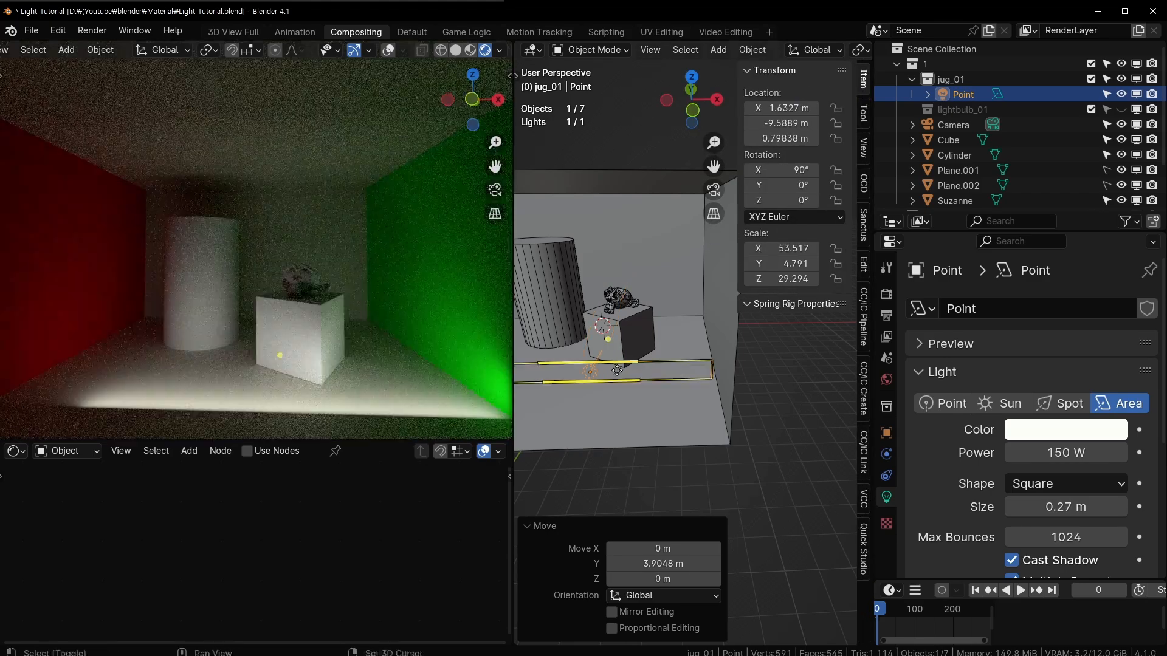
Lower the area light about 0.56 m and move it about 2.25 m toward the red wall
middle_click_drag(644, 361, 738, 333, "shift")
key("g")
key("z")
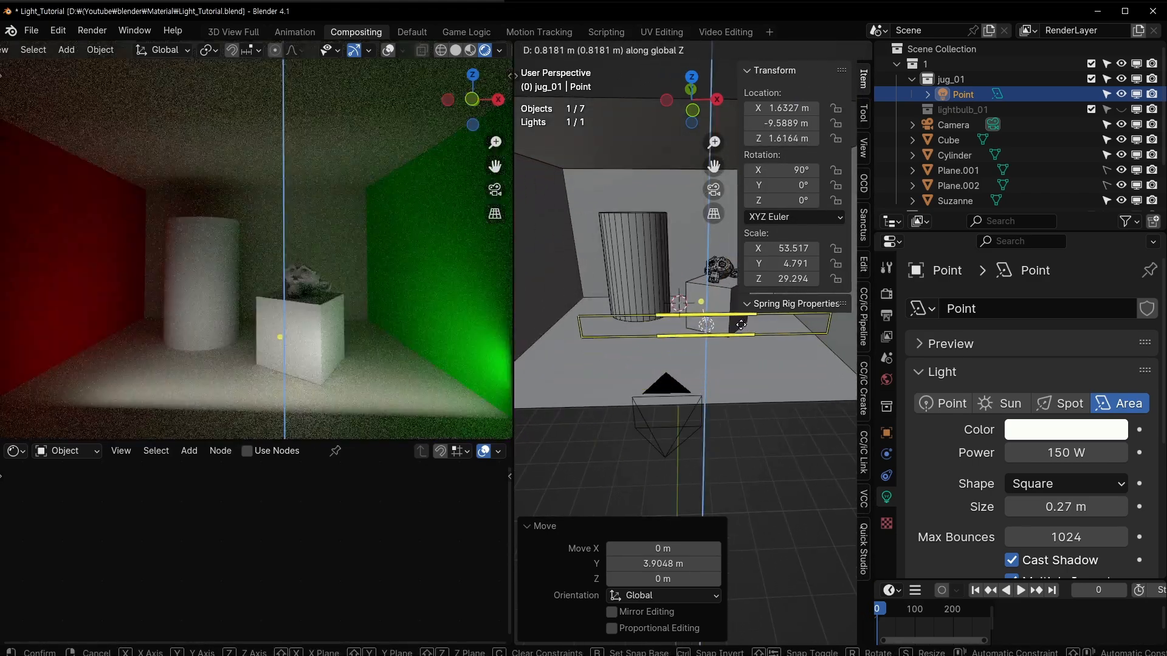
left_click(734, 345)
key("g")
key("x")
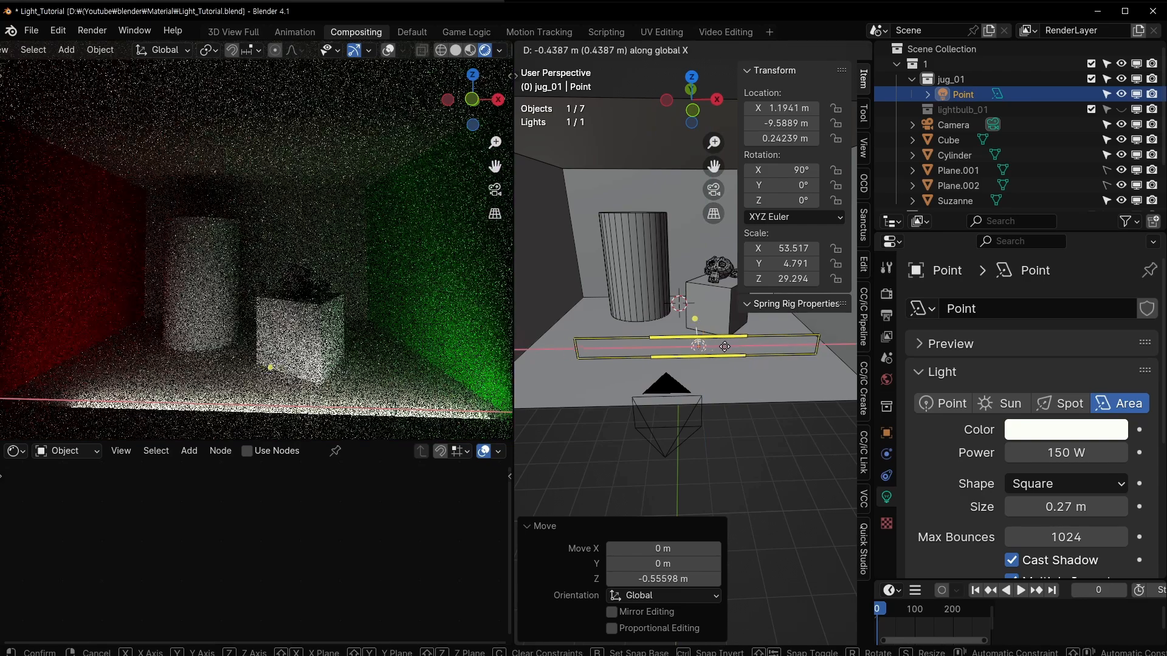
left_click(699, 345)
Stretch the area light about 5.55 times along global Z
key("s")
key("z")
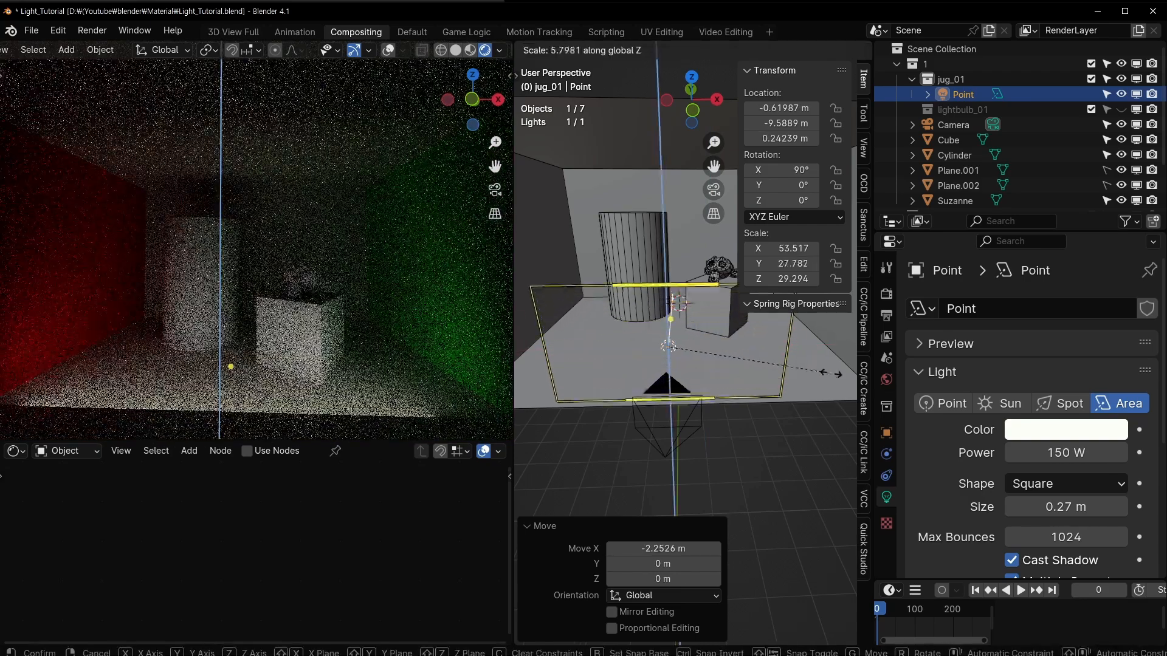
left_click(810, 367)
middle_click_drag(626, 344, 711, 354)
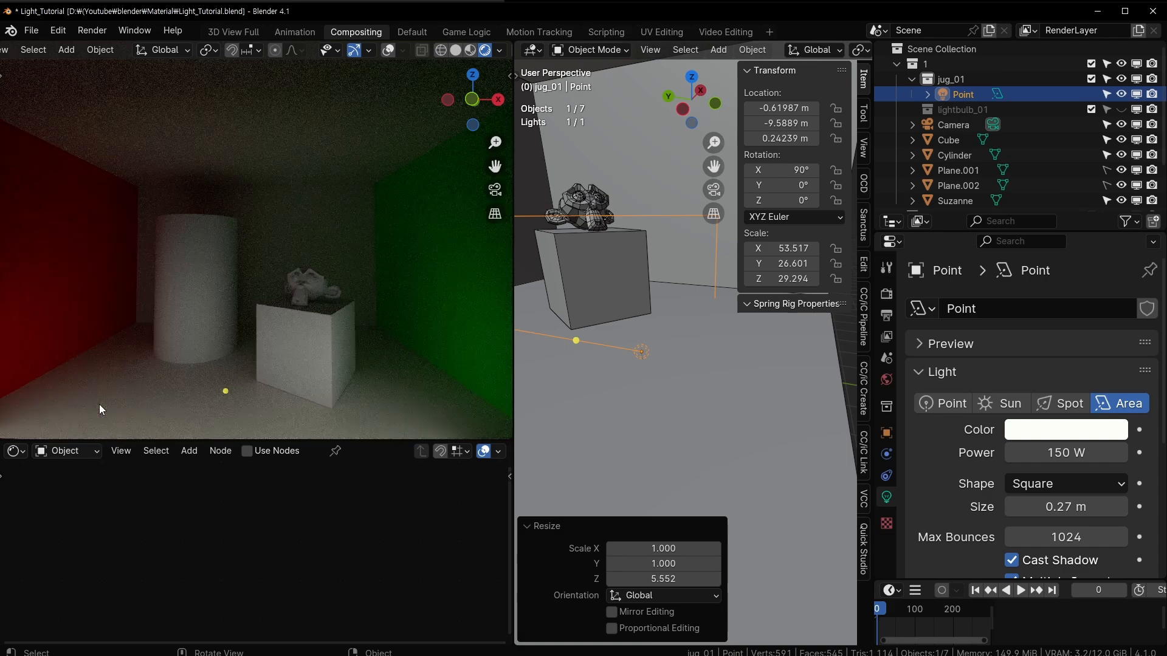
Raise the area light about 4.46 m in front of the cylinder and cube
middle_click_drag(709, 344, 685, 338)
key("g")
key("z")
left_click(697, 246)
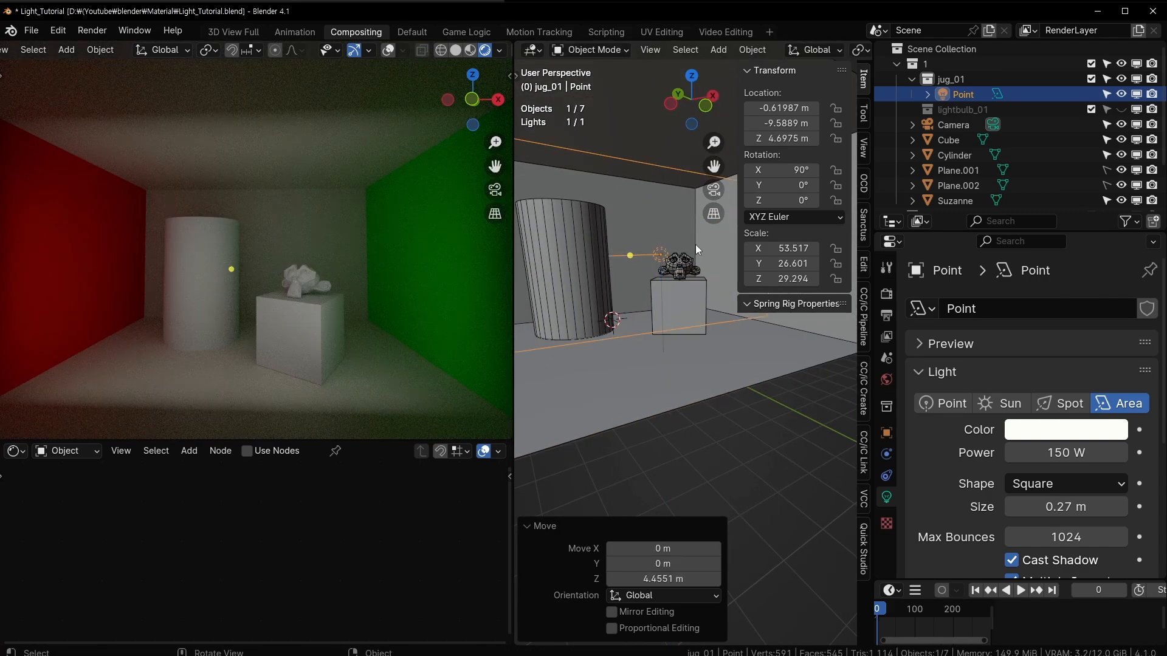
middle_click_drag(706, 301, 670, 318)
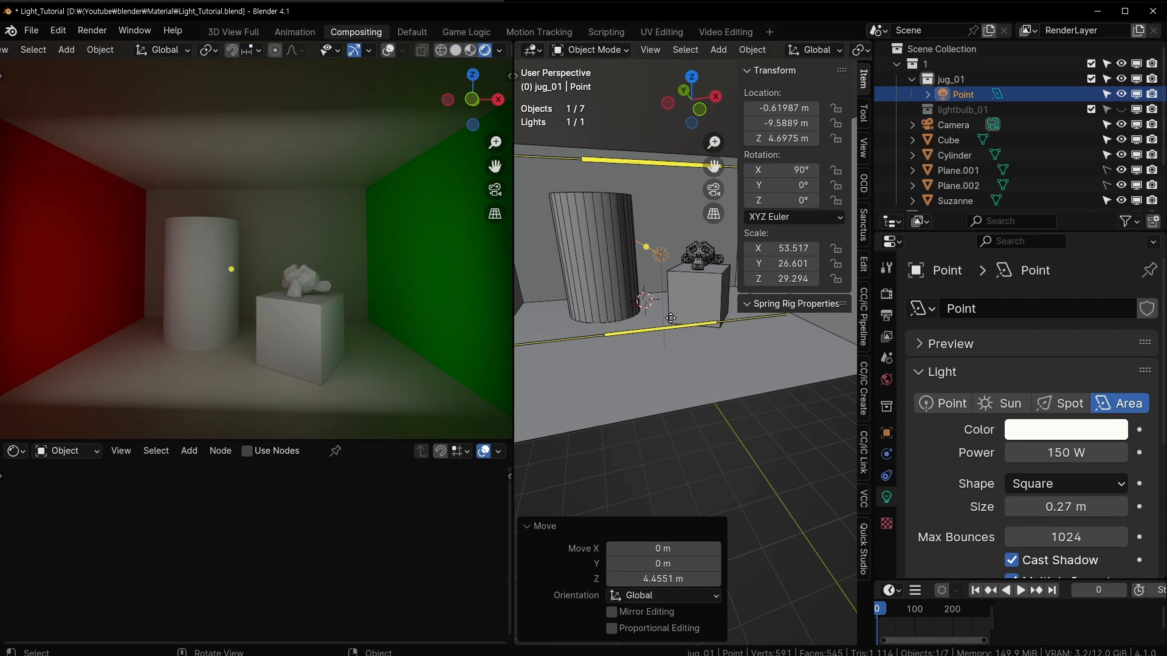
Move the area light about 4.13 m along negative global Y, toward the room's open front
mouse_move(723, 355)
middle_mouse_down()
mouse_move(754, 351)
mouse_move(710, 345)
middle_mouse_up()
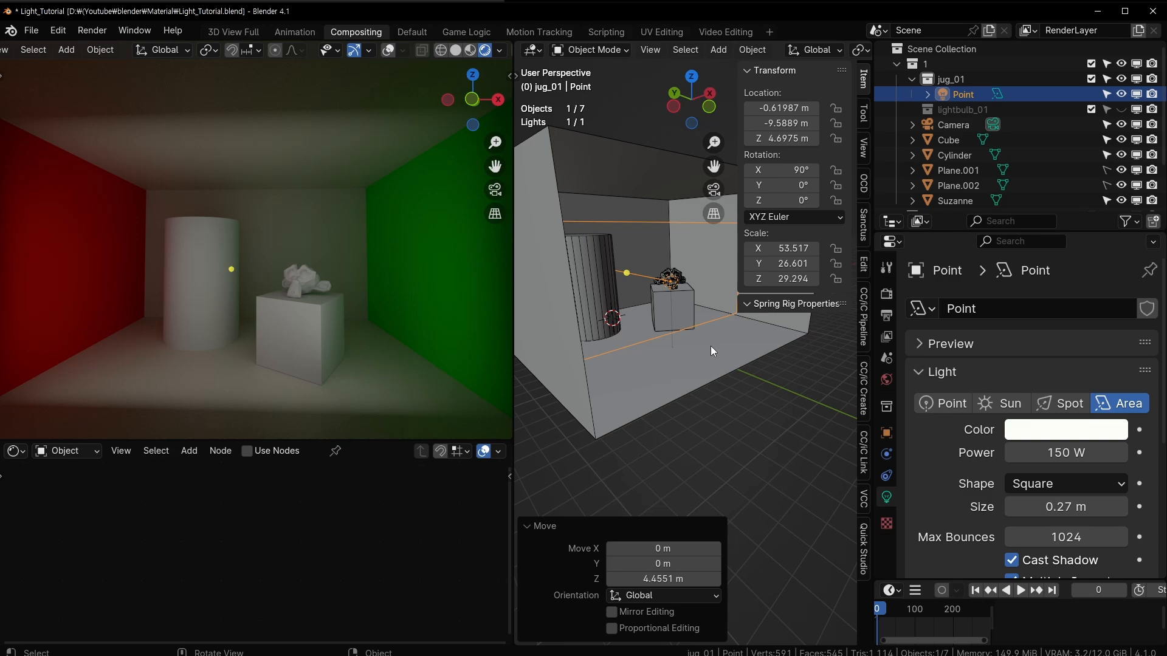
key("g")
key("y")
left_click(757, 356)
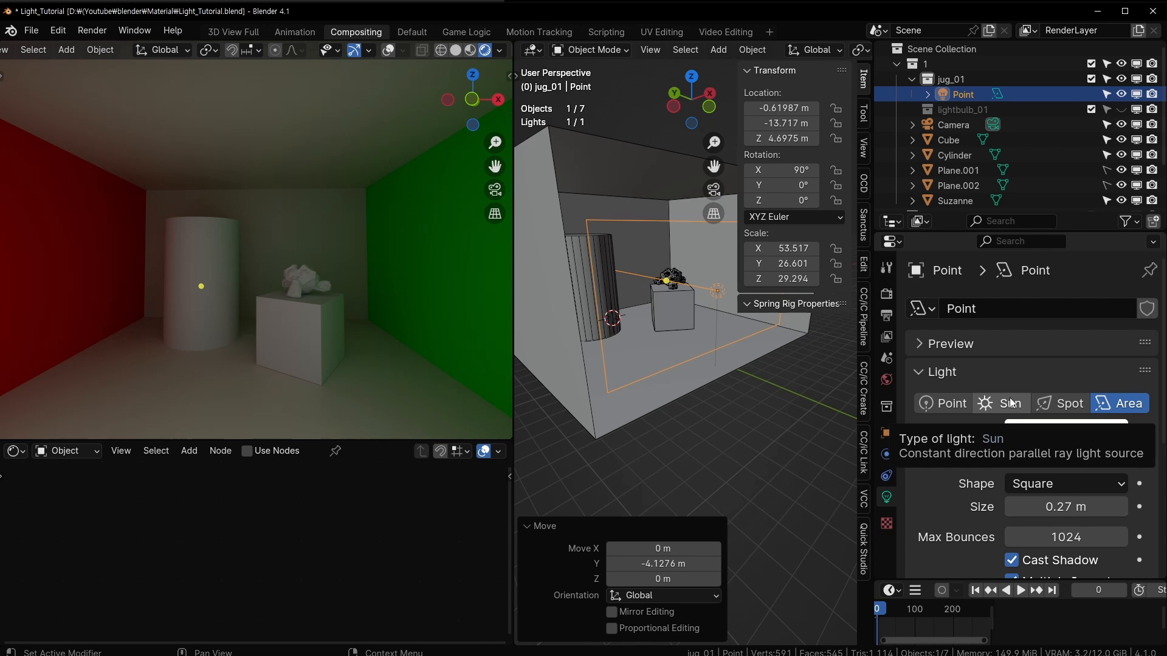
Raise the area light freehand about 1.34 m and scale it uniformly by about 0.6
middle_click_drag(671, 318, 687, 338)
key("g")
left_click(629, 277)
key("s")
left_click(671, 317)
Move the area light about 2.67 m along negative global Y and narrow it to an X scale of about 20.88
key("g")
key("y")
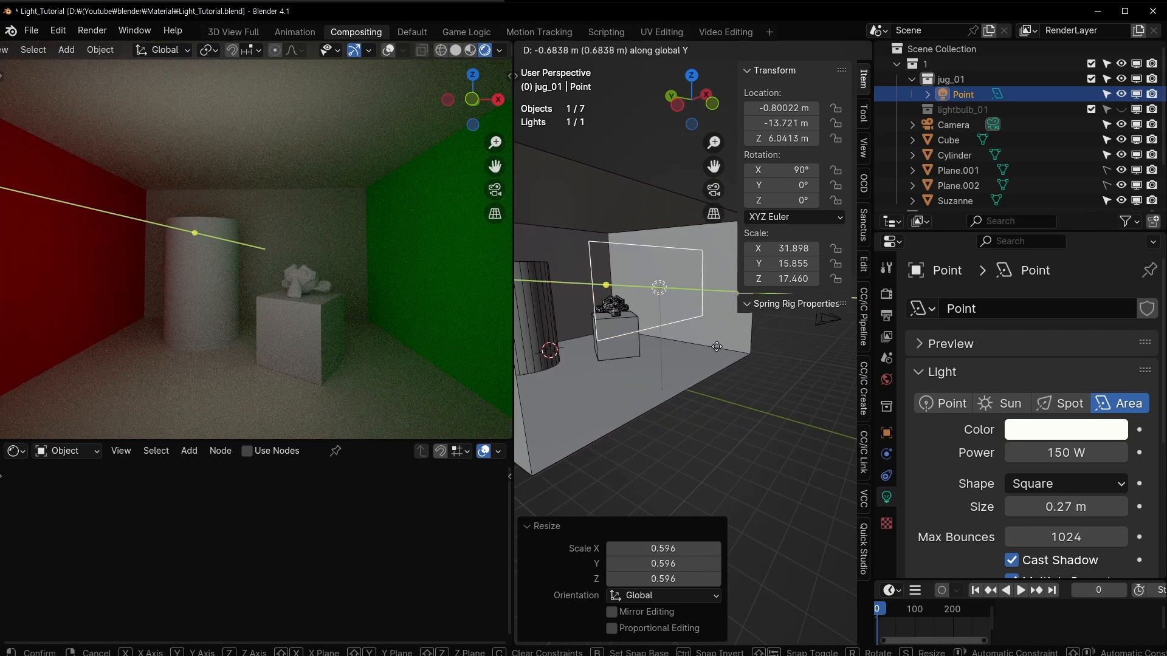
left_click(724, 355)
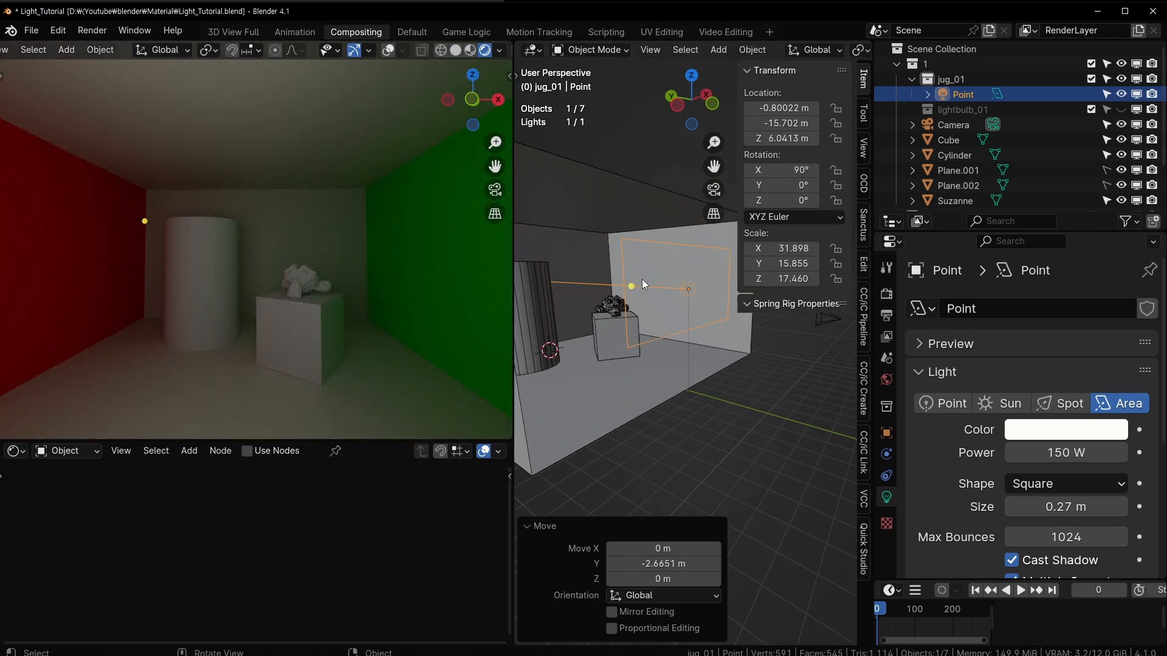
middle_click_drag(565, 217, 694, 325)
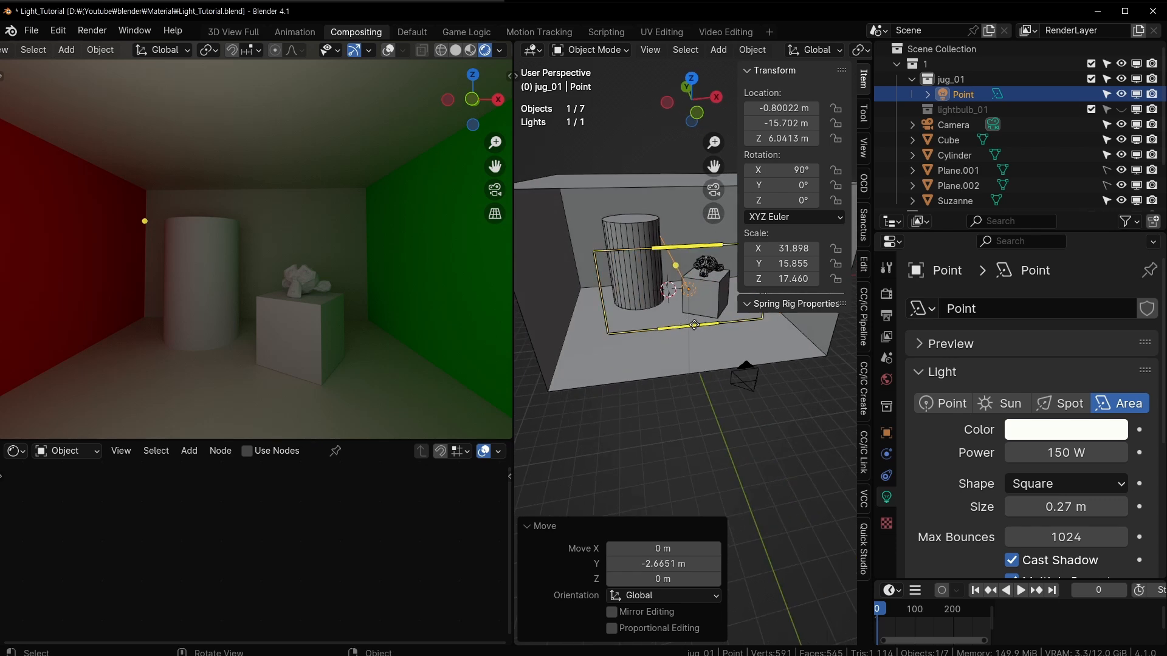
key("s")
key("x")
left_click(711, 333)
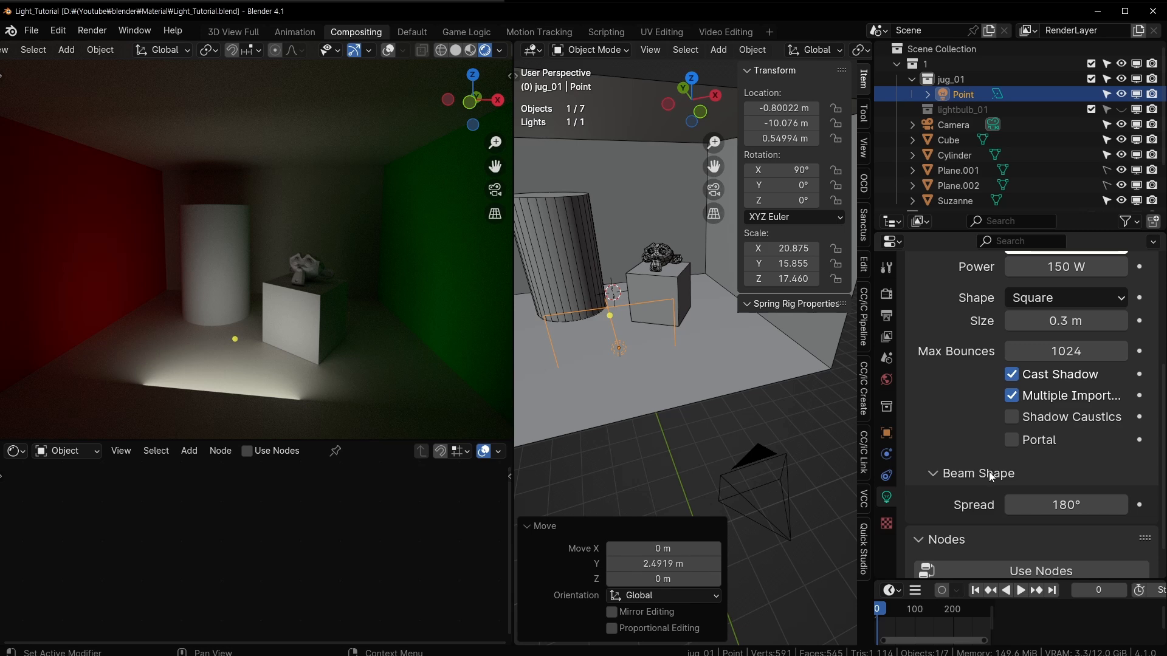
Set the area light's beam spread to 90°
mouse_move(645, 378)
middle_mouse_down()
mouse_move(685, 367)
mouse_move(643, 378)
middle_mouse_up()
scroll(650, 373, "up", 2)
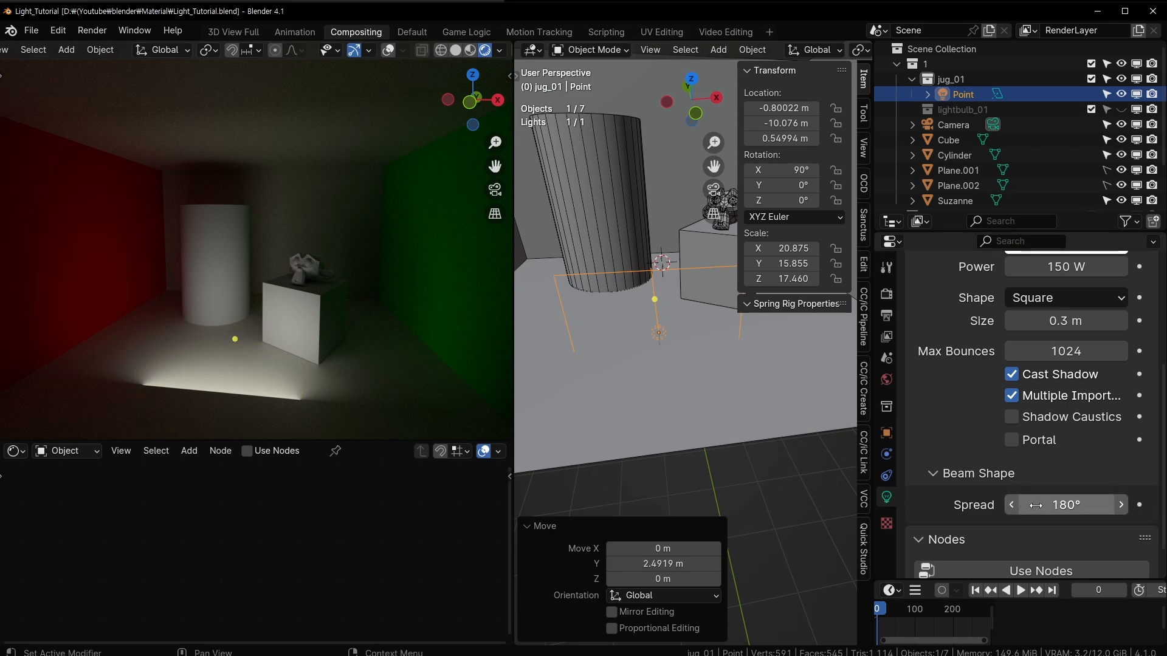
left_click_drag(1039, 504, 976, 504)
key("Return")
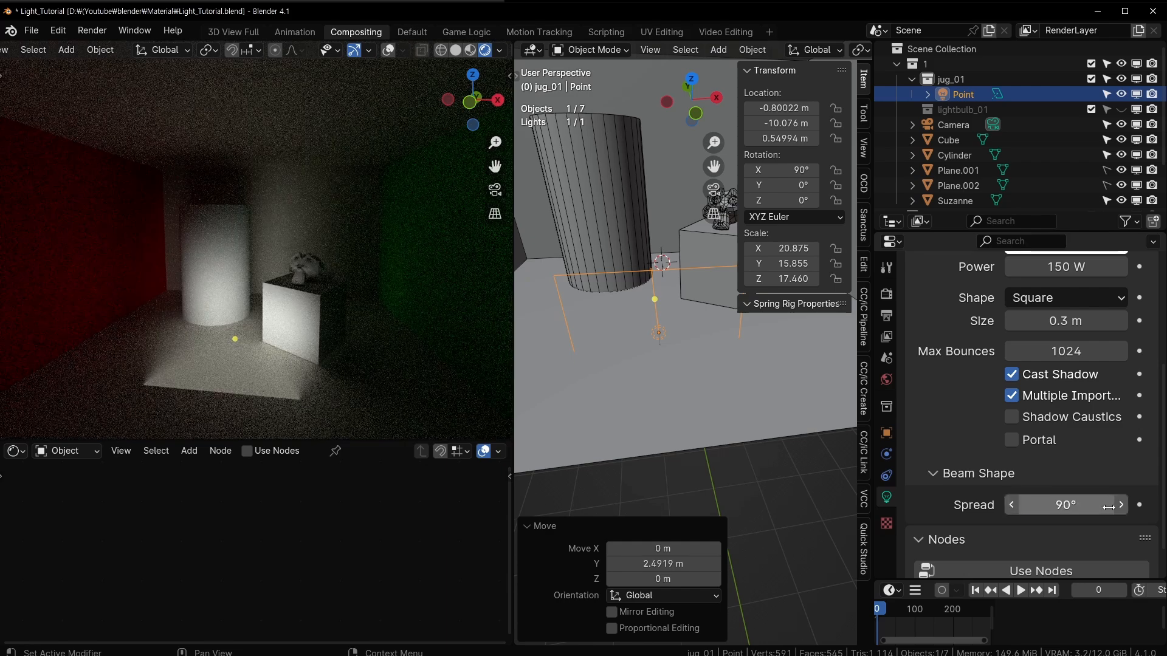
Raise the area light about 1.80 m along global Z in front of the cylinder and cube
middle_click_drag(357, 318, 373, 321)
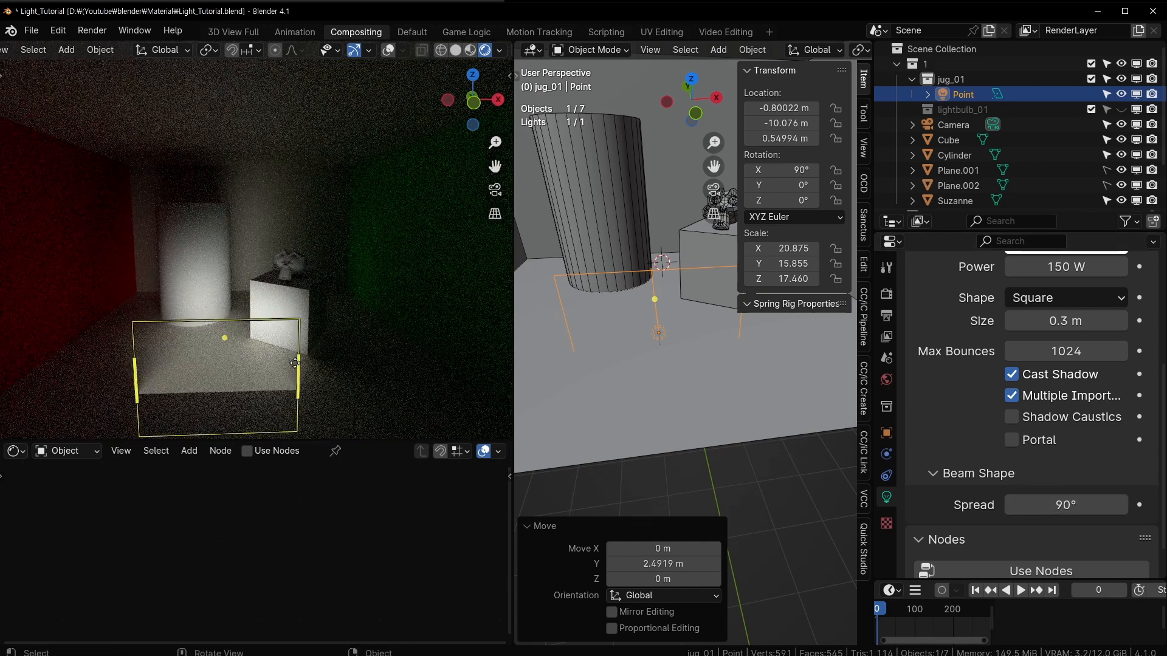
key("g")
key("z")
left_click(306, 331)
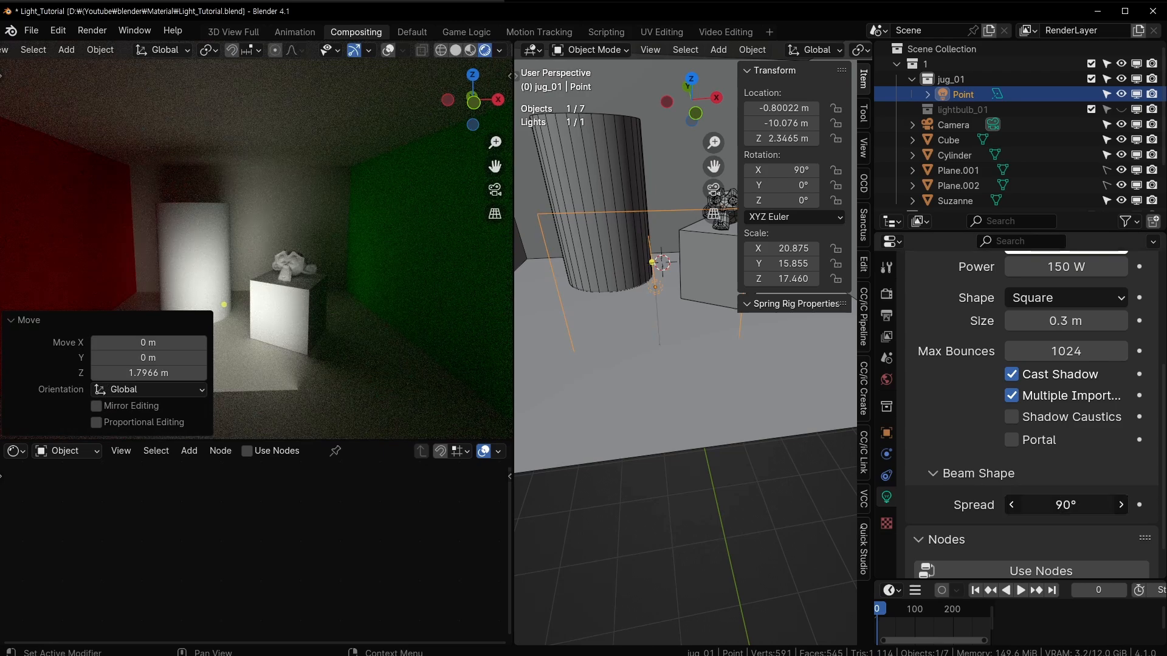
Set the area light's beam spread to 0° and raise the light about 1.73 m along global Z
left_click_drag(1060, 505, 1003, 505)
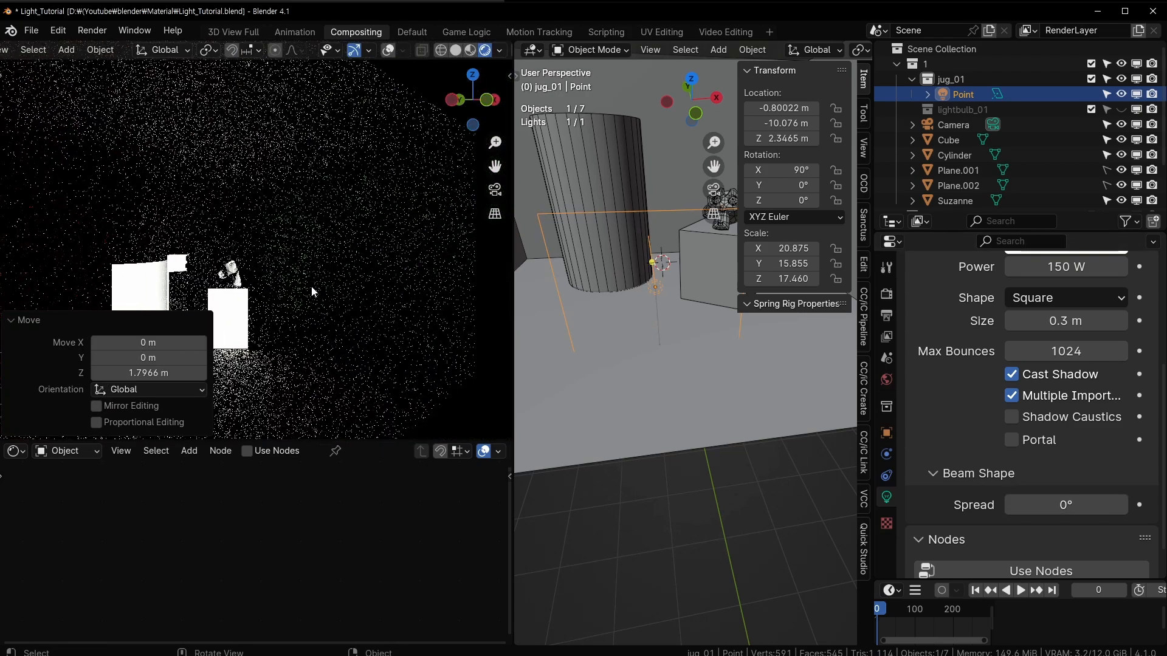
key("g")
key("z")
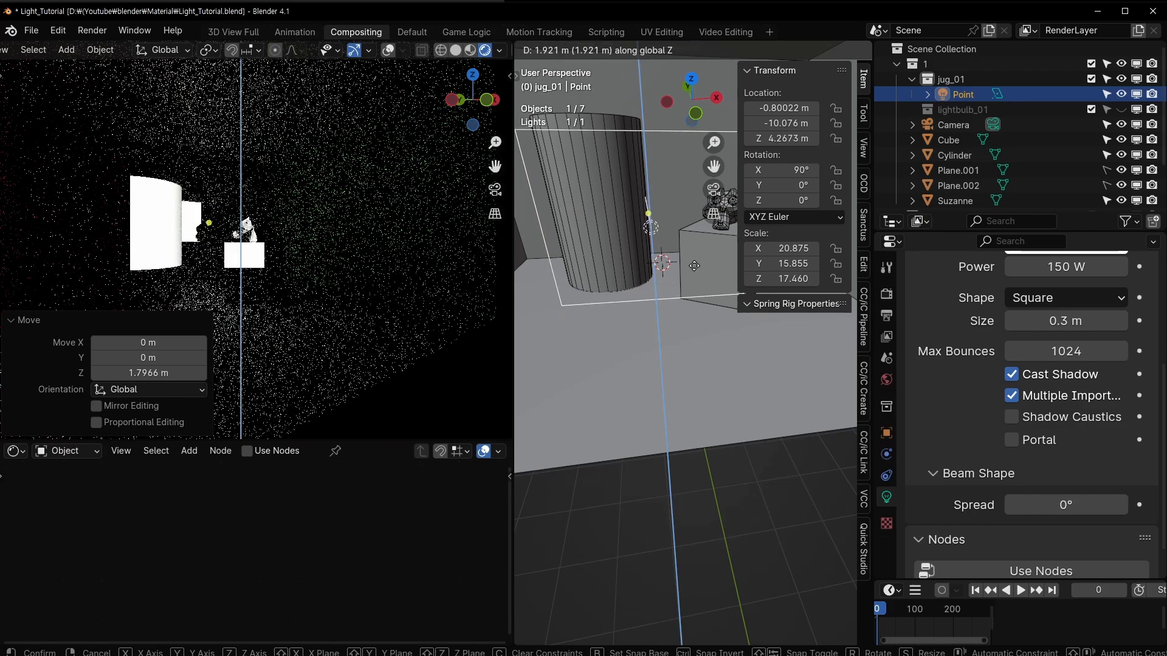
left_click(710, 271)
Set the beam spread to 15° and turn the area light about global Z to roughly -29°, aiming it at the cube
left_click_drag(1081, 505, 1108, 505)
middle_click_drag(657, 338, 702, 364)
key("r")
key("z")
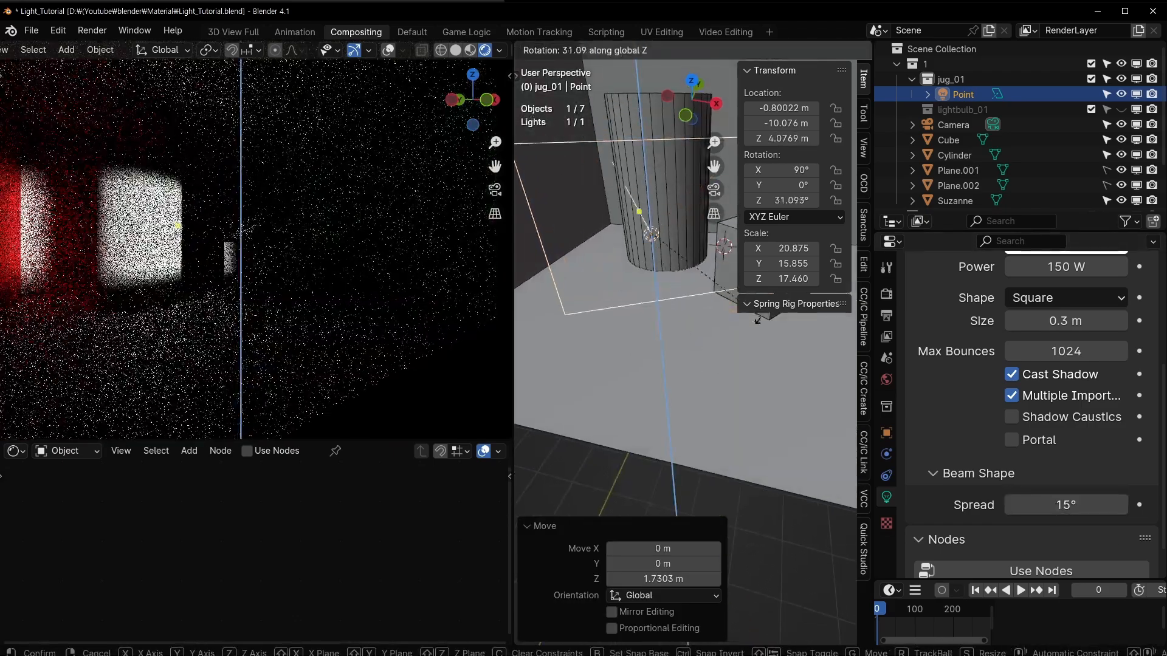
left_click(562, 365)
key("r")
key("z")
left_click(680, 341)
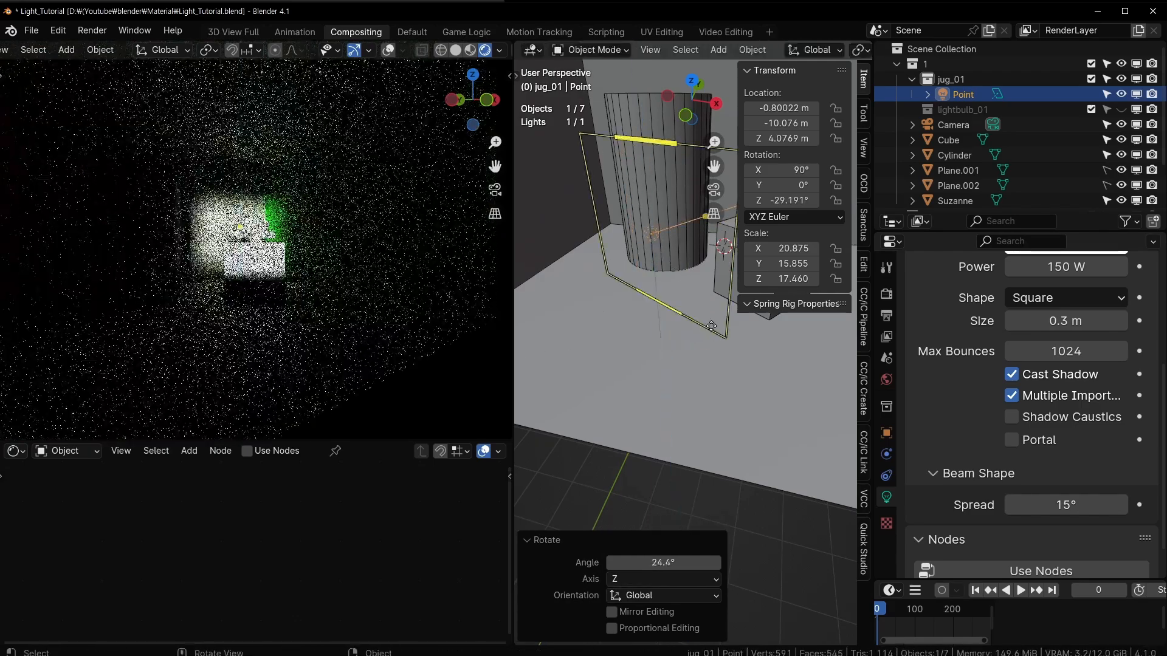
Raise the area light about 0.72 m along global Z and set its beam spread to 5.3°
key("g")
key("z")
left_click(716, 306)
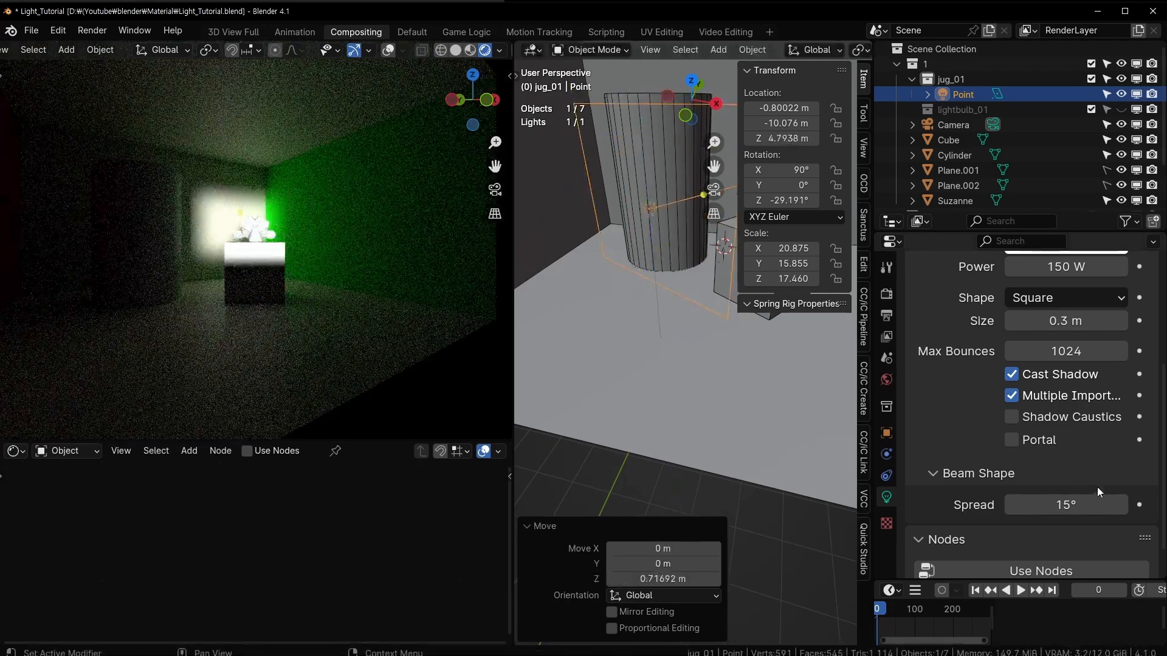
left_click_drag(1070, 505, 1103, 509)
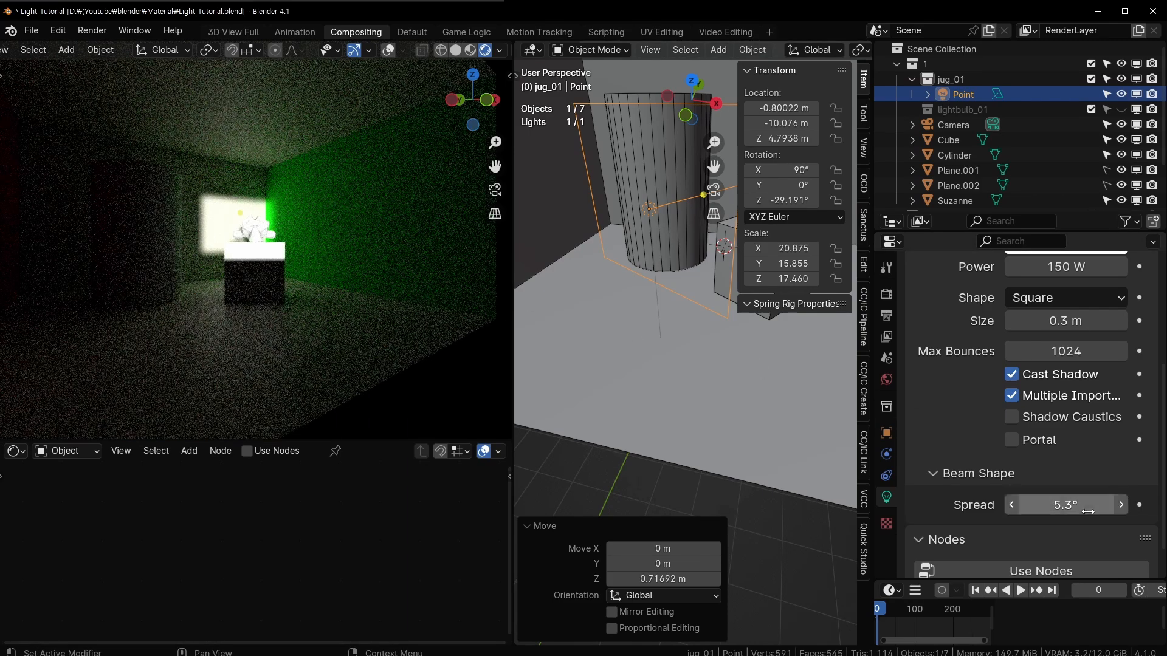
Set the area light's beam spread to 3.9°
scroll(1019, 345, "up", 8)
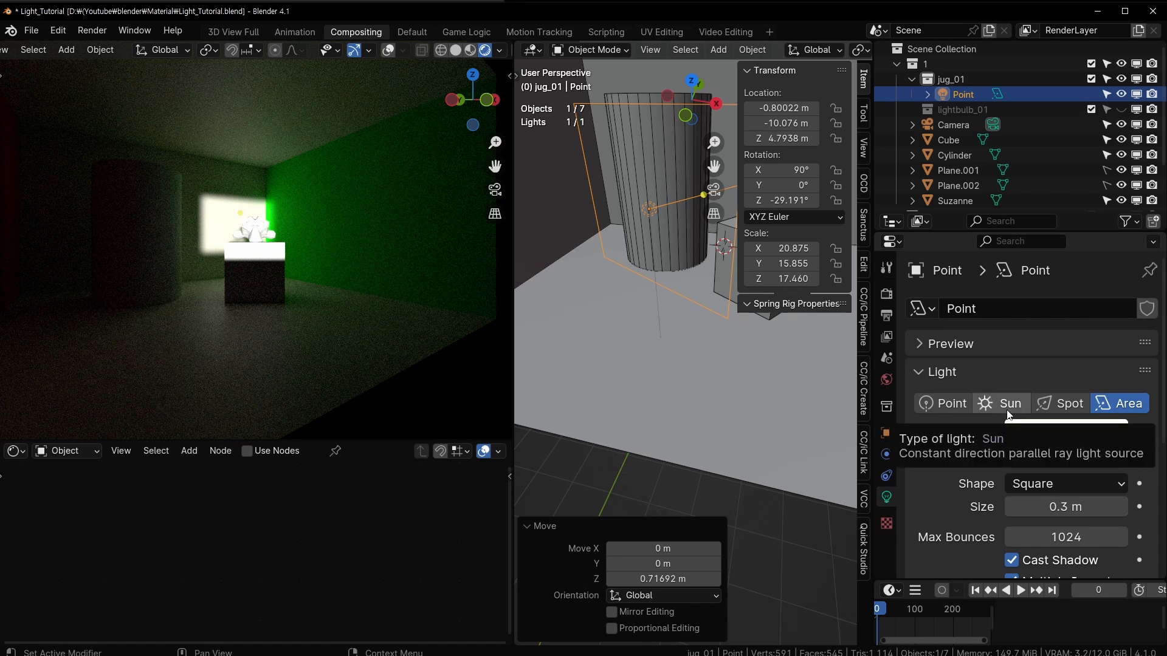
scroll(1006, 410, "down", 6)
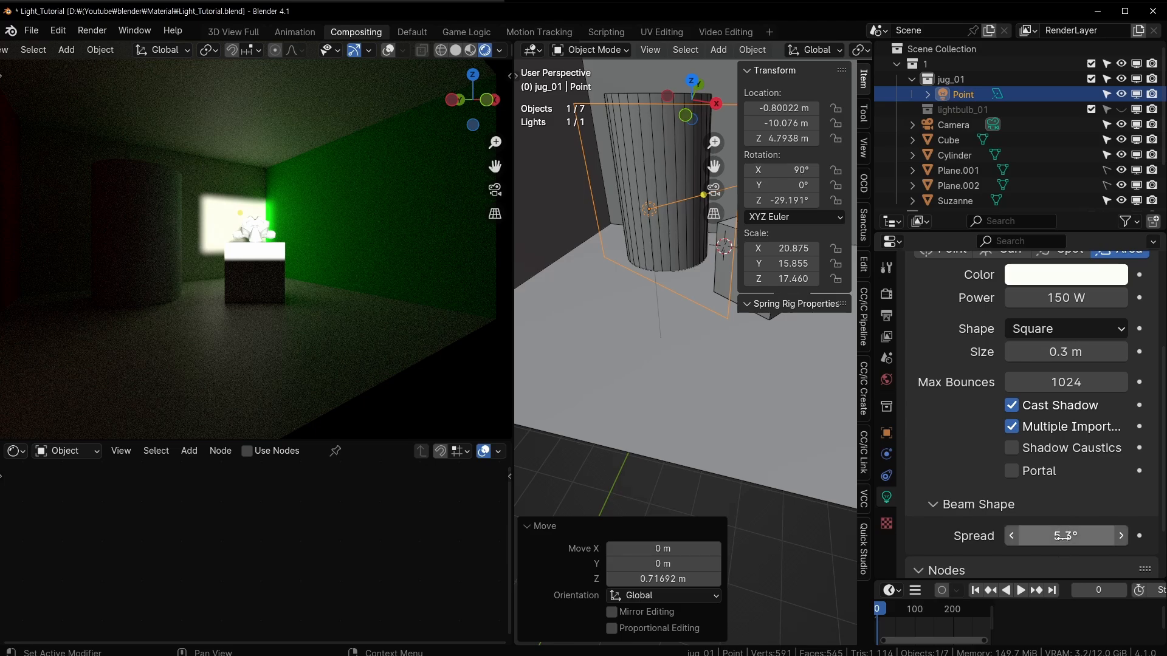
mouse_move(1062, 537)
left_mouse_down()
mouse_move(1027, 537)
mouse_move(1087, 536)
mouse_move(1057, 536)
left_mouse_up()
Stretch the area light about 1.63 times along global Z and set its beam spread to 7.3°
middle_click_drag(668, 289, 697, 282)
scroll(696, 282, "down", 2)
key("s")
key("z")
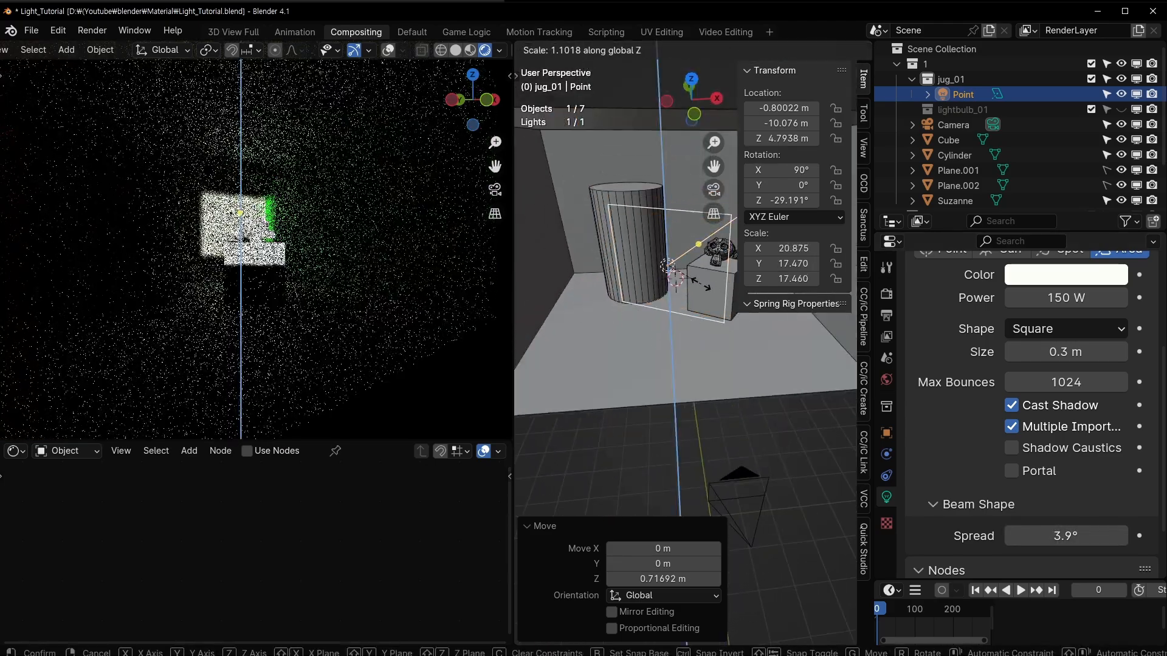
left_click(710, 290)
left_click_drag(1062, 537, 1078, 536)
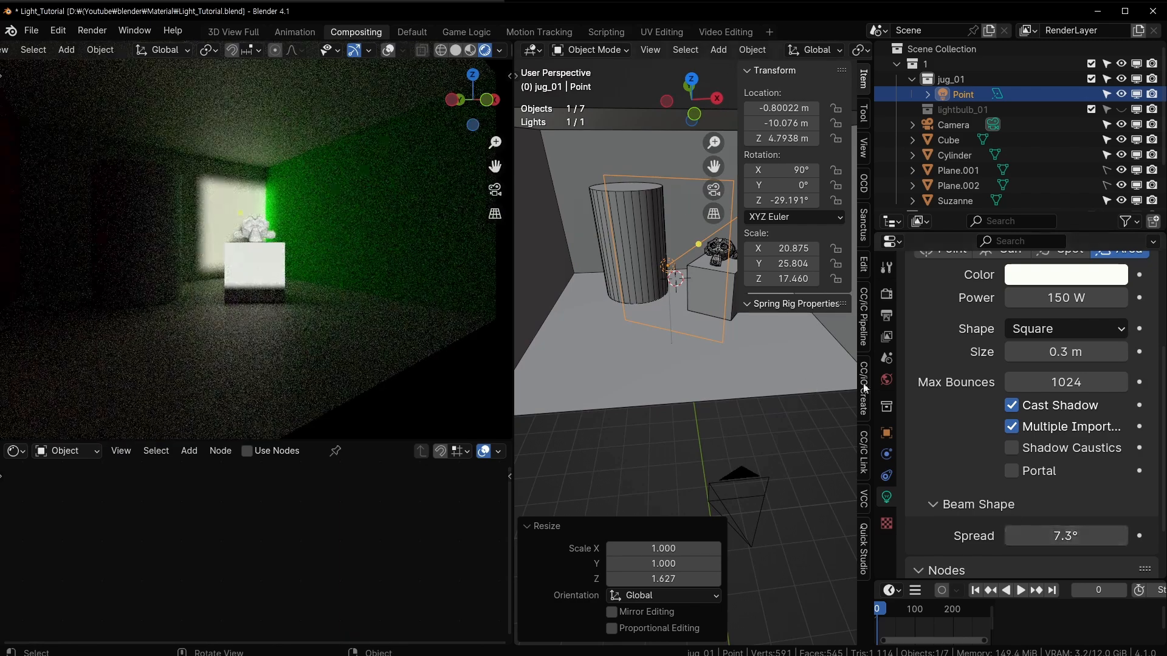
Rotate the area light about 37.7° around global Z so it aims toward the cylinder
scroll(974, 375, "up", 5)
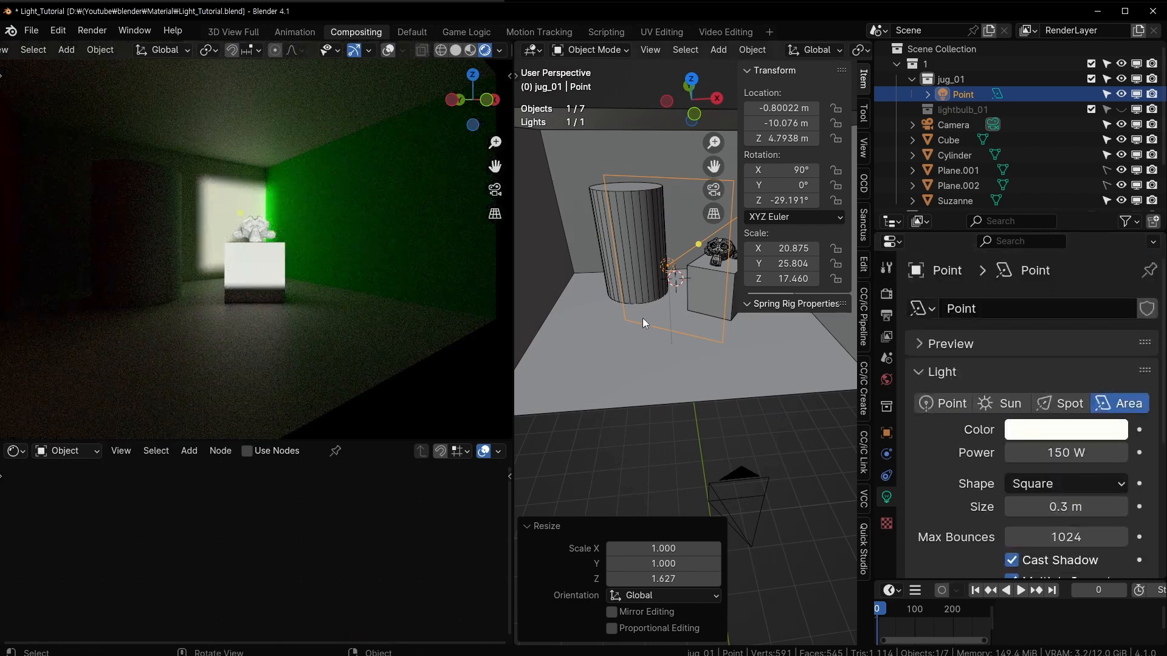
middle_click_drag(642, 320, 676, 359)
key("r")
key("z")
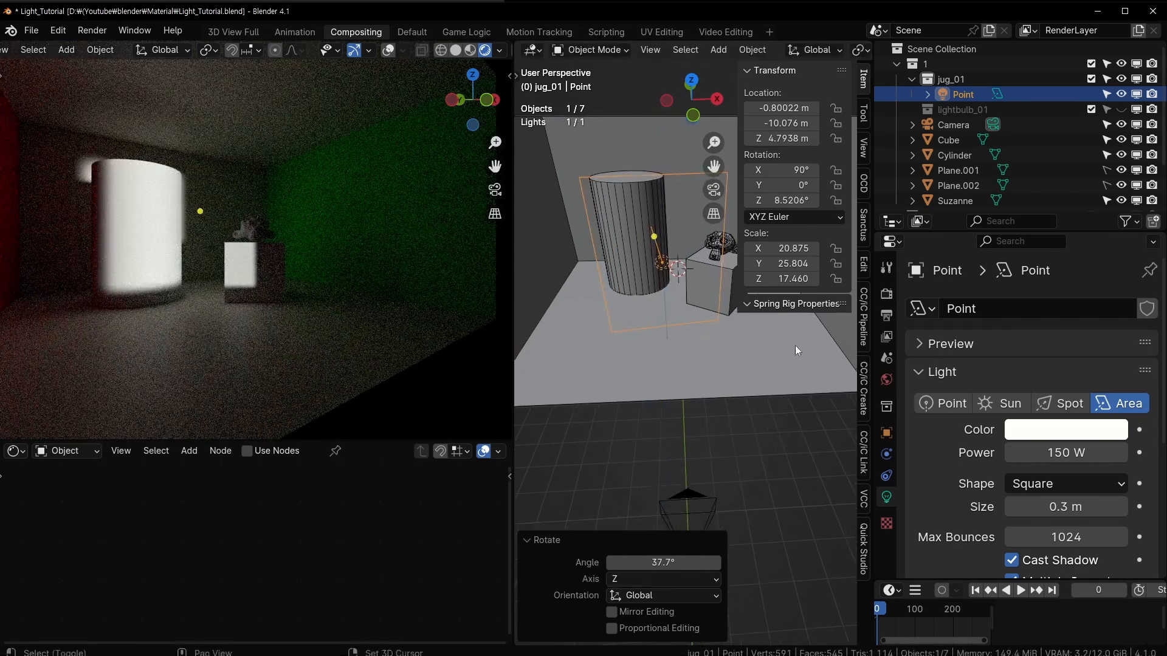
Change the light type to Sun and move it about 1.82 m on X, 1.11 m on Y and 4.16 m on Z
left_click(1006, 404)
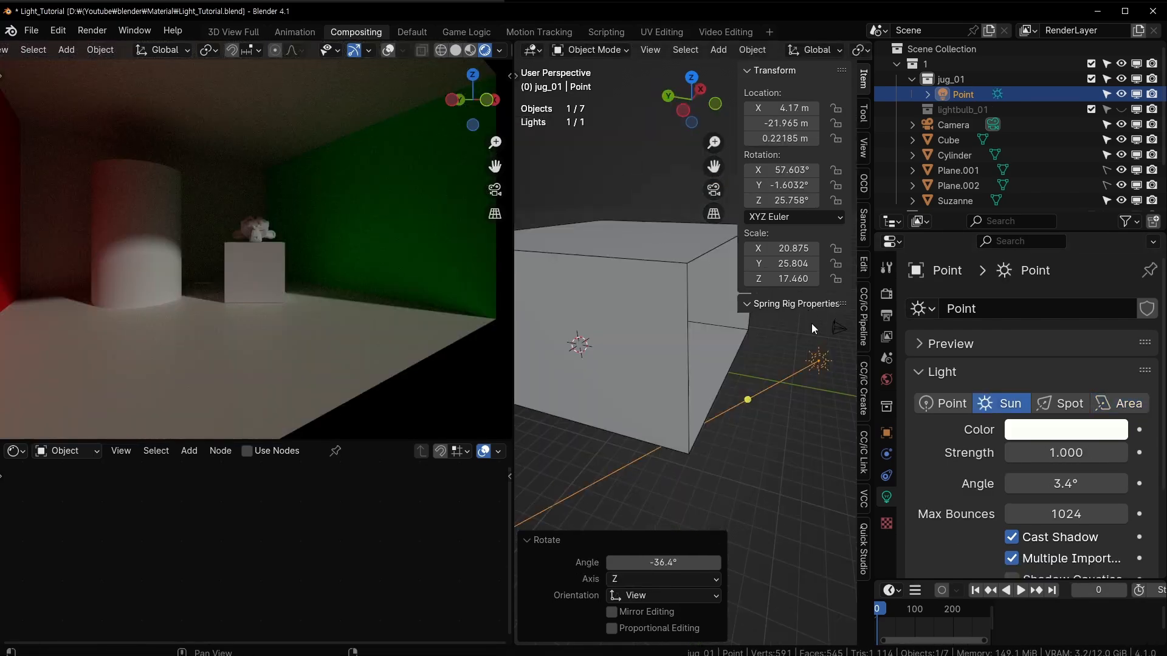
key("g")
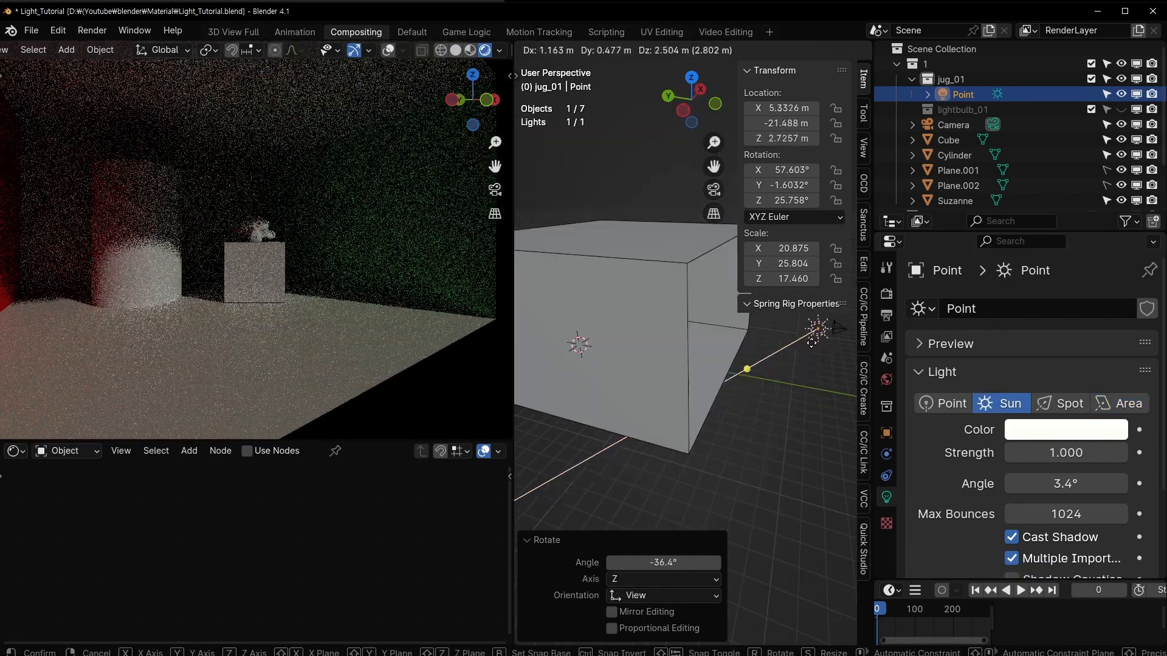
left_click(566, 278)
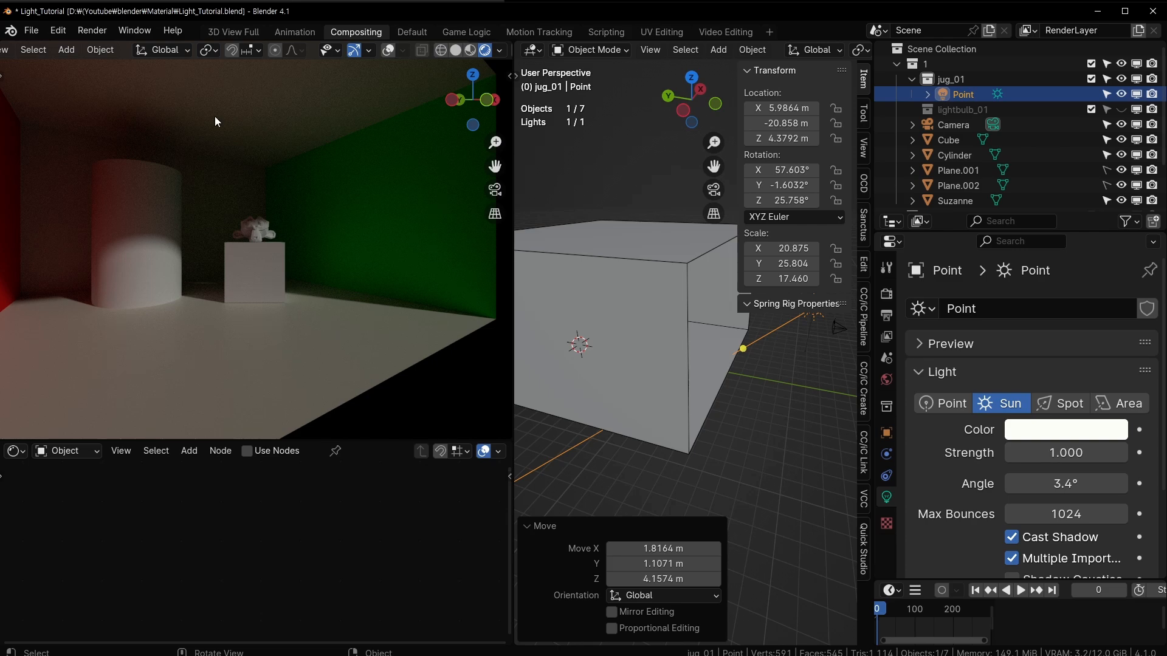
Hide the transform sidebar and move the sun about 0.63 m on X, 2.59 m on Y and 4.25 m on Z
key("n")
middle_click_drag(821, 381, 773, 339)
key("g")
left_click(784, 343)
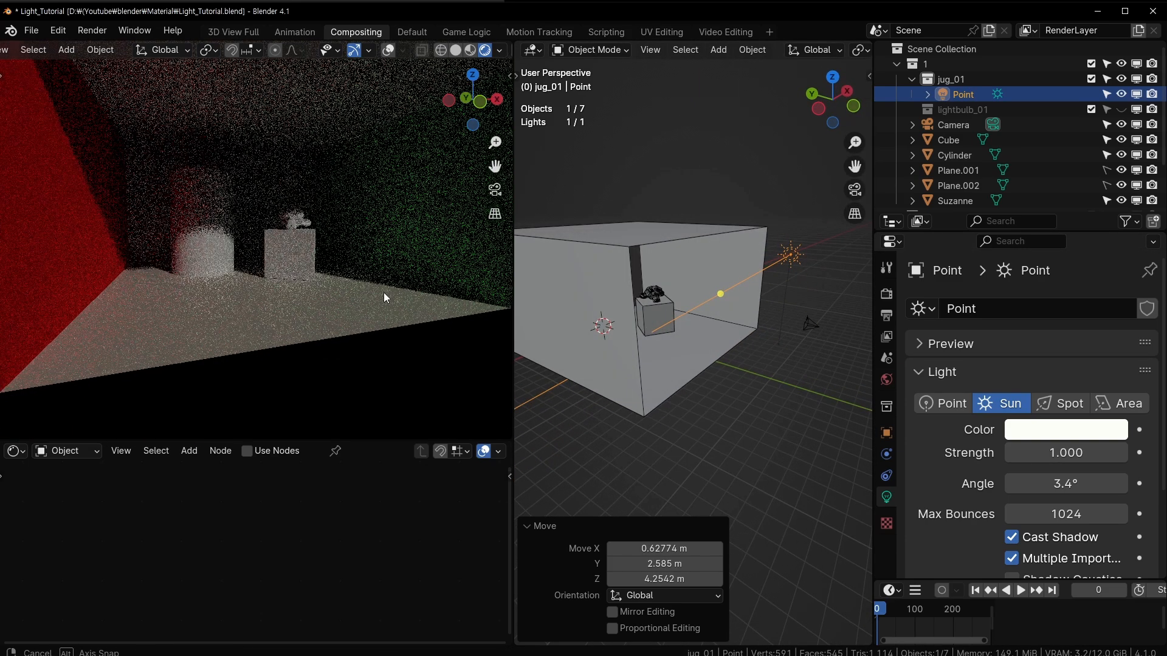
Raise the sun light about 0.93 m along global Z
key("g")
key("z")
left_click(827, 336)
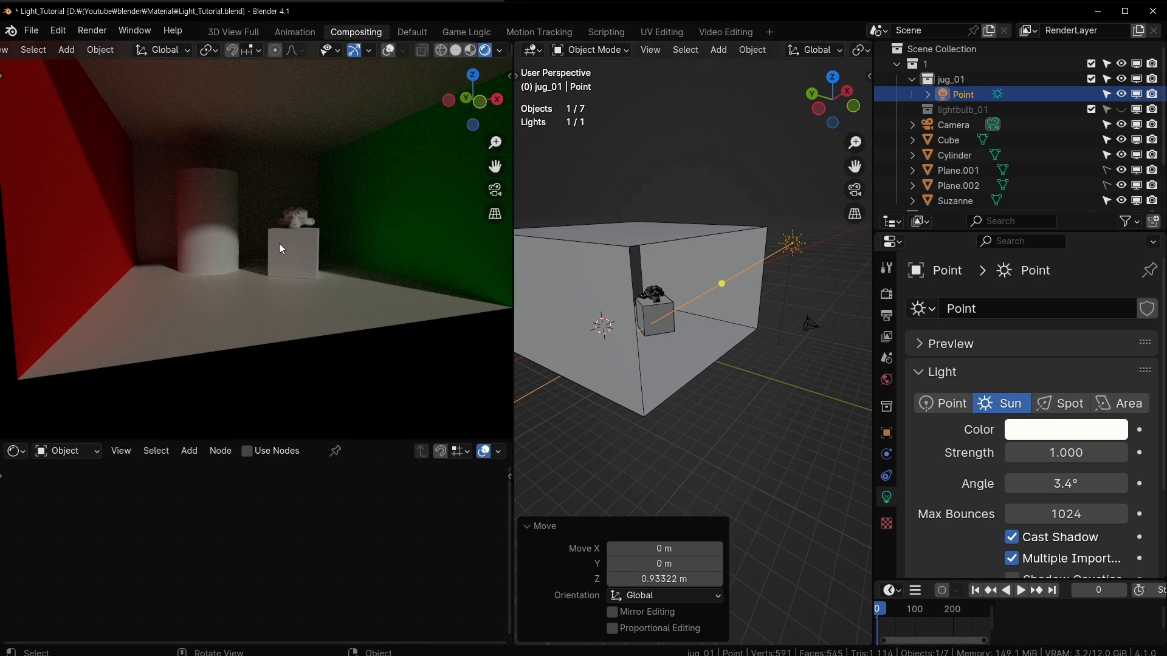
Set the sun's strength to 2 and its angle to about 1.06° for sharper shadows
middle_click_drag(340, 250, 370, 286)
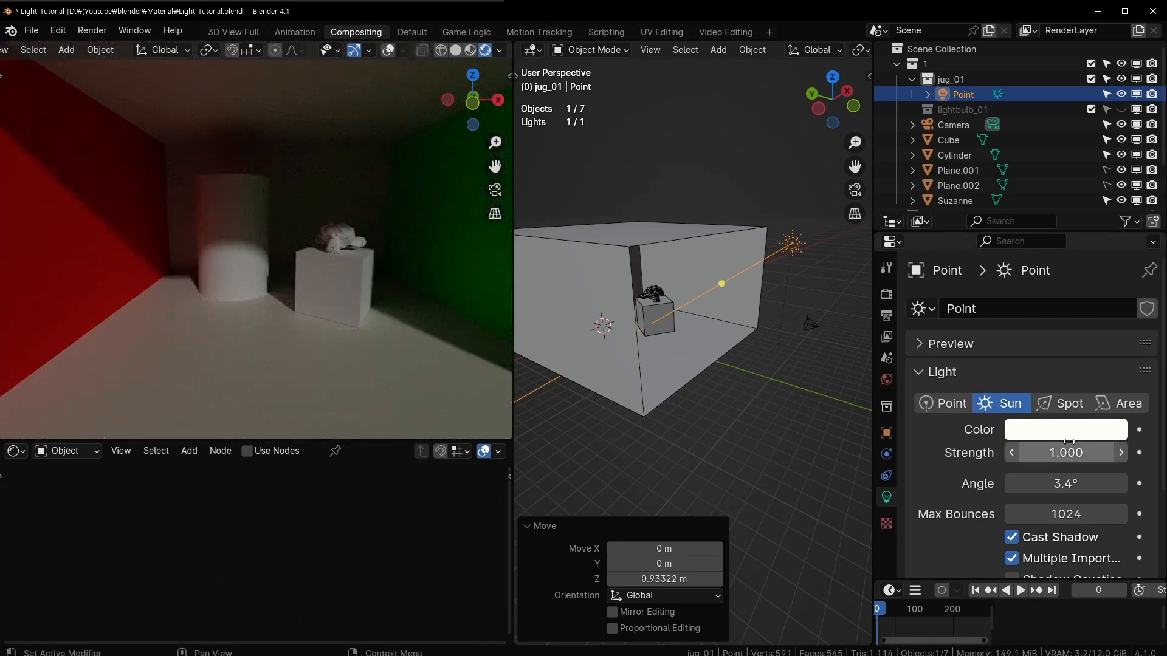
left_click_drag(1047, 484, 1023, 483)
middle_click_drag(772, 374, 760, 375)
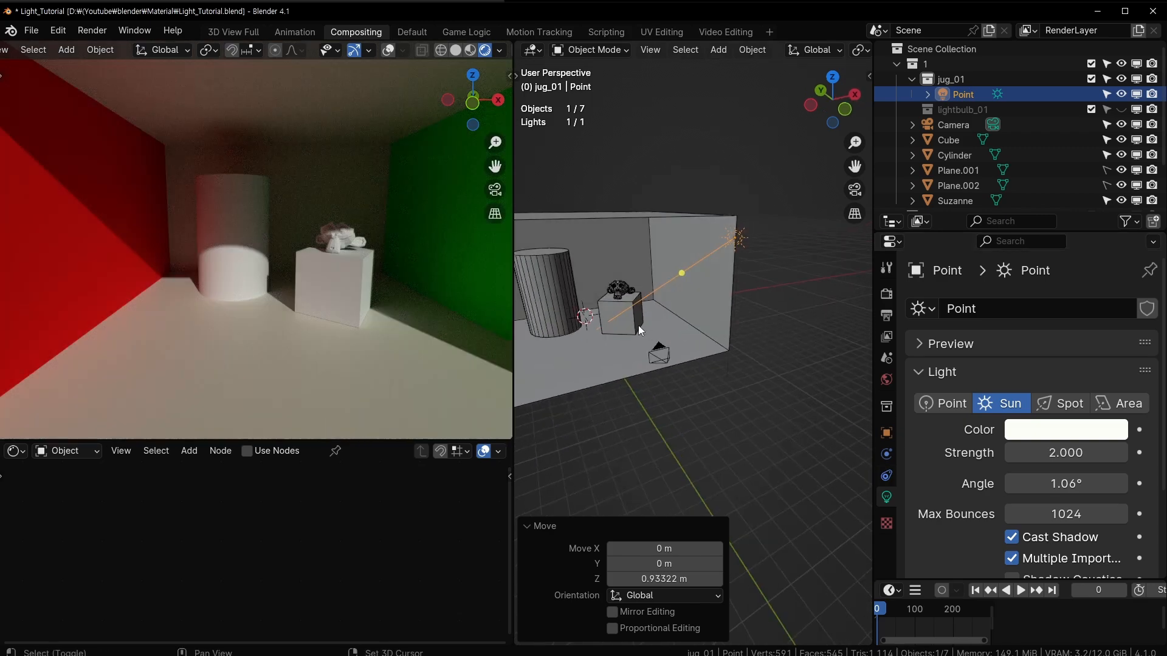
Move the sun into the room by about -2.87 m on X, 0.84 m on Y and -0.84 m on Z
middle_click_drag(638, 326, 708, 342, "shift")
middle_click_drag(696, 273, 647, 307, "shift")
scroll(676, 288, "up", 2)
key("g")
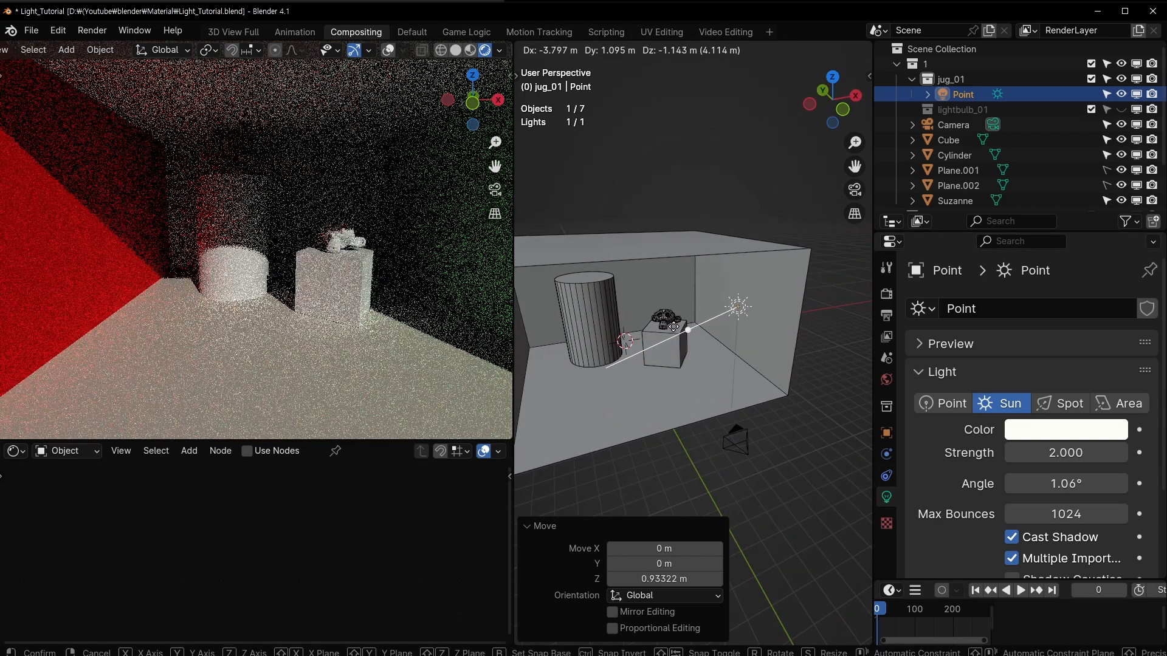
left_click(694, 319)
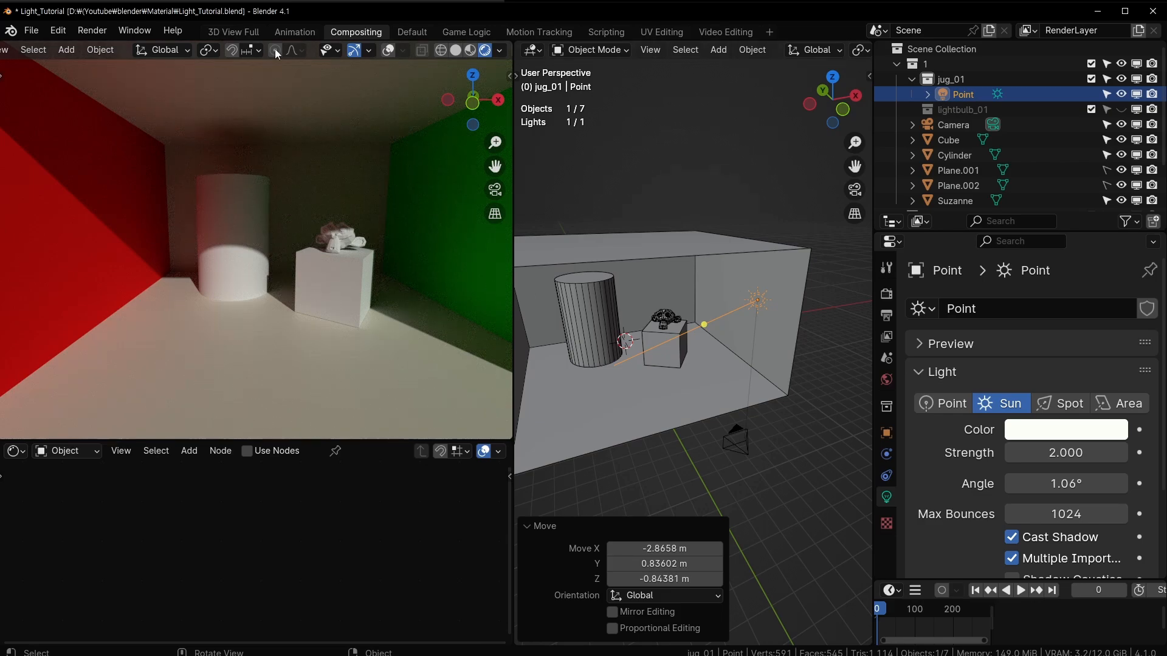
Examine the sunlit room from several angles in the rendered view and select the camera
middle_click_drag(352, 292, 307, 302)
middle_click_drag(394, 275, 168, 278)
left_click(605, 331)
left_click(740, 446)
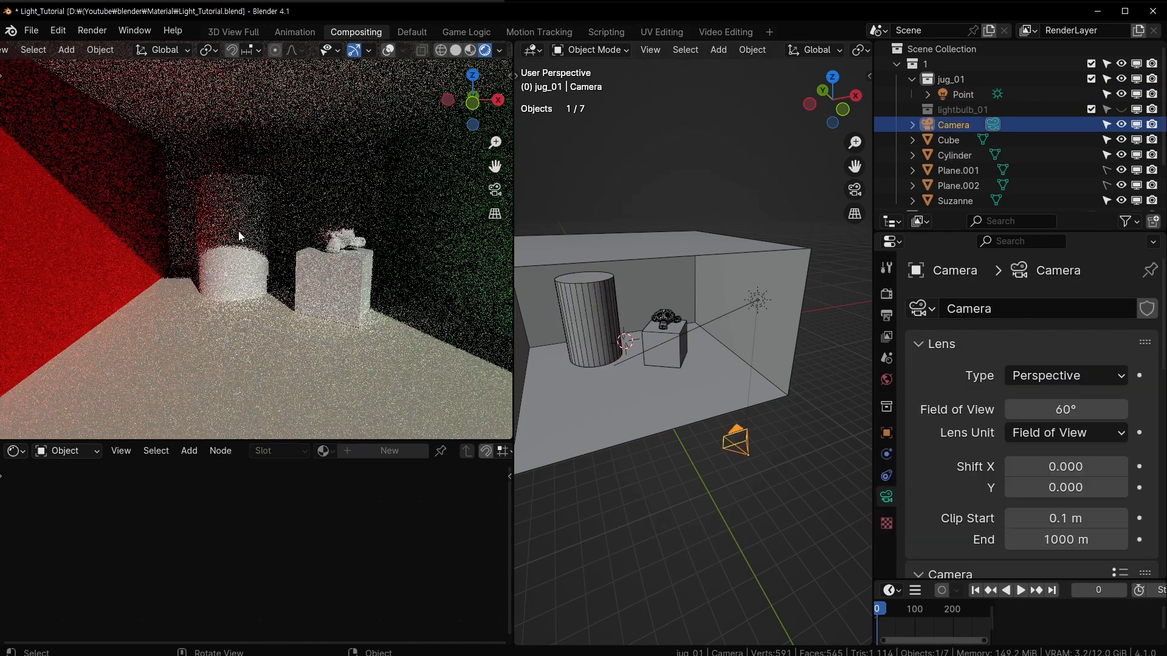
key("KP_0")
middle_click_drag(239, 231, 328, 266)
Select the cube and frame it together with the cylinder in the rendered view
left_click(293, 260)
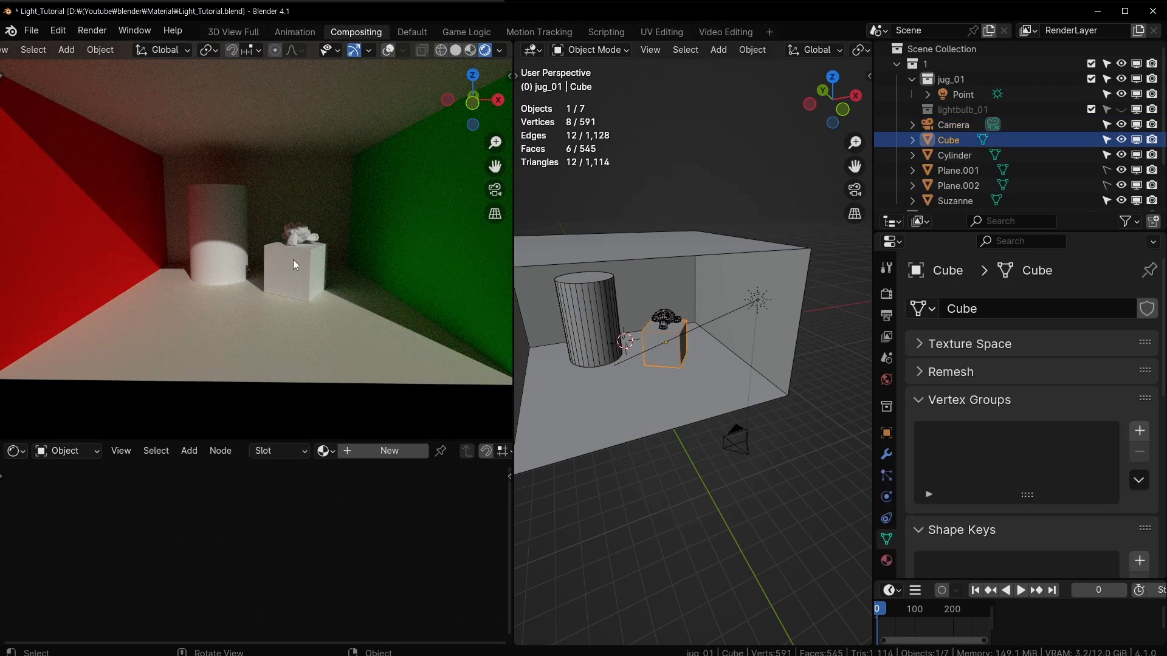
key("KP_Decimal")
scroll(292, 260, "down", 7)
scroll(293, 260, "up", 1)
middle_click_drag(307, 261, 389, 326, "shift")
Bring up the render settings for Light Paths with the Max Bounces values
left_click(886, 315)
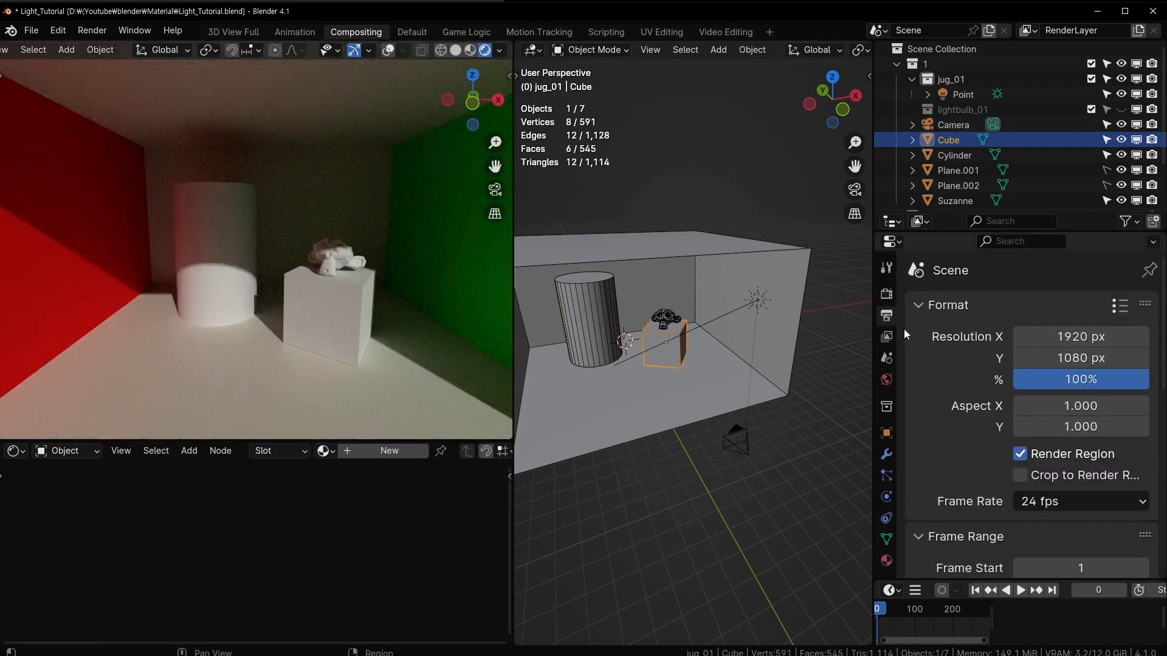
left_click(886, 294)
scroll(979, 341, "down", 6)
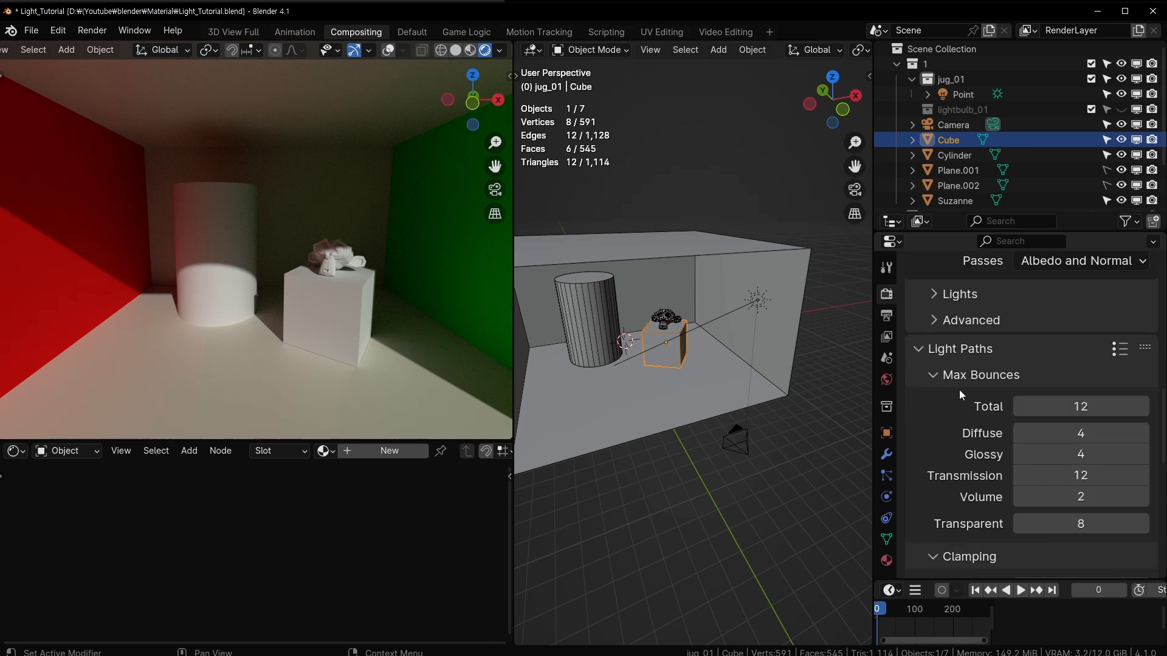
Set the Total max bounces to 1 in the Light Paths settings
scroll(959, 388, "down", 1)
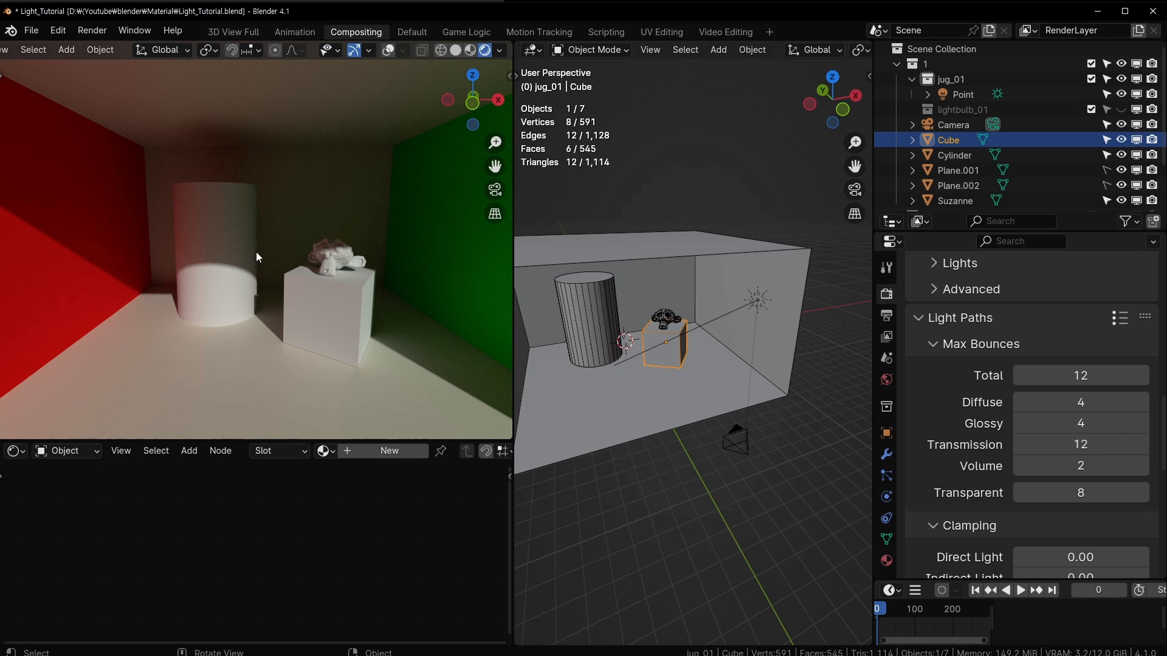
middle_click_drag(720, 355, 717, 354)
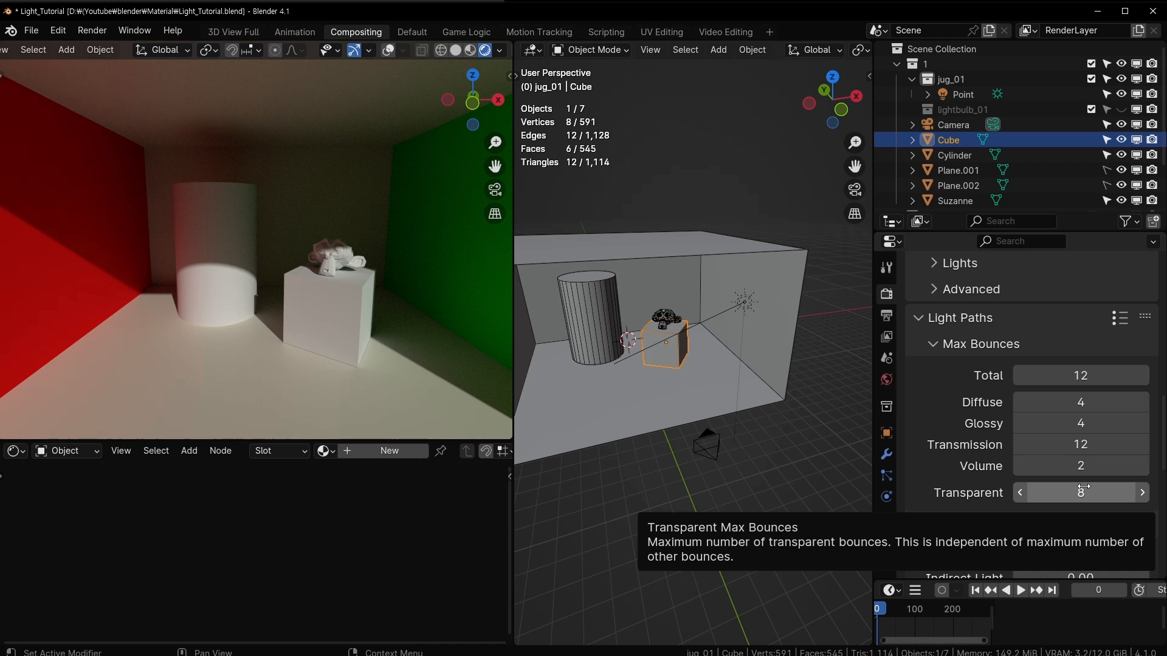
mouse_move(718, 385)
middle_mouse_down()
mouse_move(703, 376)
mouse_move(737, 379)
middle_mouse_up()
scroll(705, 376, "up", 2)
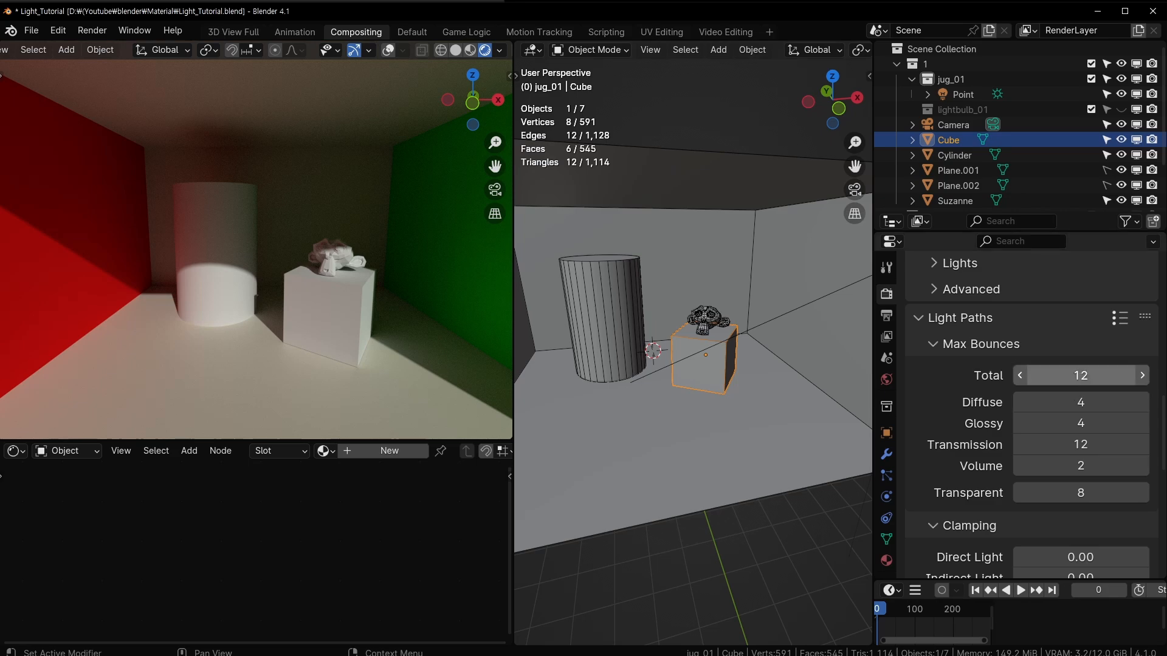
left_click(1080, 374)
type("1")
key("Return")
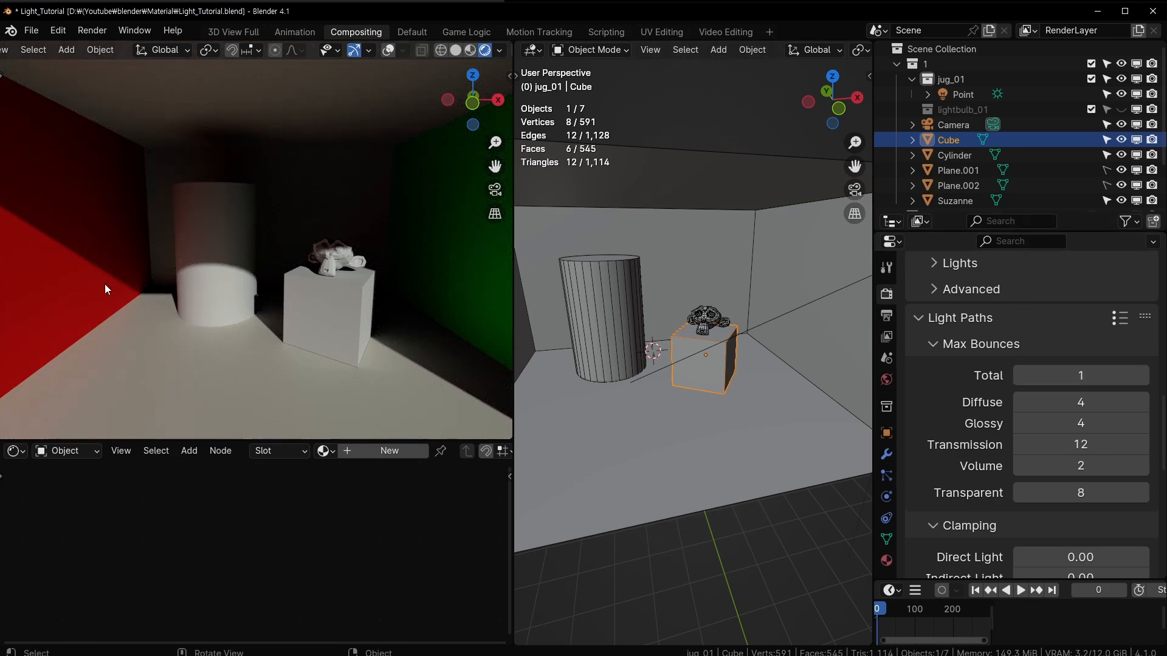
Set the Total max bounces to 0 to remove all bounced light from the render
left_click(1077, 373)
type("0")
key("Return")
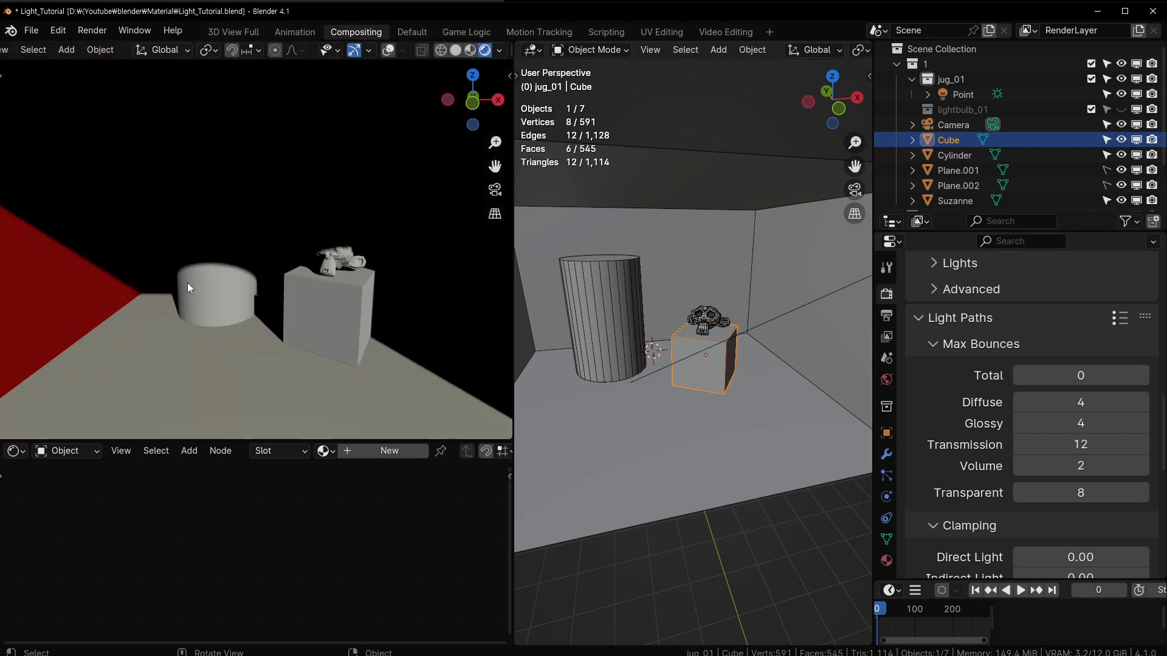
Set the Total max bounces to 1 and the Diffuse bounces to 0
left_click(1069, 375)
type("1")
key("Return")
left_click(1081, 401)
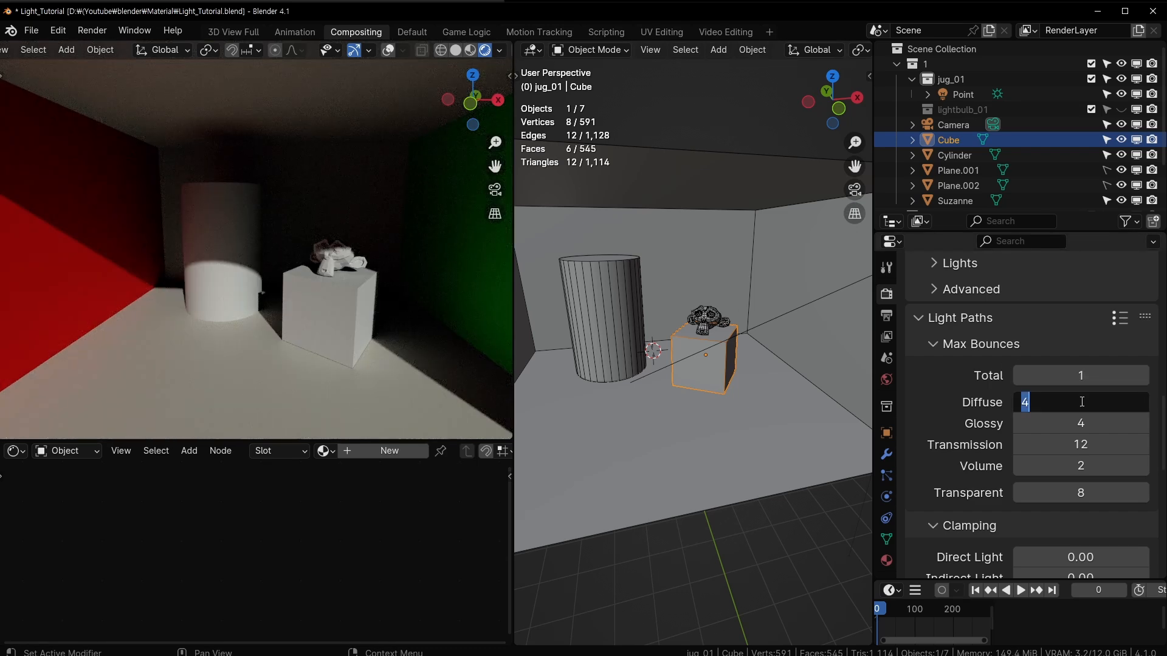
type("0")
key("Return")
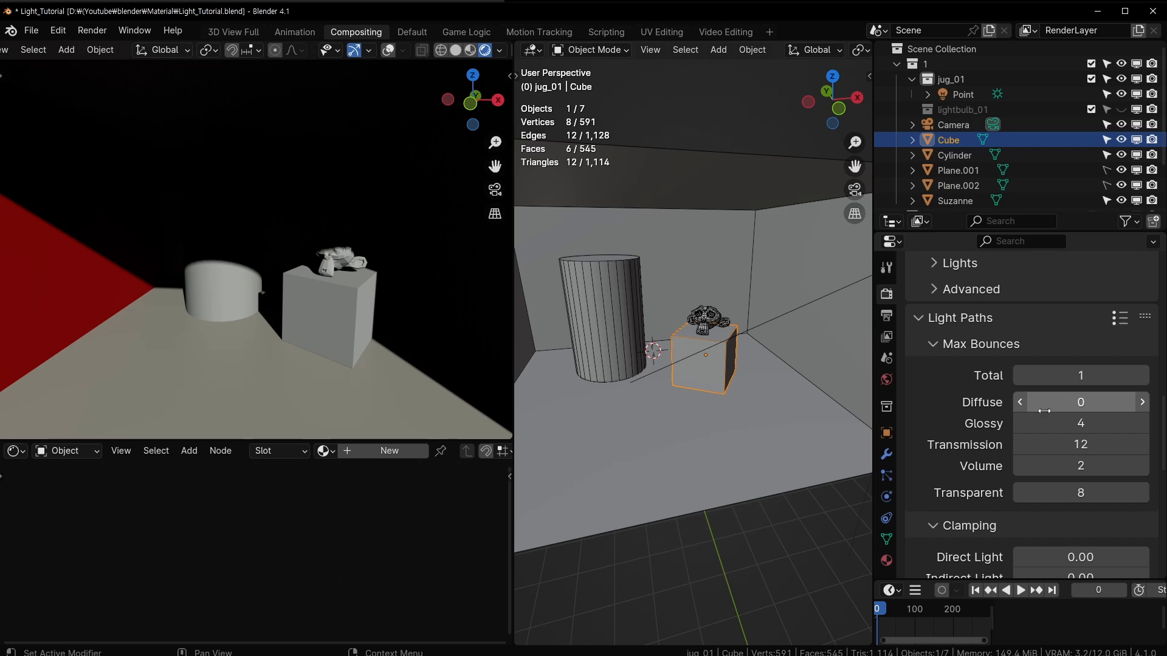
Set the Total max bounces to 12 and the Diffuse bounces to 1
left_click(1080, 371)
type("12")
key("Return")
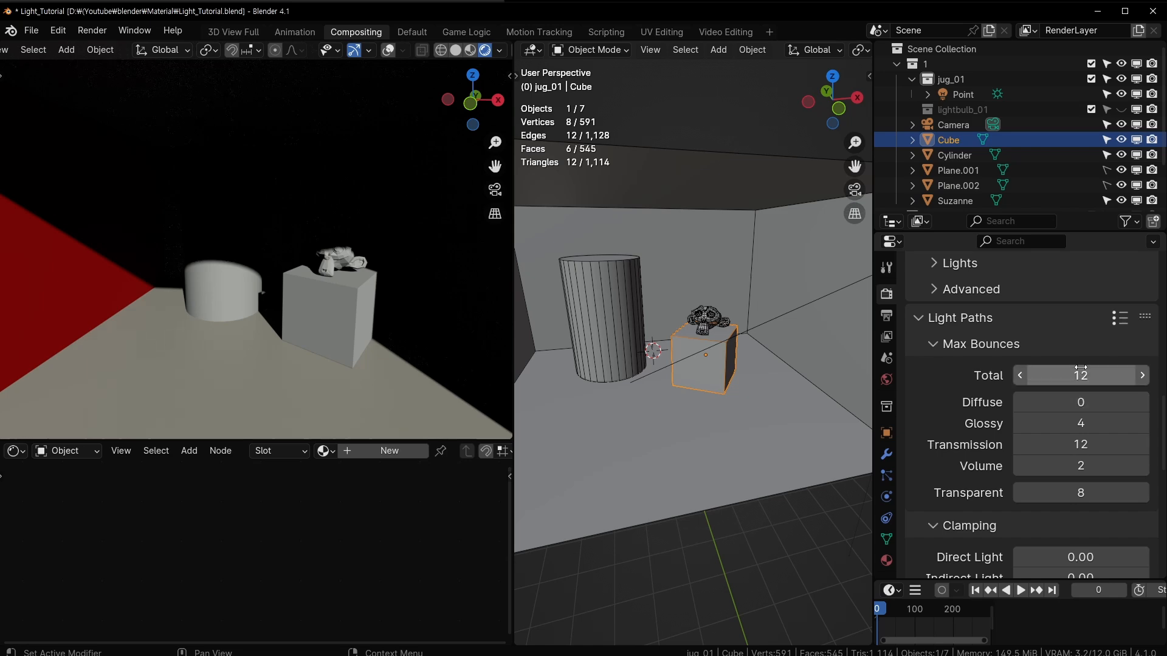
left_click(1091, 400)
type("1")
key("Return")
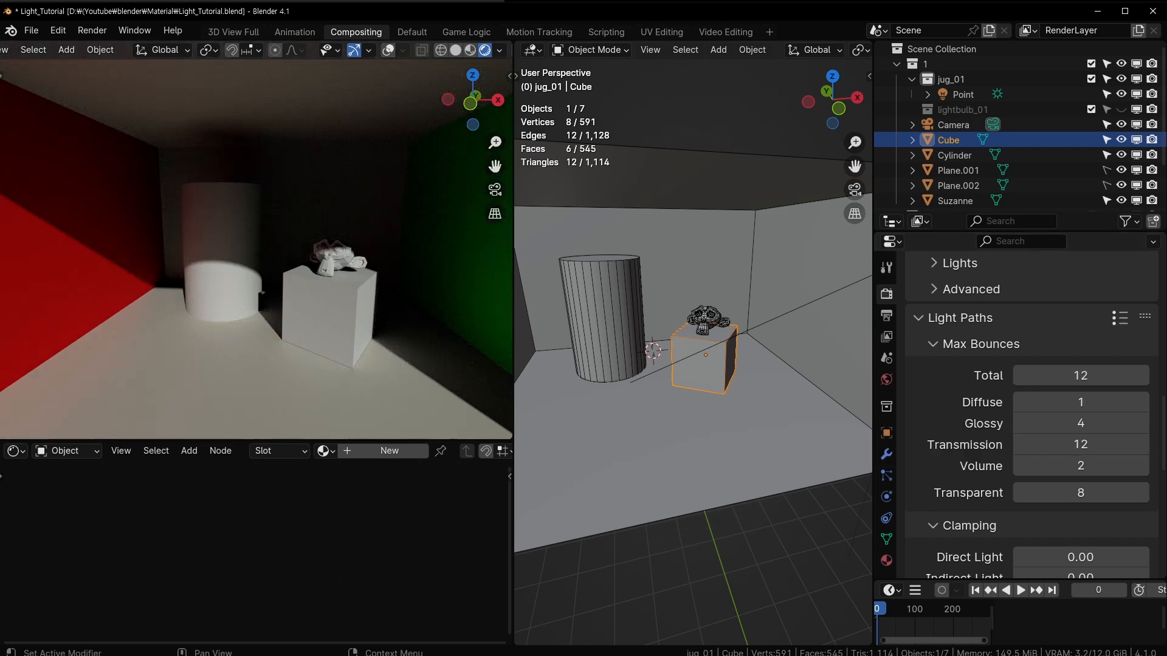
Set the Diffuse bounces to 4 in the Max Bounces settings
left_click(1088, 399)
type("4")
key("Return")
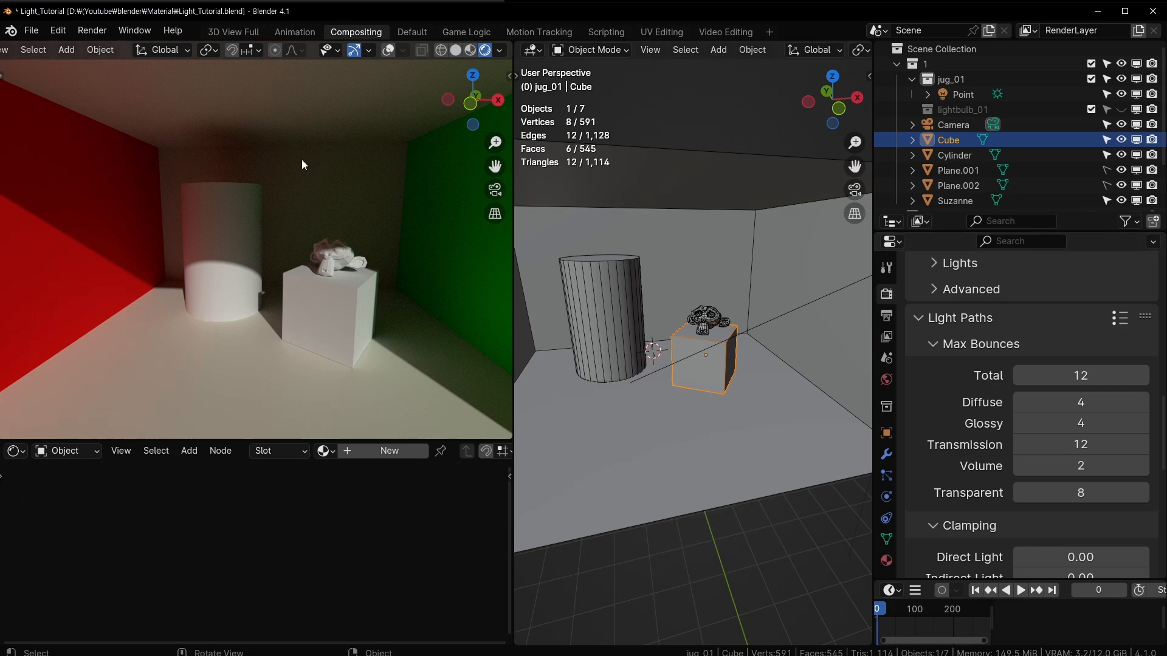
Try a lower Glossy bounce value and return it to 4
left_click(1020, 429)
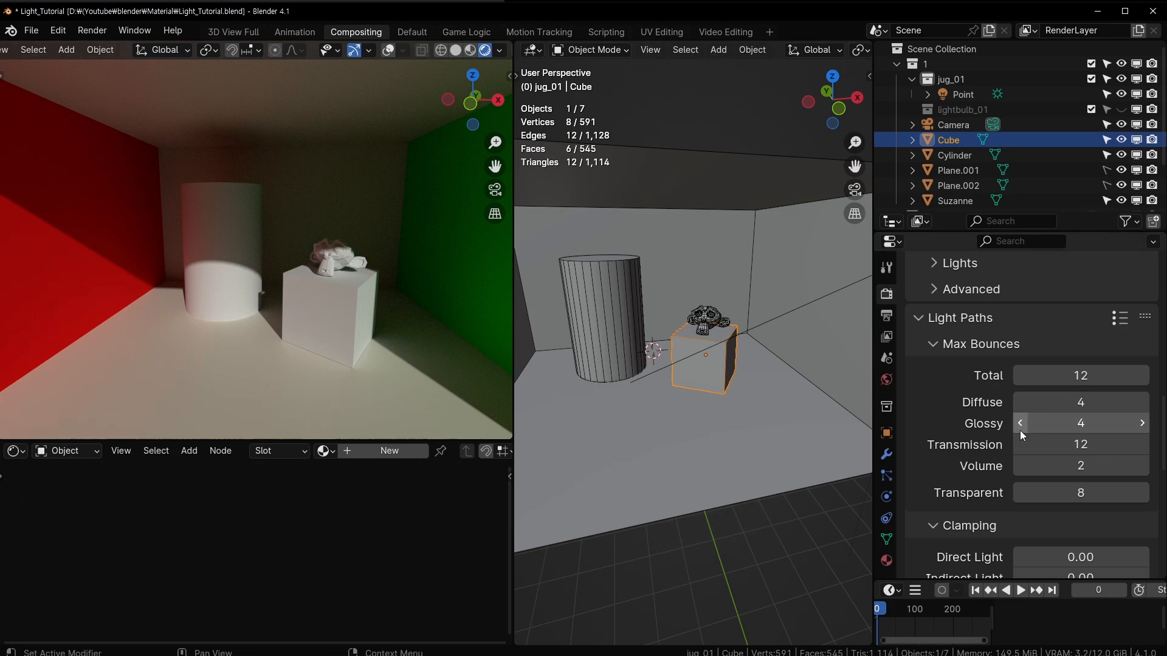
type("1")
key("Return")
left_click(1144, 426)
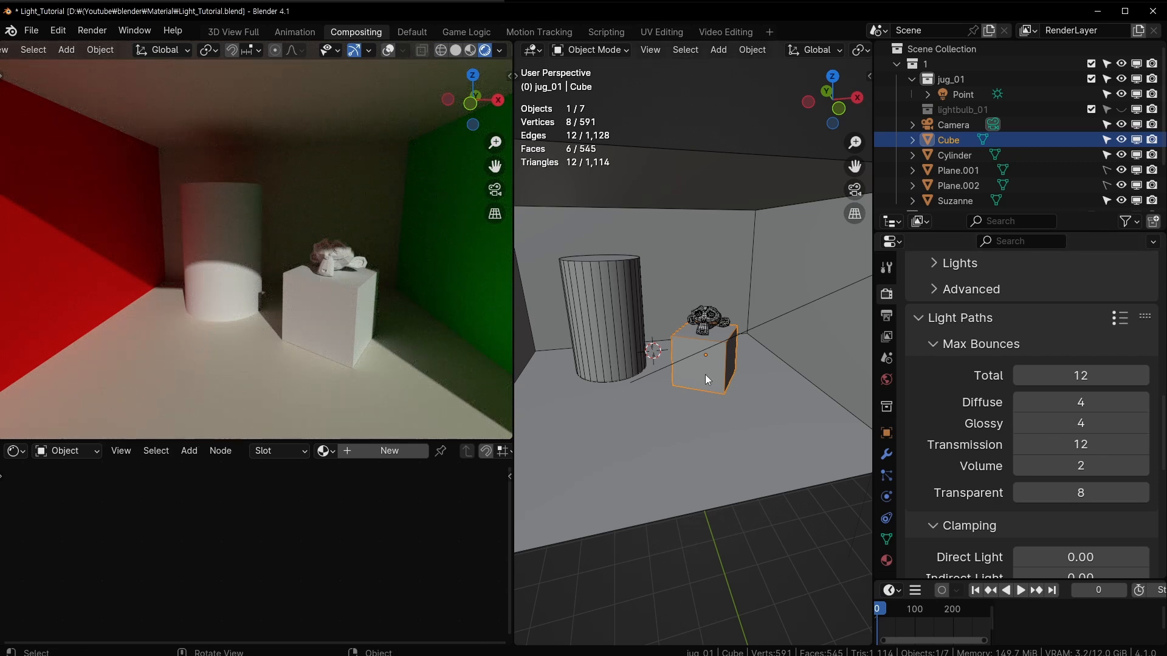
Lower the Diffuse bounces through 2 to 1 and inspect the rendered room from slightly different angles
middle_click_drag(705, 374, 632, 348)
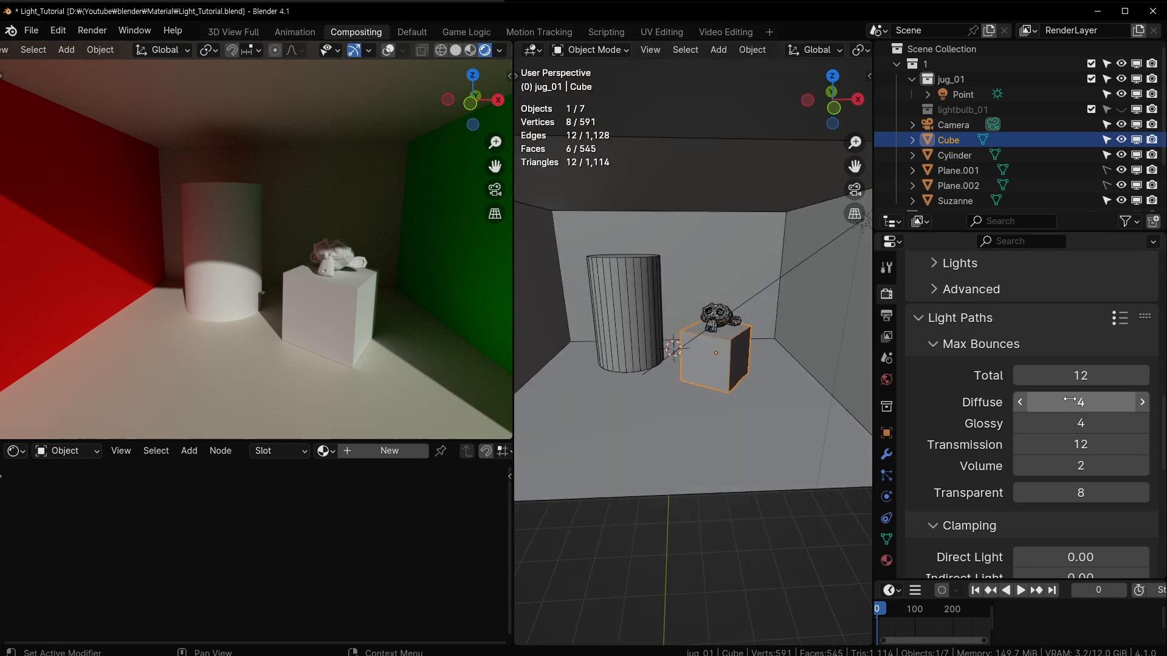
left_click(1016, 404)
left_click(1016, 404)
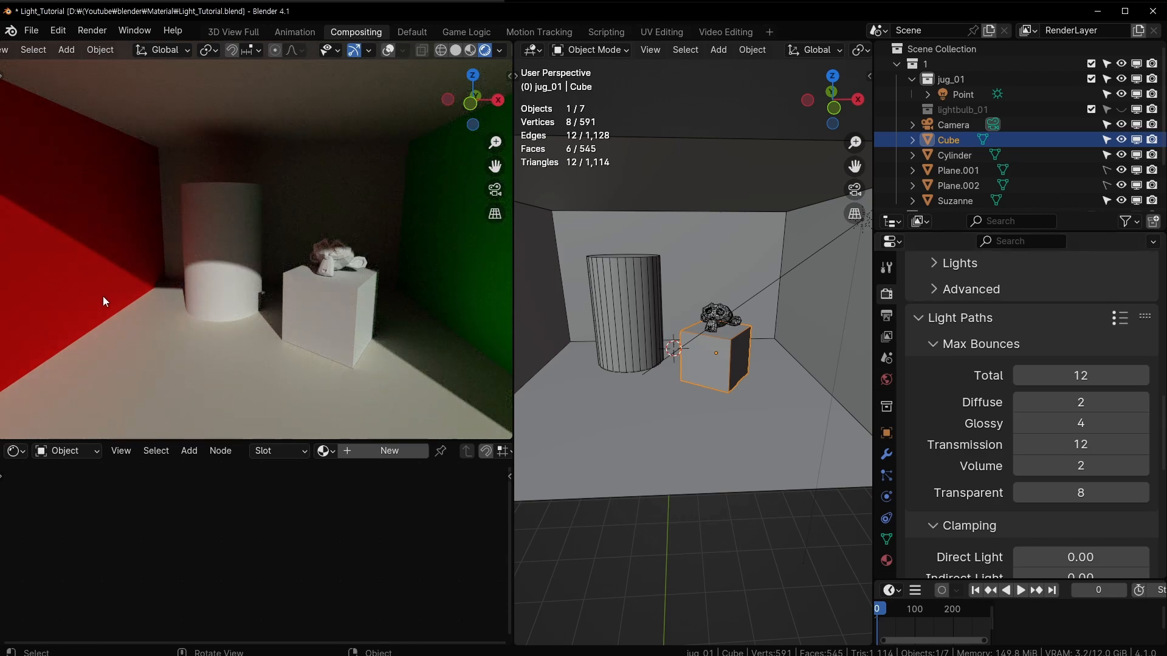
left_click(1017, 403)
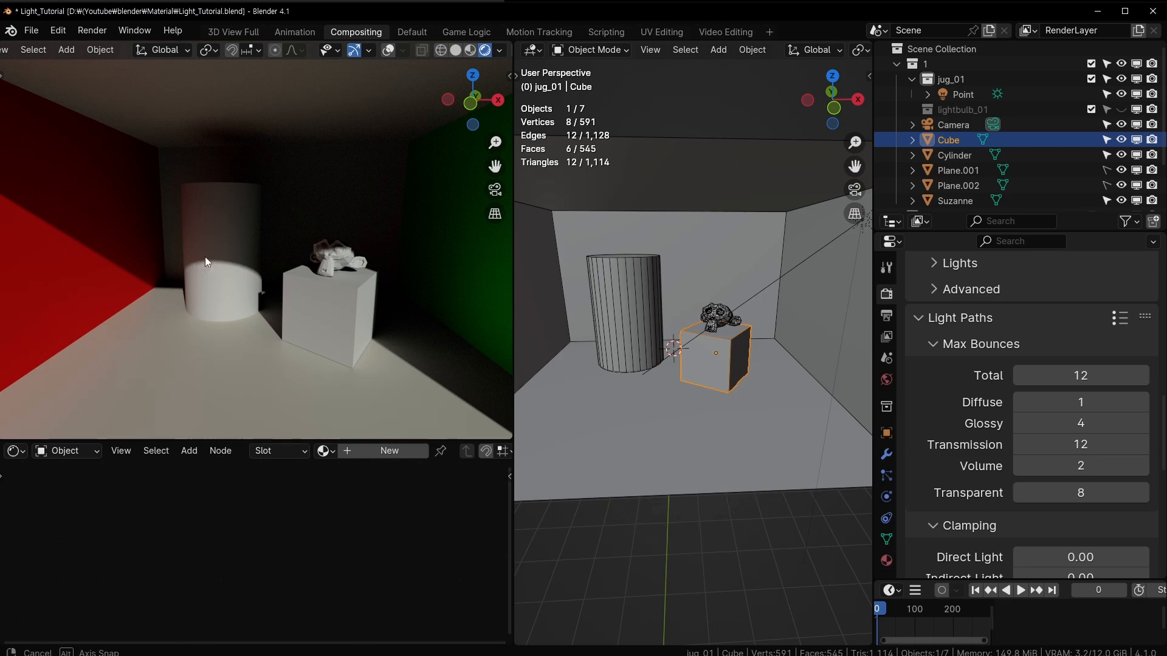
middle_click_drag(206, 258, 227, 278)
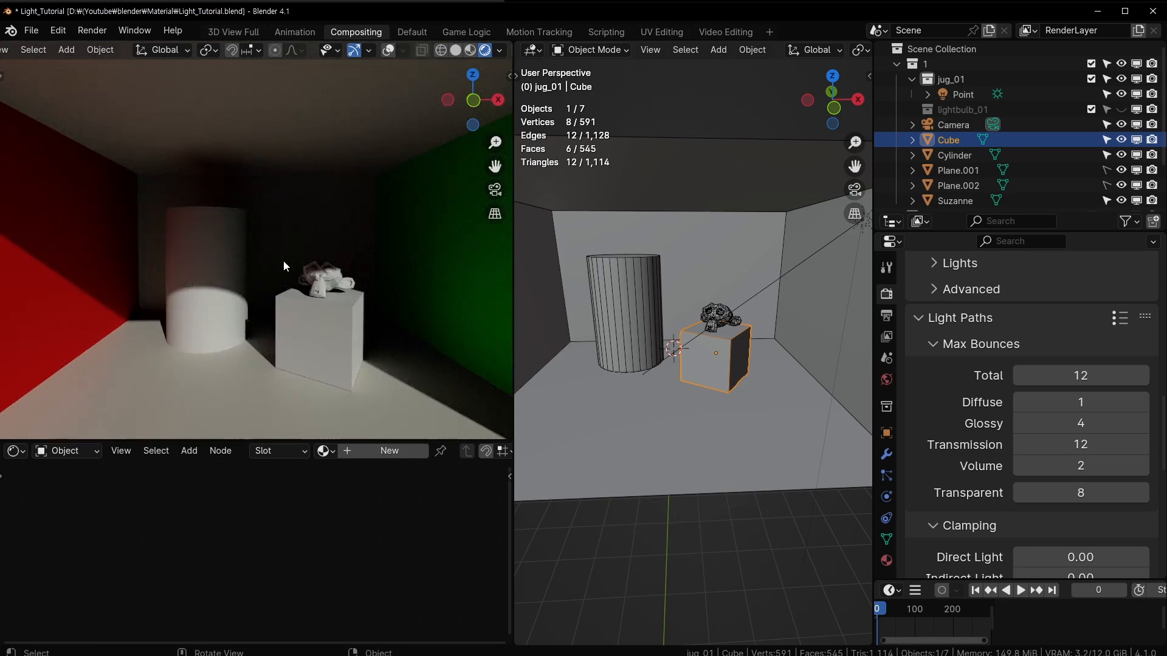
middle_click_drag(283, 261, 286, 274)
middle_click_drag(207, 244, 185, 231)
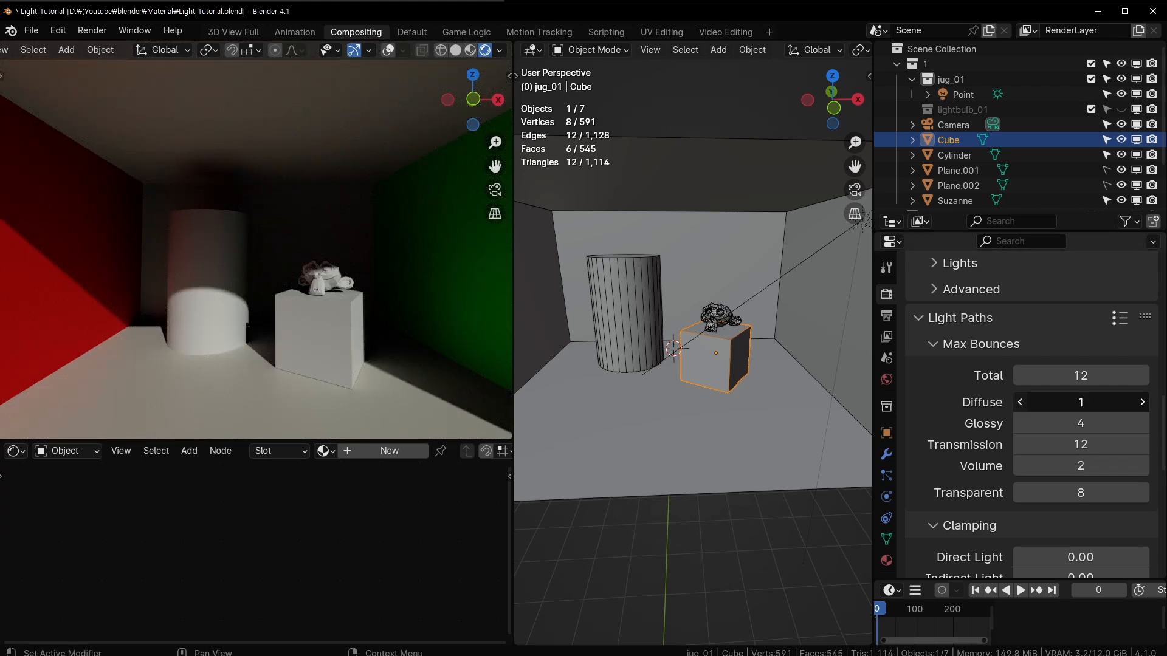
Lower the Diffuse bounces to 0 and inspect the rendered cube and cylinder
left_click(1017, 402)
middle_click_drag(282, 294, 299, 293)
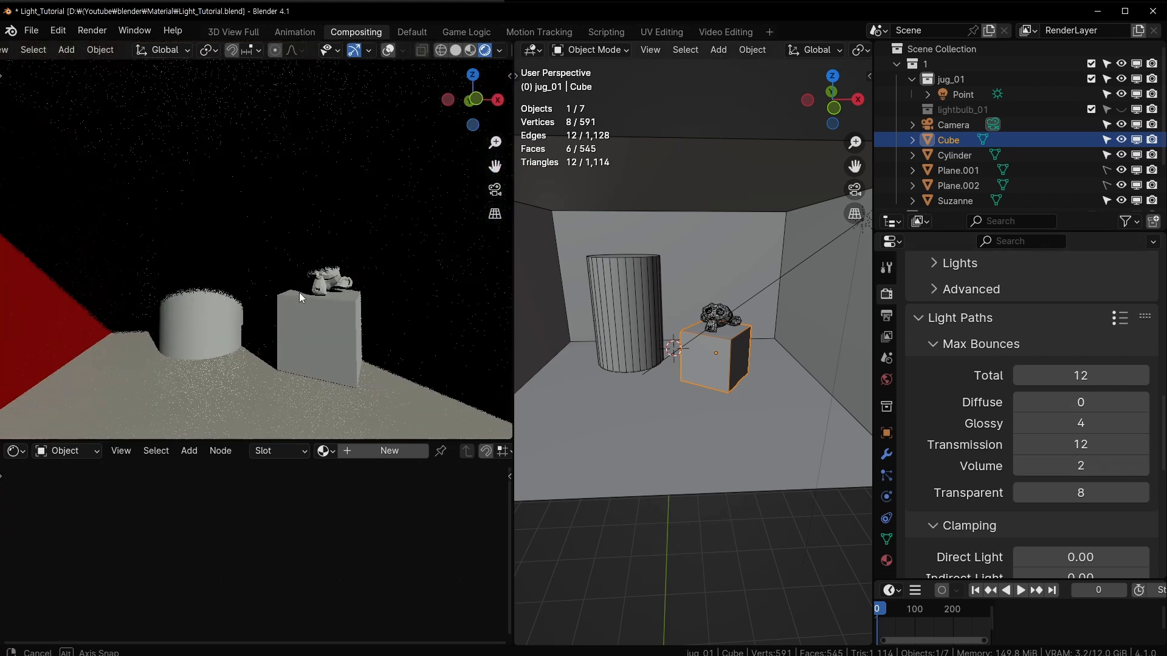
scroll(298, 293, "up", 4)
scroll(292, 303, "down", 3)
scroll(328, 299, "down", 1)
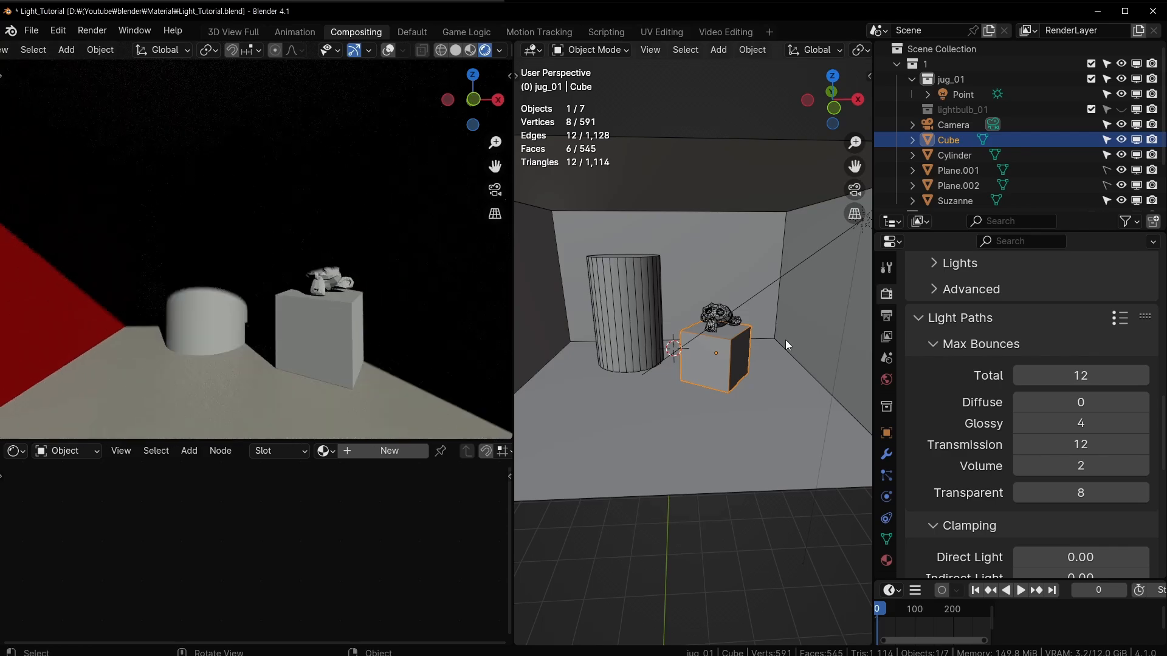
Raise the Diffuse bounces one at a time from 0 up to 13
left_click(1142, 402)
left_click(1142, 403)
left_click(1142, 402)
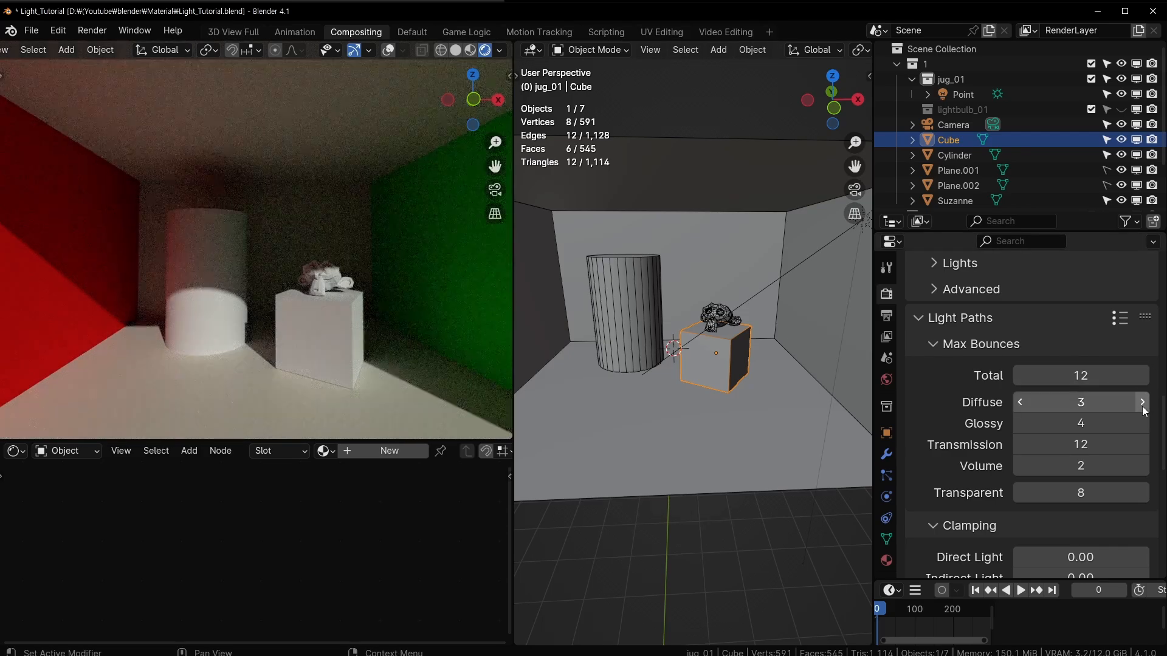
left_click(1142, 408)
left_click(1143, 408)
left_click(1143, 408)
left_click(1143, 408)
left_click(1143, 407)
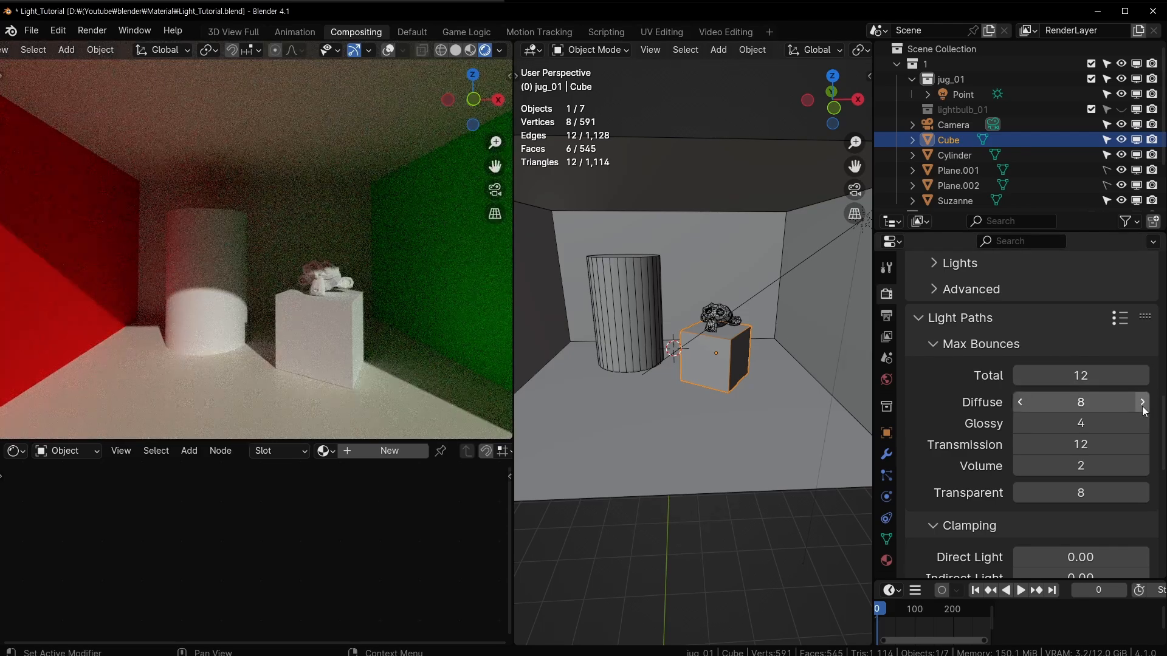
left_click(1143, 403)
left_click(1143, 402)
left_click(1142, 402)
left_click(1143, 402)
left_click(1143, 402)
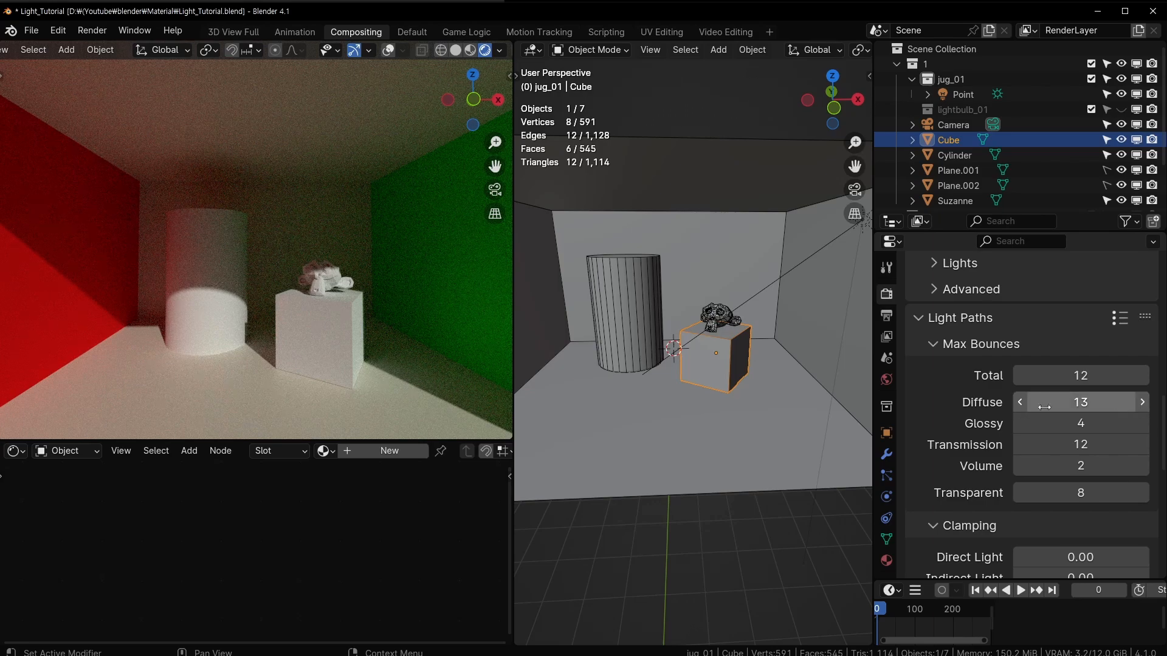
Lower the Diffuse bounces one at a time to 9 and on to 7, comparing the rendered room
left_click(1020, 402)
left_click(1019, 402)
left_click(1020, 402)
left_click(1020, 403)
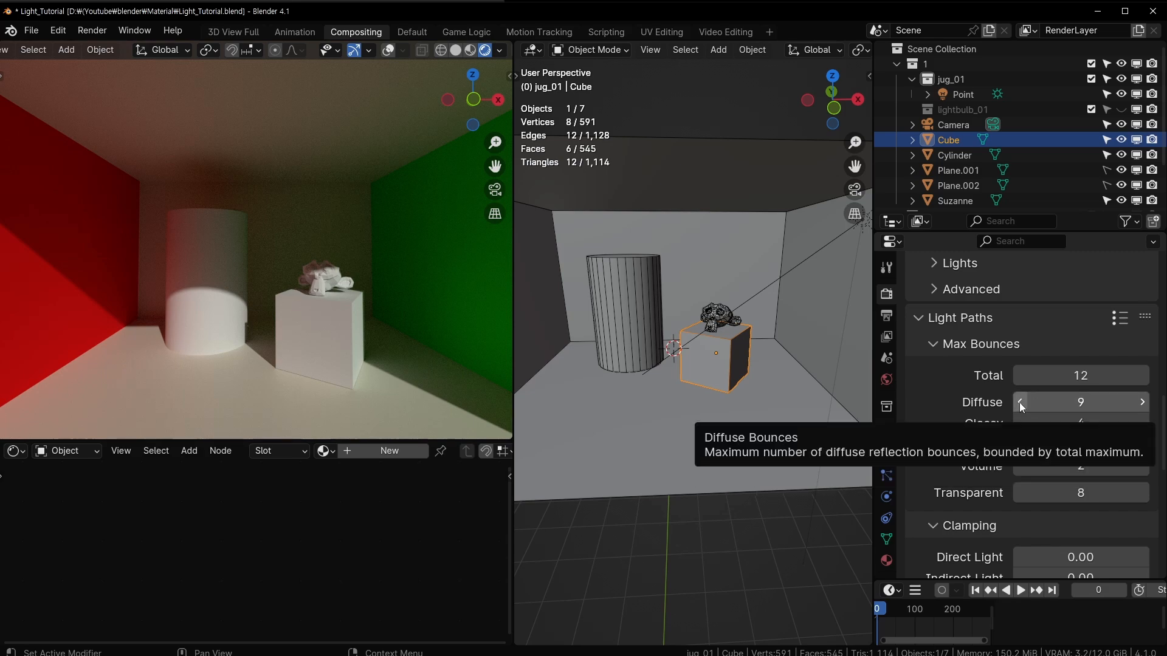
left_click(1019, 403)
left_click(1019, 403)
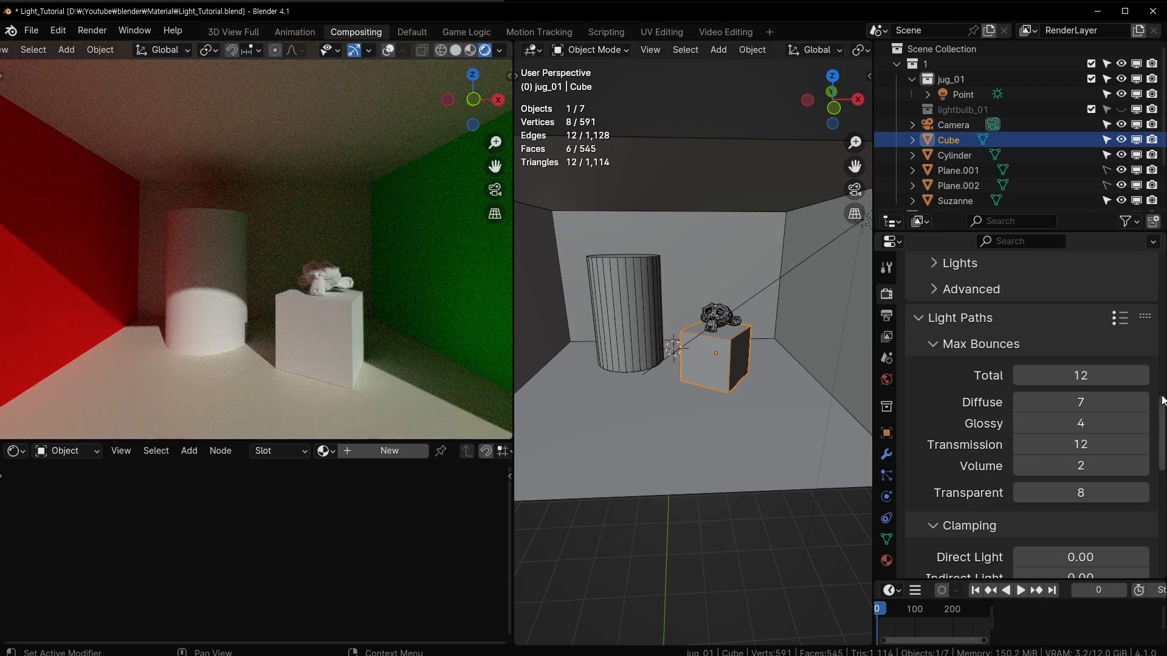
Raise the Diffuse bounces one at a time to 11
left_click(1143, 403)
left_click(1143, 402)
left_click(1143, 402)
left_click(1143, 402)
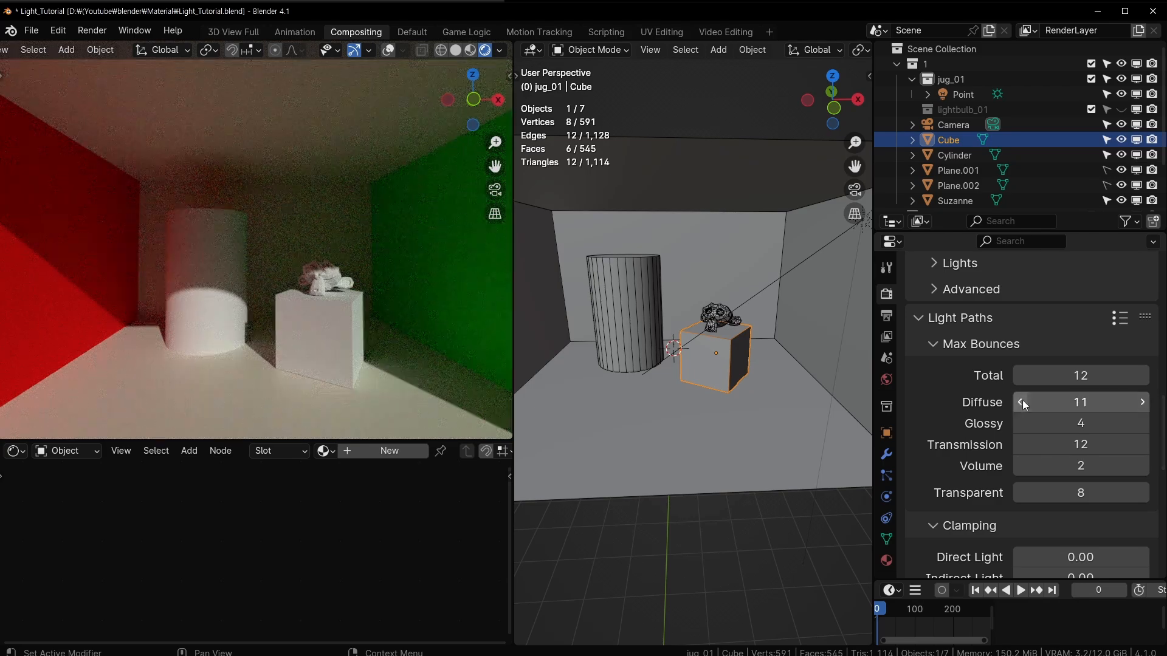
Set the Diffuse bounces back to 4
left_click(1023, 402)
left_click(1107, 403)
type("4")
key("Return")
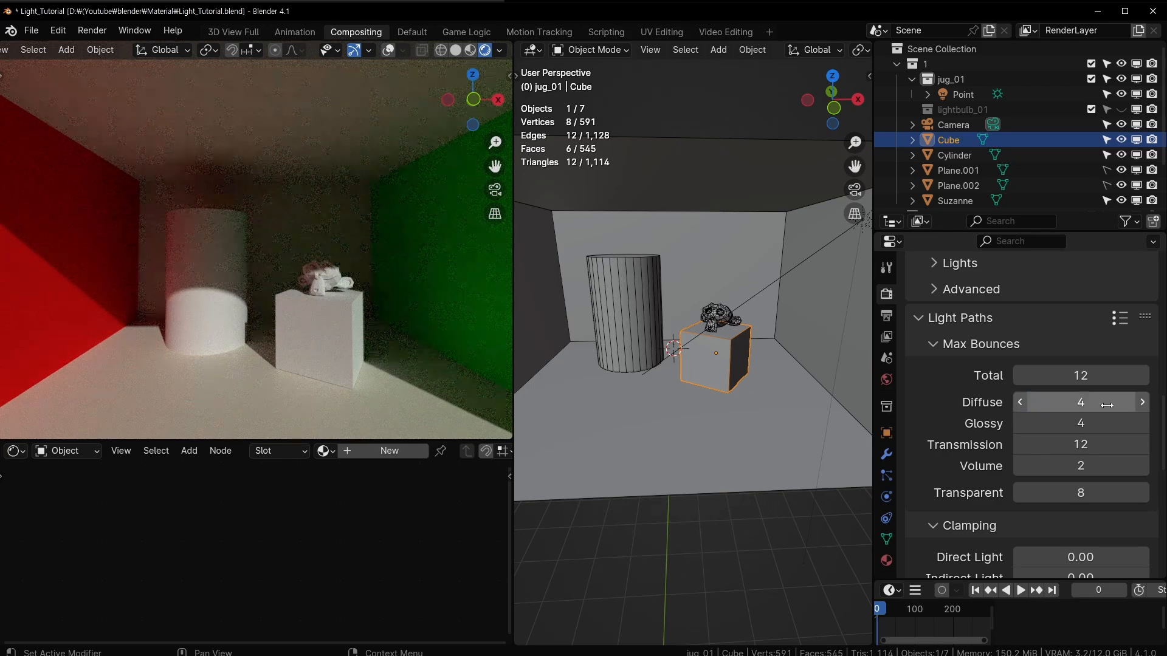
Set the Diffuse bounces to 10 for comparison in the rendered view
left_click(1081, 402)
type("10")
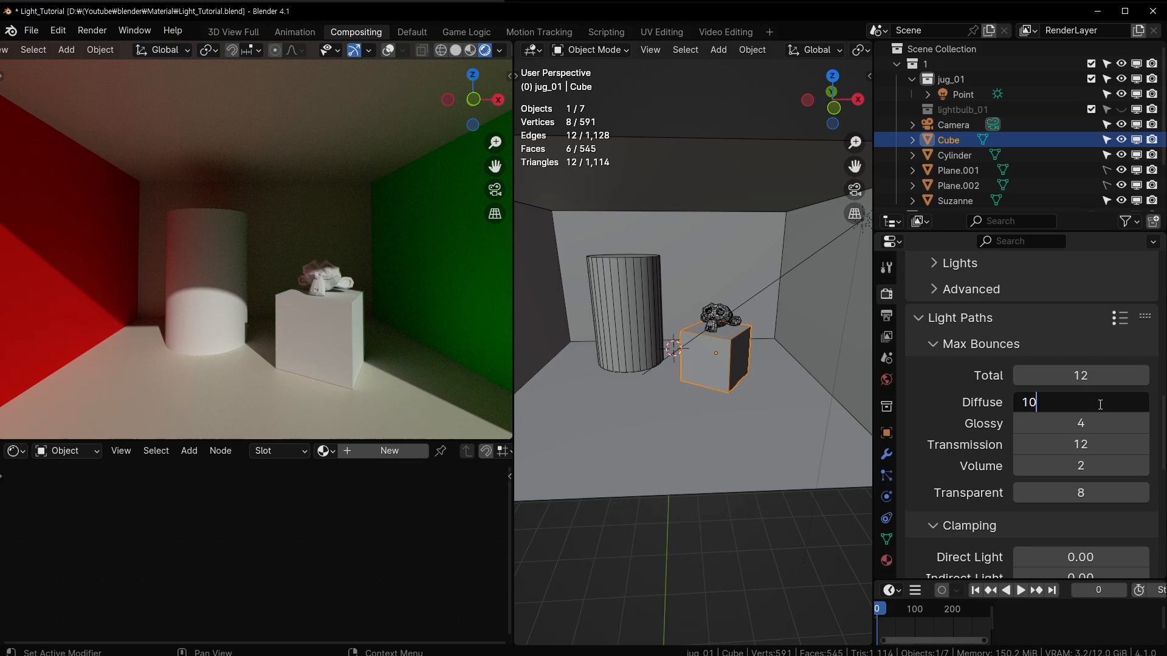
key("Return")
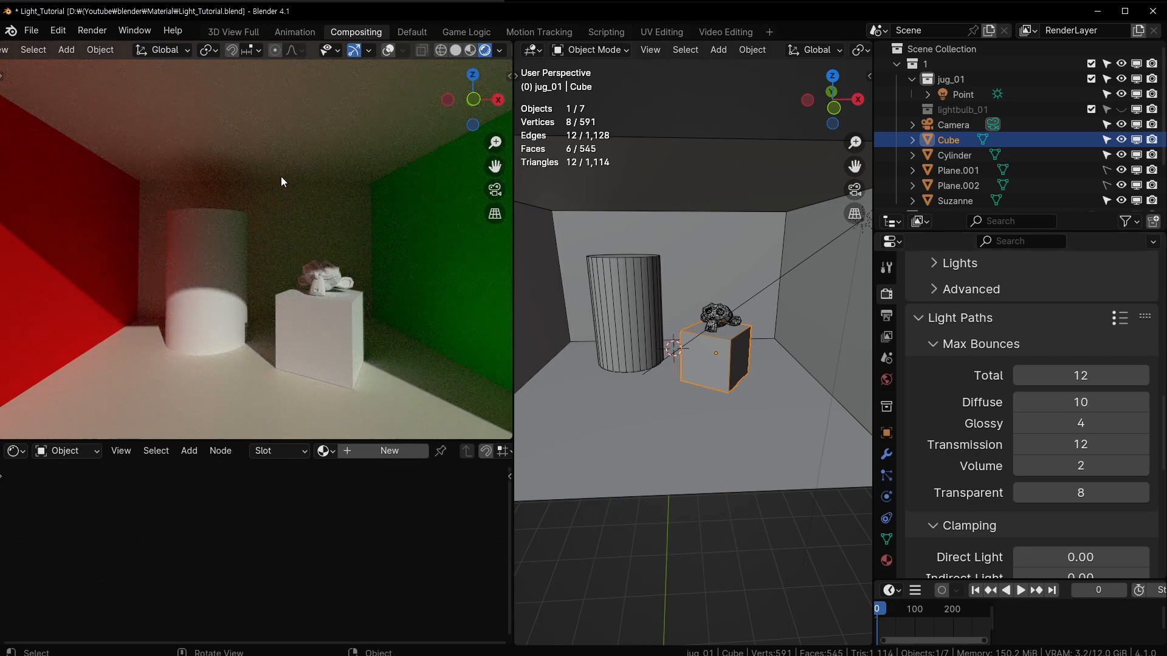
Return the Diffuse bounces to 4
left_click(1102, 406)
type("4")
key("Return")
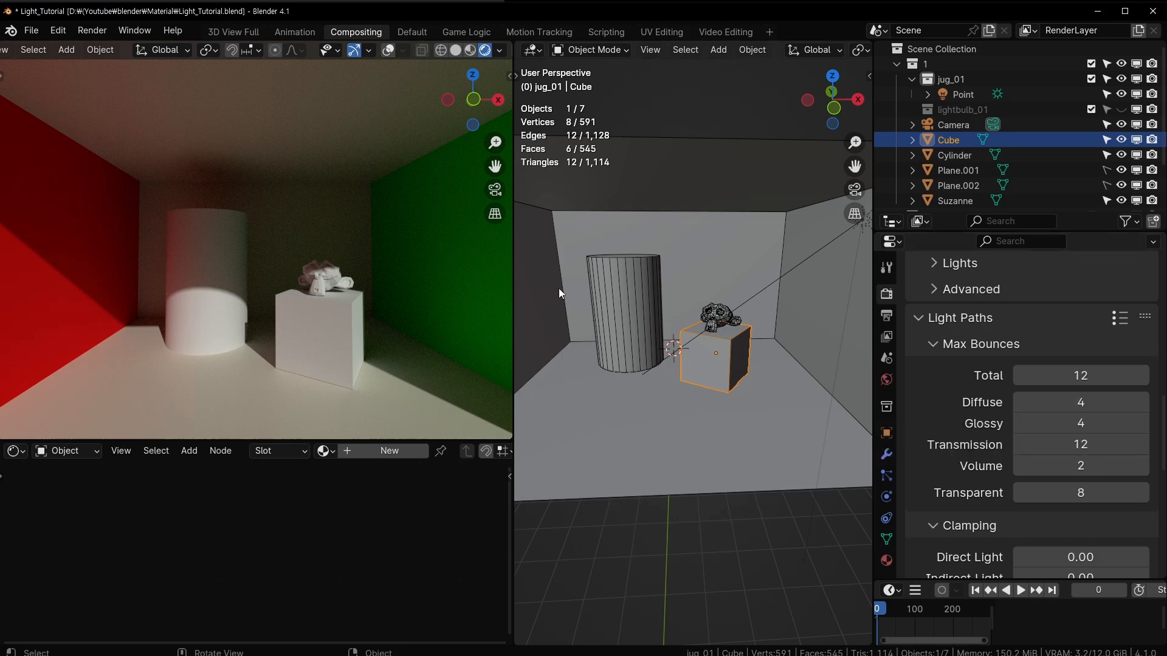
Set the Total max bounces to 5 and look over the room model from other angles
left_click(1054, 379)
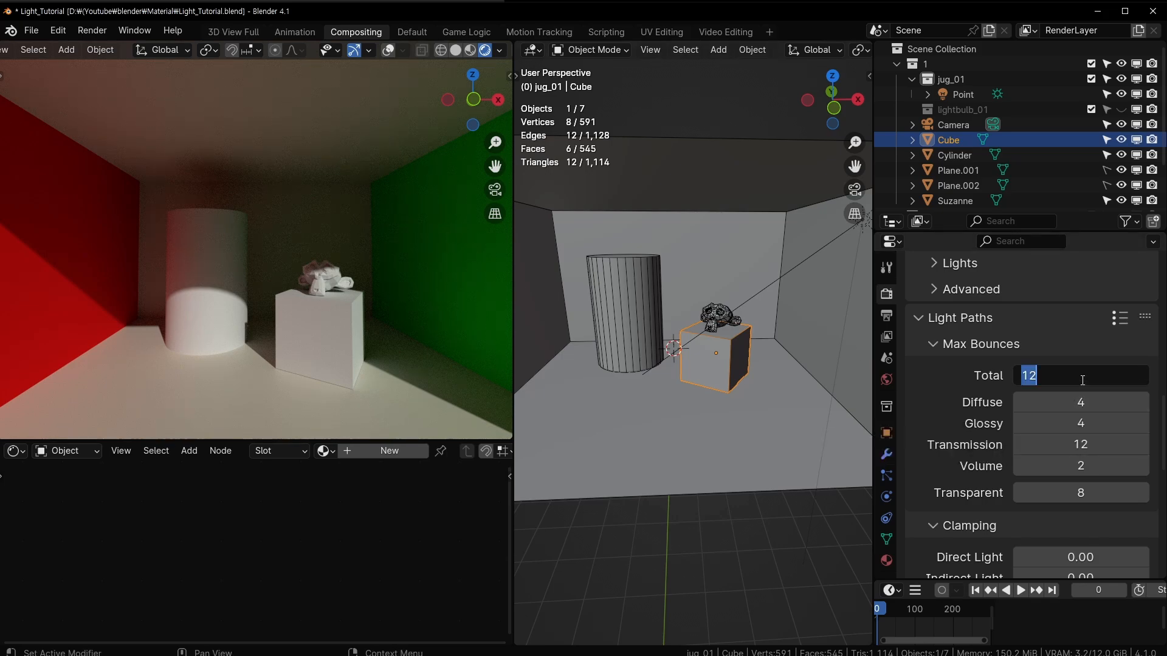
type("5")
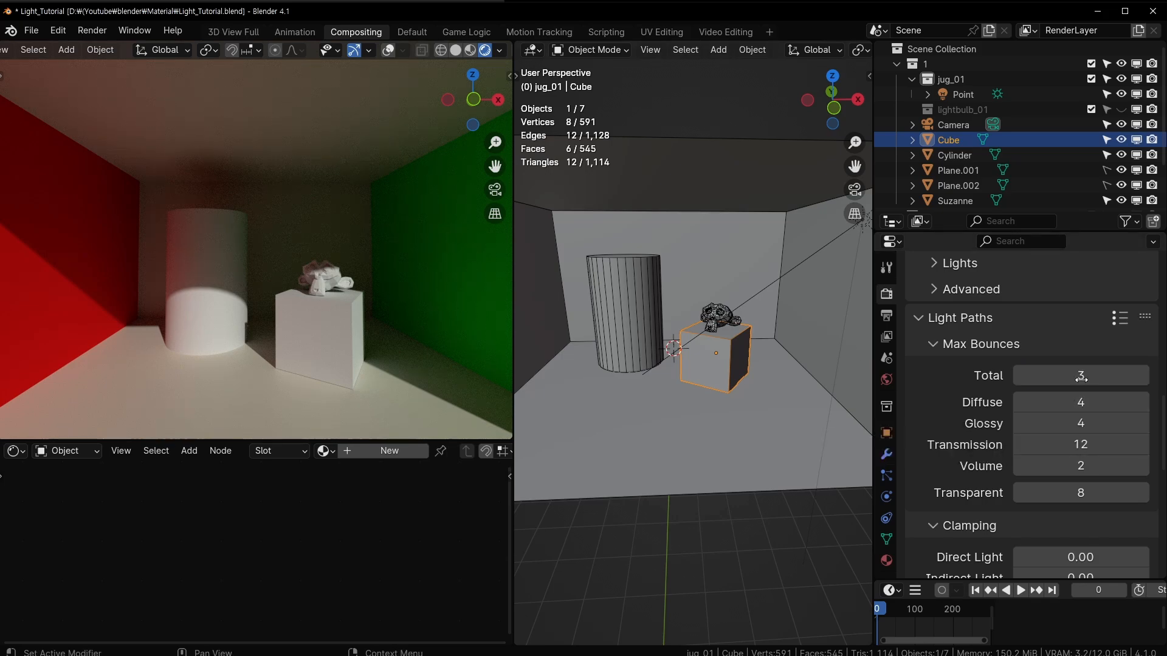
key("Return")
middle_click_drag(714, 315, 763, 340)
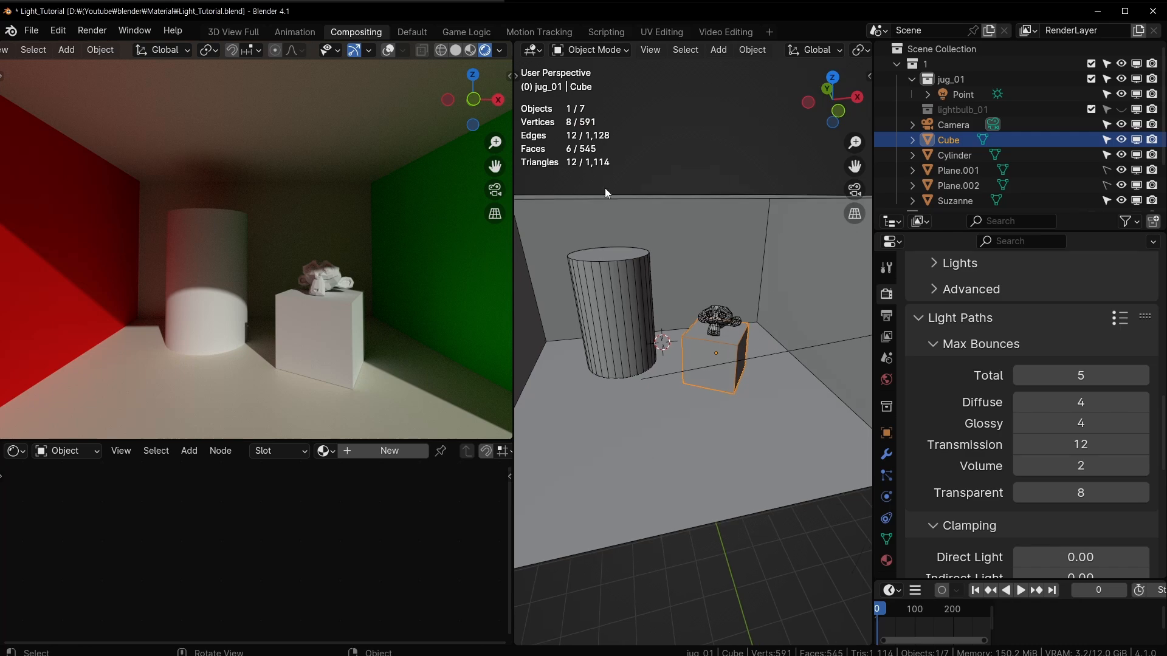
middle_click_drag(605, 193, 736, 327)
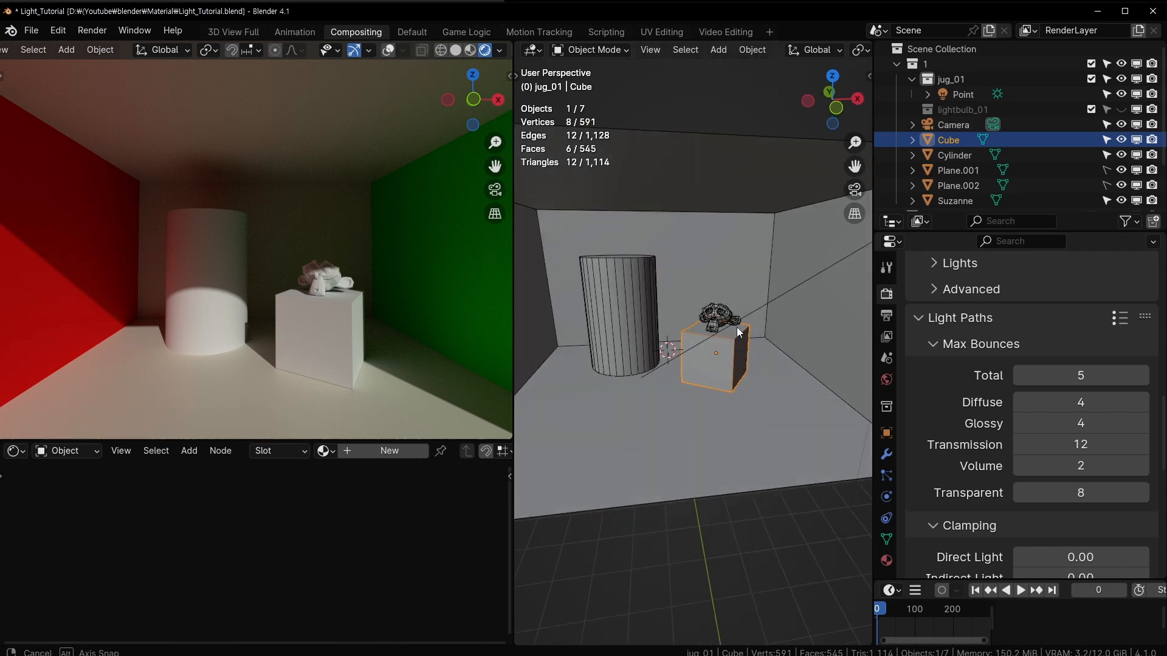
Set the Total max bounces to 12 and the Diffuse bounces to 2
left_click(1081, 375)
type("10")
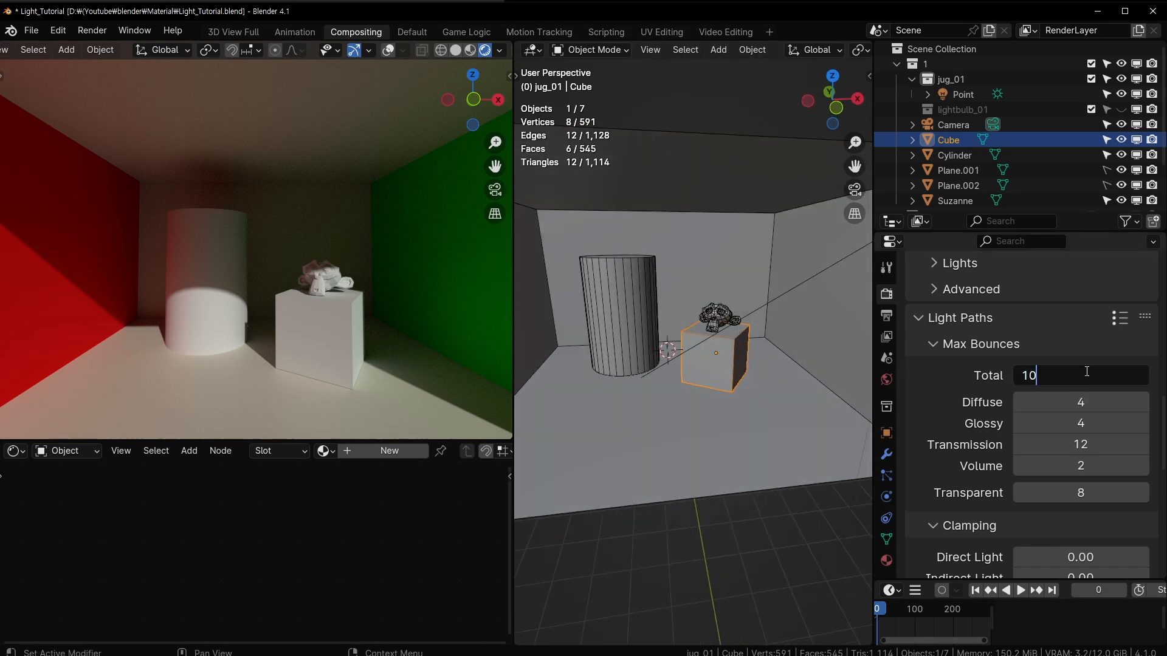
key("BackSpace")
type("2")
key("Return")
left_click(1057, 402)
type("2")
key("Return")
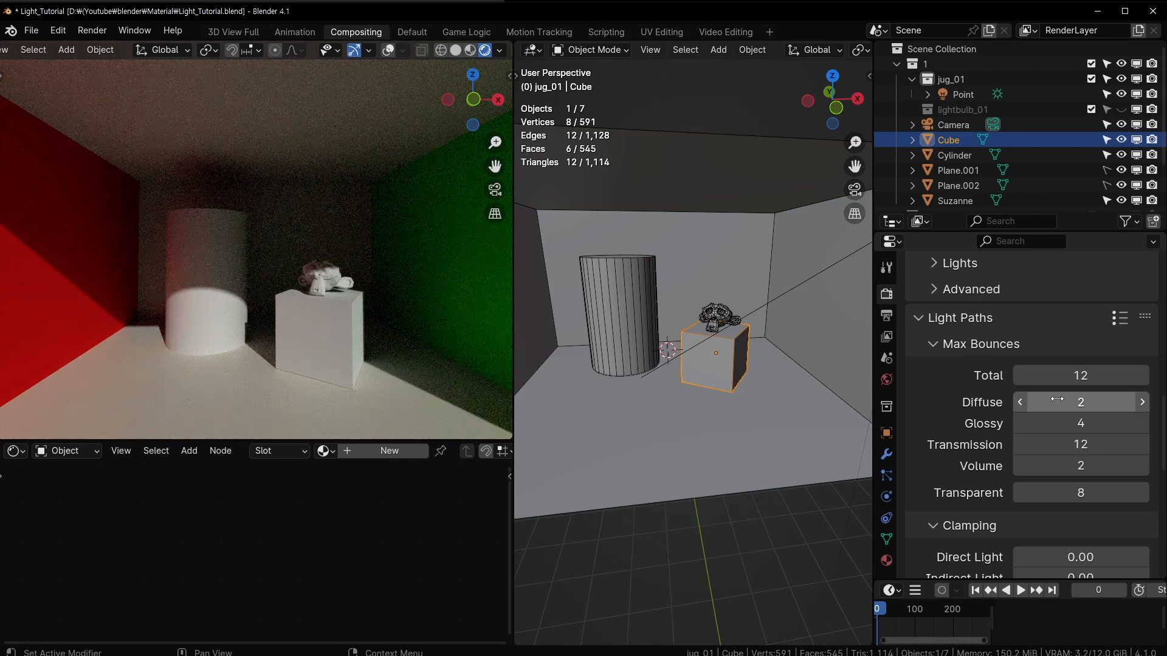
Set the Glossy bounces to 2 and return them to 4
left_click(1089, 419)
type("2")
key("Return")
left_click(1089, 419)
type("4")
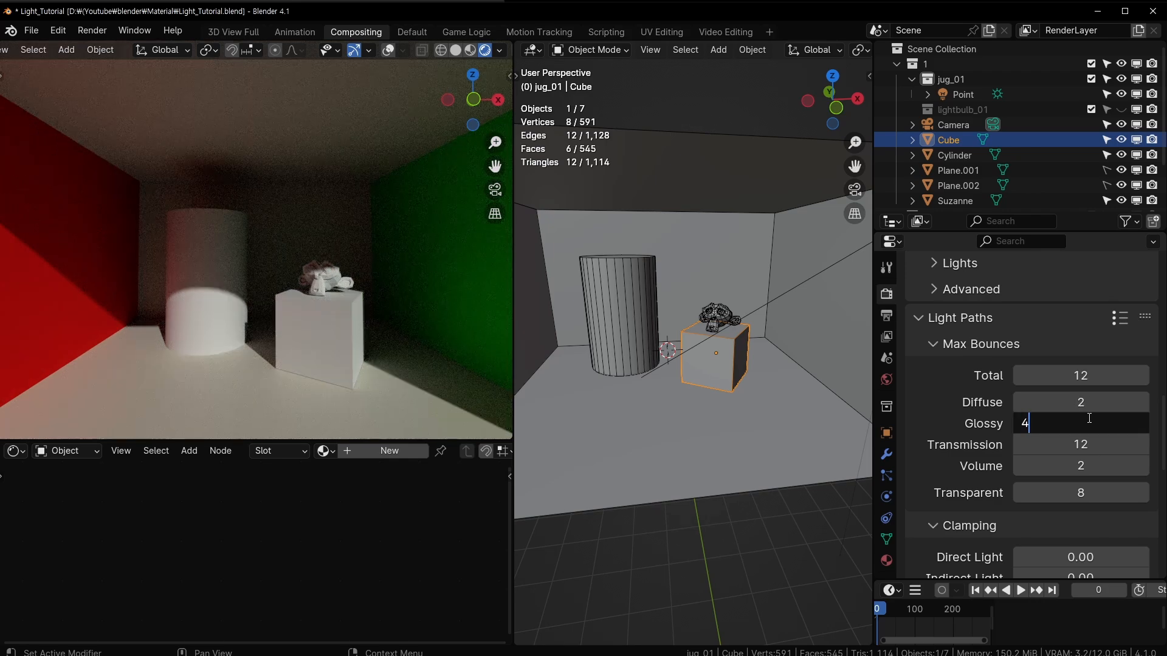
key("Return")
Add a UV sphere to the room and lower it about 0.18 m along Z
left_click(748, 516)
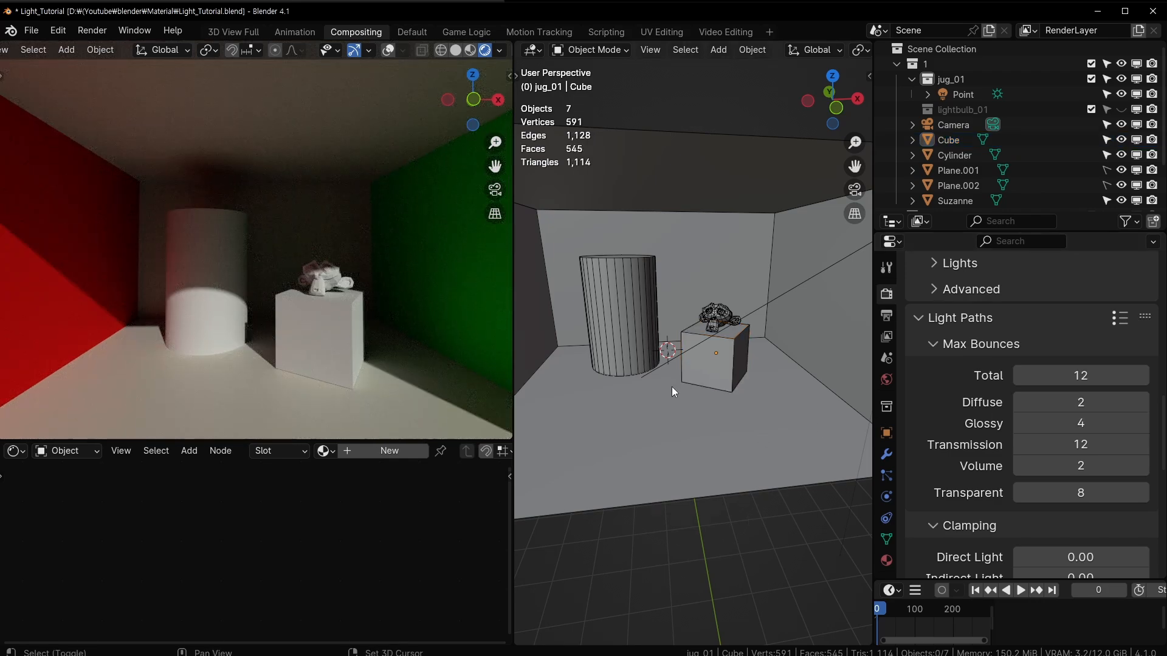
key("shift+a")
mouse_move(591, 211)
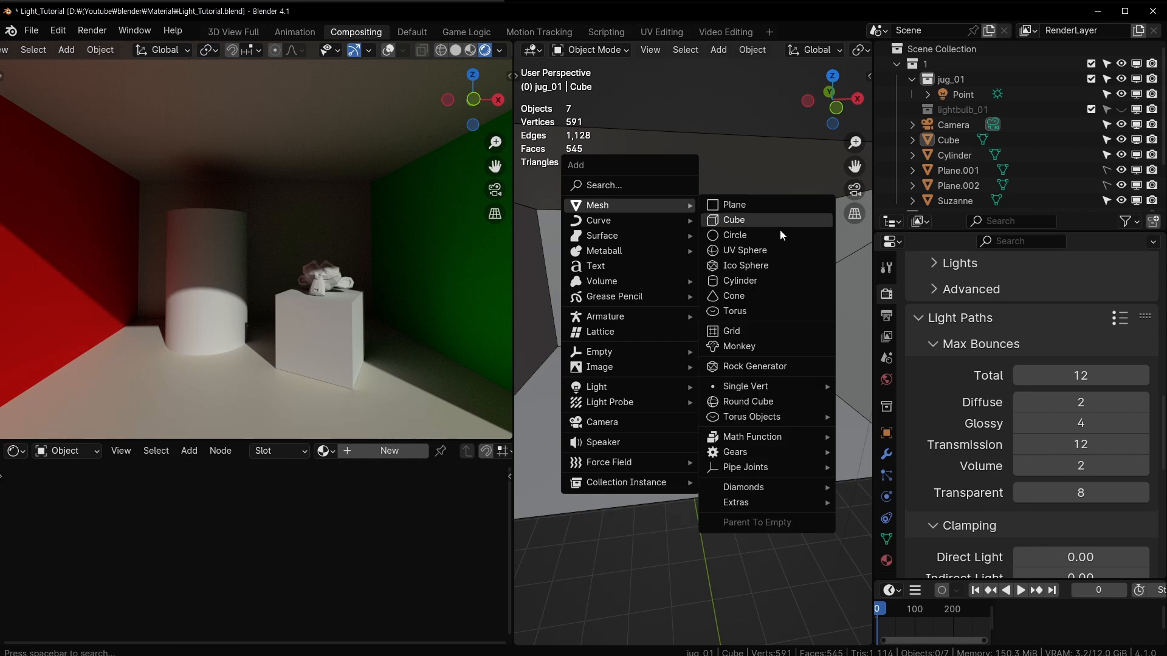
left_click(755, 255)
key("g")
key("z")
left_click(651, 378)
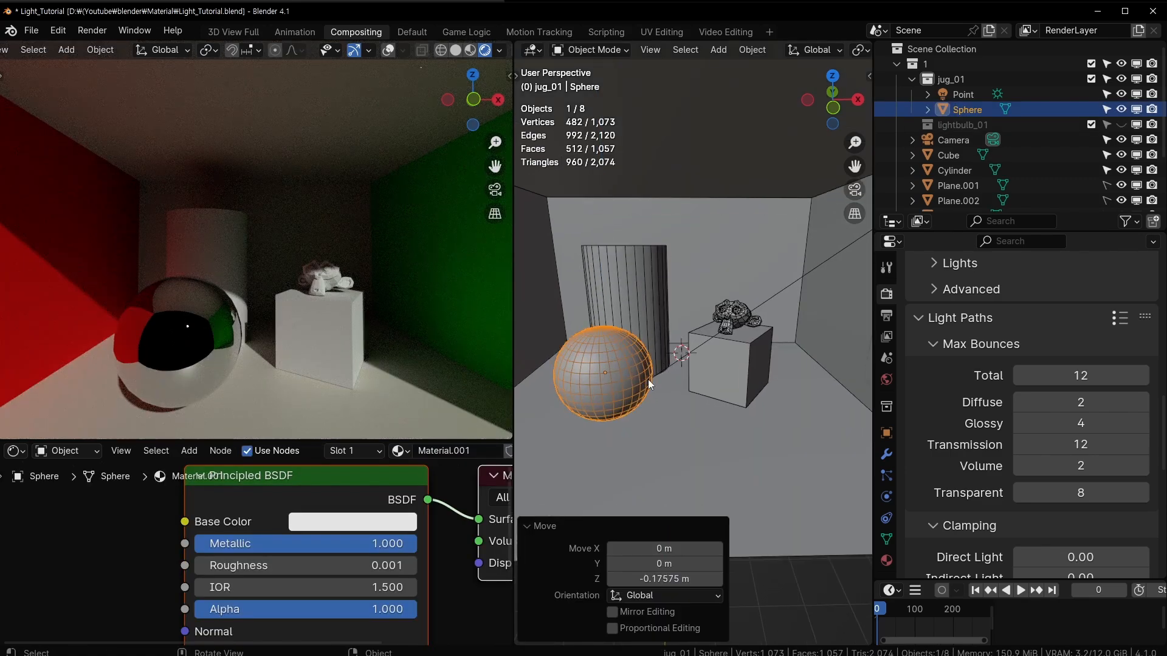
Move the sphere about -2.55 m along X and 0.61 m along Y, beside the cylinder
middle_click_drag(648, 380, 628, 341, "shift")
key("g")
key("x")
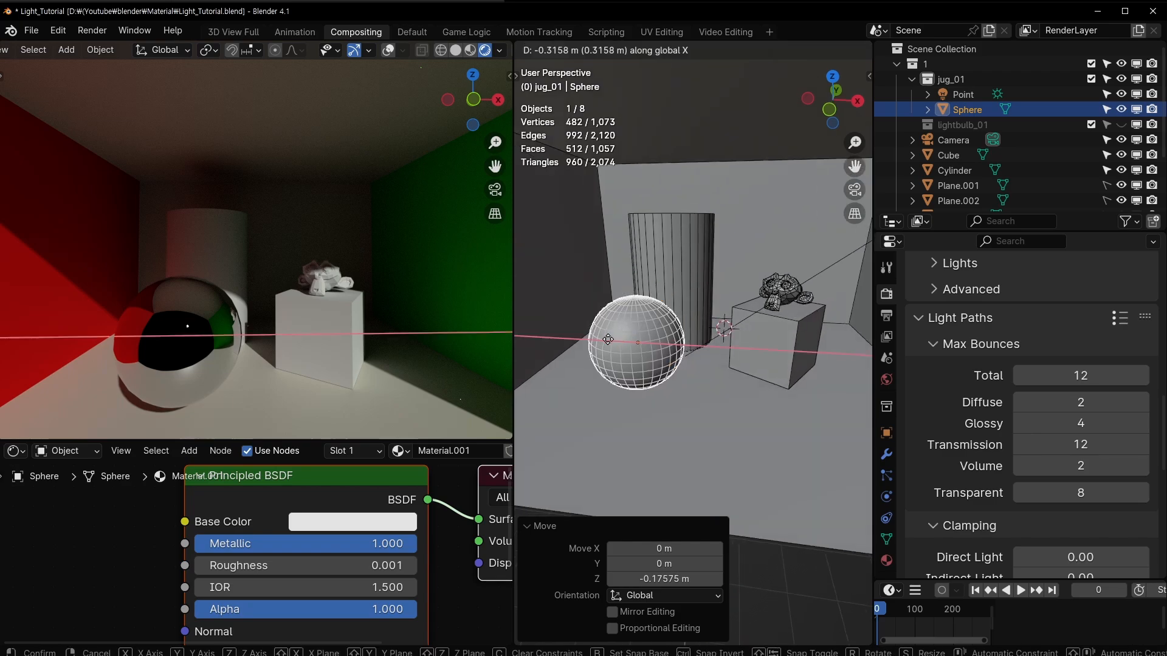
left_click(637, 350)
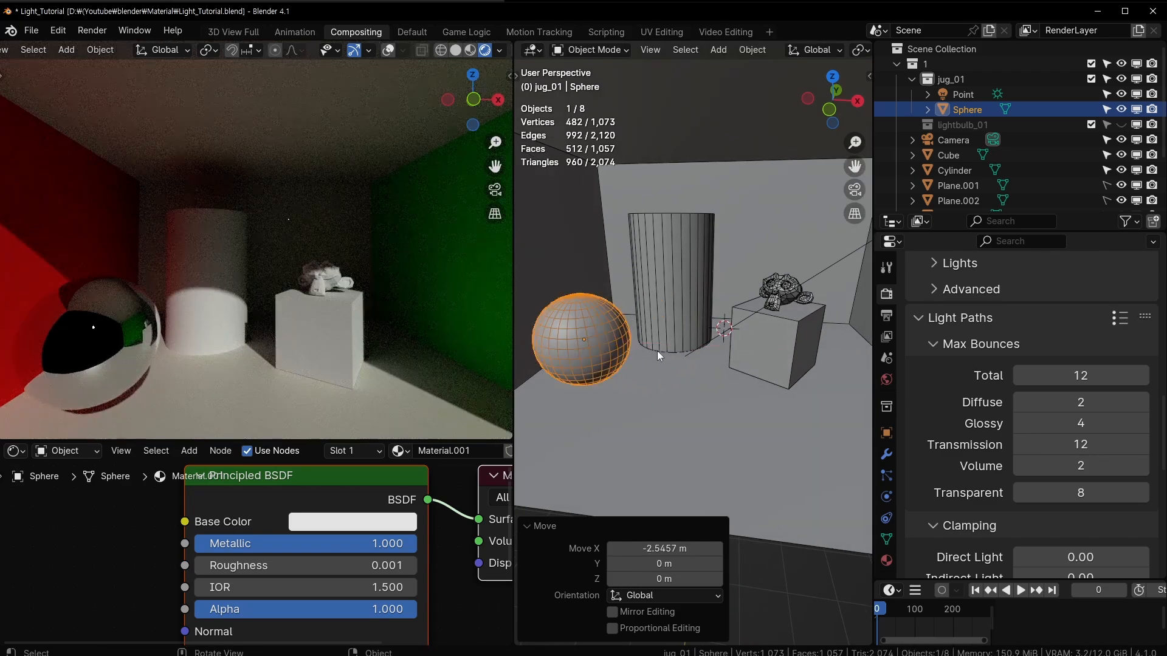
key("g")
key("y")
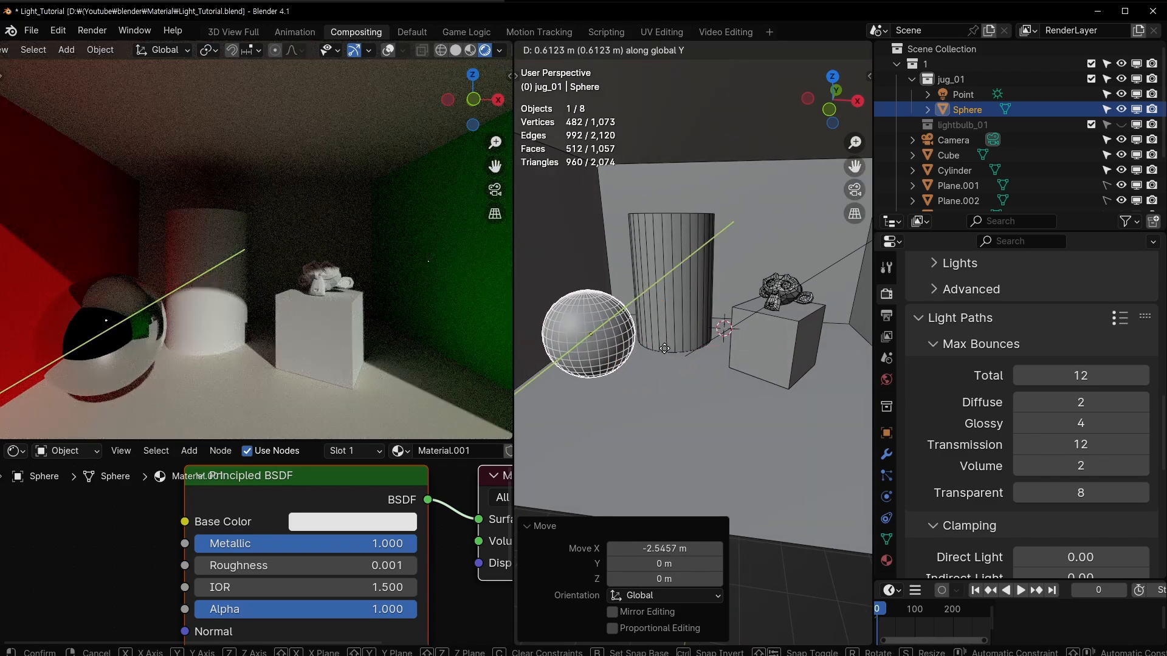
middle_click_drag(689, 345, 701, 345, "shift")
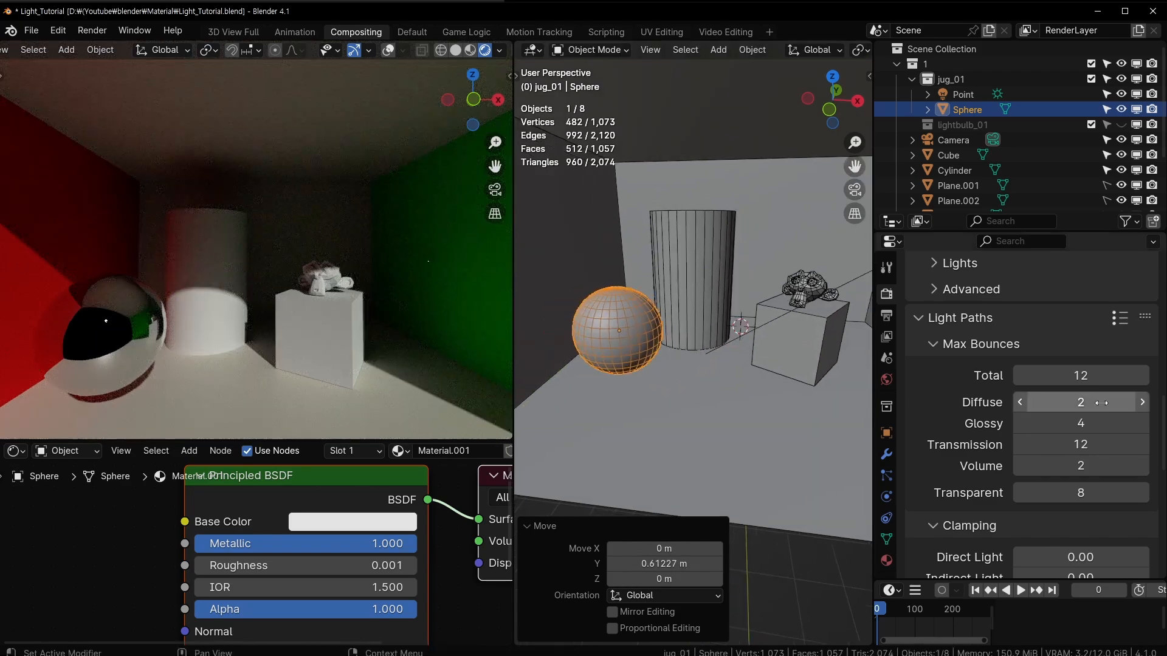
Reduce the Glossy bounces to 0 and view the mirror sphere up close in the rendered view
left_click(1015, 424)
left_click(1015, 425)
left_click(1015, 425)
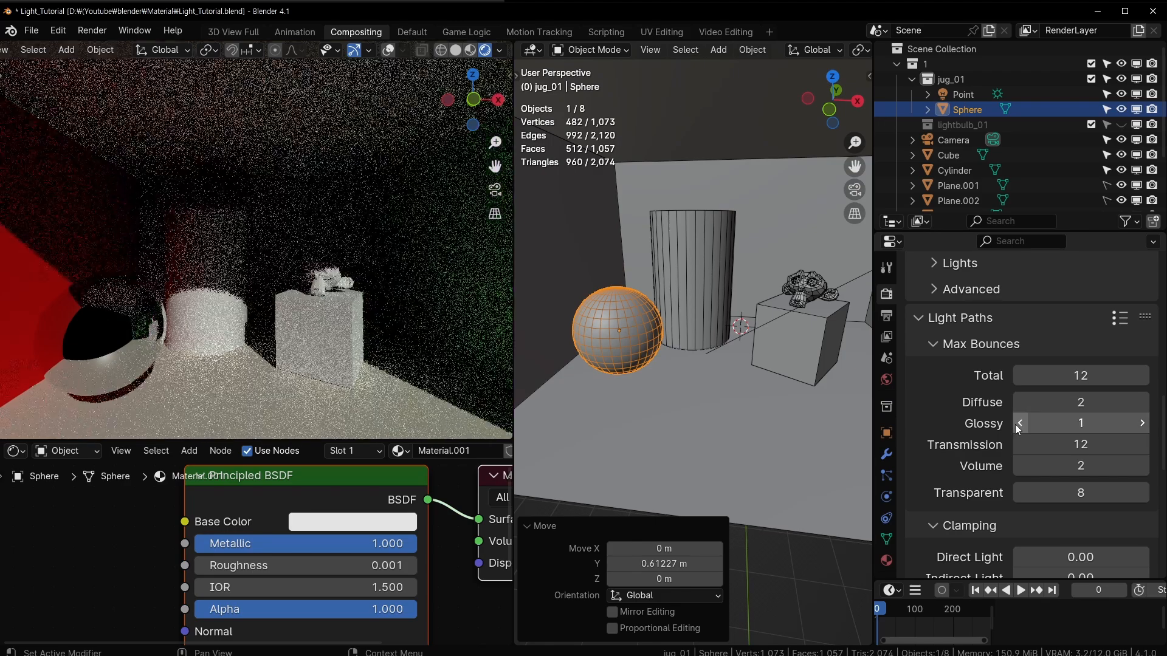
left_click(1015, 424)
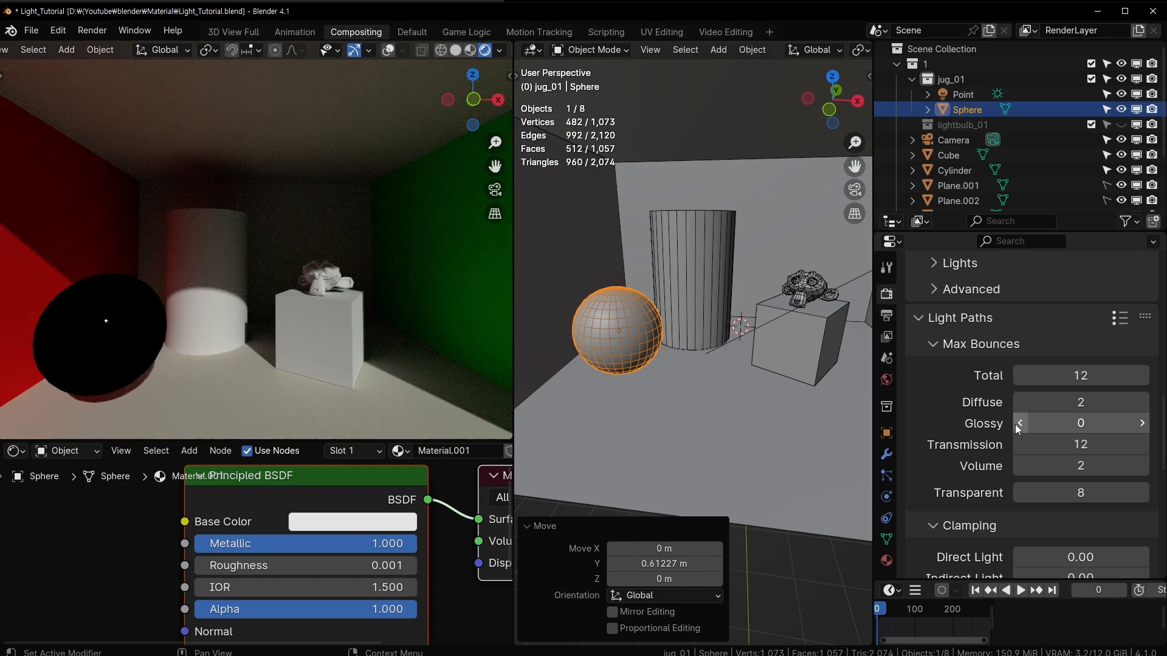
middle_click_drag(173, 326, 261, 286)
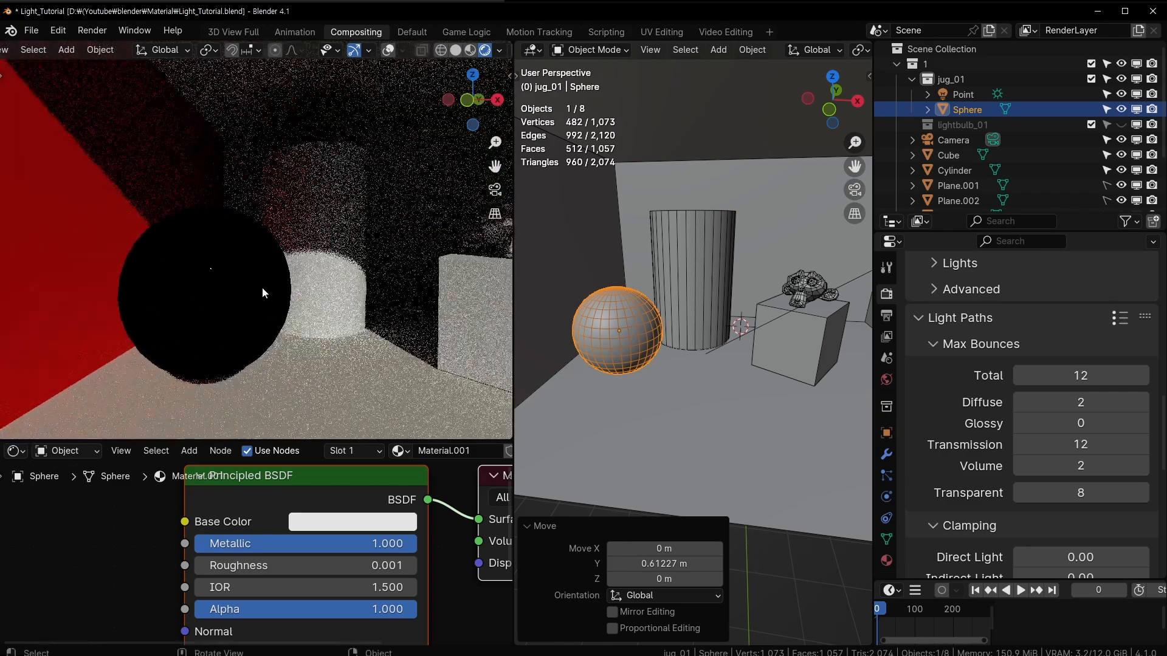
Raise the Glossy bounces to 3 to compare the sphere's reflections
left_click(1143, 424)
left_click(1142, 424)
left_click(1141, 424)
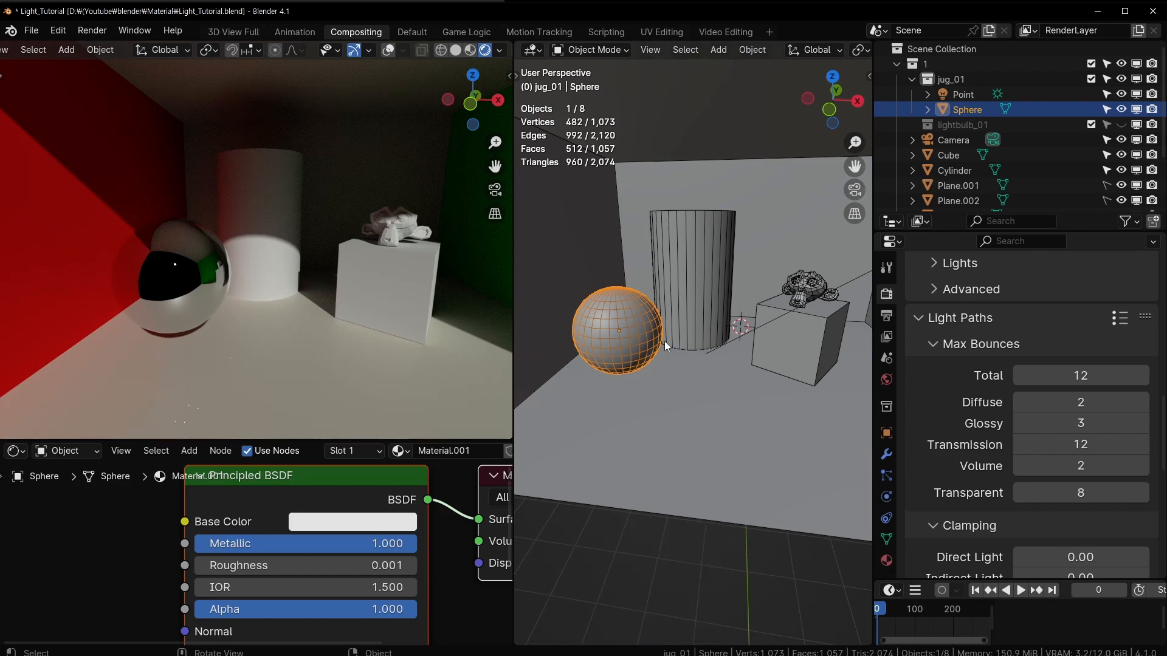
Duplicate the mirror sphere and place the copy about 4.63 m along X, 0.55 m along Y and -0.23 m along Z from it
key("shift+d")
left_click(740, 350)
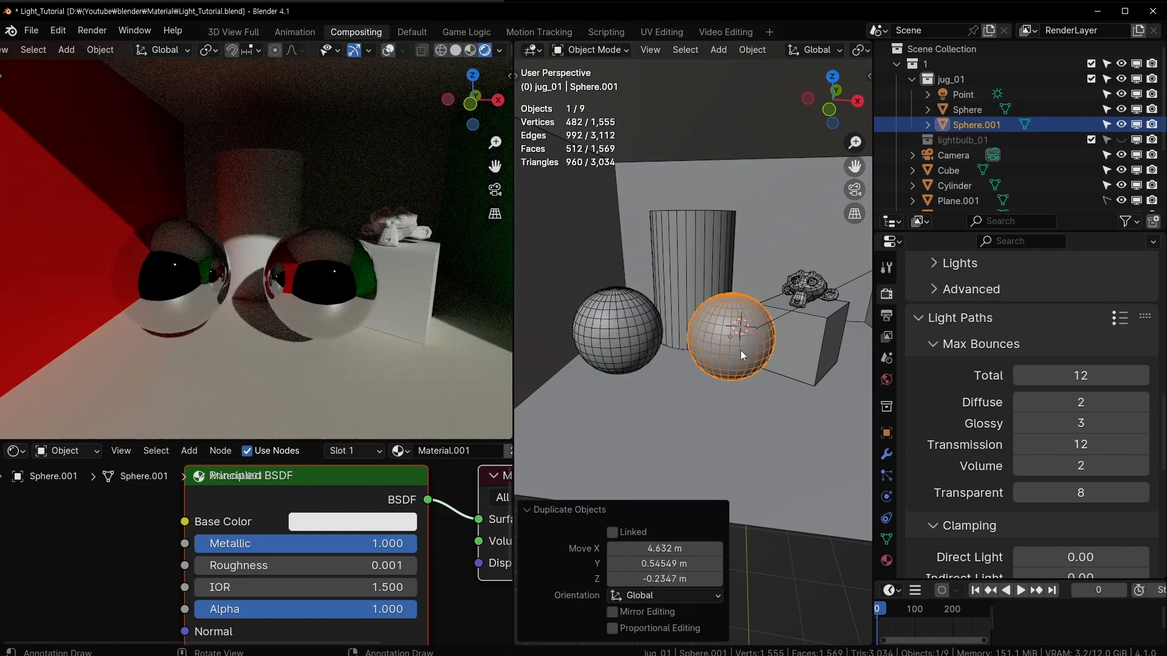
Compare the mutual reflections of the two spheres with the Glossy bounces set to 1 and to 2
middle_click_drag(250, 311, 263, 243, "shift")
scroll(291, 233, "up", 3)
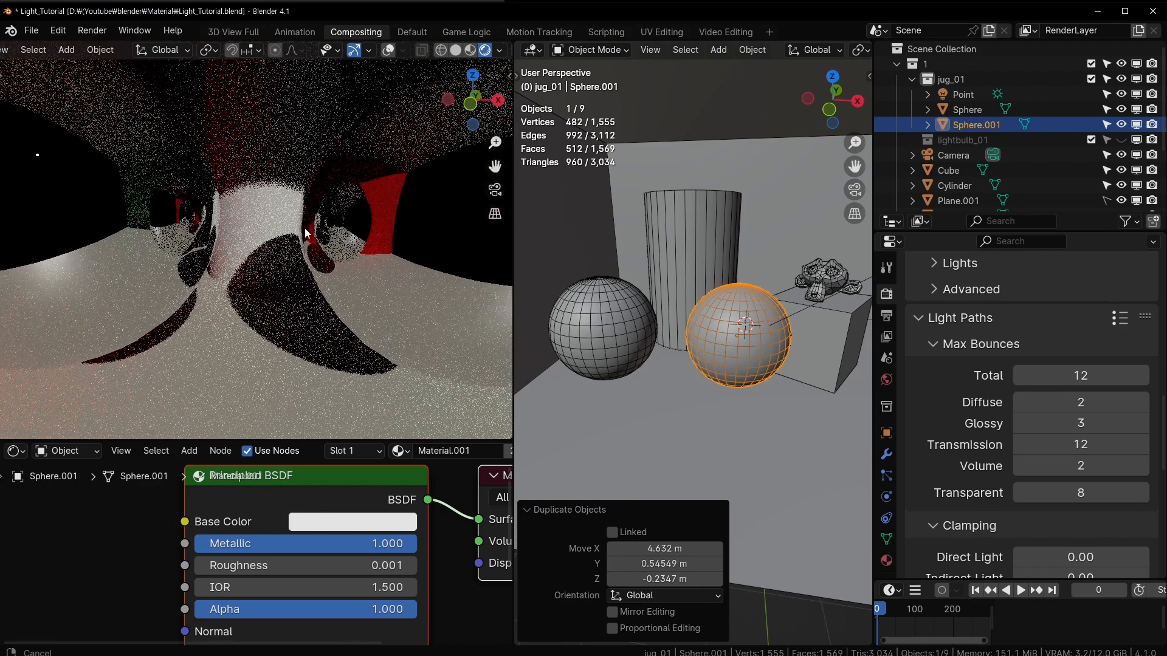
scroll(428, 222, "down", 1)
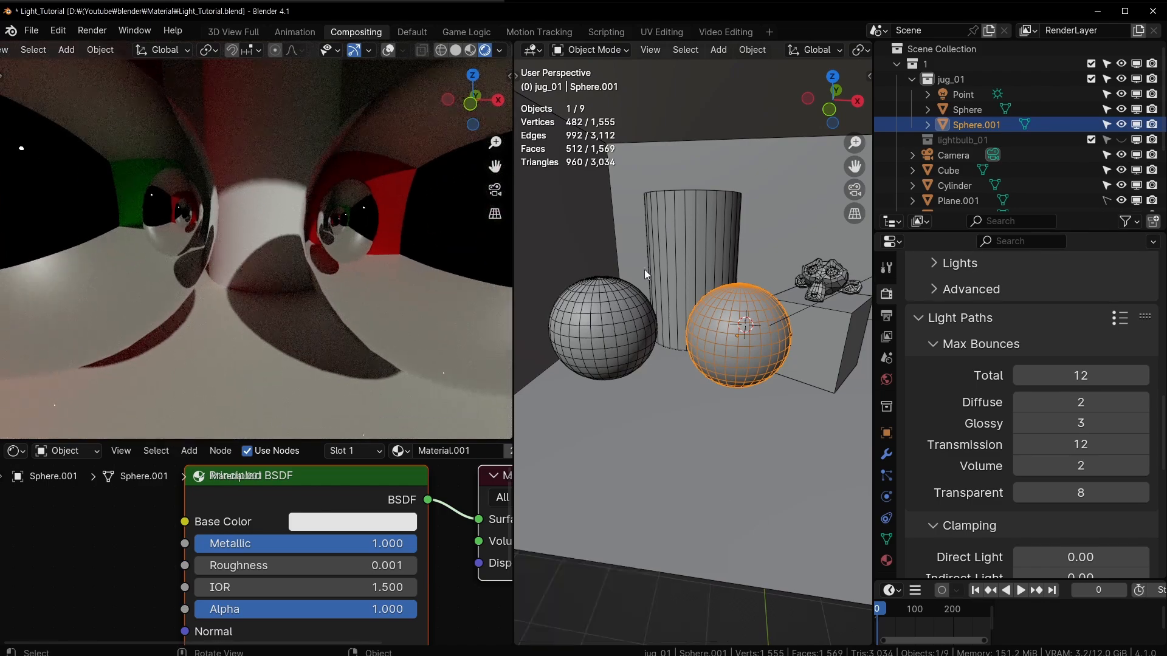
left_click_drag(1044, 423, 1024, 423)
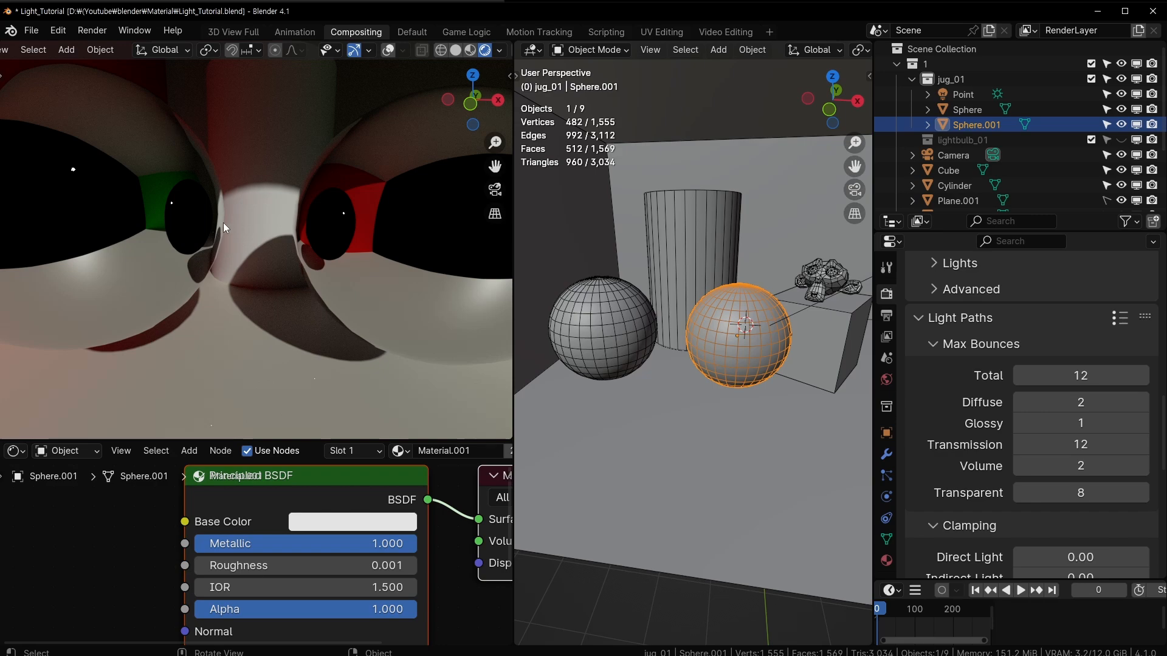
left_click(1146, 428)
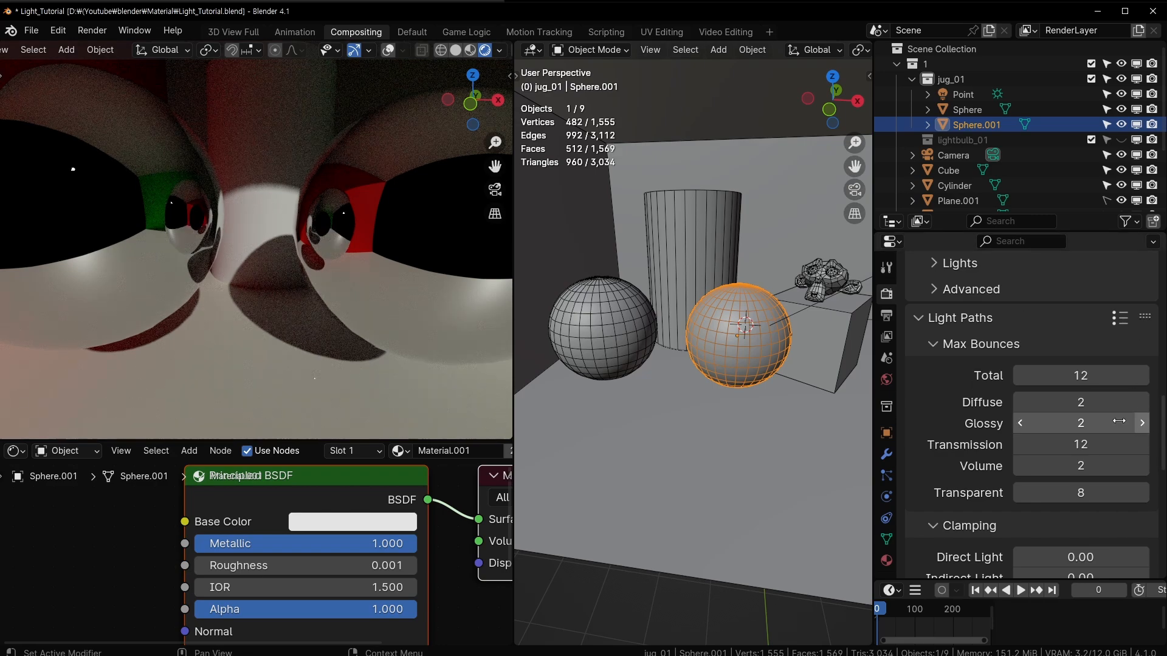
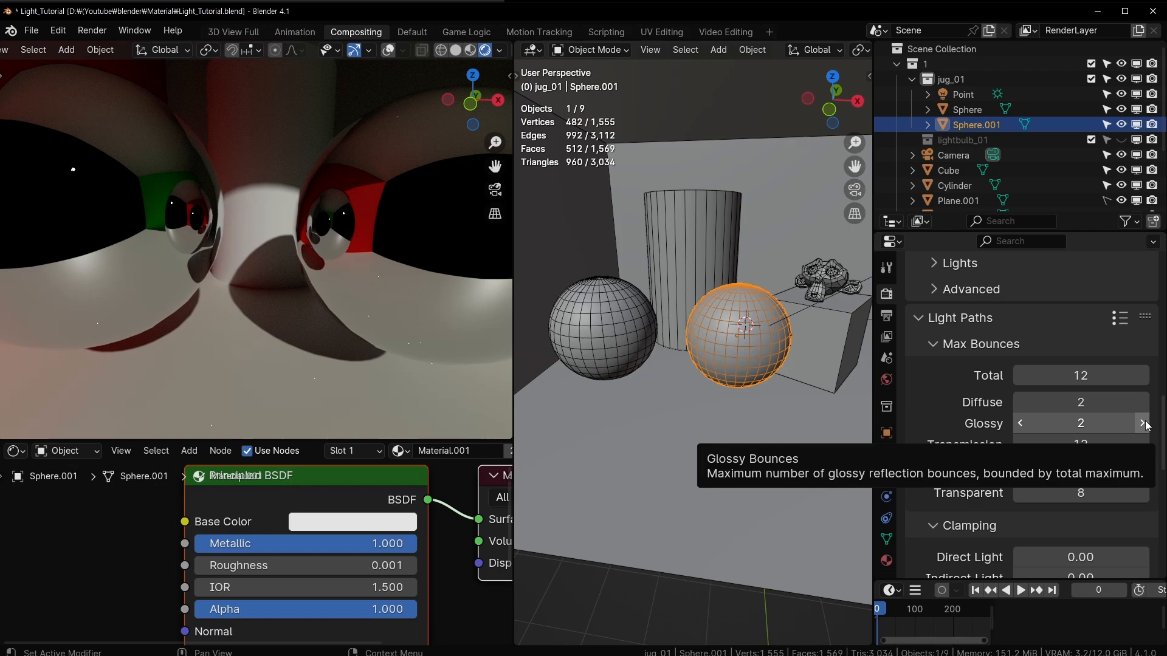
Set both the Diffuse and the Glossy bounces to 4
left_click(1143, 403)
left_click(1142, 402)
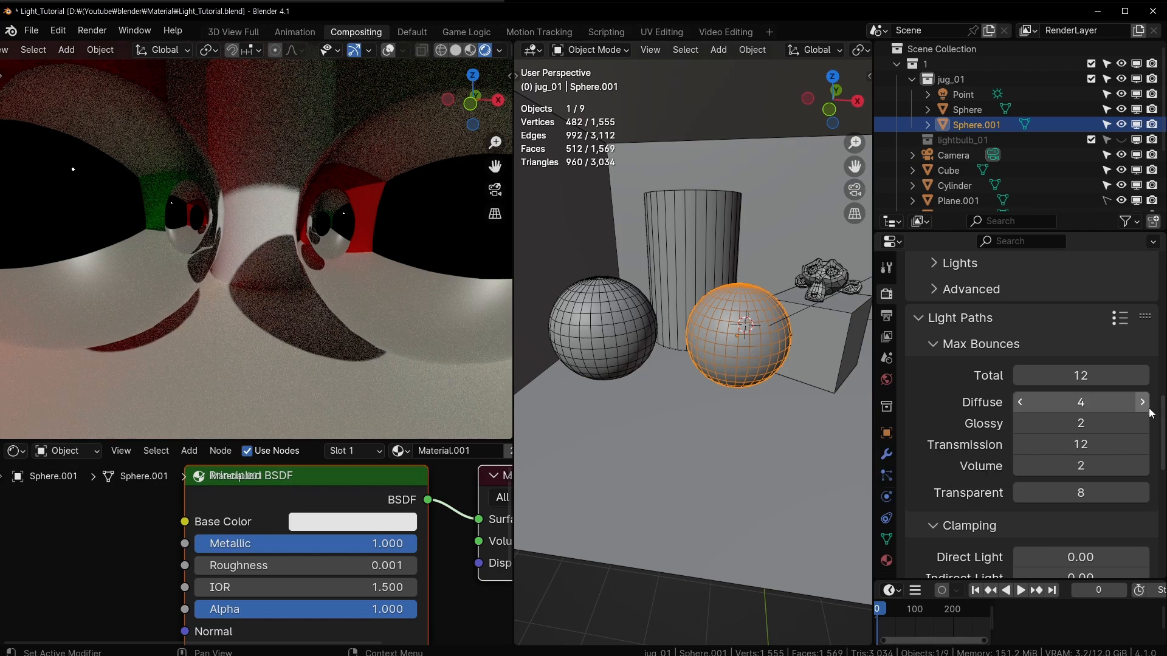
left_click(1143, 423)
left_click(1143, 423)
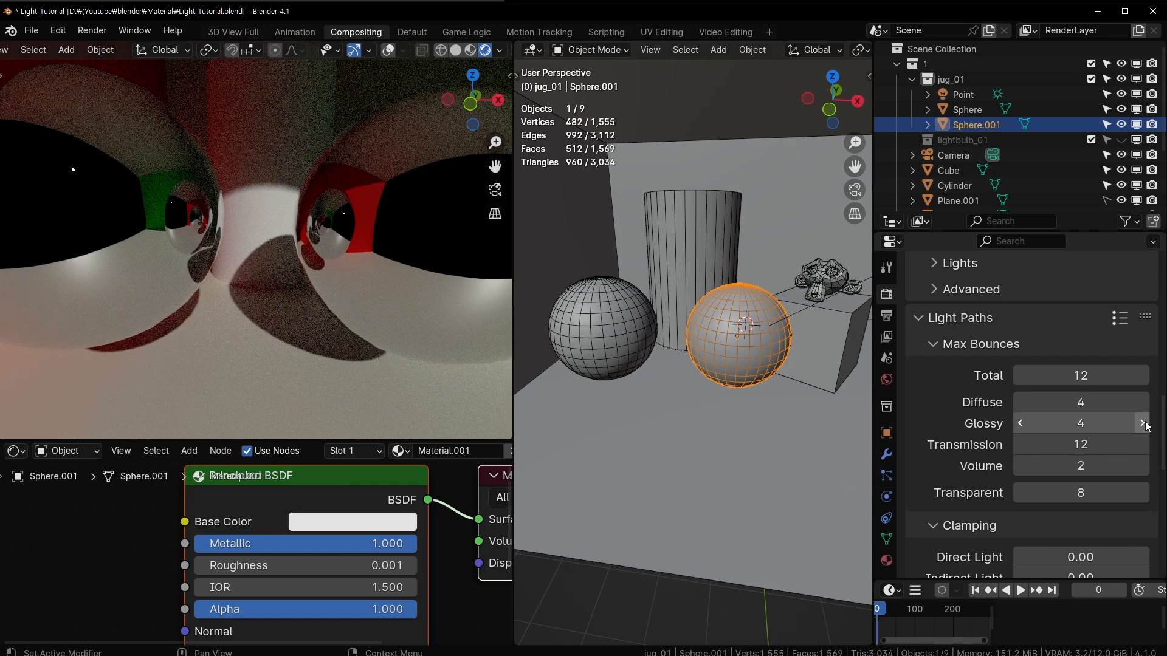
Raise the Glossy bounces to 7 for a close-up comparison of the nested reflections in the sphere
scroll(180, 223, "up", 5)
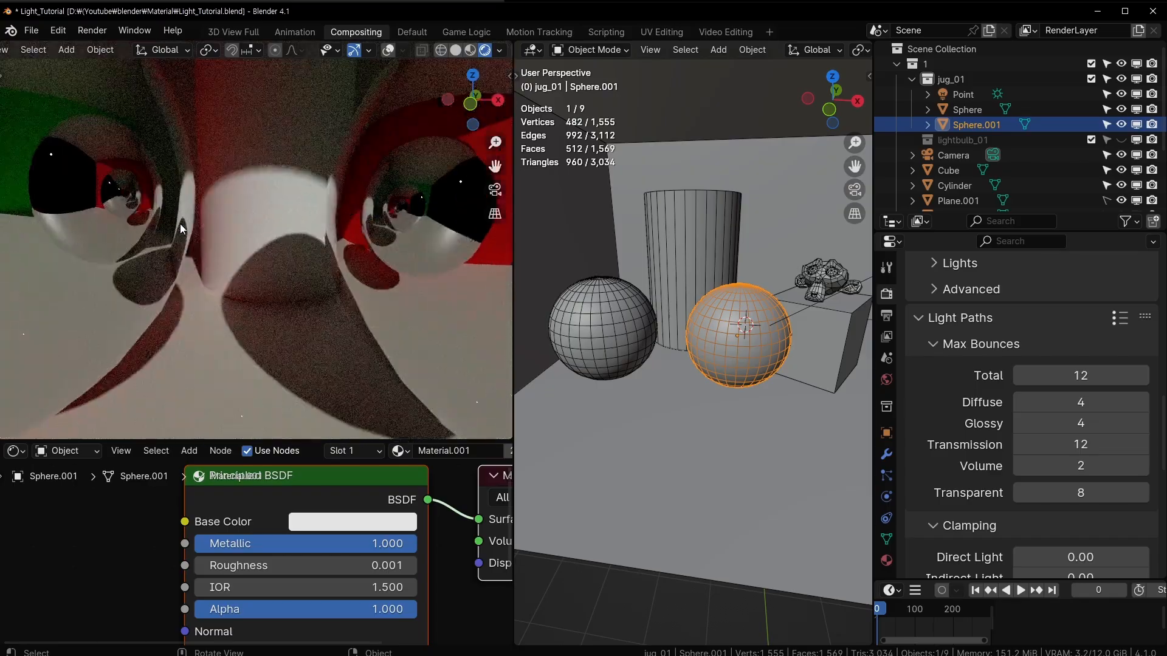
middle_click_drag(166, 220, 308, 232)
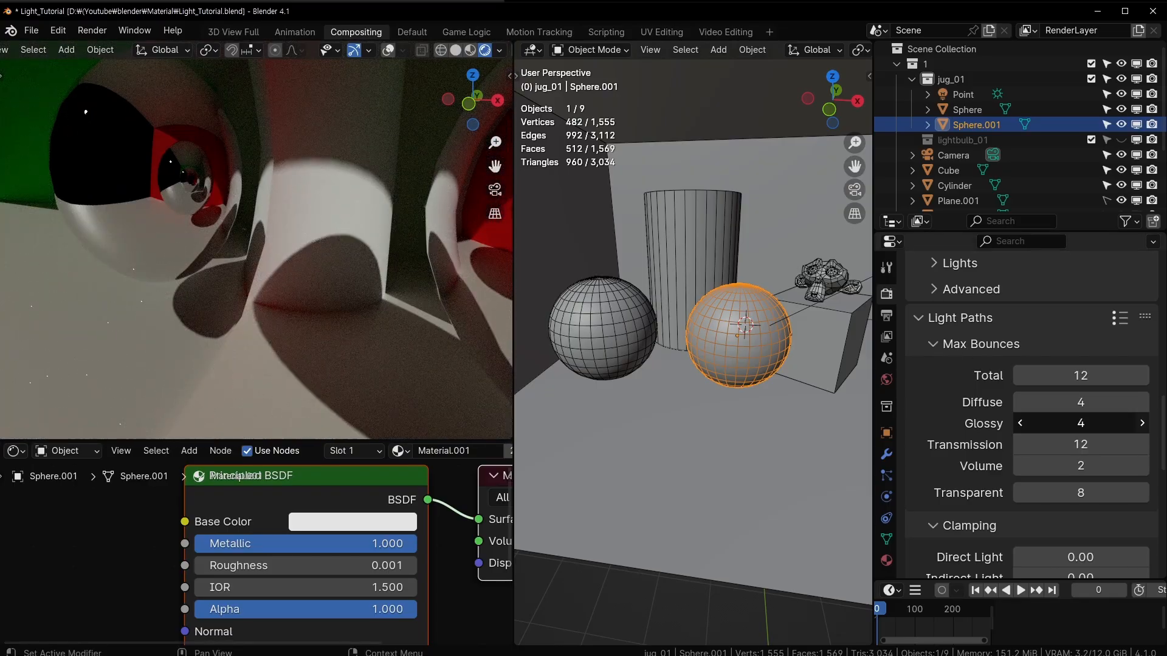
left_click(1143, 424)
left_click(1142, 423)
left_click(1143, 423)
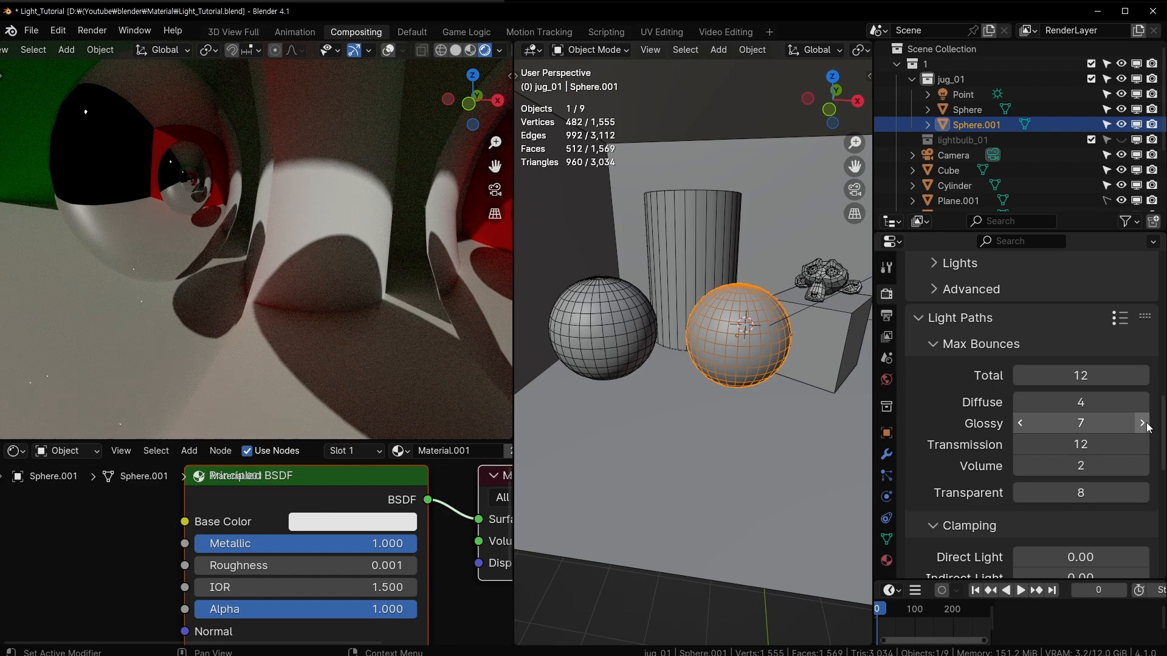
Return the Glossy bounces to 4 and look over both mirror spheres in the rendered room
left_click(1112, 424)
type("4")
key("Return")
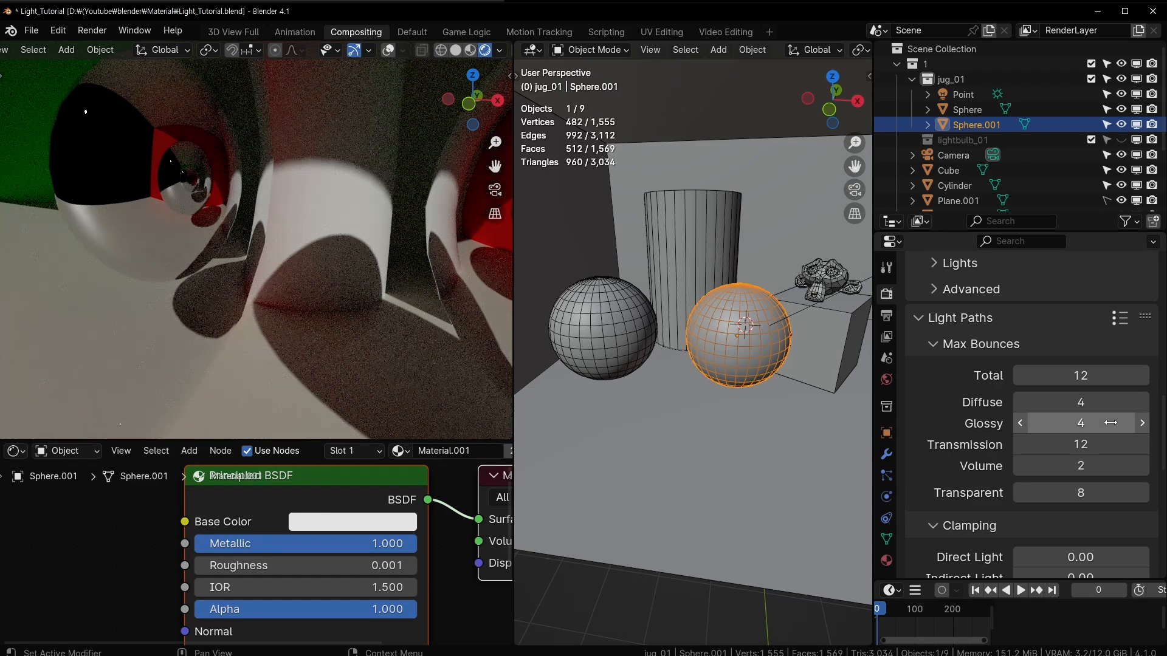
scroll(428, 222, "down", 5)
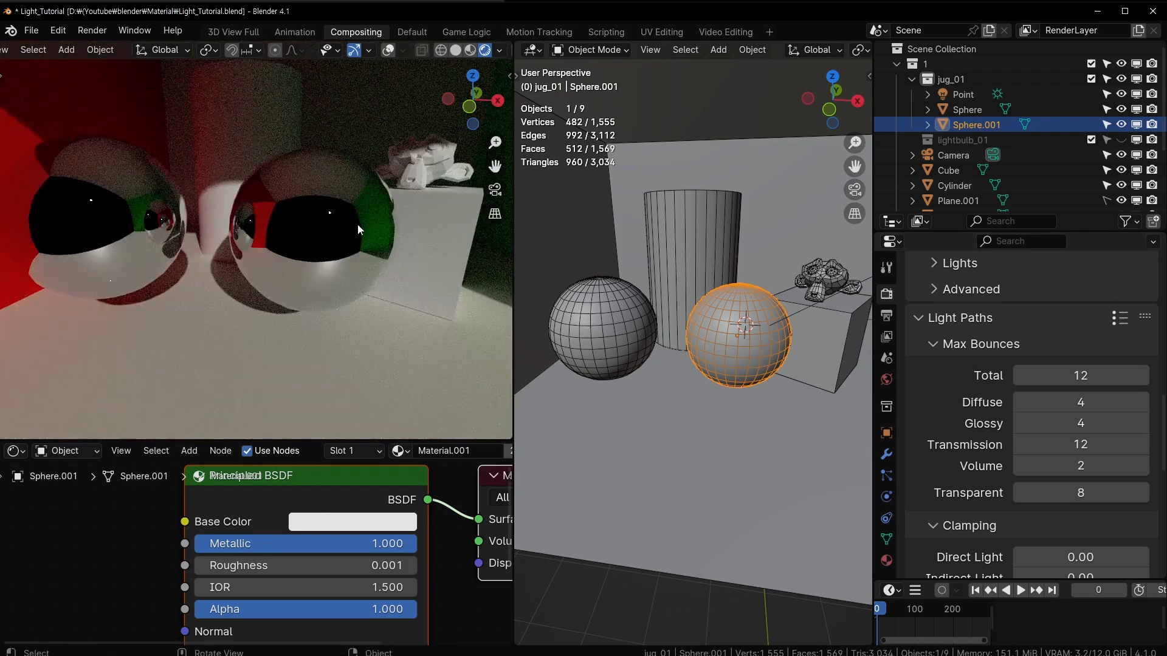
scroll(283, 221, "down", 2)
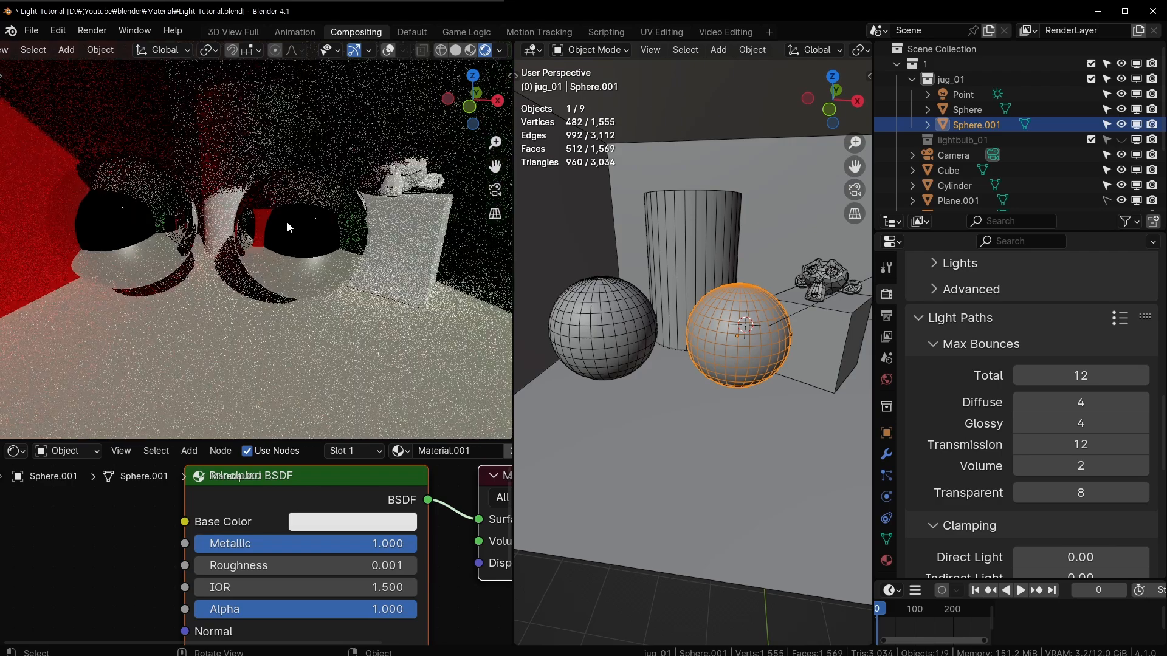
Reduce both the diffuse and glossy maximum light bounces to 2
scroll(301, 225, "down", 2)
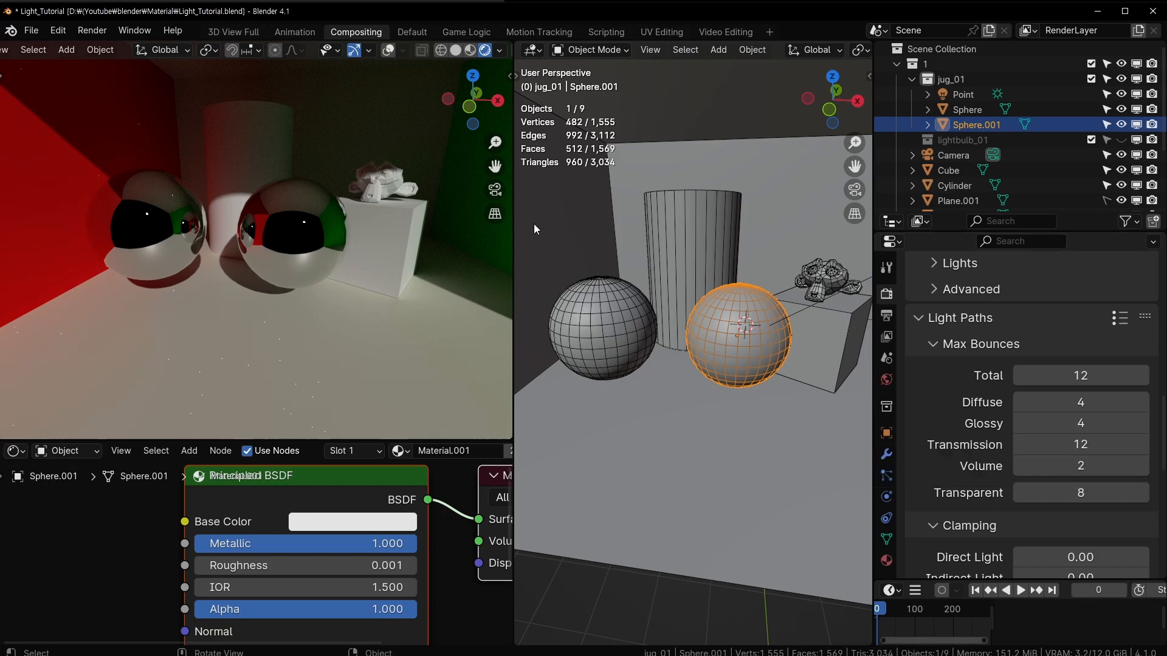
middle_click_drag(406, 203, 337, 277)
scroll(343, 266, "down", 3)
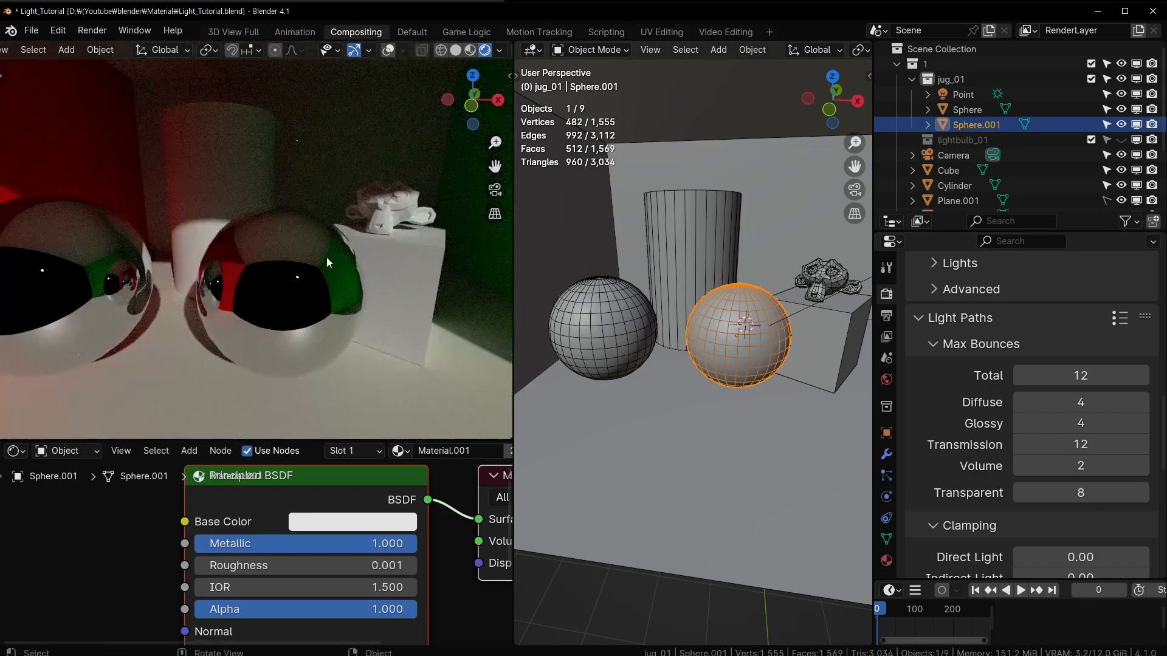
scroll(326, 257, "down", 3)
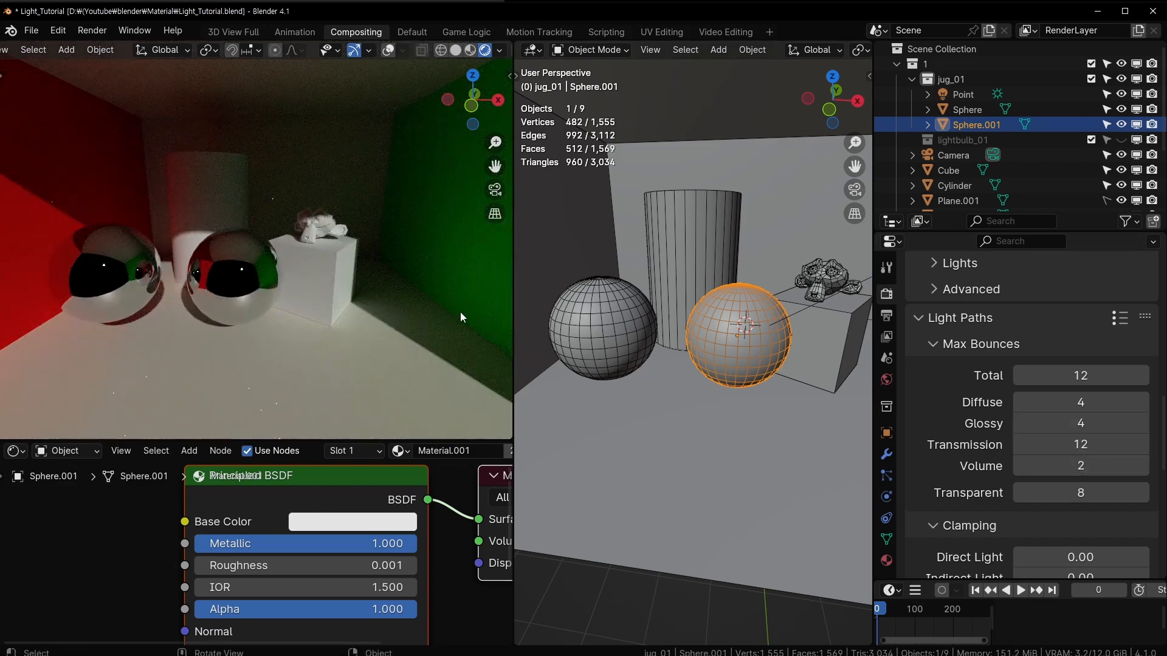
left_click(1020, 424)
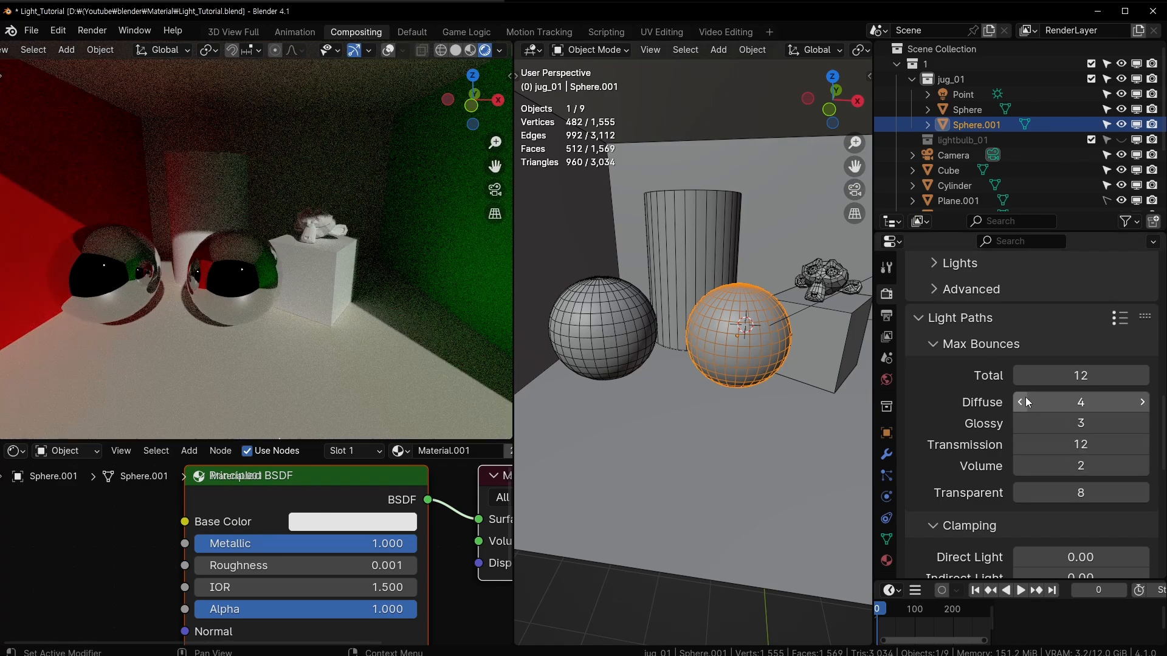
left_click(1022, 403)
left_click(1022, 403)
left_click(1022, 424)
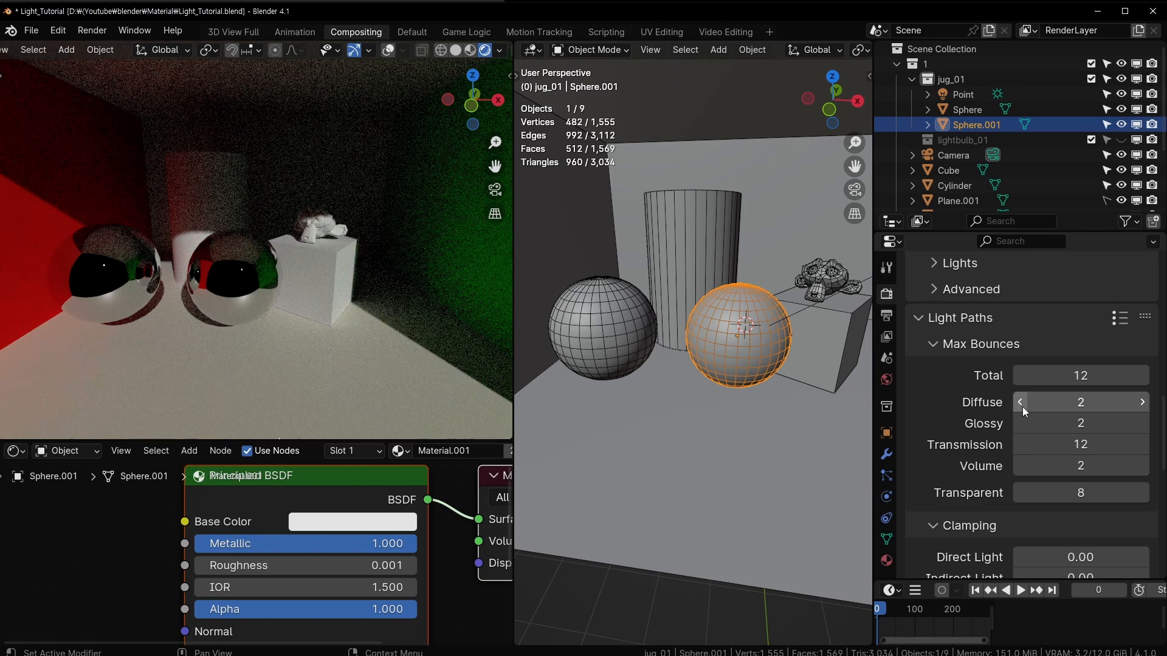
Delete the selected mirror sphere Sphere.001 next to the cube
key("Delete")
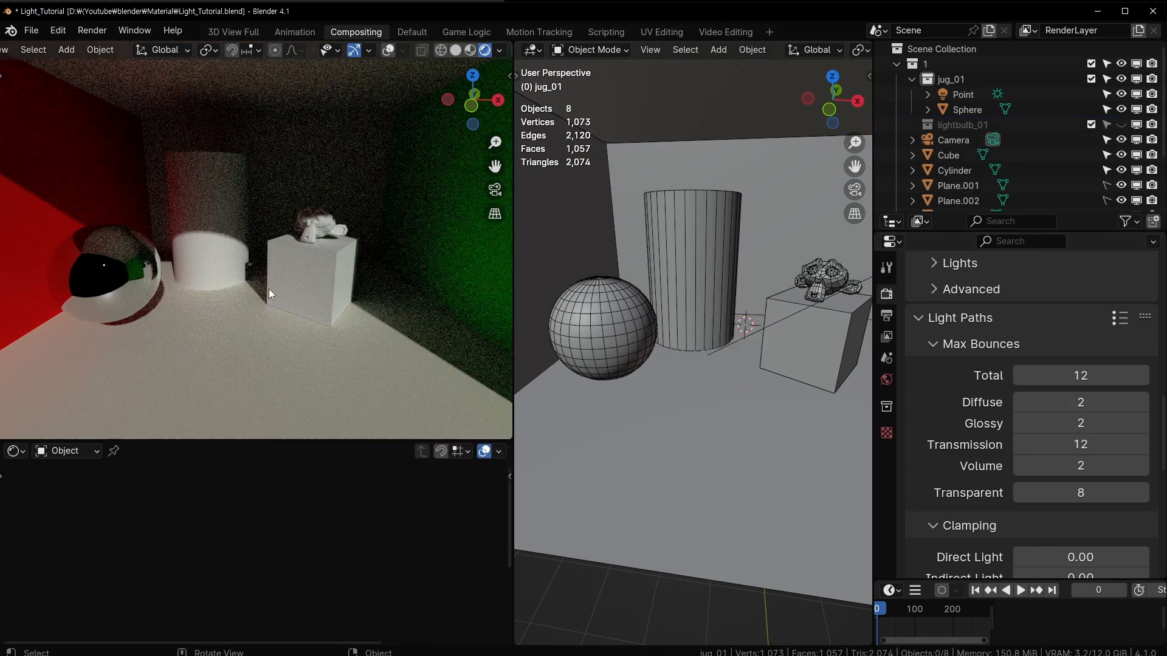
scroll(1043, 403, "down", 5)
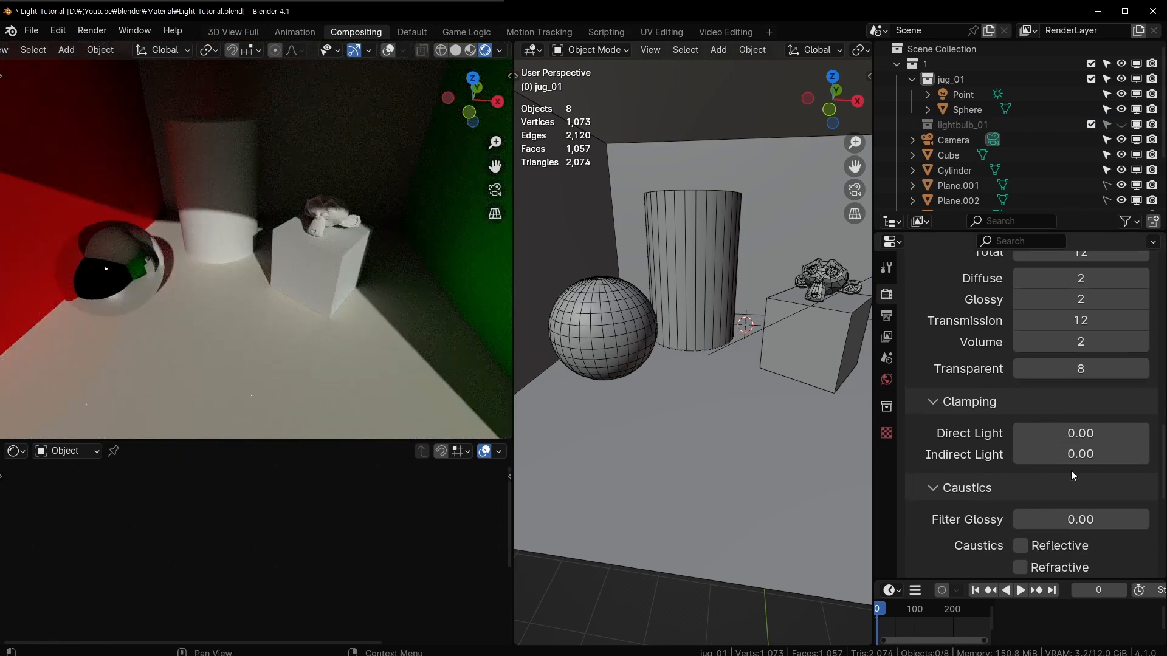
Review the viewport and render sampling settings, and collapse the Render sampling section
scroll(1069, 476, "up", 4)
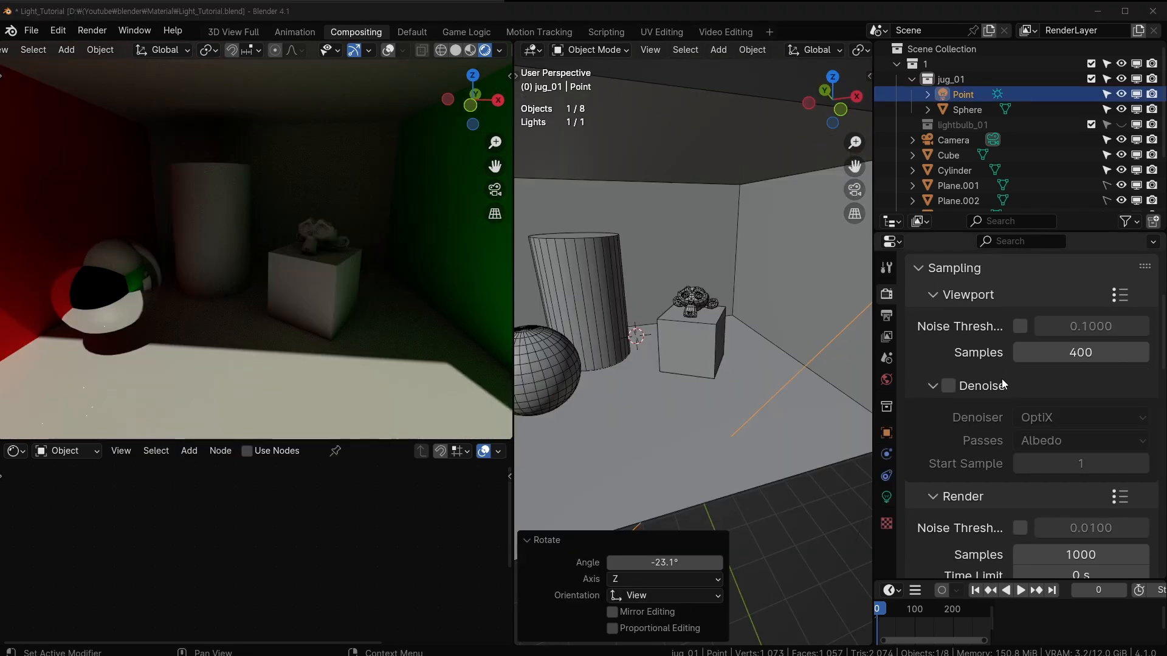
scroll(1001, 380, "up", 2)
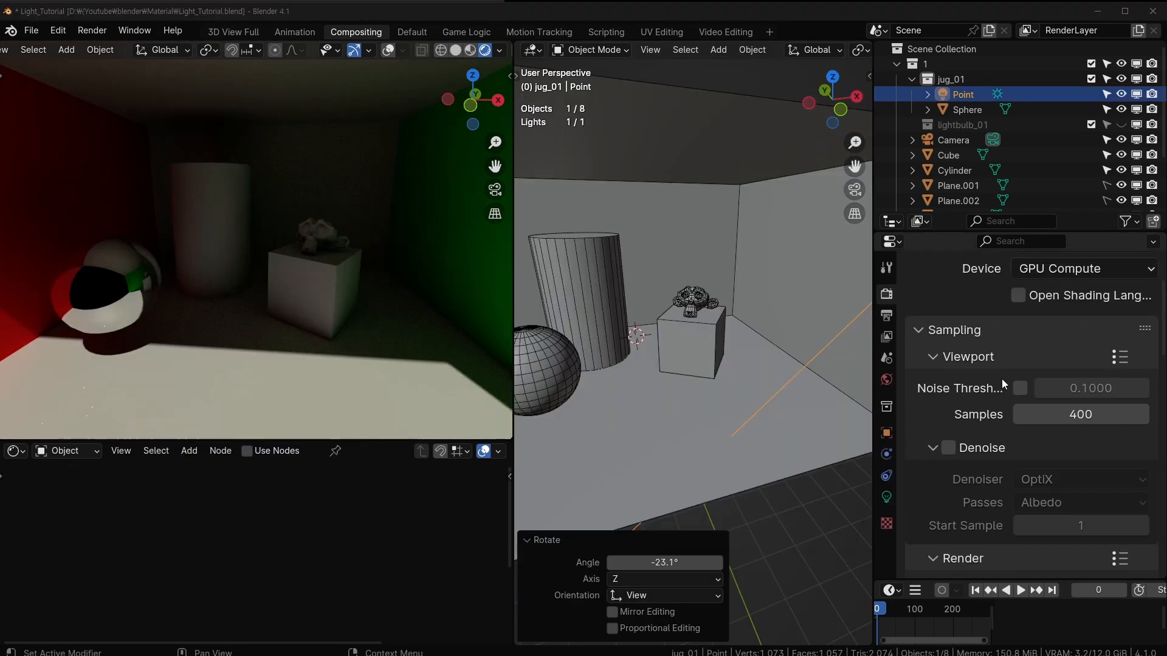
scroll(1003, 385, "down", 2)
scroll(1002, 385, "down", 2)
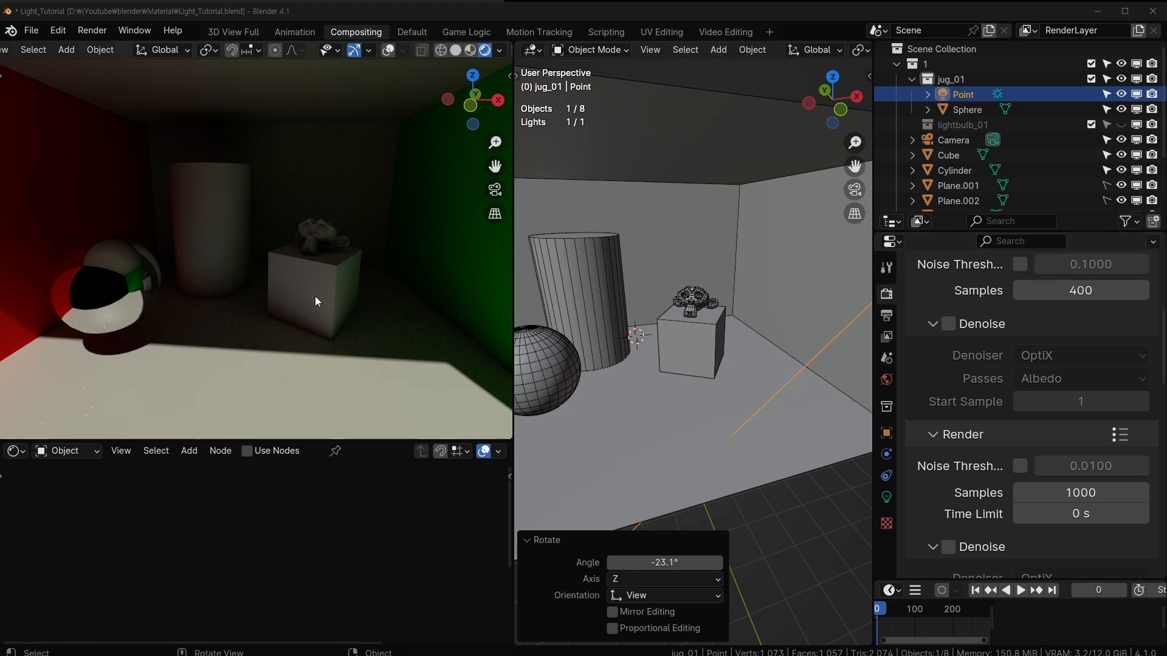
scroll(1092, 305, "up", 5)
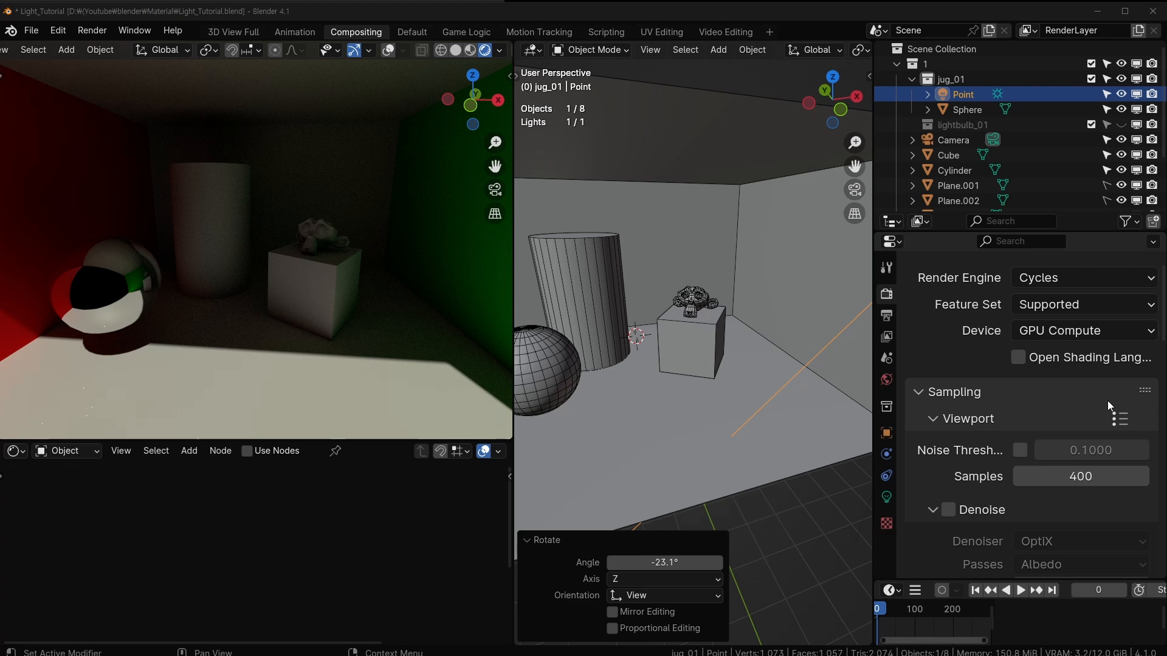
scroll(1103, 401, "down", 2)
scroll(1063, 392, "up", 2)
scroll(1045, 389, "down", 2)
scroll(985, 349, "down", 2)
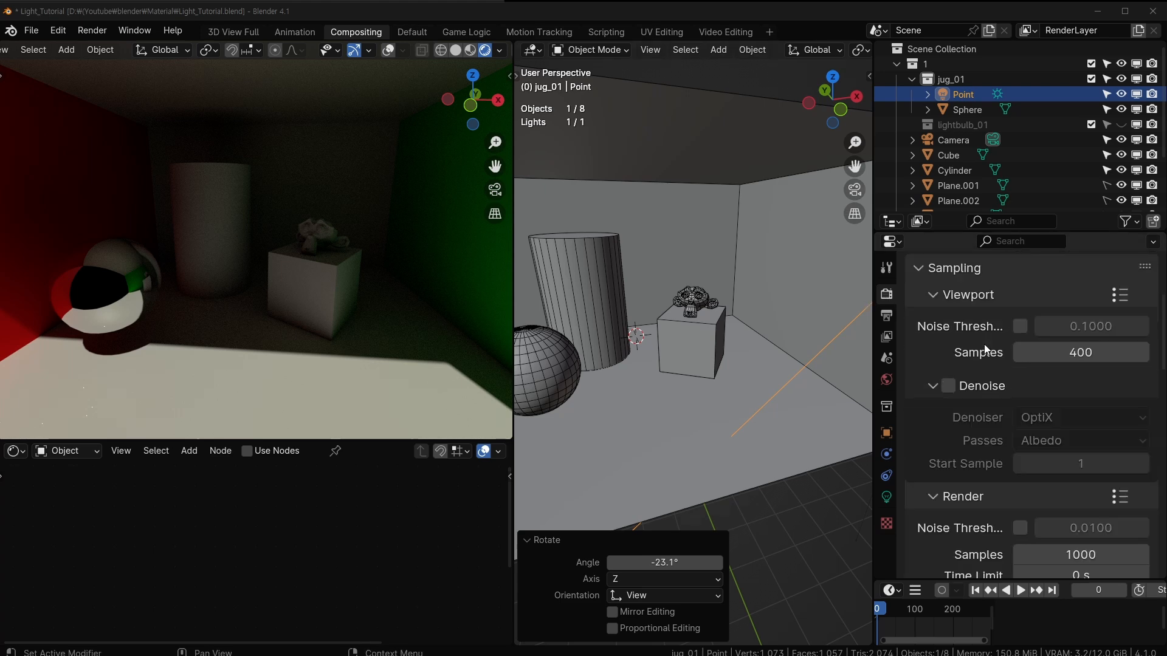
scroll(981, 412, "down", 2)
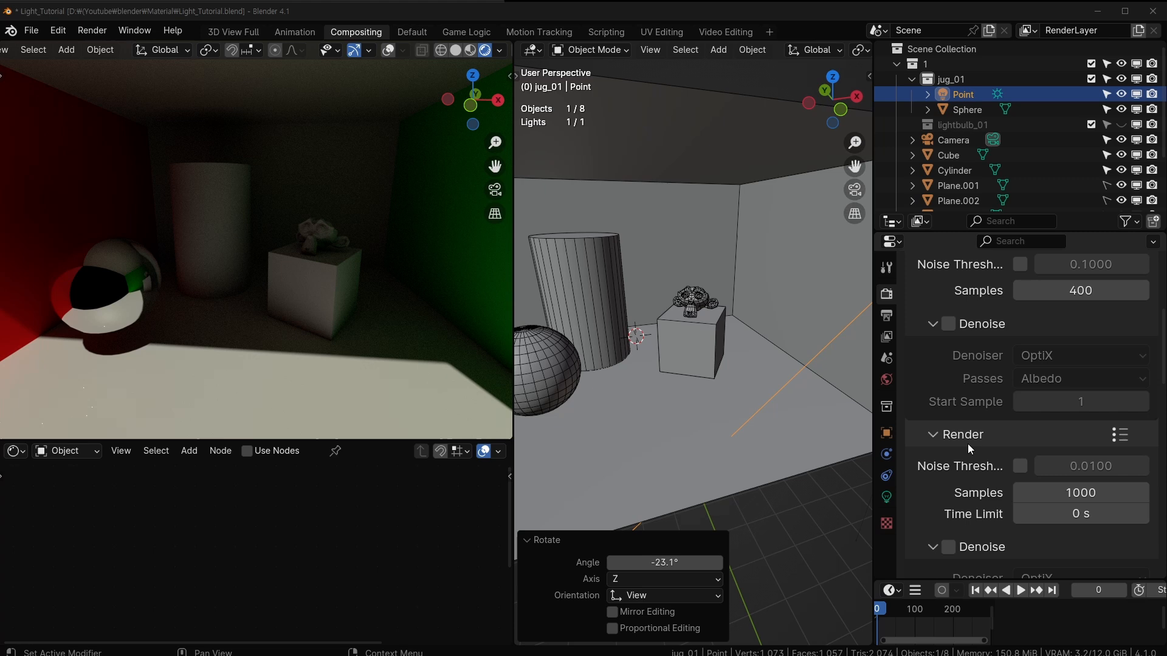
left_click(935, 435)
scroll(1035, 424, "up", 3)
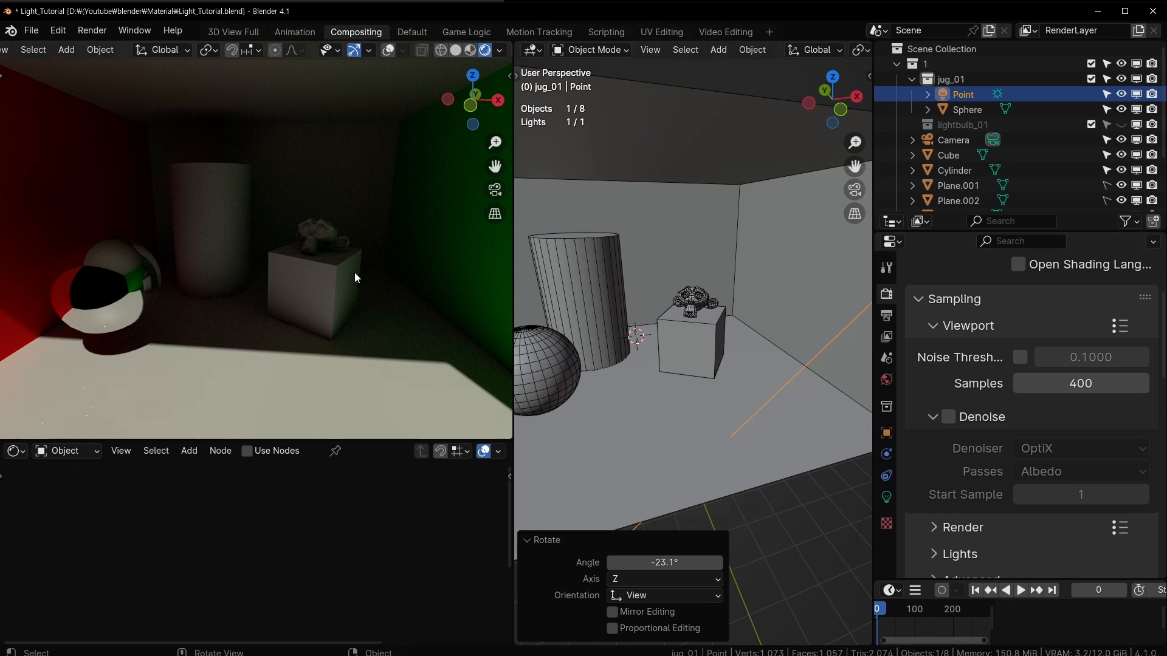
Set the viewport samples to 0 and rotate the point light by about -4.5° in the view
middle_click_drag(355, 272, 361, 283)
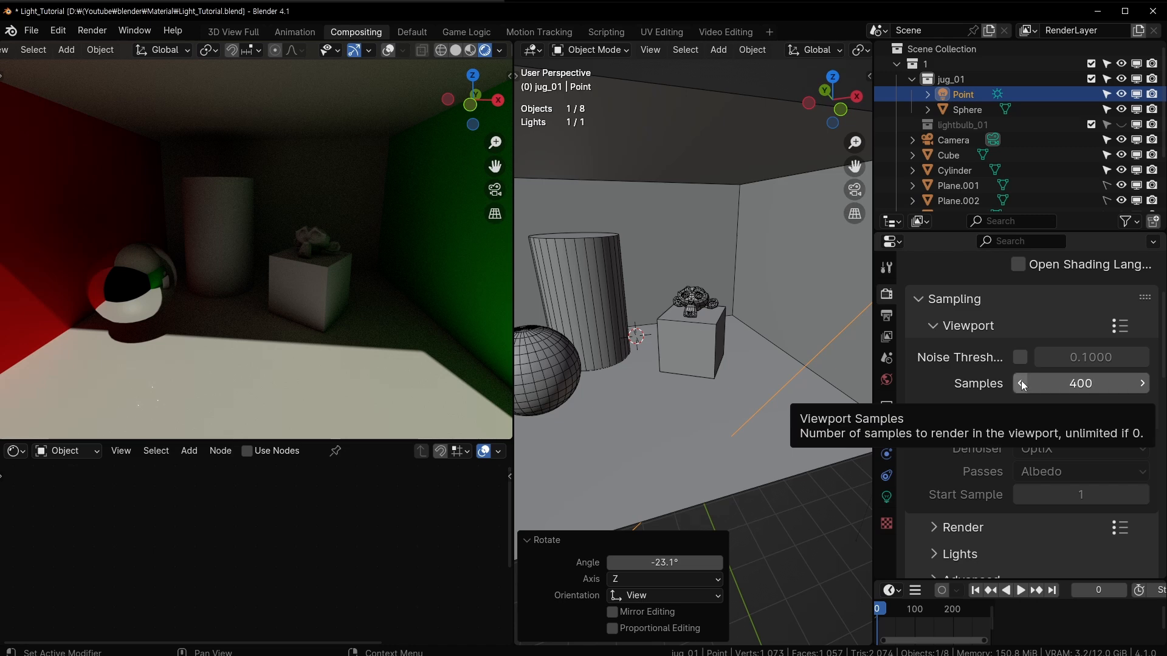
left_click(1057, 383)
type("0")
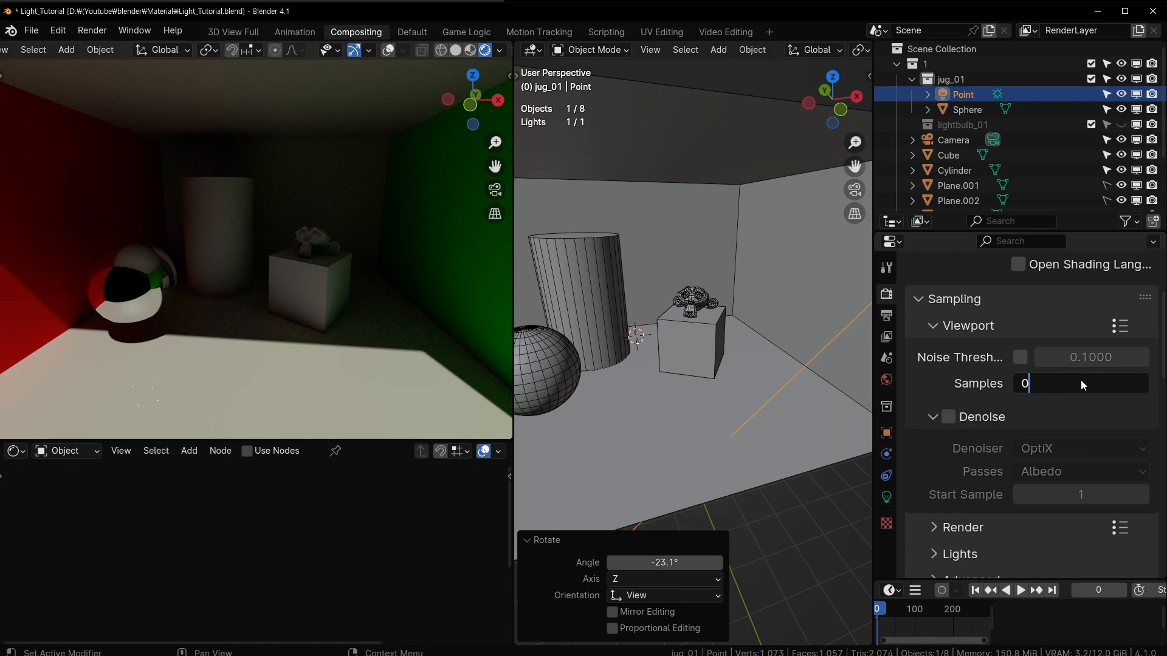
key("Return")
middle_click_drag(720, 298, 809, 355)
key("r")
left_click(792, 380)
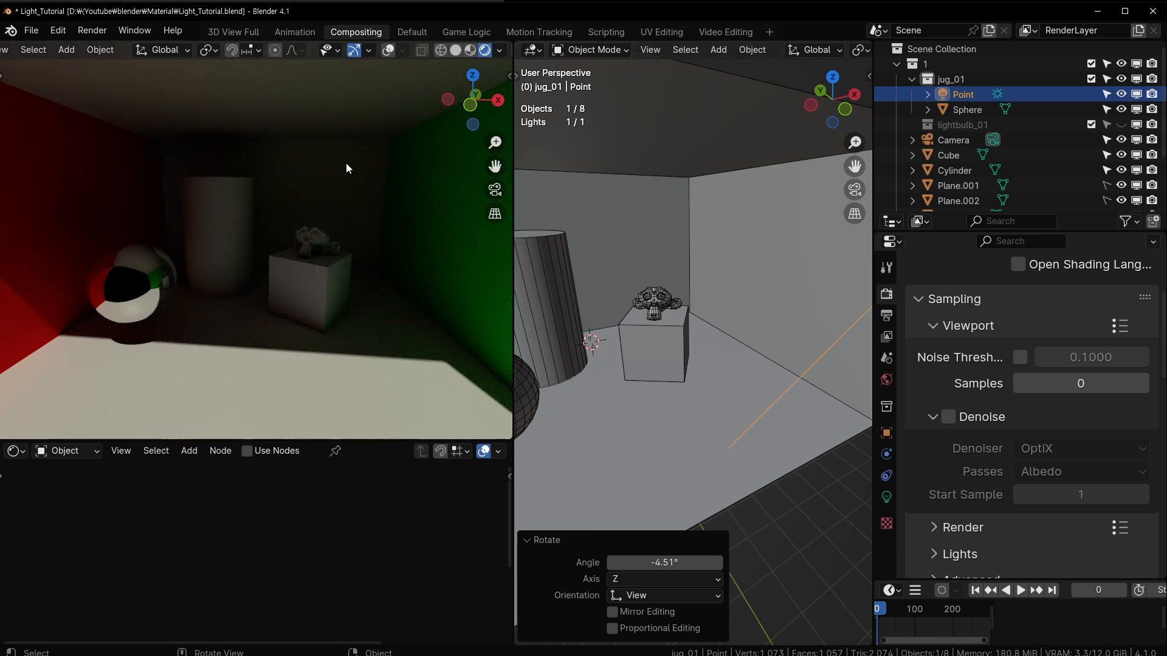
Set the viewport samples to 400 and rotate the point light by about 4° in the view
left_click(1098, 384)
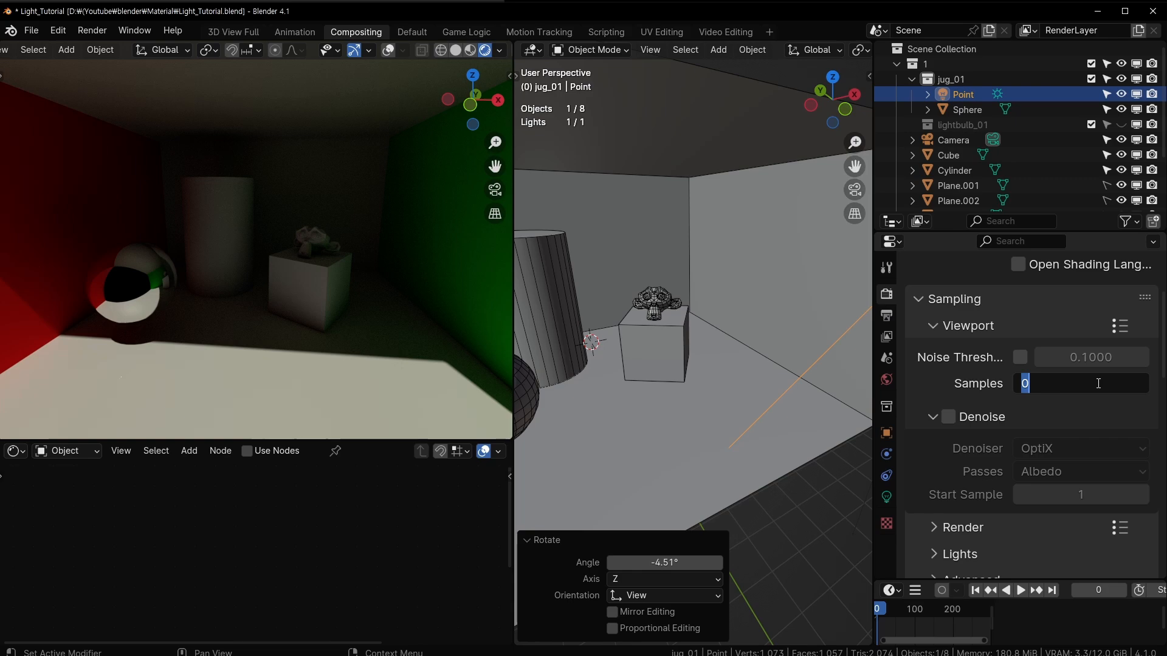
type("400")
key("Return")
middle_click_drag(717, 338, 771, 348)
key("r")
left_click(825, 343)
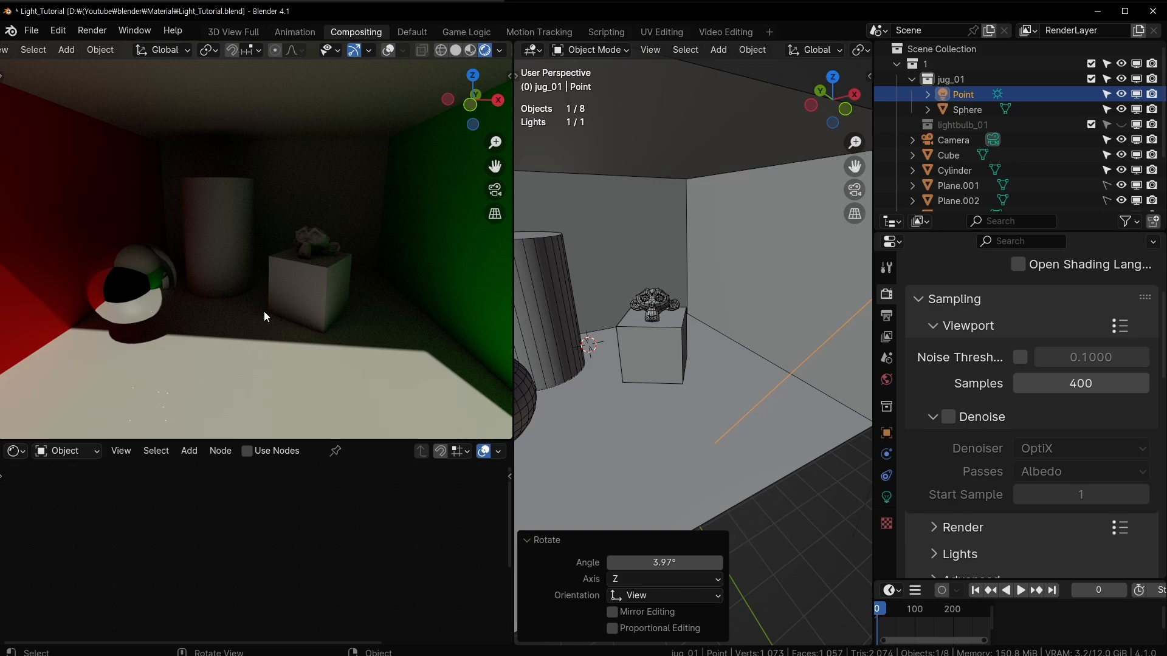
Set the viewport samples to 100 and check the rendered room from a slightly different angle
middle_click_drag(263, 311, 128, 198)
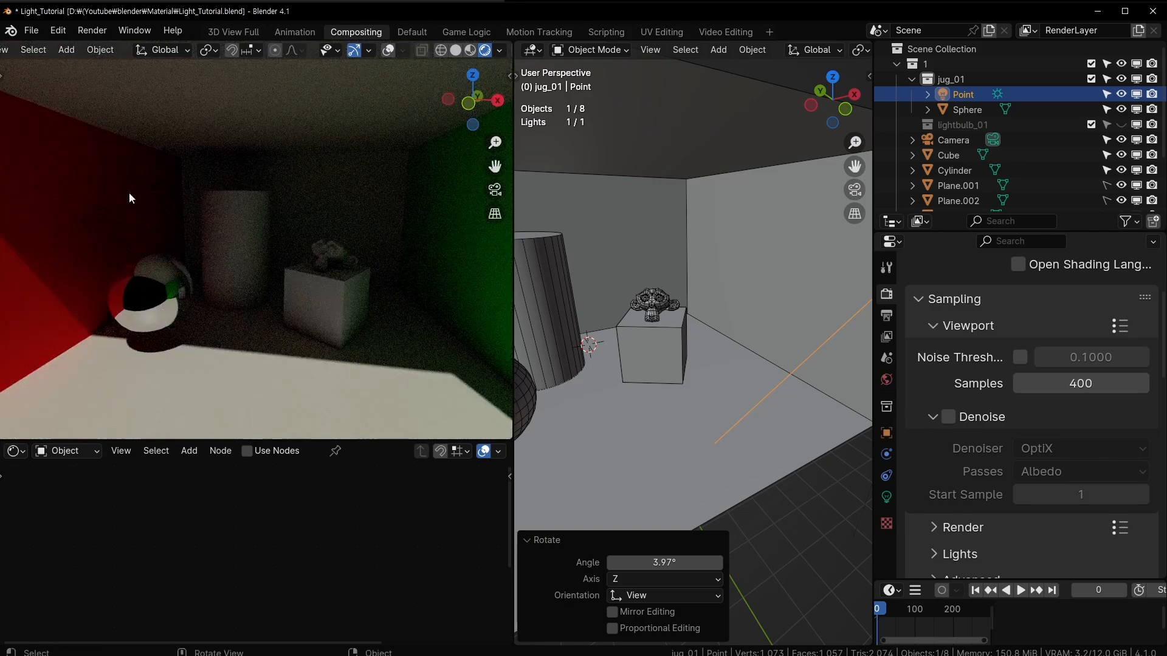
double_click(1094, 383)
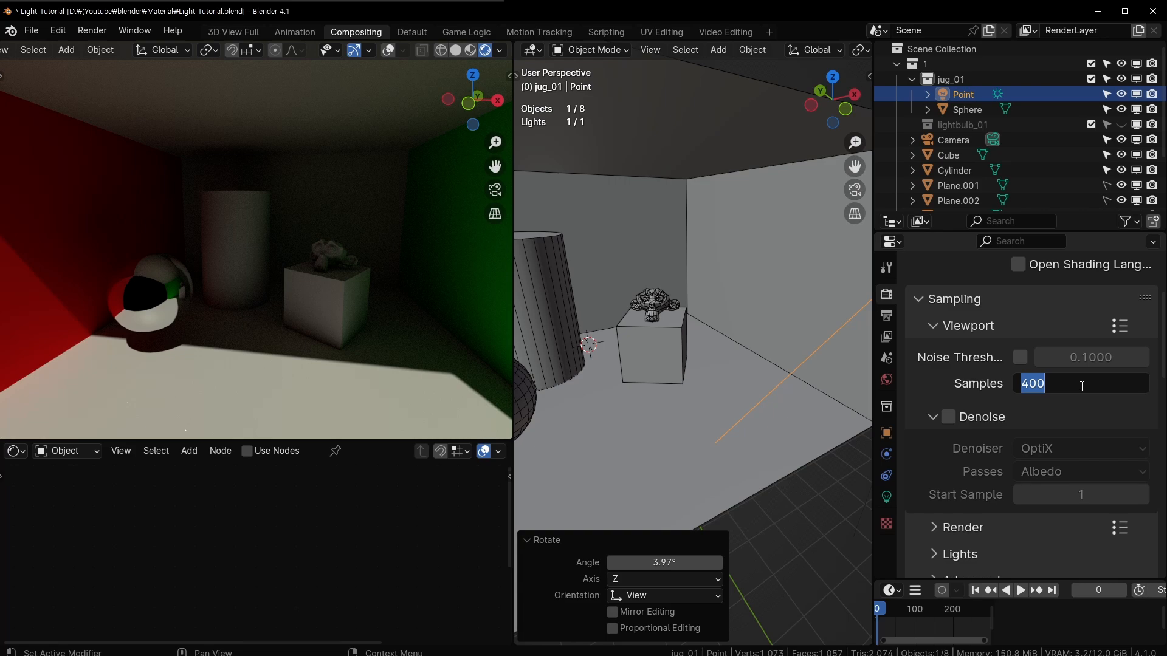
type("100")
key("Return")
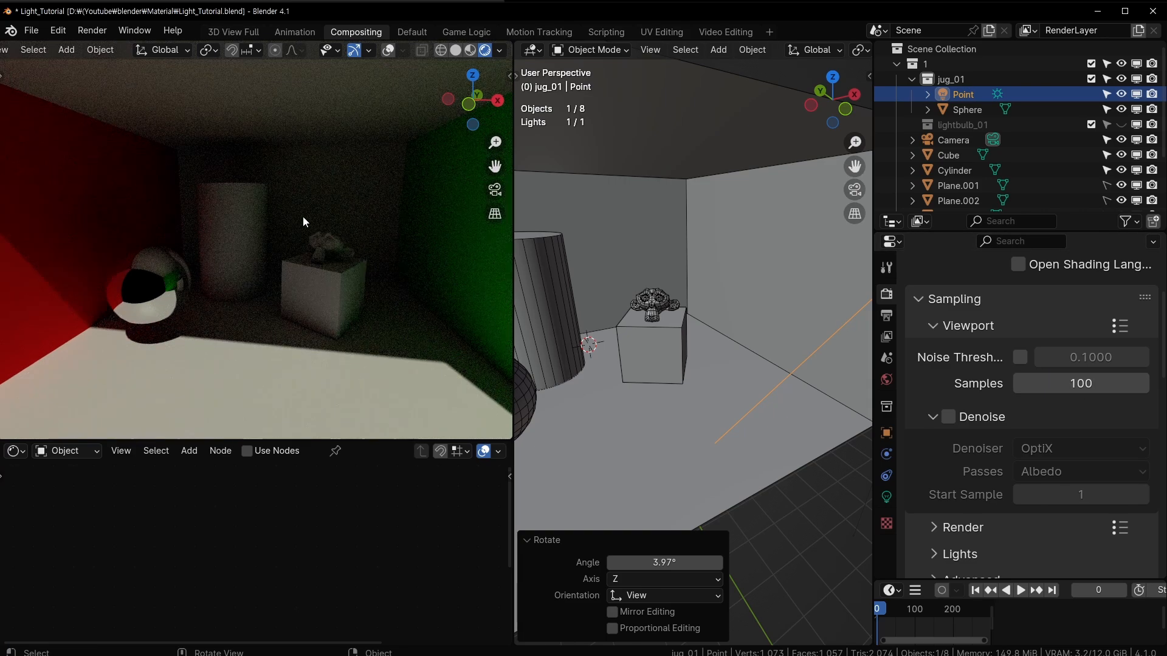
middle_click_drag(235, 197, 238, 192)
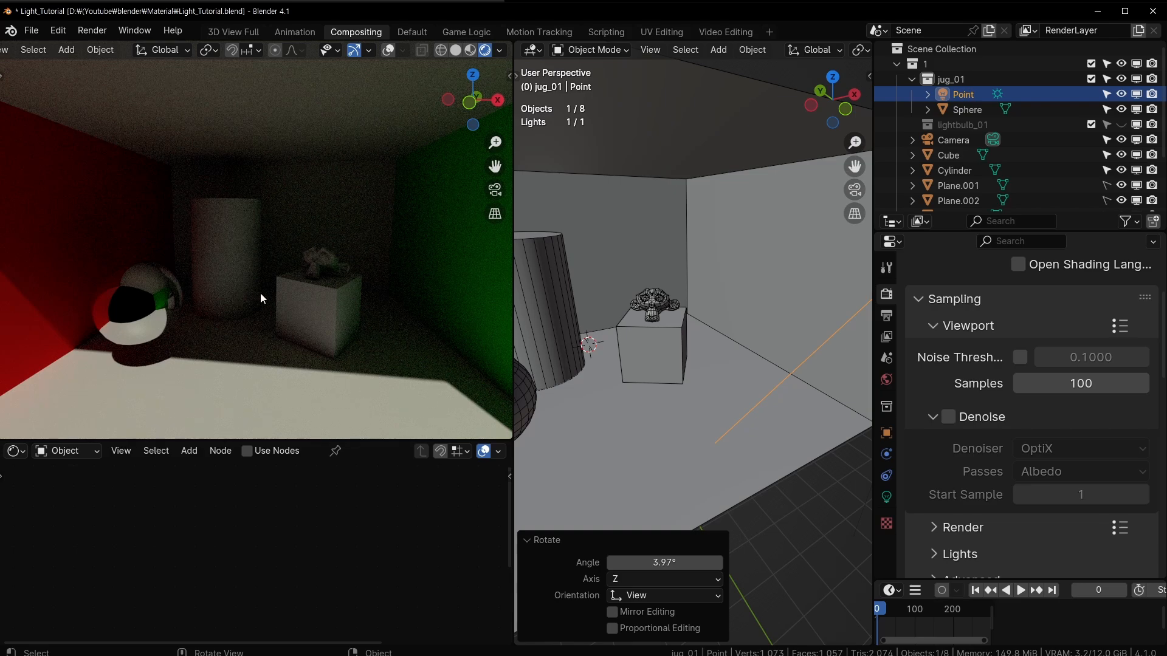
Set the viewport samples to 5 and check the noise in the rendered room
left_click(1063, 384)
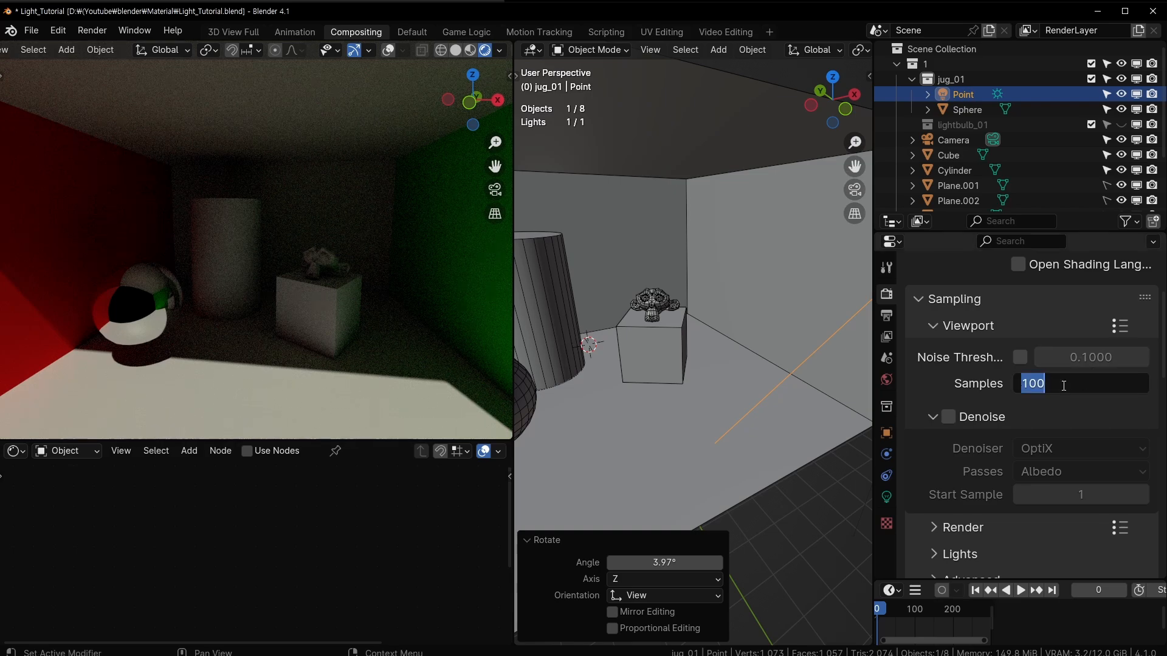
type("5")
key("Return")
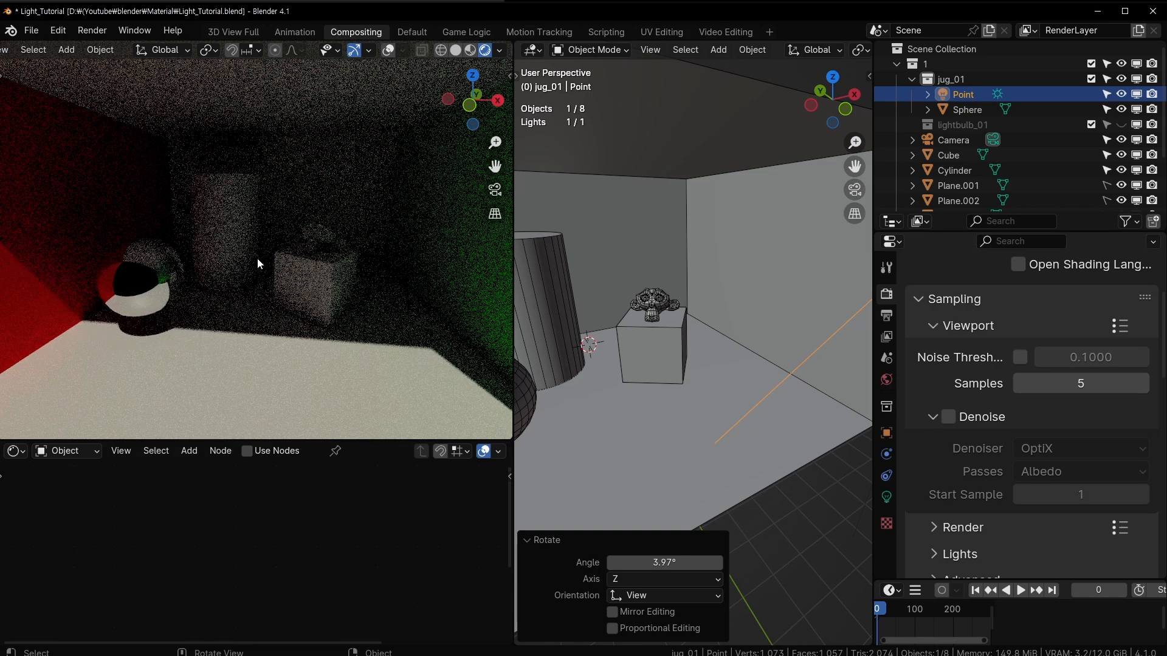
middle_click_drag(210, 274, 232, 270)
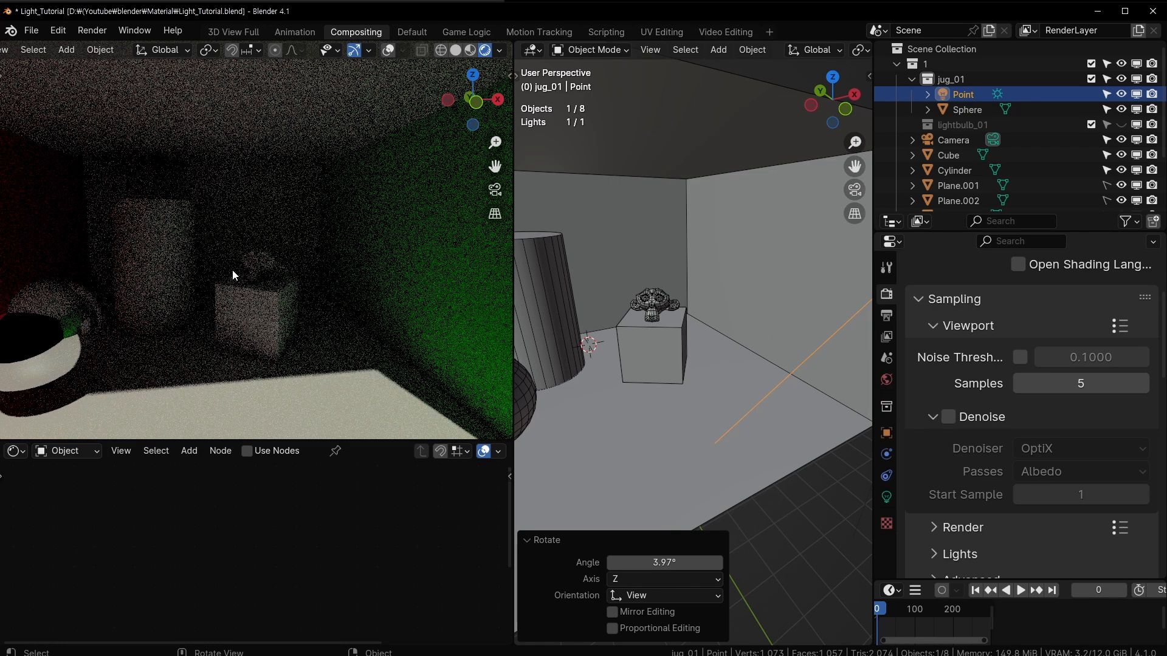
Select the cube, focus the rendered view on it, and inspect the noise on the green wall and the shadowed floor
left_click(238, 308)
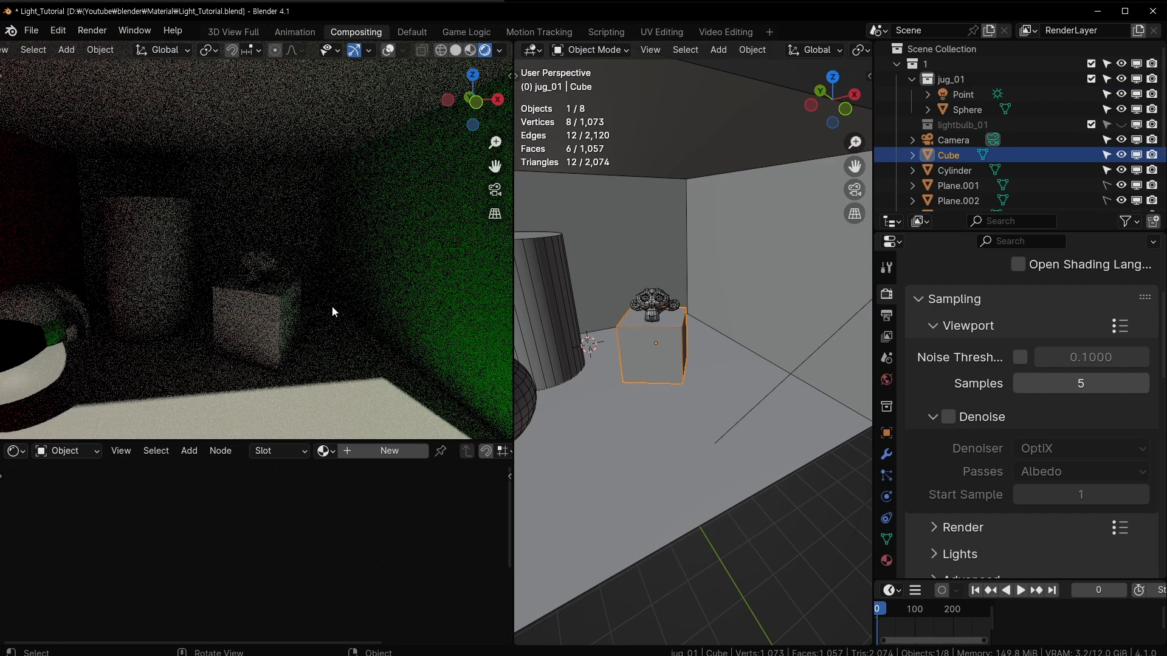
key("KP_Decimal")
scroll(332, 307, "down", 7)
middle_click_drag(275, 289, 239, 285)
scroll(315, 256, "up", 5)
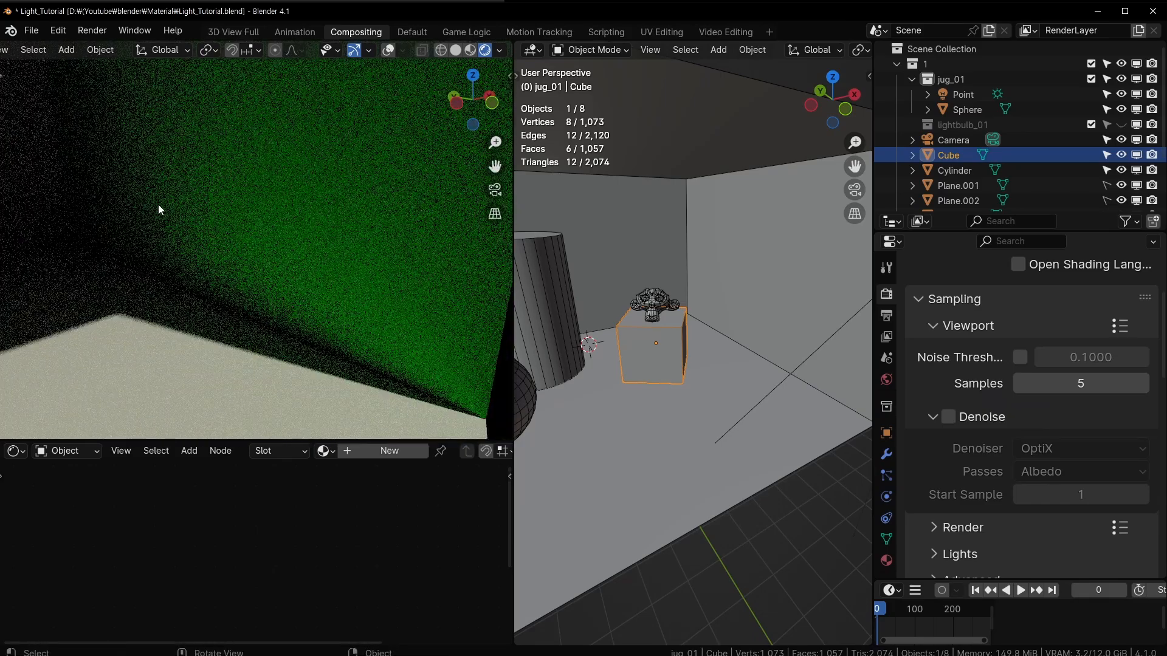
scroll(322, 352, "up", 3)
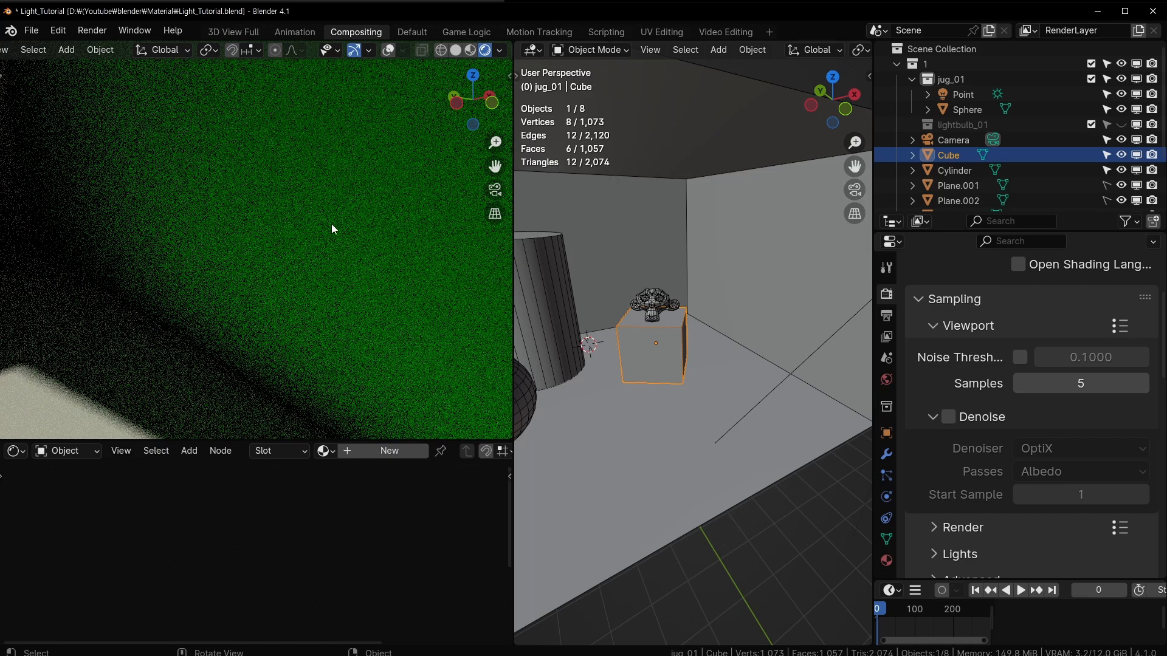
middle_click_drag(332, 229, 282, 234)
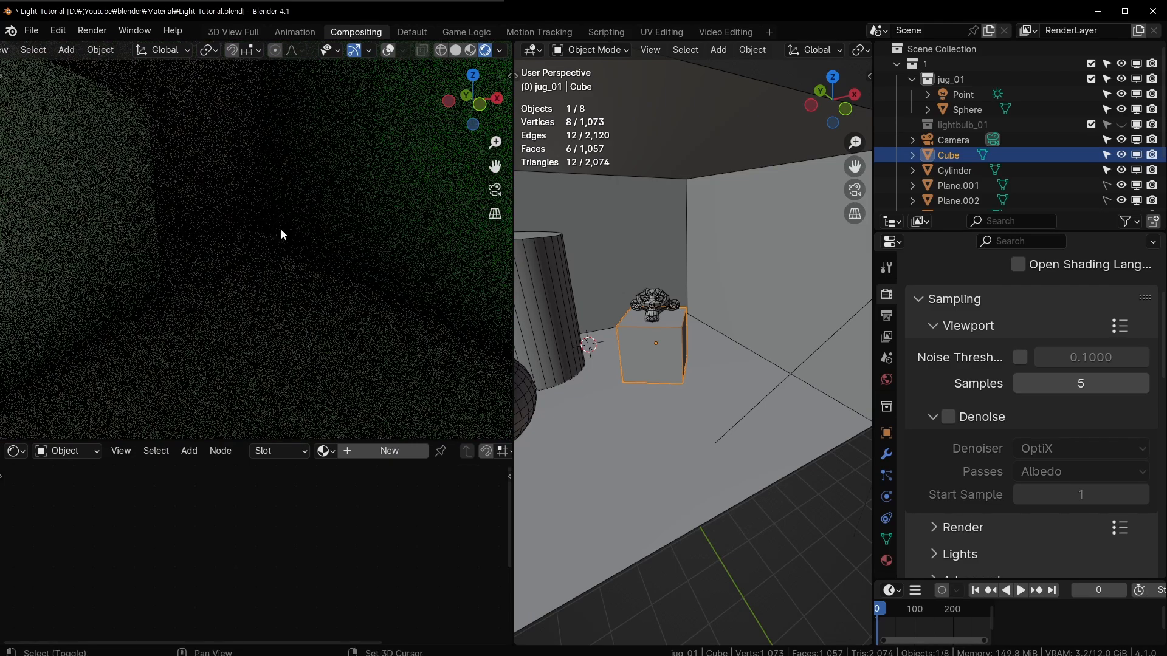
Return the rendered view to the cube and cylinder and set the viewport samples to 400
middle_click_drag(282, 362, 213, 310)
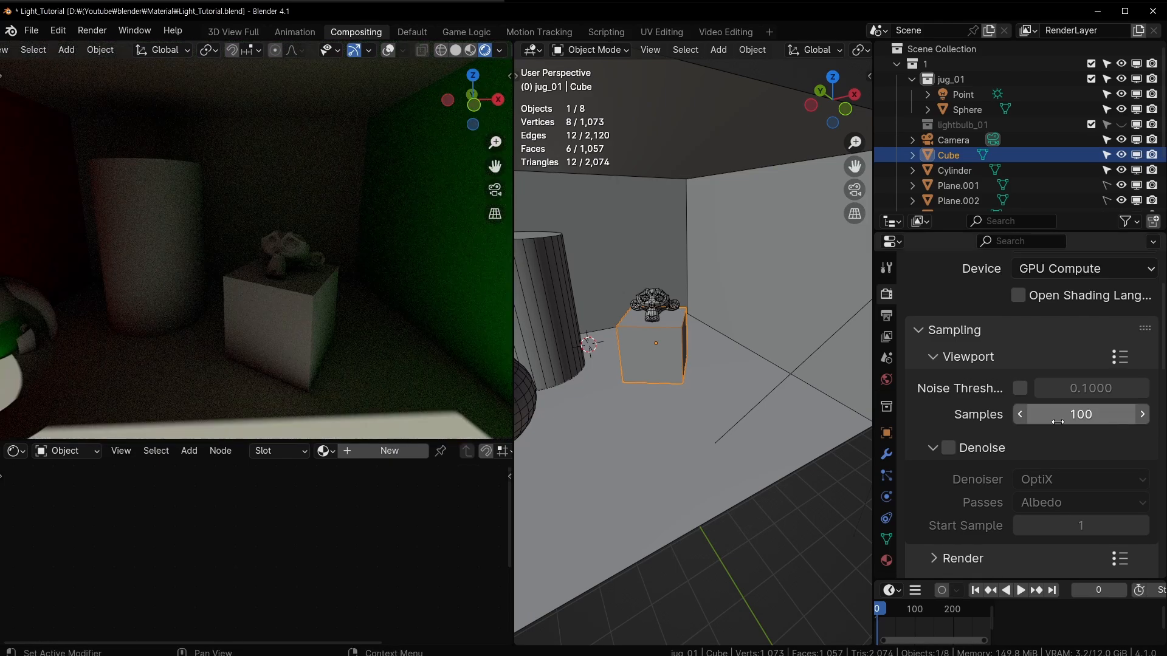
middle_click_drag(315, 282, 291, 288)
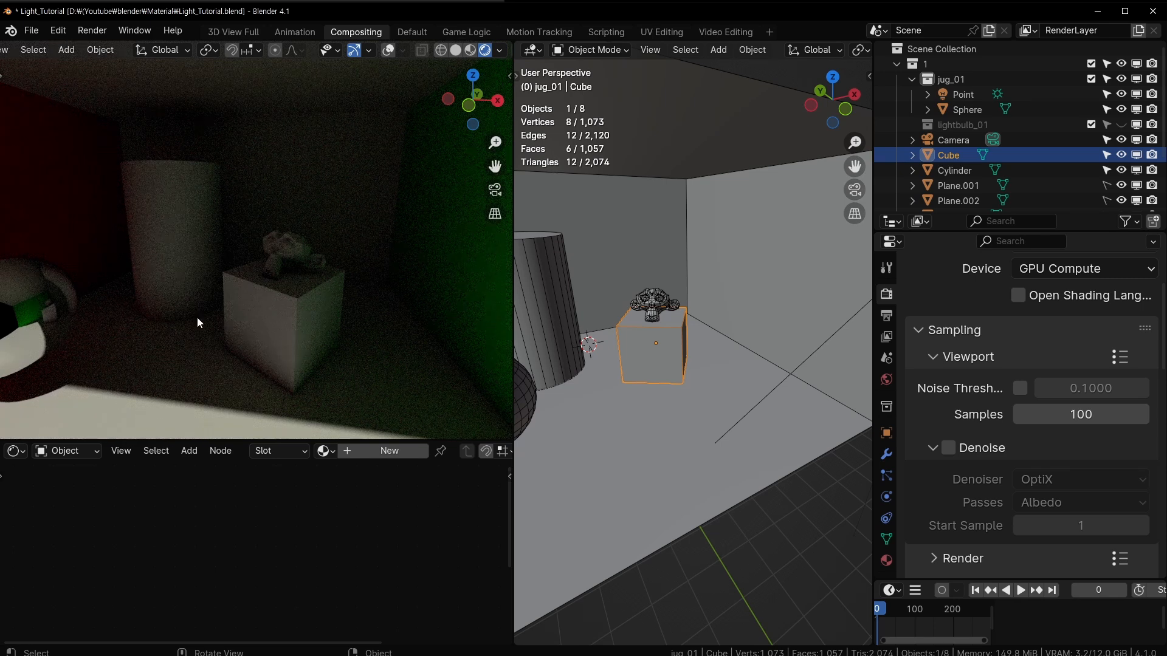
left_click(1066, 414)
type("400")
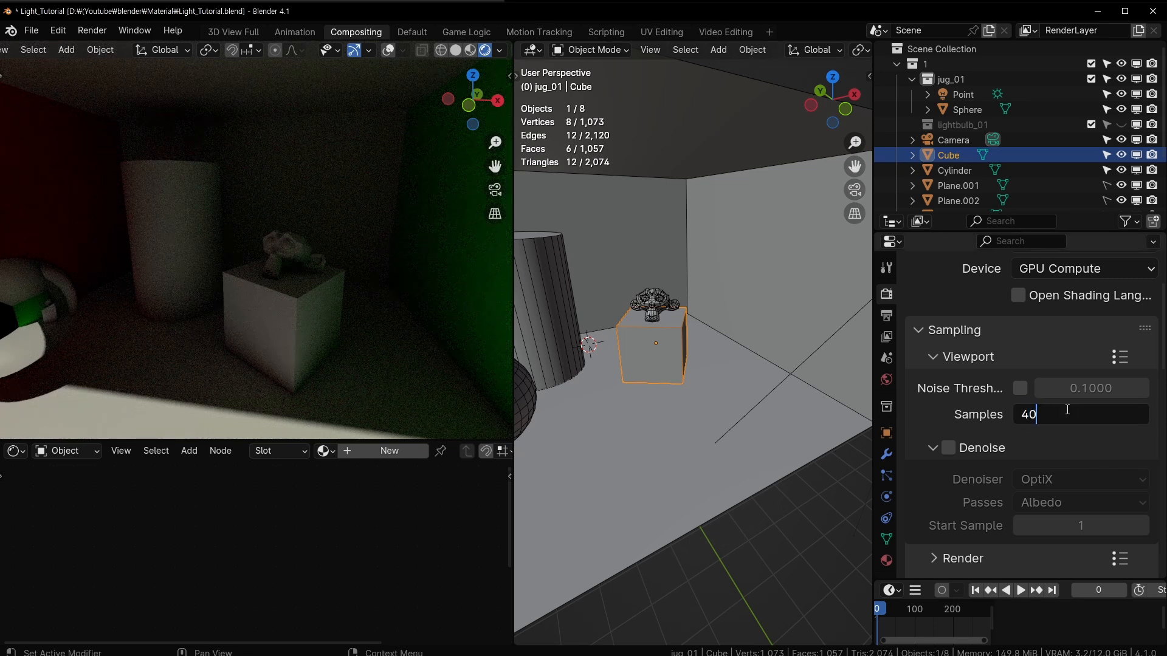
key("Return")
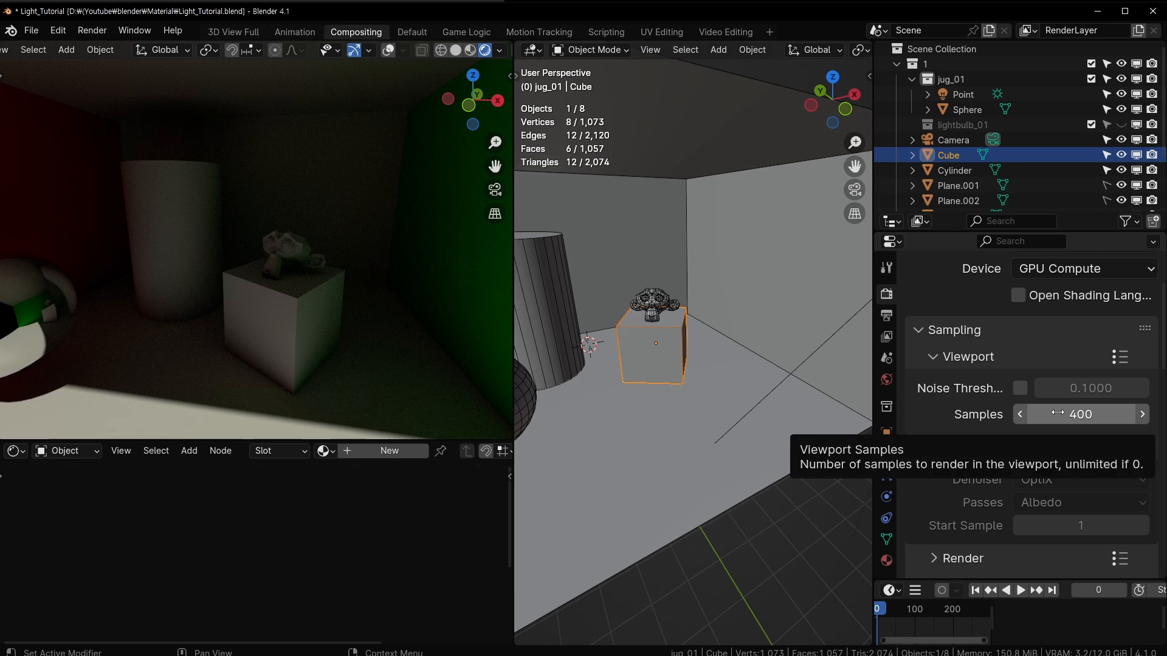
Set the viewport samples to 5000 and let the rendered room refine
left_click_drag(1058, 414, 1077, 414)
left_click(1077, 415)
type("5000")
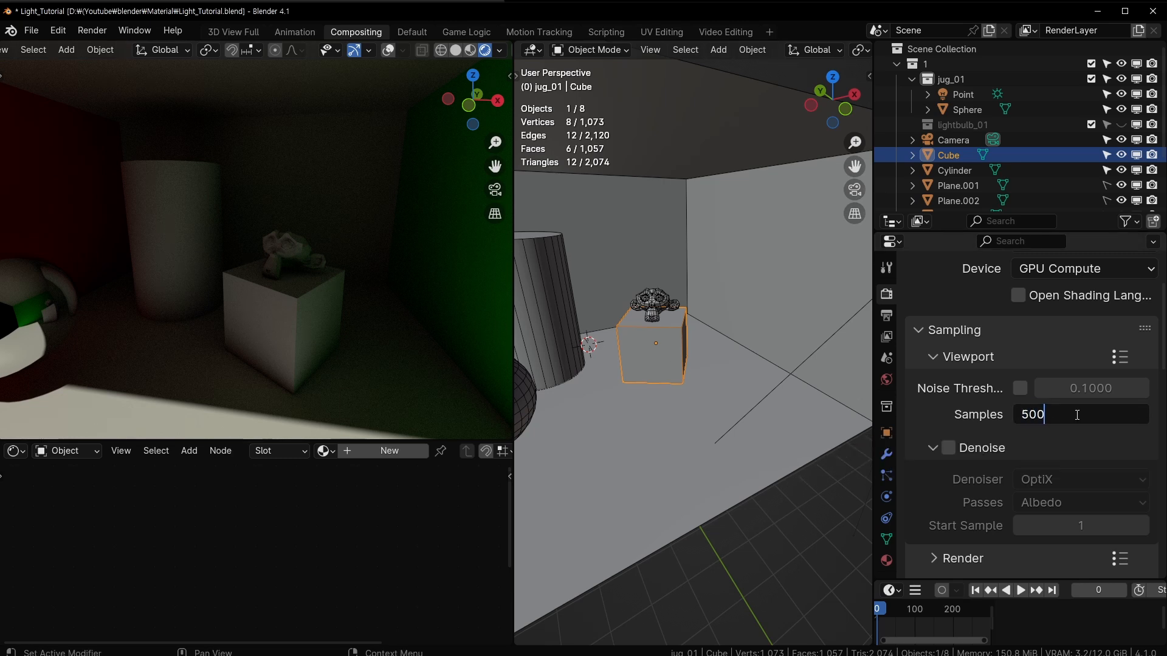
key("Return")
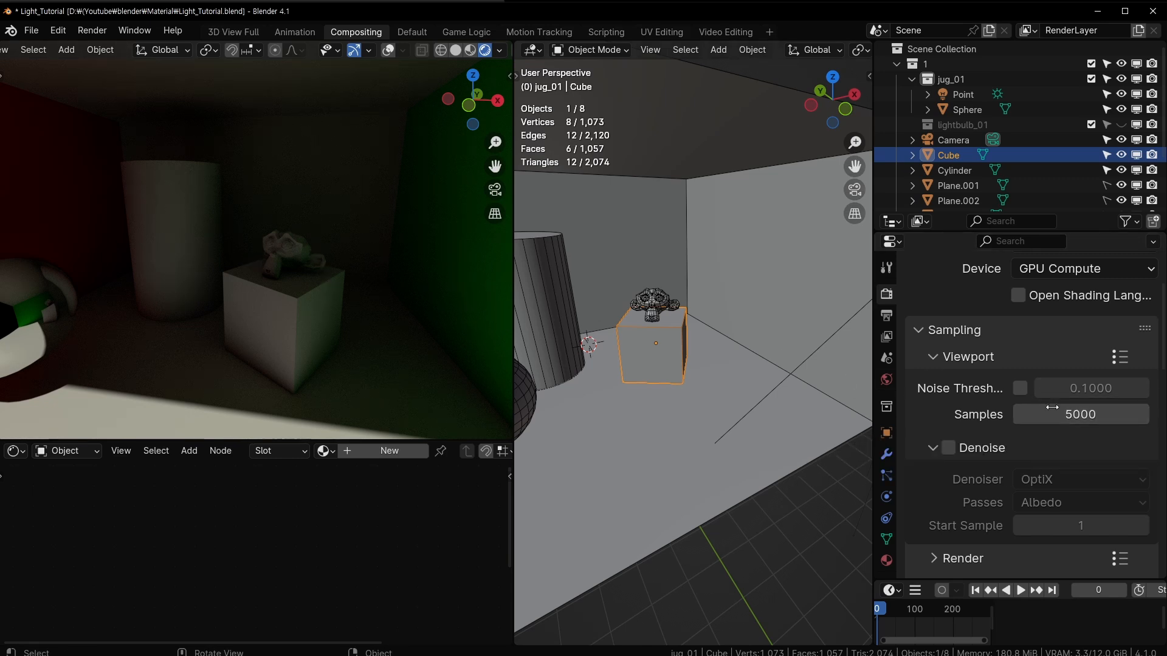
Try 1000 viewport samples, and lower the count to 400 for comparison
left_click(1101, 418)
type("1000")
key("Return")
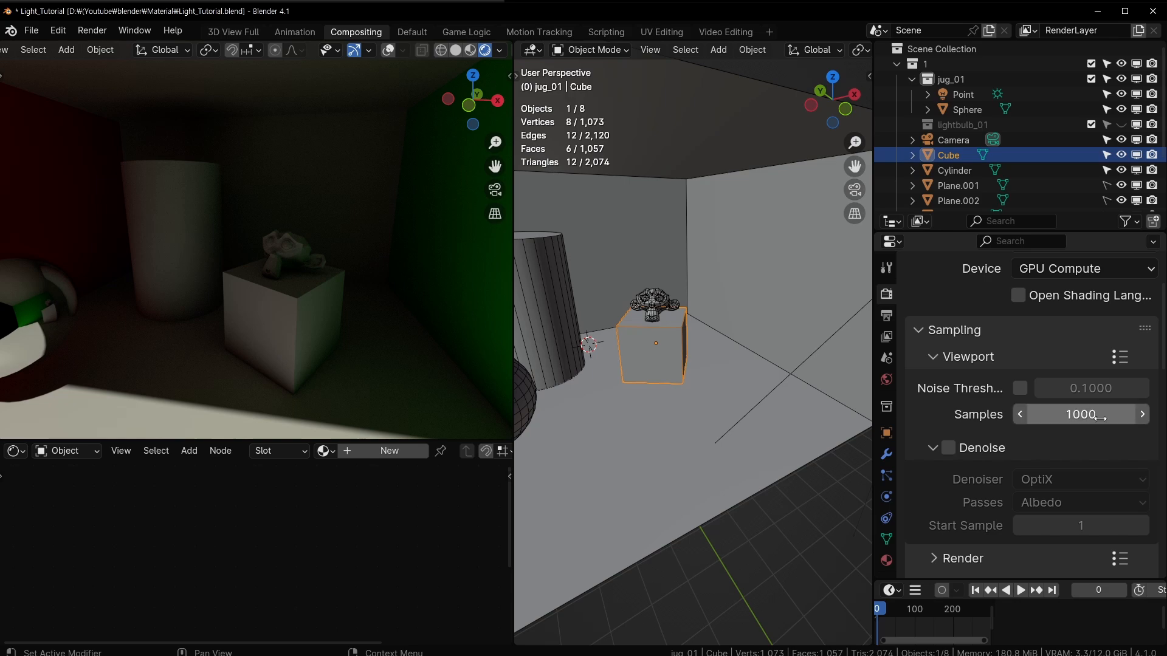
left_click(1105, 418)
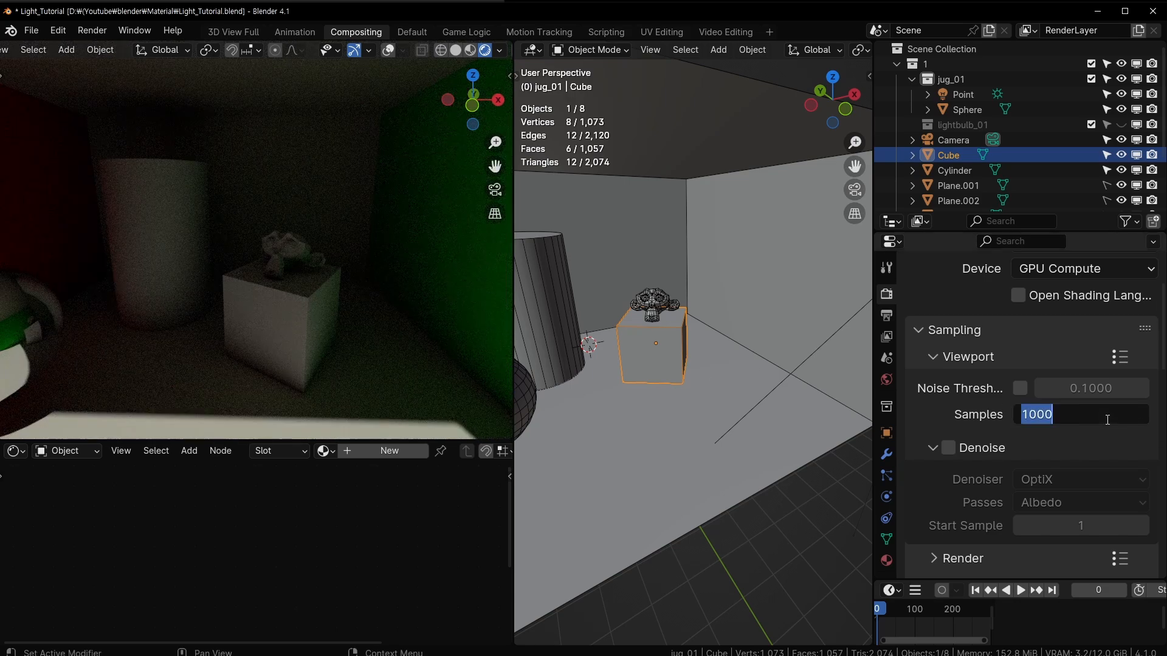
type("400")
key("Return")
Reduce the viewport samples to 2, and raise them to 50 for comparison
left_click(1107, 418)
type("2")
key("Return")
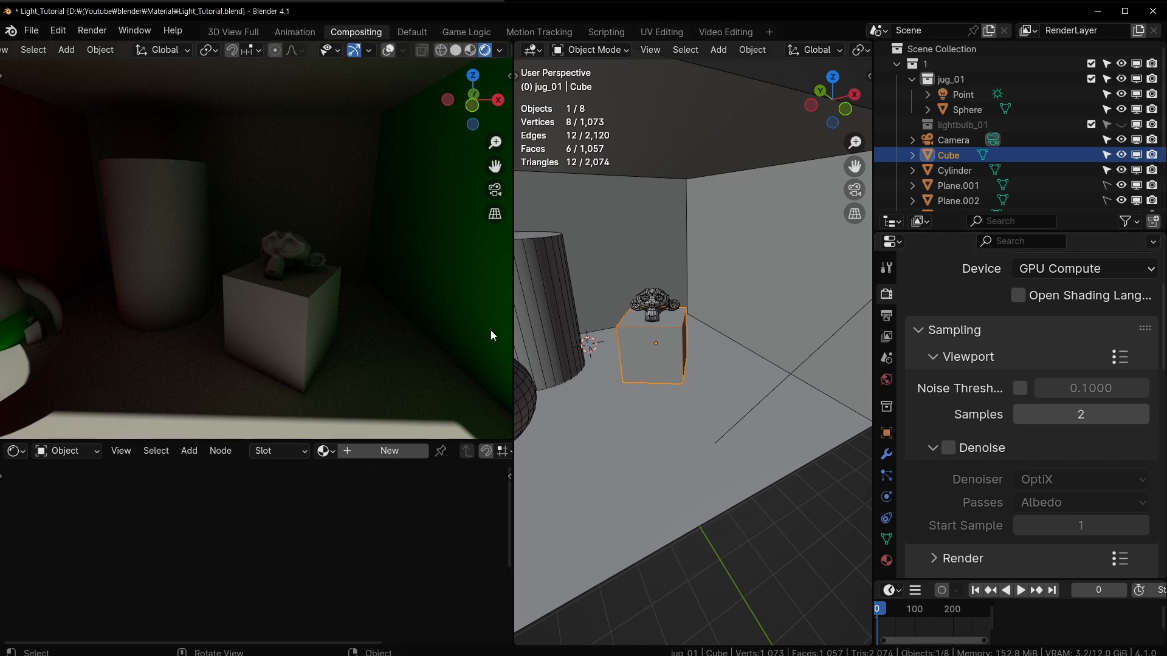
left_click(1096, 415)
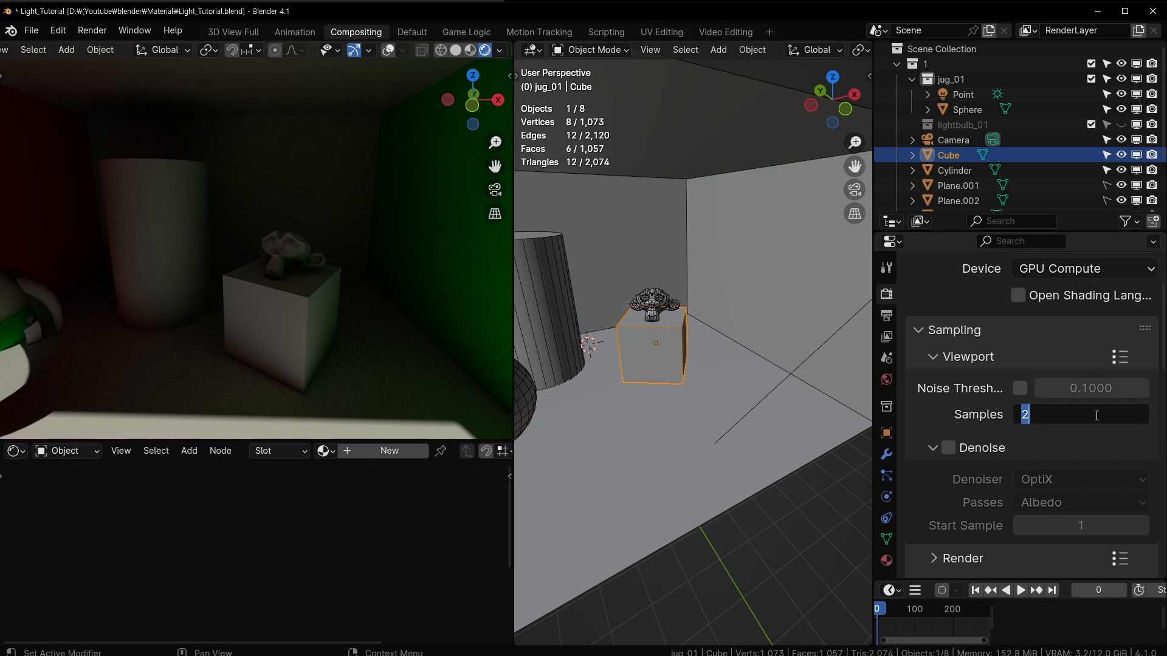
type("50")
key("Return")
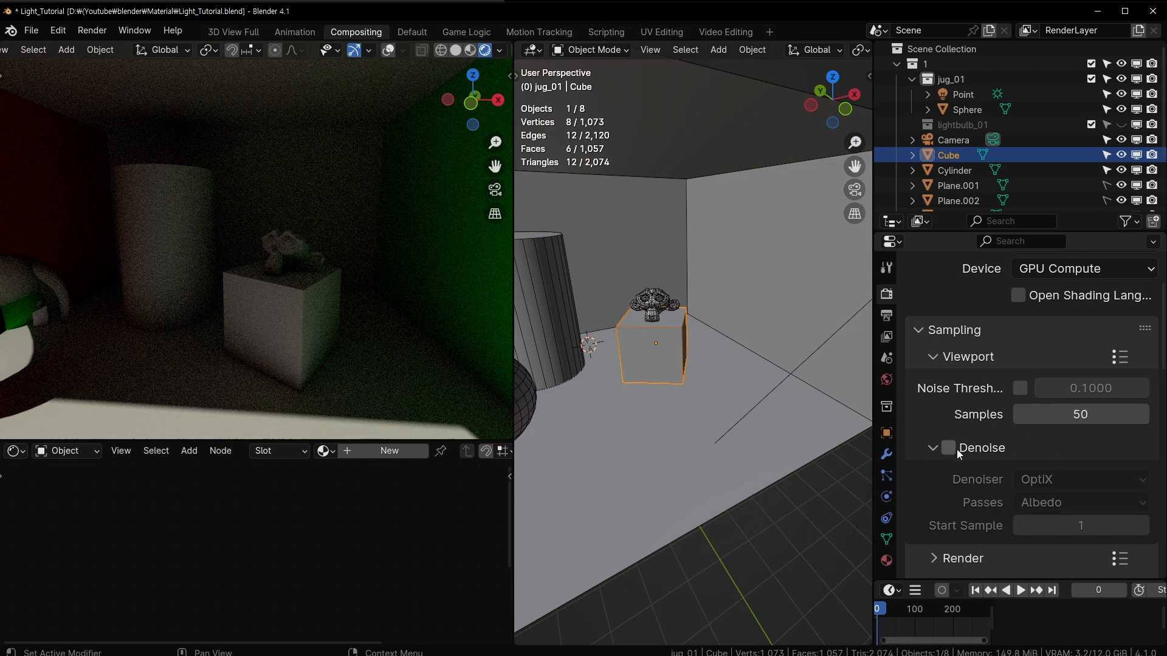
Enable viewport denoising to compare the render at 50 samples, and disable it again
left_click(957, 451)
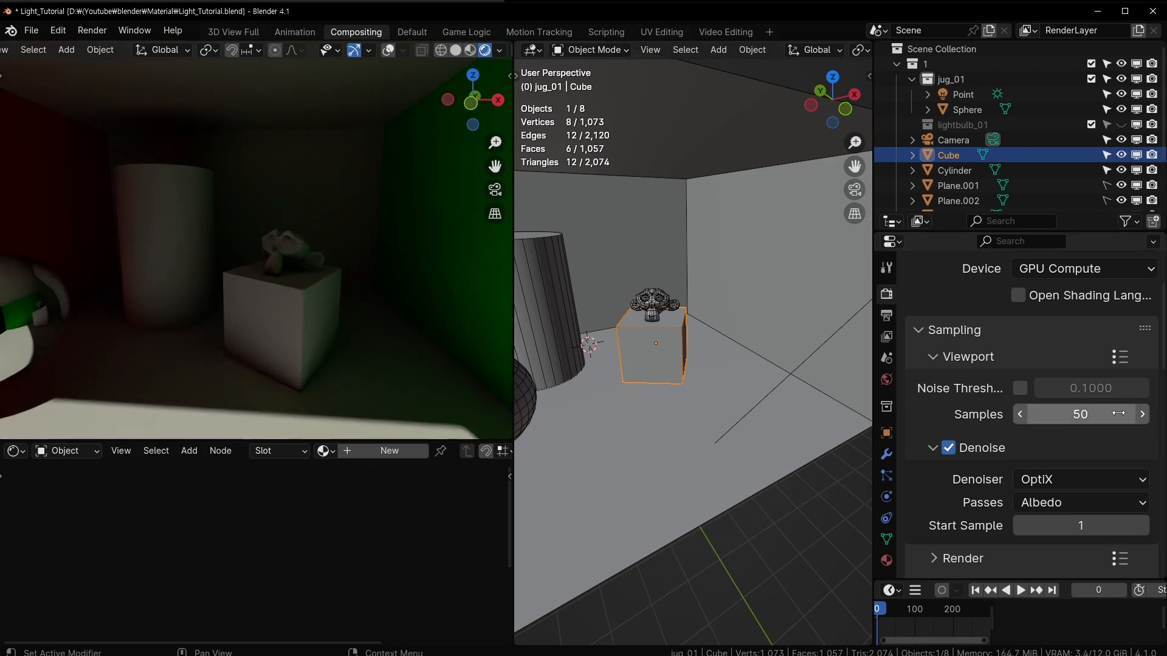
left_click(977, 450)
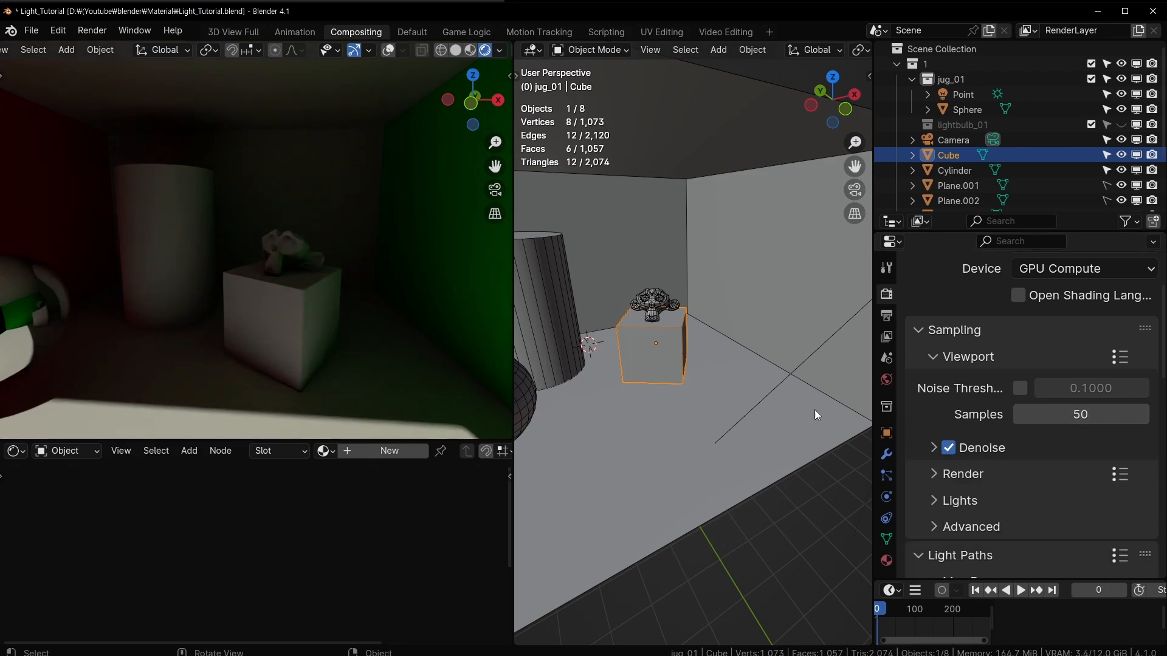
left_click(948, 448)
Set the viewport samples to 500 with denoising off and expand the viewport denoise settings
left_click(1057, 420)
type("500")
key("Return")
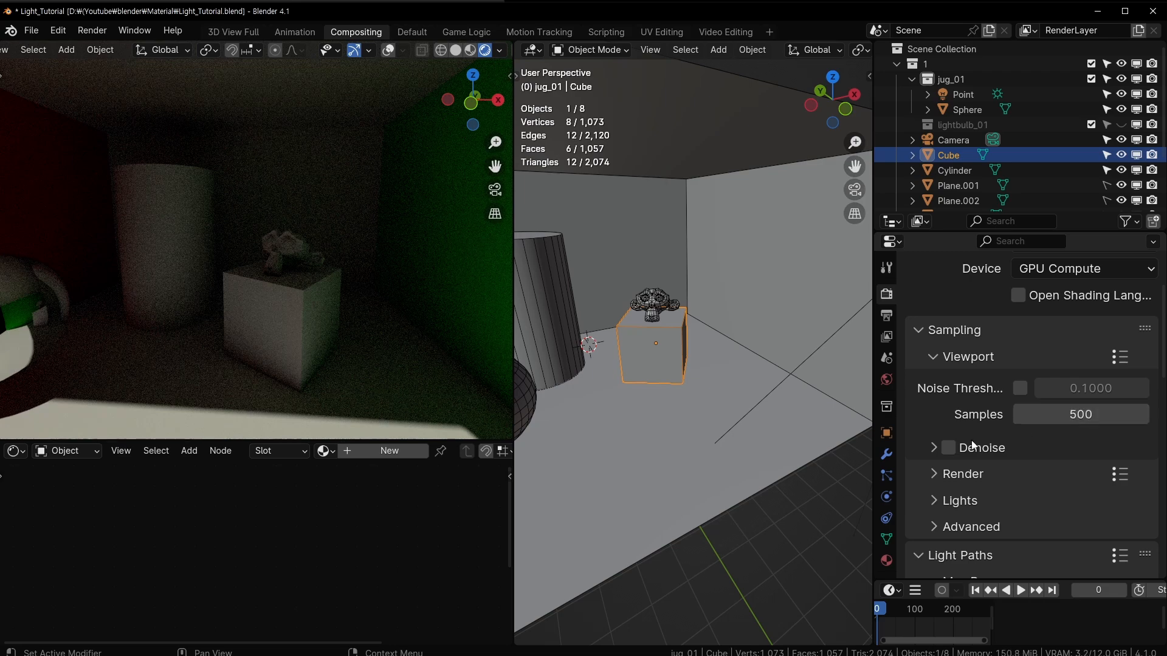
left_click(935, 450)
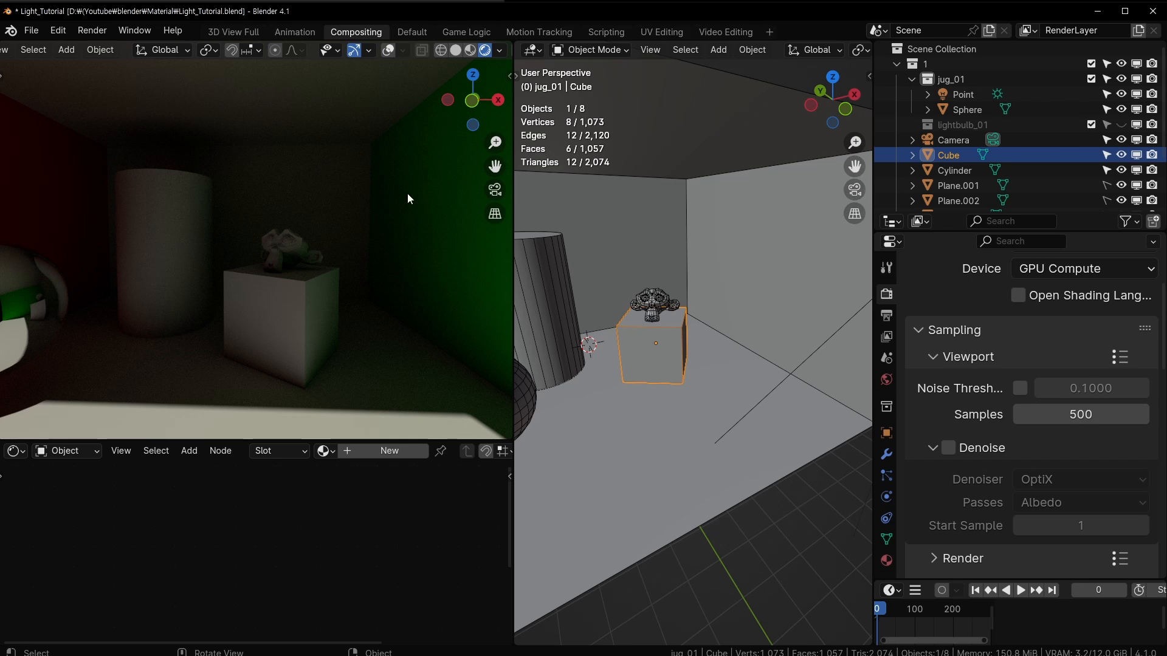
Enable viewport denoising, set the viewport samples to 50, and check the rendered cube and cylinder while changing the view
left_click(949, 448)
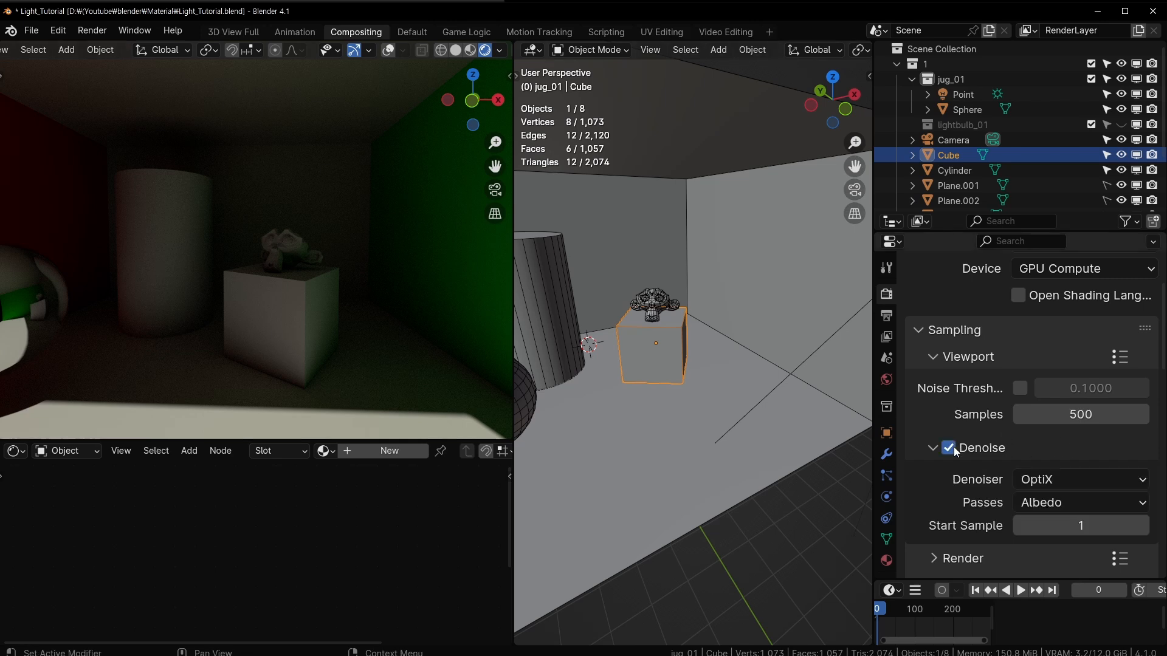
left_click(1095, 412)
type("50")
key("Return")
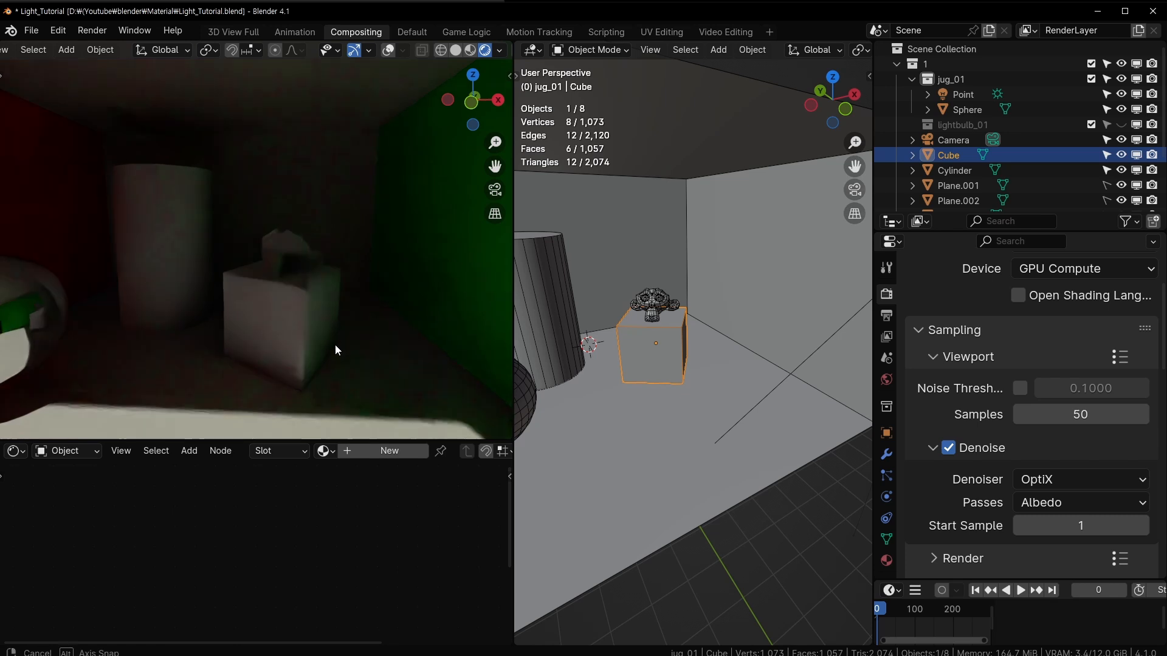
scroll(322, 331, "down", 4)
scroll(318, 327, "up", 5)
middle_click_drag(317, 327, 336, 319)
scroll(336, 320, "down", 1)
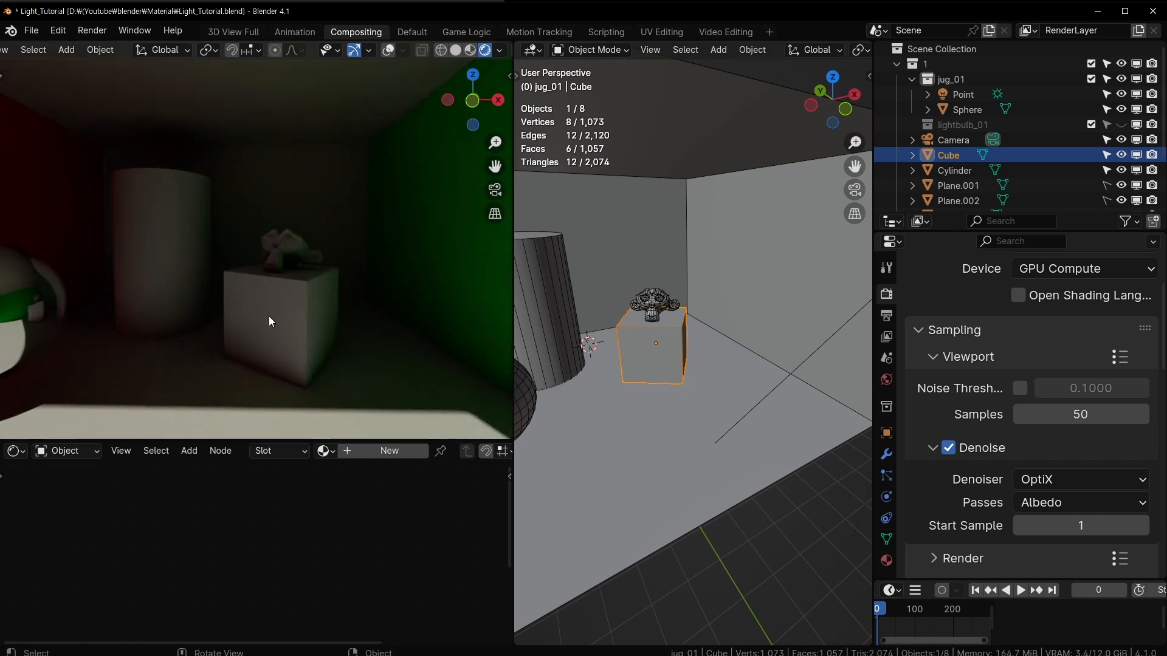
Review the available viewport denoisers and switch from OptiX to OpenImageDenoise
scroll(1067, 487, "down", 3)
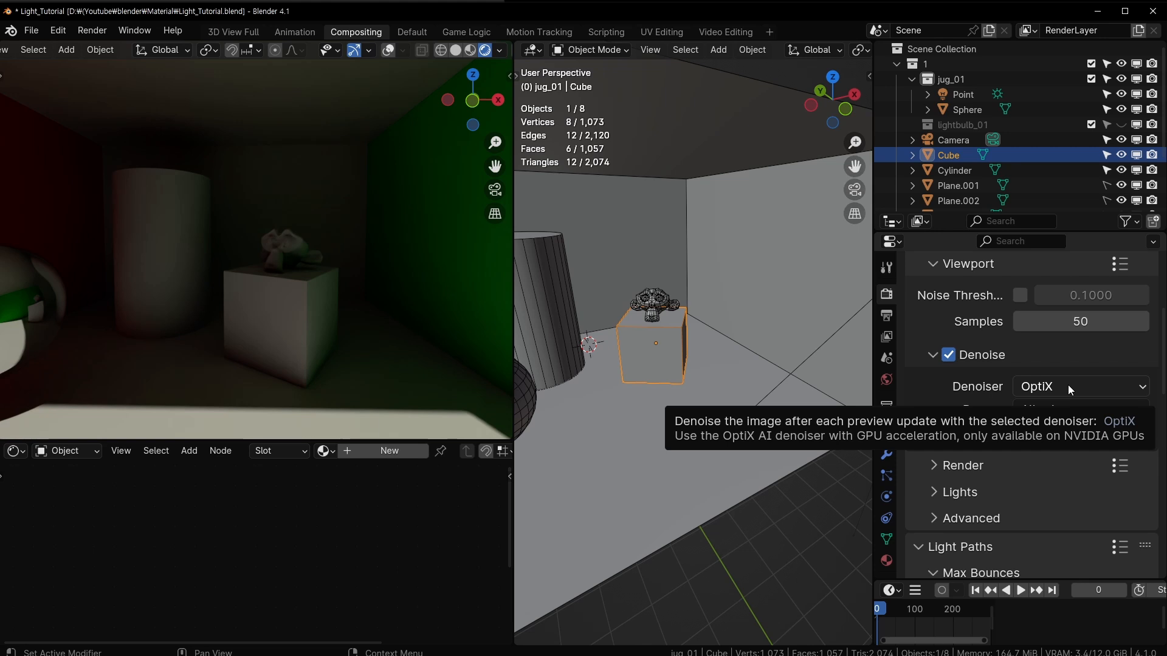
left_click(1067, 387)
left_click(1067, 386)
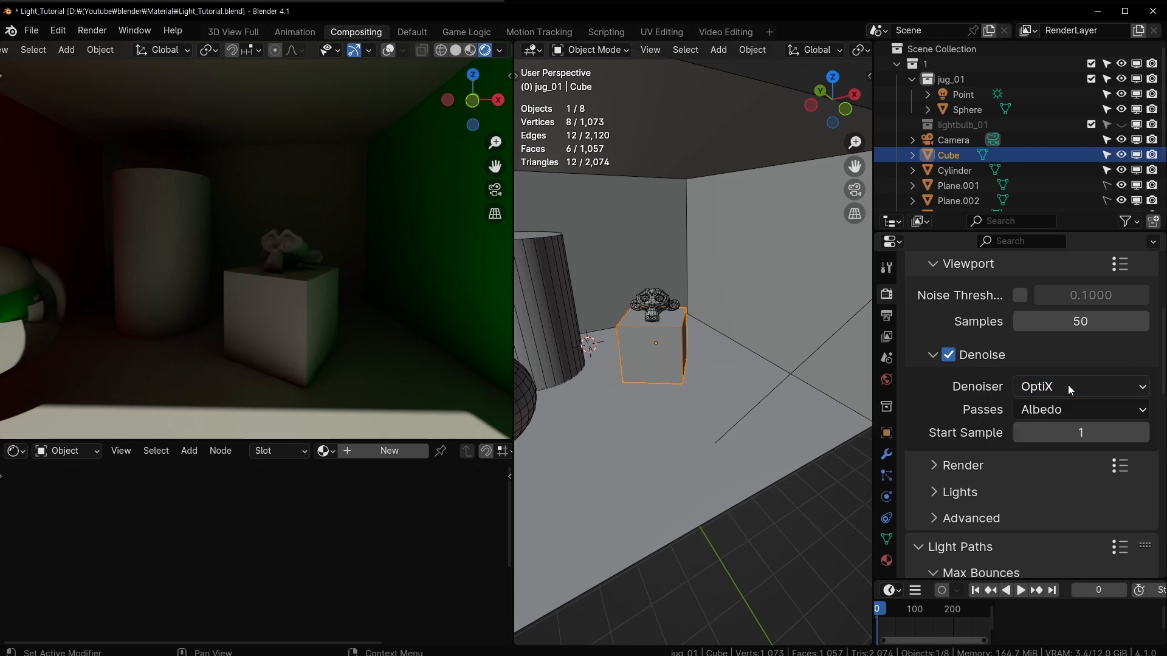
left_click(1067, 387)
left_click(1069, 388)
left_click(1045, 387)
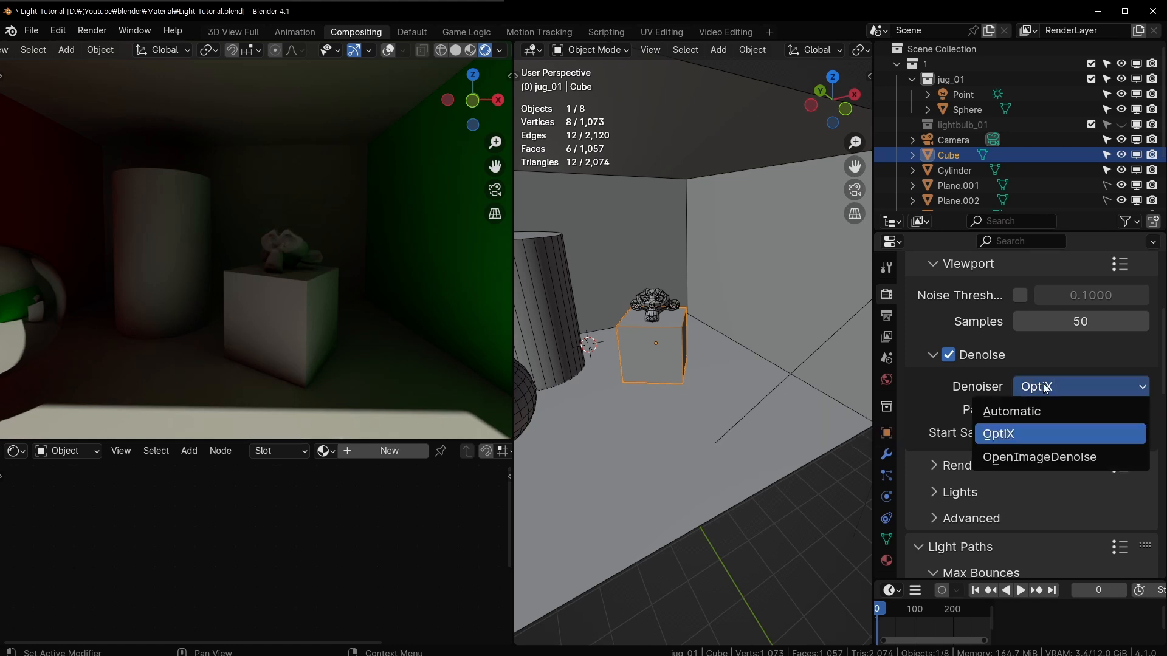
left_click(1045, 387)
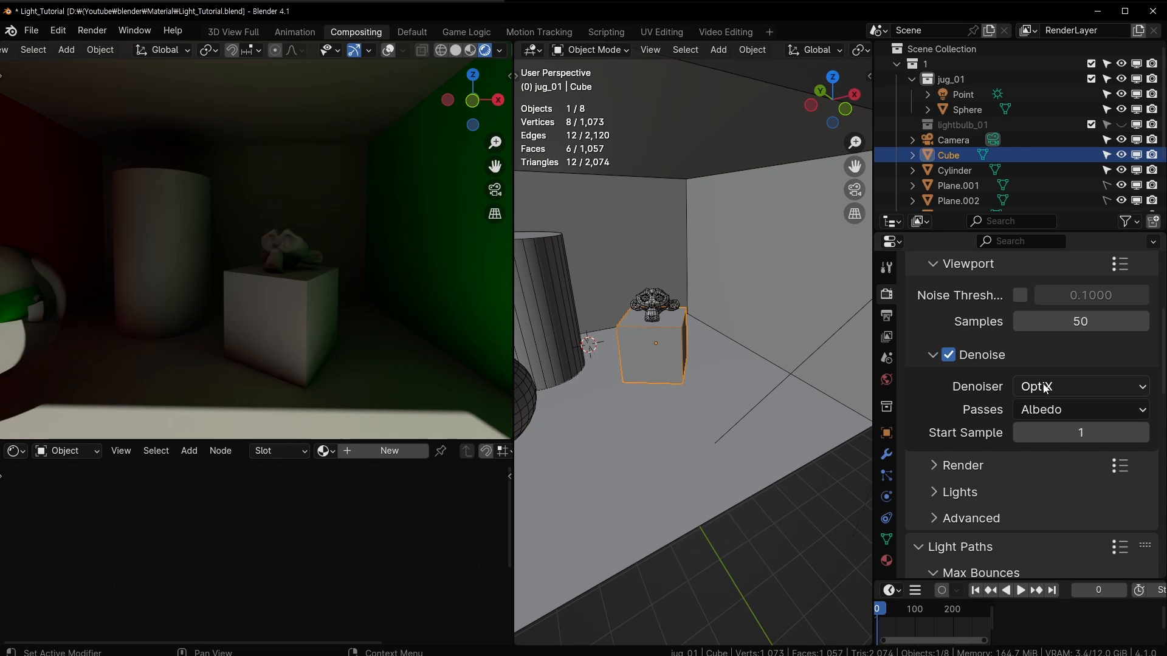
left_click(1045, 387)
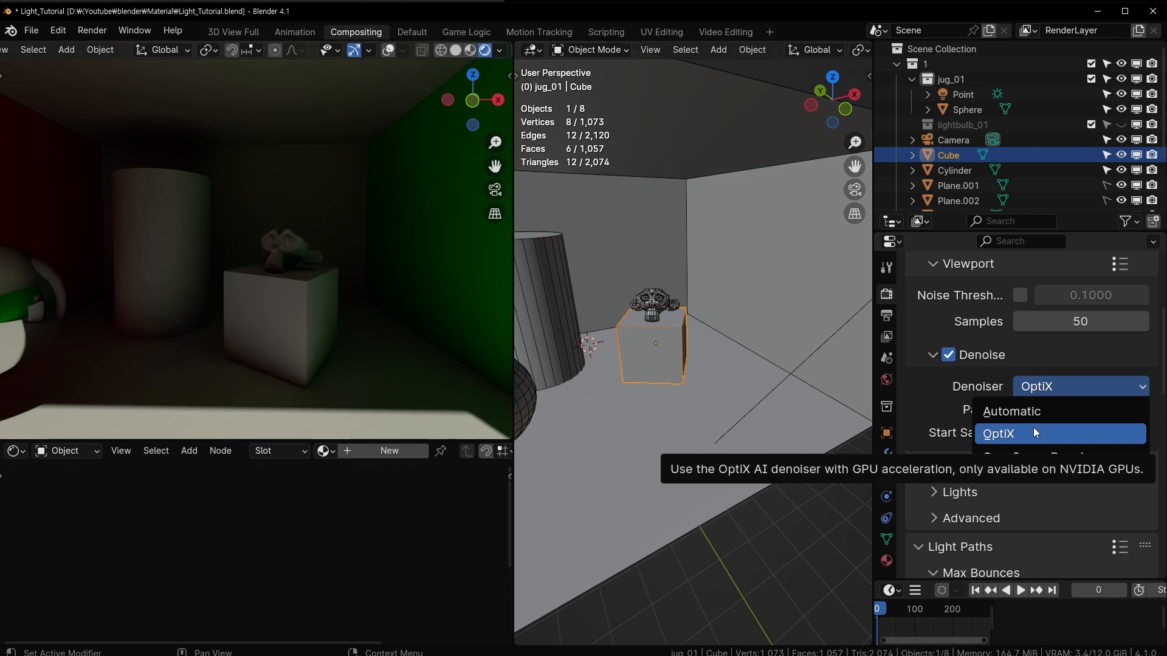
left_click(1032, 455)
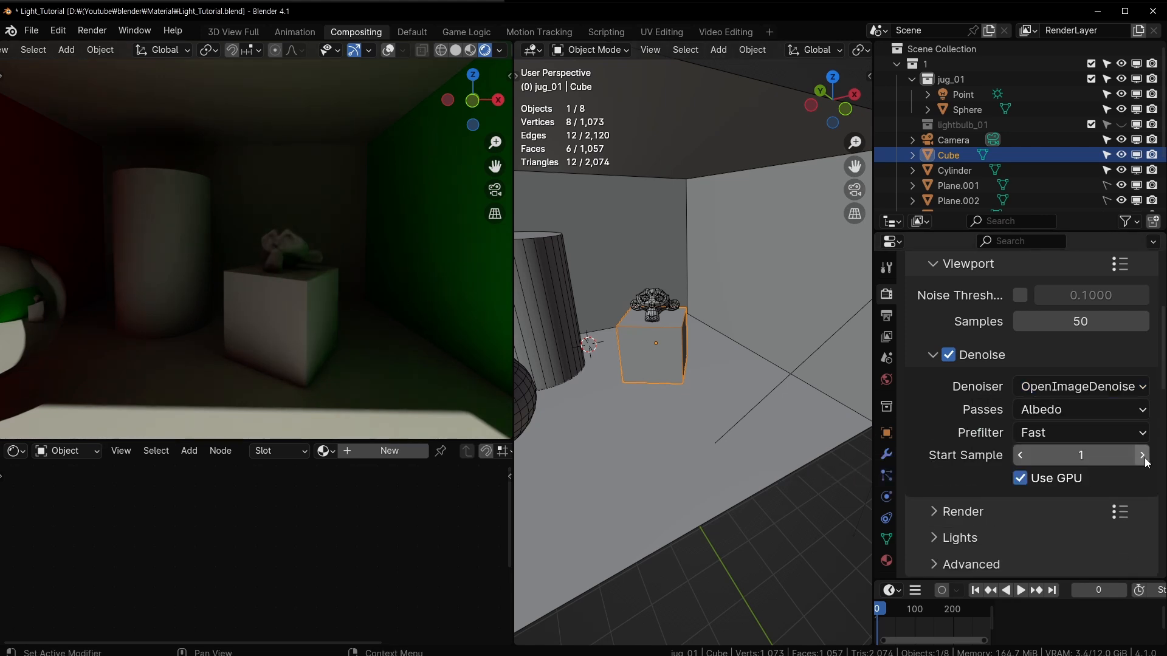
Set the viewport denoiser to OptiX to compare it with OpenImageDenoise
left_click(1052, 388)
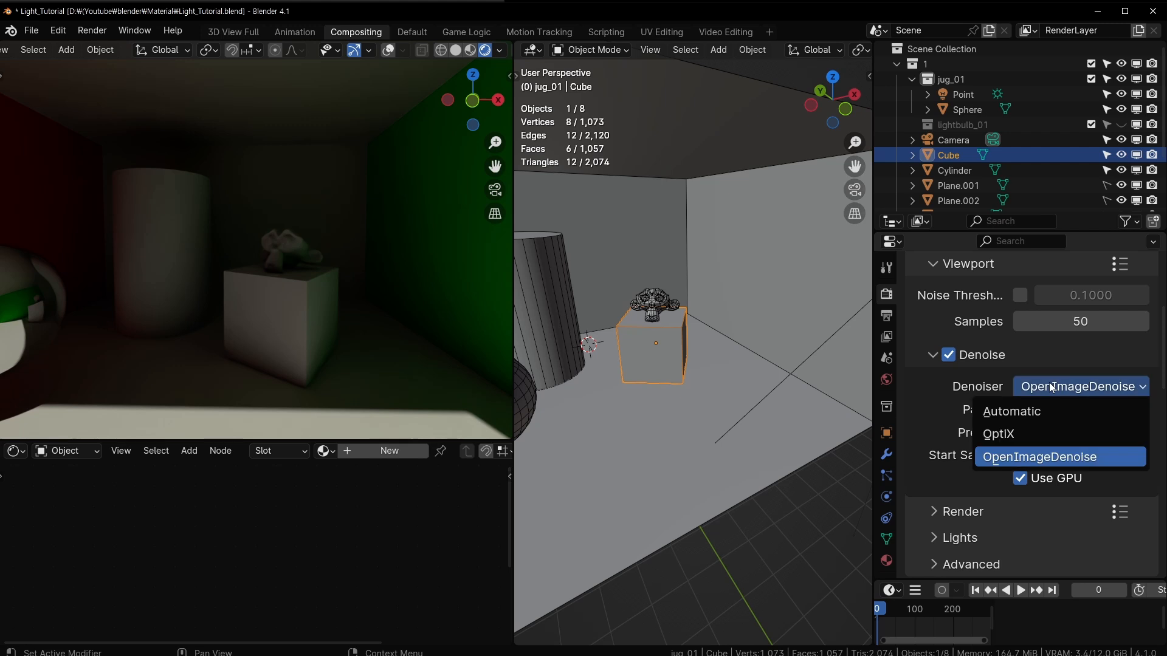
left_click(1052, 387)
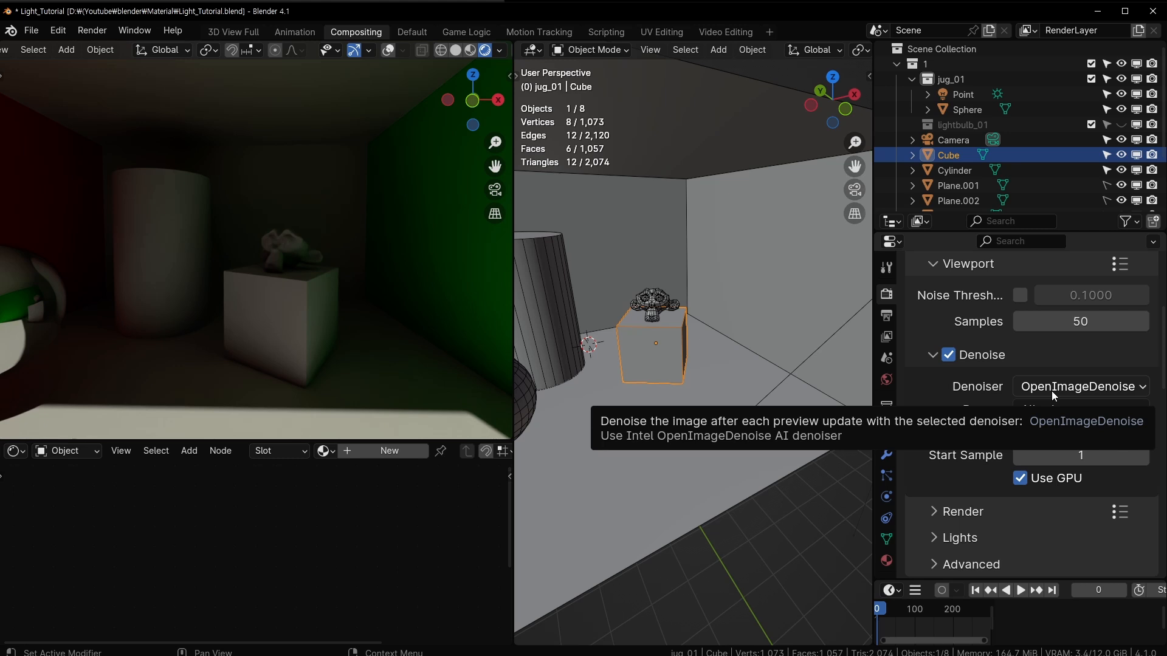
left_click(1049, 389)
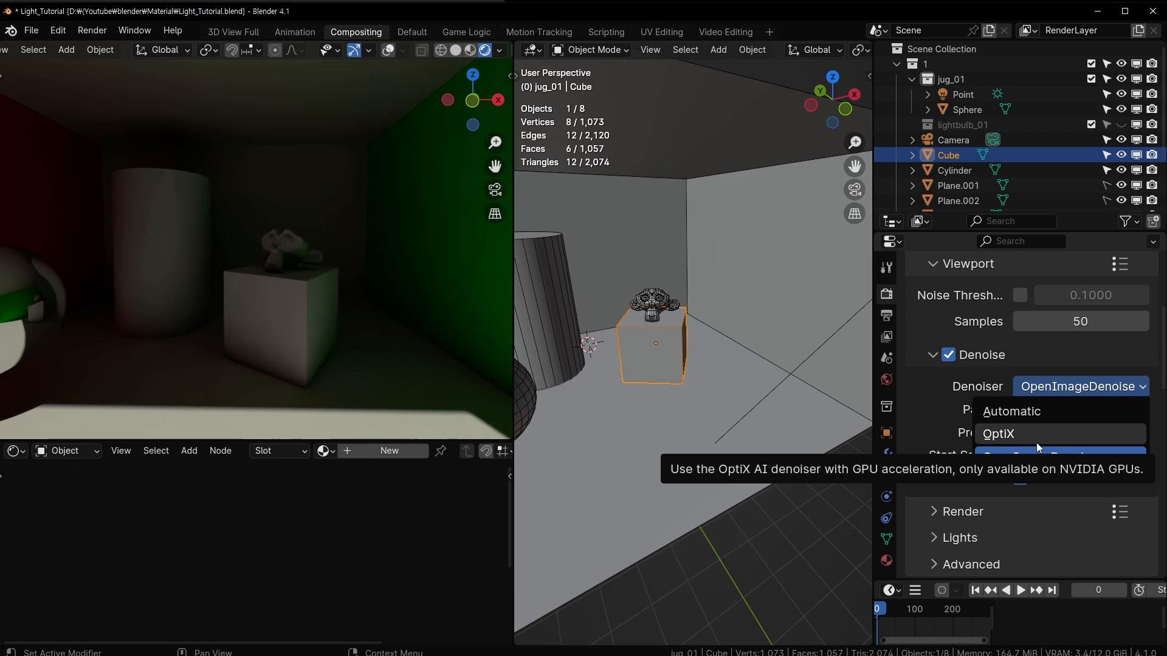
left_click(1037, 445)
Switch the viewport denoiser to OpenImageDenoise once more, and return it to OptiX
left_click(1058, 384)
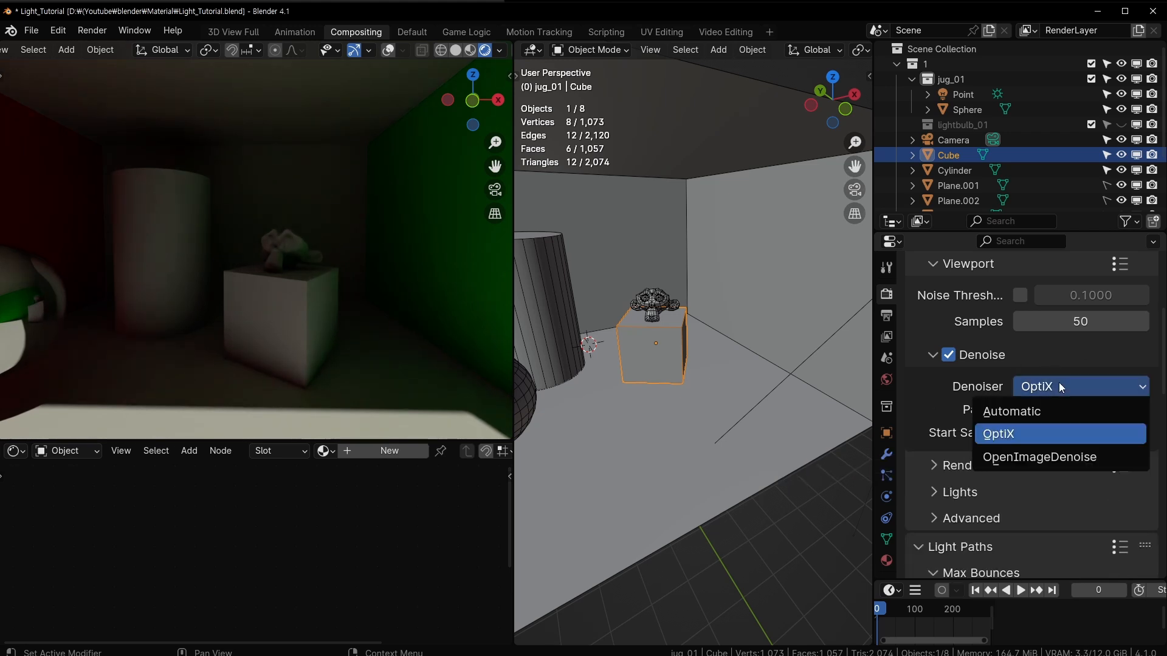
left_click(1059, 384)
left_click(1071, 388)
left_click(1084, 456)
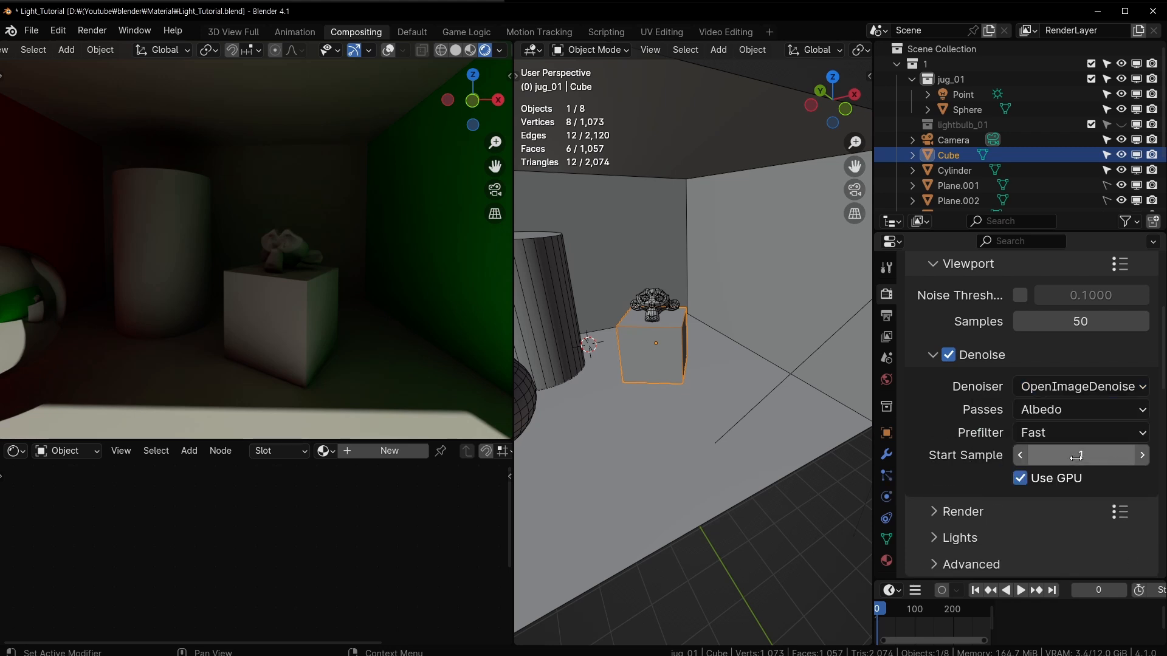
left_click(1102, 393)
left_click(1054, 433)
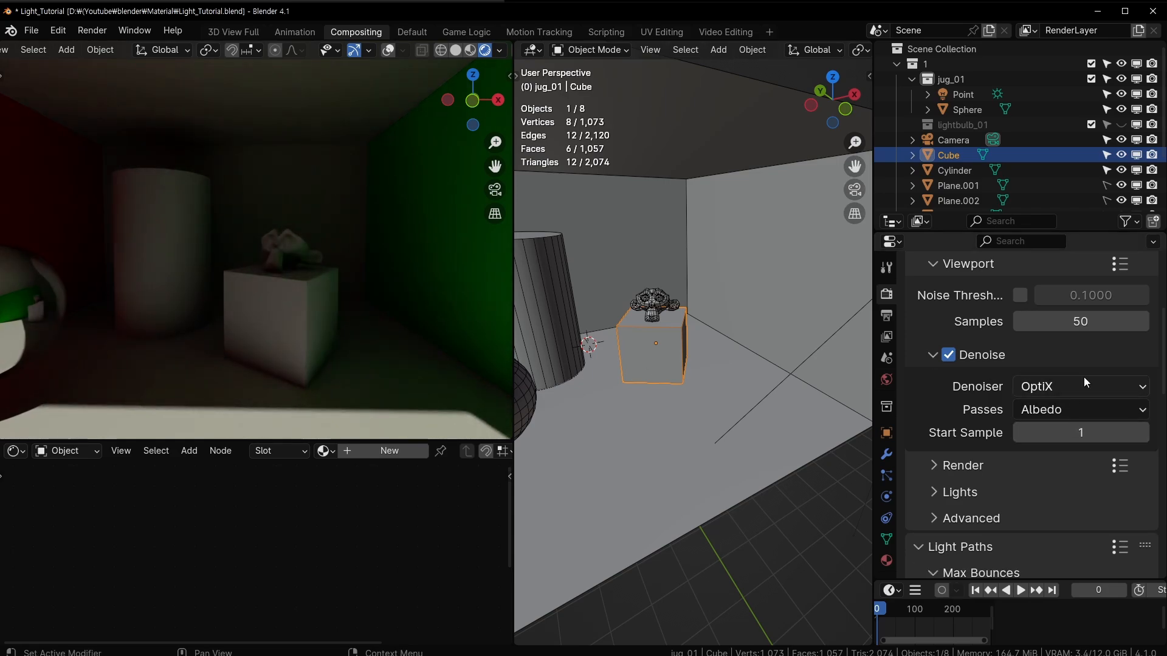
Turn viewport denoising off to compare the noise at 50 samples, and turn it back on
left_click(971, 356)
left_click(985, 356)
left_click(987, 357)
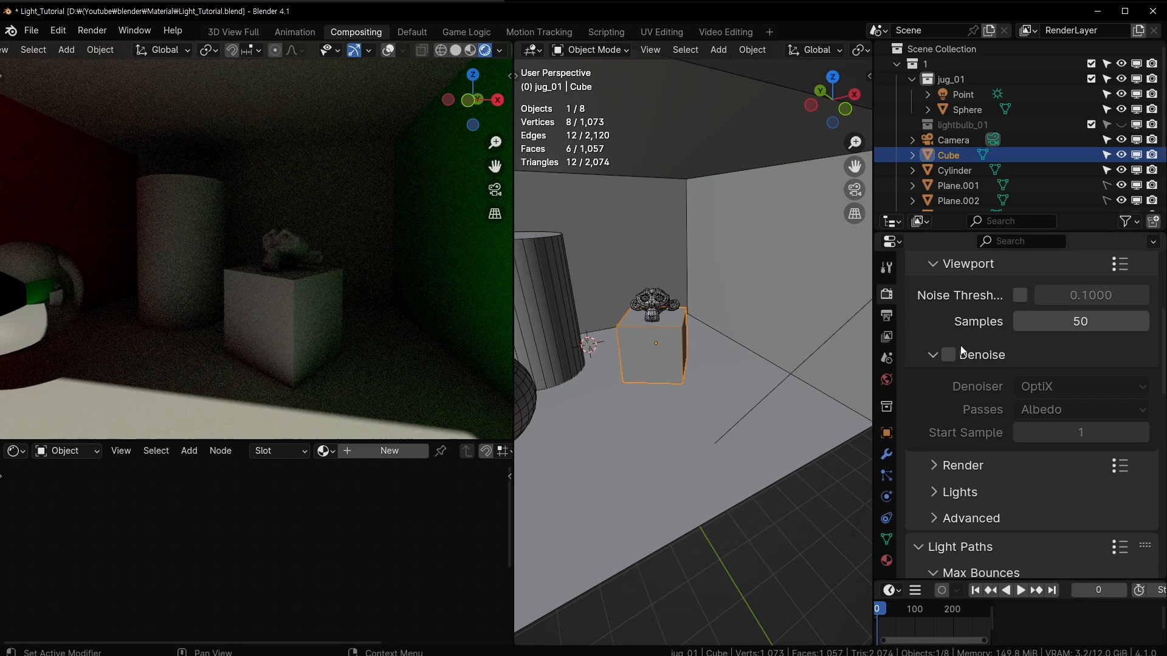
left_click(961, 360)
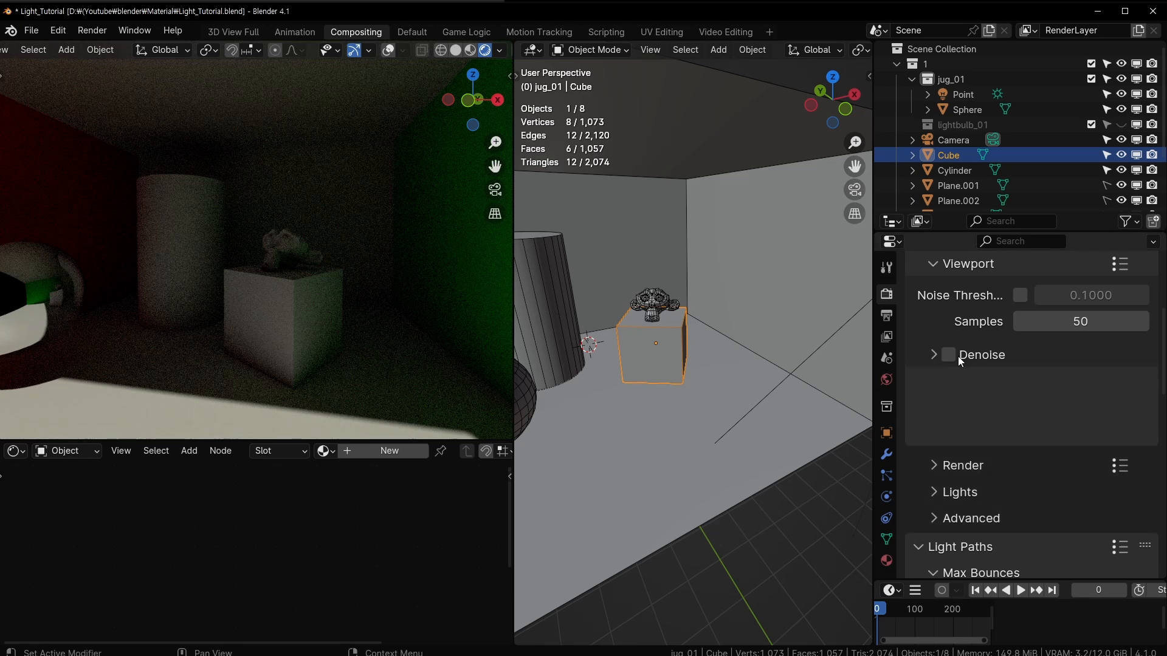
left_click(959, 361)
left_click(949, 356)
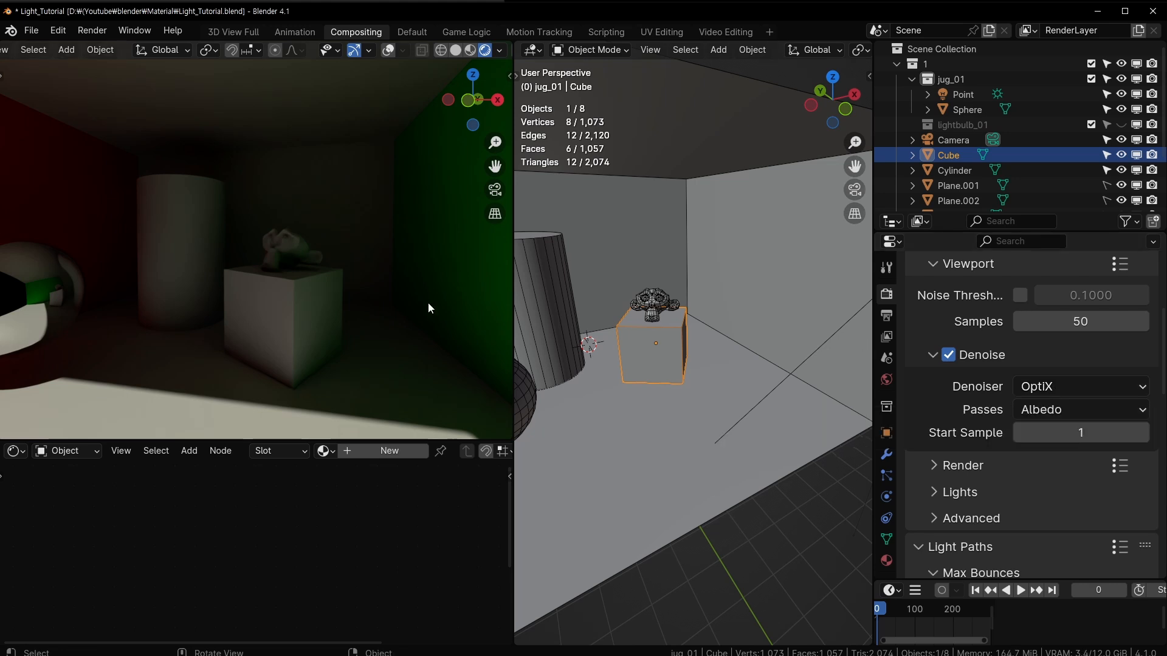
Set the viewport samples to 1 with denoising on and check the rendered room from another angle
scroll(1070, 398, "up", 2)
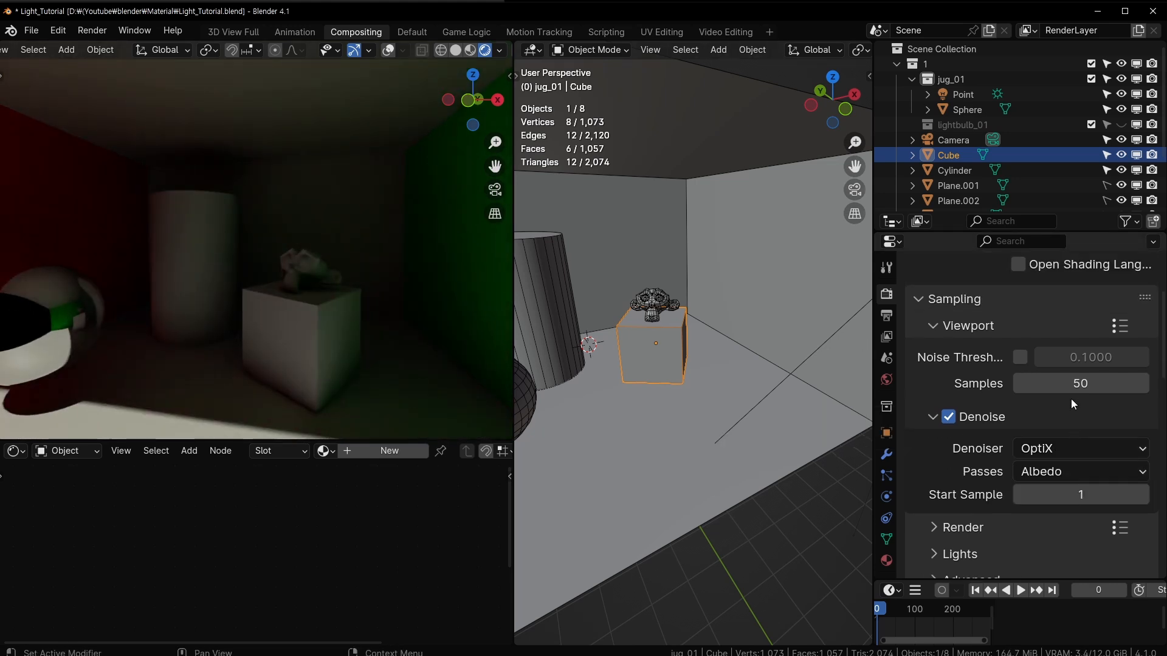
left_click(1086, 388)
type("1")
key("Return")
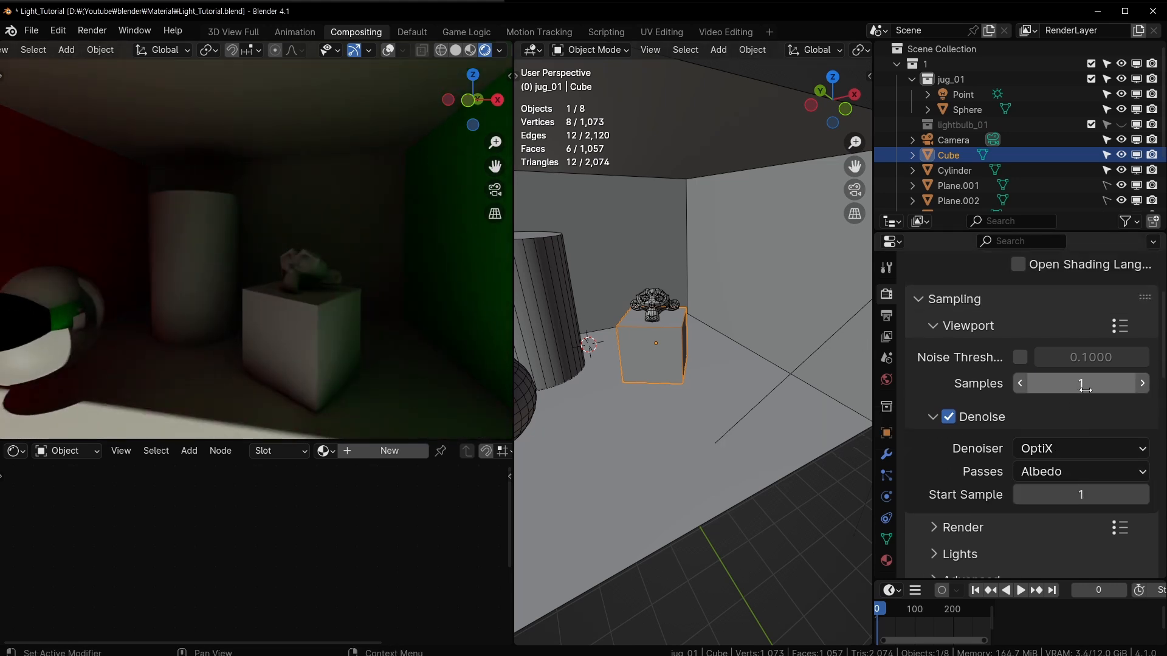
middle_click_drag(363, 334, 401, 311)
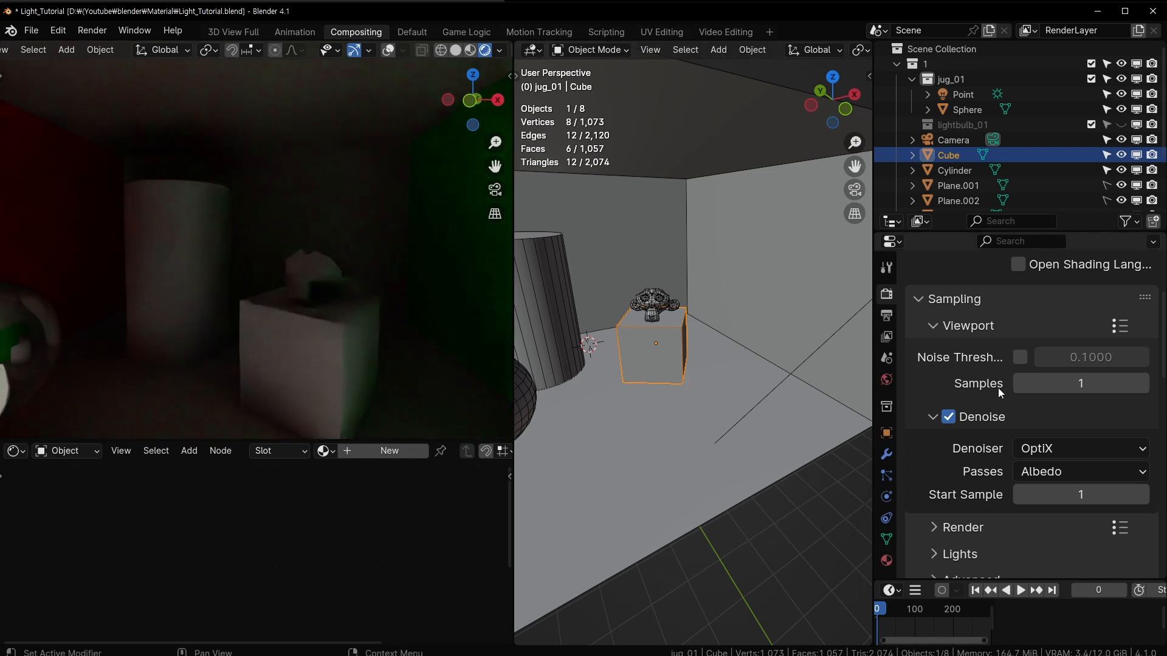
Turn viewport denoising off to inspect the raw 1-sample render, and re-enable it to view the whole room
left_click(948, 416)
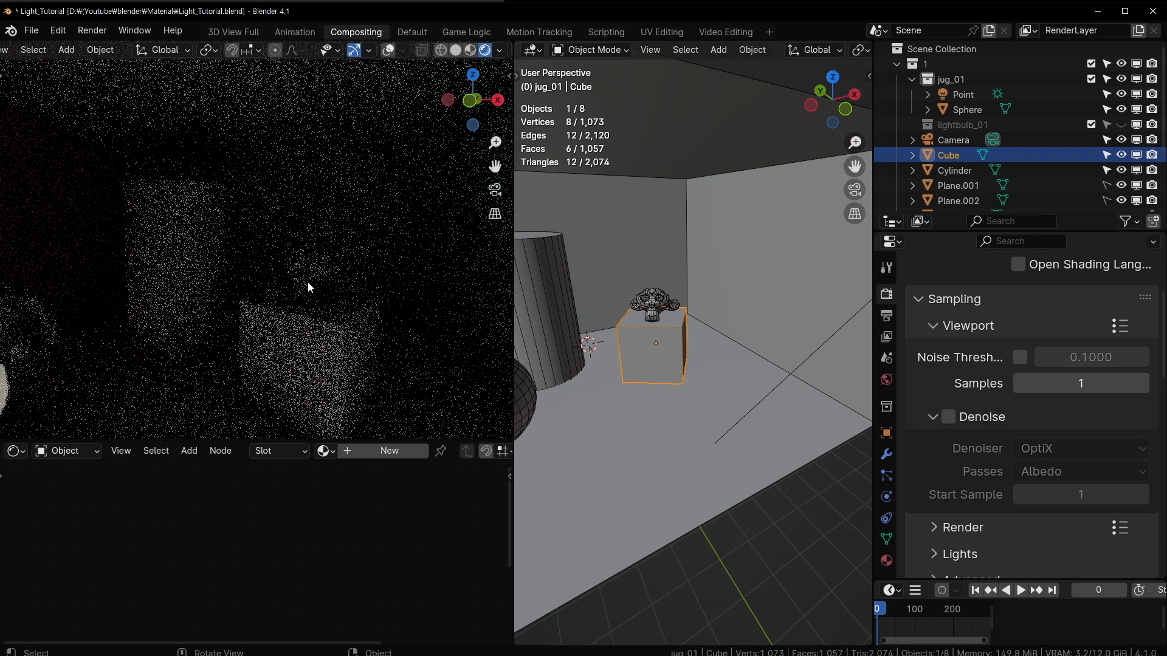
middle_click_drag(307, 283, 416, 313)
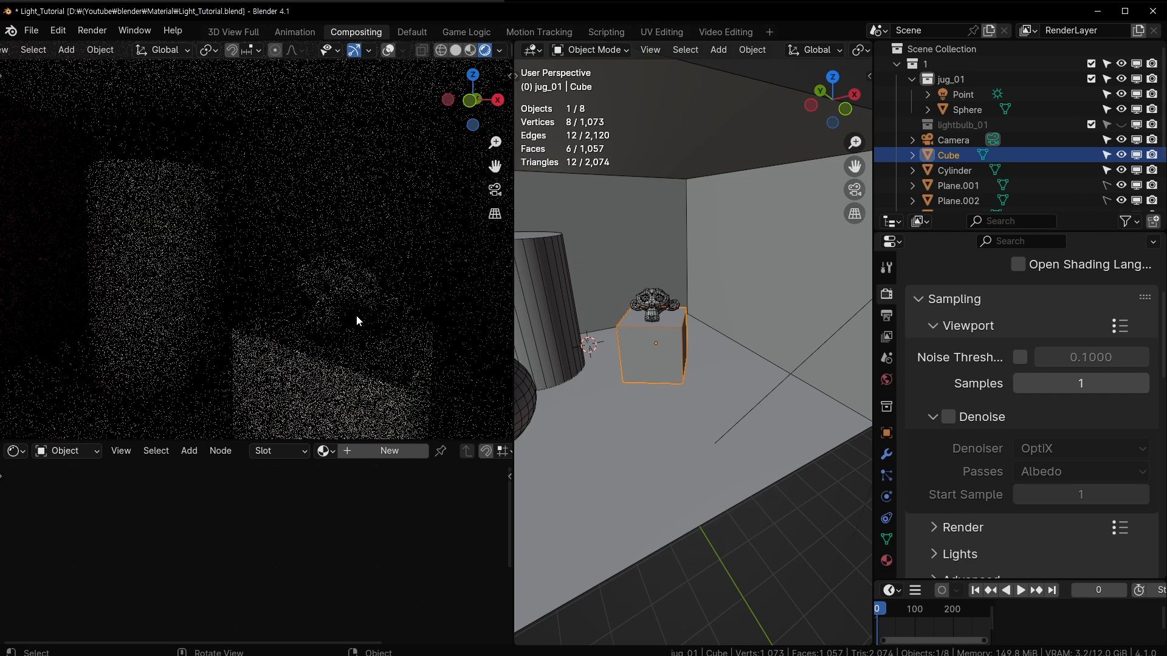
left_click(948, 417)
scroll(324, 285, "down", 5)
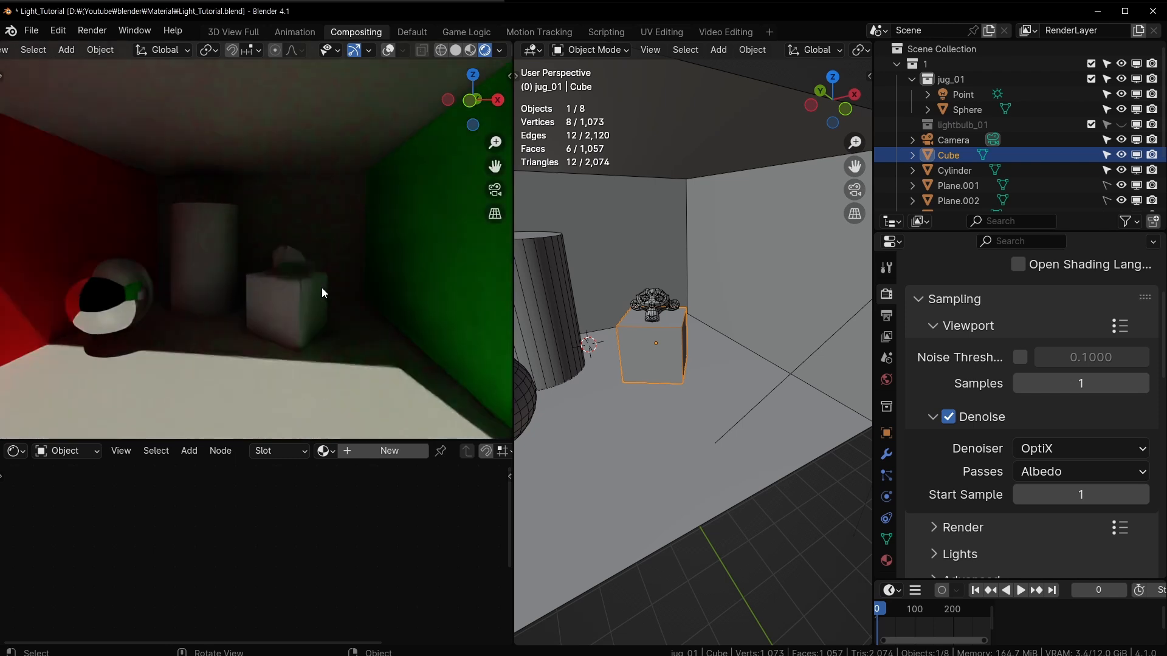
Set the viewport samples to 5 with denoising on, keeping the cube and monkey head in close view
scroll(322, 288, "down", 5)
scroll(323, 293, "up", 6)
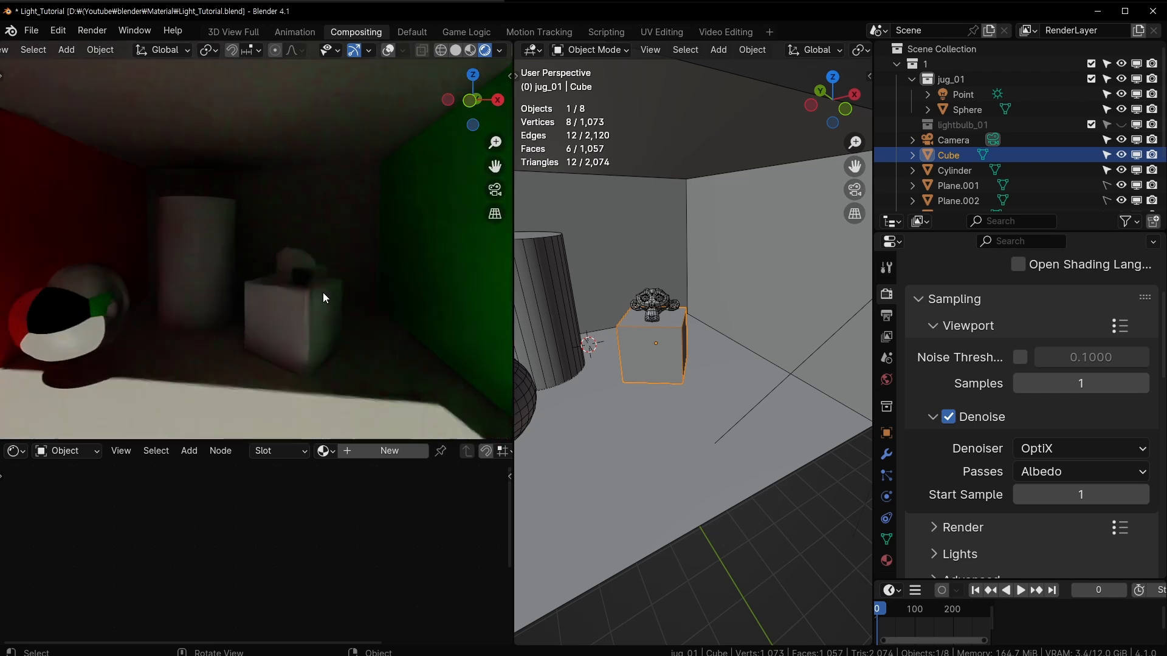
left_click(1078, 383)
type("5")
key("Return")
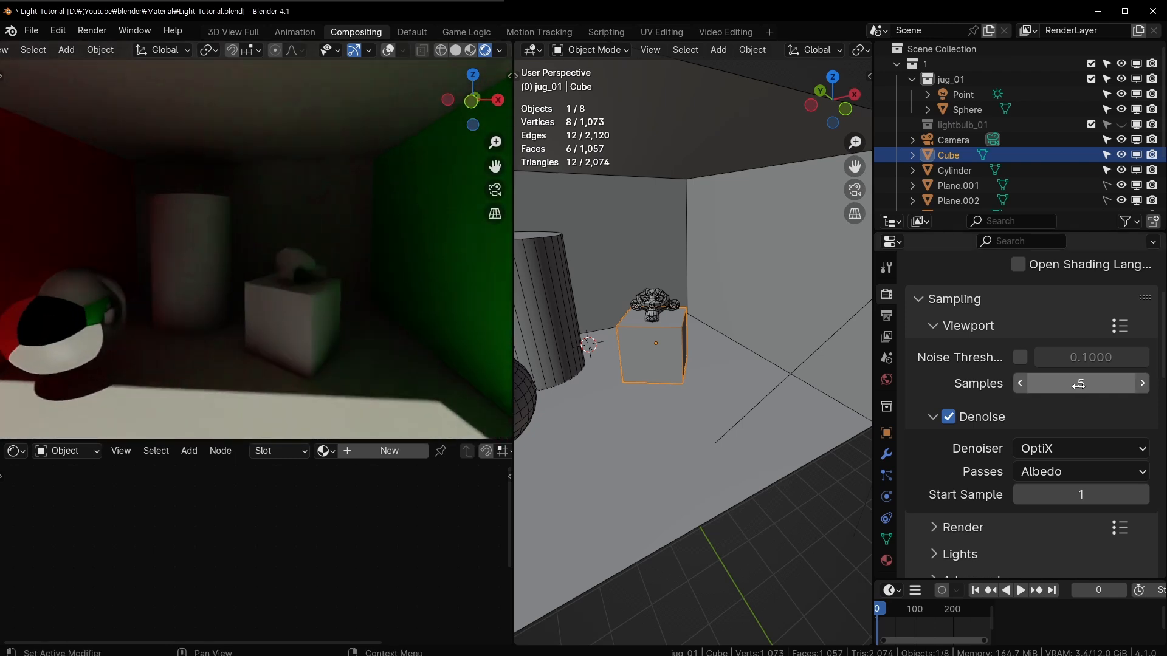
Try viewport sample counts of 100 and 500 to compare the denoised room
left_click(1078, 383)
type("100")
key("Return")
left_click(1079, 384)
type("500")
key("Return")
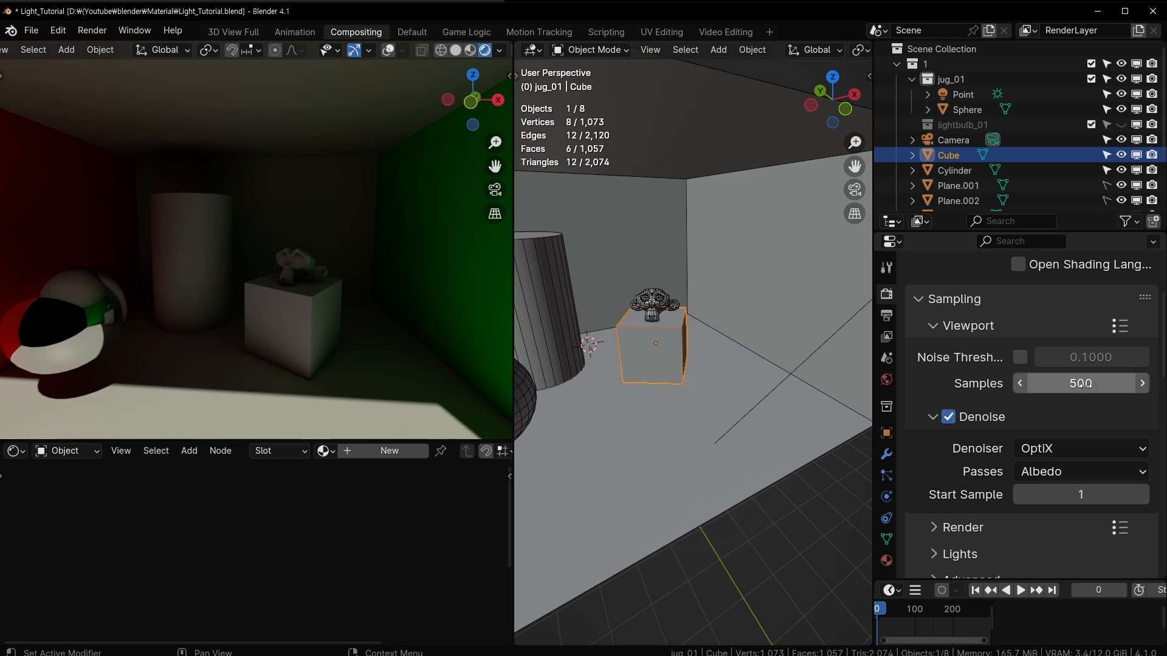
Try 200 viewport samples, and settle on 100
left_click(1052, 382)
type("200")
key("Return")
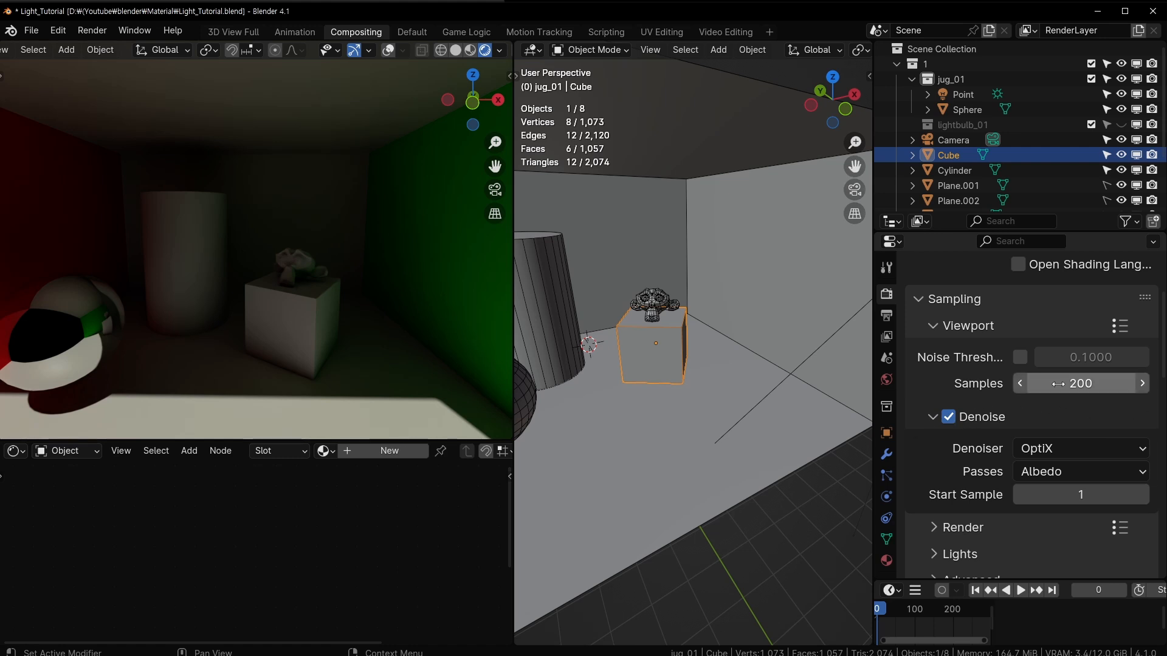
left_click(1058, 384)
type("100")
key("Return")
Examine the denoised 100-sample room from other angles and close up on the cube and monkey head
middle_click_drag(303, 266, 344, 315)
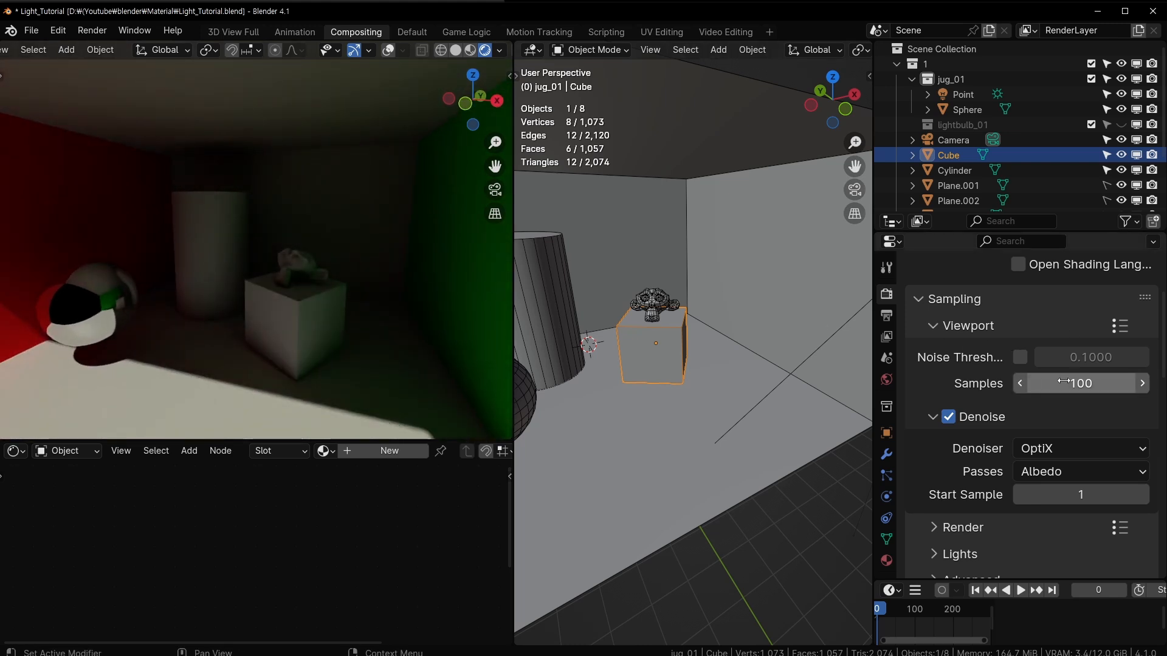
scroll(1033, 408, "down", 5)
scroll(1024, 415, "up", 4)
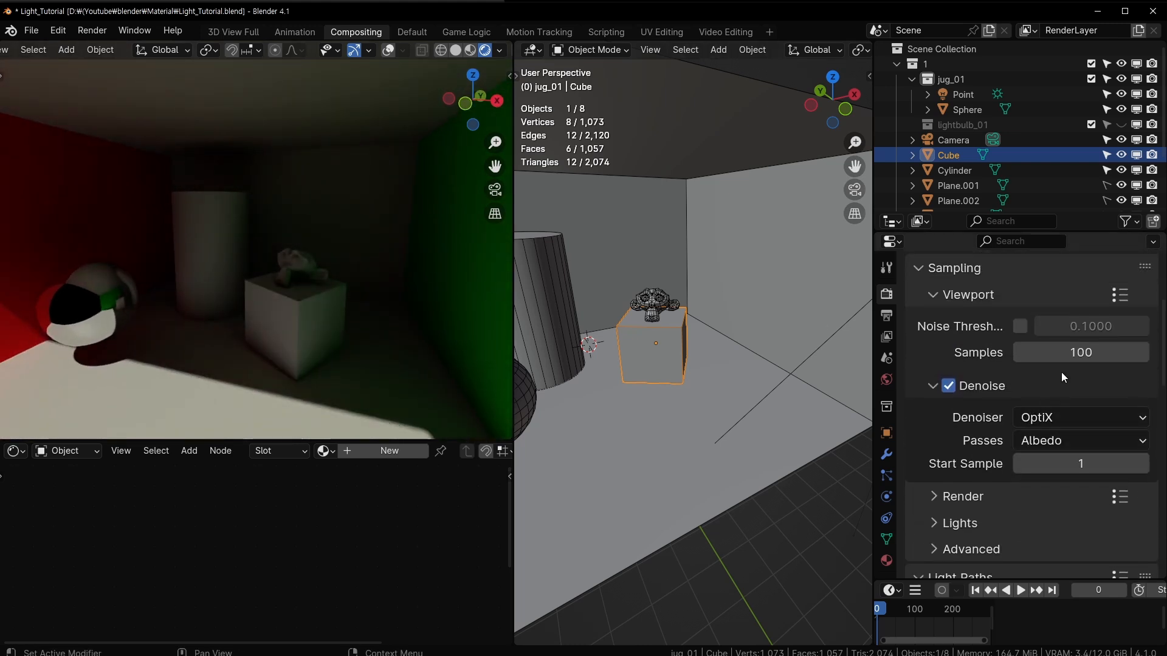
scroll(1061, 372, "up", 3)
middle_click_drag(284, 303, 319, 292)
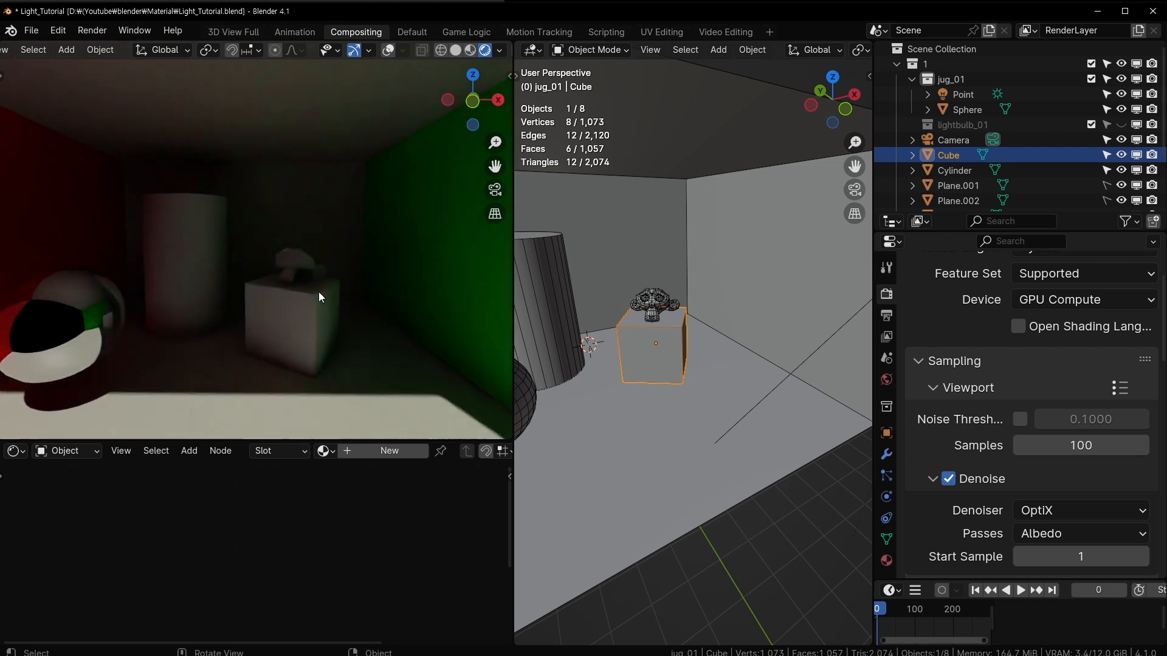
scroll(319, 291, "up", 2)
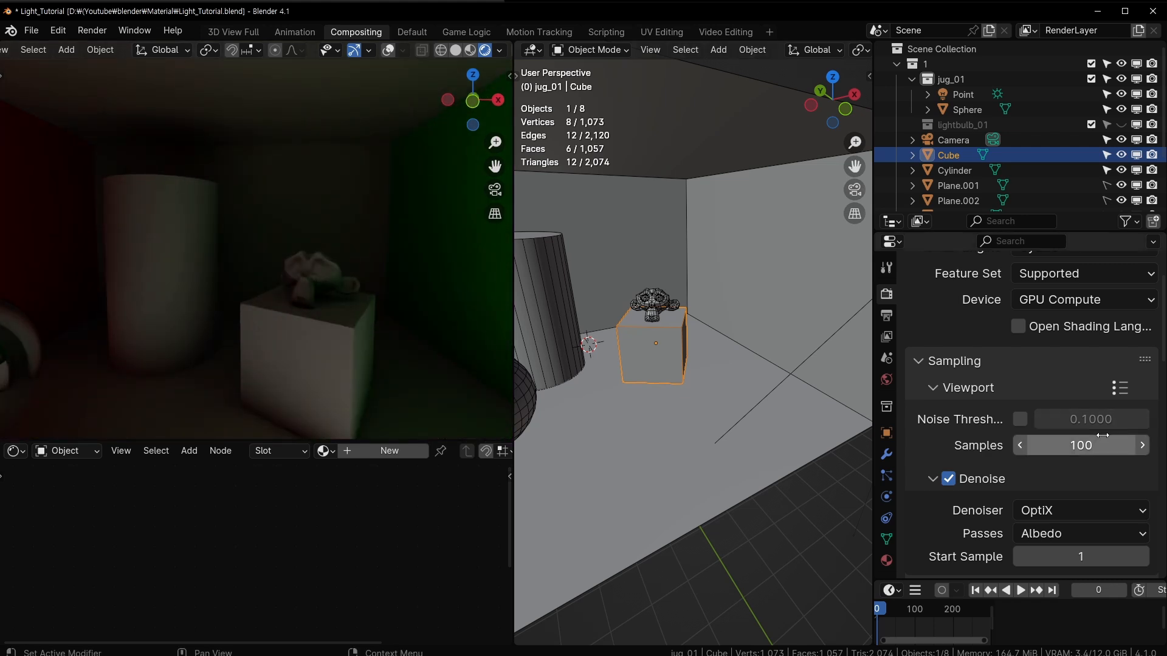
Collapse the viewport denoise settings, show the final render sampling settings, and enable denoising for the render
scroll(1058, 373, "down", 3)
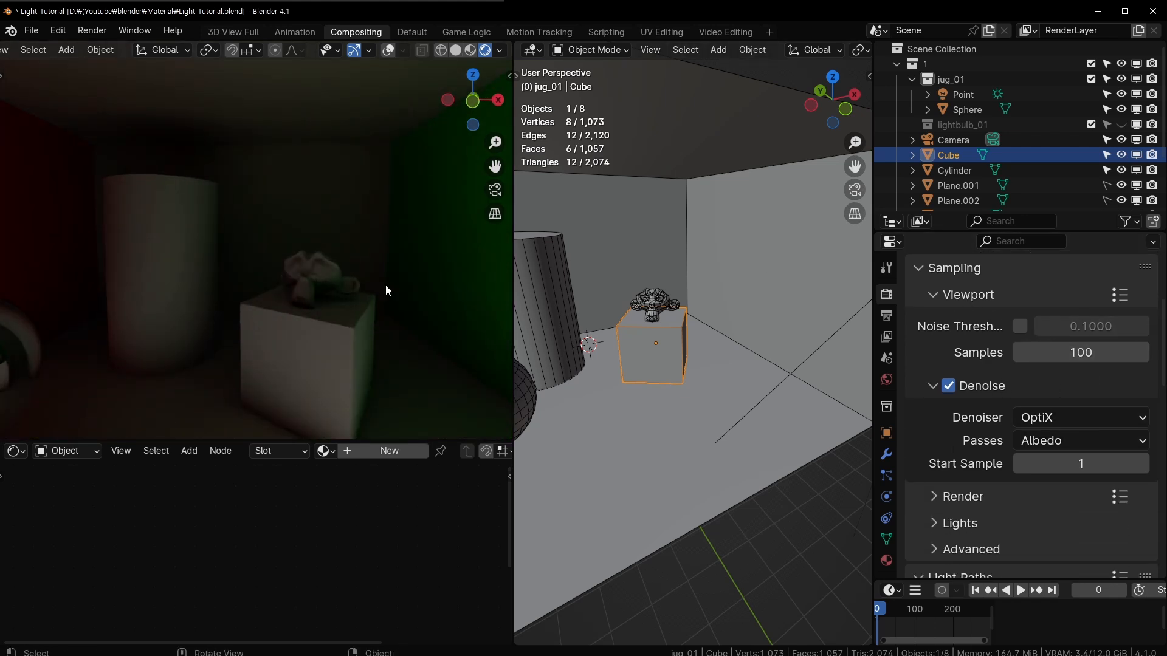
left_click(936, 387)
left_click(1011, 413)
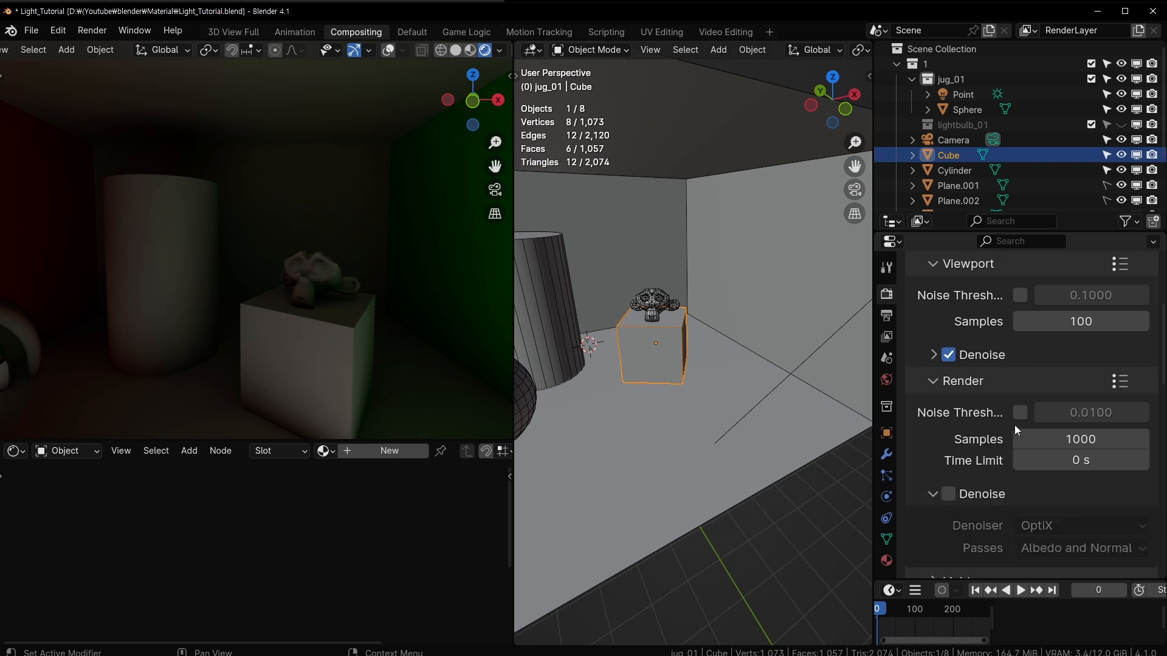
scroll(1008, 395, "down", 2)
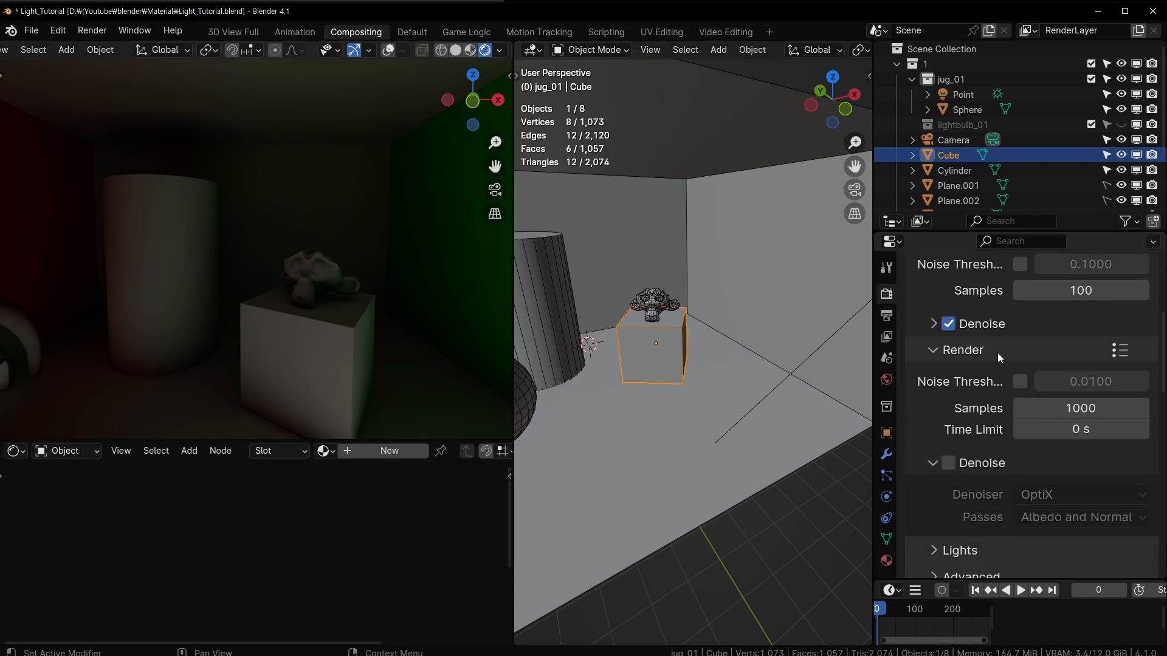
left_click(952, 464)
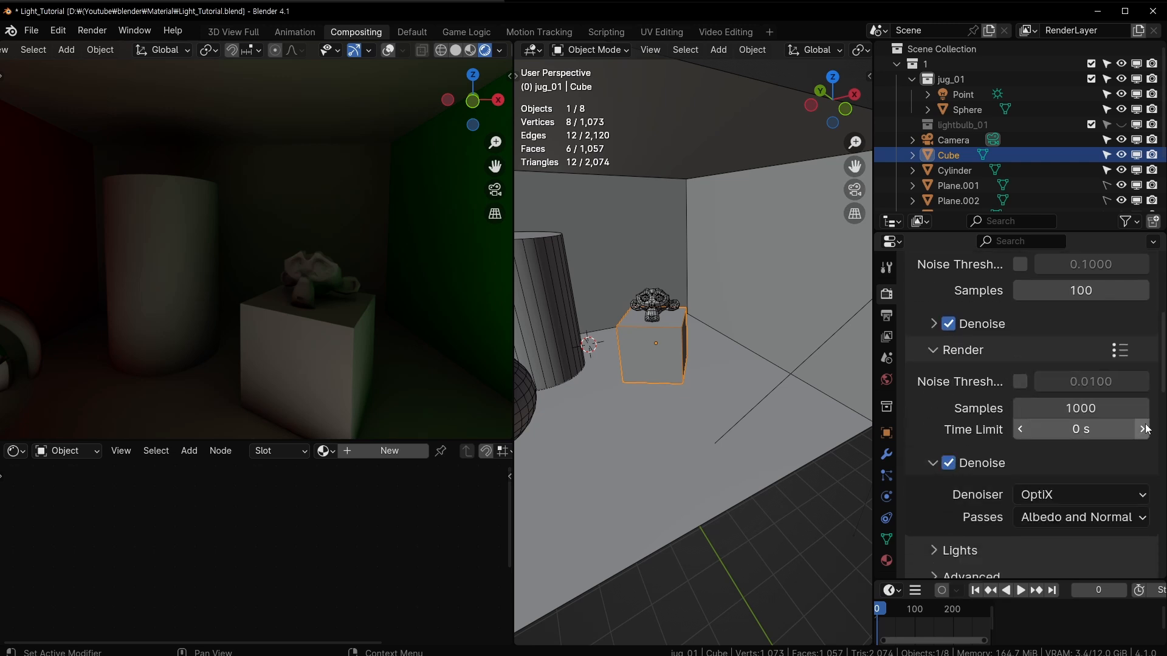
scroll(997, 402, "up", 2)
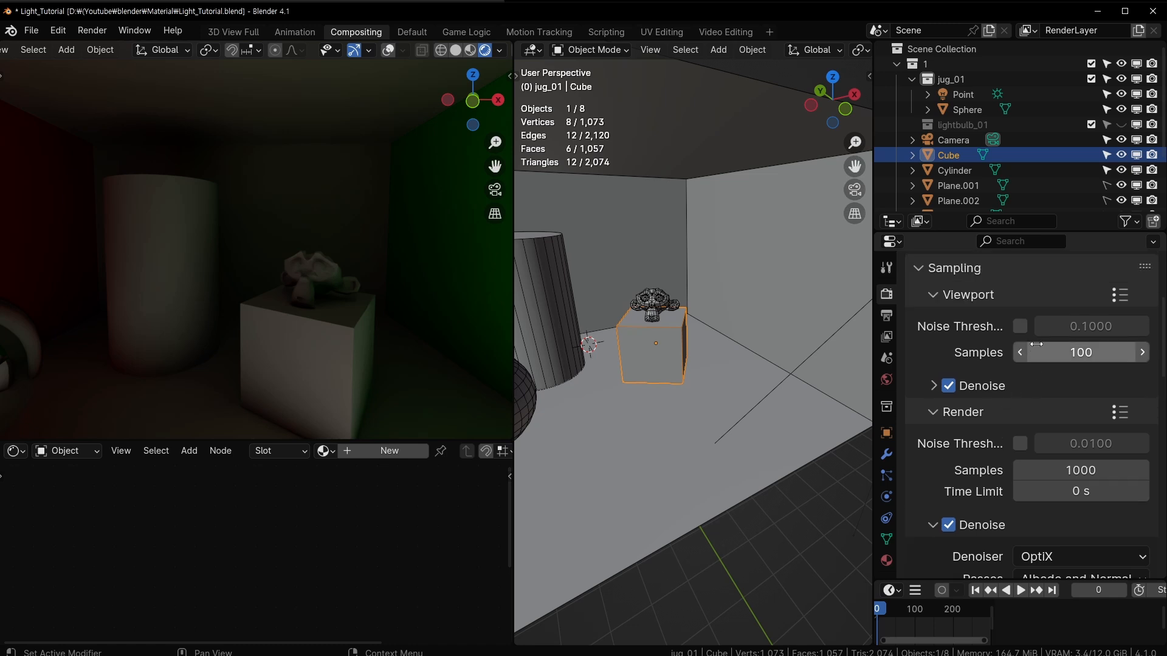
scroll(1049, 395, "down", 3)
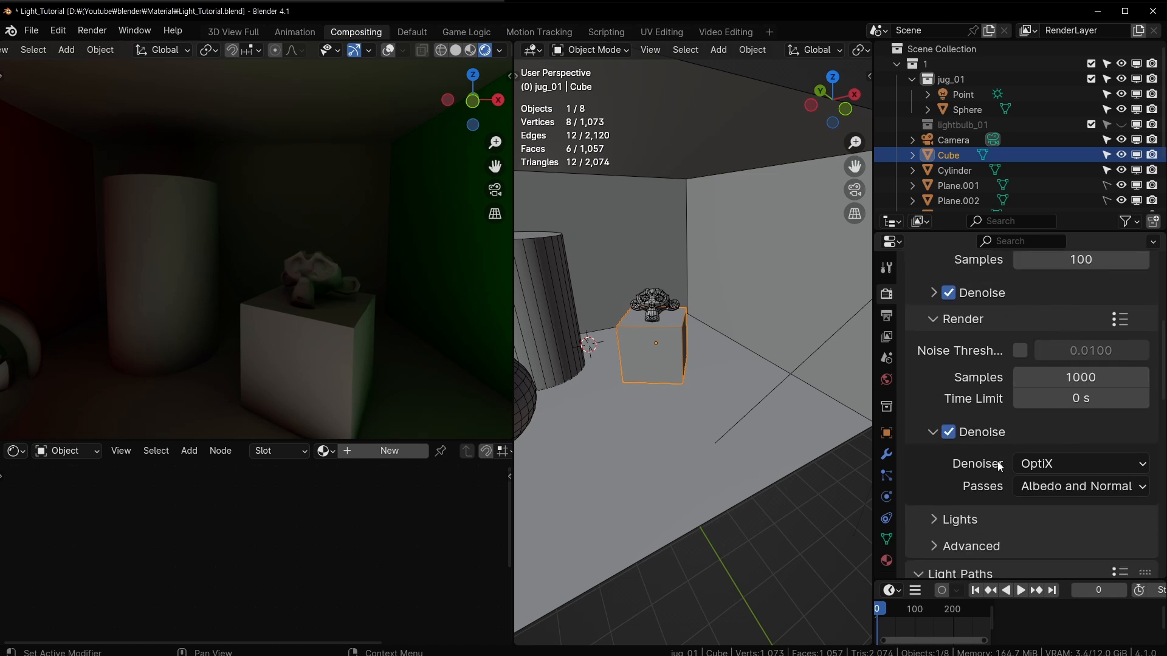
Render the image with denoising, inspect the cylinder, cube and monkey head up close, and close the render window
key("F12")
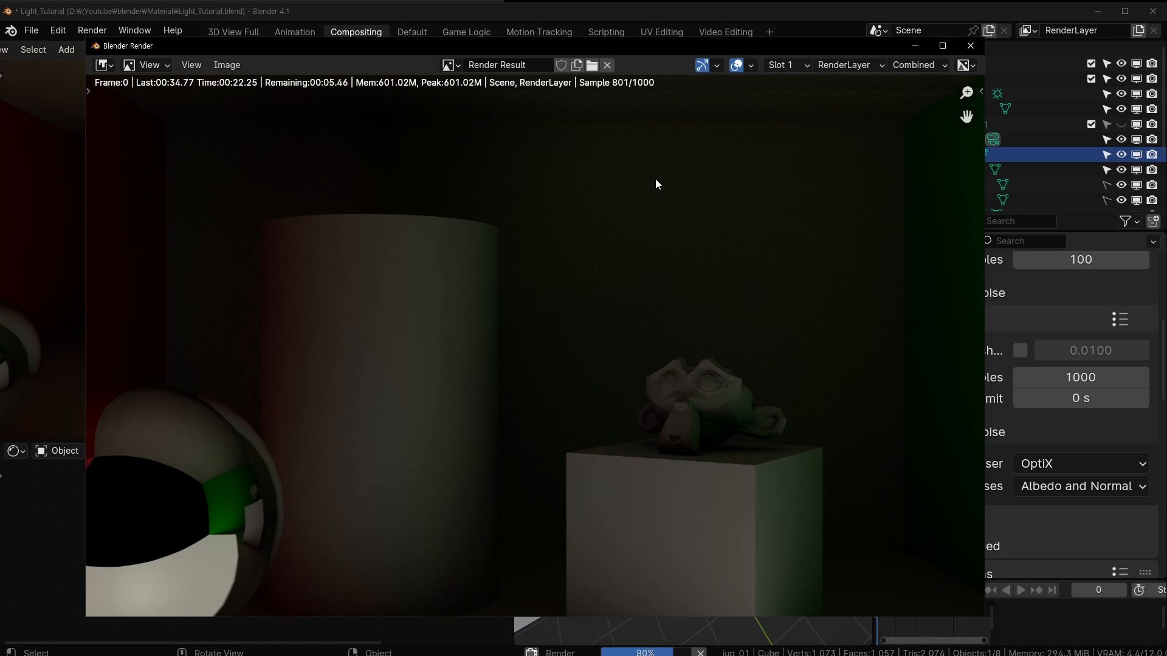
scroll(655, 179, "down", 2)
scroll(650, 191, "up", 1)
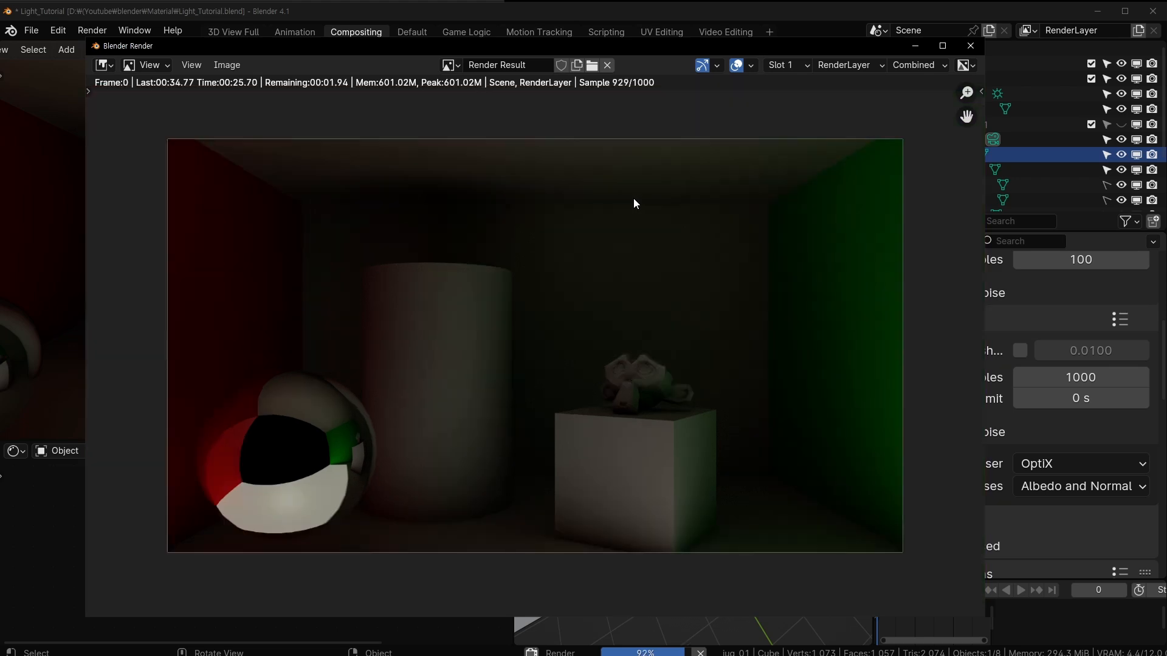
scroll(633, 198, "up", 3)
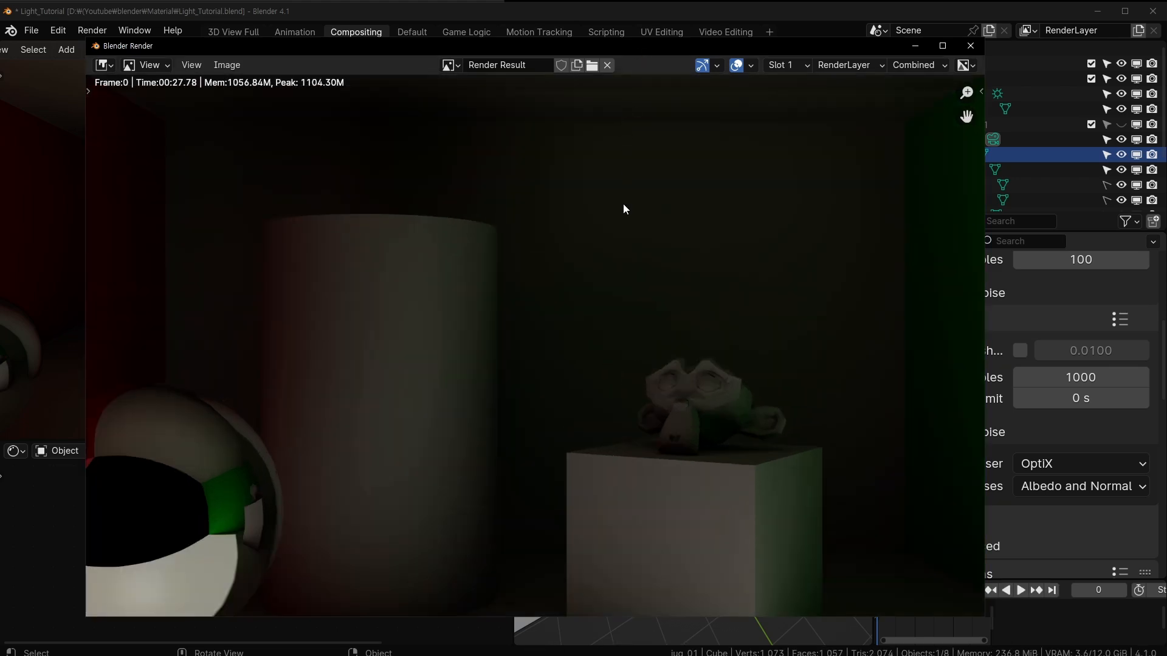
scroll(626, 289, "down", 1)
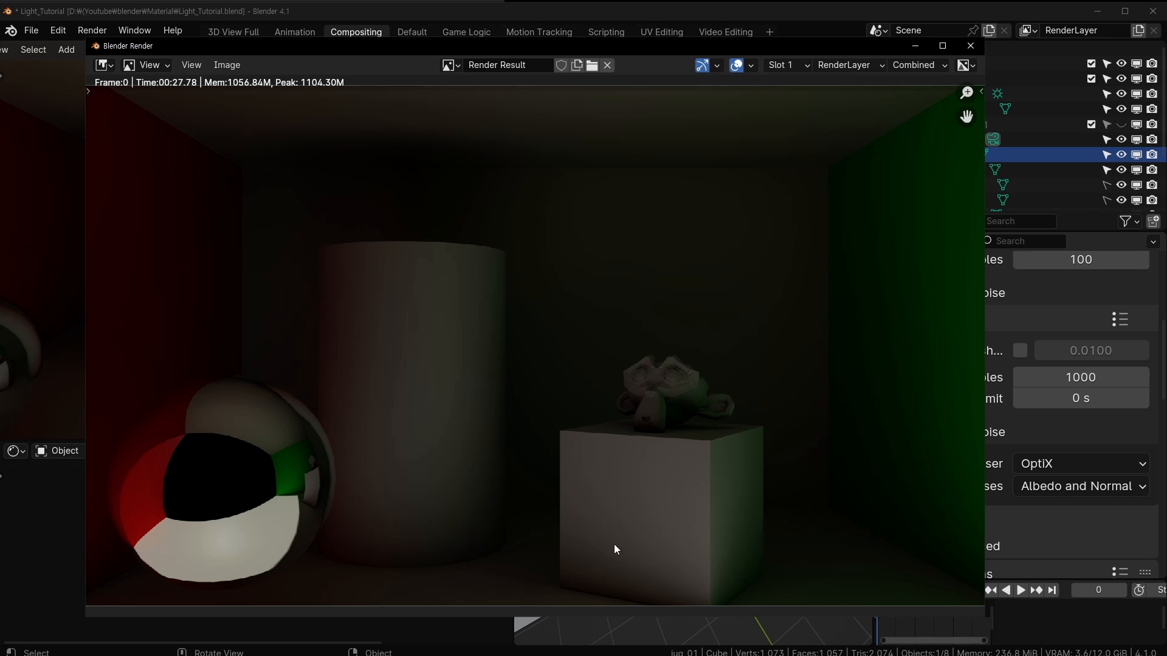
scroll(589, 281, "up", 4)
scroll(483, 188, "down", 1)
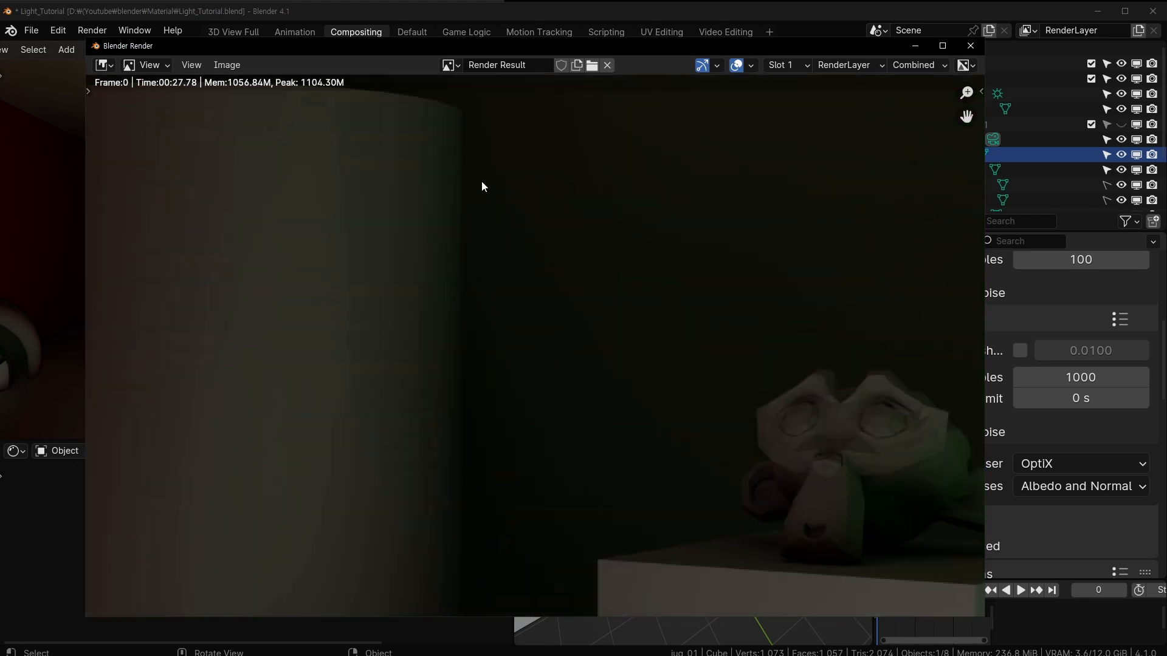
scroll(647, 496, "down", 1)
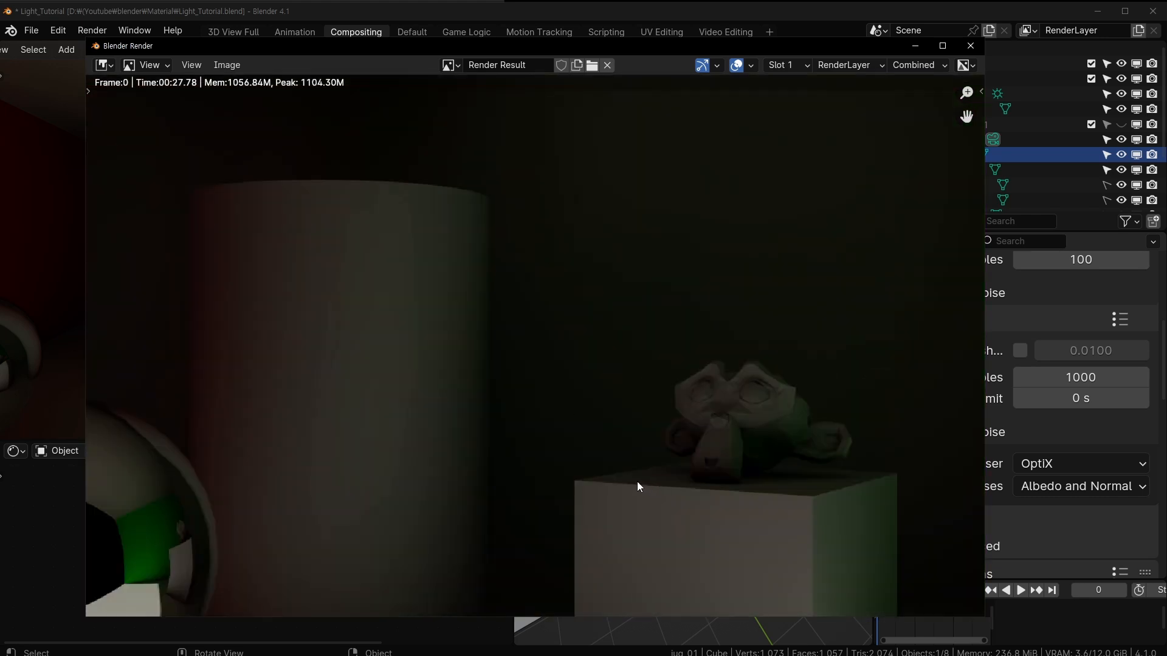
scroll(638, 483, "up", 4)
scroll(730, 463, "down", 5)
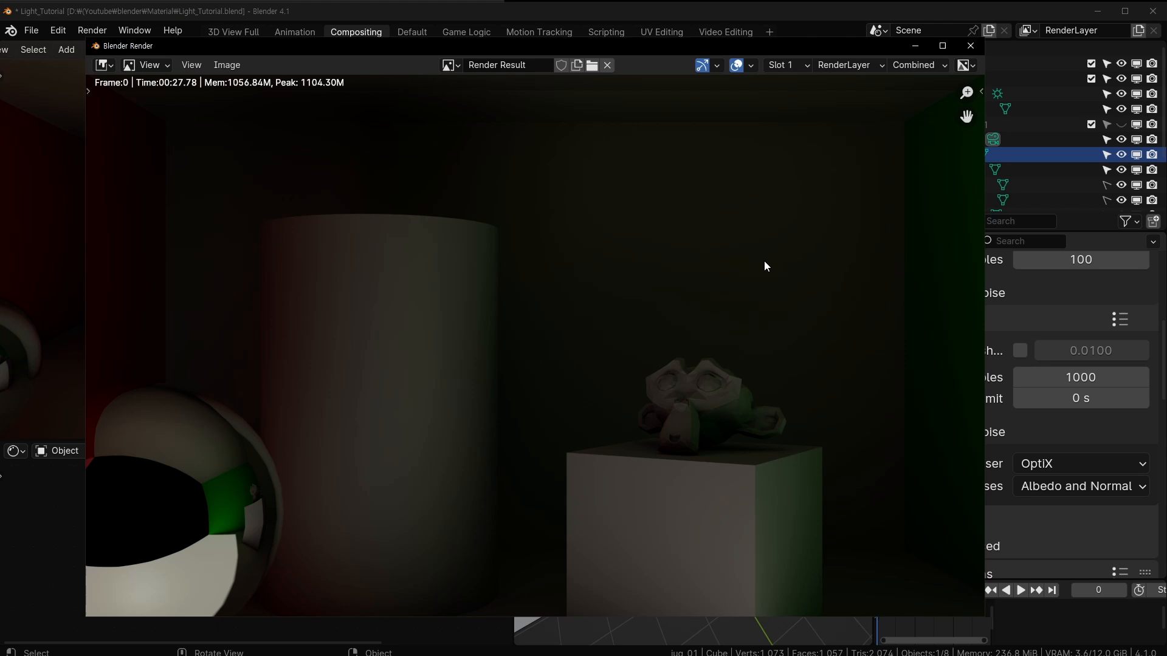
left_click(977, 47)
Turn denoising for the final render off, and enable it again
left_click(951, 432)
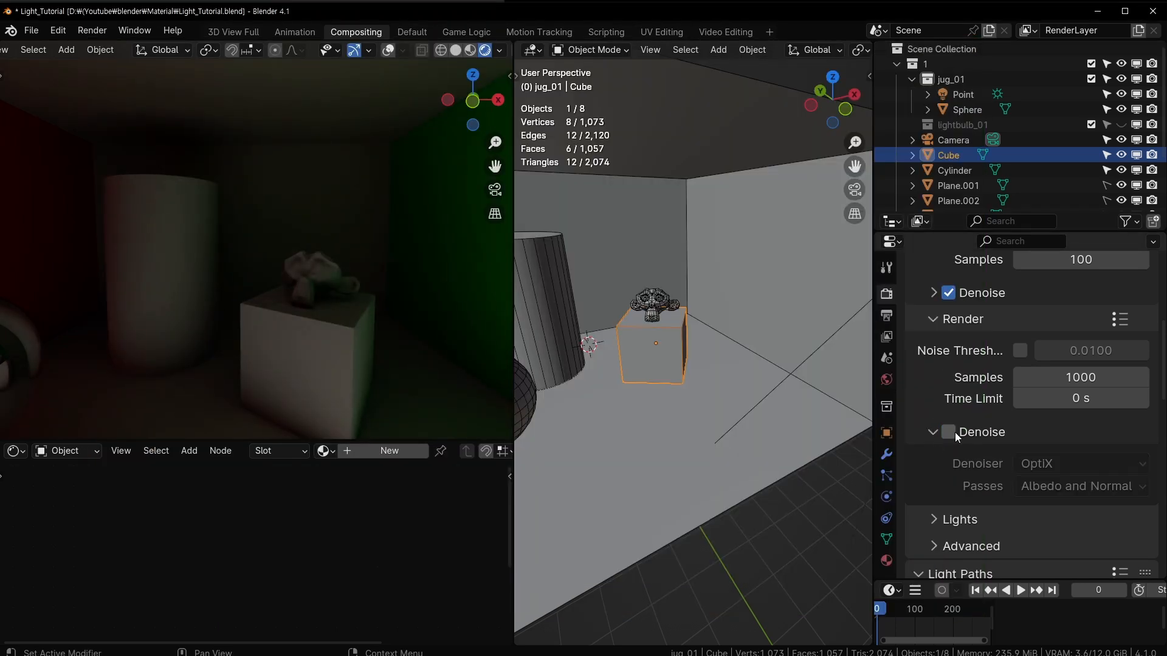
scroll(1008, 439, "up", 5)
scroll(1004, 429, "down", 1)
left_click(947, 525)
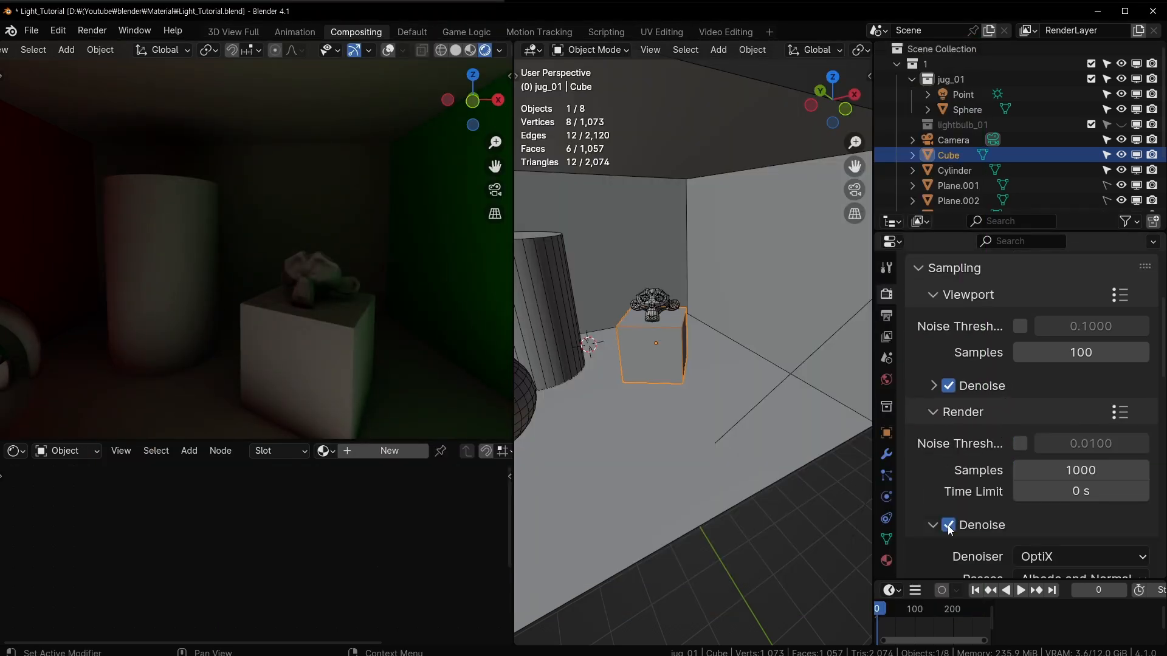
scroll(948, 525, "up", 2)
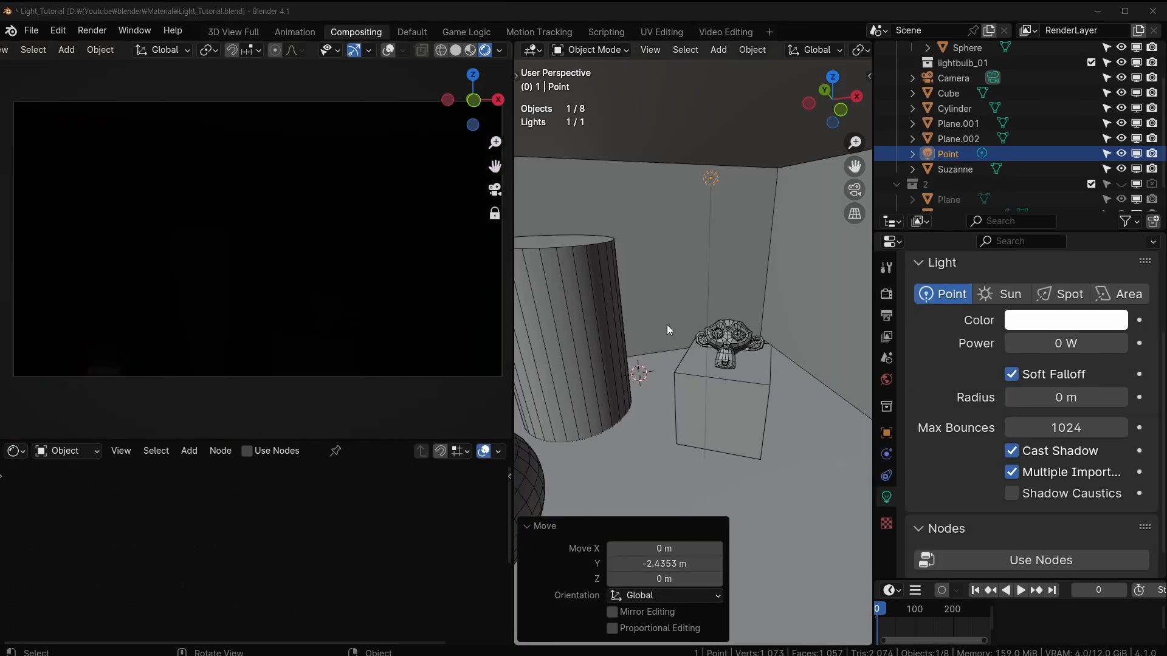
Set the ceiling point light's power to 50 W, and raise it to 100 W
middle_click_drag(715, 249, 698, 261, "shift")
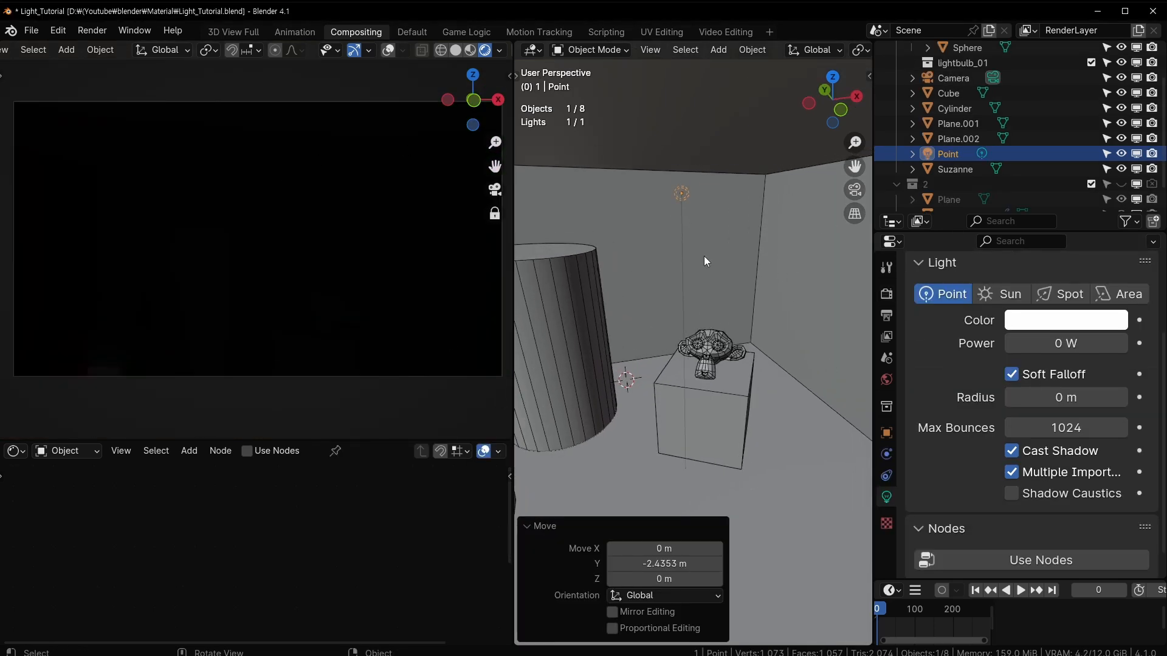
scroll(705, 260, "up", 1)
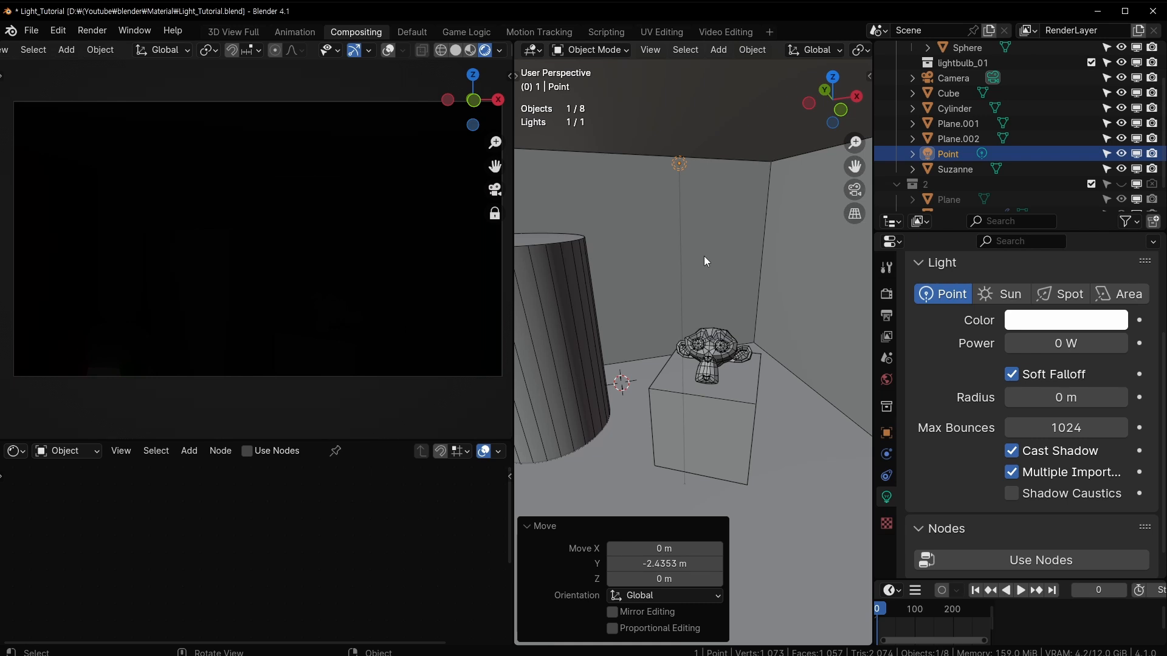
middle_click_drag(736, 239, 753, 239)
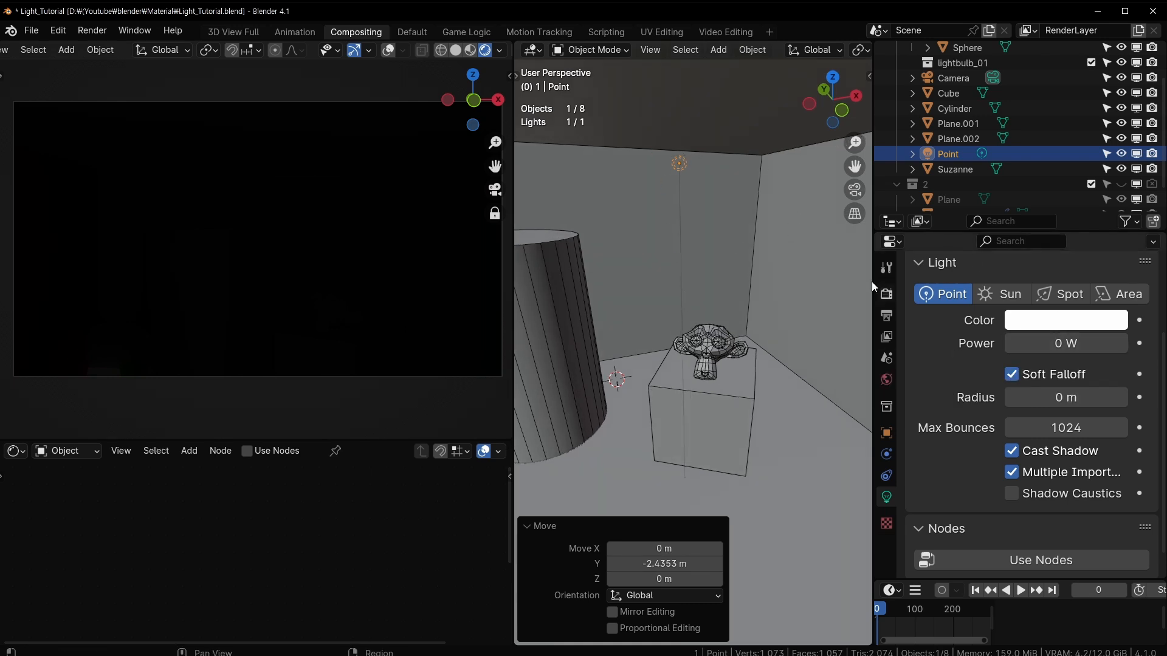
left_click(1058, 344)
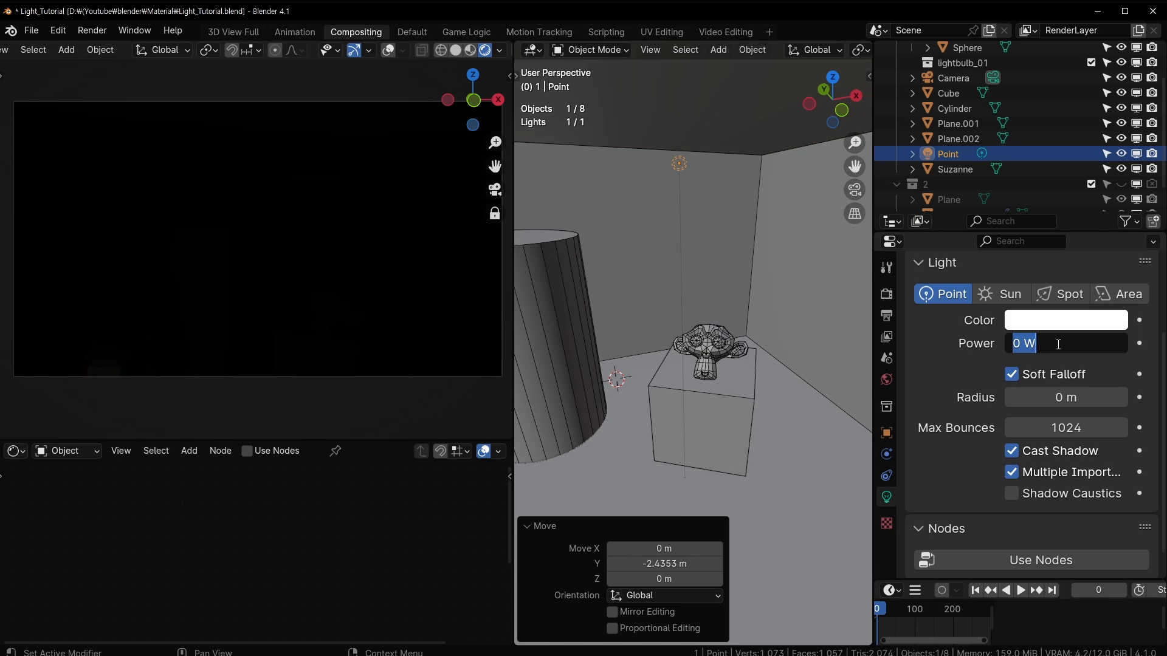
type("50")
key("Return")
left_click(1058, 345)
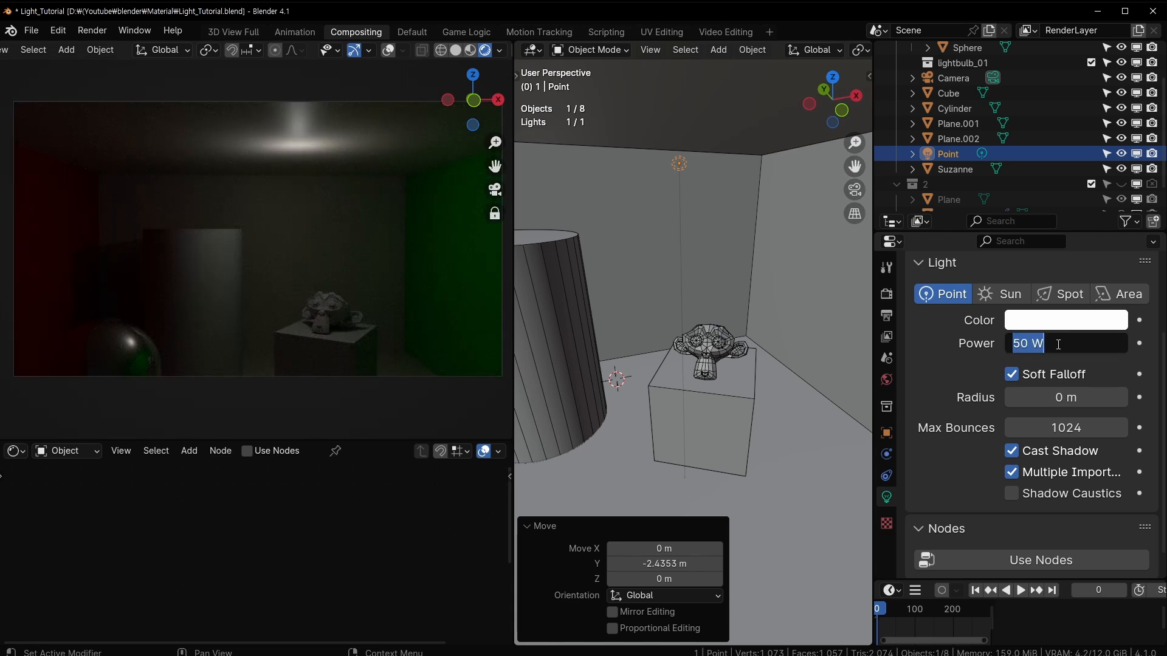
type("100")
key("Return")
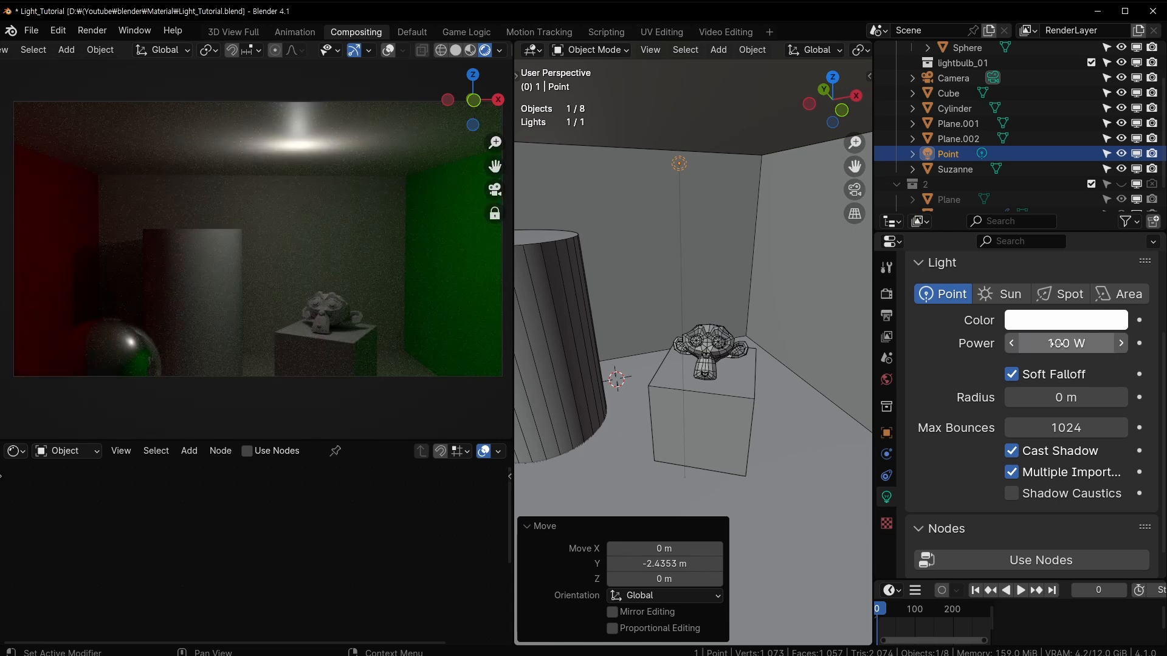
Move the point light up along the global Z axis by about 0.22 m, close to the ceiling
middle_click_drag(730, 275, 716, 266)
key("g")
key("z")
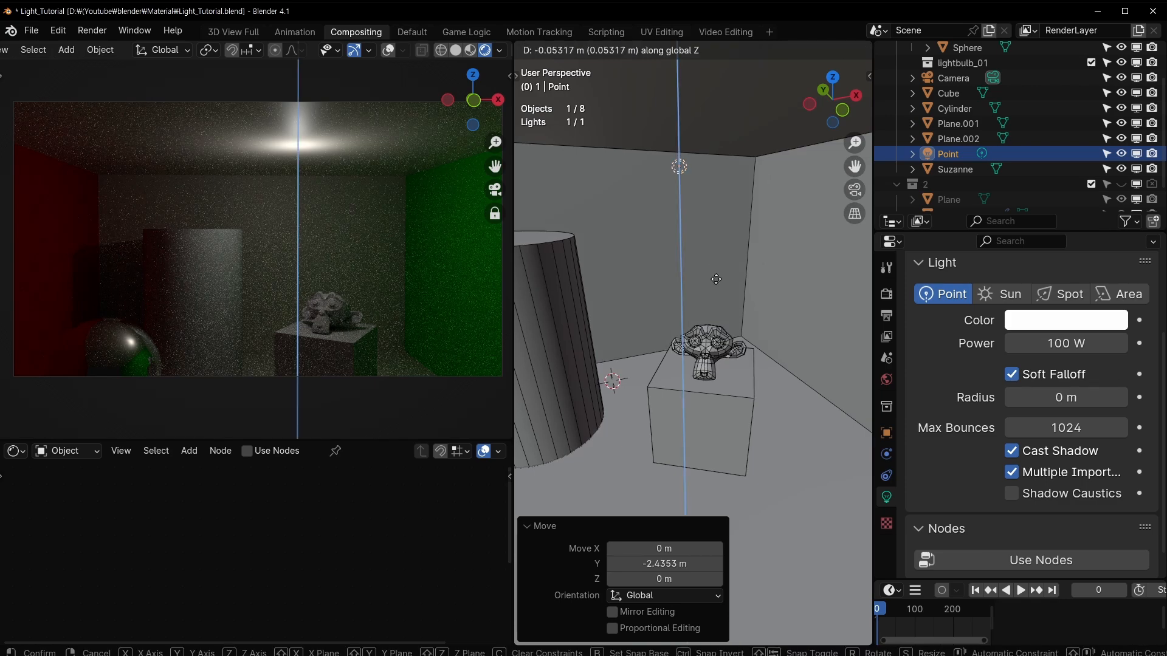
left_click(715, 259)
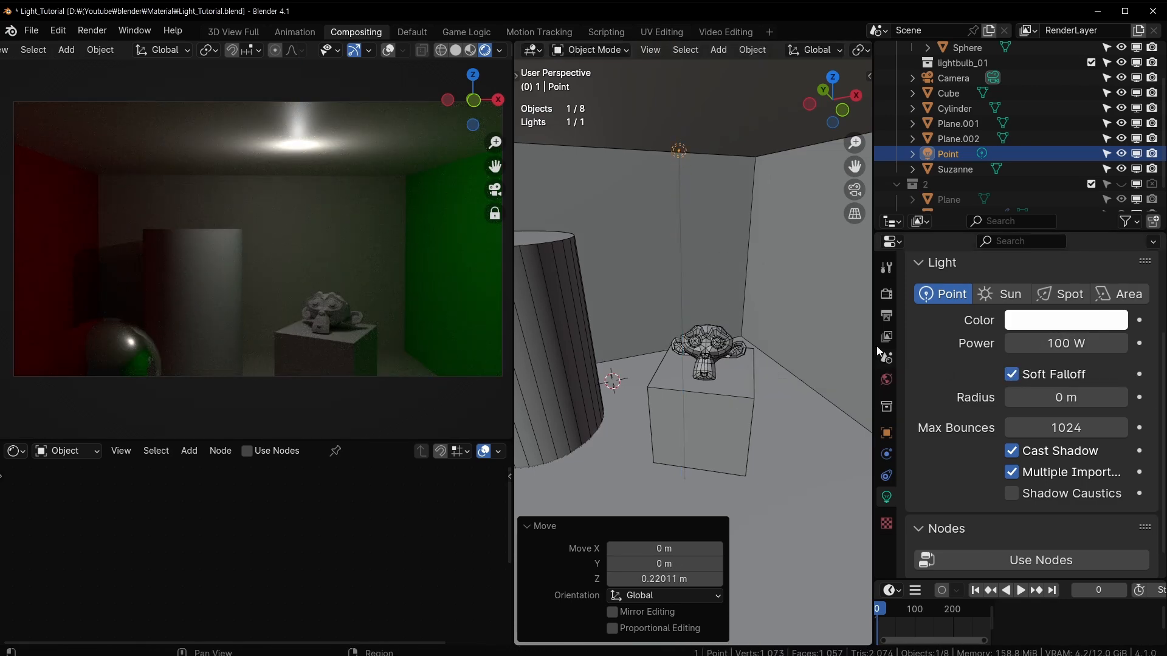
Widen the 3D view slightly, and give the point light's color a faint warm tint
mouse_move(871, 340)
left_mouse_down()
mouse_move(898, 339)
mouse_move(878, 338)
left_mouse_up()
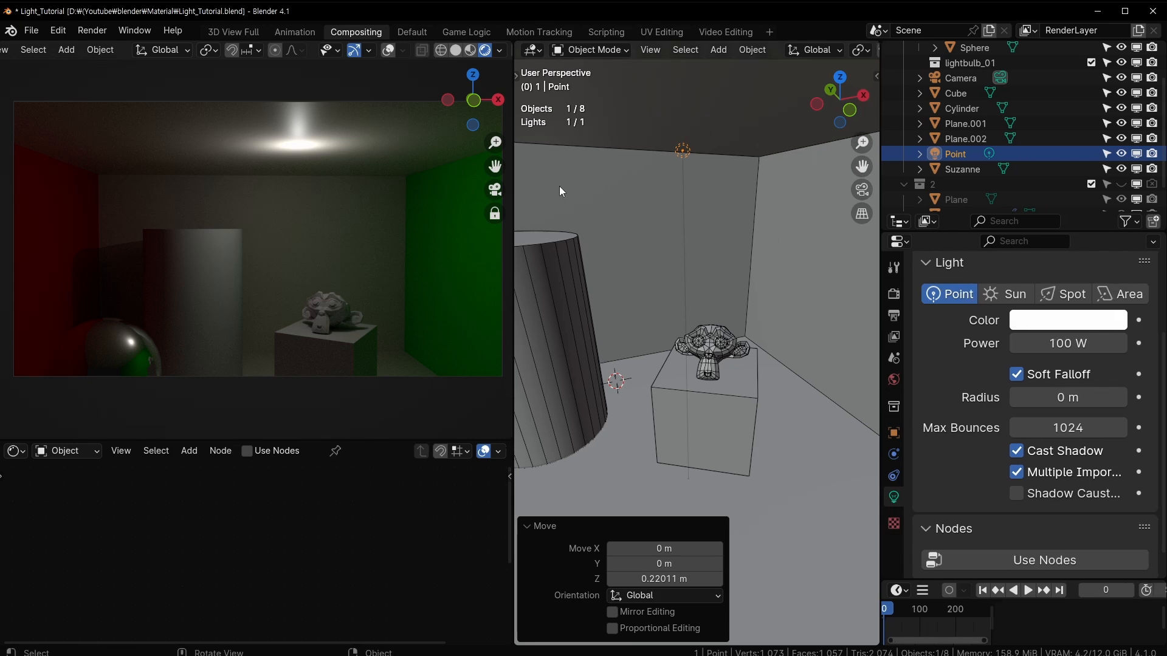
middle_click_drag(559, 191, 698, 237)
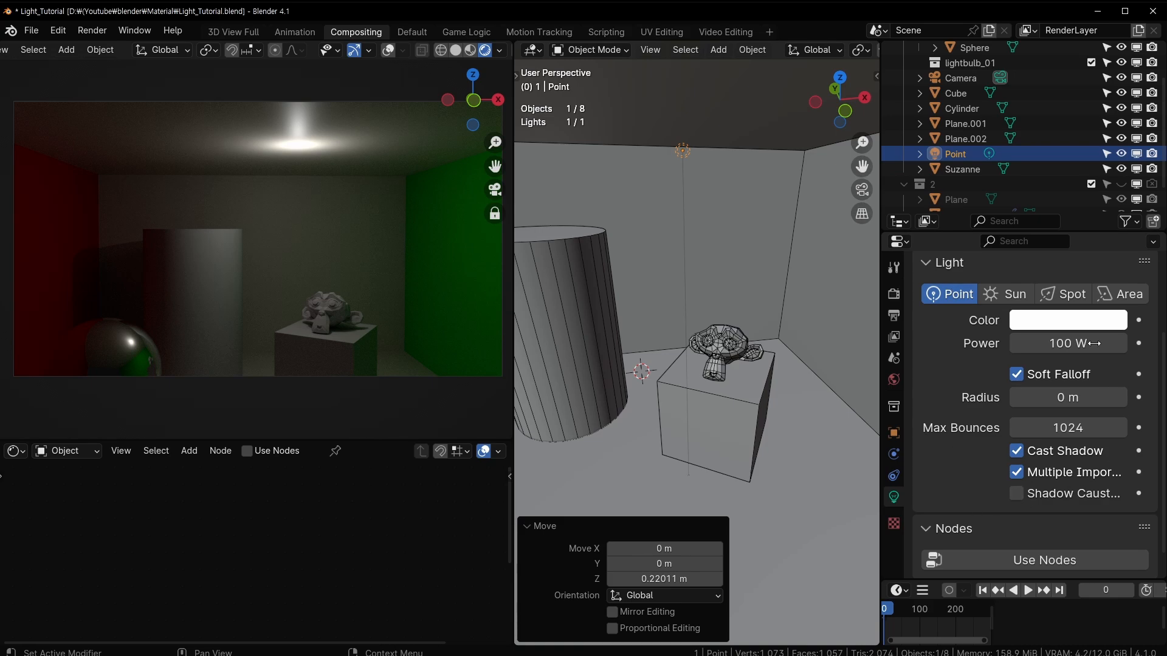
left_click(1067, 320)
left_click_drag(967, 523, 997, 443)
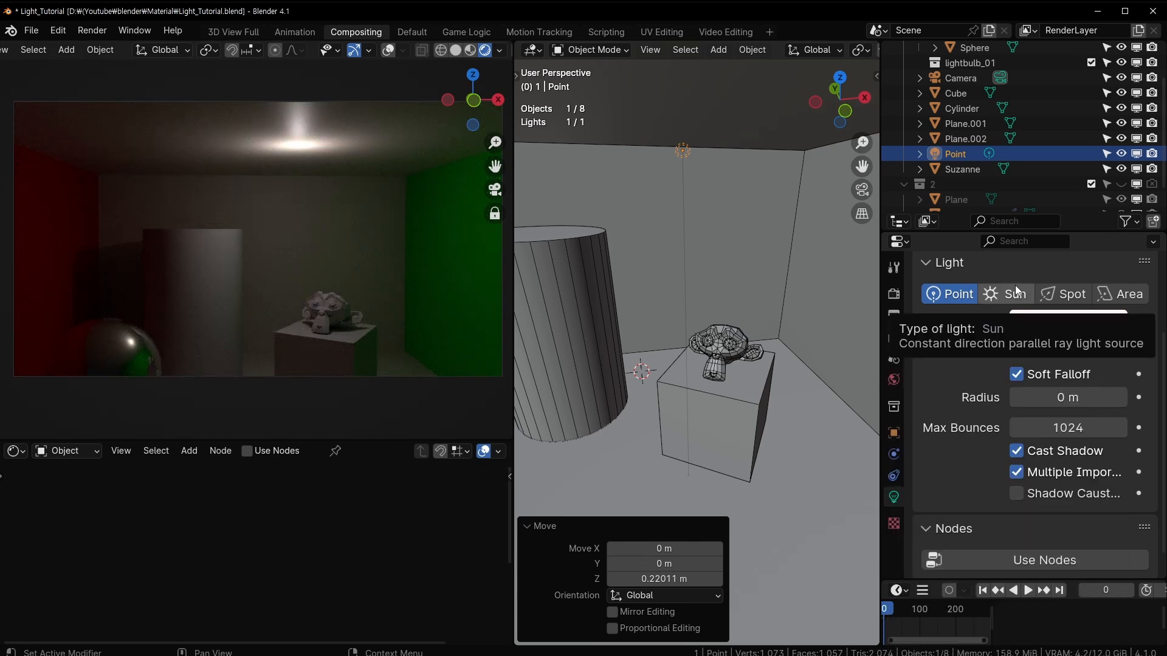
middle_click_drag(781, 279, 794, 295)
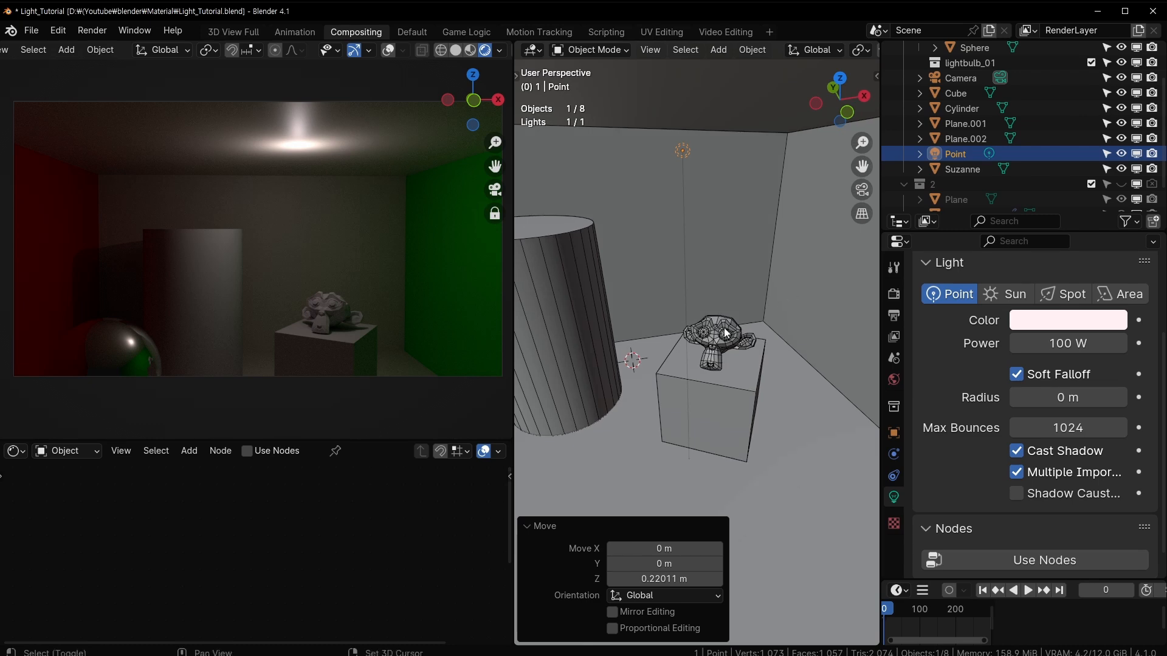
middle_click_drag(724, 327, 761, 325, "ctrl")
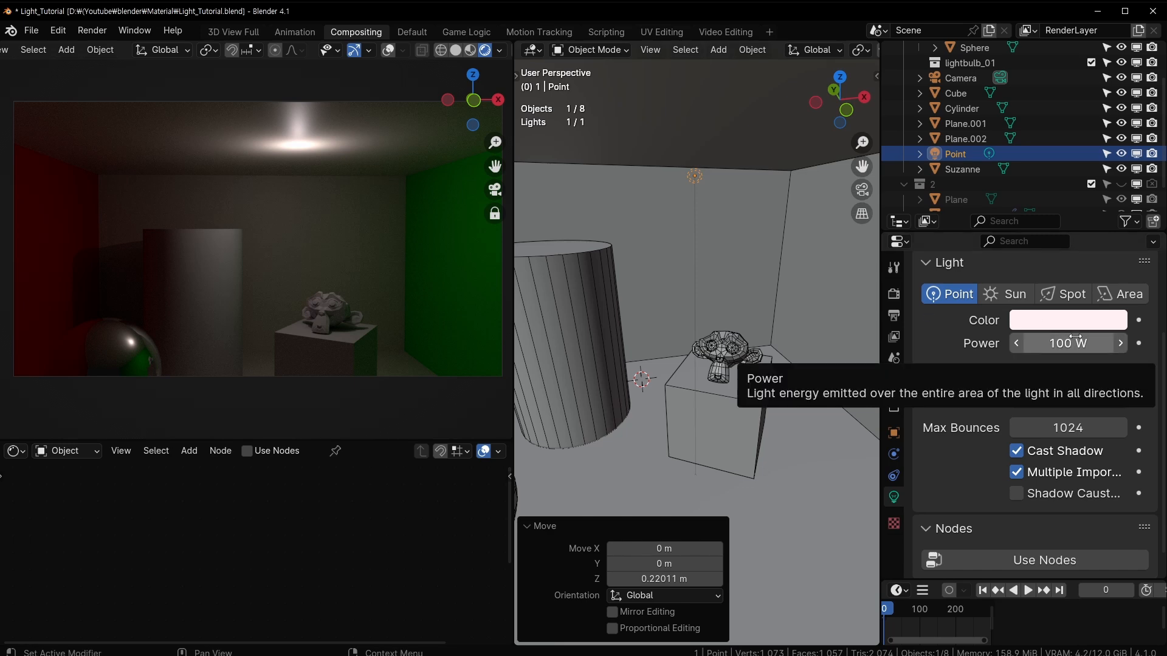
scroll(1075, 337, "down", 1)
scroll(753, 328, "down", 3)
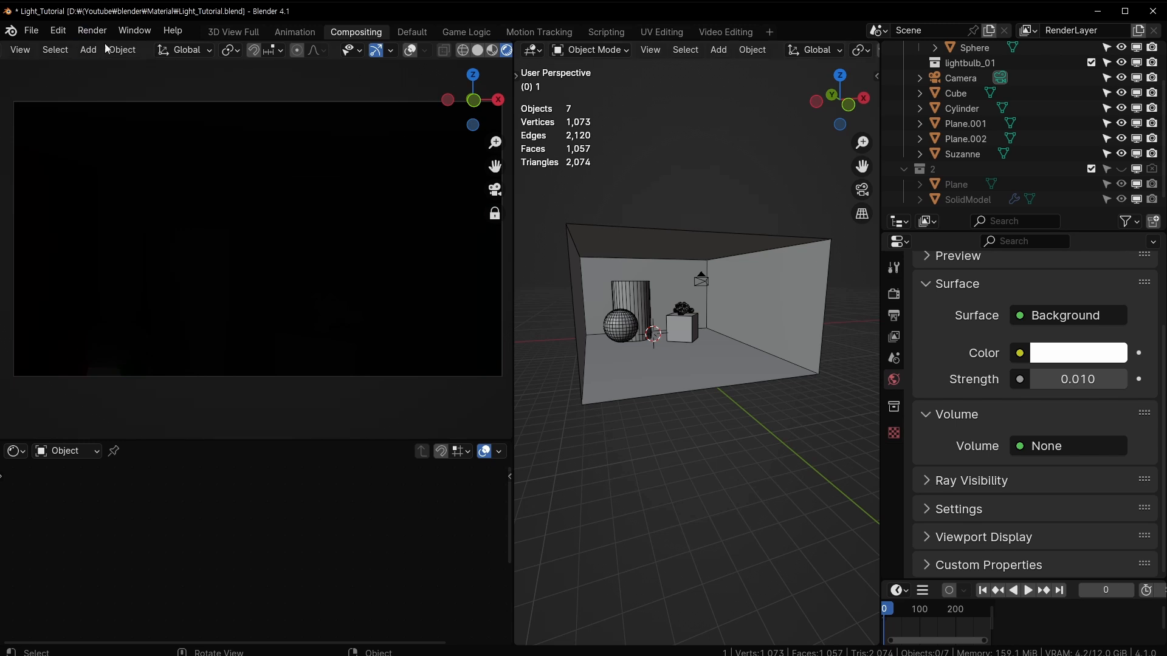
Look through the natural, incandescent, fluorescent and LED light presets, and add the 9,100 lm Industrial LED Wall Pack
key("shift+a")
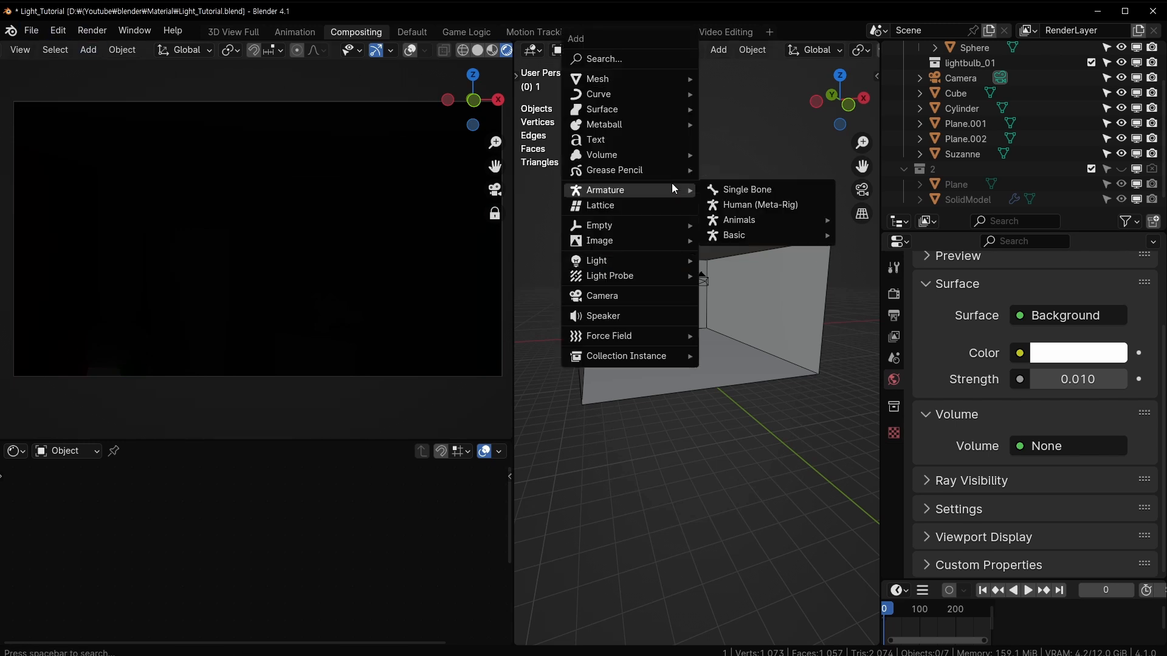
mouse_move(626, 261)
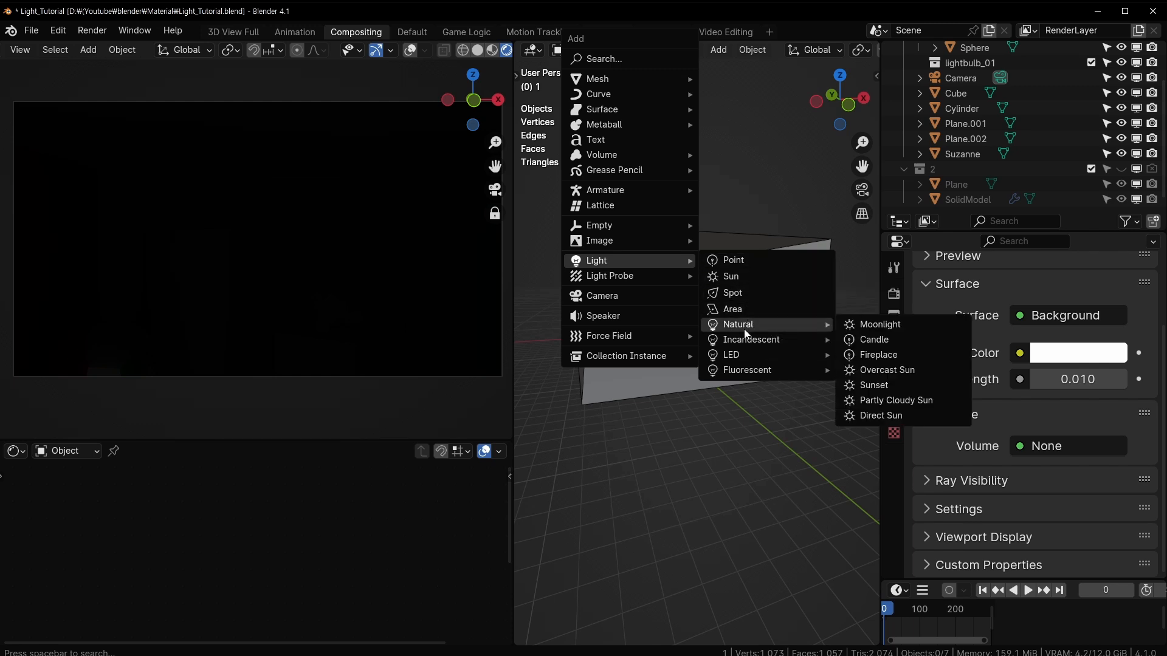
mouse_move(742, 343)
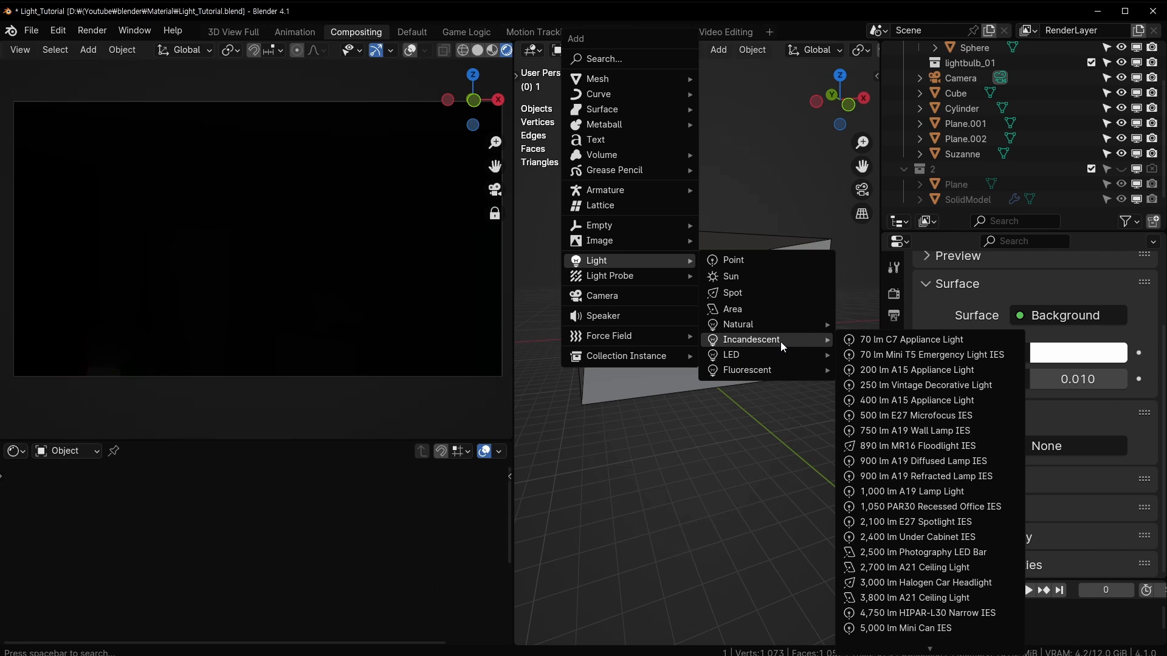
mouse_move(768, 376)
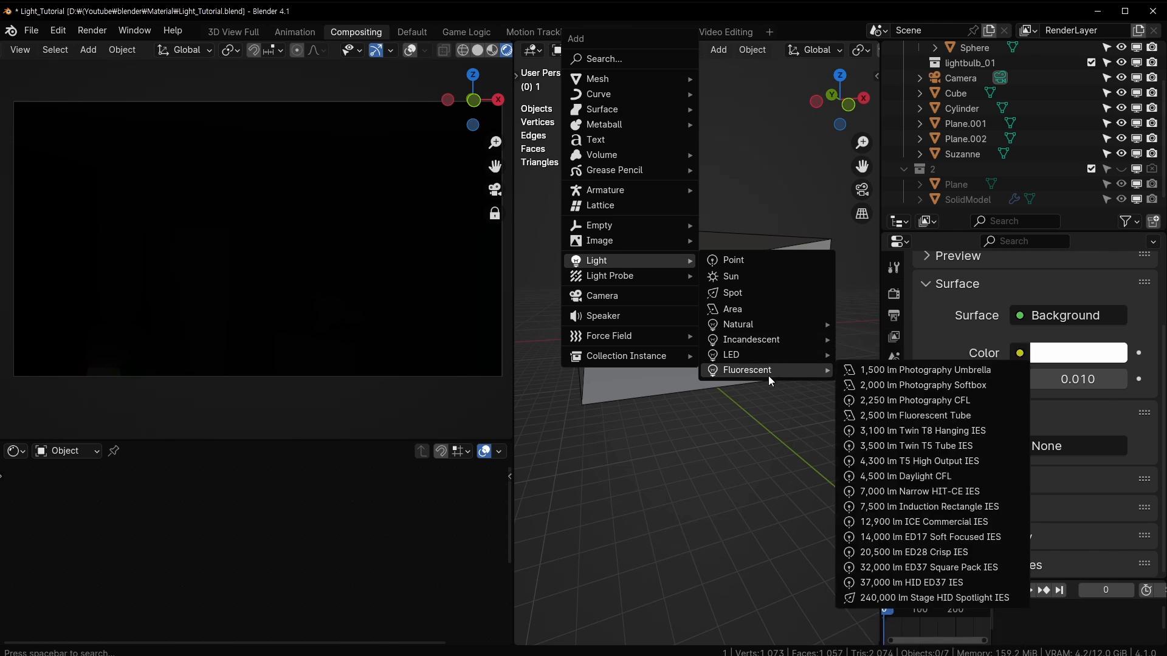
mouse_move(790, 344)
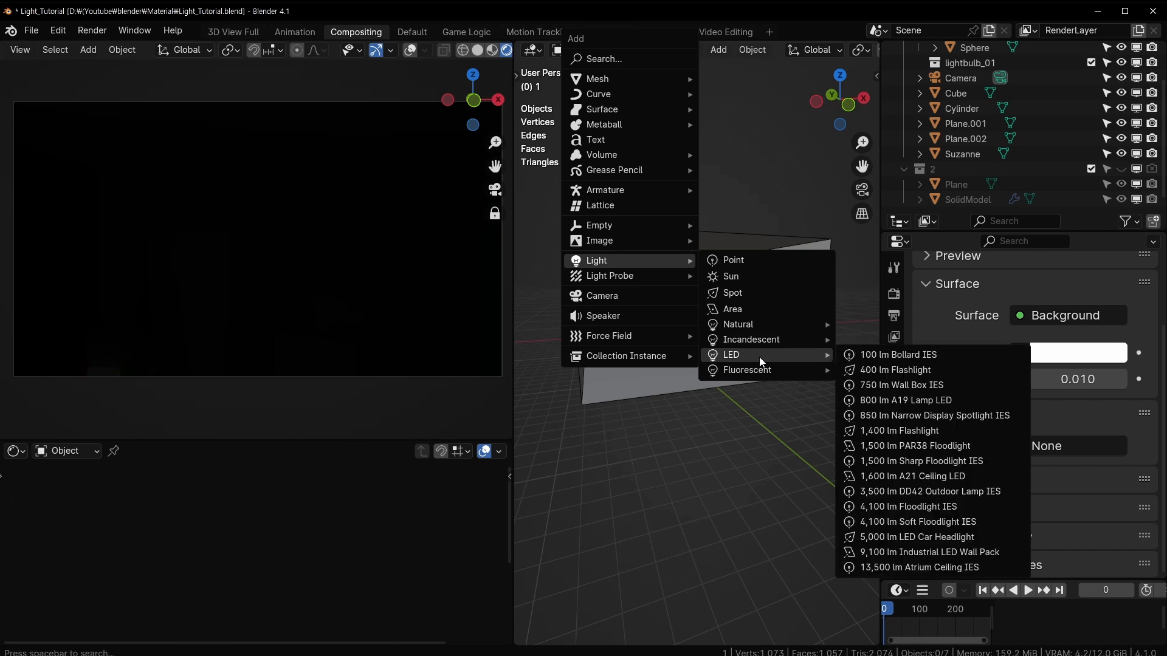
left_click(926, 553)
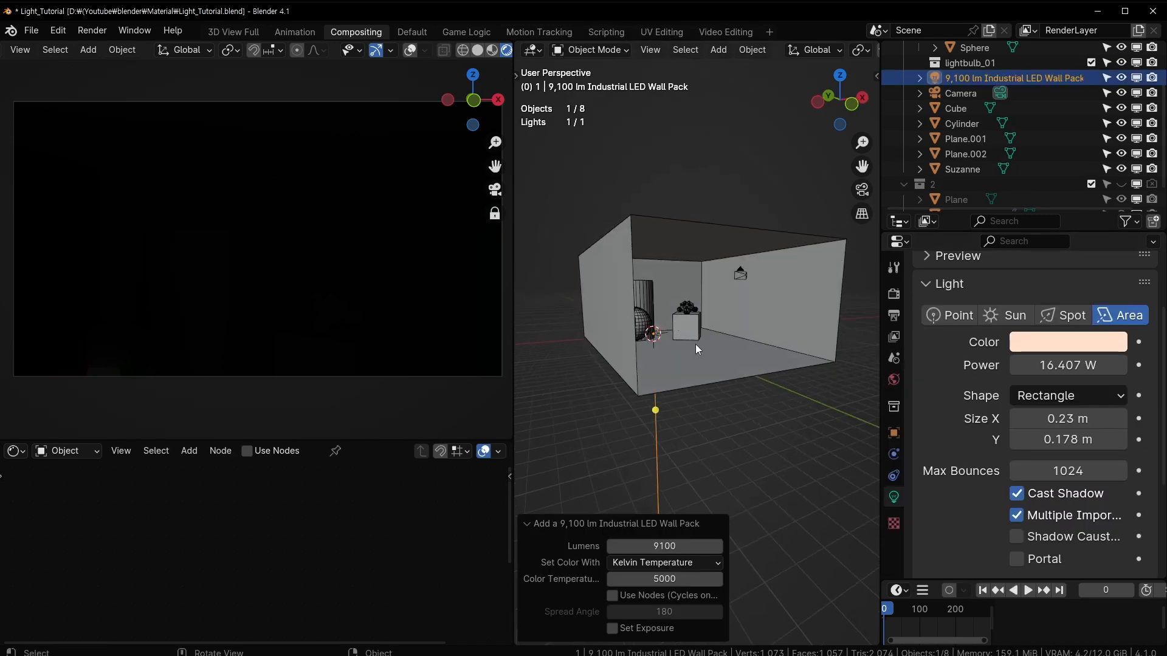
Move the wall pack light up about 13.15 m along global Z, lower it about 3.87 m, and shift it about -0.015 m along Y
key("g")
key("z")
left_click(741, 312)
key("g")
key("z")
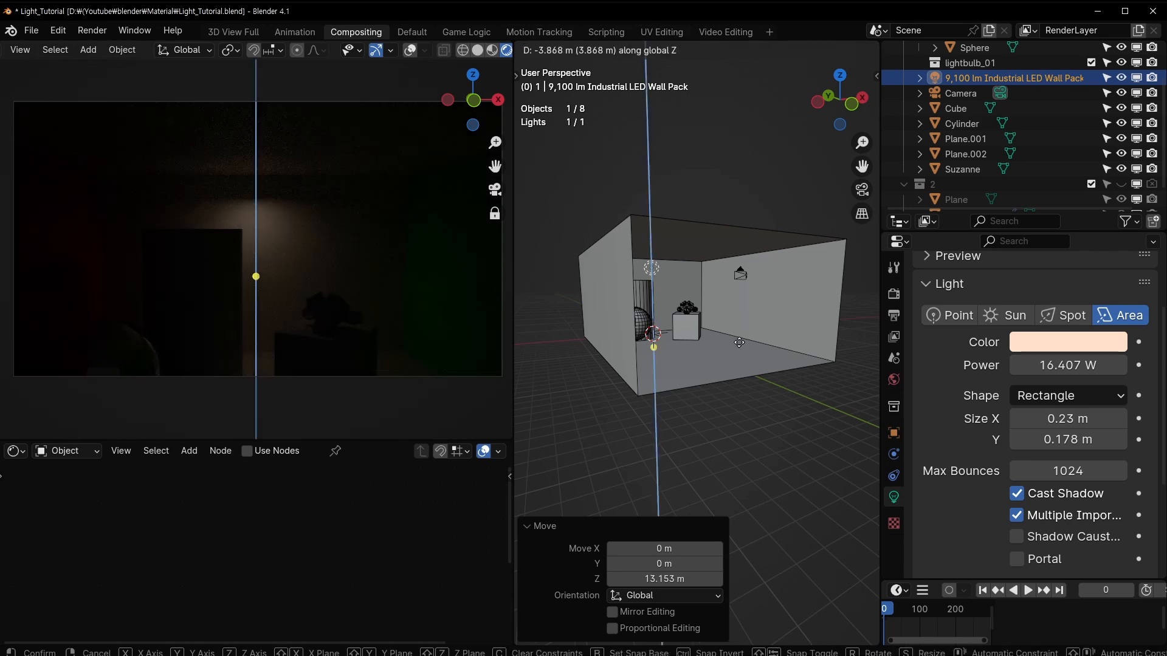
key("y")
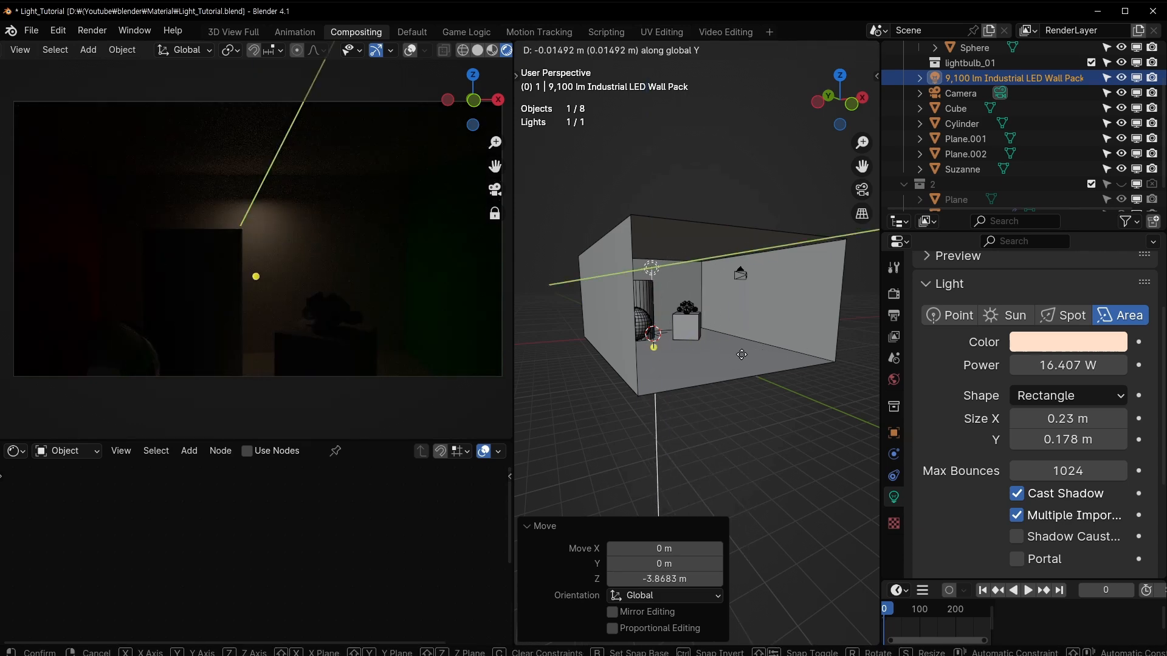
left_click(744, 360)
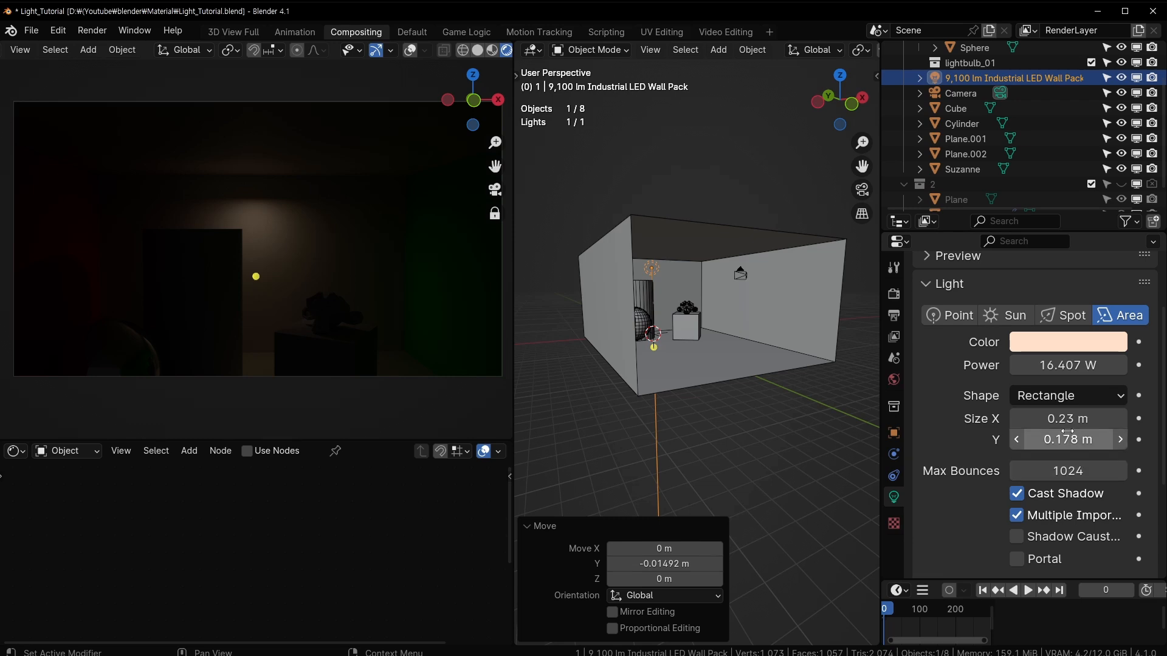
Delete the wall pack light and add the fluorescent preset 240,000 lm Stage HID Spotlight IES
scroll(721, 317, "up", 6)
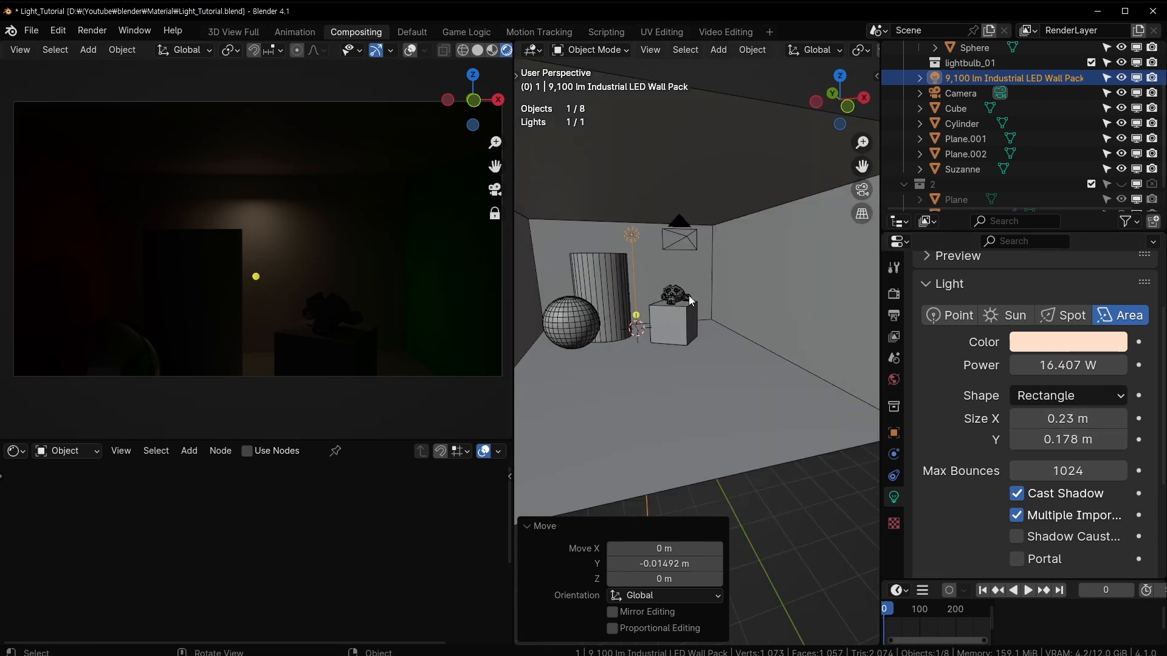
key("x")
left_click(706, 285)
key("shift+a")
mouse_move(705, 282)
mouse_move(808, 392)
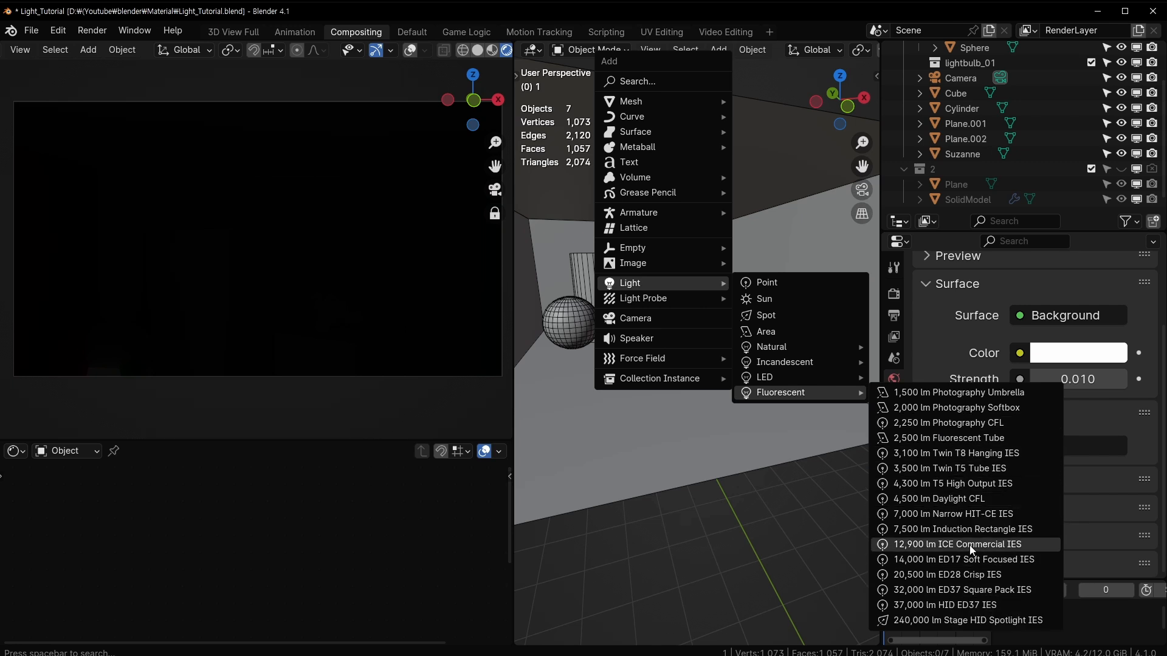
left_click(937, 622)
Place the stage spotlight above the monkey head by moving it about 9.65 m up, 4.1 m along X and another 0.63 m up
key("g")
key("z")
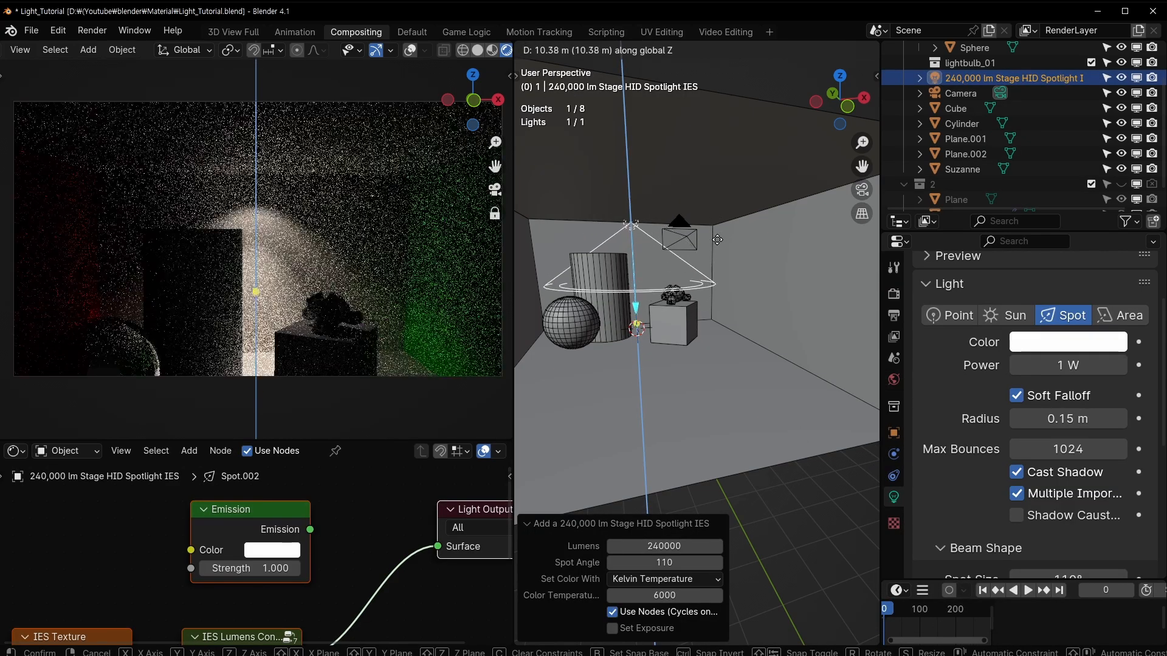
left_click(717, 246)
key("g")
key("x")
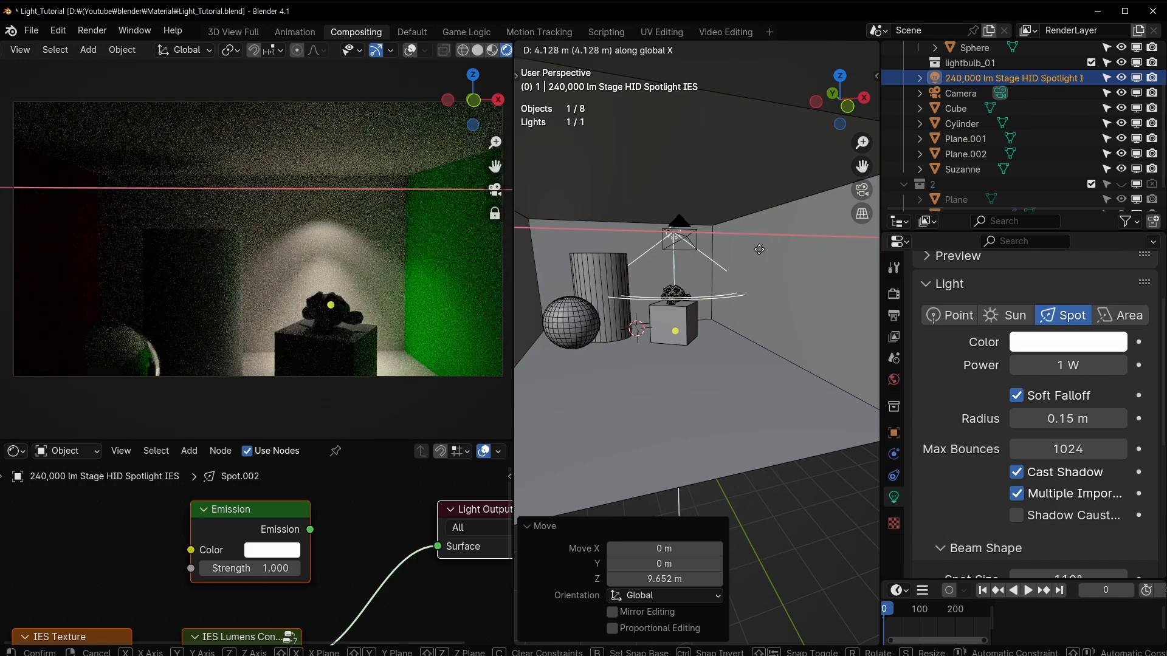
left_click(759, 249)
key("g")
key("z")
left_click(758, 242)
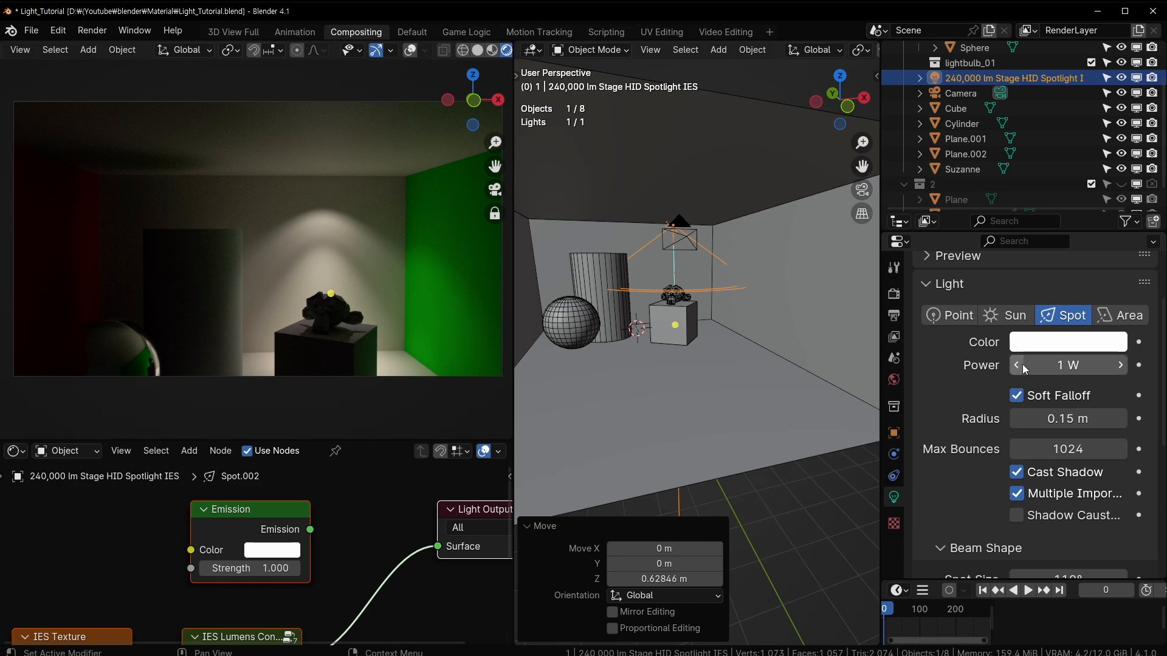
Examine the stage spotlight's light settings, its shader nodes and the light pattern it casts on the walls
scroll(1020, 403, "down", 4)
scroll(1020, 404, "up", 6)
scroll(1021, 406, "down", 5)
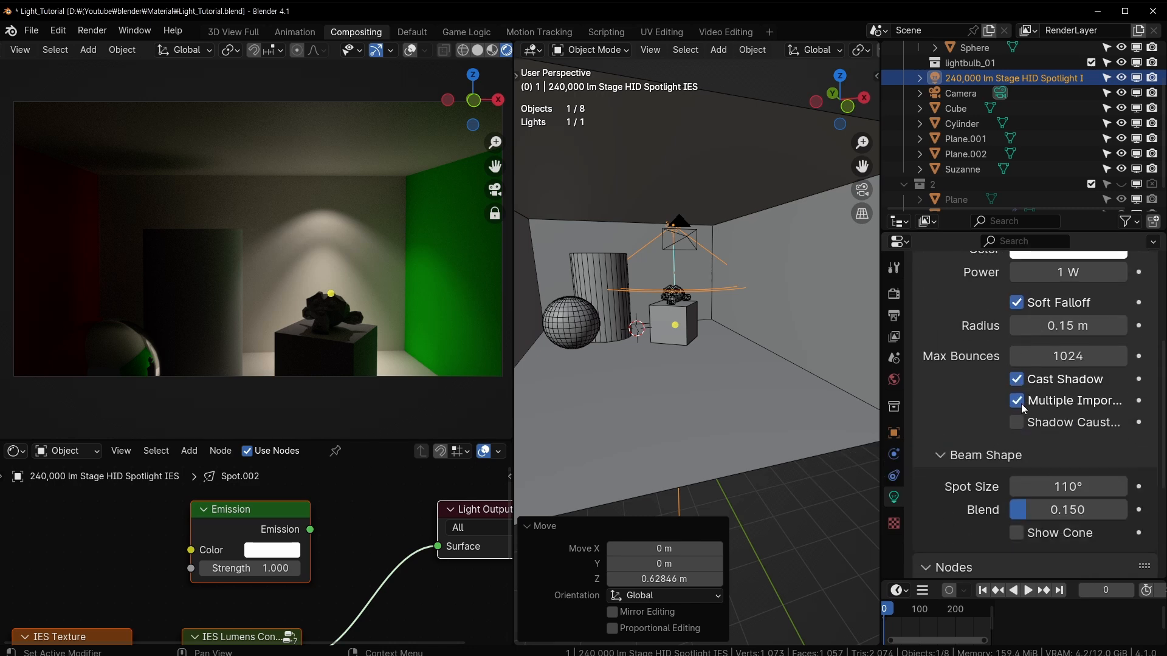
middle_click_drag(395, 497, 410, 552)
mouse_move(286, 509)
left_mouse_down()
mouse_move(296, 498)
mouse_move(279, 503)
left_mouse_up()
middle_click_drag(144, 497, 143, 532)
left_click_drag(123, 536, 106, 547)
left_click(114, 545)
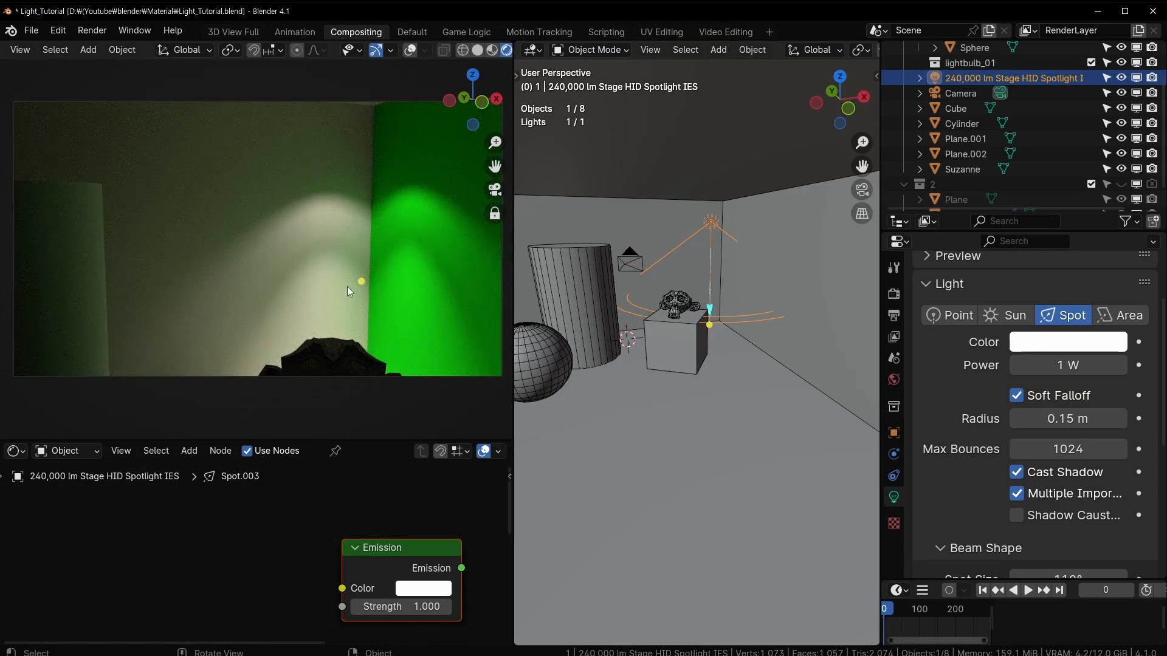
middle_click_drag(381, 301, 306, 267)
middle_click_drag(304, 605, 284, 466)
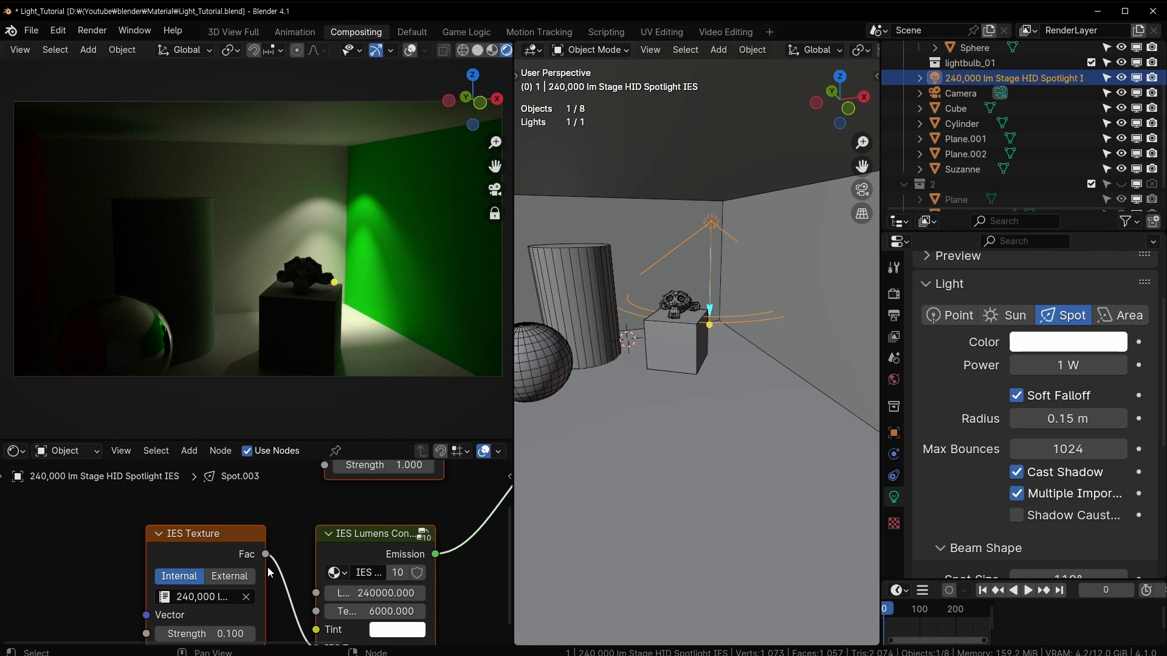
Move the IES Texture node farther away from the IES Lumens Converter node in the spotlight's shader
left_click_drag(237, 542, 190, 516)
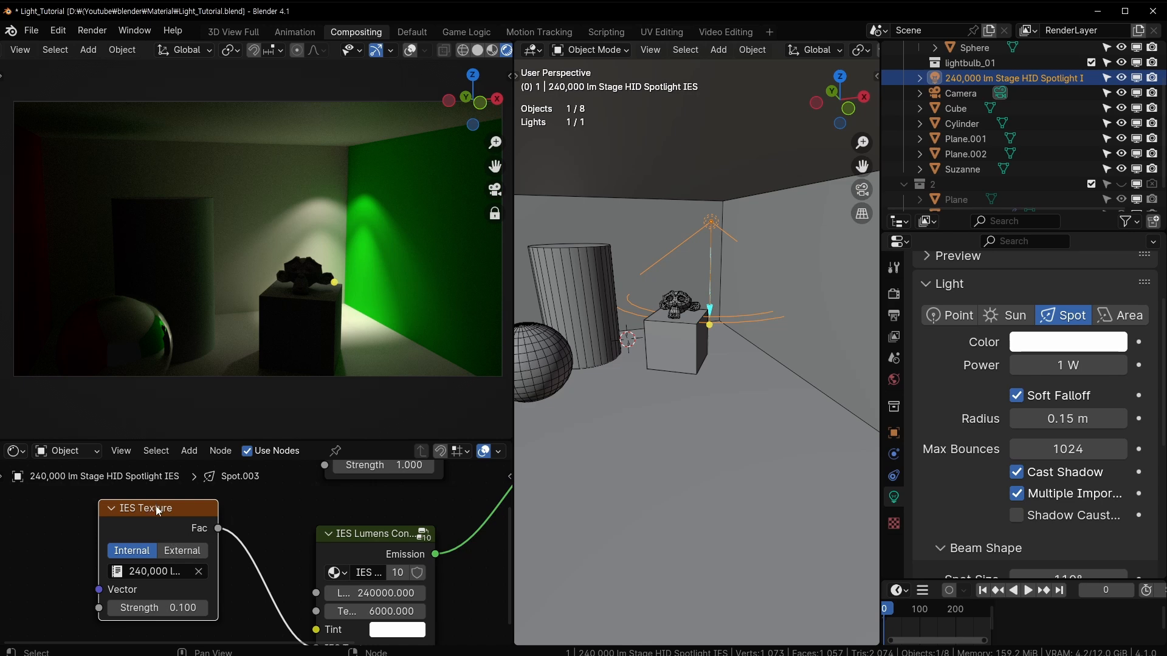
left_click_drag(157, 506, 124, 537)
middle_click_drag(180, 567, 193, 541)
left_click_drag(193, 541, 208, 528)
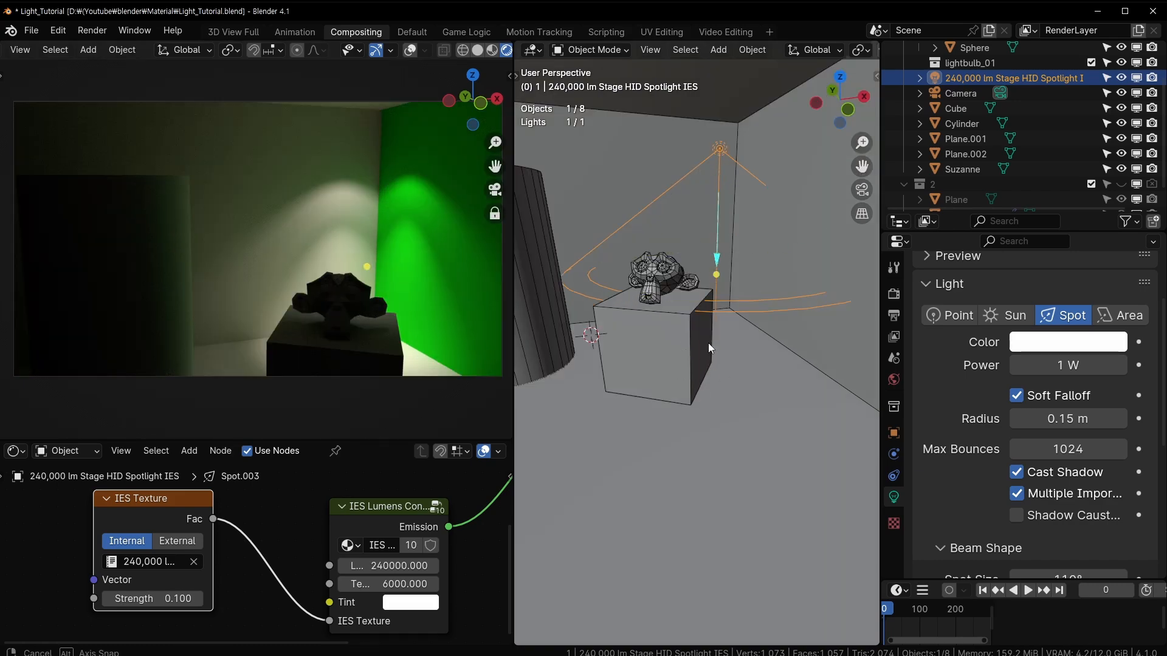
mouse_move(325, 252)
middle_mouse_down()
mouse_move(318, 274)
mouse_move(333, 252)
middle_mouse_up()
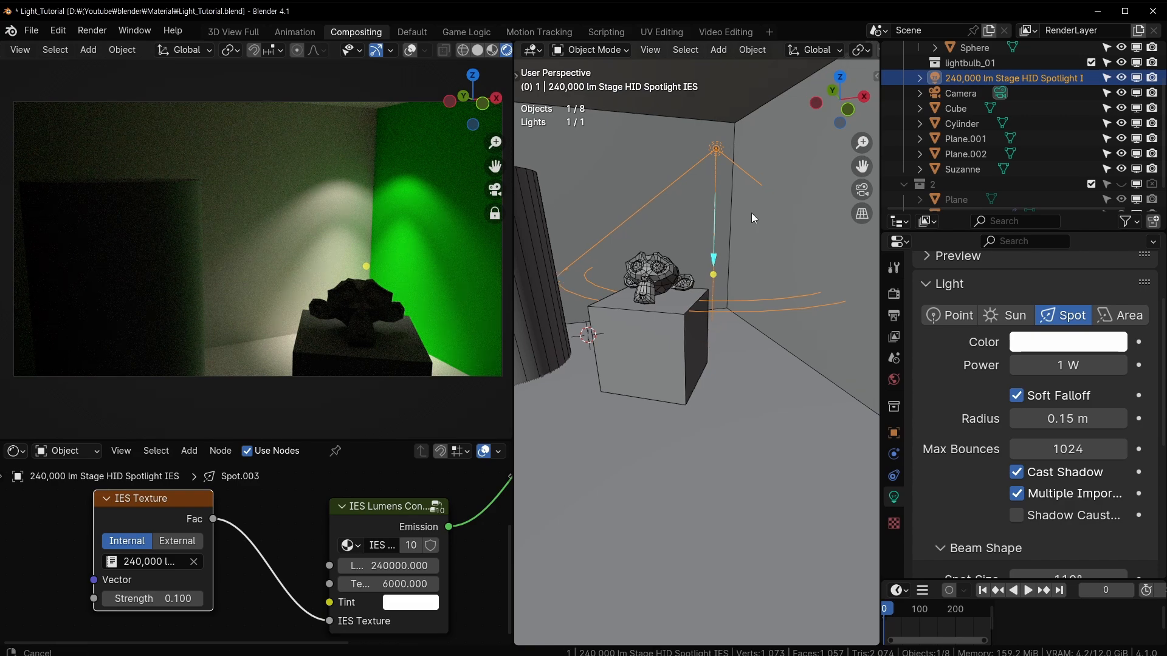
Delete the stage spotlight and add a plain point light
middle_click_drag(751, 213, 713, 207)
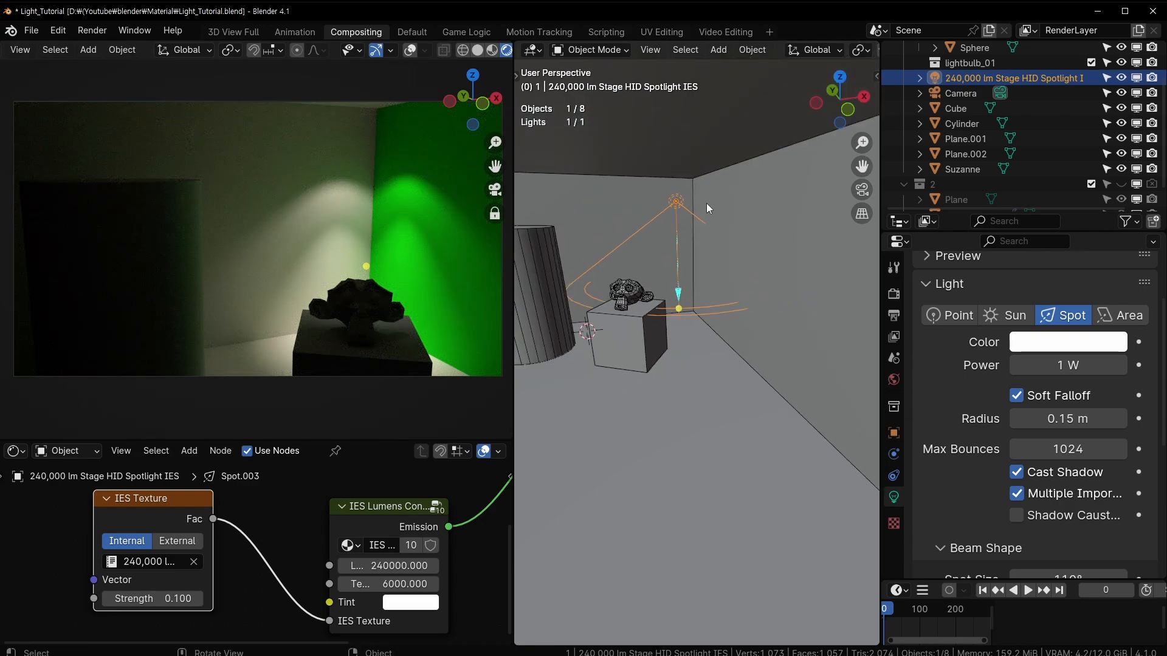
key("x")
left_click(676, 208)
key("shift+a")
mouse_move(663, 375)
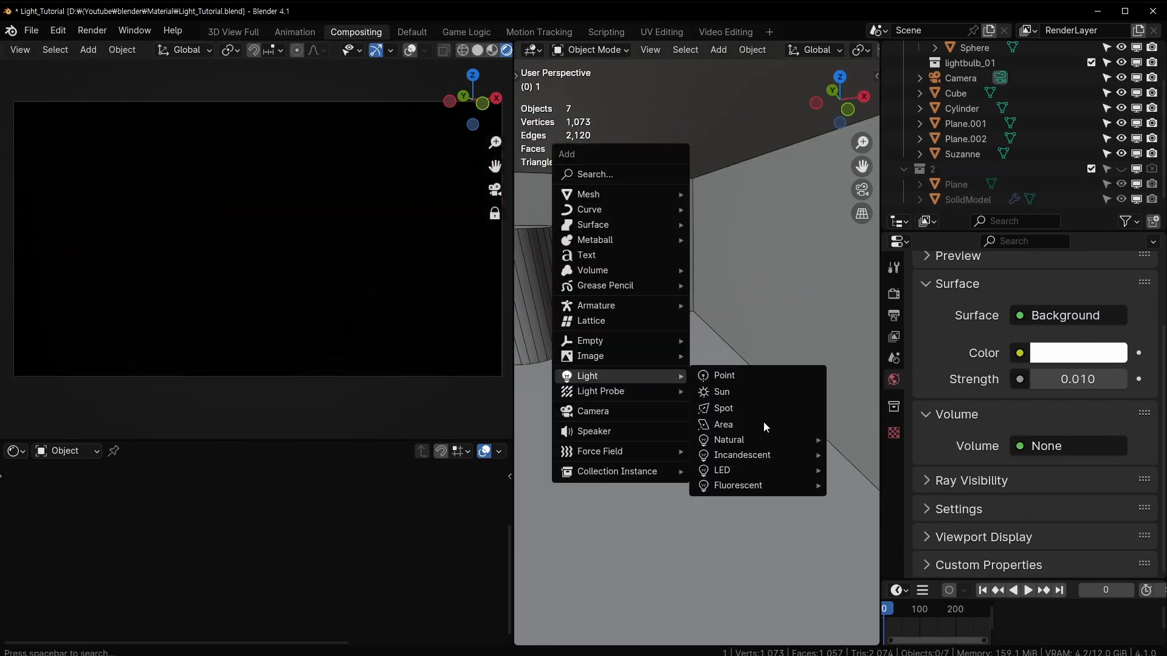
left_click(763, 374)
Raise the point light about 6.15 m along global Z and set its power to 150 W
key("g")
key("z")
left_click(723, 273)
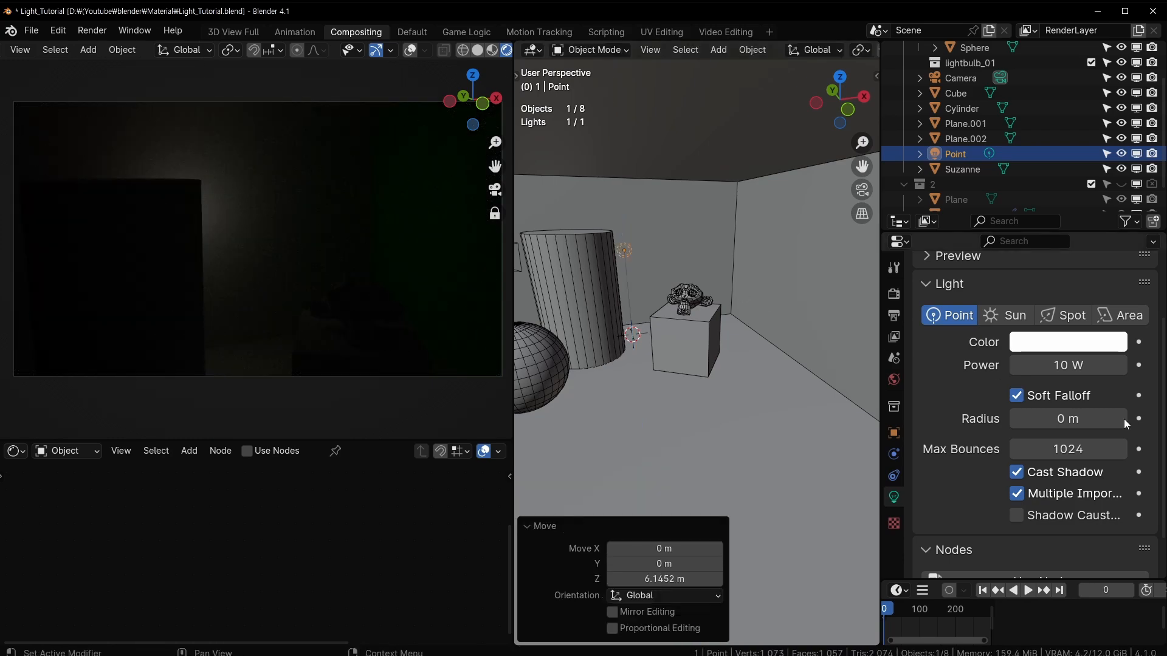
left_click(1068, 364)
type("150")
key("Return")
Move the point light about 7.46 m along global X, toward the green wall
key("g")
key("x")
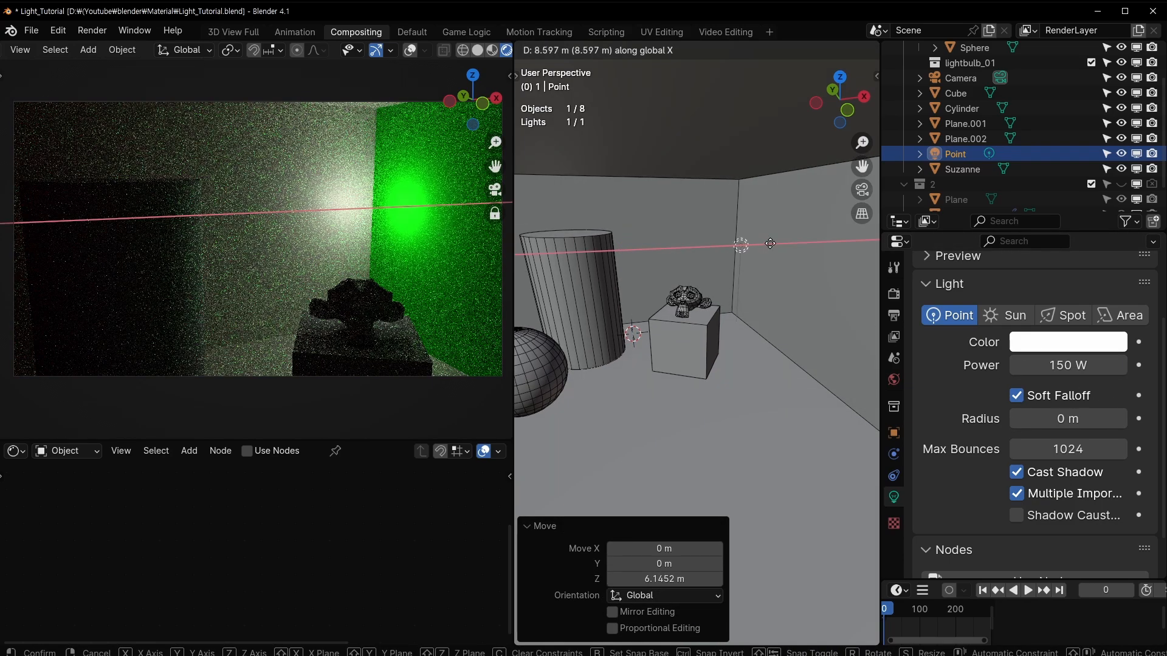
left_click(750, 243)
Enable shader nodes for the point light and make room in front of its Emission node
left_click(248, 451)
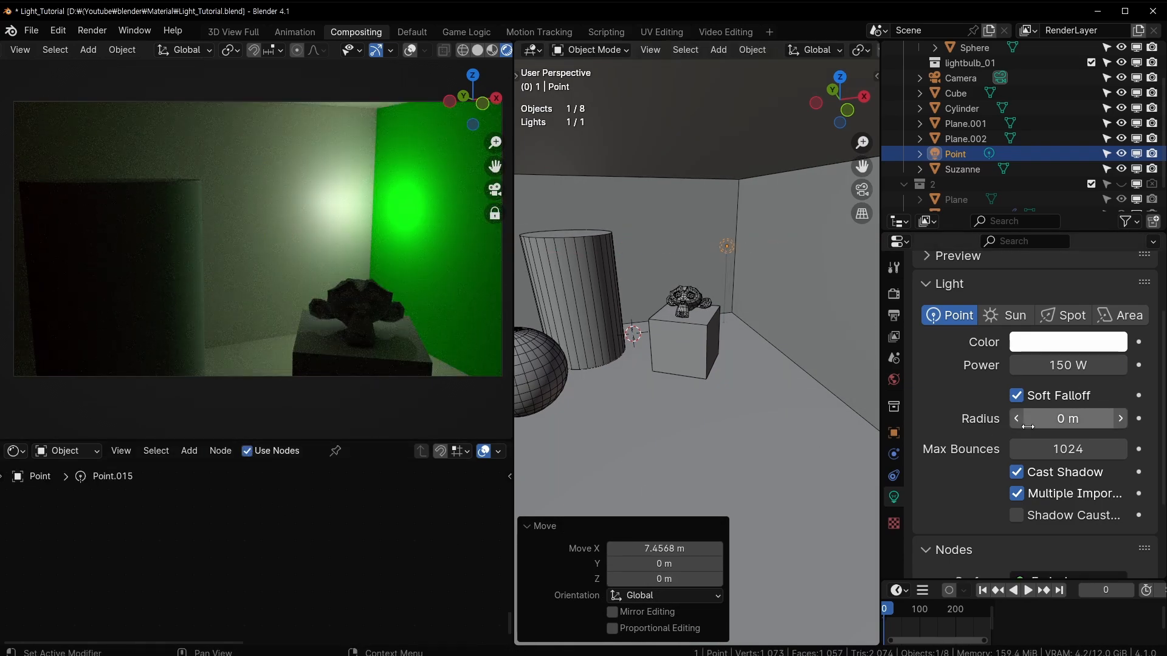
scroll(1057, 395, "down", 3)
left_click(1059, 272)
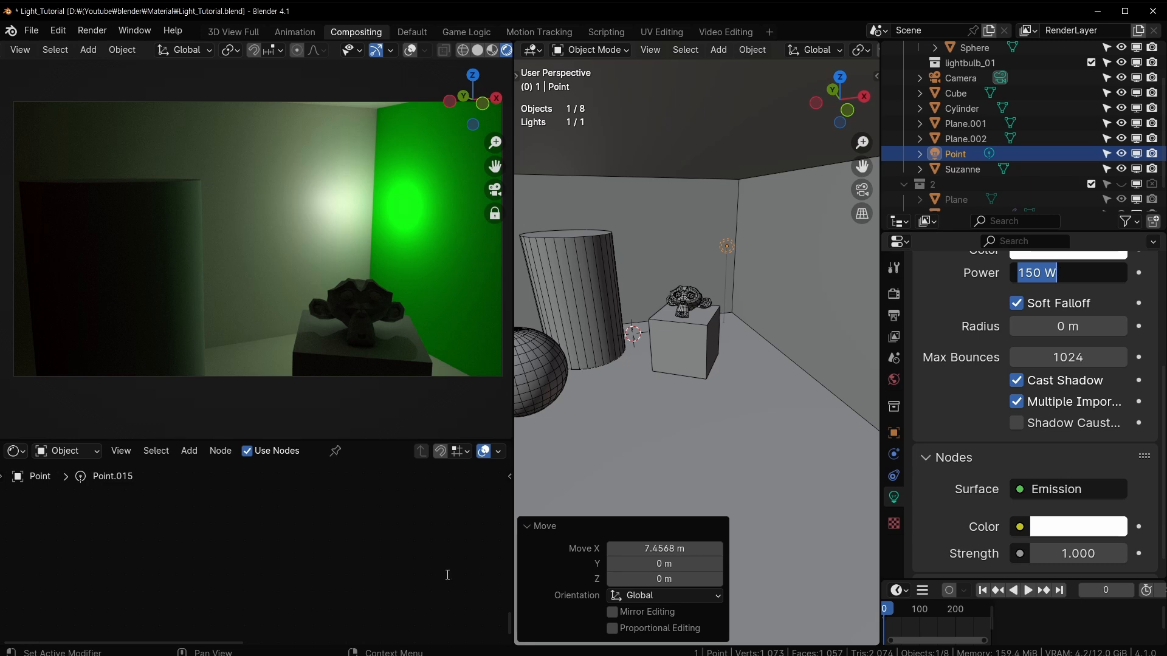
left_click(380, 552)
left_click(380, 552)
middle_click_drag(380, 552, 201, 559)
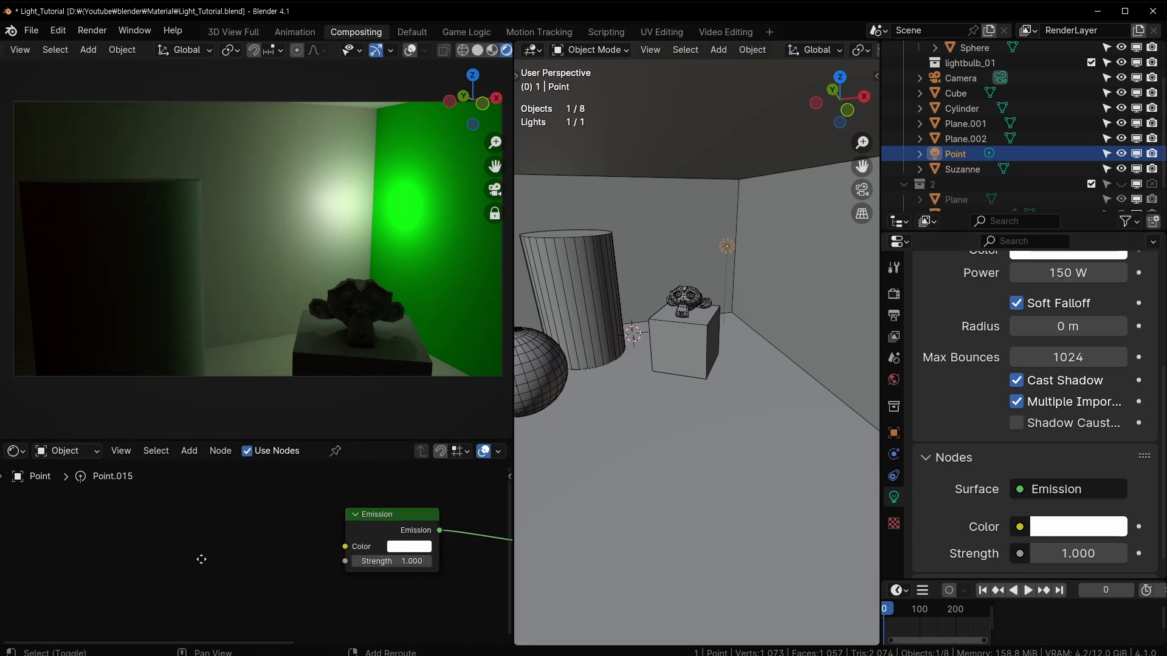
Search the node list for "ies" and place an IES Texture node in front of the point light's Emission node
key("shift+a")
mouse_move(140, 472)
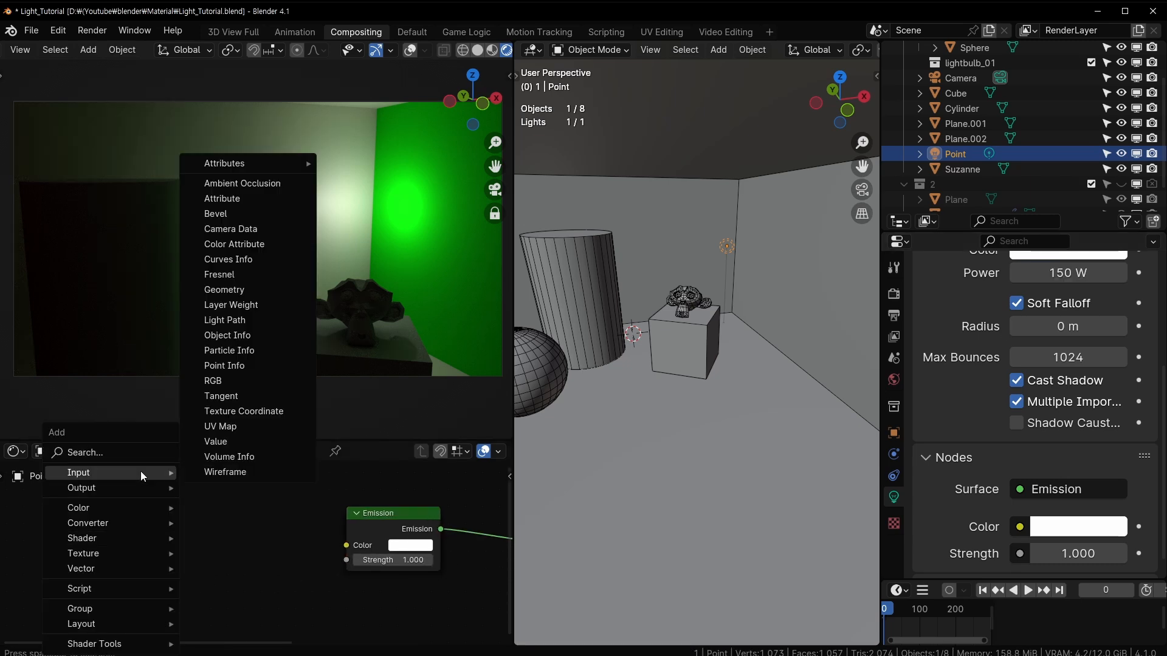
left_click(112, 451)
type("ies")
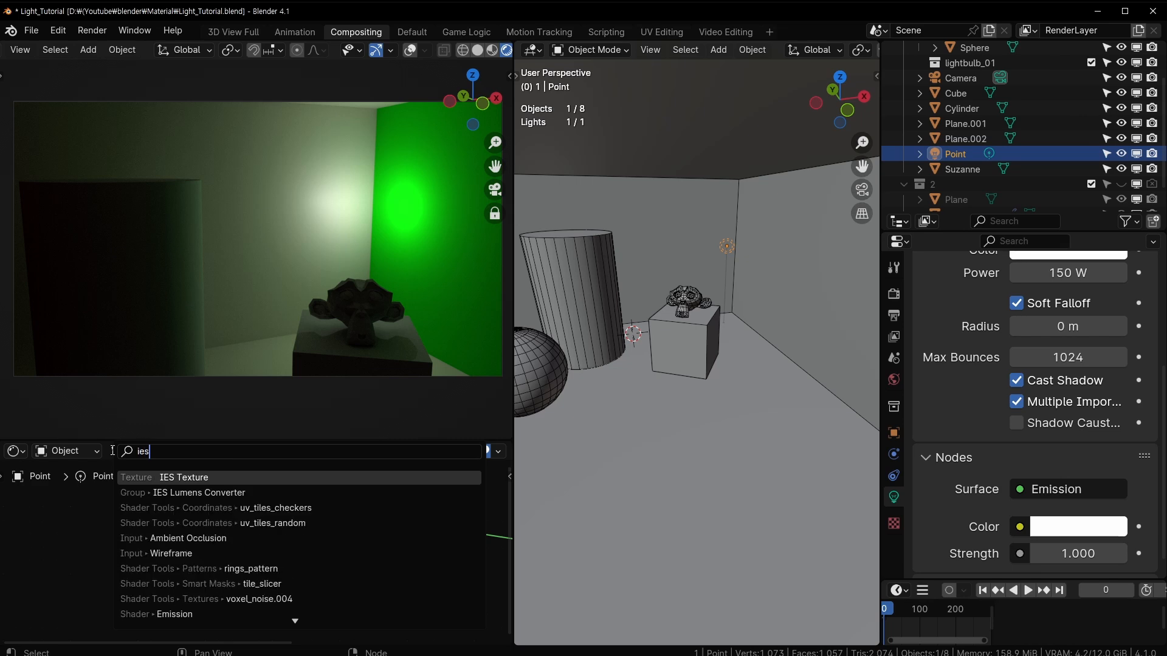
left_click(217, 478)
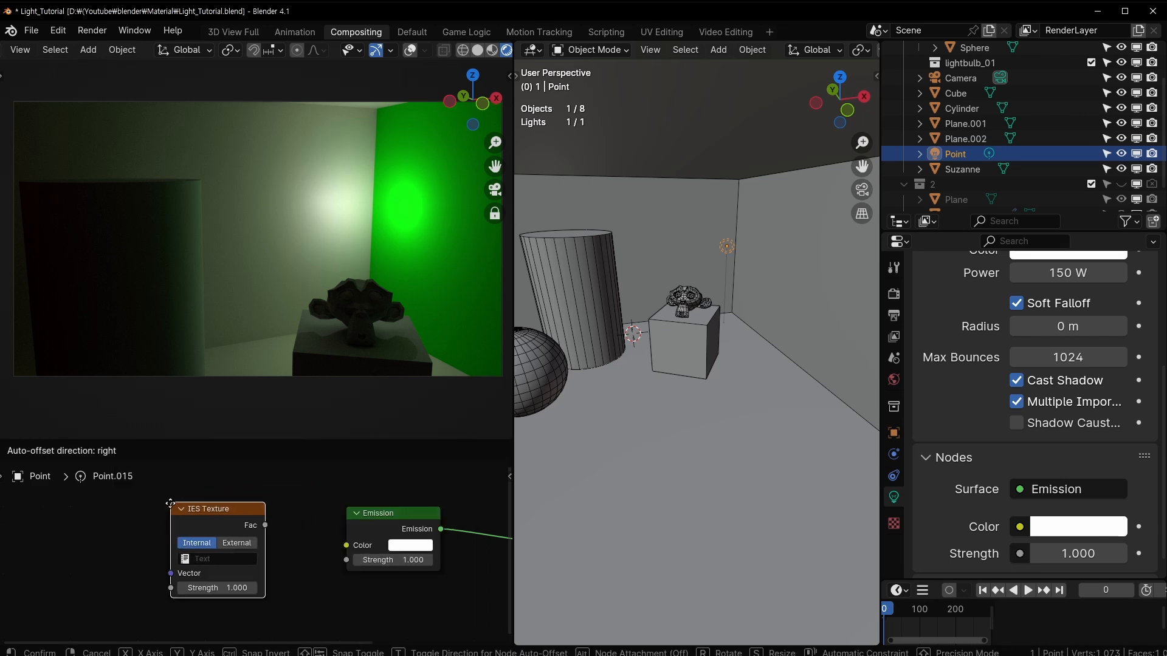
left_click(149, 567)
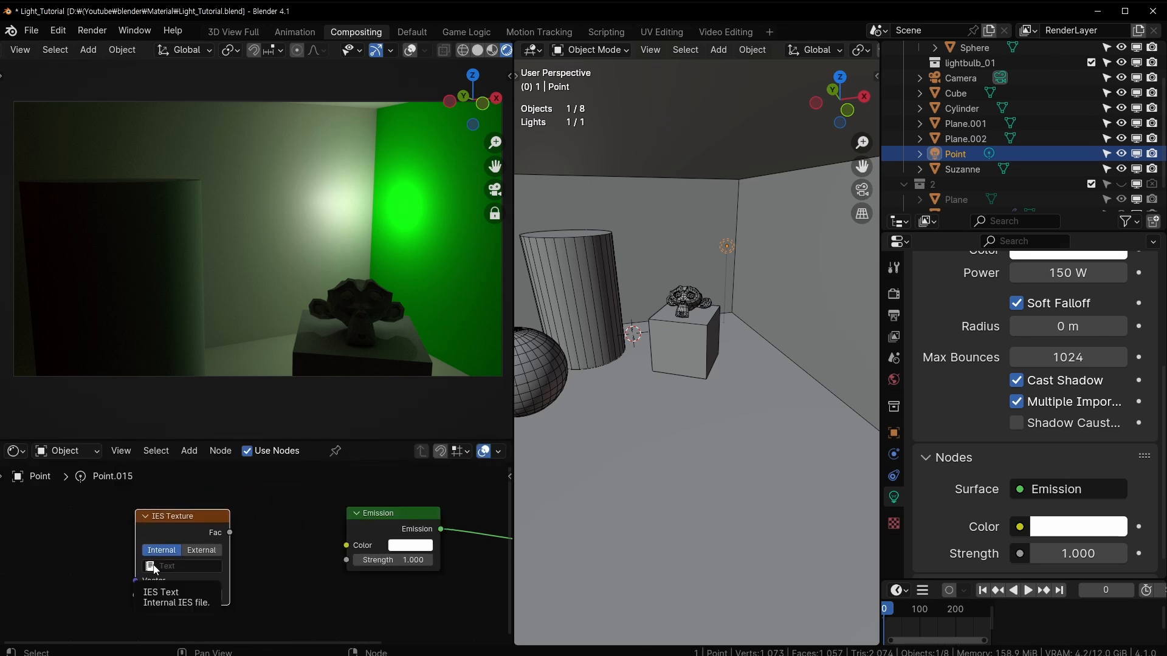
Switch to the IES Library website in the browser, close the BEGA light preview and look through the available light profiles
left_click_drag(0, 54, 560, 25)
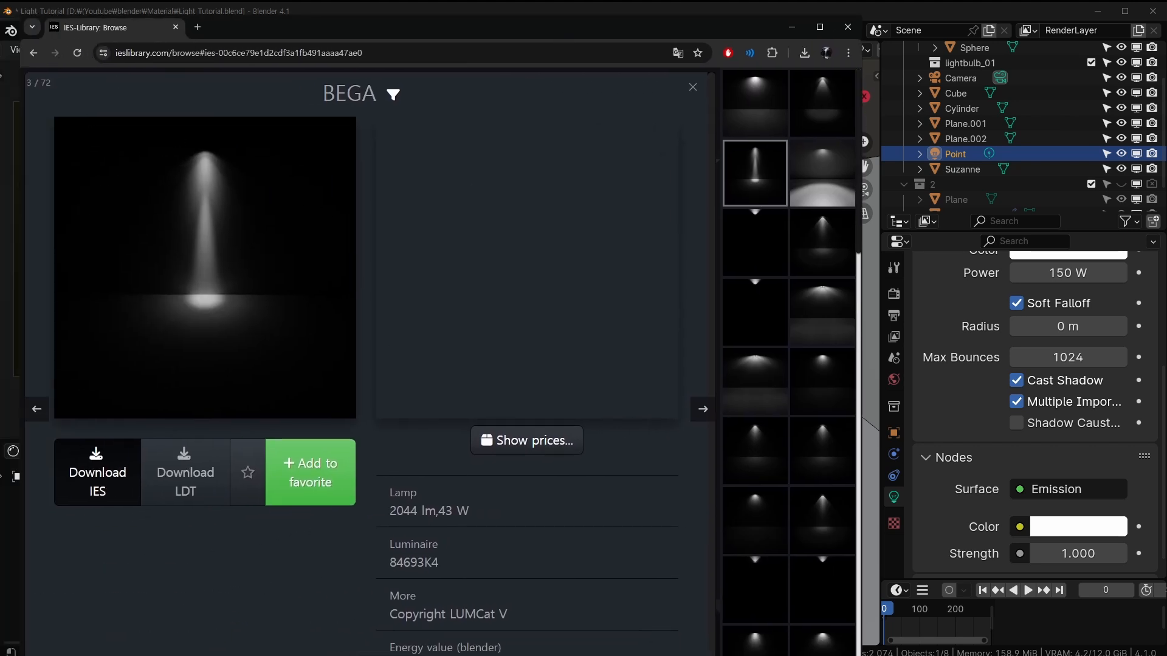
left_click_drag(862, 655, 1042, 598)
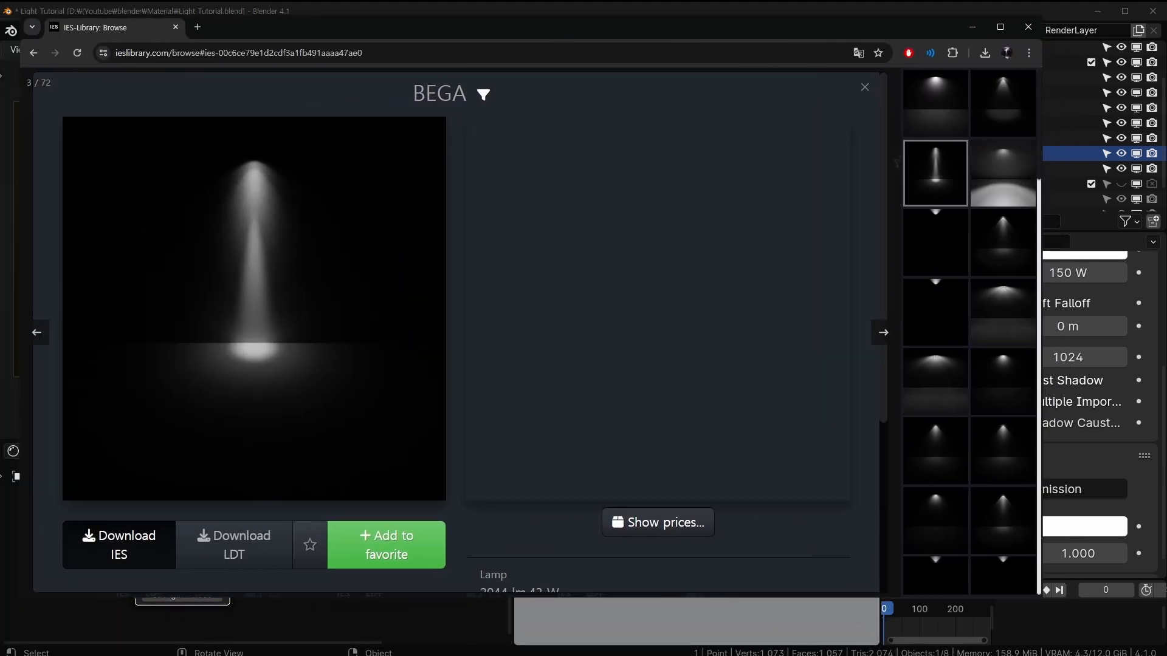
left_click(35, 53)
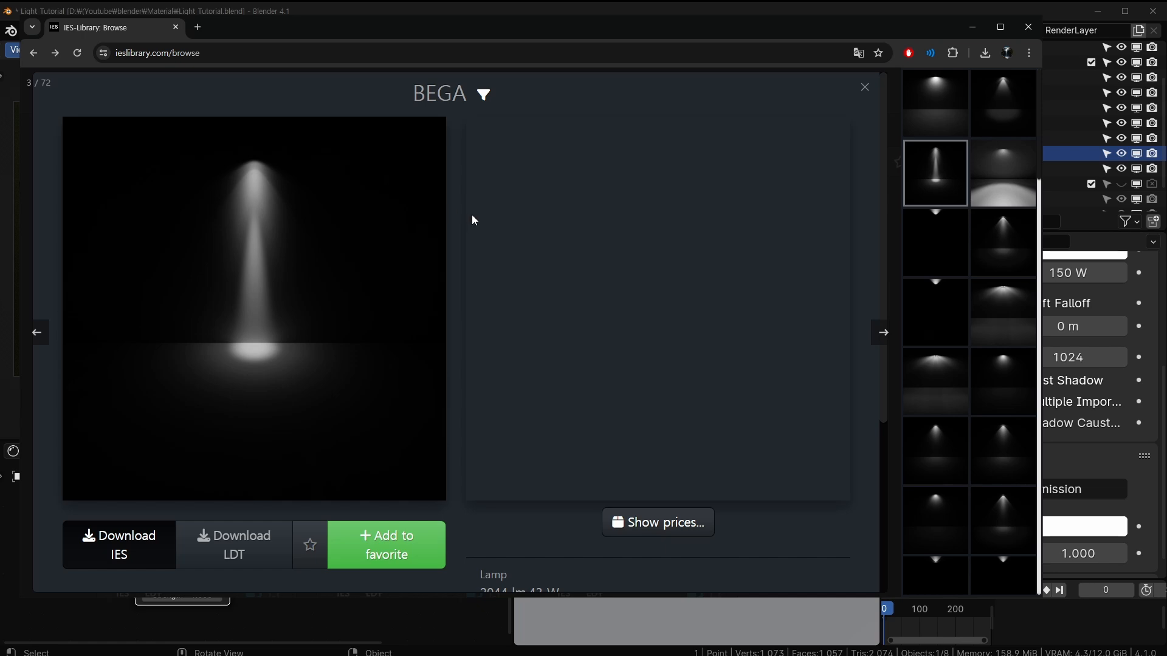
left_click(866, 84)
scroll(340, 213, "down", 7)
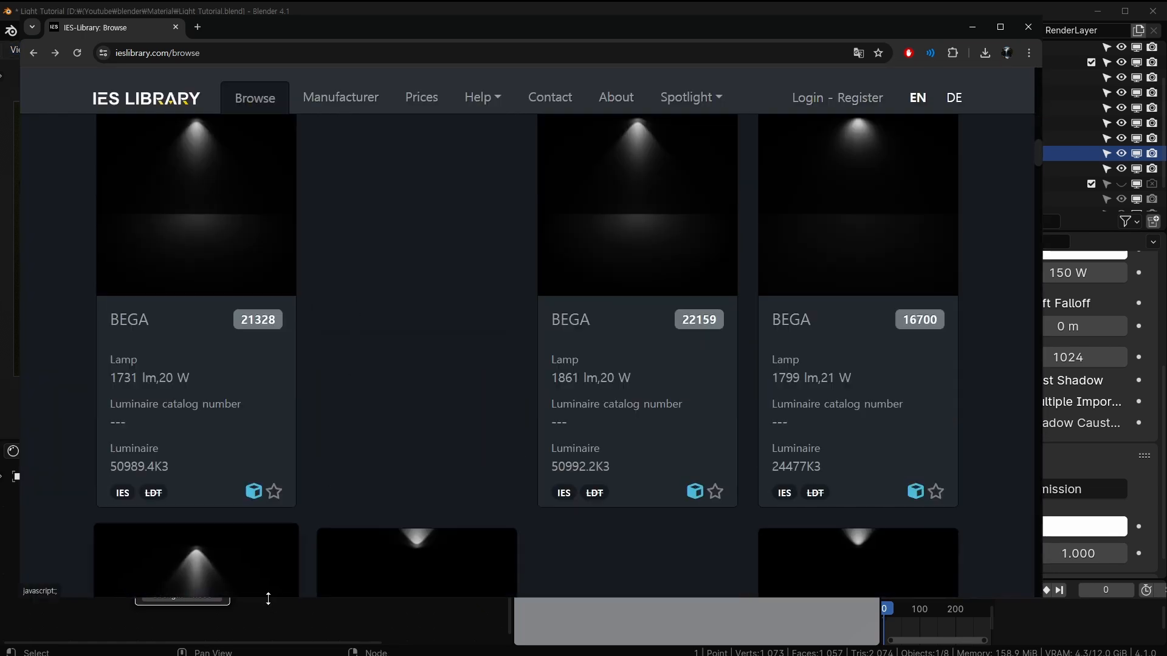
left_click_drag(259, 600, 259, 655)
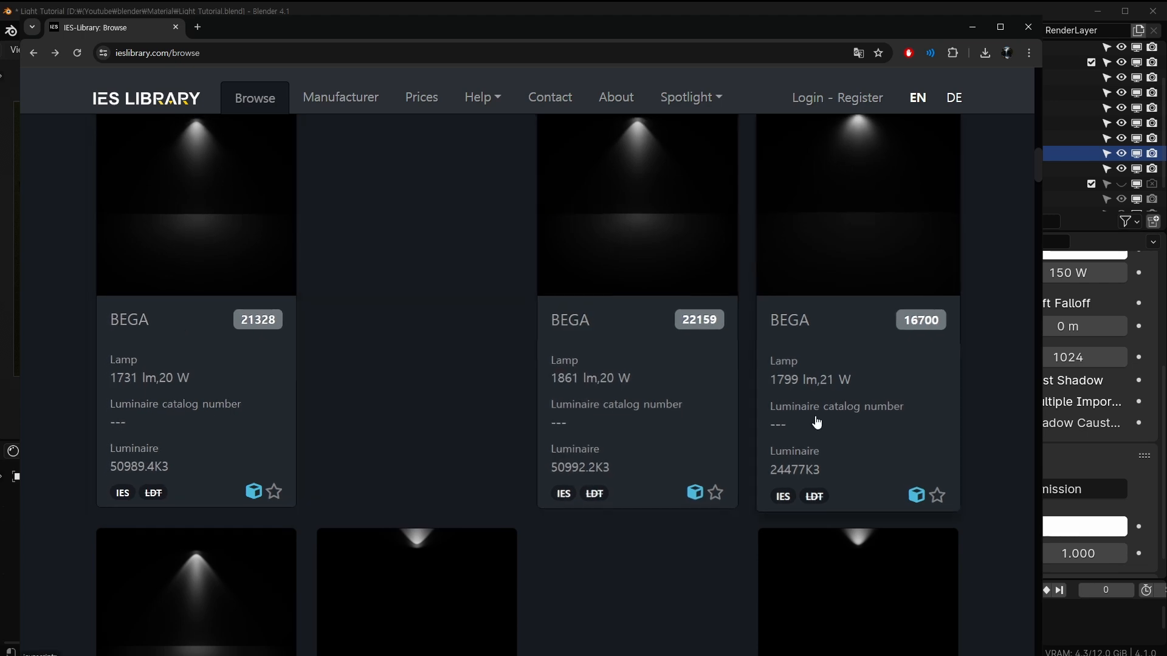
scroll(723, 383, "down", 8)
scroll(500, 333, "down", 5)
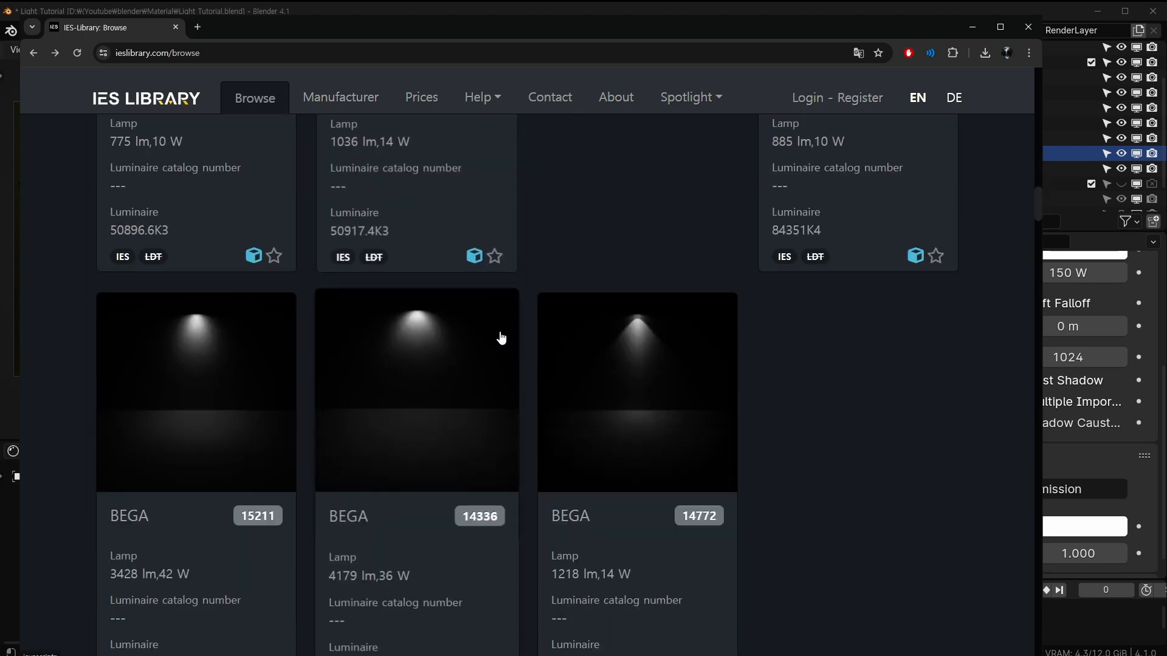
left_click_drag(1039, 257, 1041, 323)
scroll(539, 435, "up", 8)
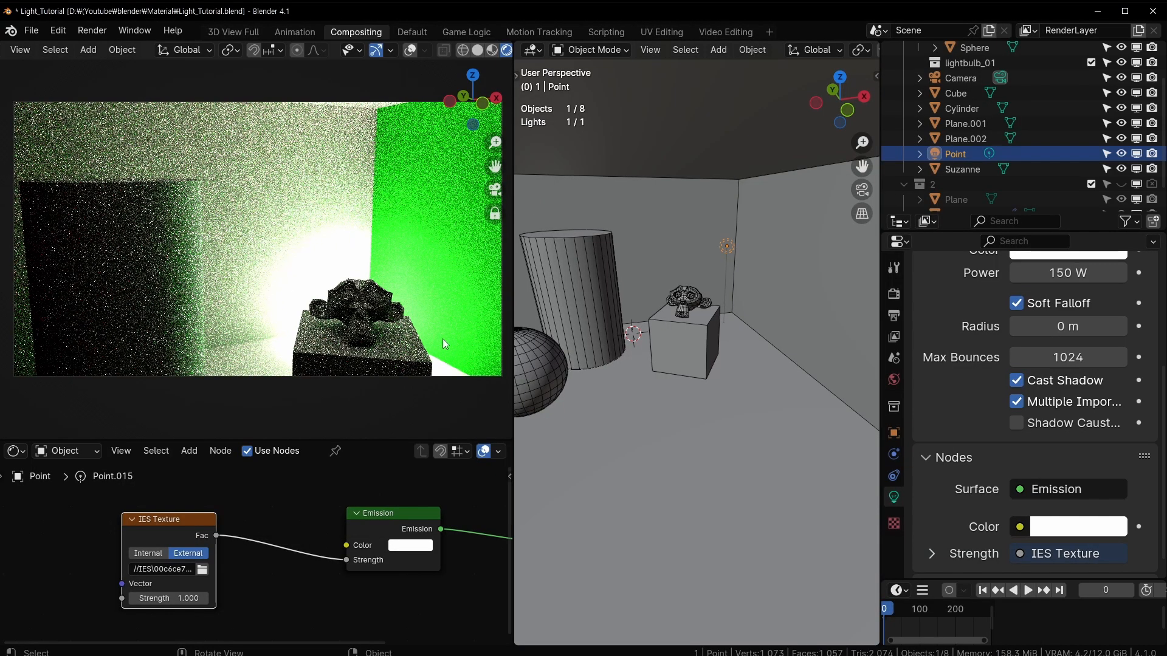
Load the 007cfb1 IES file into the IES Texture node and move the point light about 0.9 m along global X
left_click(203, 569)
double_click(465, 216)
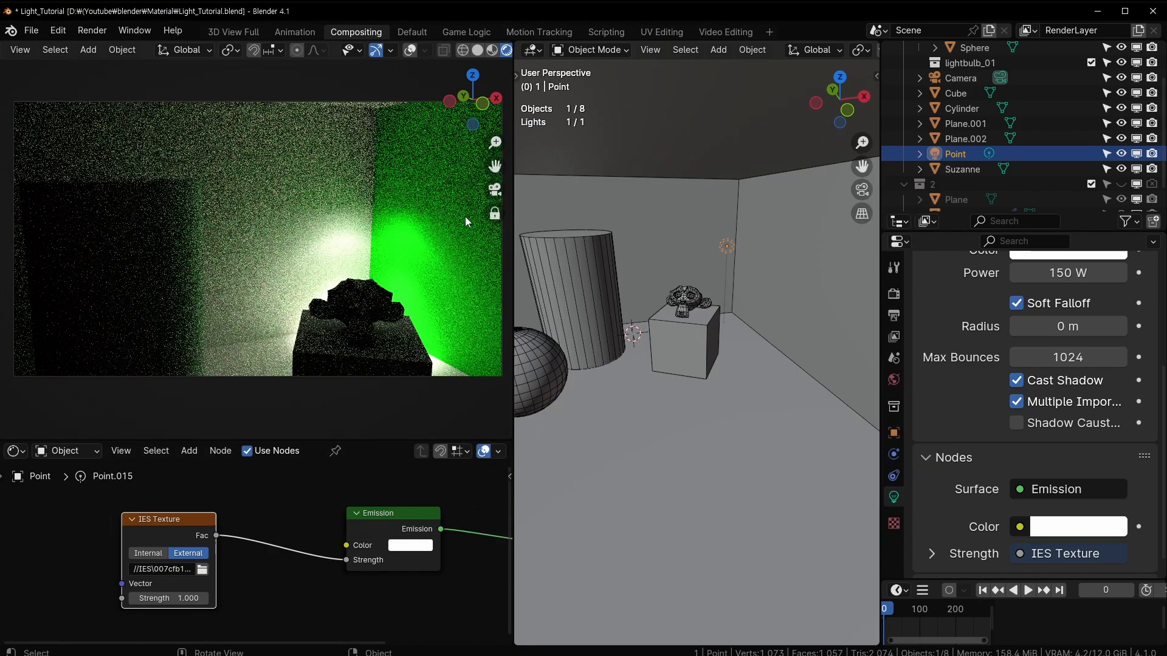
left_click(720, 267)
Set the IES Texture strength to 30 and the point light's power to 1 W
scroll(1060, 527, "down", 1)
scroll(1060, 528, "up", 5)
scroll(1060, 528, "down", 3)
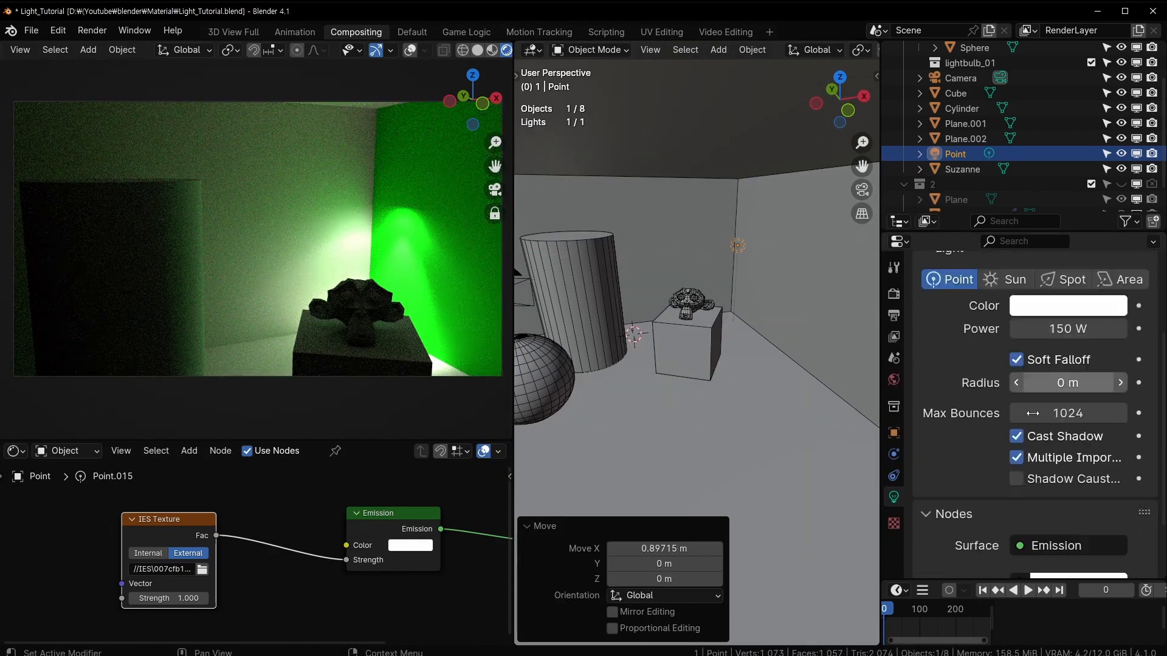
scroll(401, 573, "down", 1)
middle_click_drag(401, 574, 378, 545)
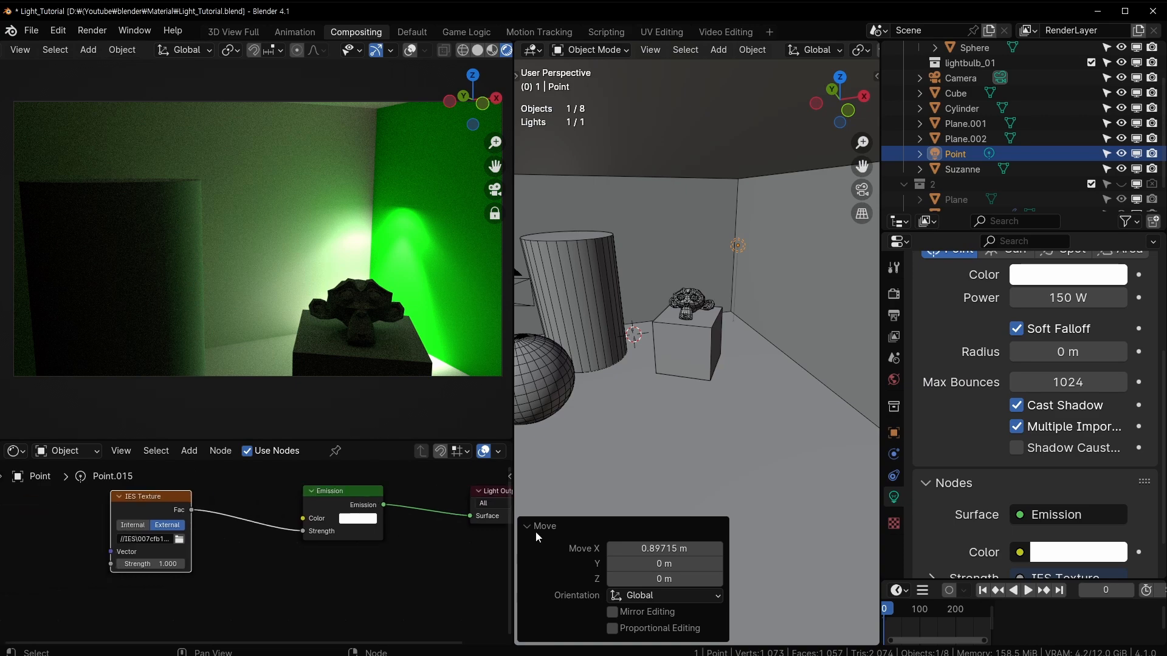
scroll(1129, 527, "down", 2)
scroll(344, 576, "up", 1)
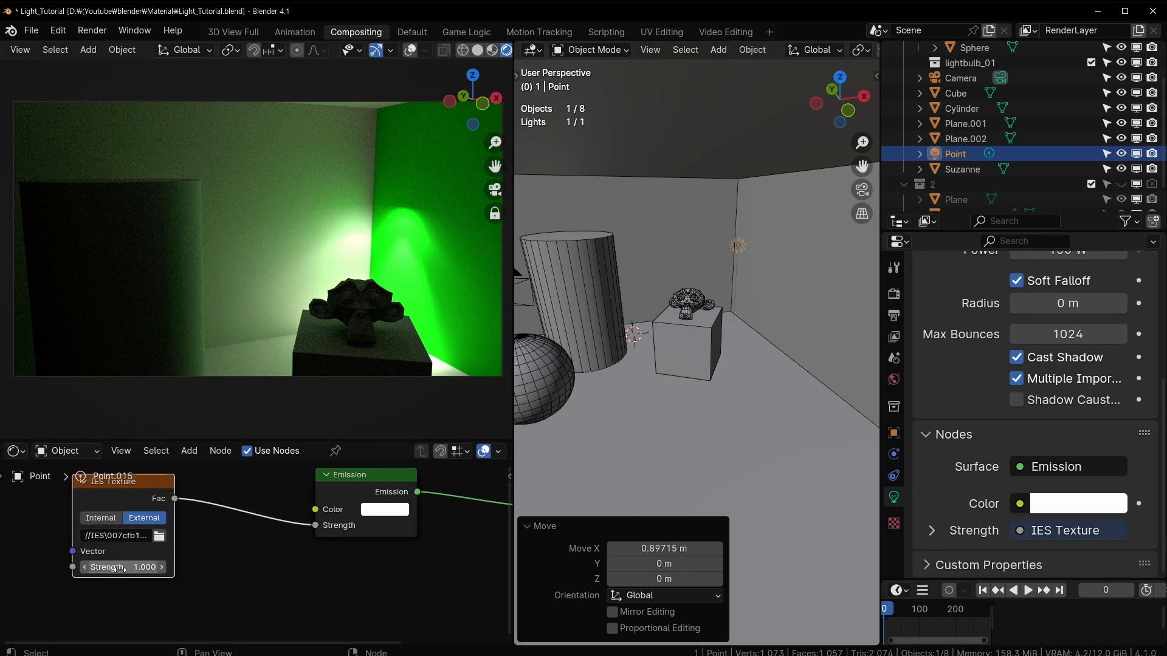
left_click_drag(146, 566, 124, 567)
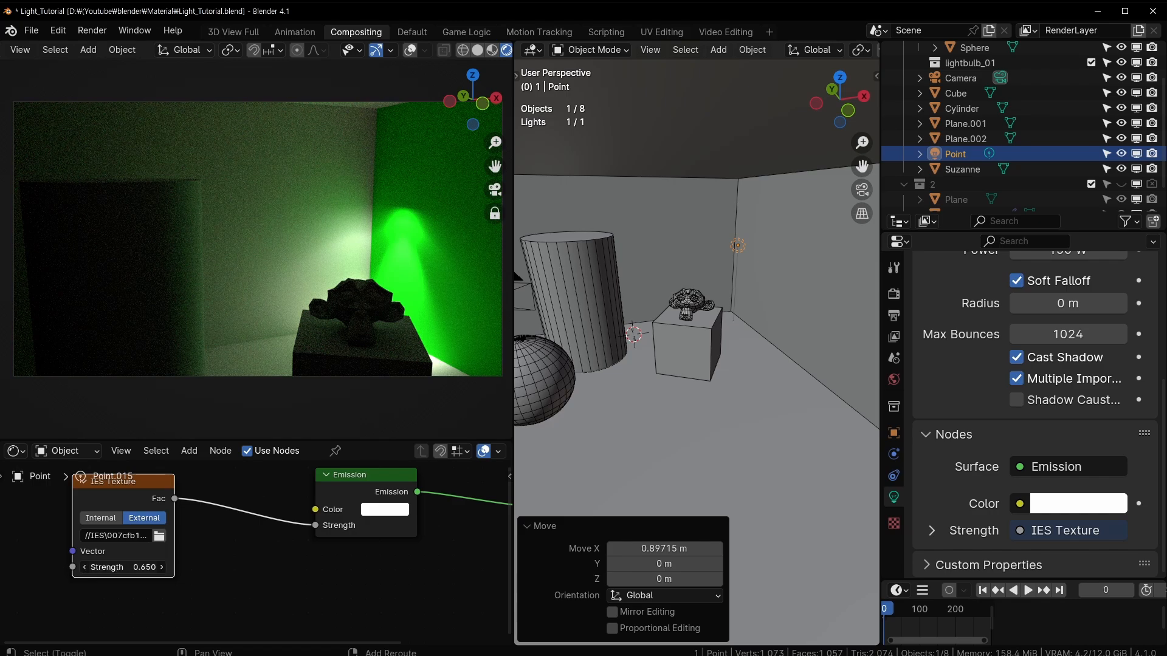
left_click(124, 566)
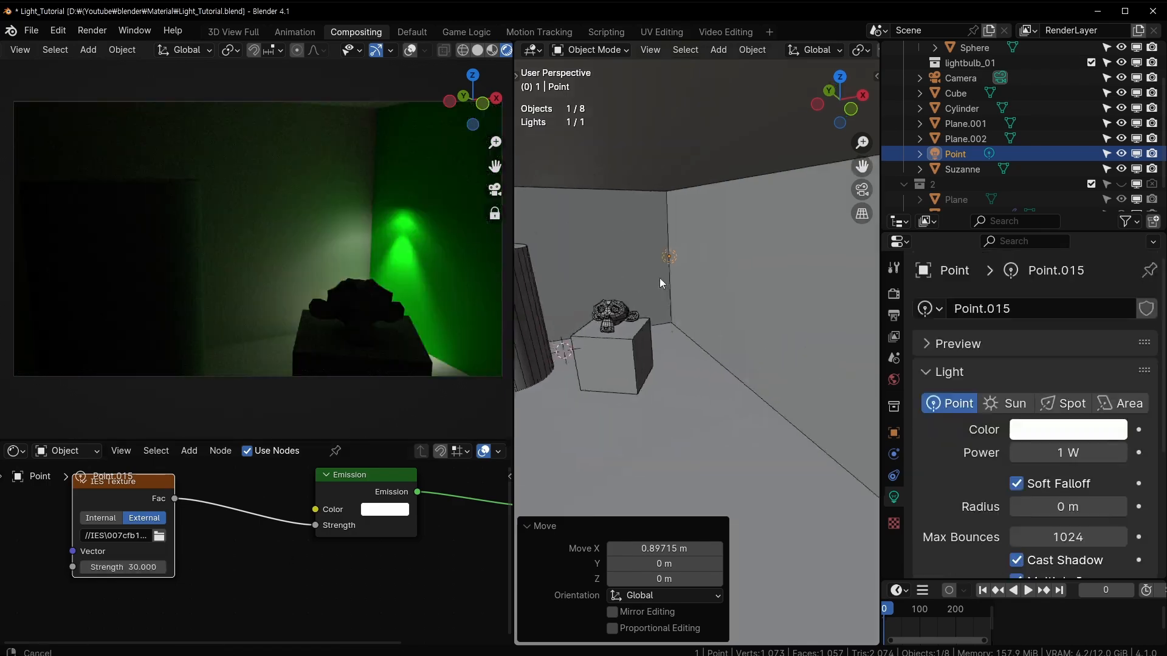
Reposition the point light at the room corner and rotate it about -60° around global X, tilting its beam along the green wall
key("g")
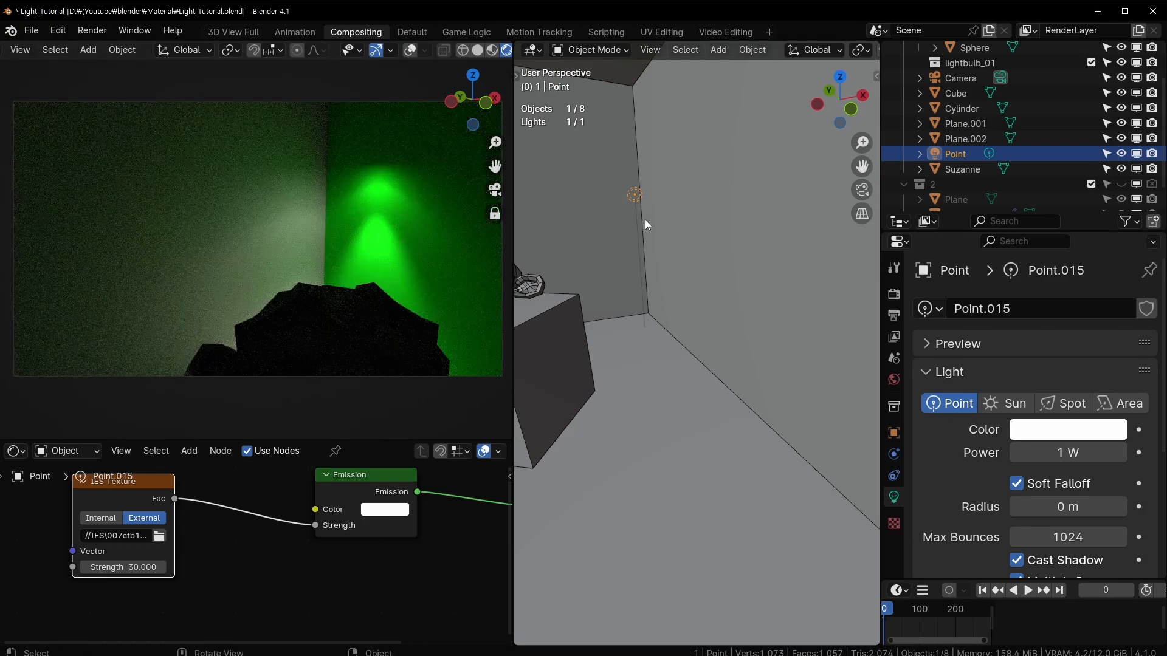
key("r")
key("x")
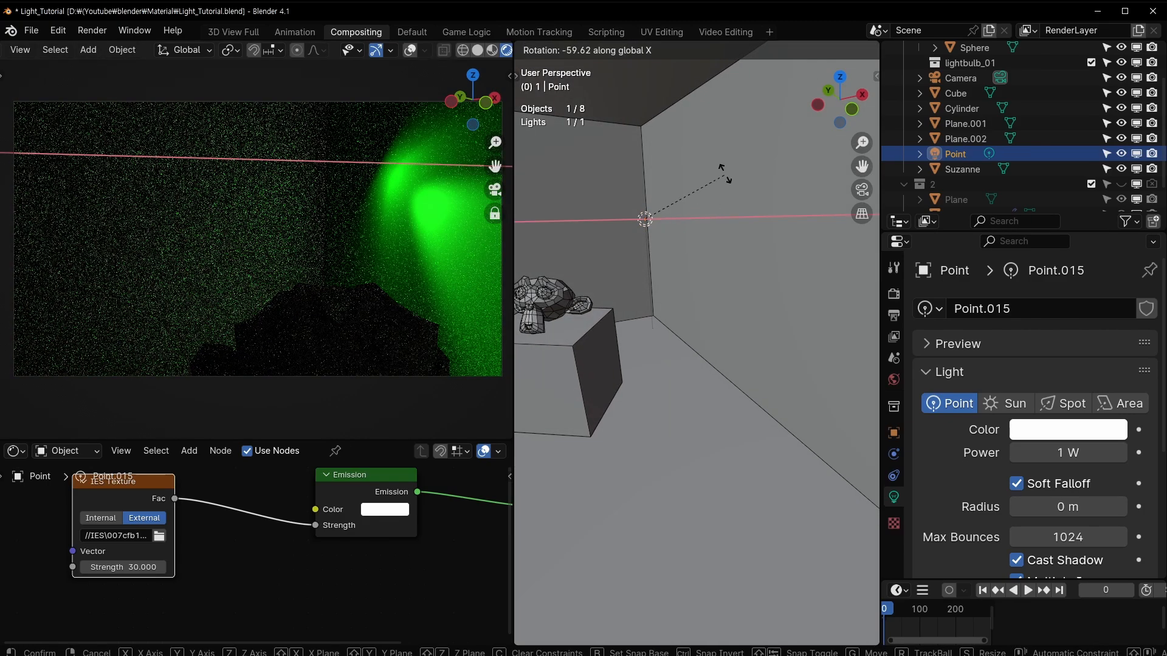
left_click(728, 153)
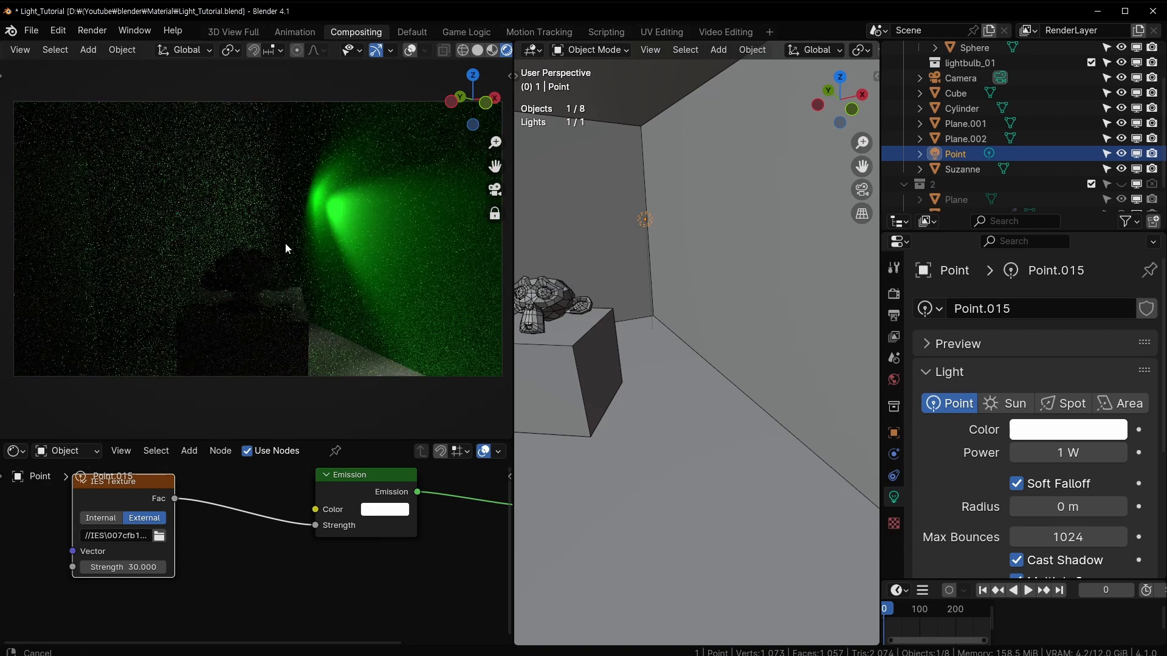
Rotate the point light about 65° around global X so its beam points down toward the floor
middle_click_drag(683, 226, 694, 224)
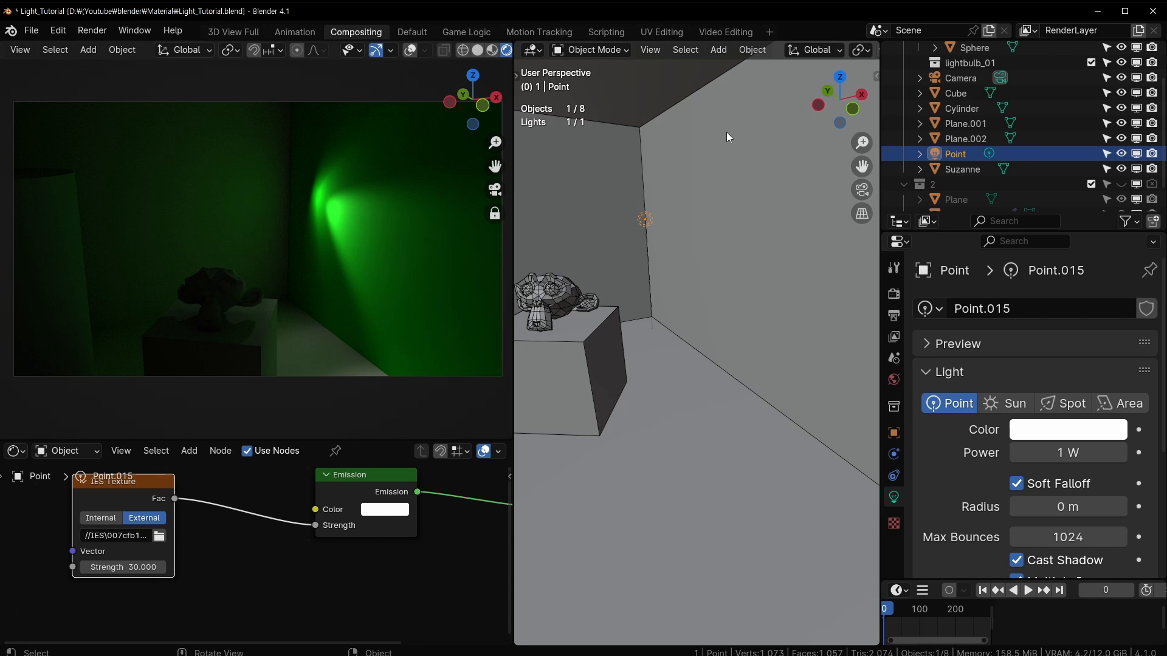
middle_click_drag(727, 132, 662, 243)
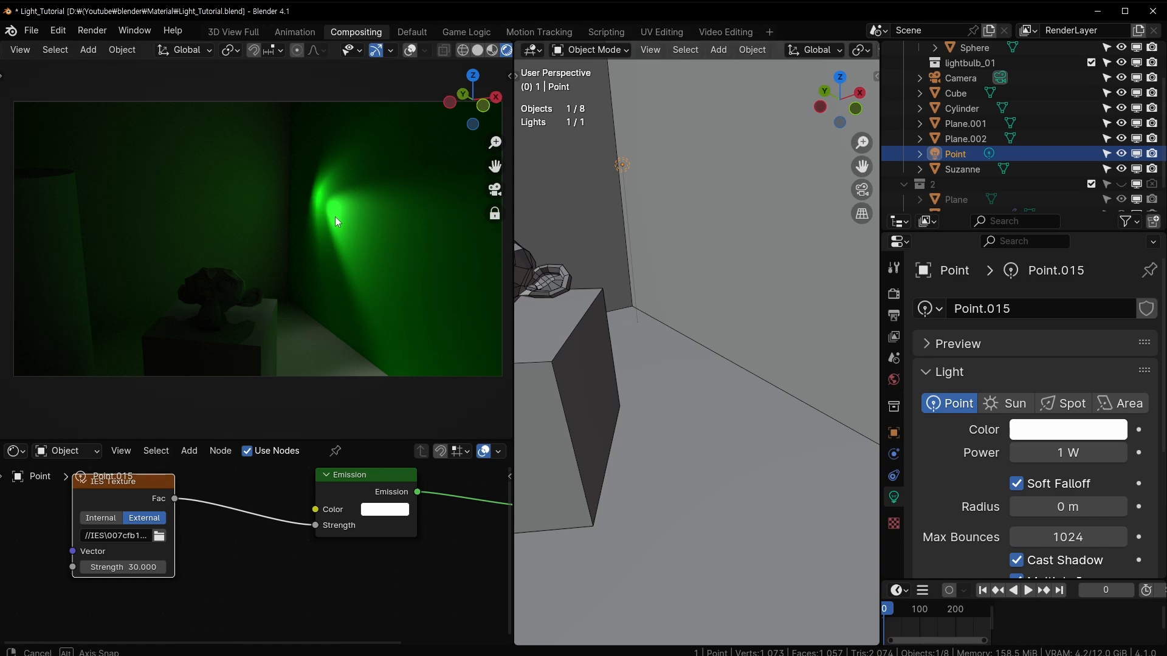
middle_click_drag(334, 216, 359, 235)
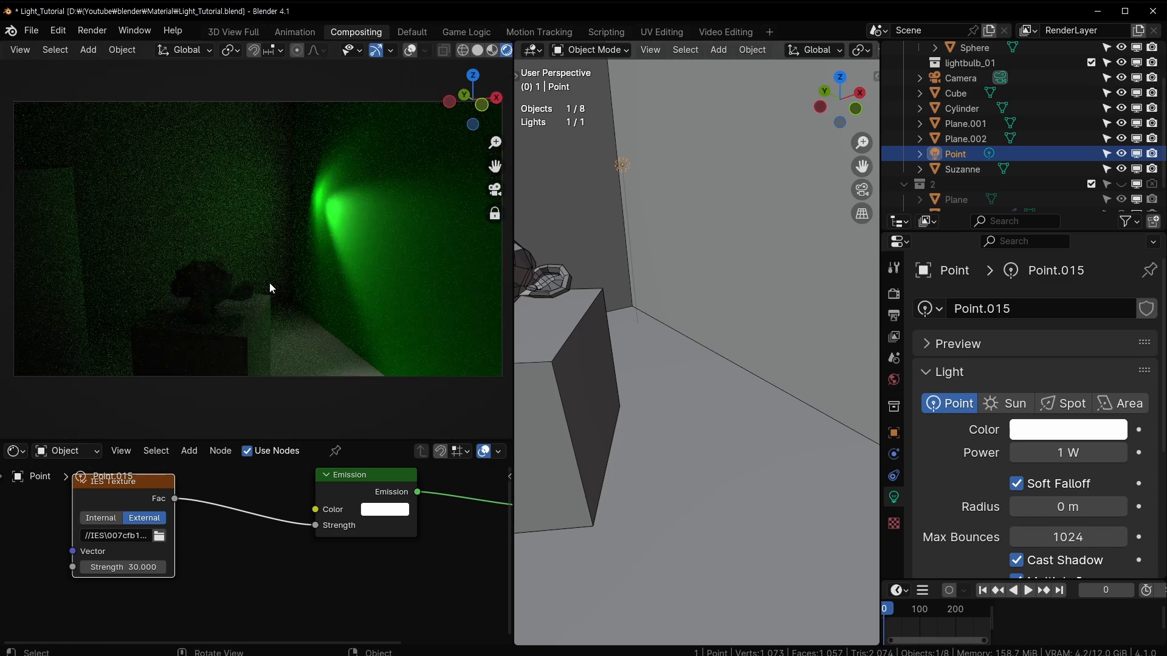
middle_click_drag(665, 265, 690, 252)
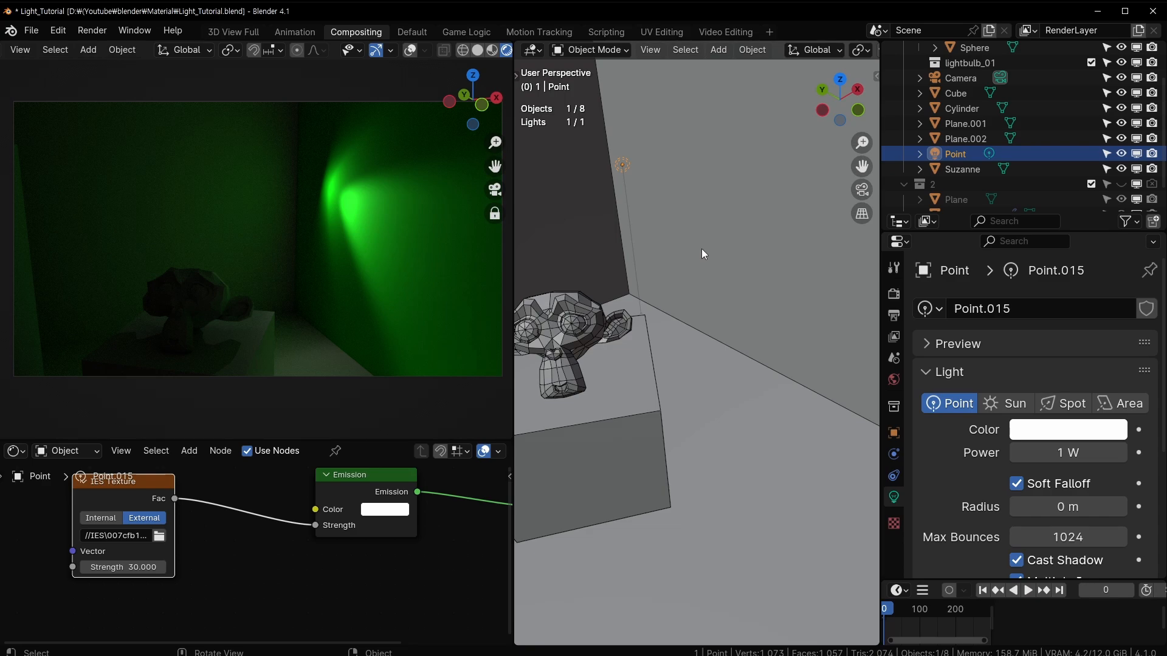
key("r")
key("x")
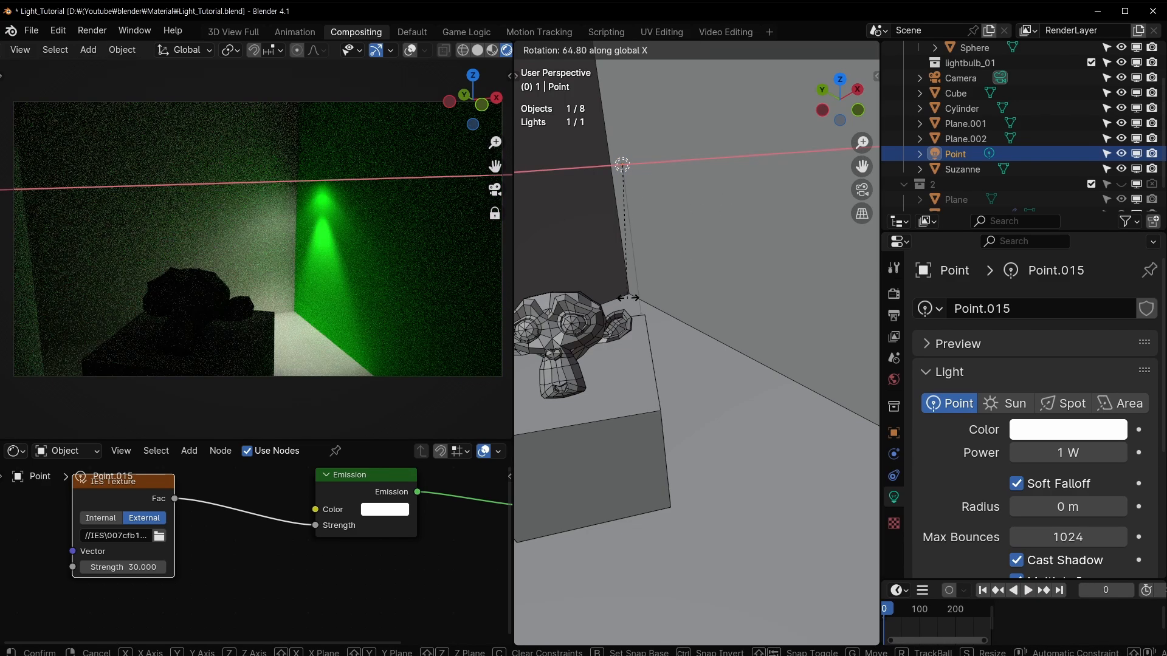
left_click(412, 373)
Set the Emission colour to orange with hue 0.048 and saturation 0.999, and reposition the point light in the room
left_click_drag(136, 495, 174, 483)
middle_click_drag(174, 484, 131, 534)
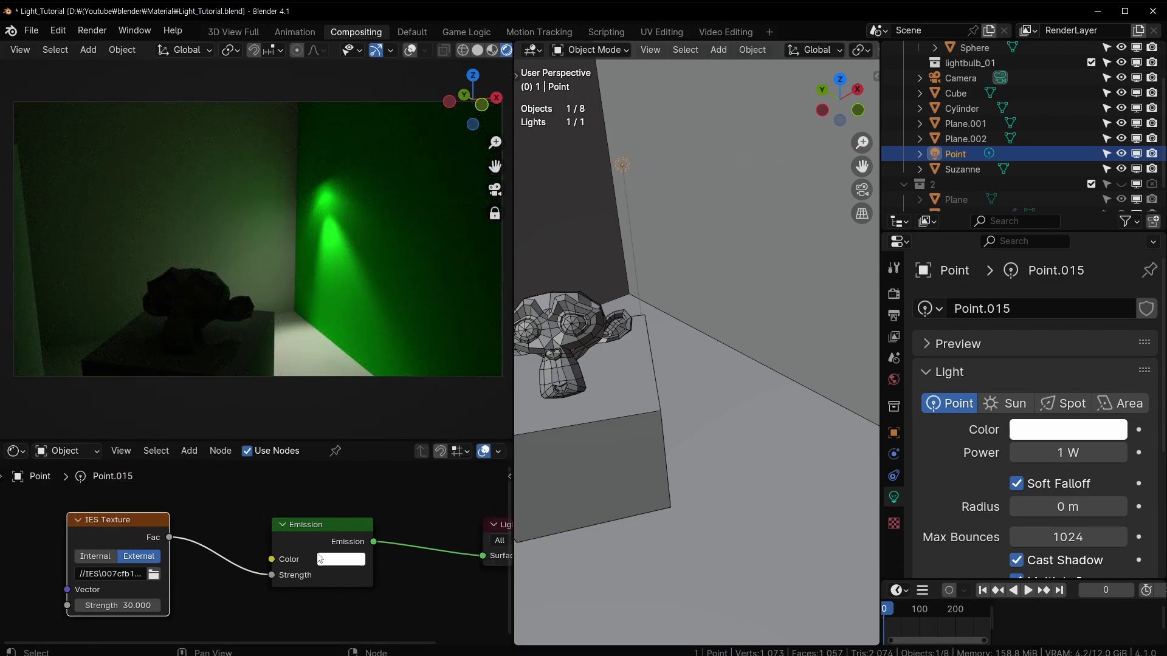
left_click(352, 564)
left_click_drag(363, 417, 354, 453)
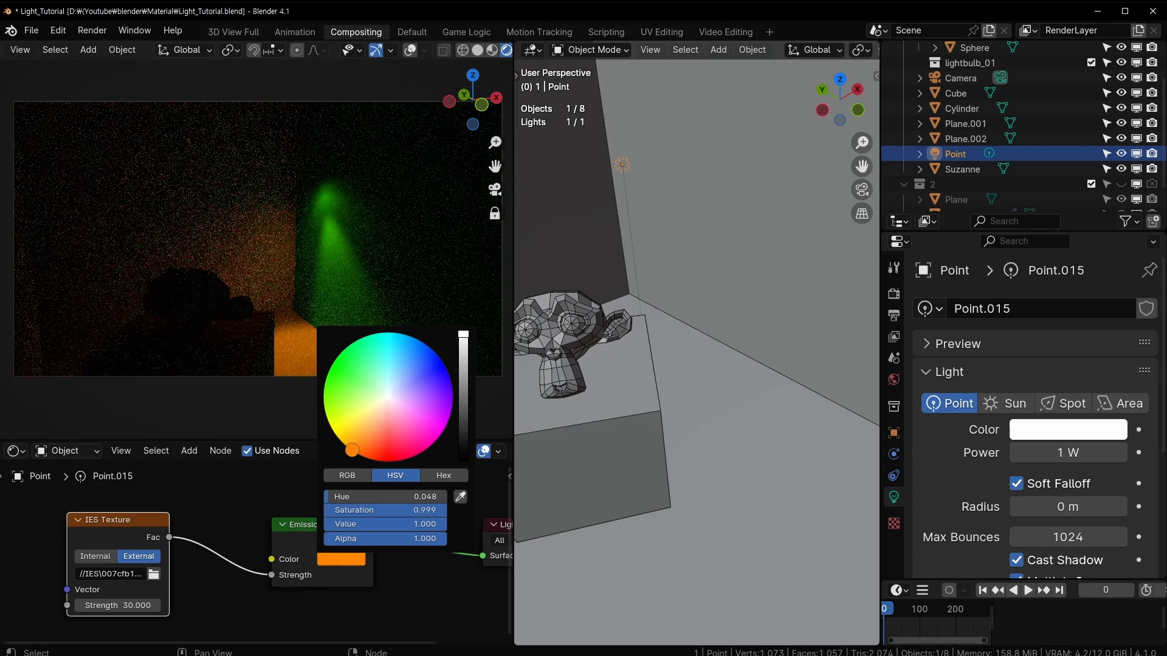
middle_click_drag(660, 200, 604, 193)
key("g")
left_click(553, 188)
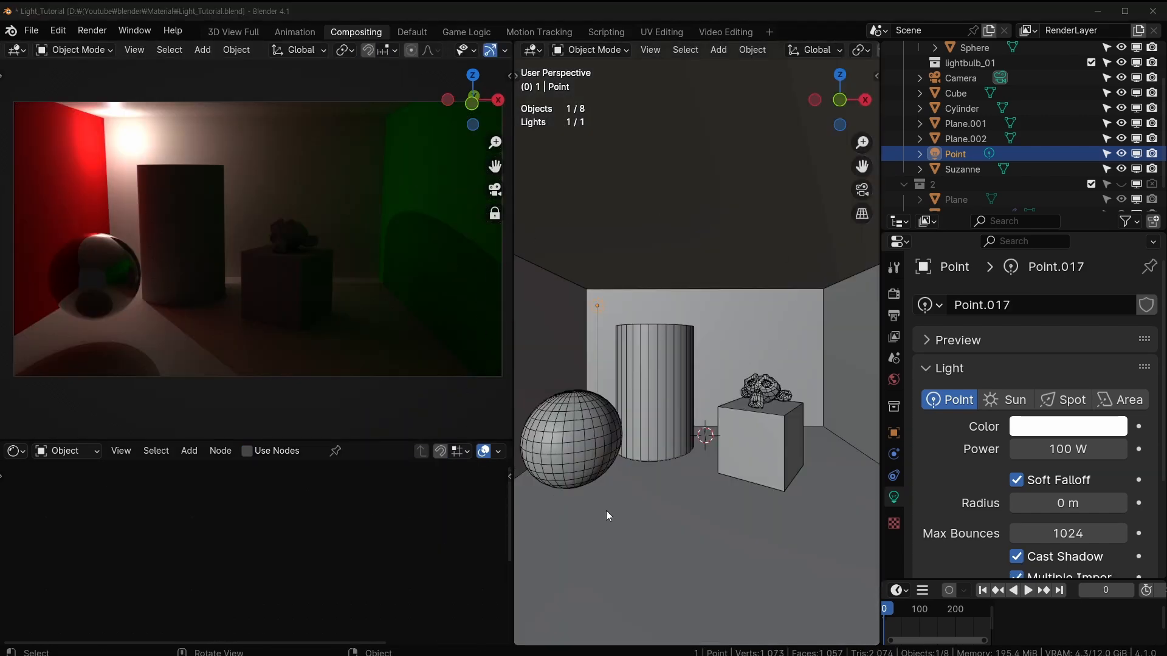
Move the white 100 W point light about 2.3 m away from the red wall, above the cylinder
middle_click_drag(607, 300, 612, 303)
scroll(611, 305, "up", 2)
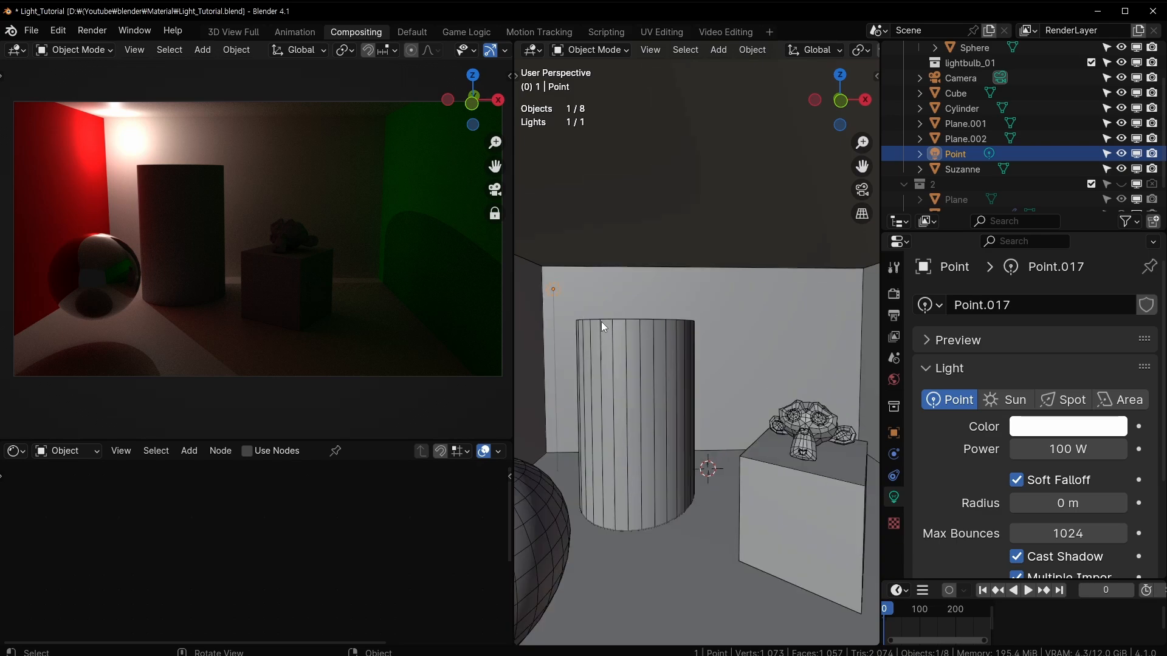
scroll(602, 323, "down", 2)
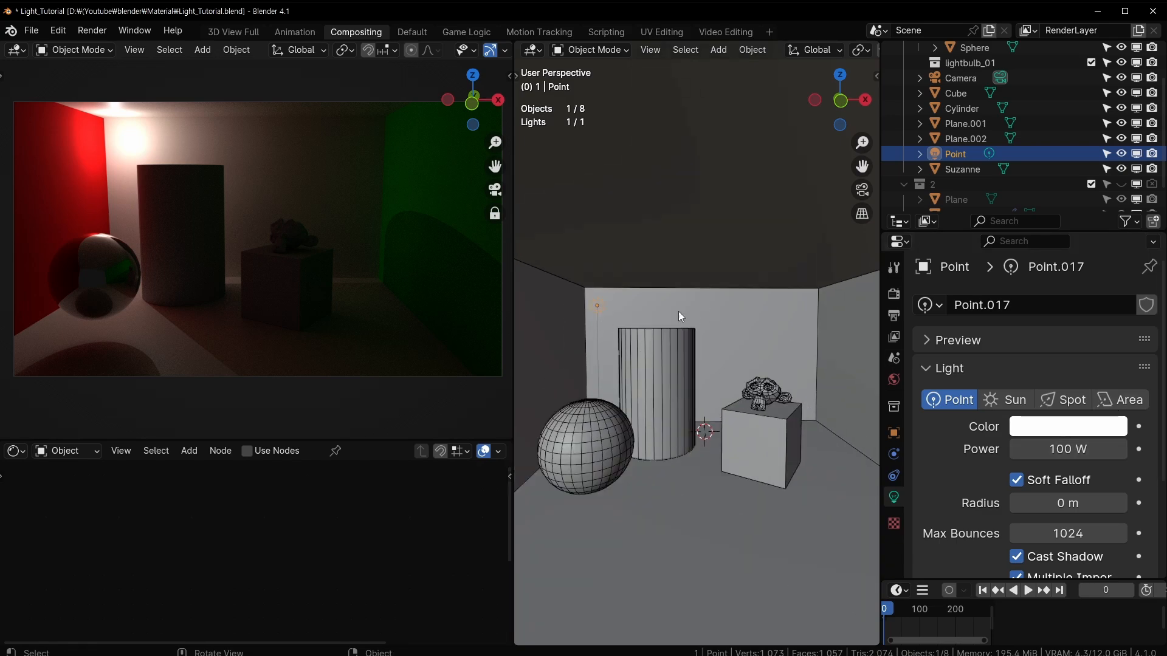
key("g")
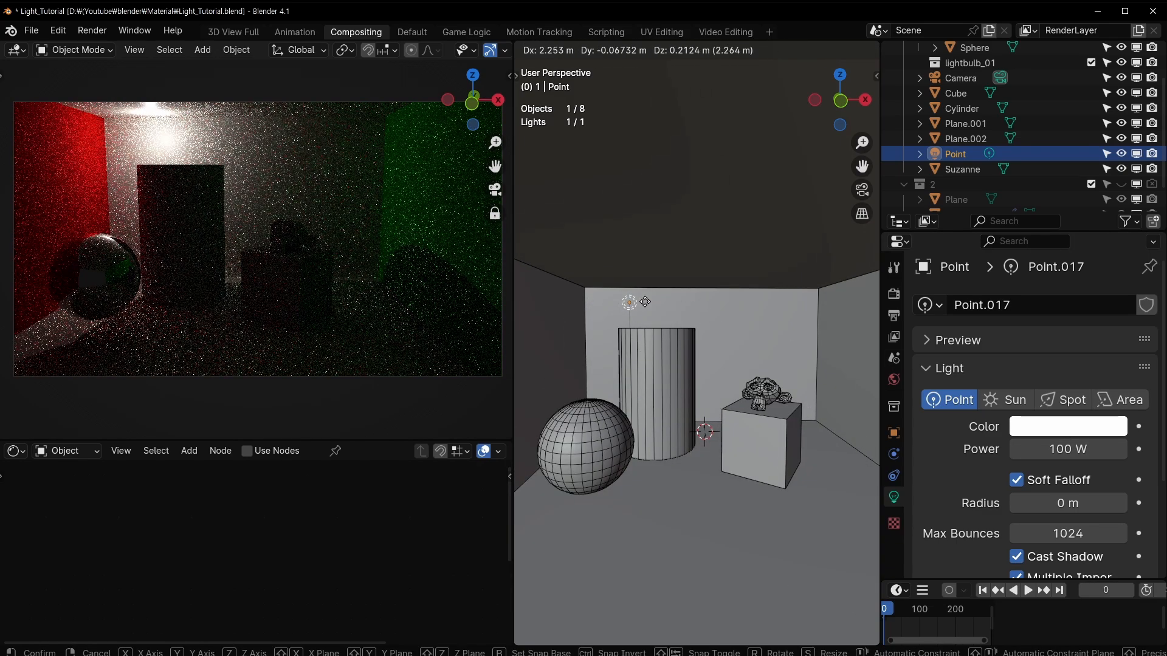
left_click(648, 304)
Move the point light back toward the red wall and shift it about -0.52 m along global Y
scroll(646, 307, "up", 2)
scroll(644, 303, "down", 1)
middle_click_drag(717, 360, 700, 361)
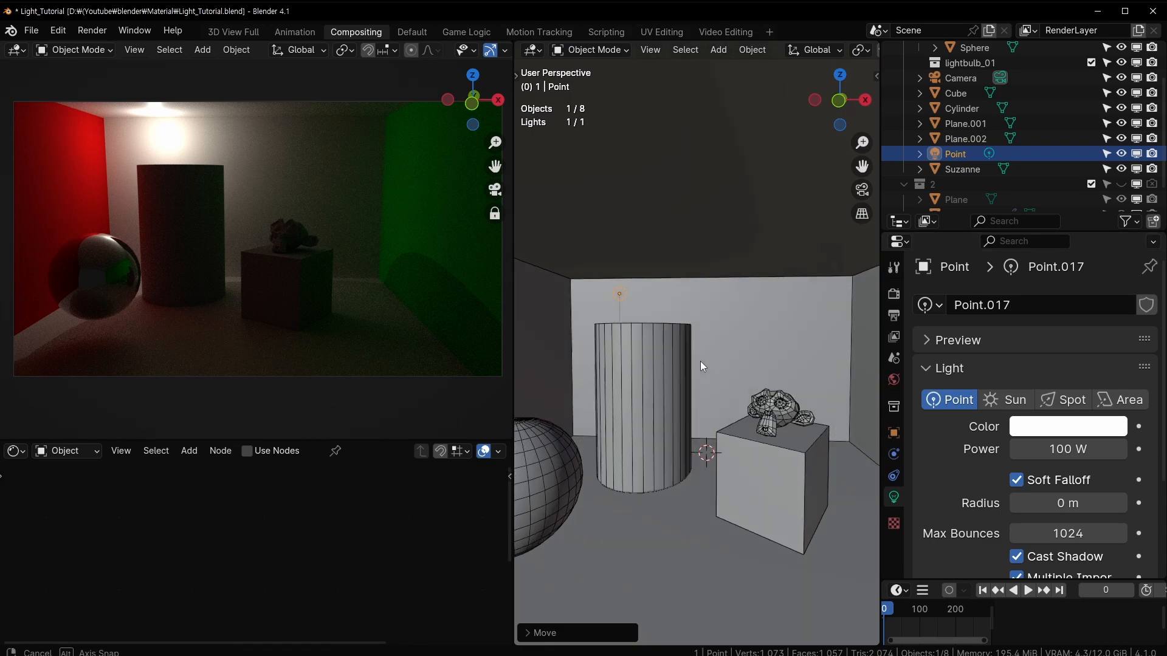
scroll(698, 360, "up", 1)
middle_click_drag(603, 309, 662, 351)
key("g")
left_click(658, 339)
key("g")
key("y")
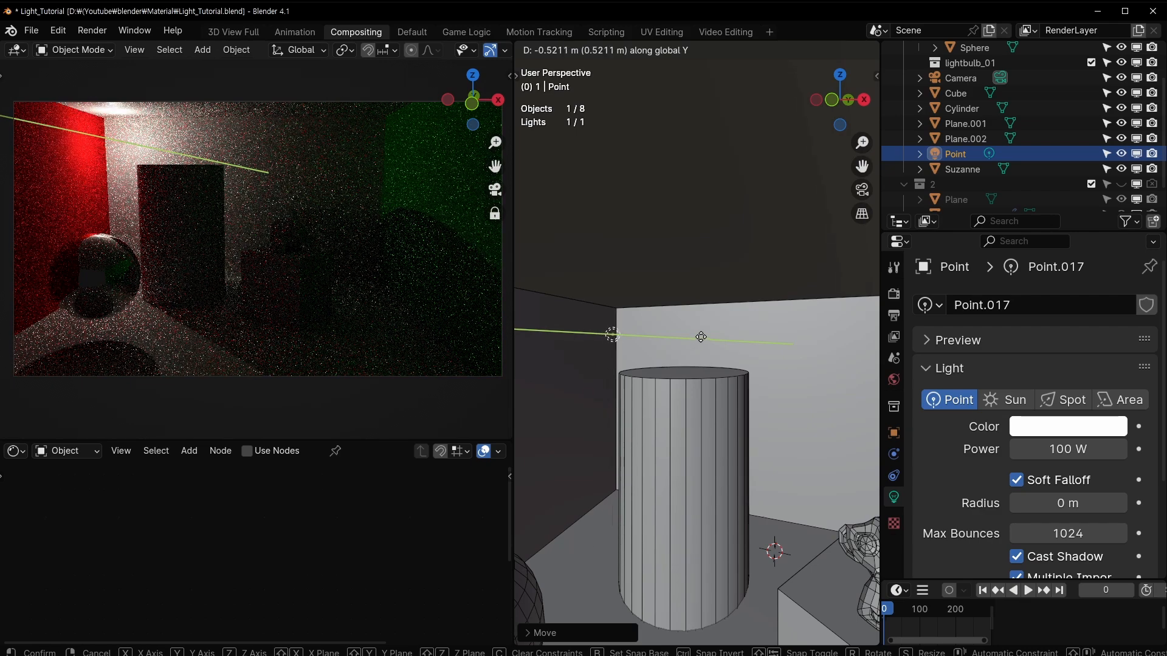
left_click(701, 337)
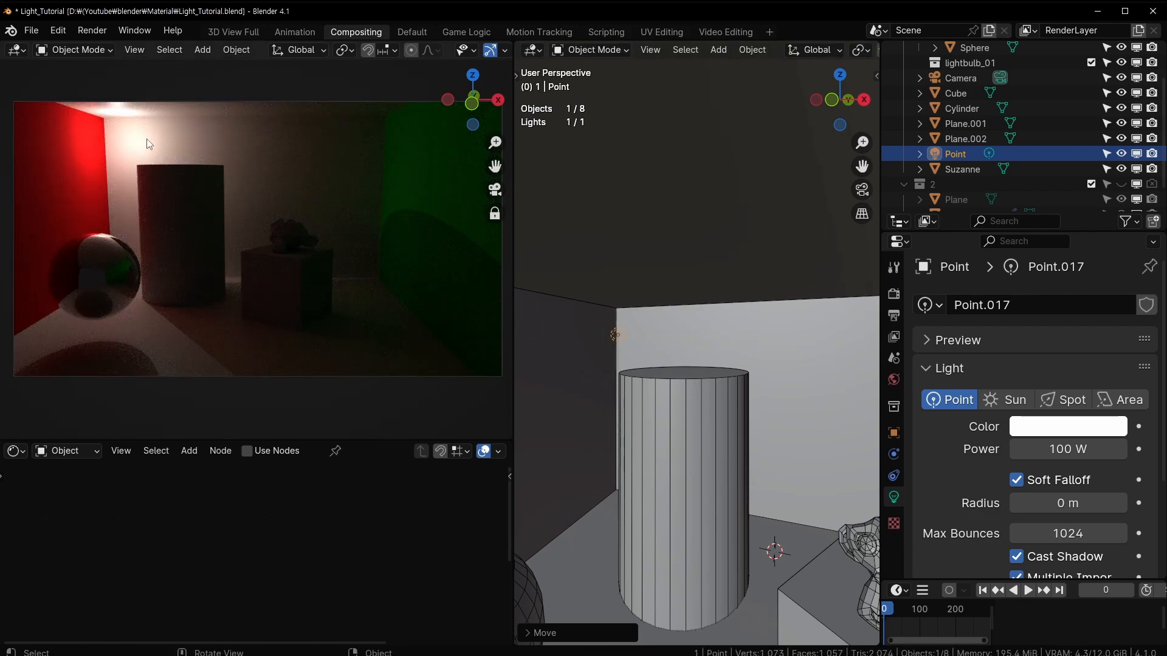
Move the point light along global Y, closer to the back wall
middle_click_drag(715, 342, 690, 362)
scroll(678, 363, "up", 1)
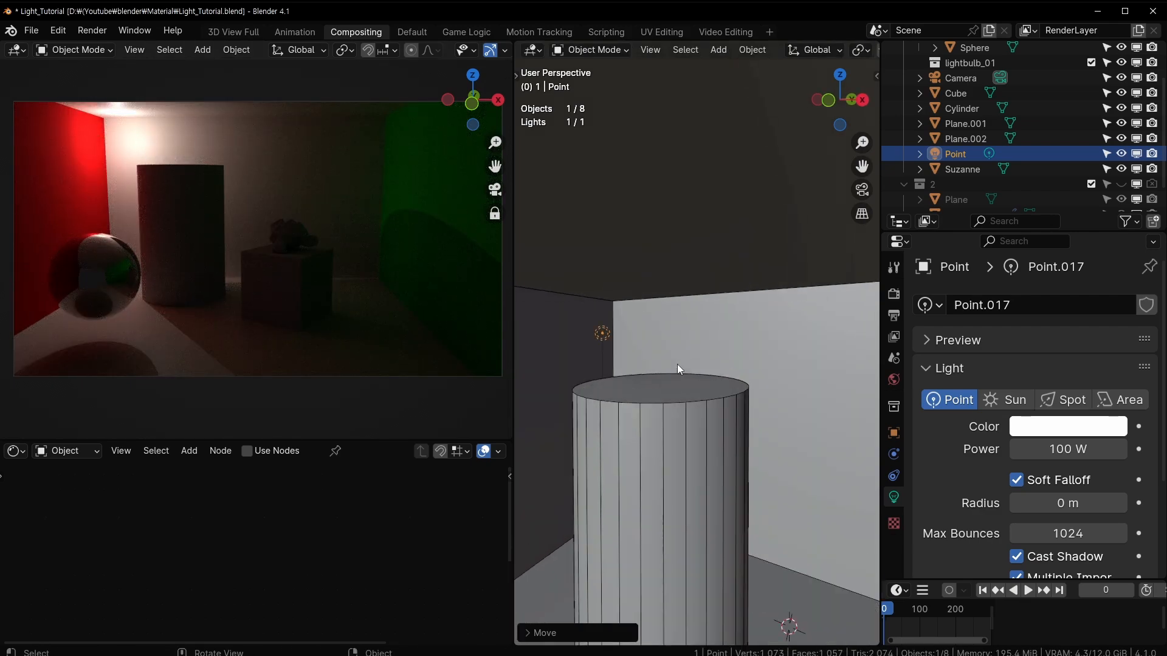
key("g")
key("y")
left_click(688, 362)
Set the point light's power to 112.5 W
mouse_move(1061, 449)
left_mouse_down()
mouse_move(1025, 449)
mouse_move(1068, 449)
left_mouse_up()
left_click(1061, 449)
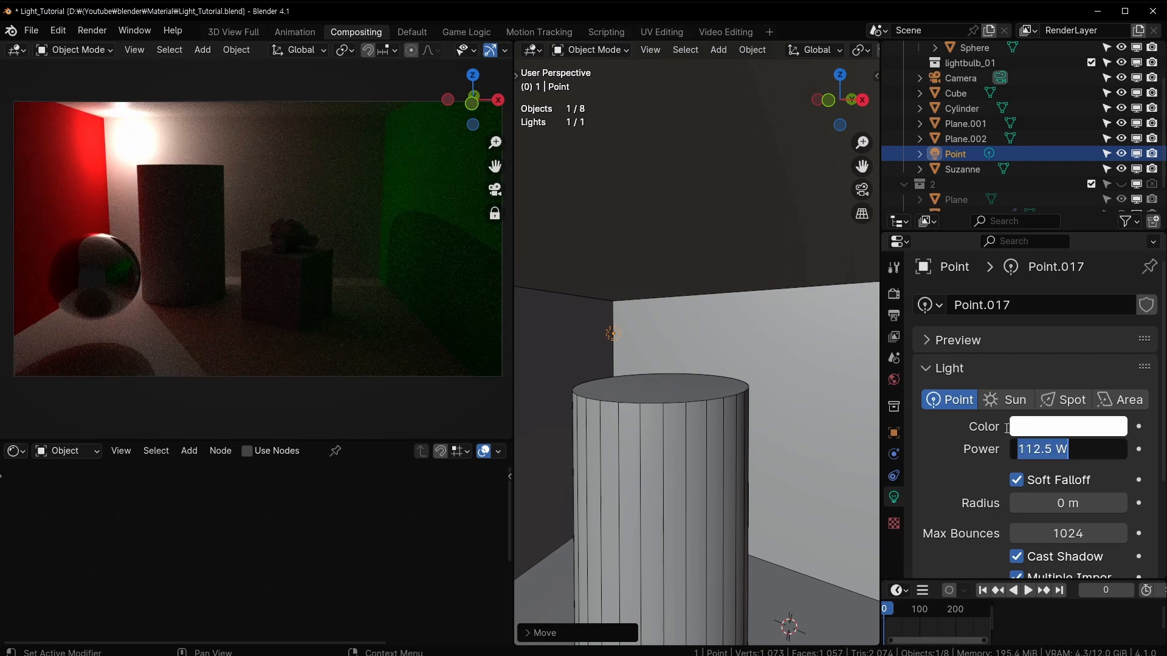
key("Return")
View the room with the cylinder and monkey head, and open the scene's render settings
middle_click_drag(636, 336, 717, 340)
scroll(713, 341, "down", 3)
scroll(785, 336, "down", 2)
middle_click_drag(638, 377, 648, 372)
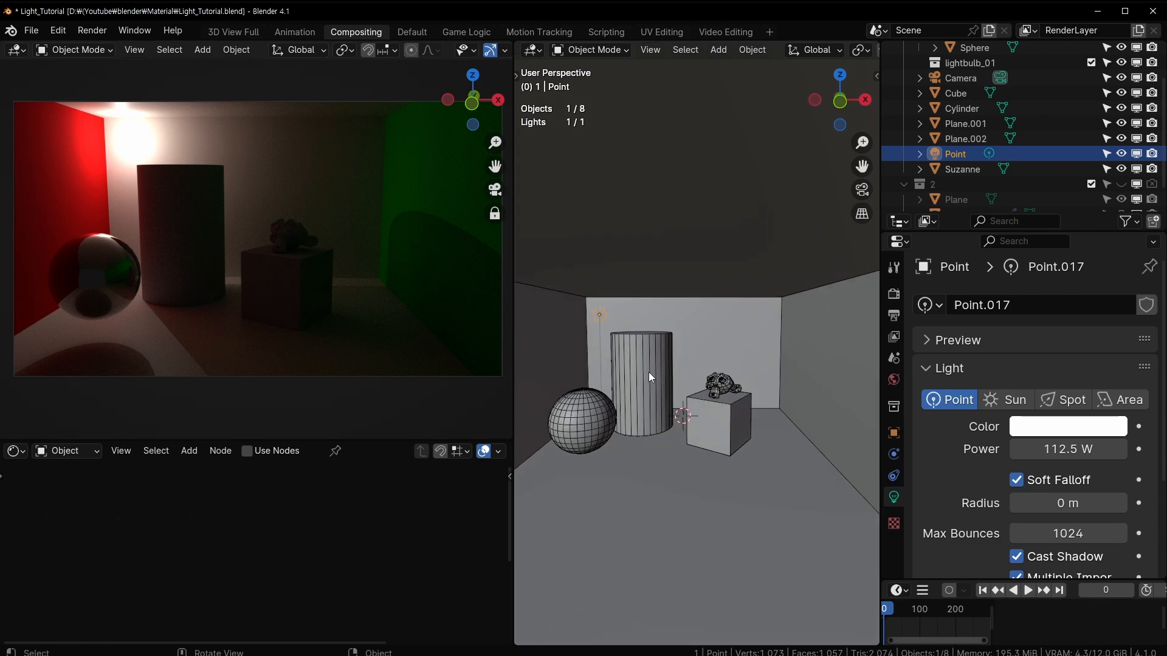
middle_click_drag(677, 311, 655, 320, "shift")
scroll(689, 324, "up", 3)
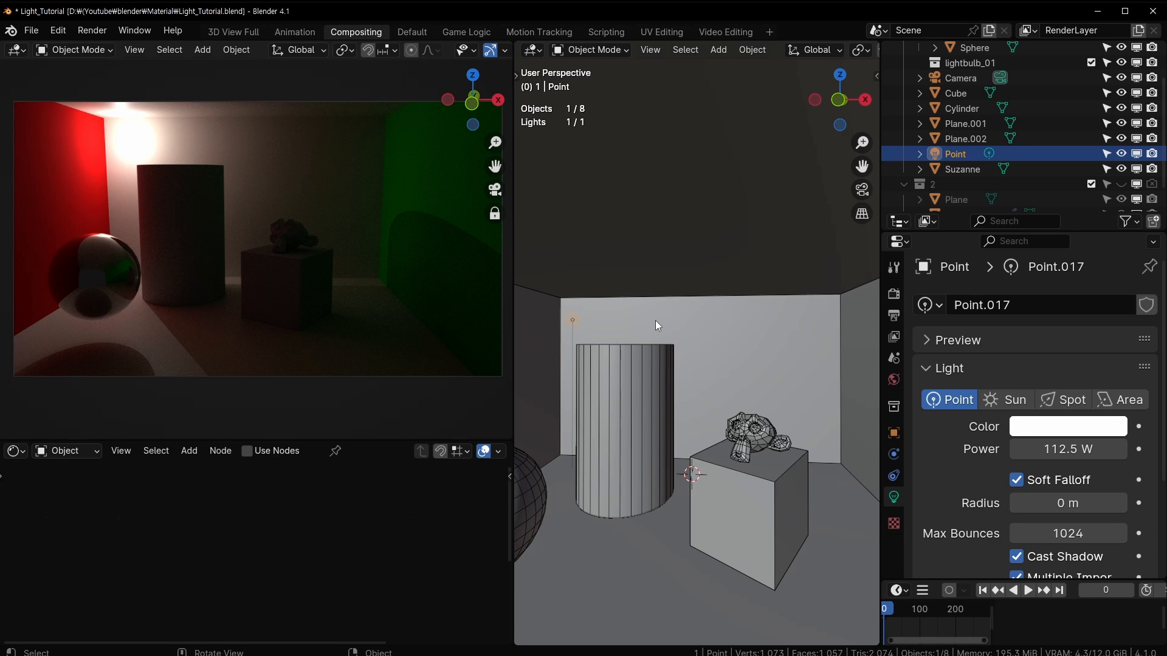
left_click(894, 294)
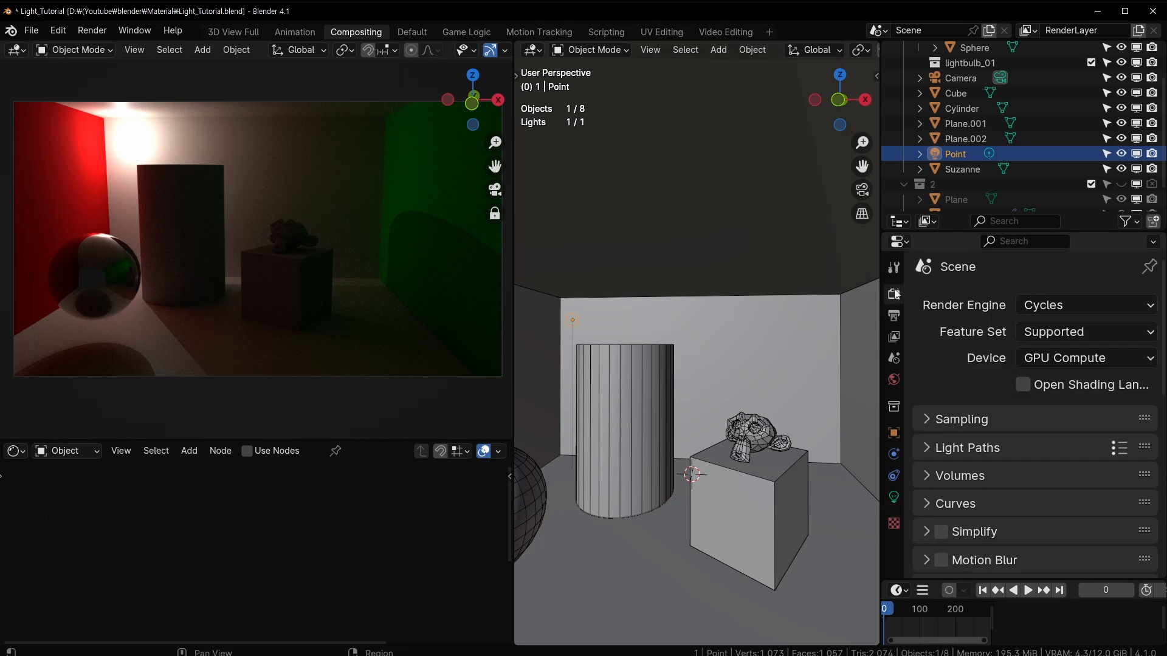
Try the AgX and Filmic view transforms in the scene's color management and return the view transform to Standard
scroll(1013, 331, "down", 9)
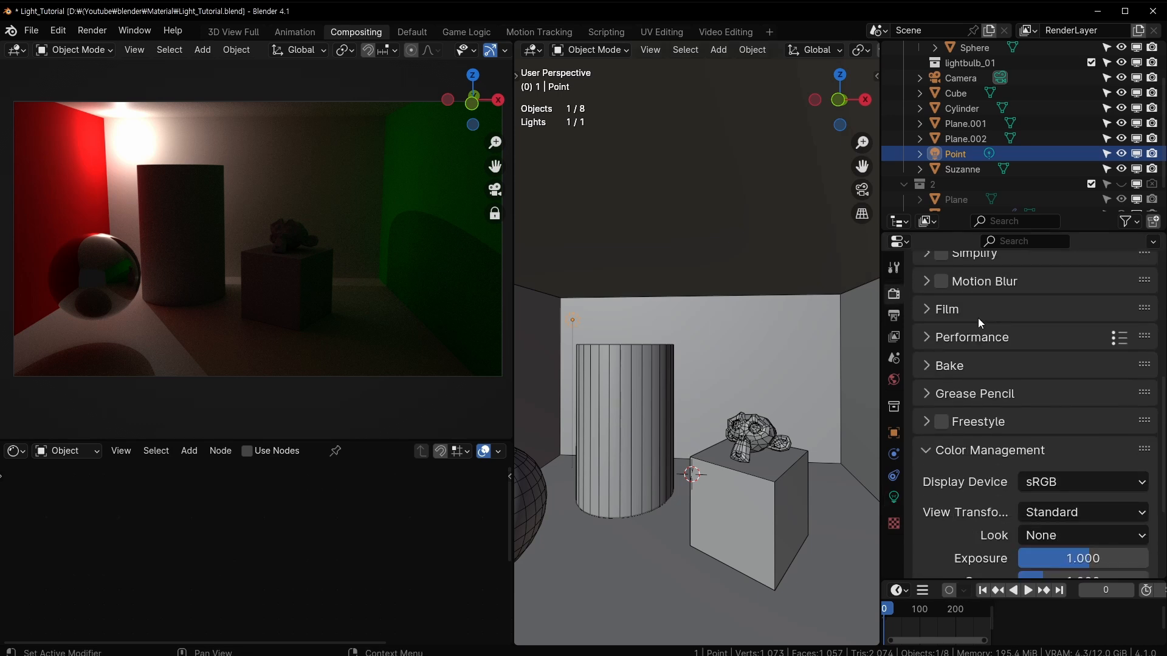
scroll(976, 317, "up", 9)
scroll(964, 307, "down", 9)
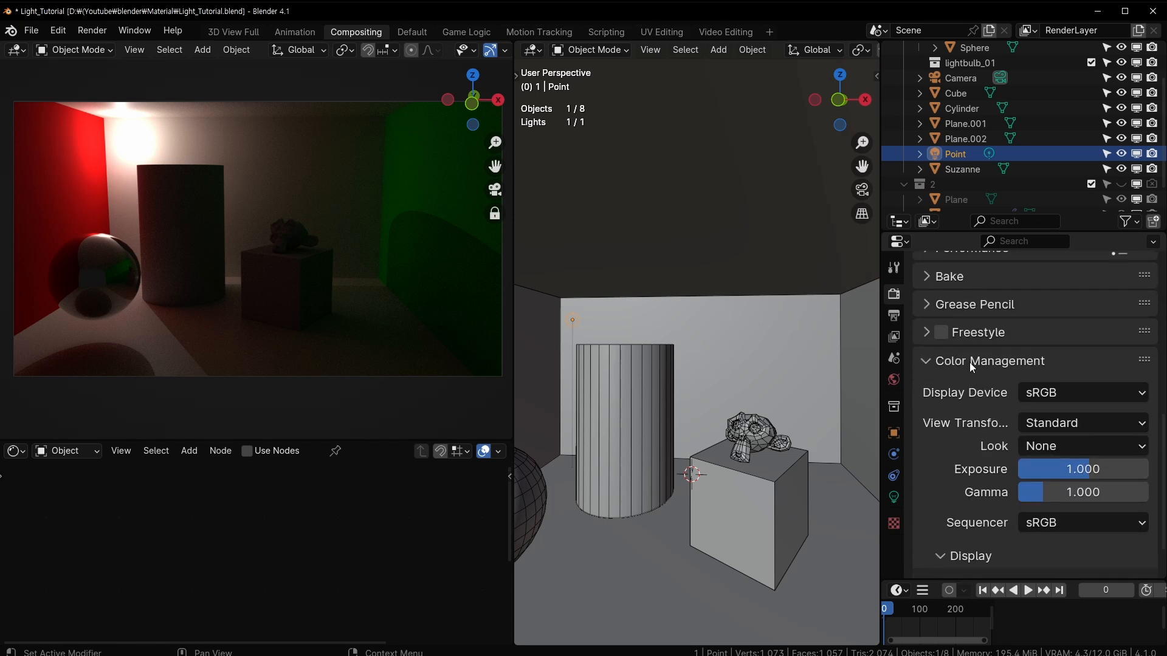
left_click(1082, 398)
left_click(1082, 398)
mouse_move(873, 411)
left_mouse_down()
mouse_move(793, 411)
mouse_move(867, 411)
left_mouse_up()
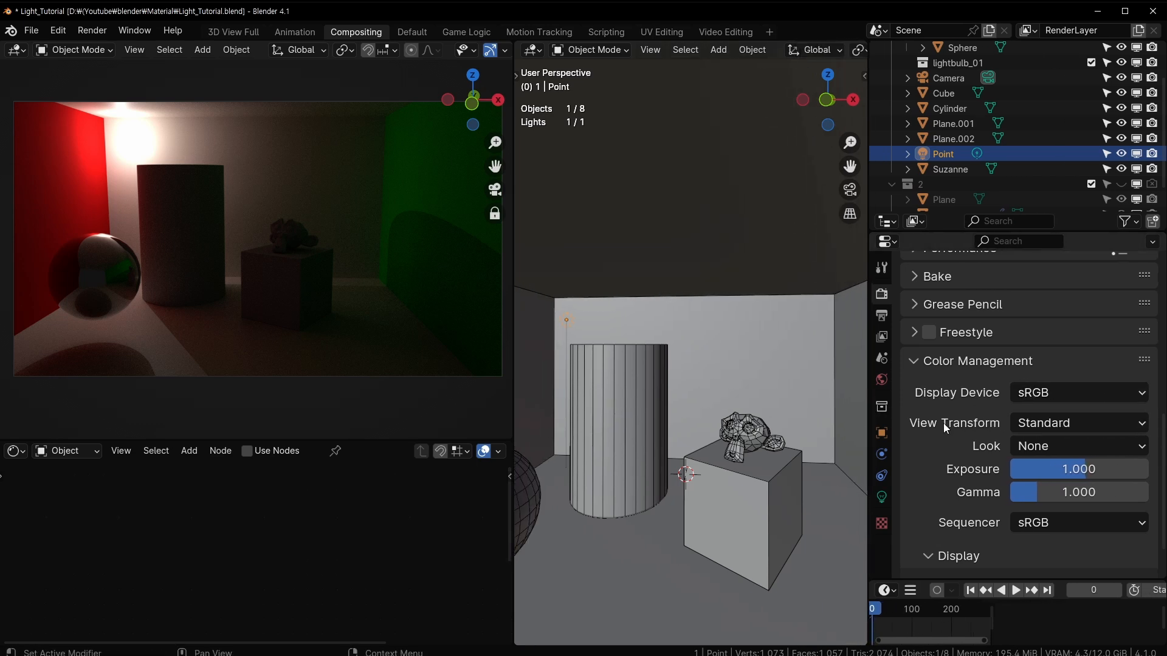
left_click(1043, 433)
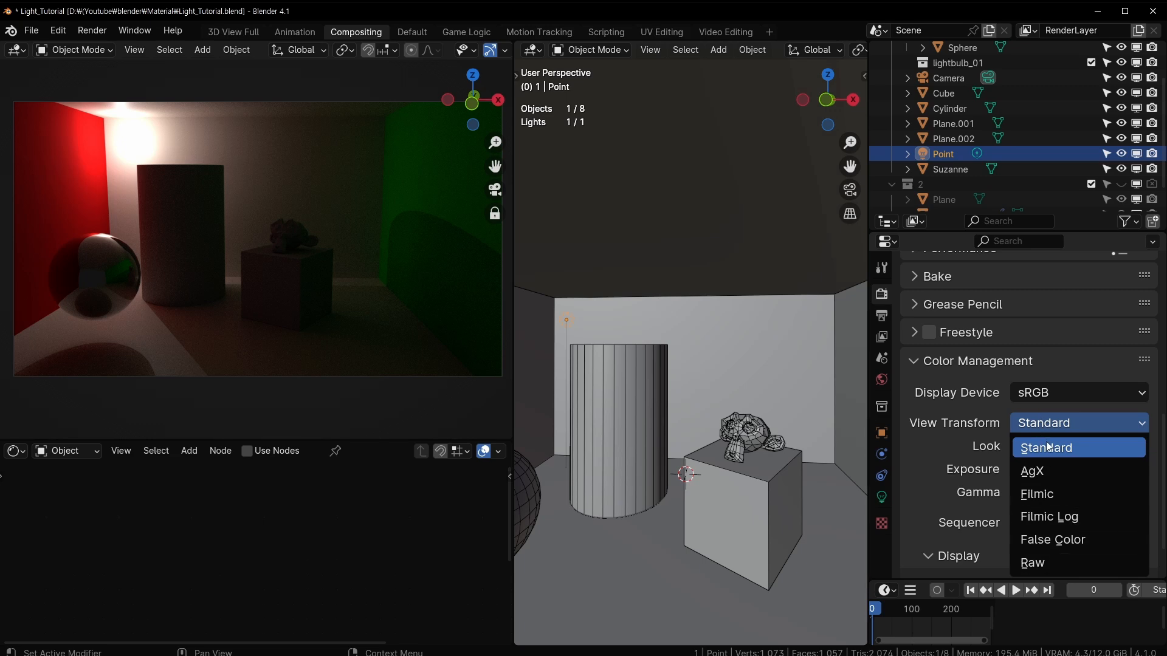
left_click(1047, 469)
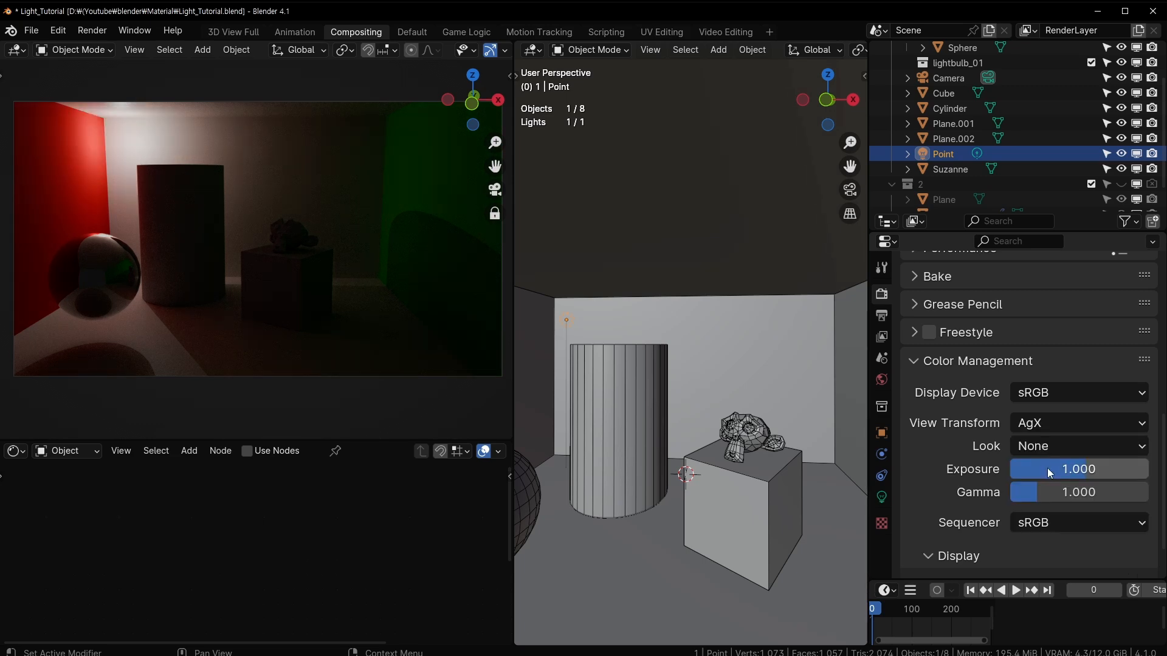
left_click(1088, 422)
left_click(1070, 501)
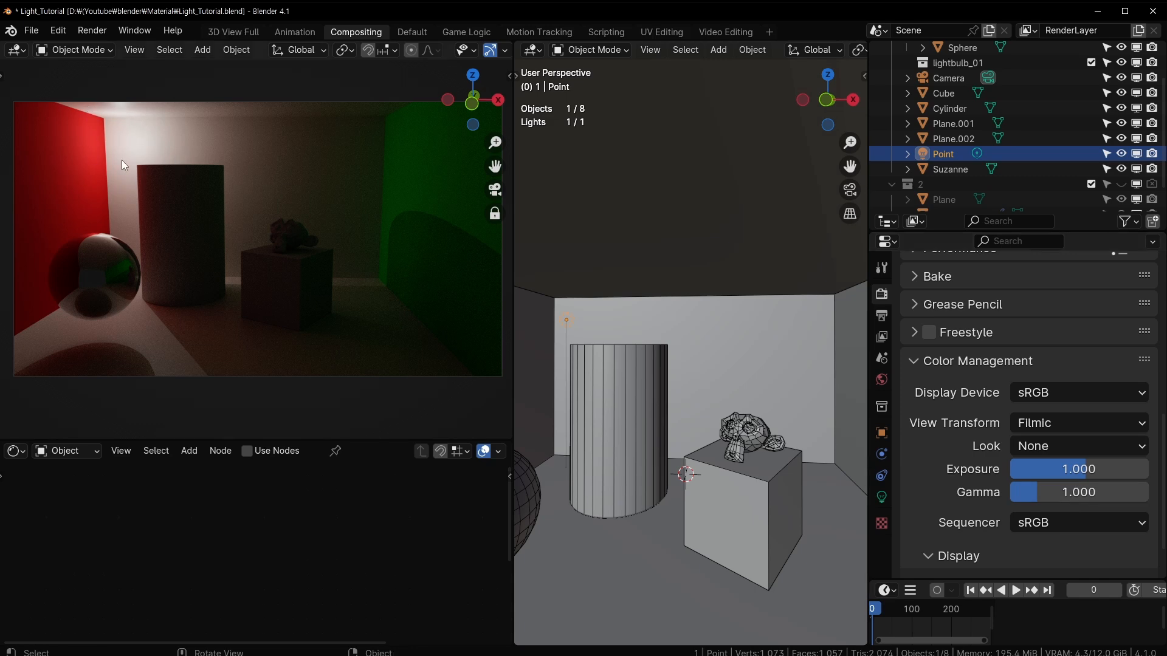
left_click(1102, 424)
left_click(1036, 446)
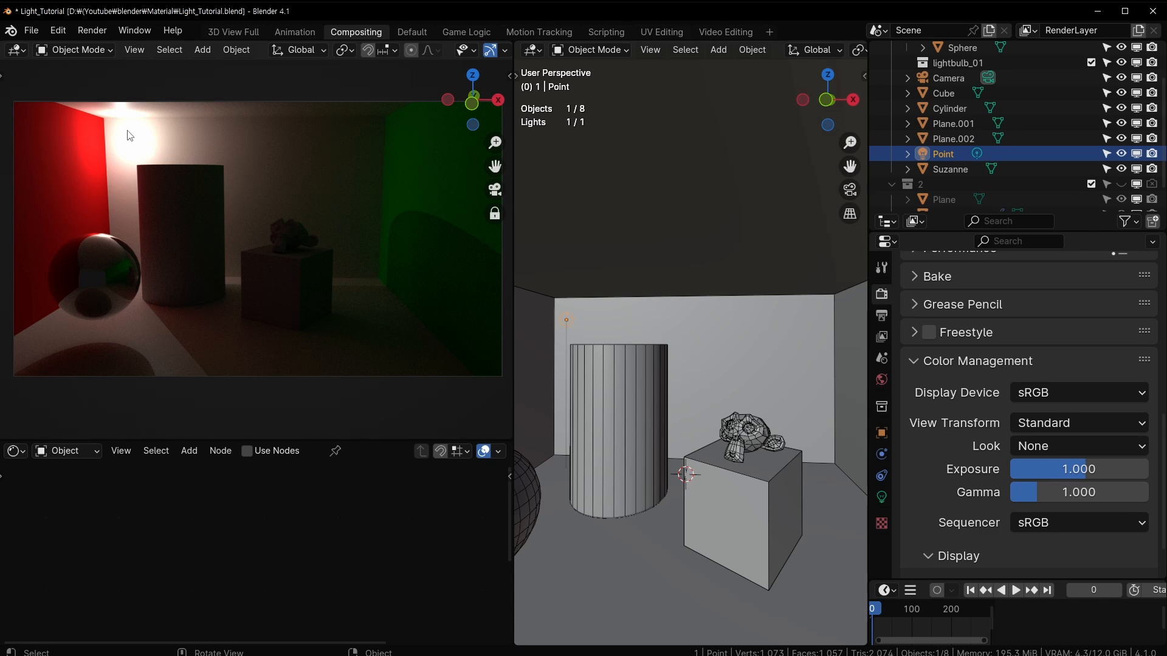
Compare the Filmic view transform with Standard once more, ending on Standard
left_click(1068, 426)
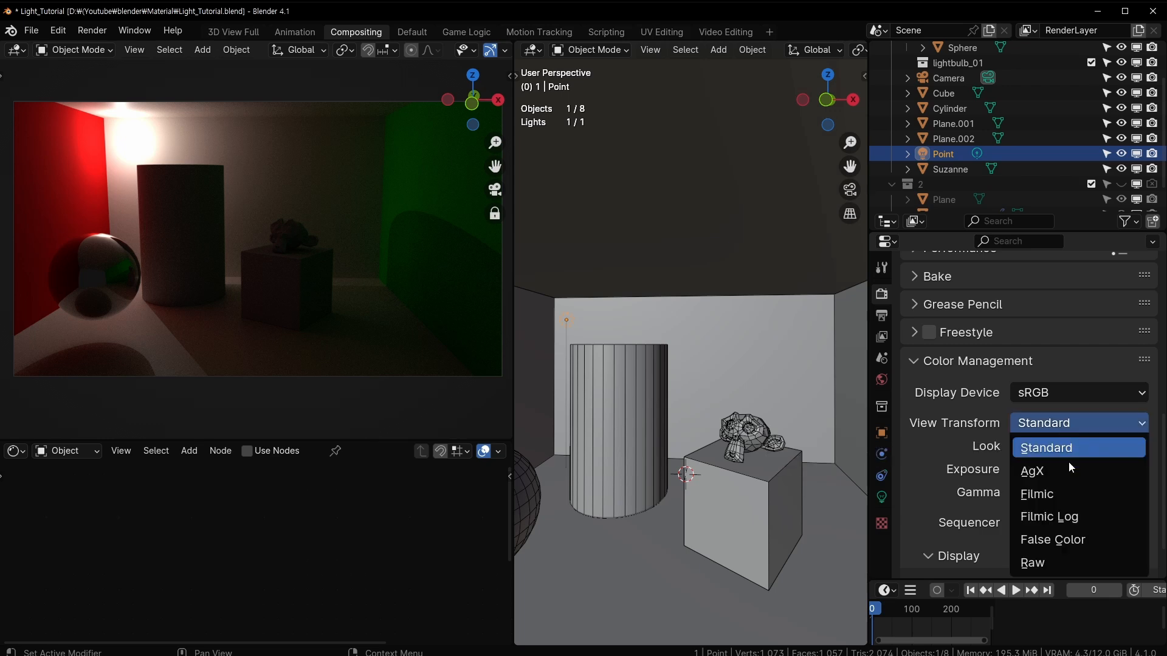
left_click(1068, 501)
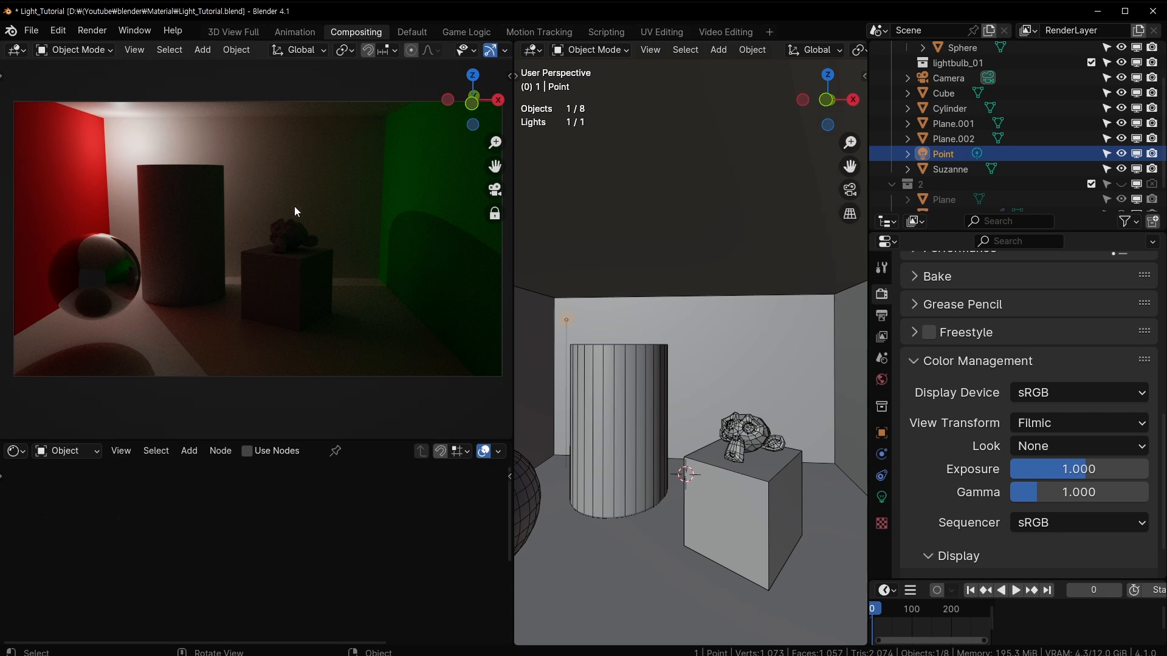
left_click(1084, 424)
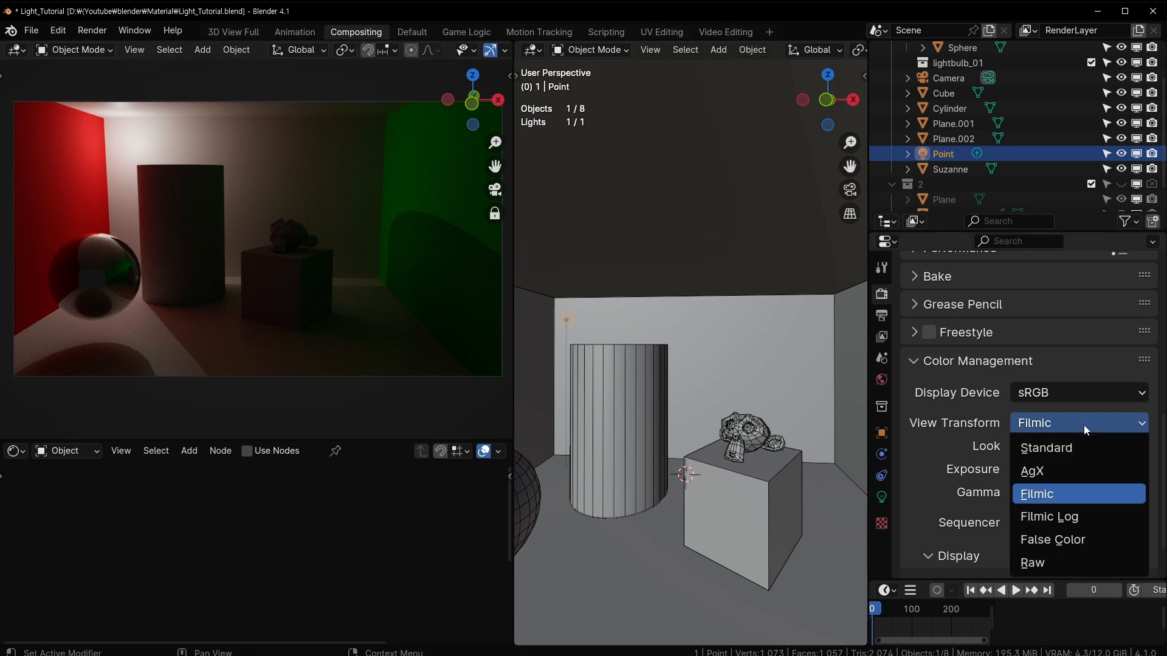
left_click(1054, 448)
Try the Low, Very Low, High and Very High Contrast looks in color management, and reset the look to None
left_click(1045, 453)
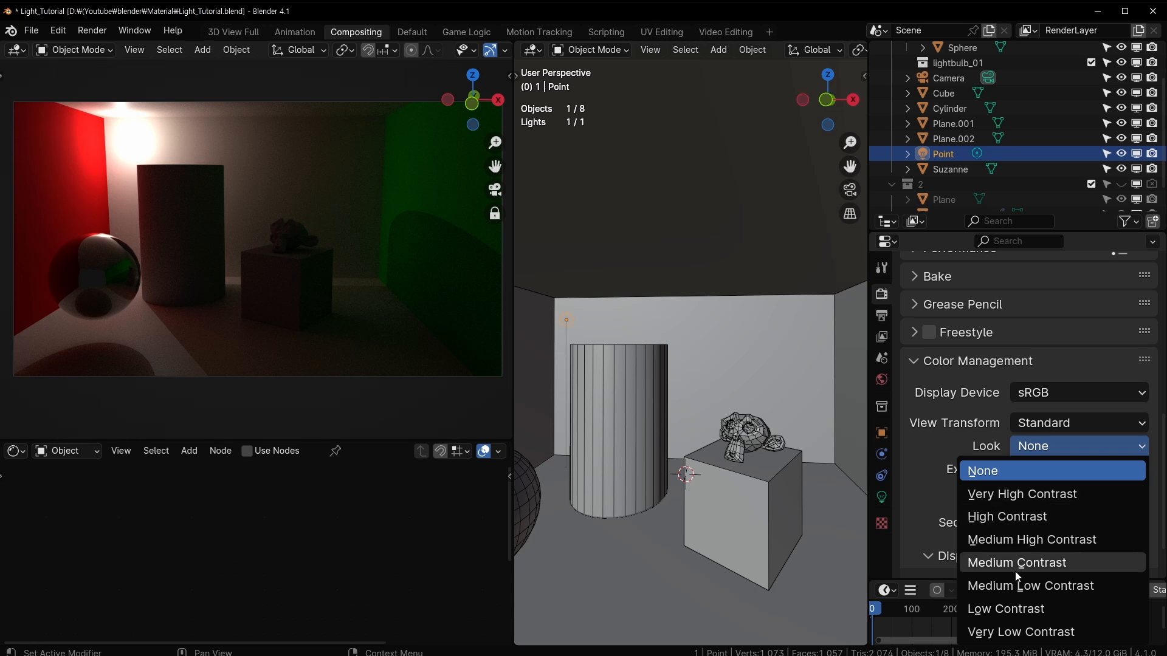
left_click(1012, 611)
left_click(1076, 446)
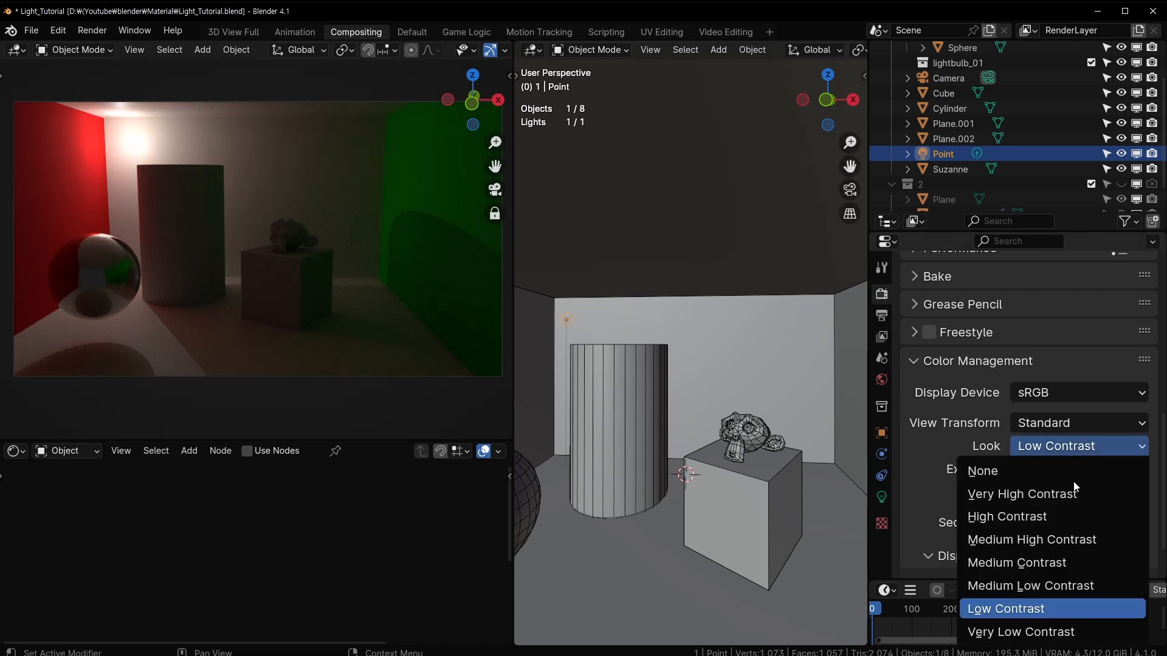
left_click(1033, 631)
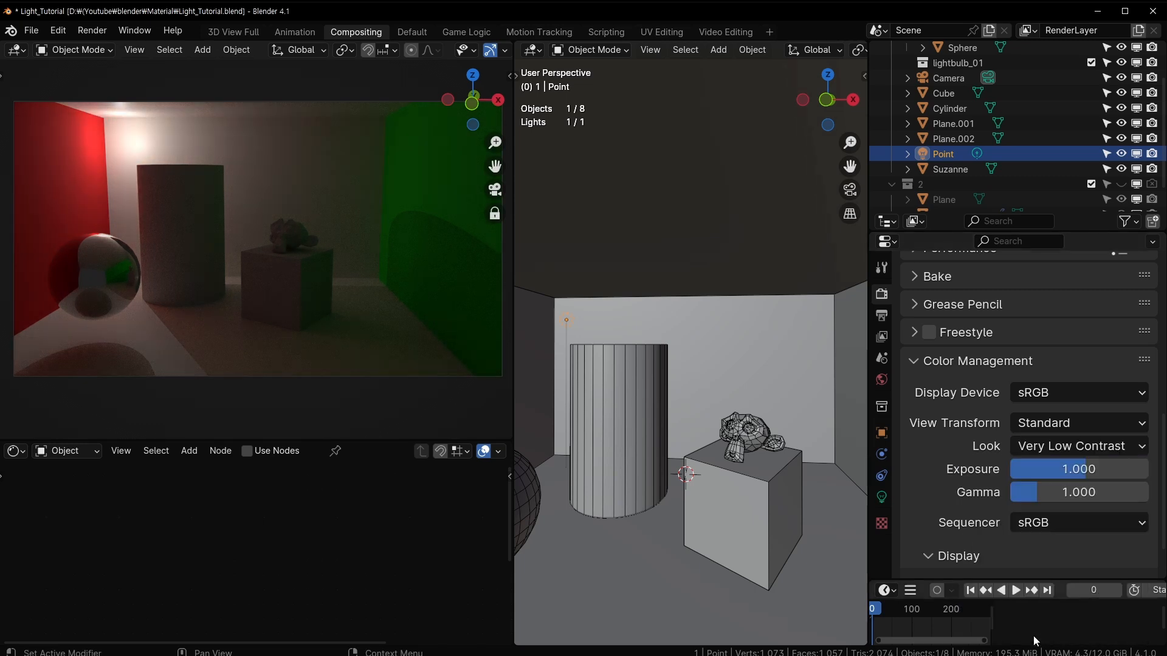
left_click(1048, 451)
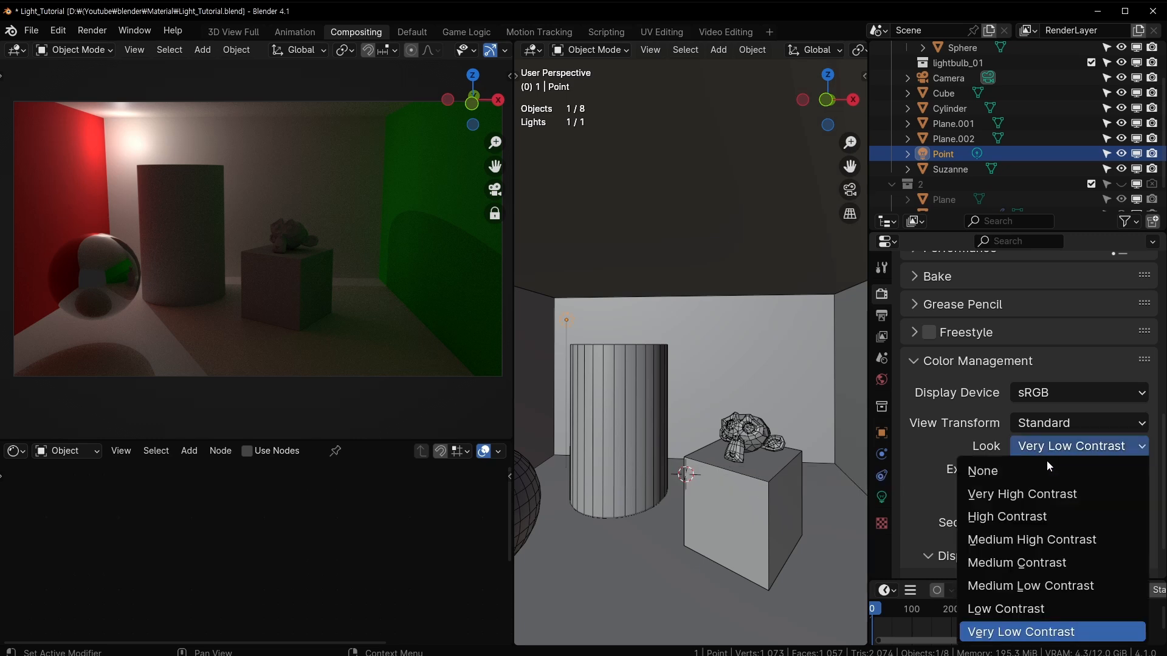
left_click(1045, 516)
left_click(1055, 451)
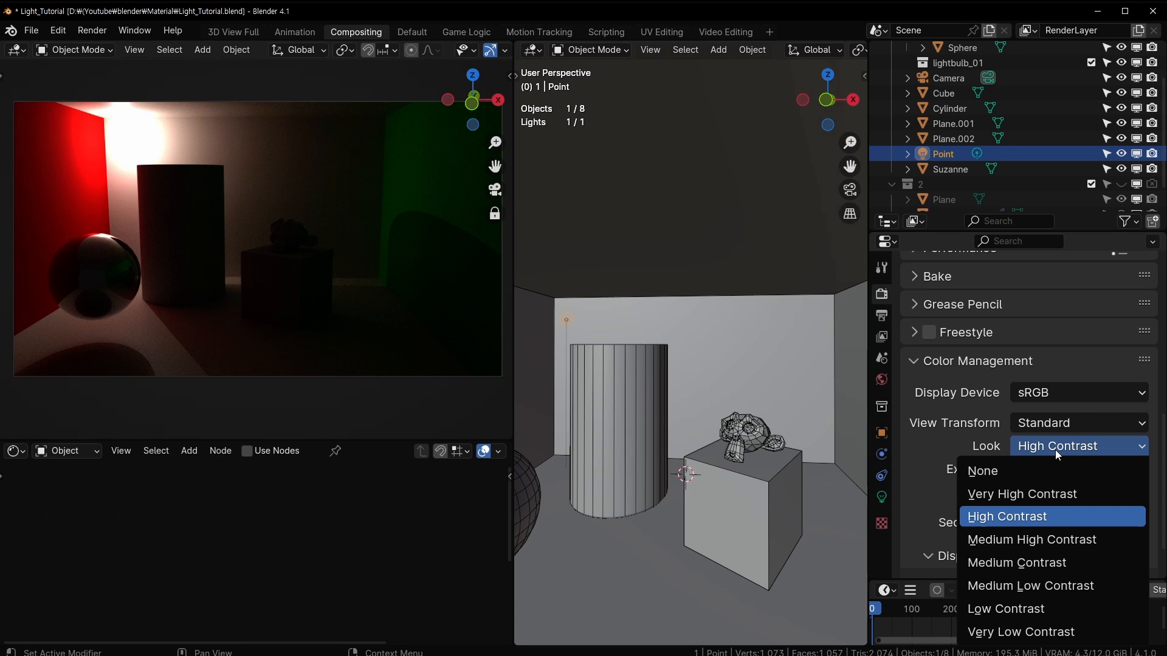
left_click(1039, 494)
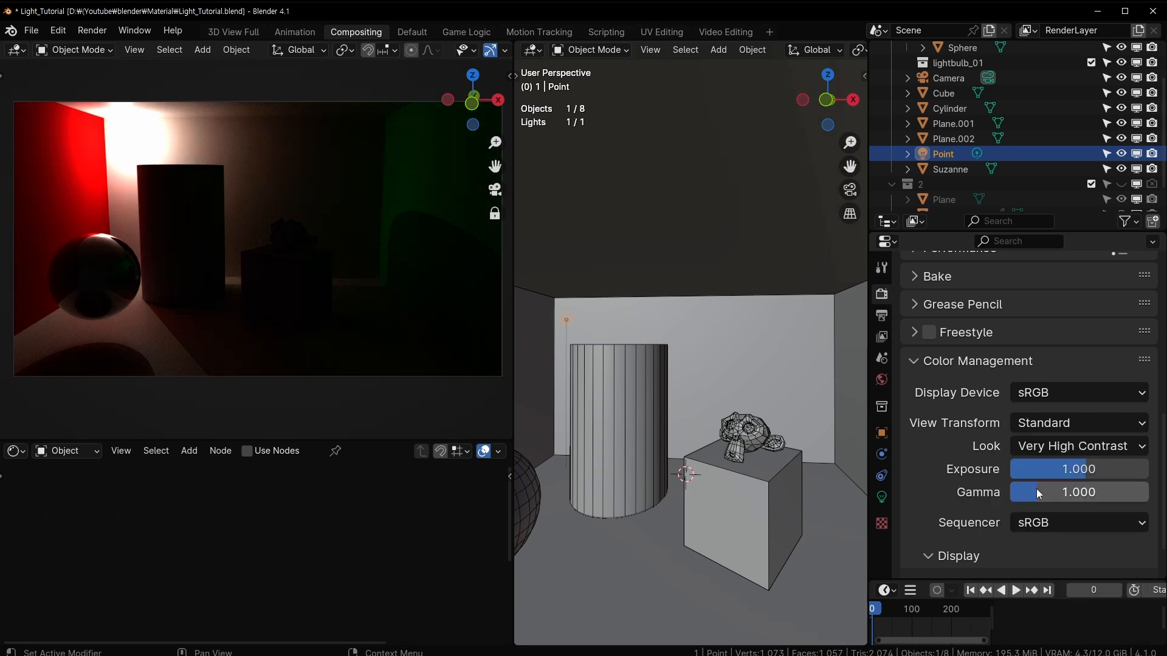
left_click(1073, 425)
left_click(1069, 466)
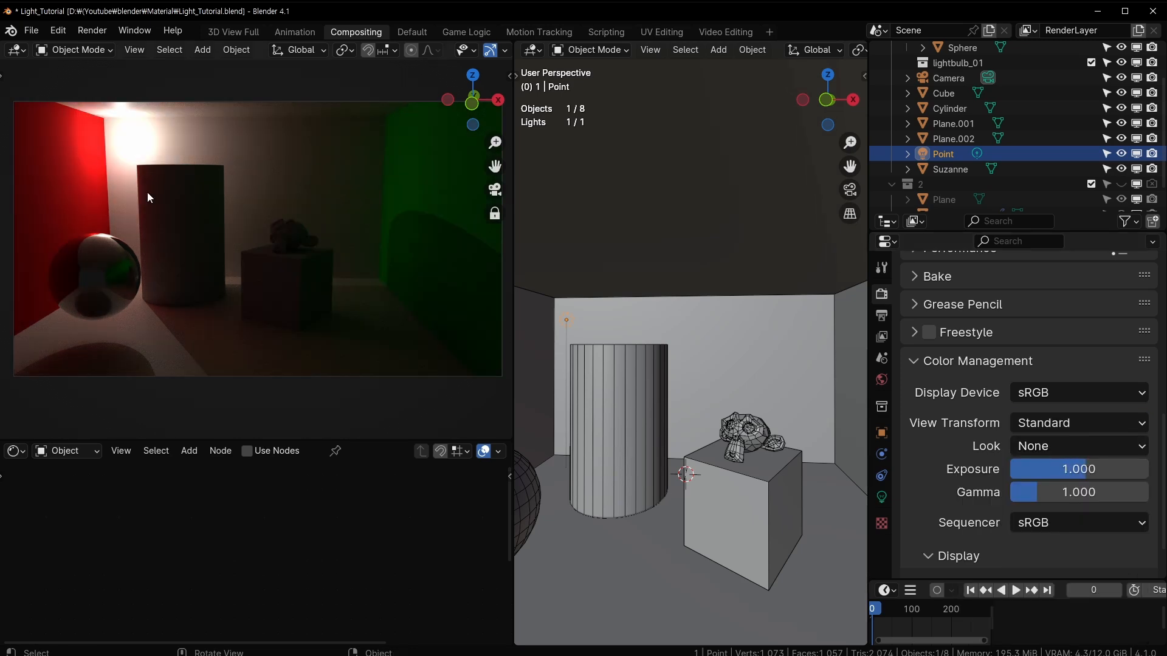
Lower the color management exposure to about -0.274 and set the point light's power to 10 W
left_click_drag(1092, 470, 1076, 470)
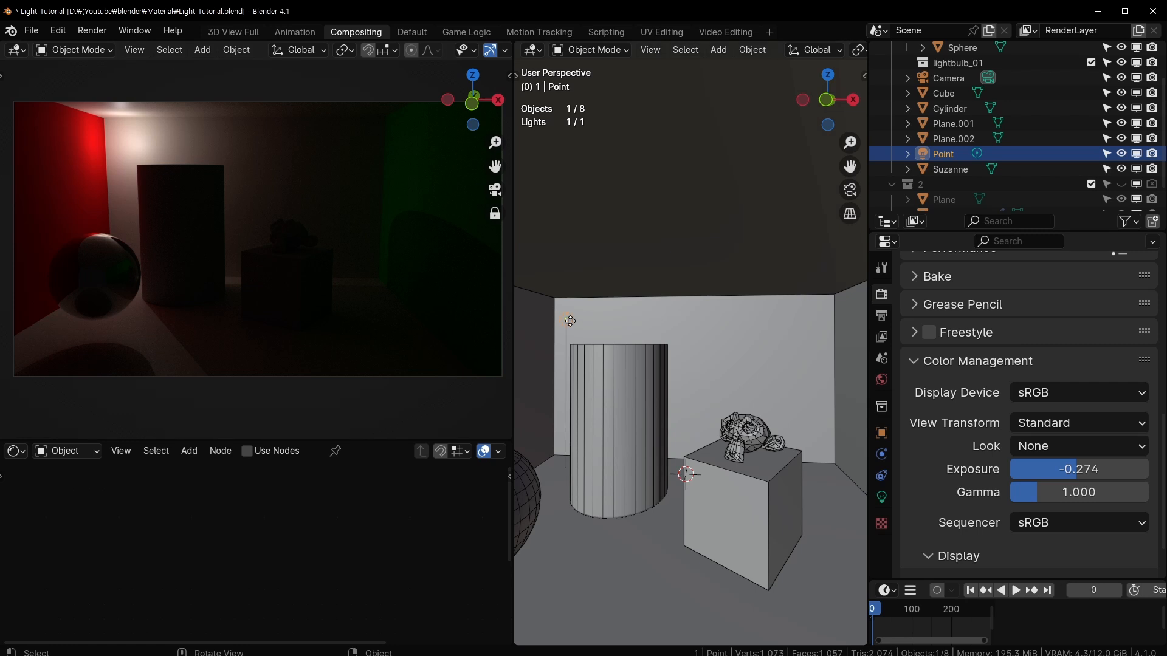
left_click(881, 497)
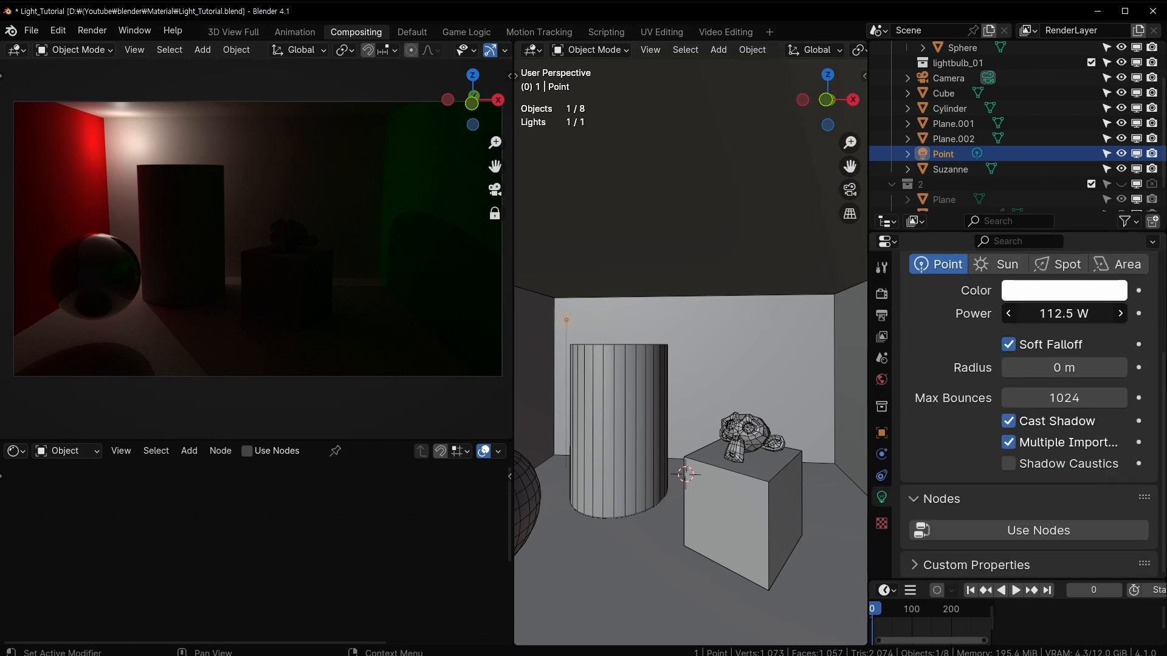
left_click(1042, 320)
type("10")
key("Return")
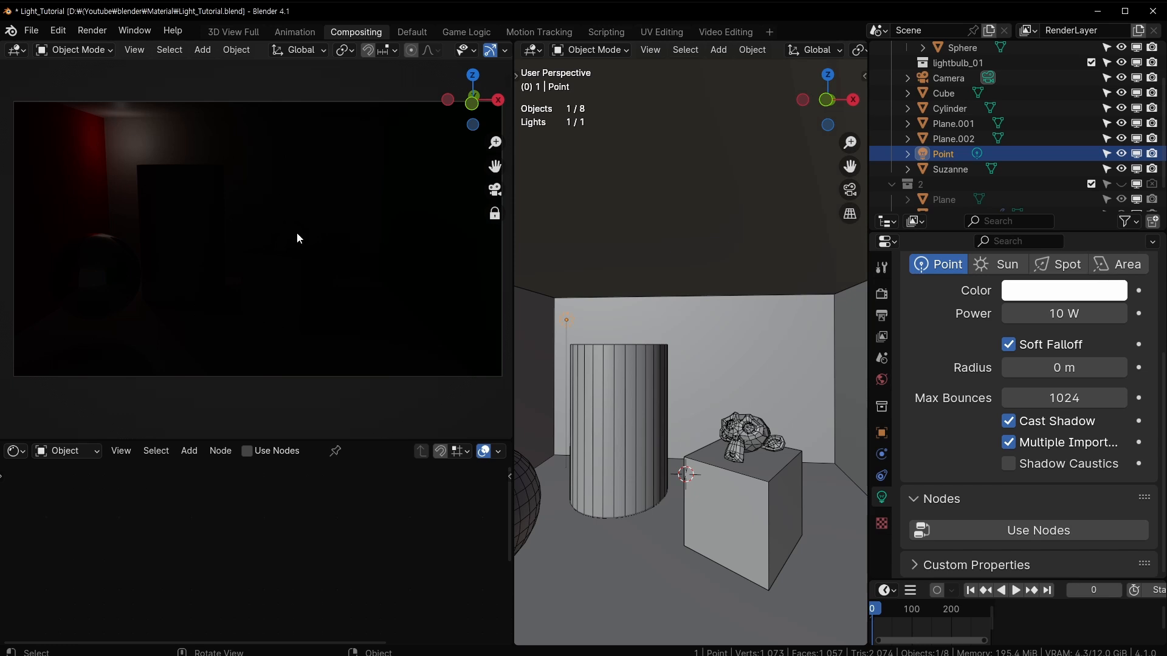
Try exposure values of 5 and 3 in color management to brighten the dimmed room
left_click(881, 294)
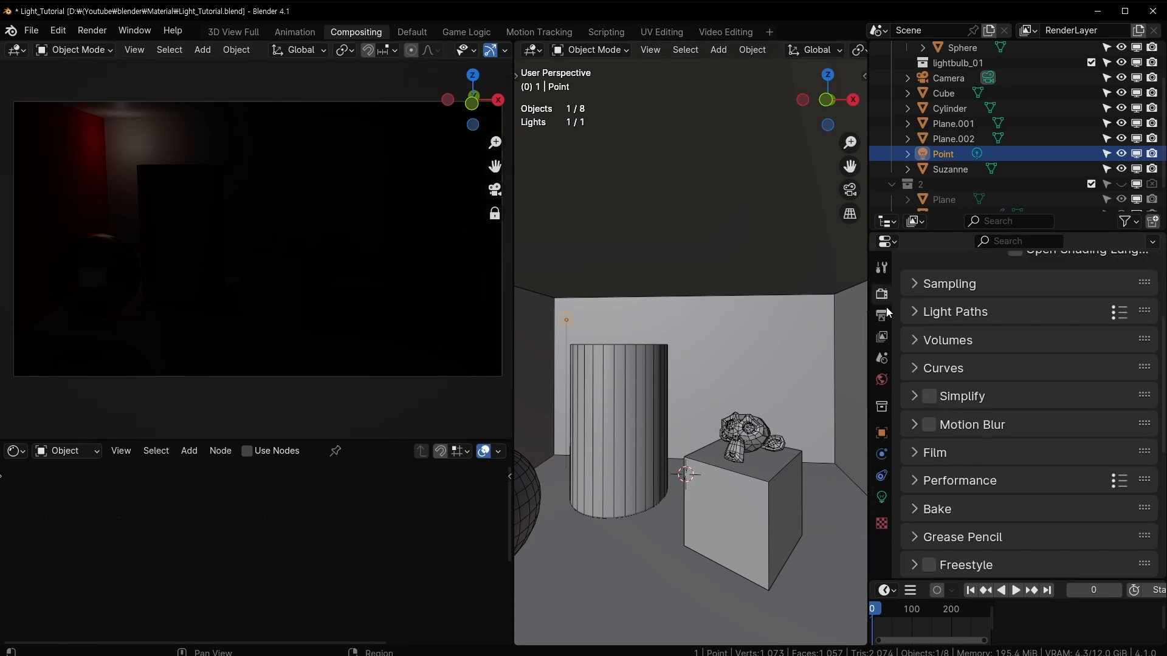
scroll(964, 505, "down", 8)
left_click(1074, 419)
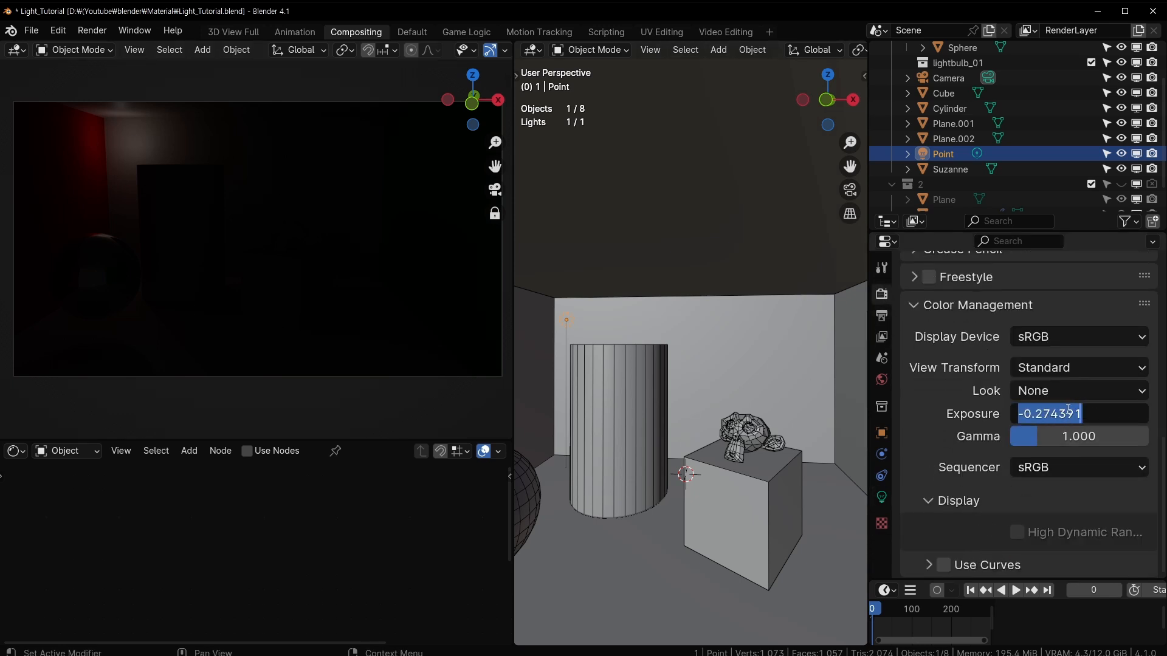
type("5")
key("Return")
left_click(1070, 414)
type("3")
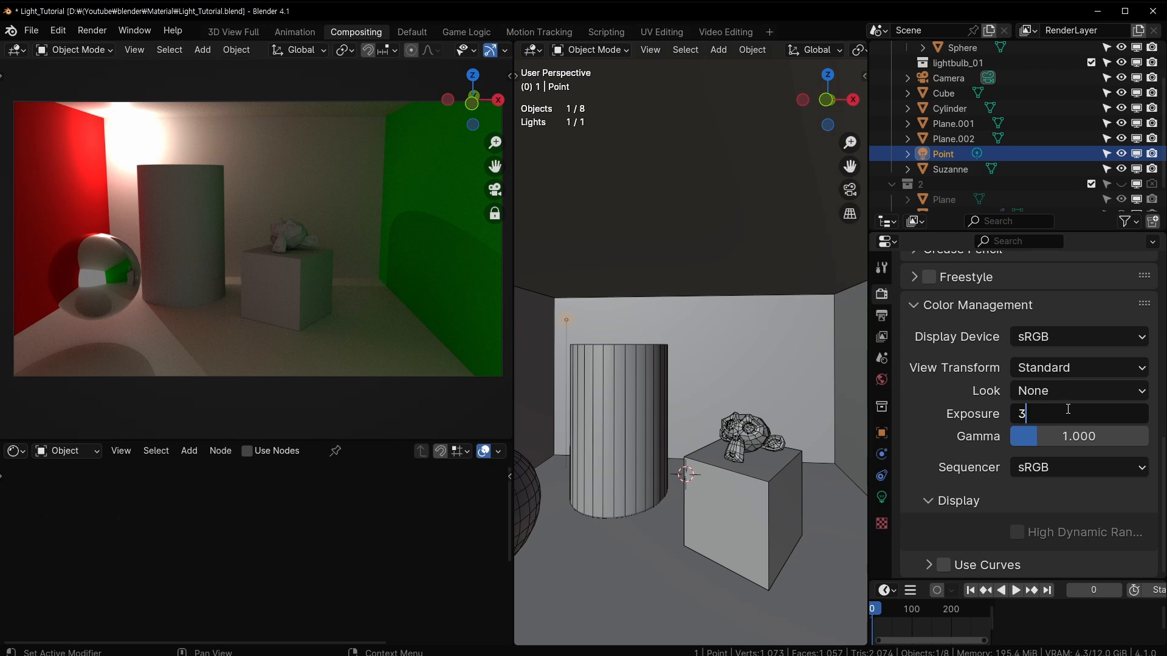
key("Return")
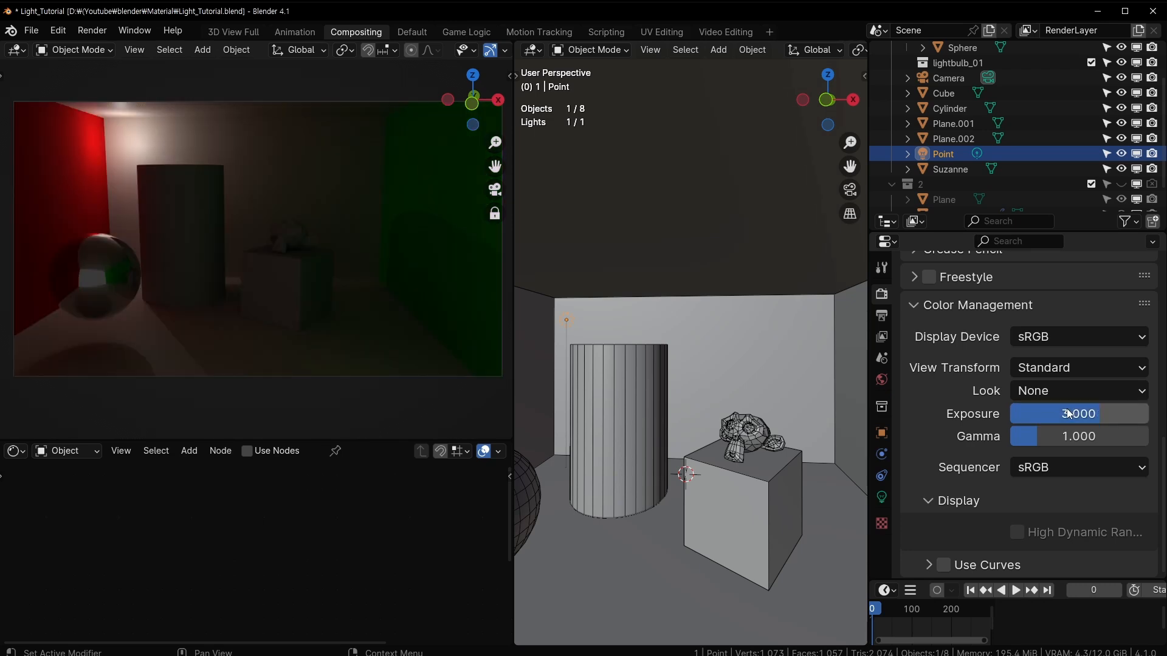
Compare an exposure of 1 with 3 and render the current frame at exposure 3
left_click(1069, 414)
type("1")
key("Return")
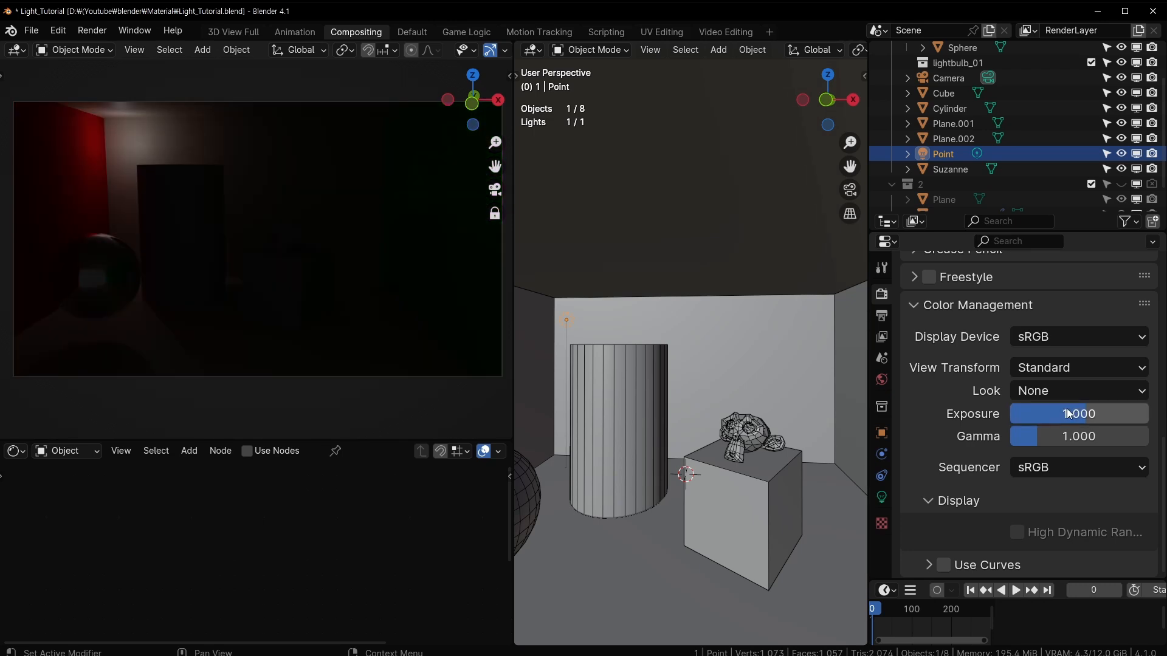
left_click(1069, 414)
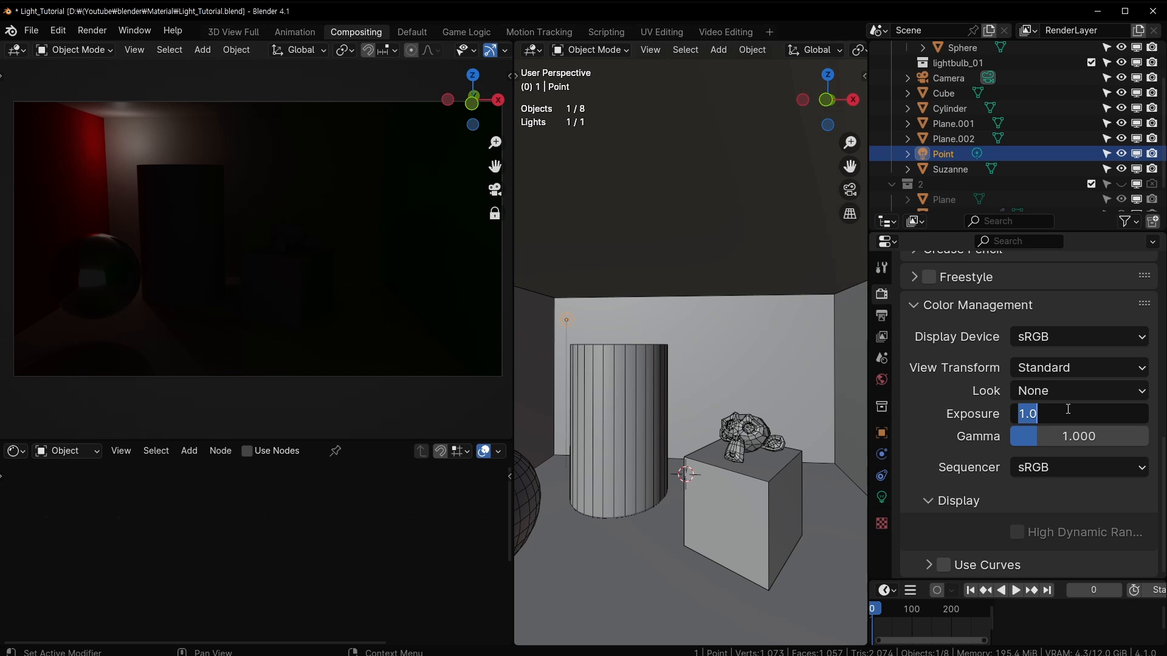
type("3")
key("Return")
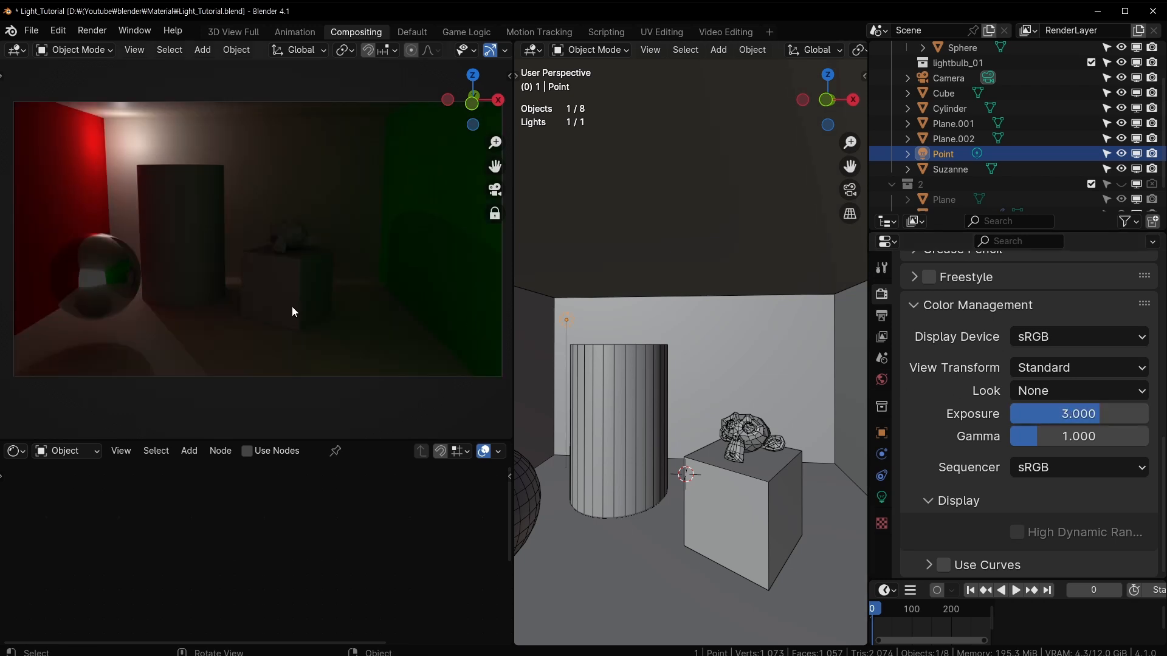
key("F12")
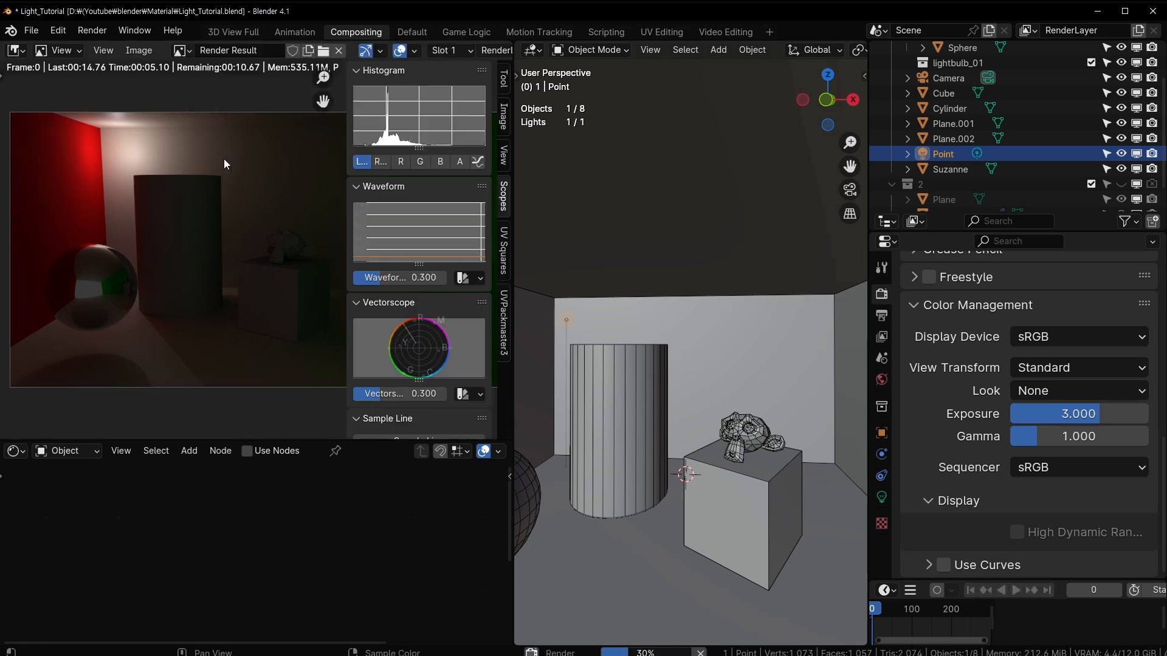
left_click(92, 249)
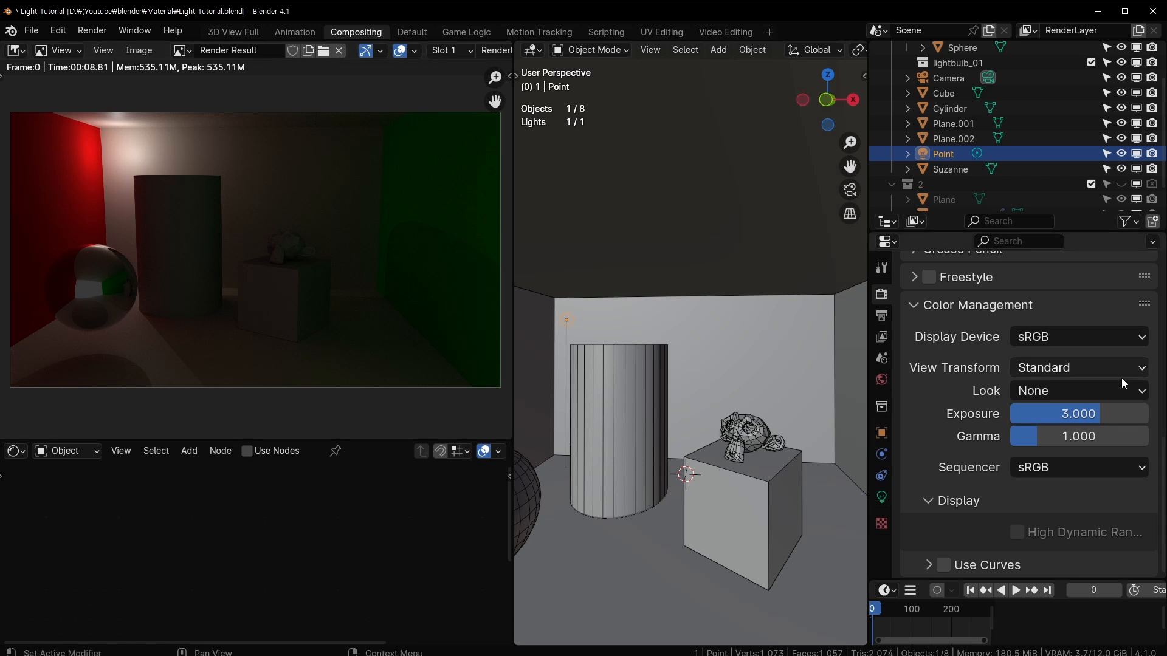
Try the AgX and Filmic view transforms on the rendered image, and set Standard with an exposure of about 2.561
left_click(1107, 337)
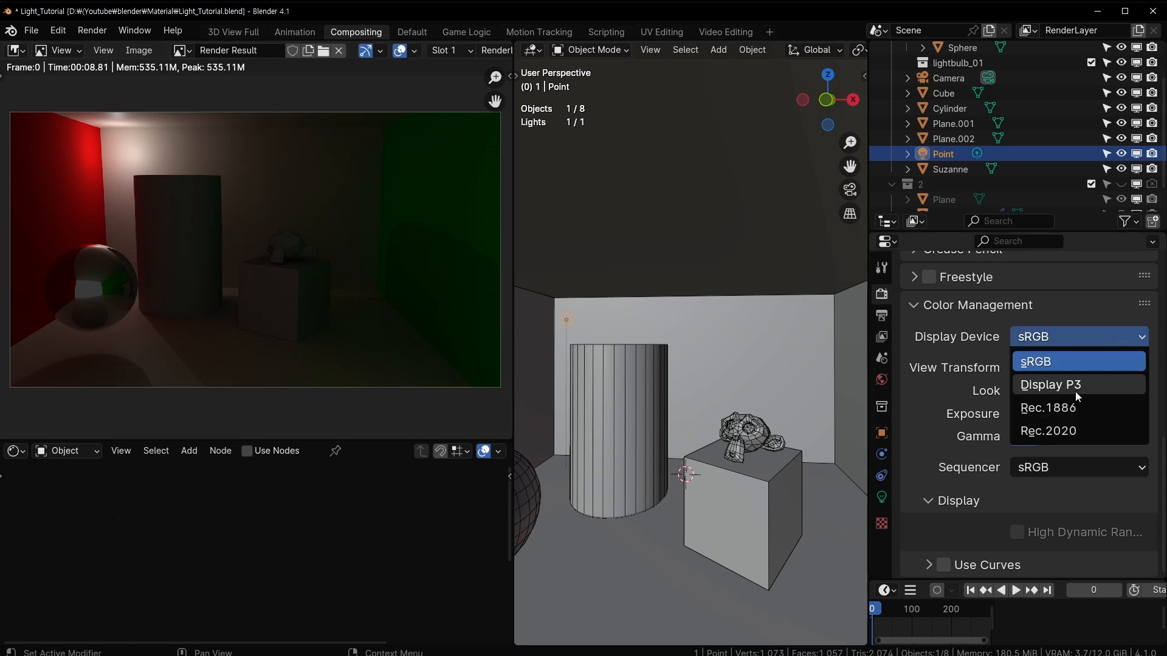
left_click(1054, 368)
left_click(1056, 416)
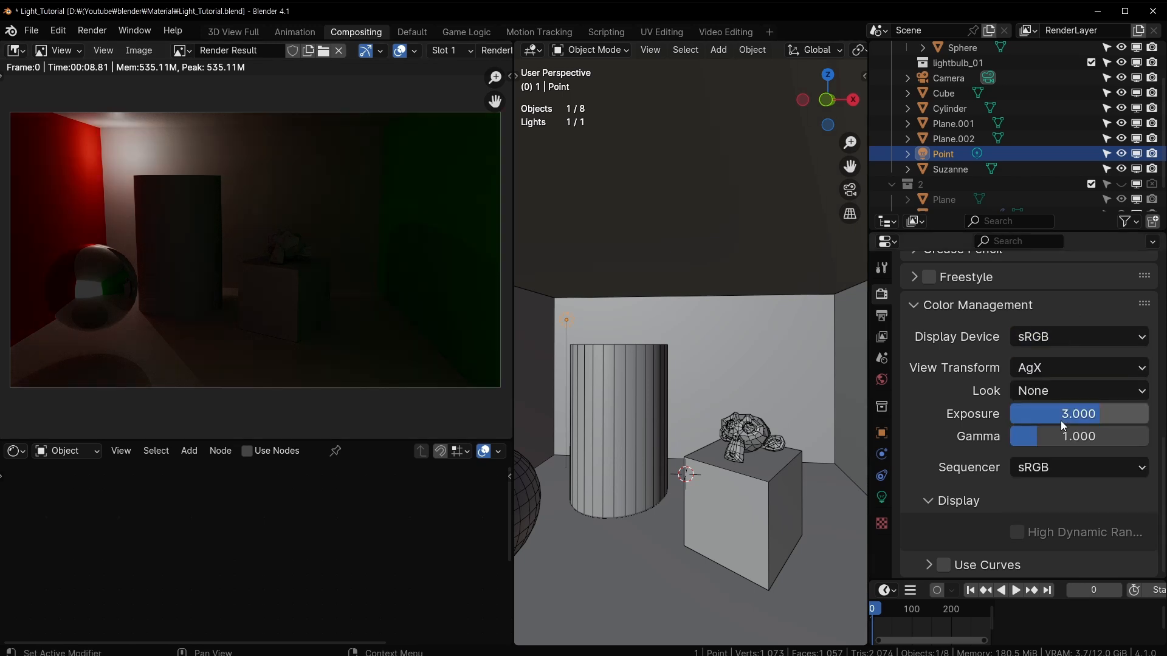
left_click(1078, 368)
left_click(1033, 440)
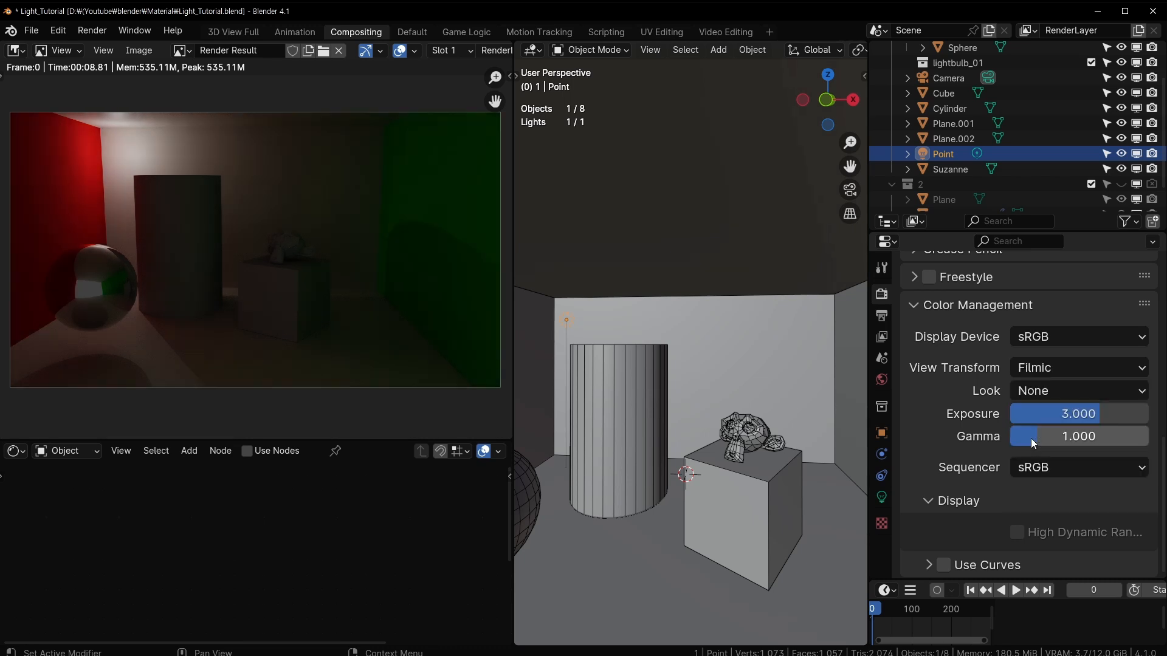
mouse_move(1069, 413)
left_mouse_down()
mouse_move(1099, 414)
mouse_move(1048, 414)
mouse_move(1073, 414)
mouse_move(1063, 414)
left_mouse_up()
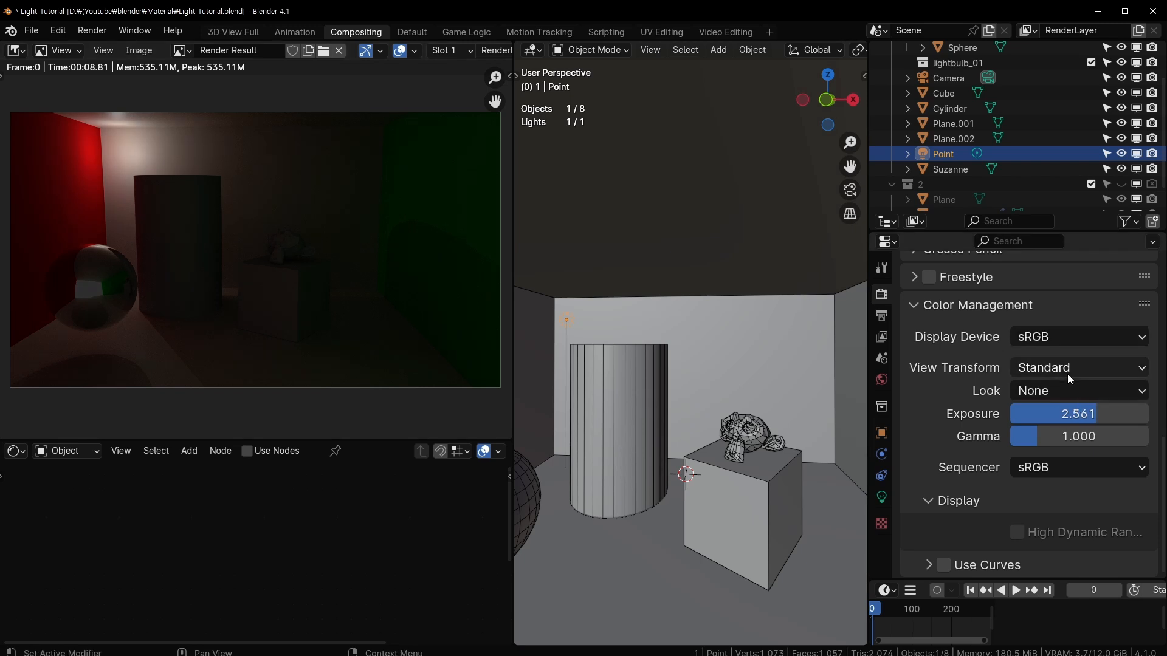
Set the color management exposure to 1
double_click(1076, 414)
type("1")
key("Return")
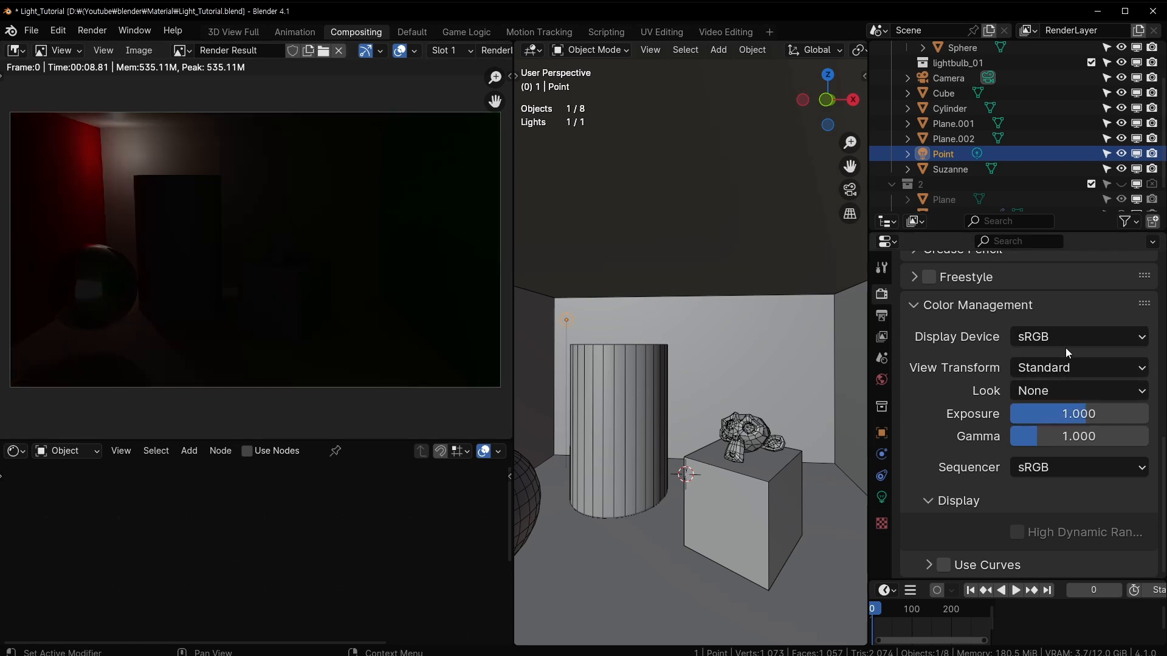
Preview the rendered image with the False Color view transform and return it to Standard
left_click(1084, 342)
left_click(1077, 344)
left_click(1054, 367)
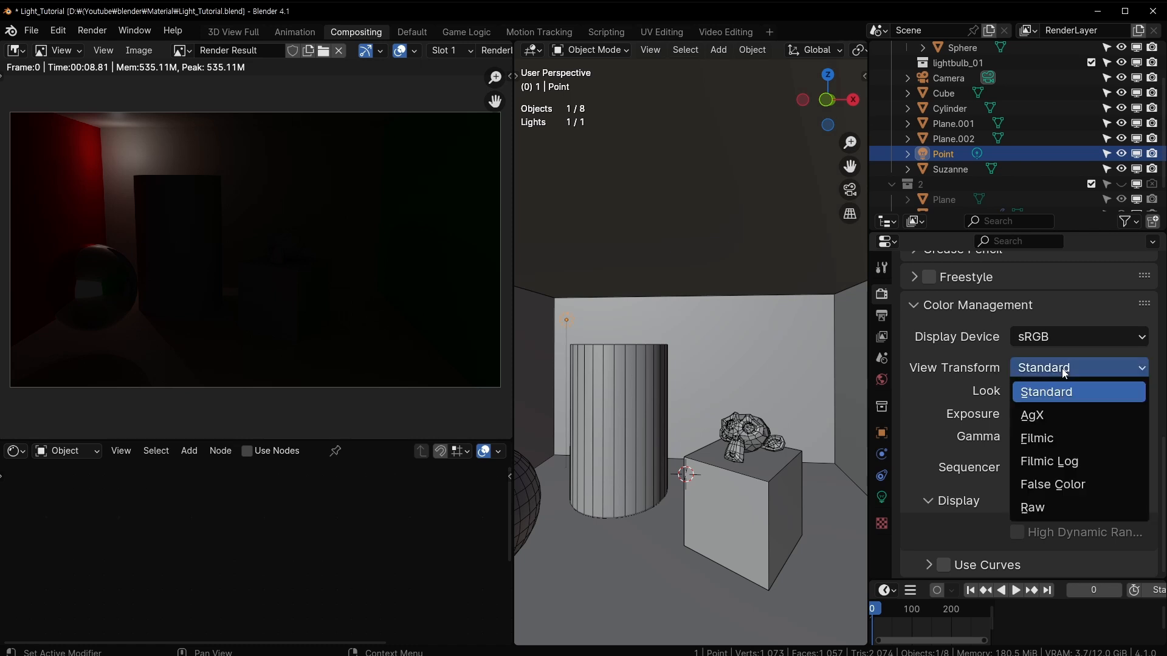
left_click(1059, 485)
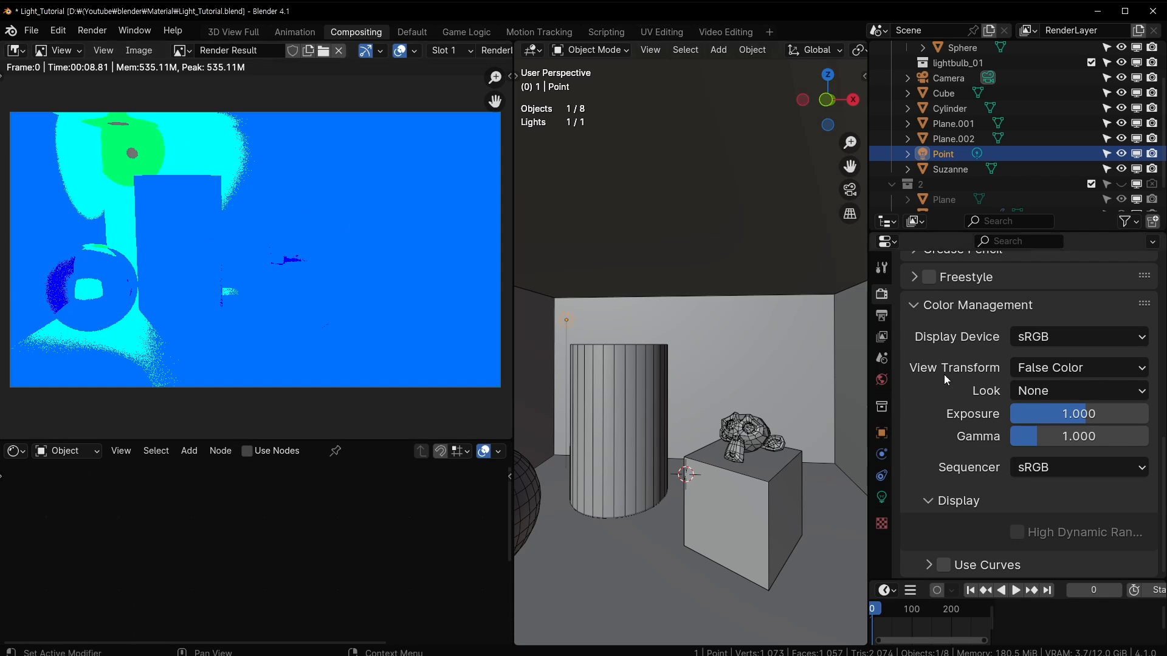
left_click(1071, 368)
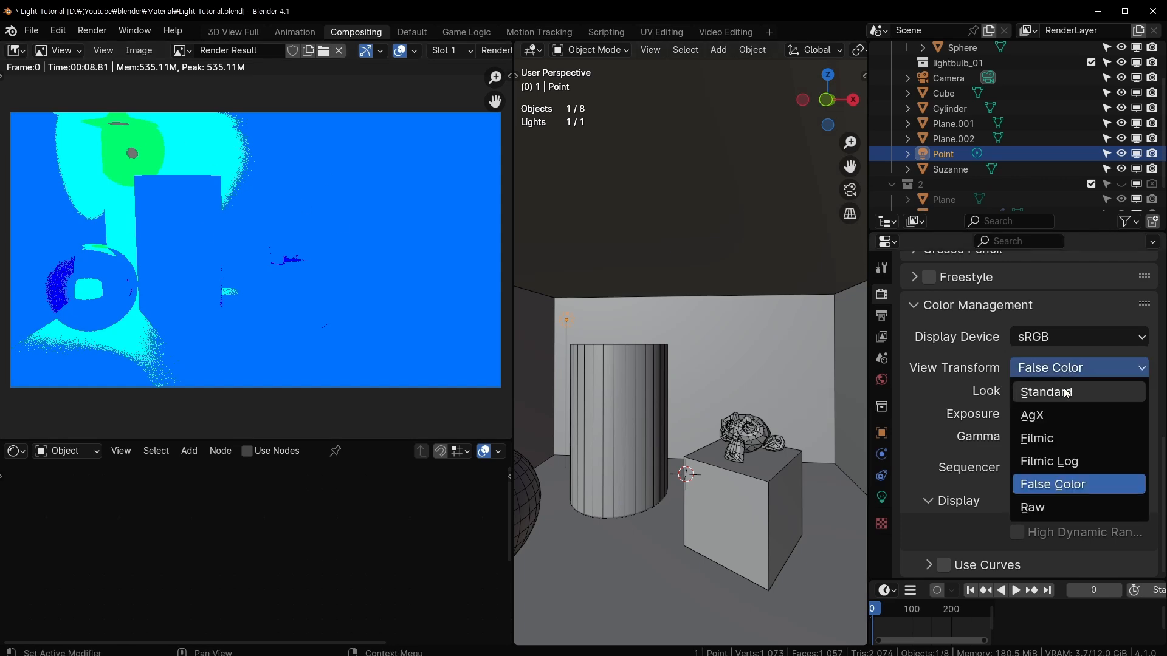
left_click(1049, 389)
Preview the sun-lit room with the False Color view transform and raise the color management exposure to about 3.805
middle_click_drag(616, 320, 568, 317)
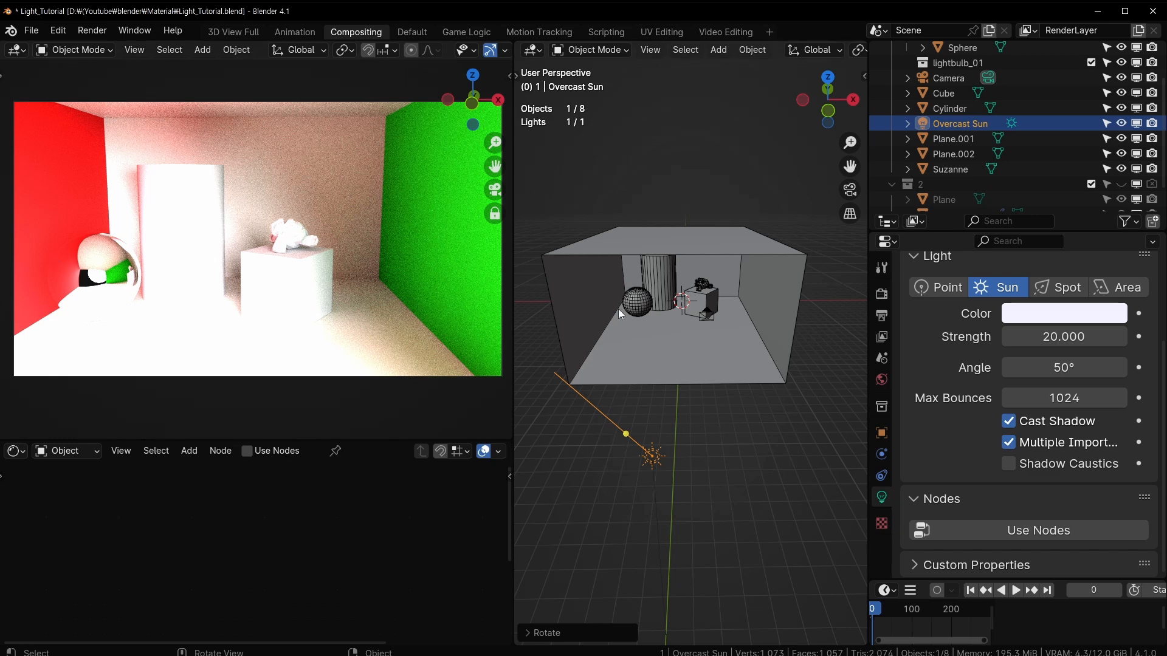
scroll(724, 432, "up", 1)
left_click(885, 296)
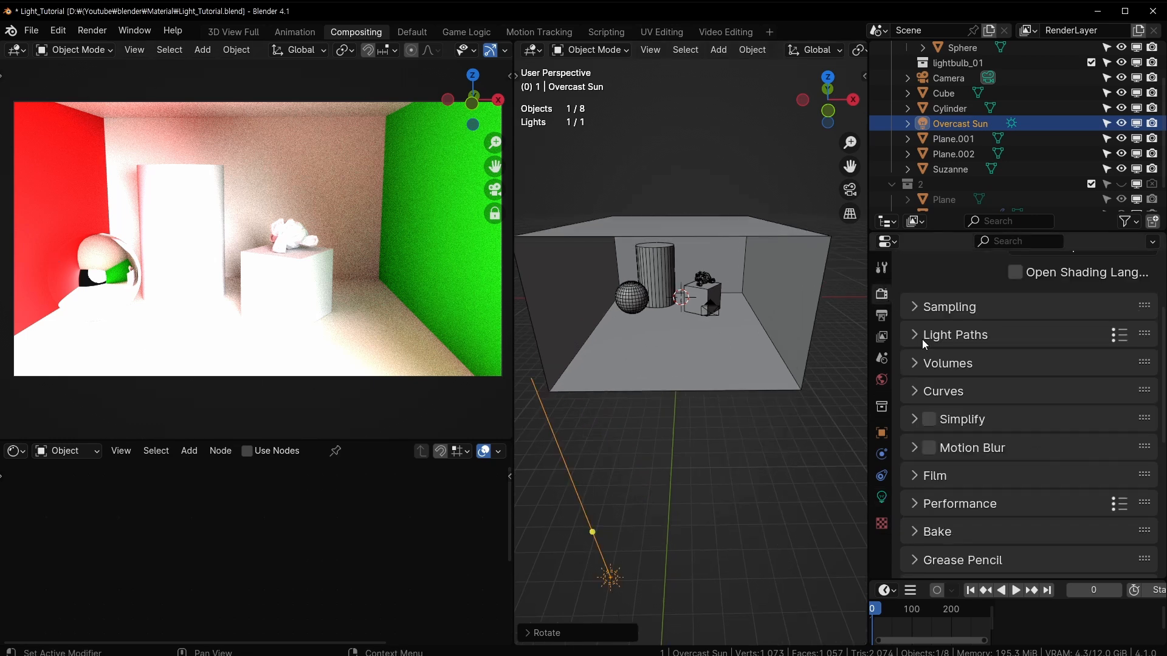
scroll(1022, 448, "down", 10)
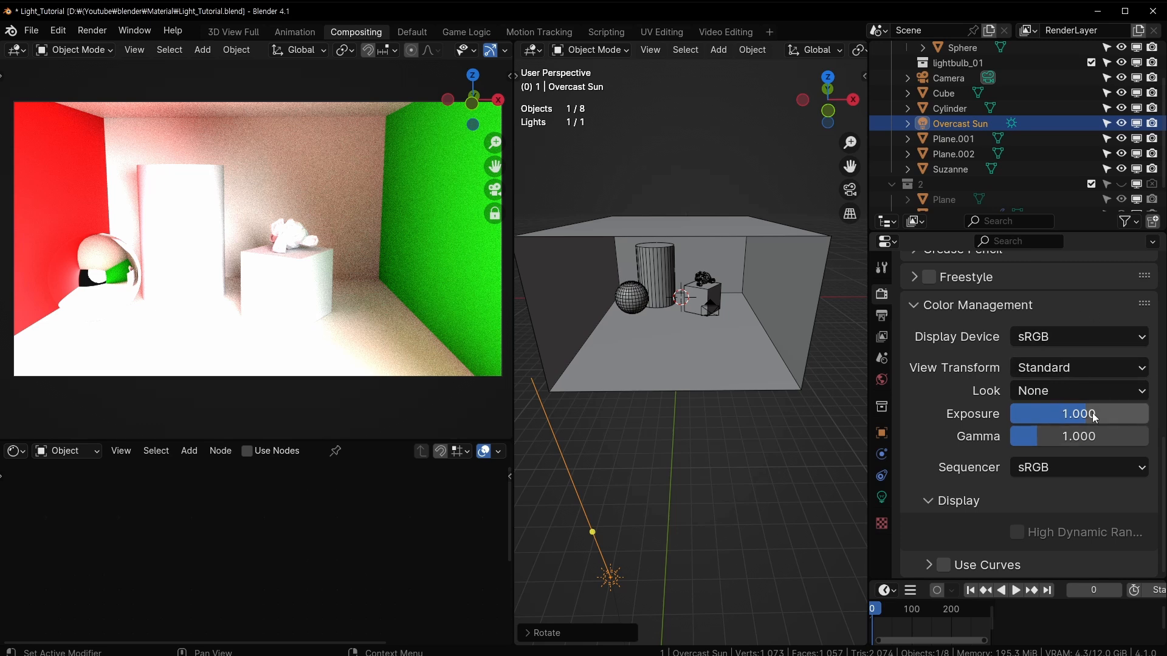
mouse_move(1077, 417)
left_mouse_down()
mouse_move(1095, 417)
mouse_move(1061, 417)
mouse_move(1078, 417)
left_mouse_up()
left_click(1073, 367)
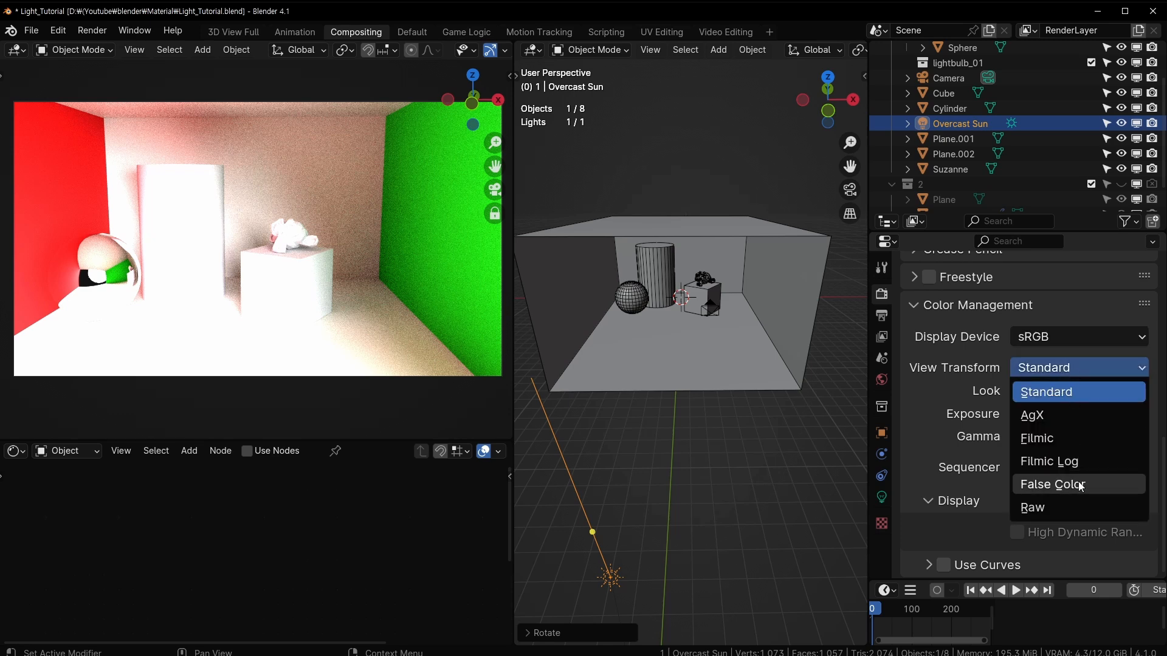
left_click(1073, 483)
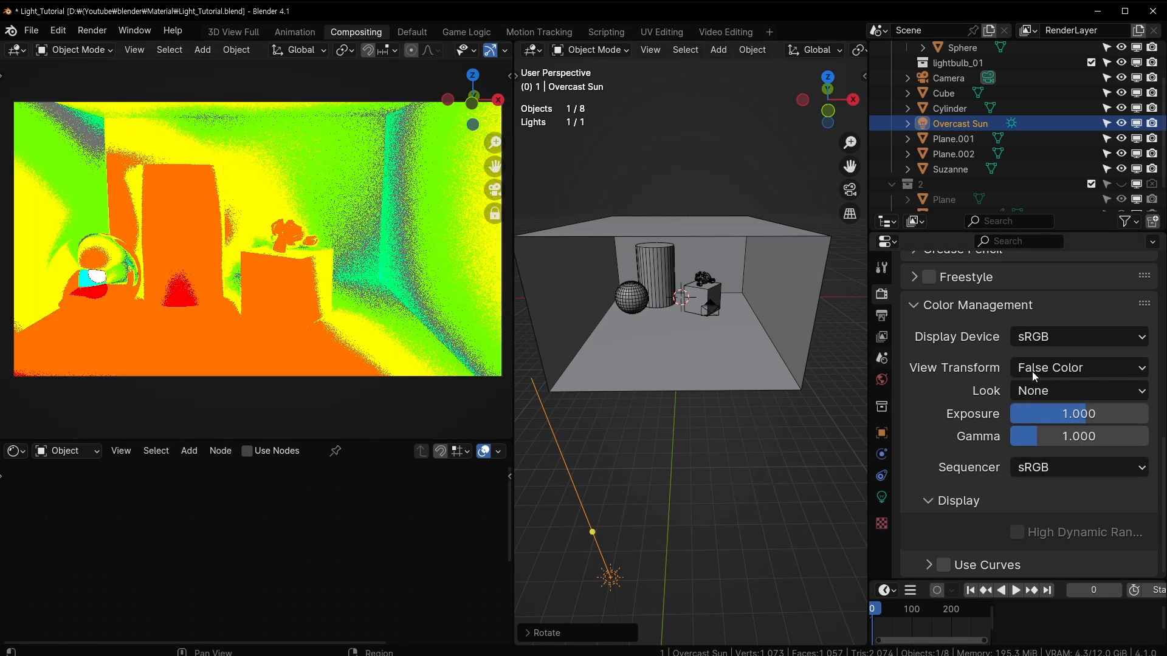
left_click_drag(1086, 416, 1105, 416)
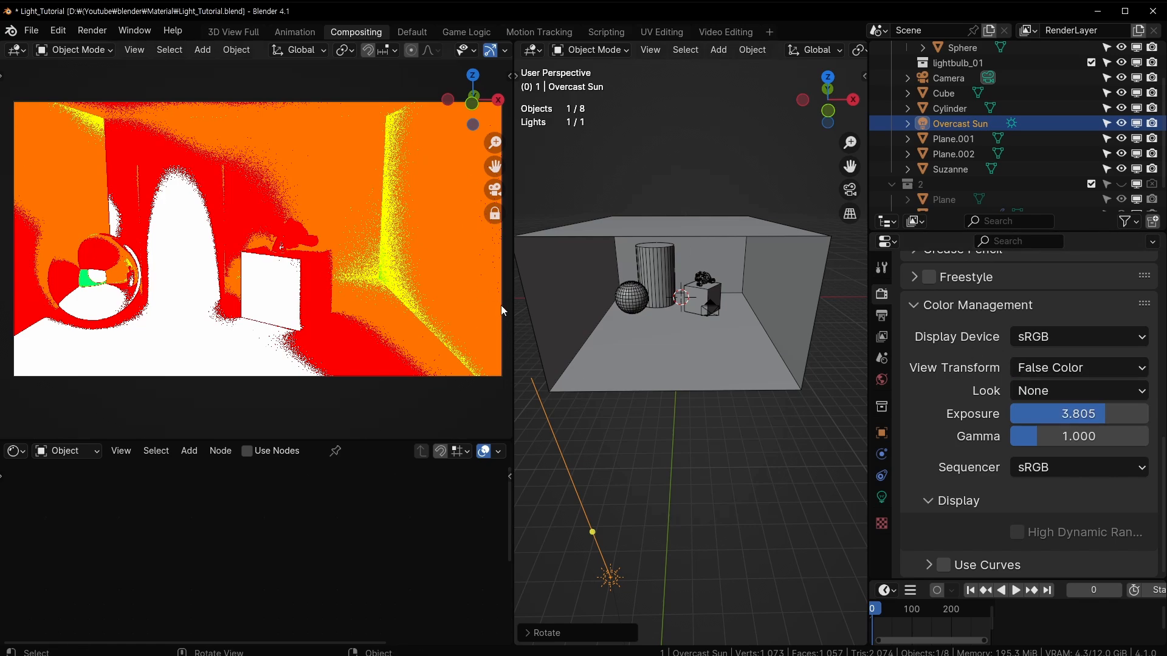
Lower the color management exposure to -10 and compare the Standard view transform with False Color
left_click_drag(1105, 413, 1002, 414)
left_click(1072, 368)
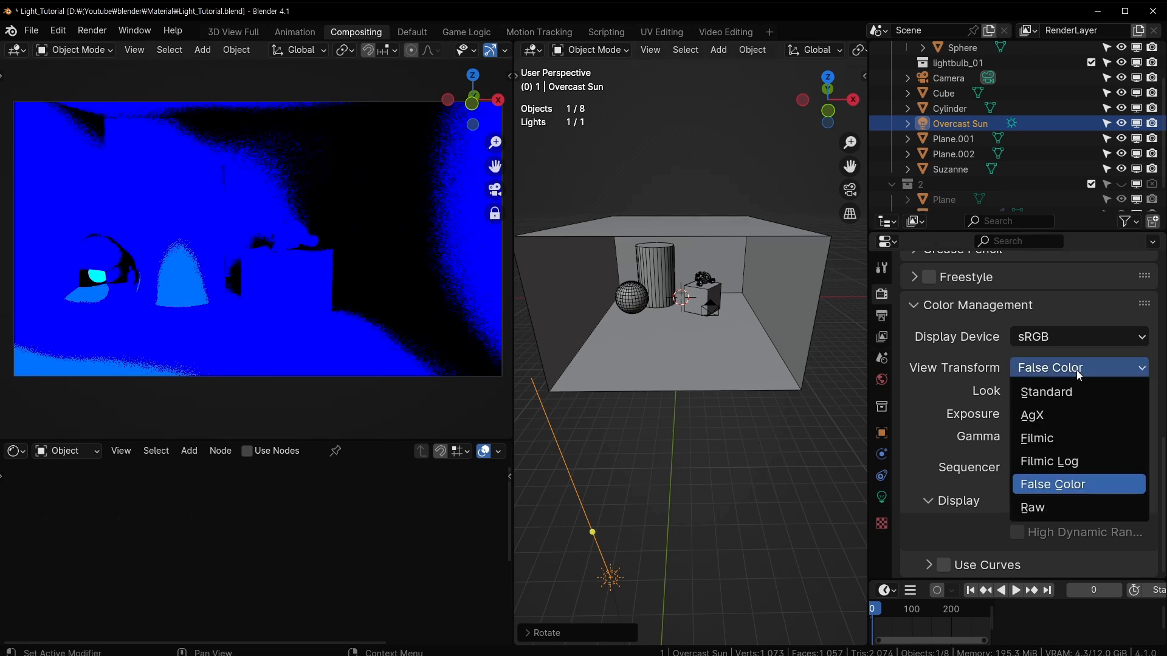
left_click(1048, 388)
left_click(1071, 371)
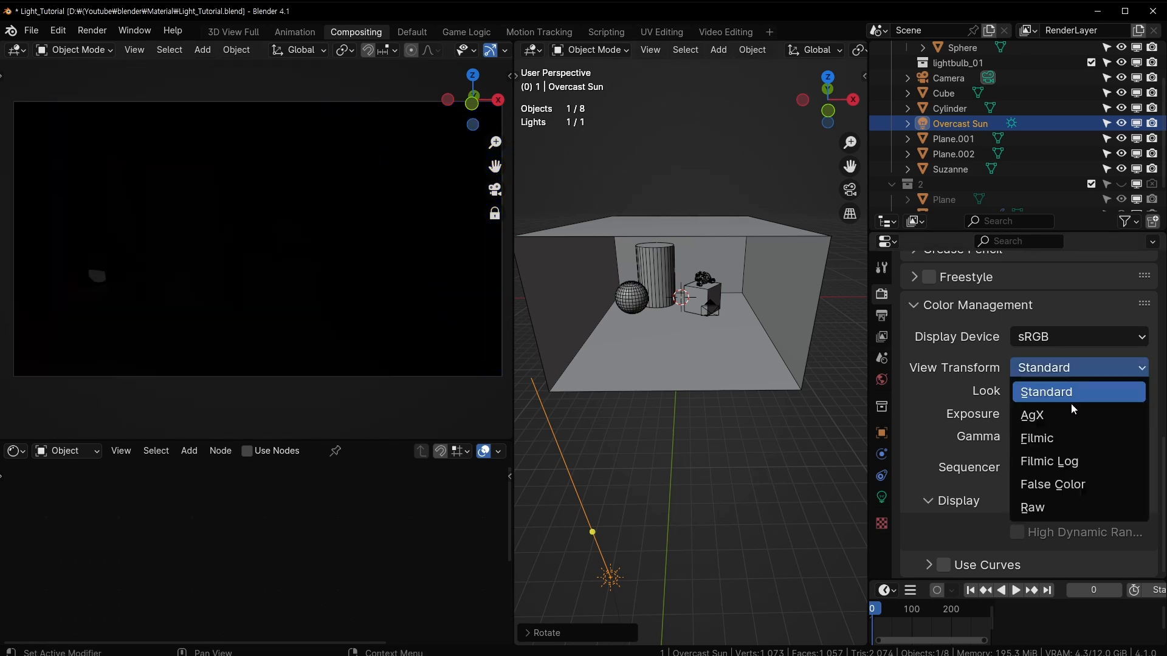
left_click(1073, 485)
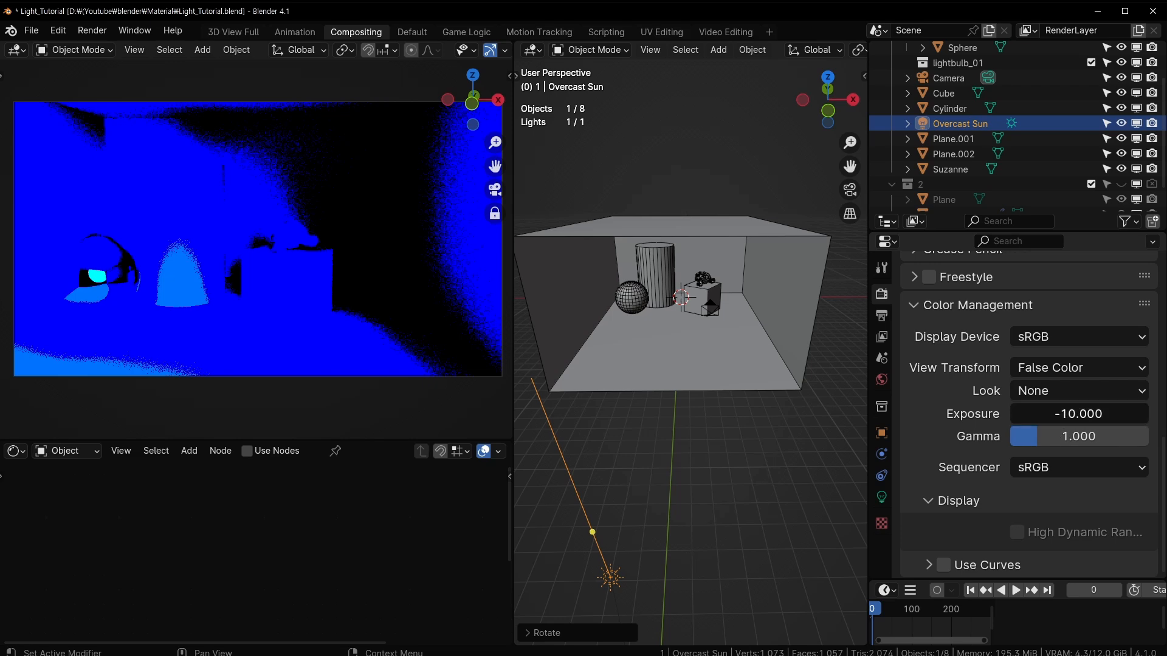
Raise the exposure to about -4.878 in False Color and check the room with the Standard view transform
left_click_drag(1057, 414, 1101, 414)
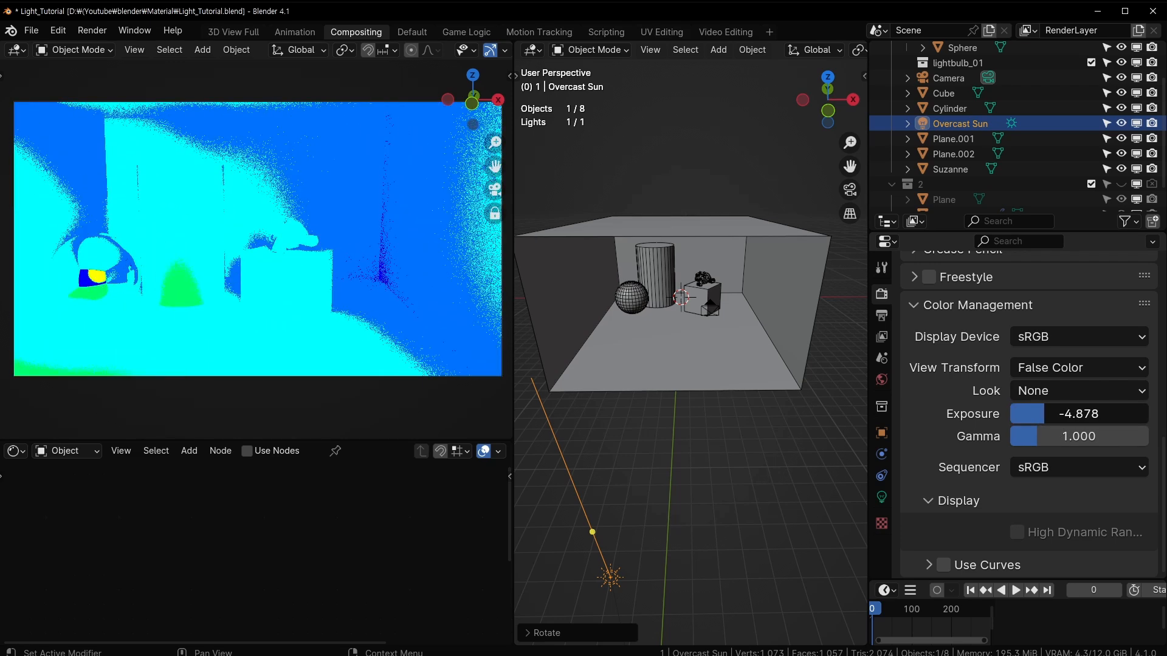
left_click(1049, 372)
left_click(1047, 392)
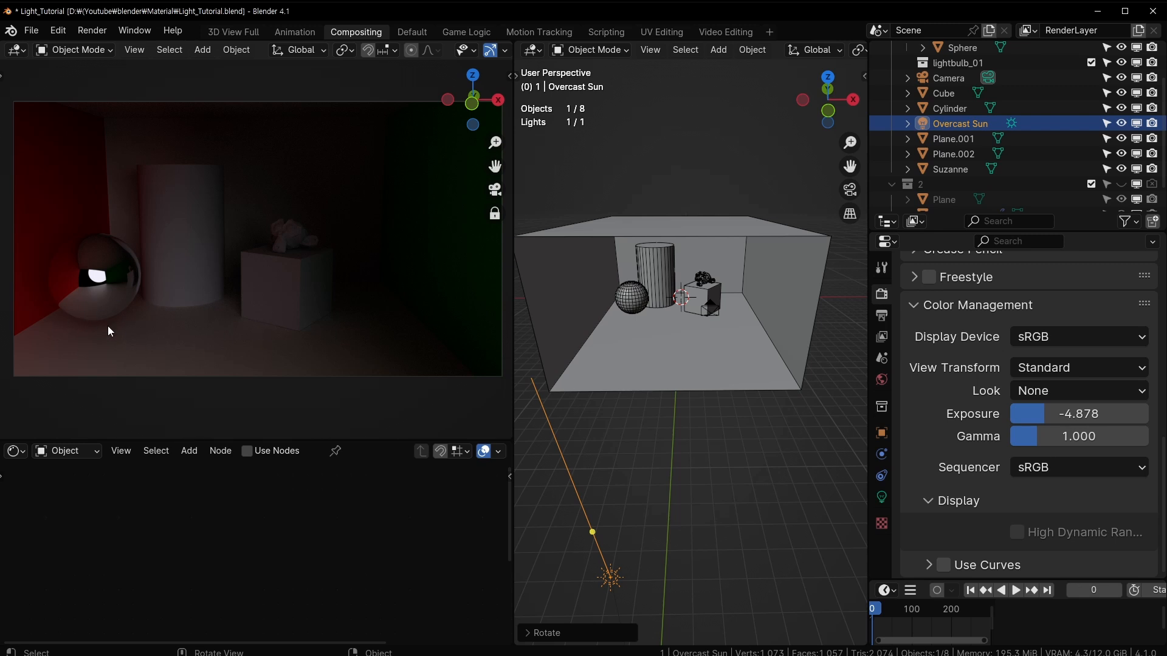
Adjust the exposure to about -2.439 using the False Color view transform, and set the transform back to Standard
left_click(1063, 367)
left_click(1057, 483)
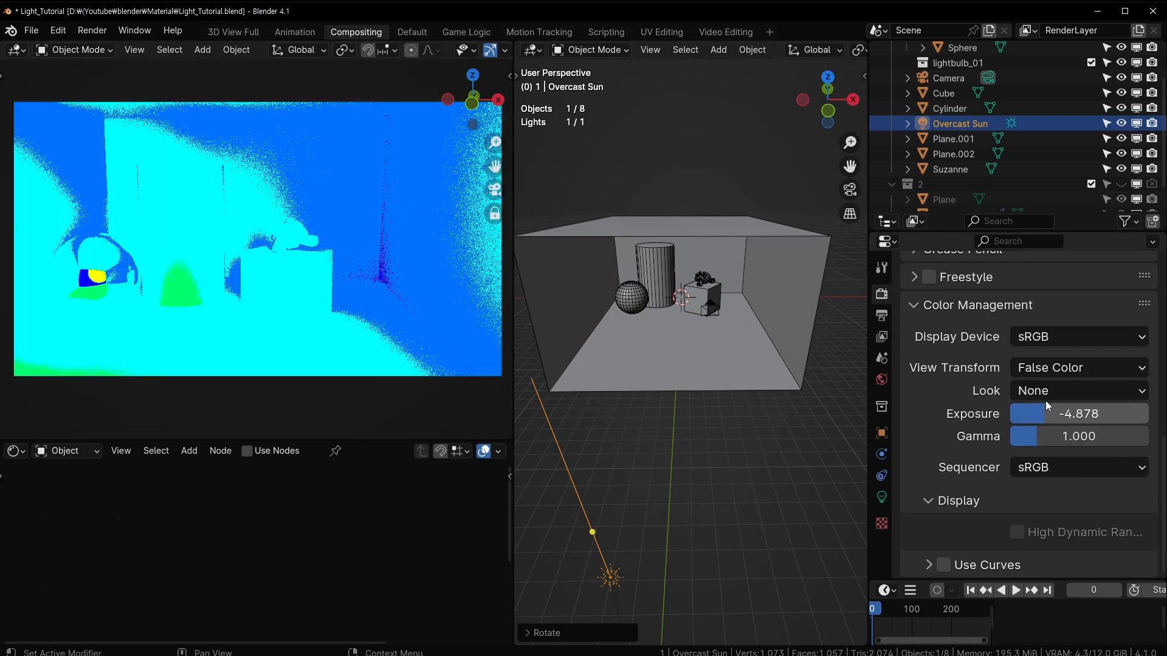
left_click_drag(1047, 414, 1092, 414)
left_click_drag(1078, 414, 1040, 413)
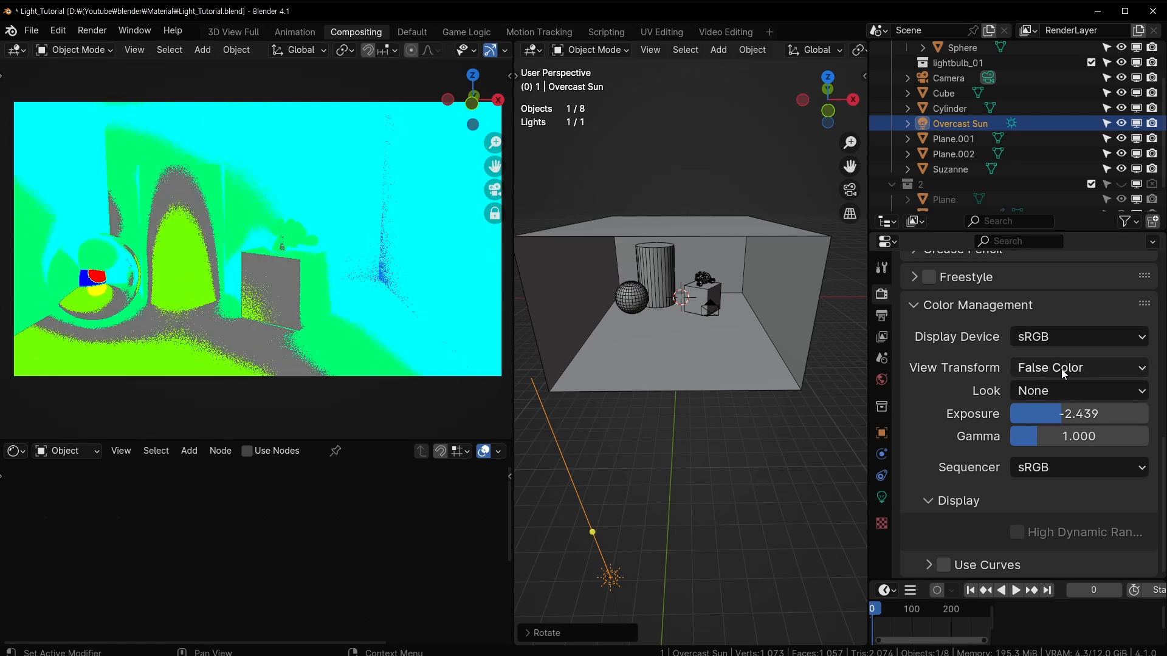
left_click(1063, 367)
left_click(1061, 388)
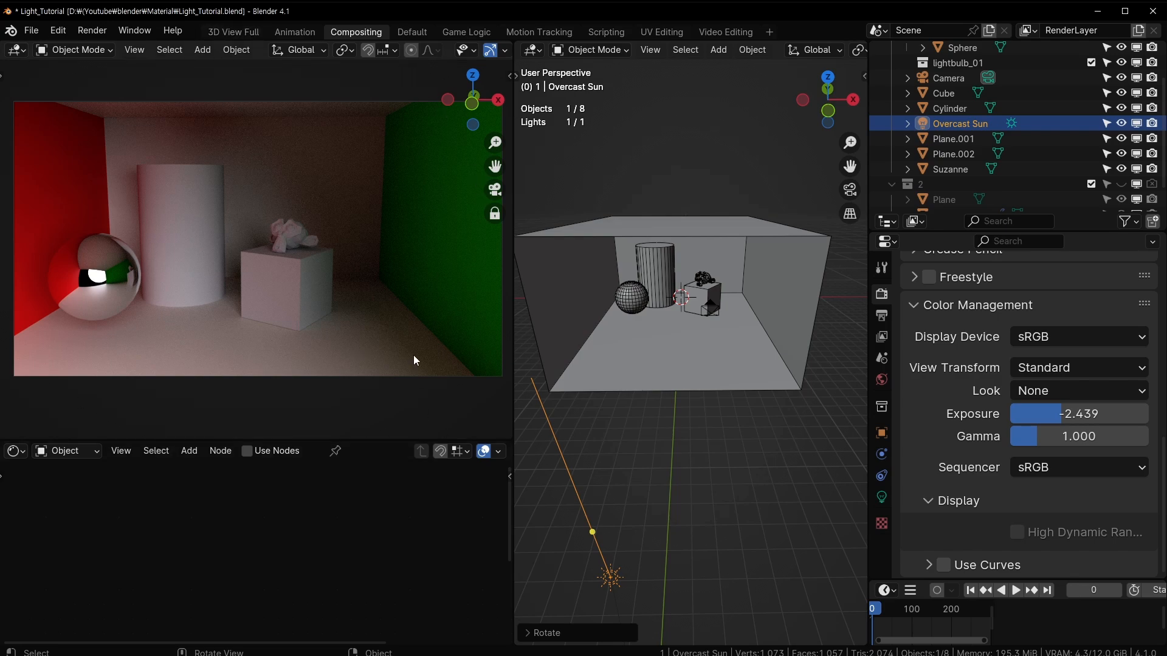
Move the Overcast Sun light along the Y axis and rotate it slightly about the global X axis
key("g")
key("y")
left_click(699, 401)
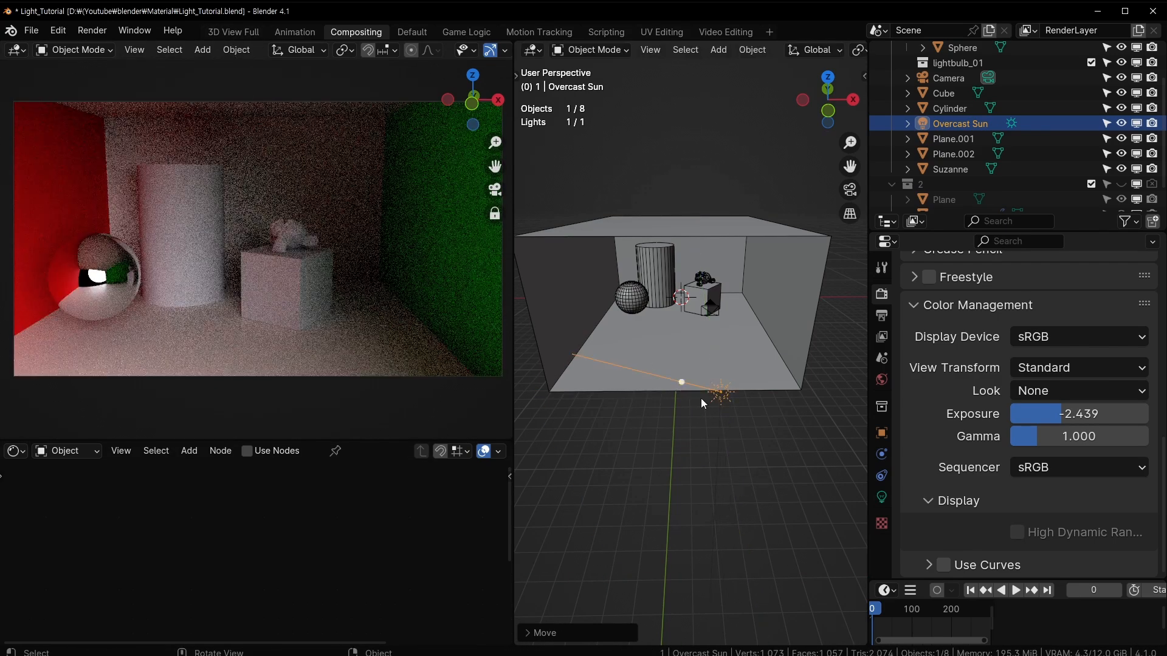
middle_click_drag(702, 399, 764, 415)
key("r")
key("x")
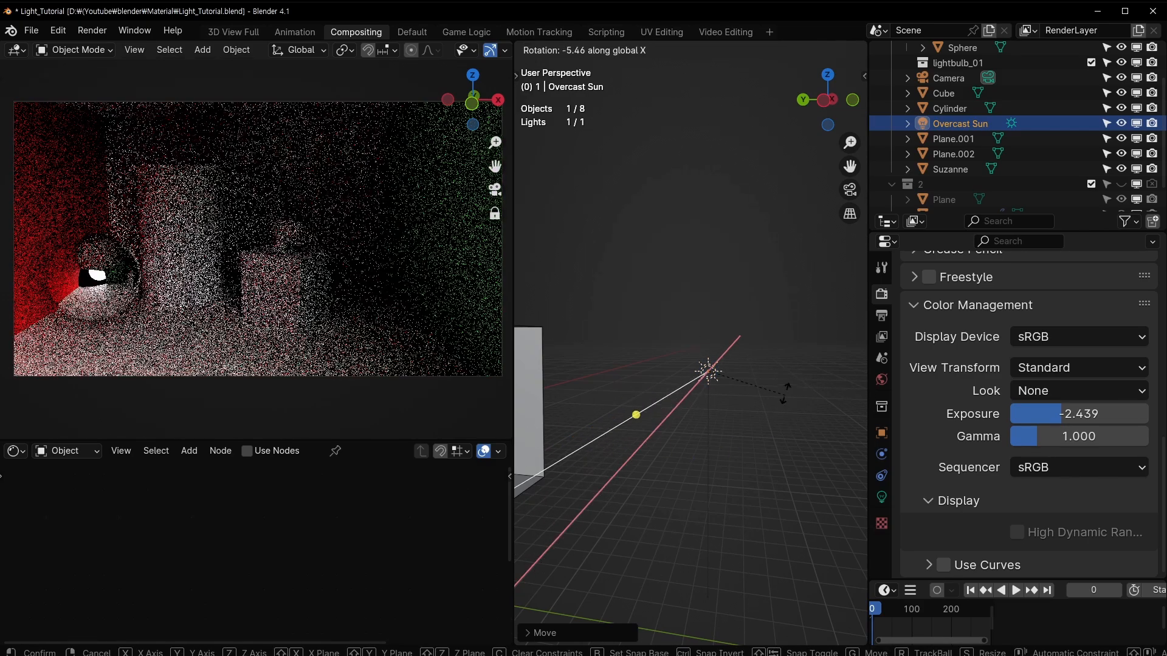
left_click(779, 405)
scroll(646, 413, "down", 4)
middle_click_drag(647, 413, 694, 393)
scroll(702, 388, "up", 1)
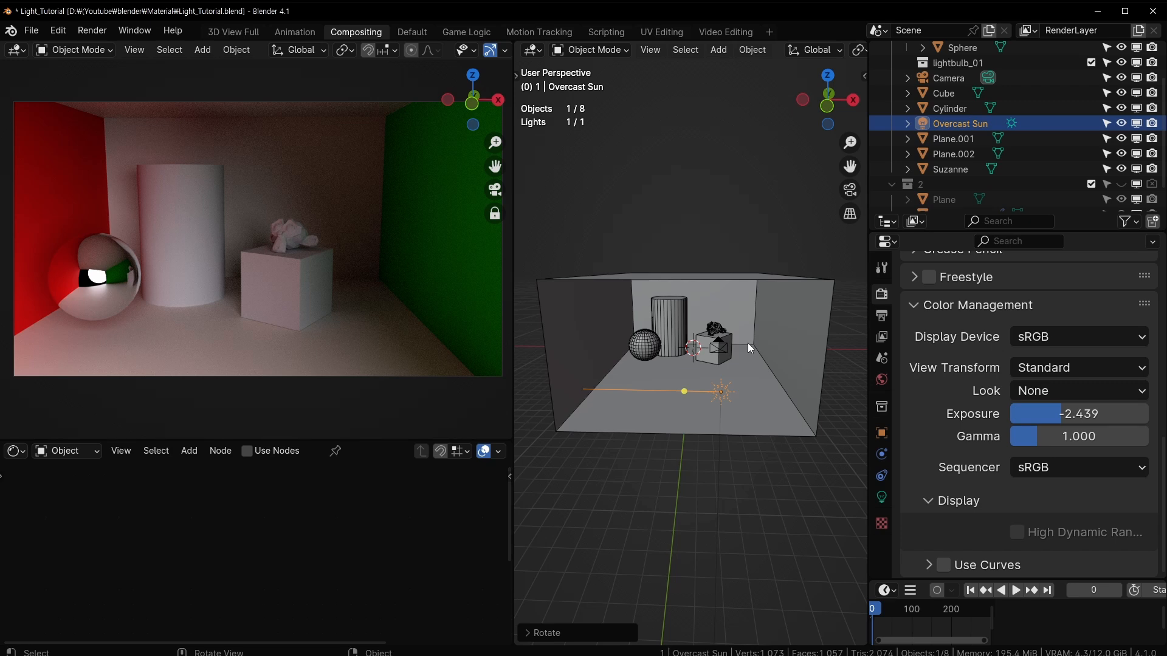
scroll(750, 348, "up", 1)
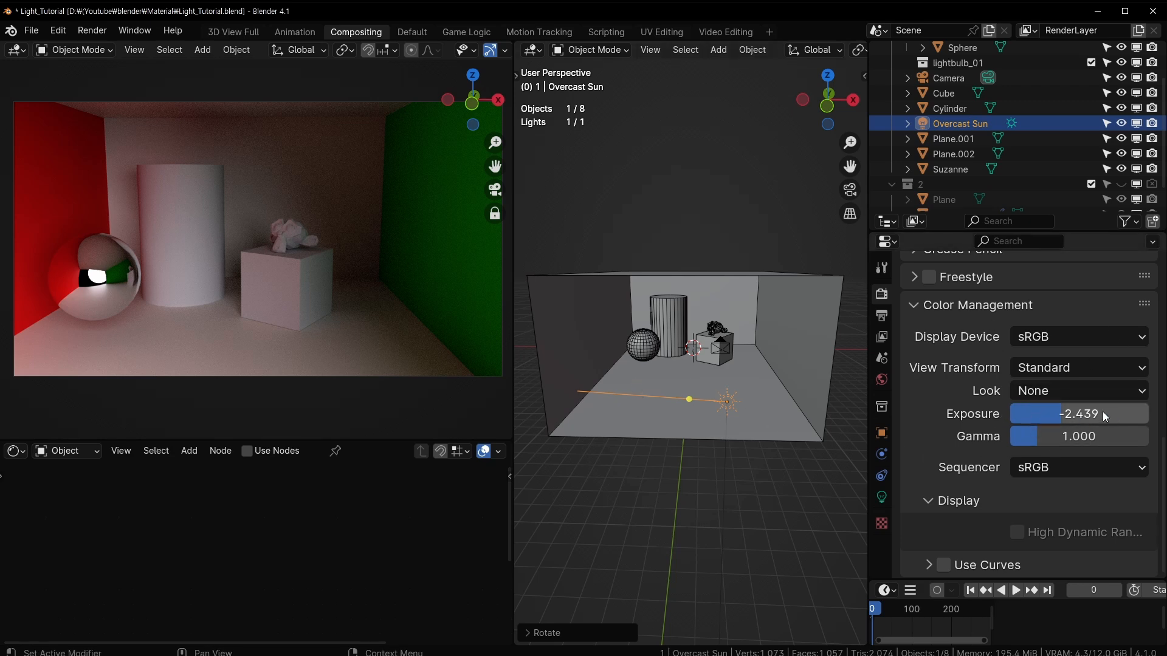
left_click_drag(1102, 414, 1052, 438)
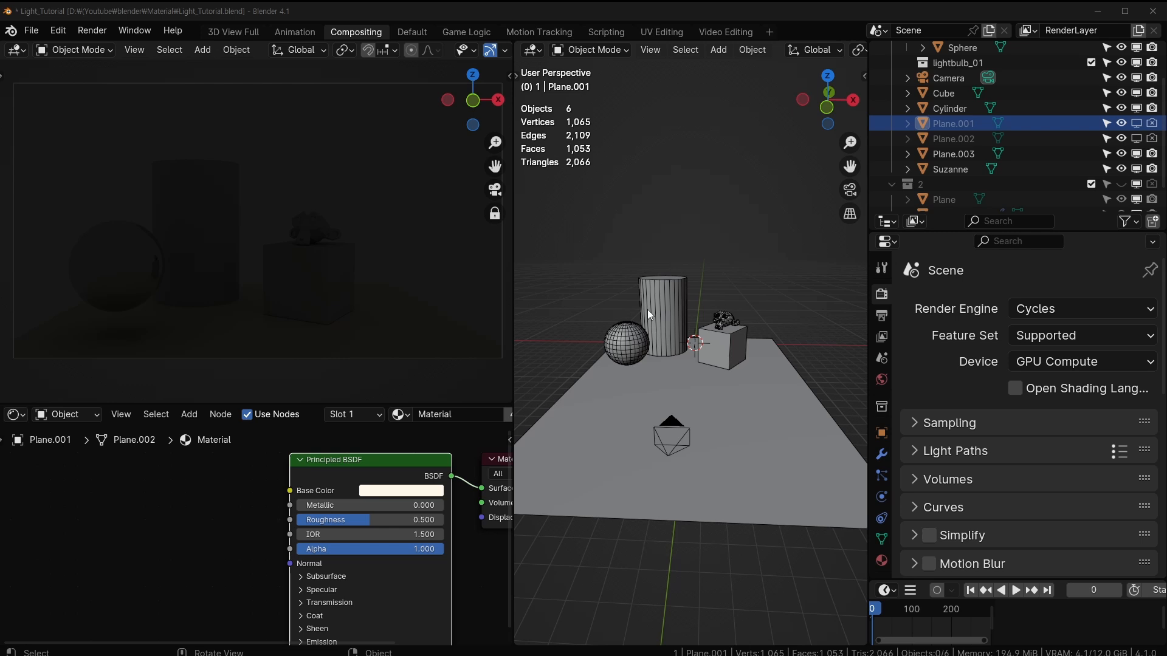
mouse_move(639, 320)
middle_mouse_down()
mouse_move(596, 330)
mouse_move(624, 331)
middle_mouse_up()
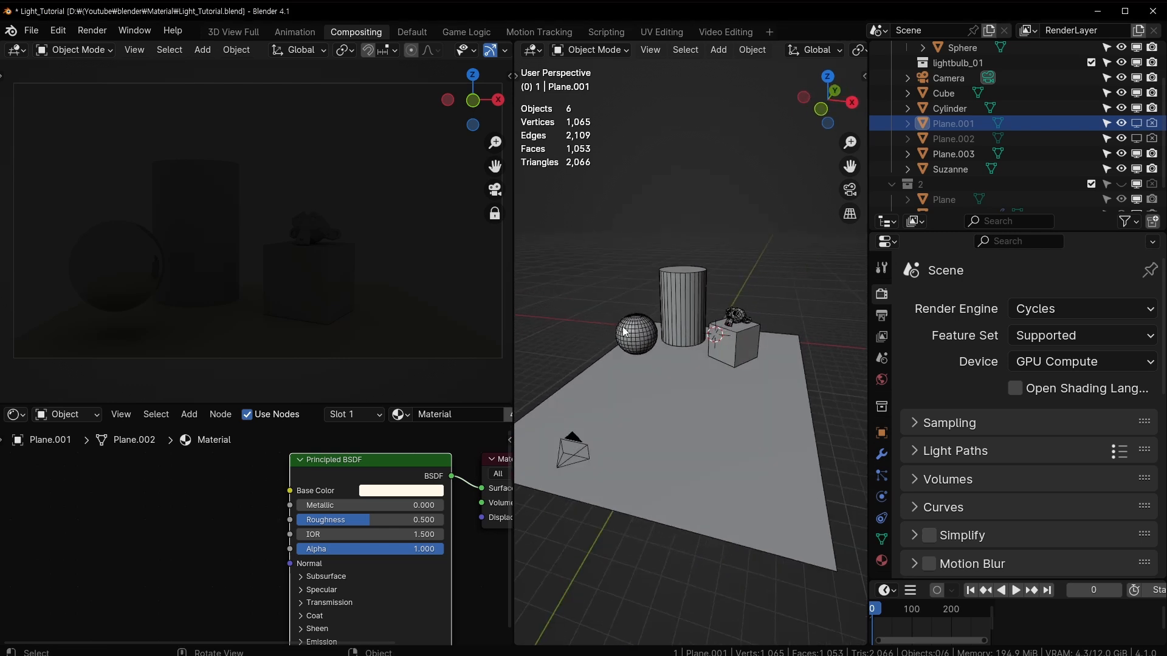
scroll(711, 365, "up", 1)
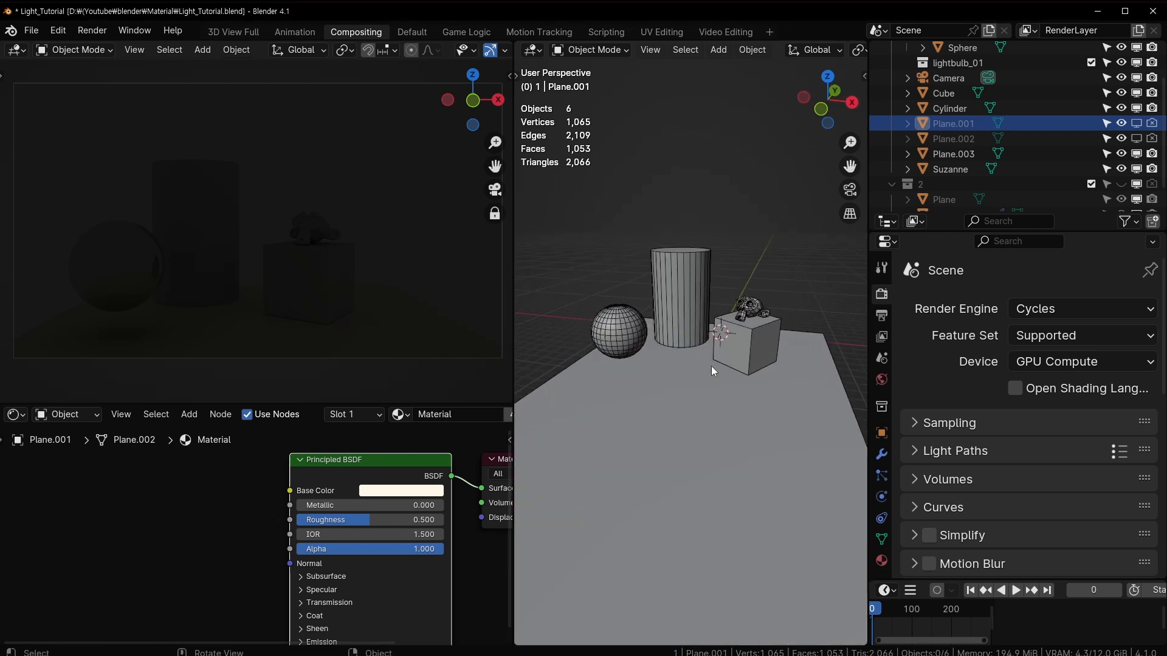
scroll(711, 365, "down", 1)
middle_click_drag(711, 365, 680, 388)
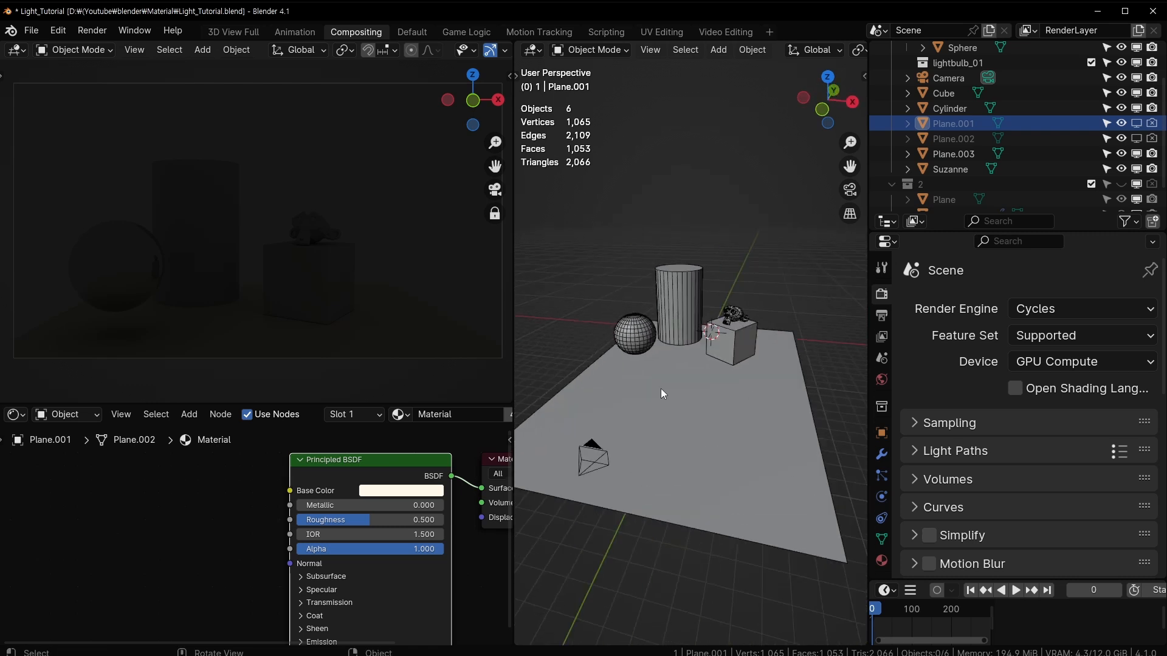
left_click_drag(377, 458, 378, 454)
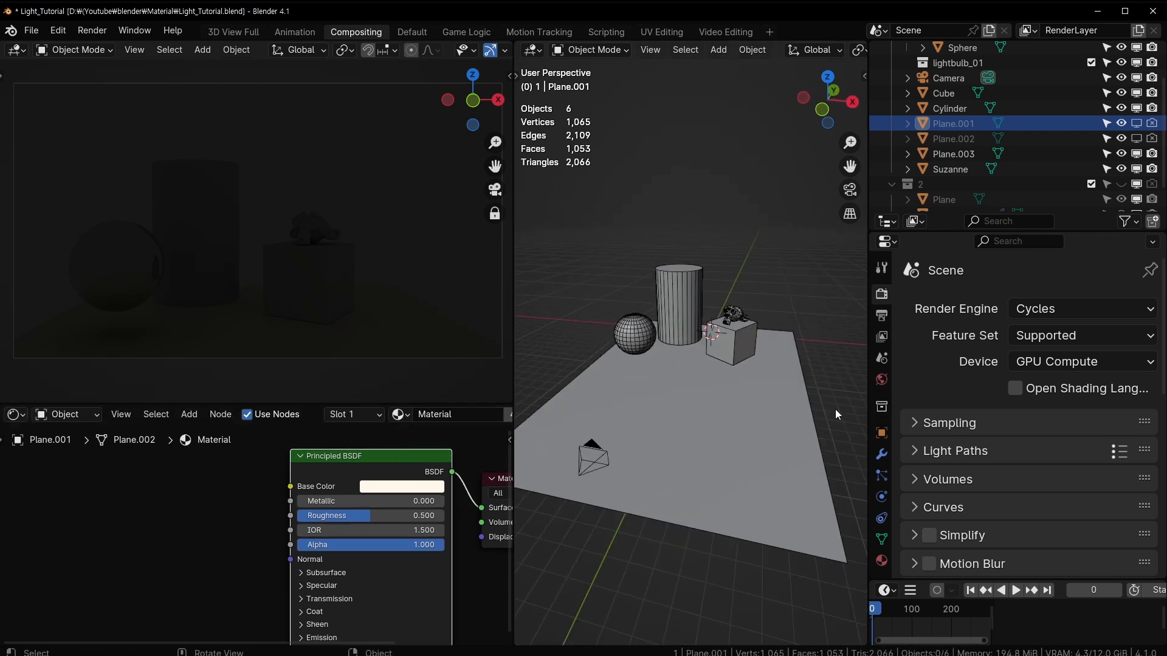
Try a World background strength of 0.910 and set it to 0.1 for dim ambient light
left_click(881, 381)
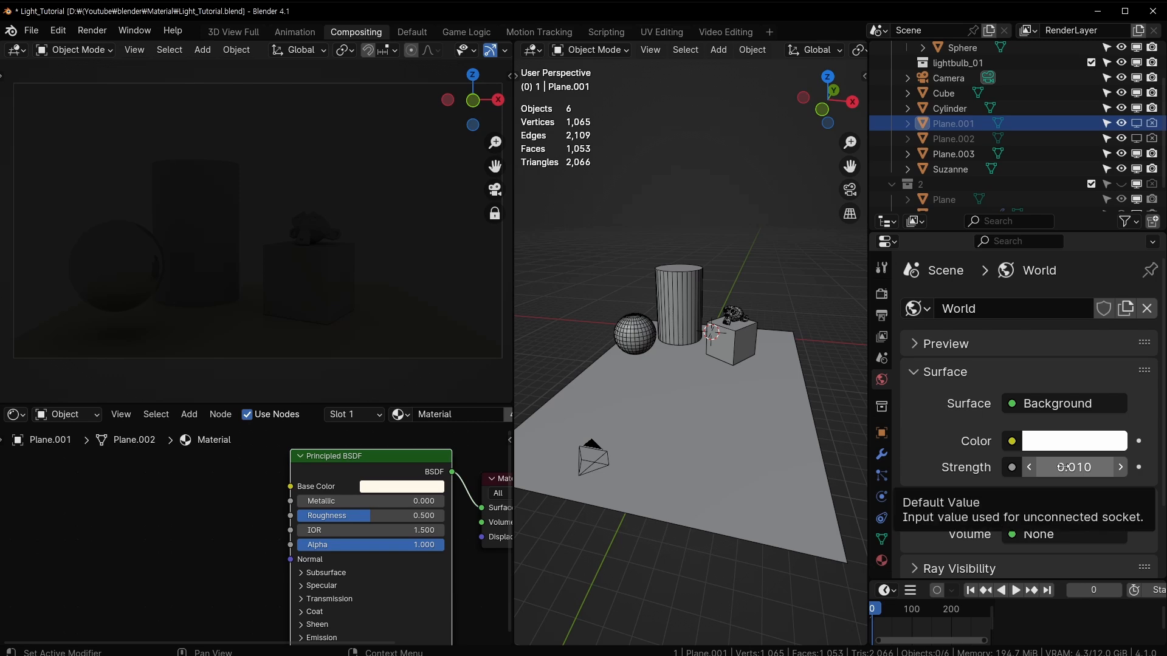
mouse_move(1053, 459)
left_mouse_down()
mouse_move(1121, 459)
mouse_move(1033, 458)
mouse_move(1051, 467)
left_mouse_up()
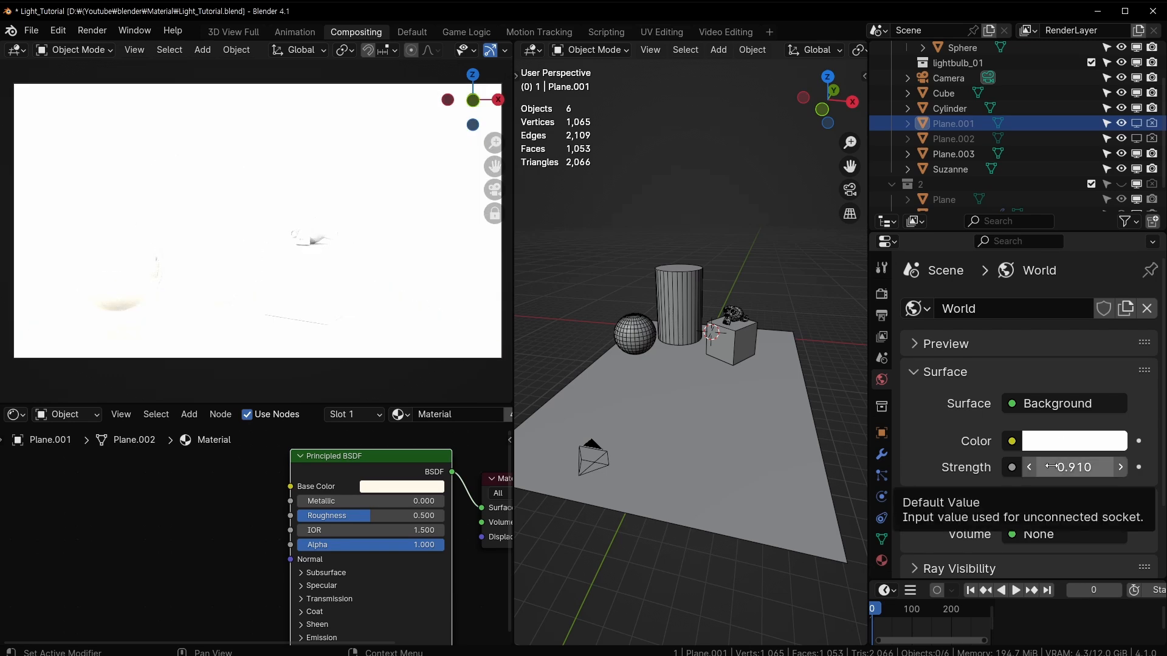
left_click(1051, 467)
type("0.1")
key("Return")
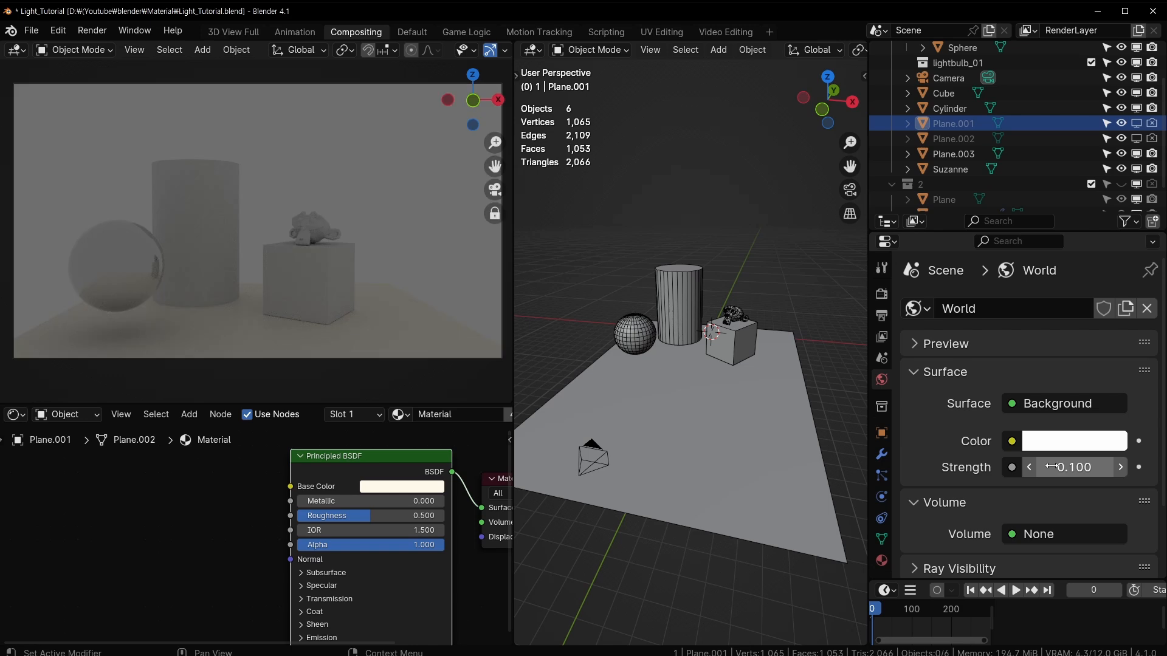
Examine the sphere, cylinder, cube and monkey head on the floor plane from several angles and distances
middle_click_drag(738, 338, 712, 355)
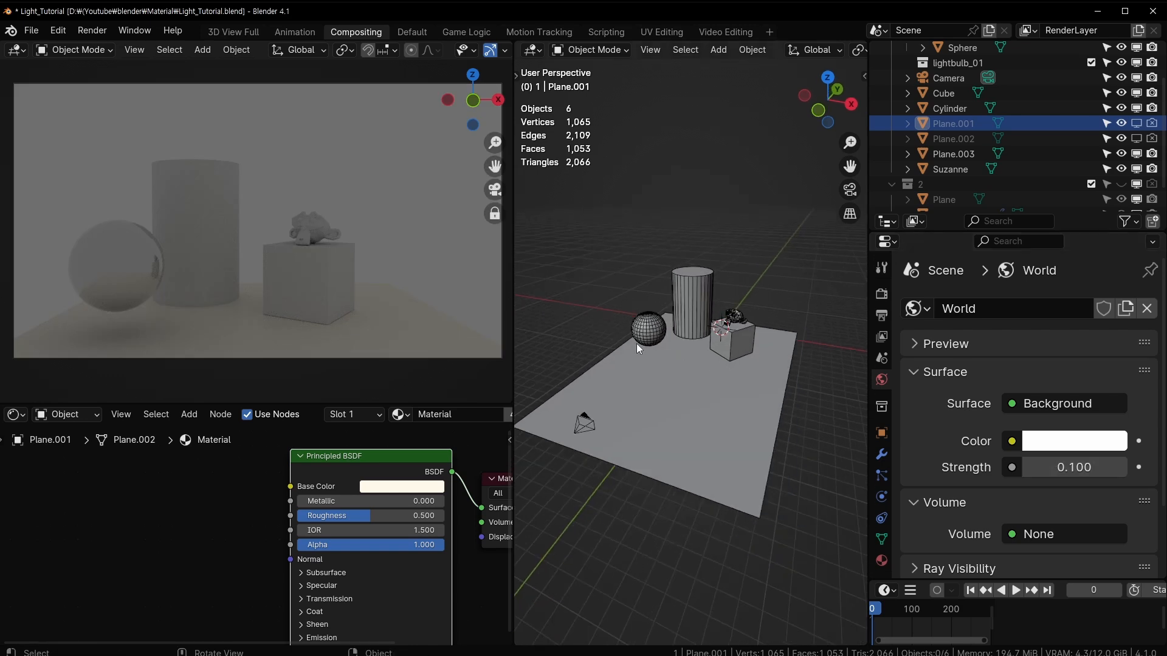
middle_click_drag(638, 366, 676, 363)
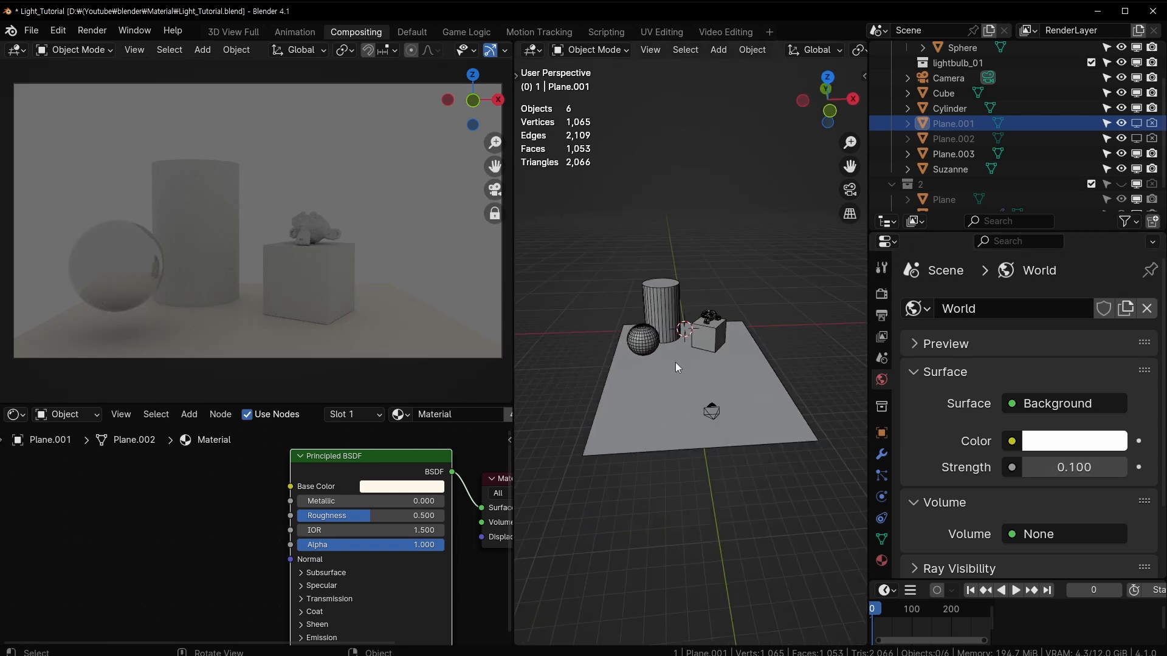
scroll(677, 363, "up", 4)
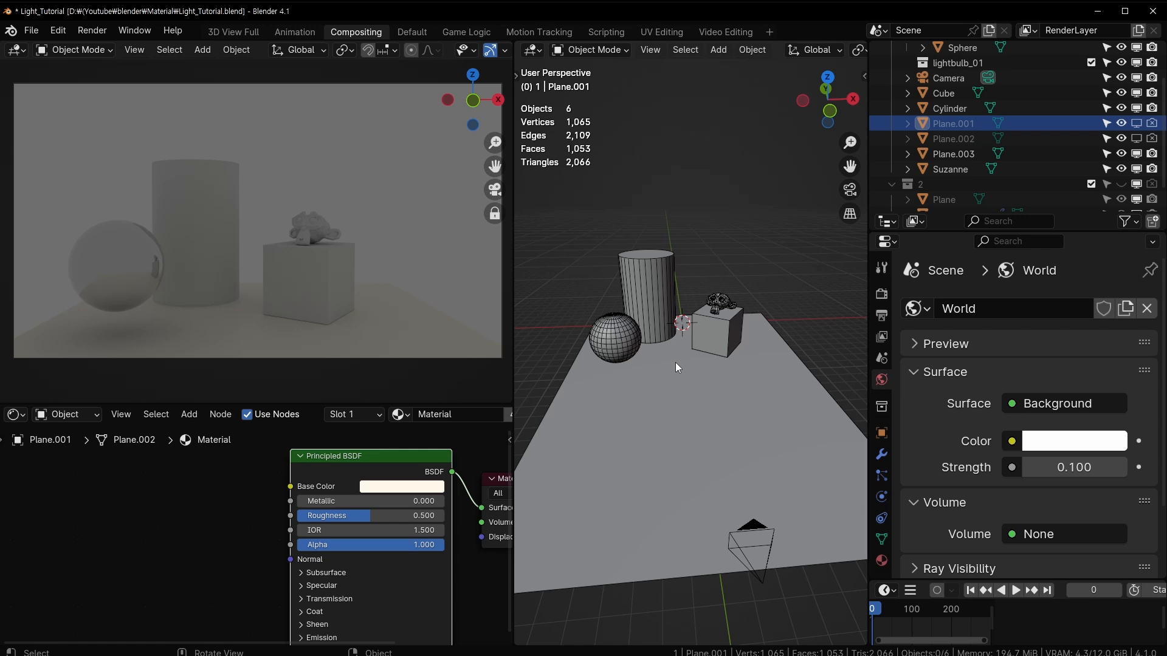
scroll(731, 247, "down", 3)
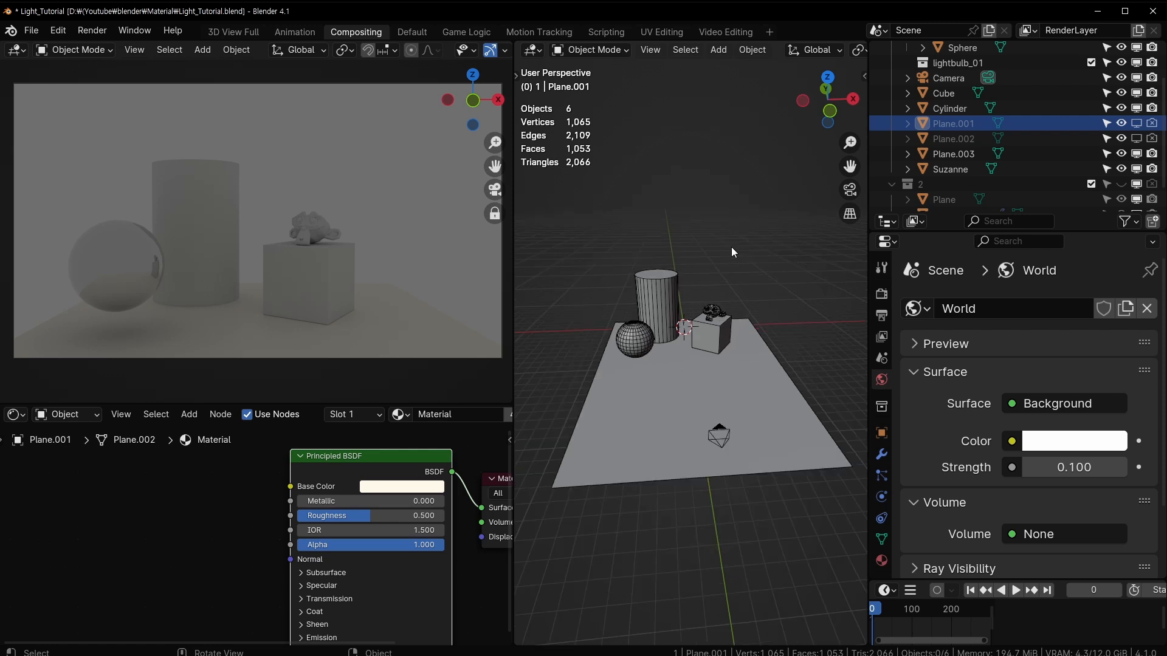
scroll(728, 246, "up", 4)
middle_click_drag(719, 282, 693, 305)
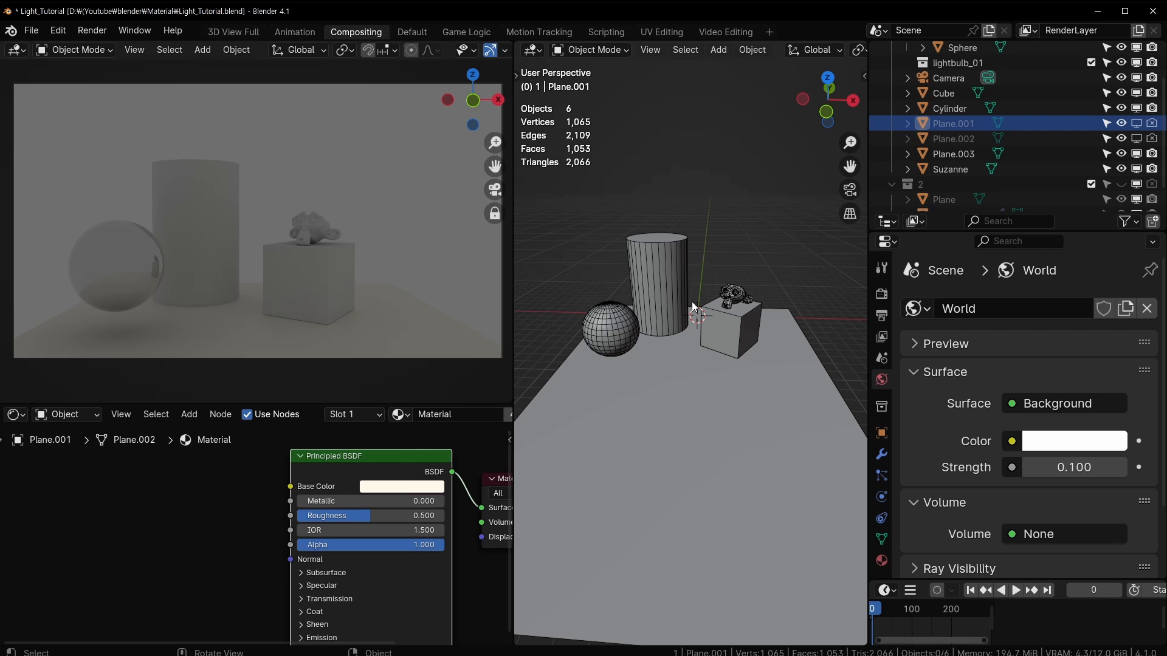
scroll(691, 301, "up", 1)
middle_click_drag(647, 169, 728, 93)
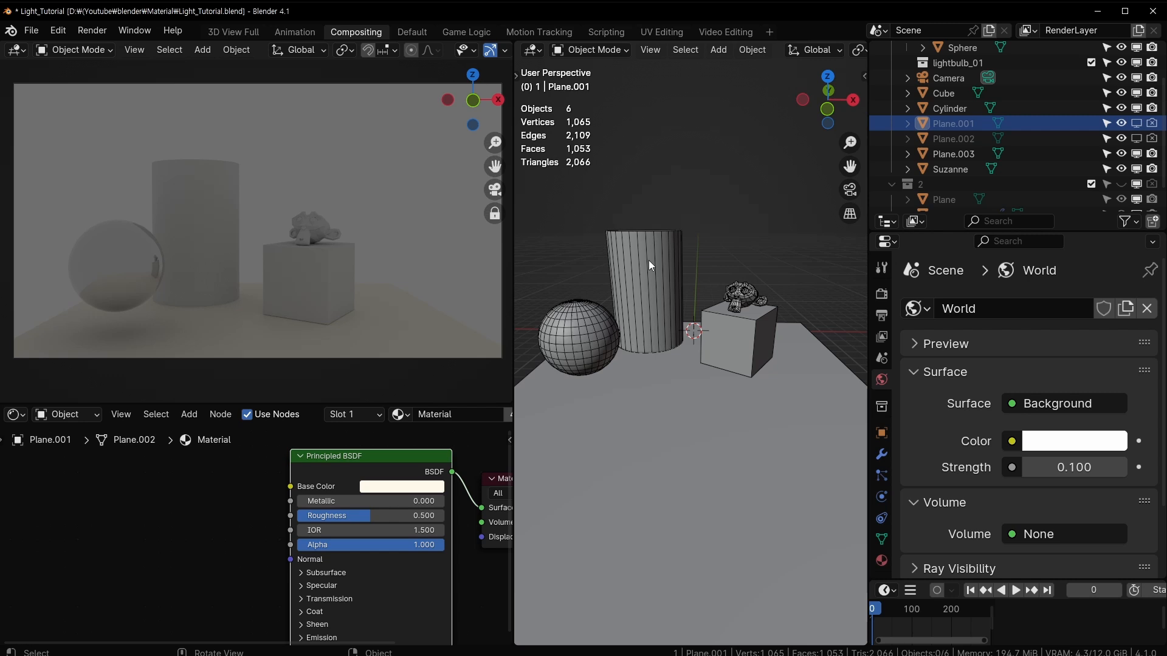
middle_click_drag(647, 260, 534, 333)
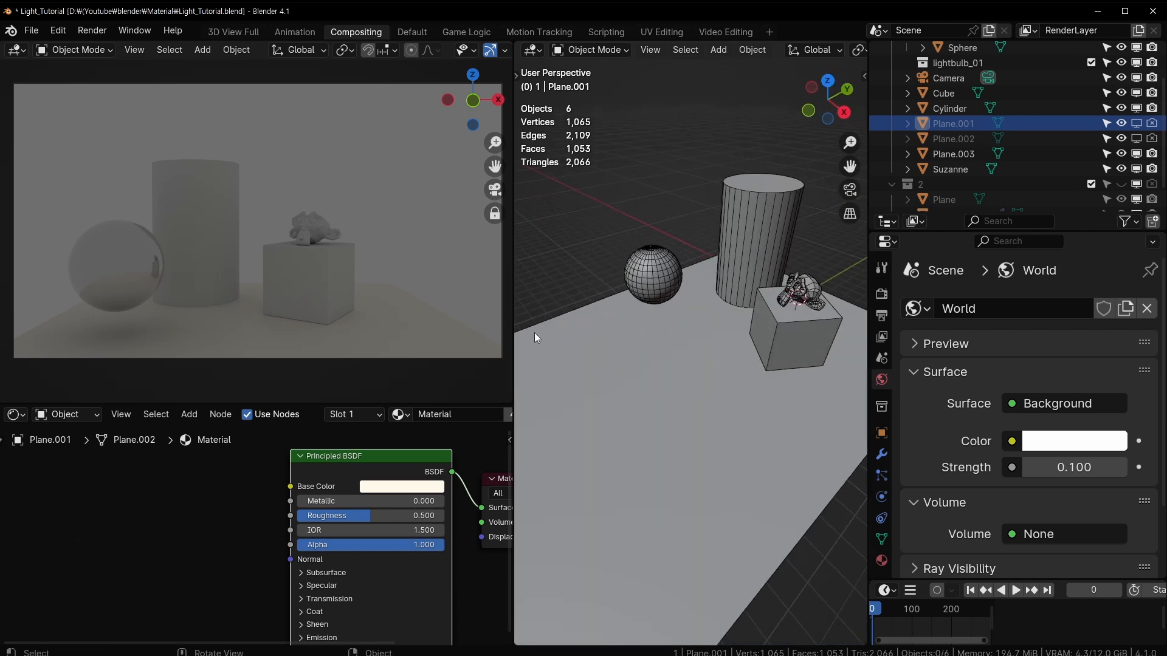
middle_click_drag(651, 354, 706, 335)
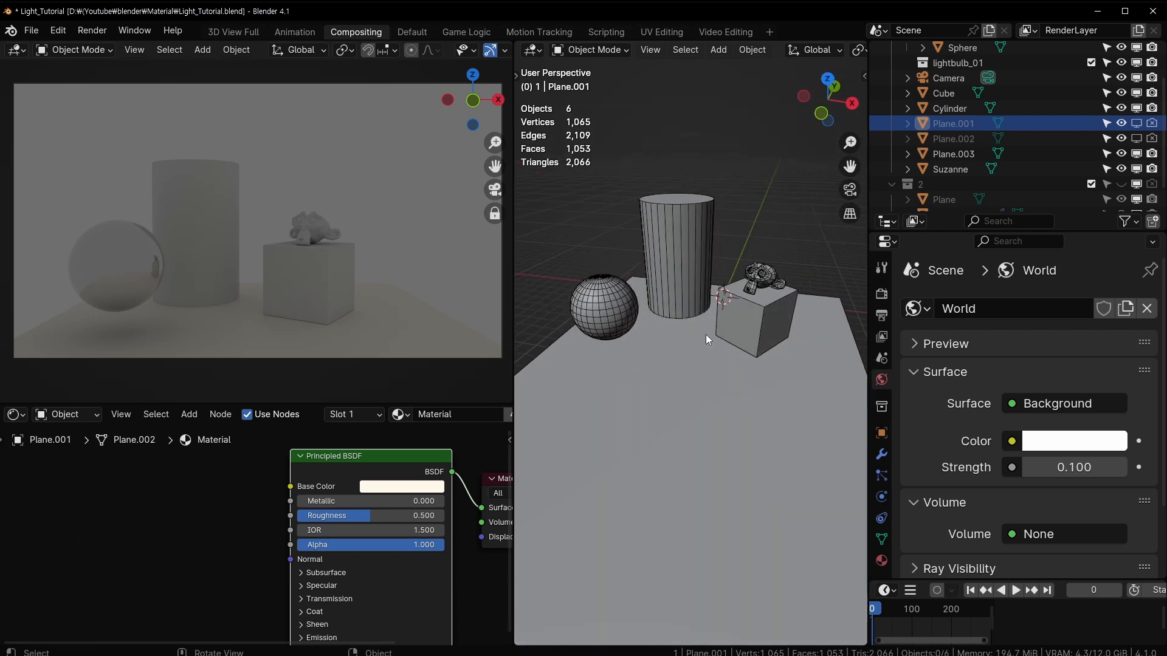
middle_click_drag(676, 196, 670, 279)
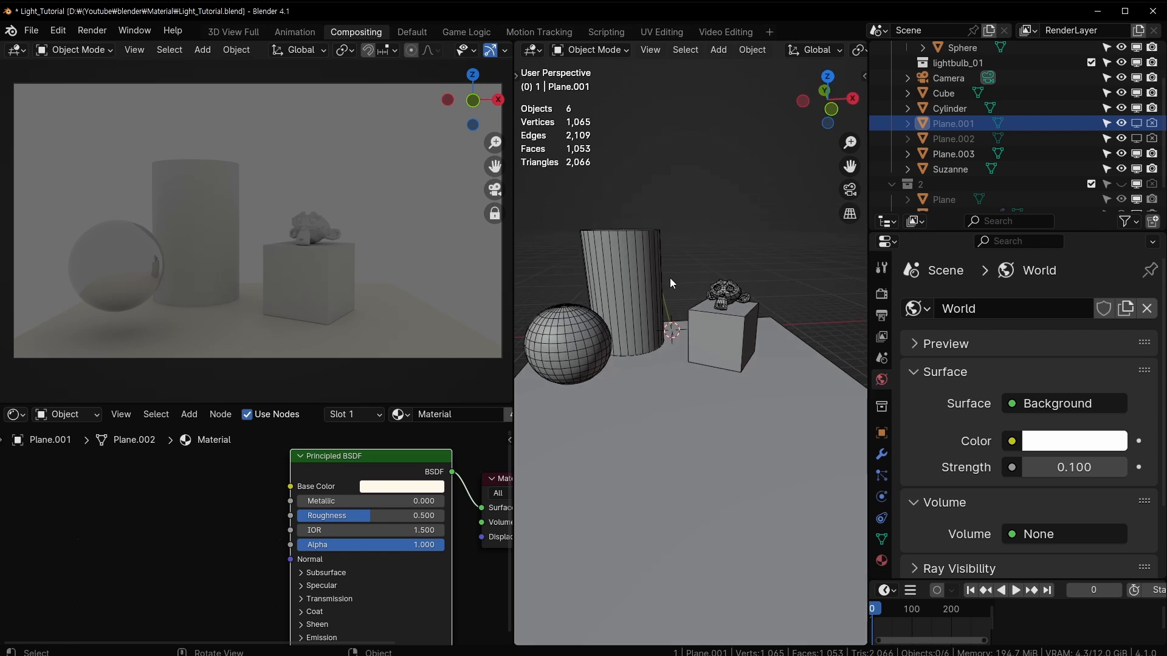
mouse_move(749, 137)
middle_mouse_down()
mouse_move(765, 148)
mouse_move(749, 131)
middle_mouse_up()
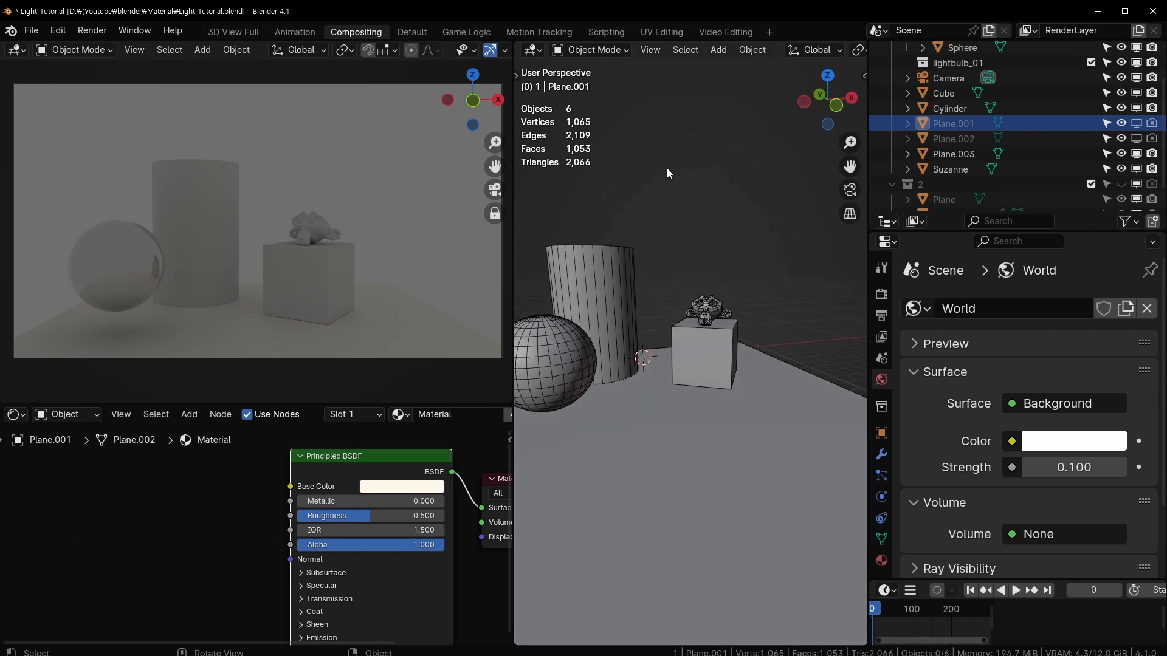
middle_click_drag(705, 249, 667, 295)
scroll(668, 294, "down", 2)
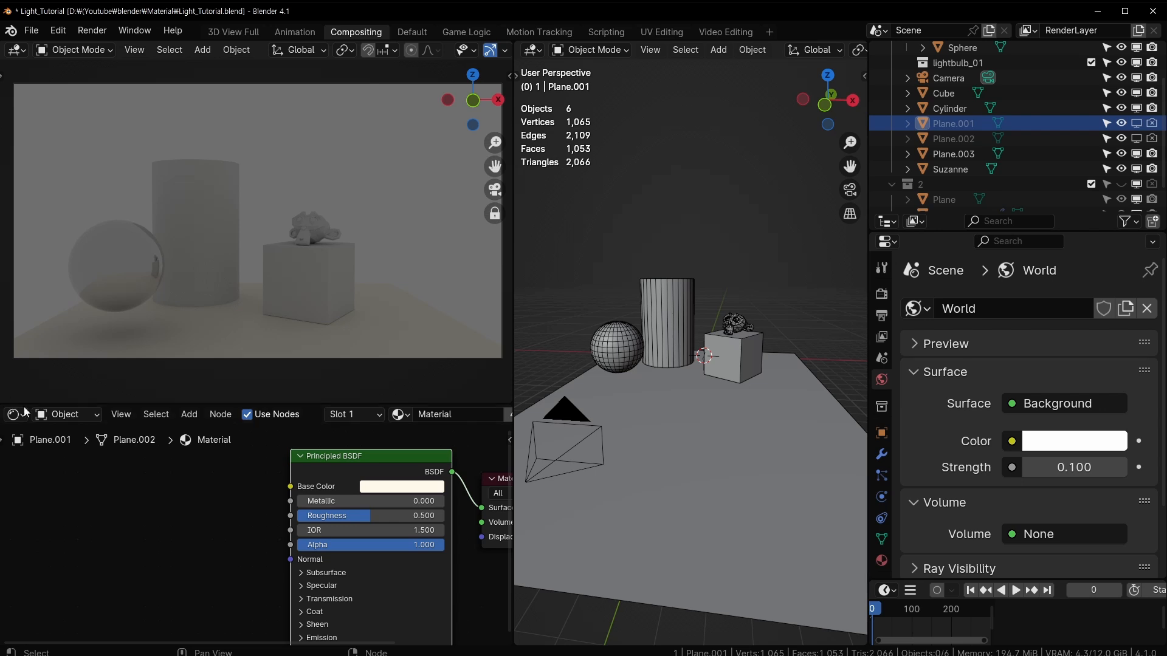
Switch the shader editor from the object material to the World nodes and make room beside the Background node
left_click(54, 419)
left_click(68, 469)
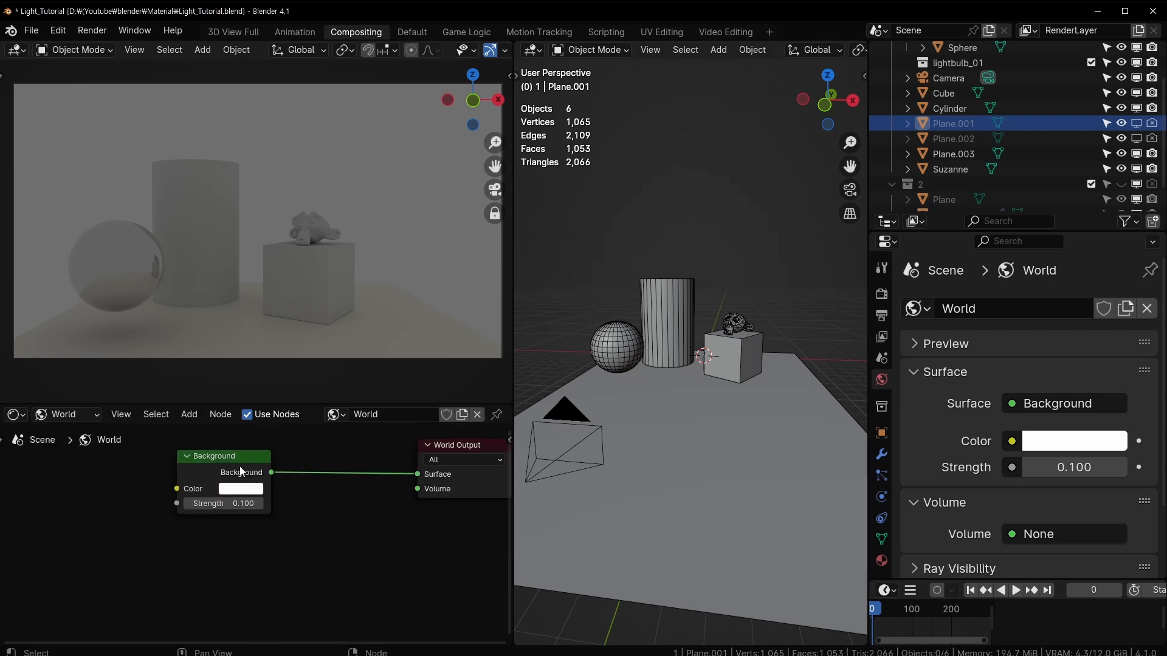
left_click_drag(219, 487, 222, 477)
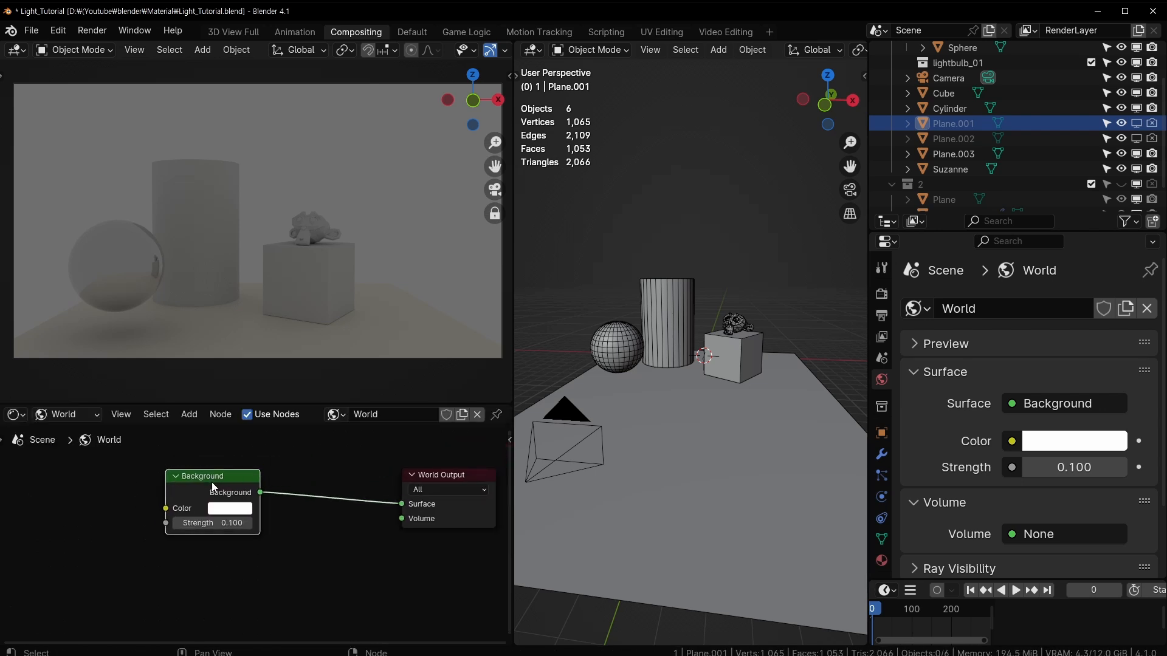
middle_click_drag(144, 503, 216, 500)
middle_click_drag(148, 513, 281, 528)
Add an Environment Texture node to the World shader and connect its Color output to the Background node's Color
left_click(152, 468)
key("shift+a")
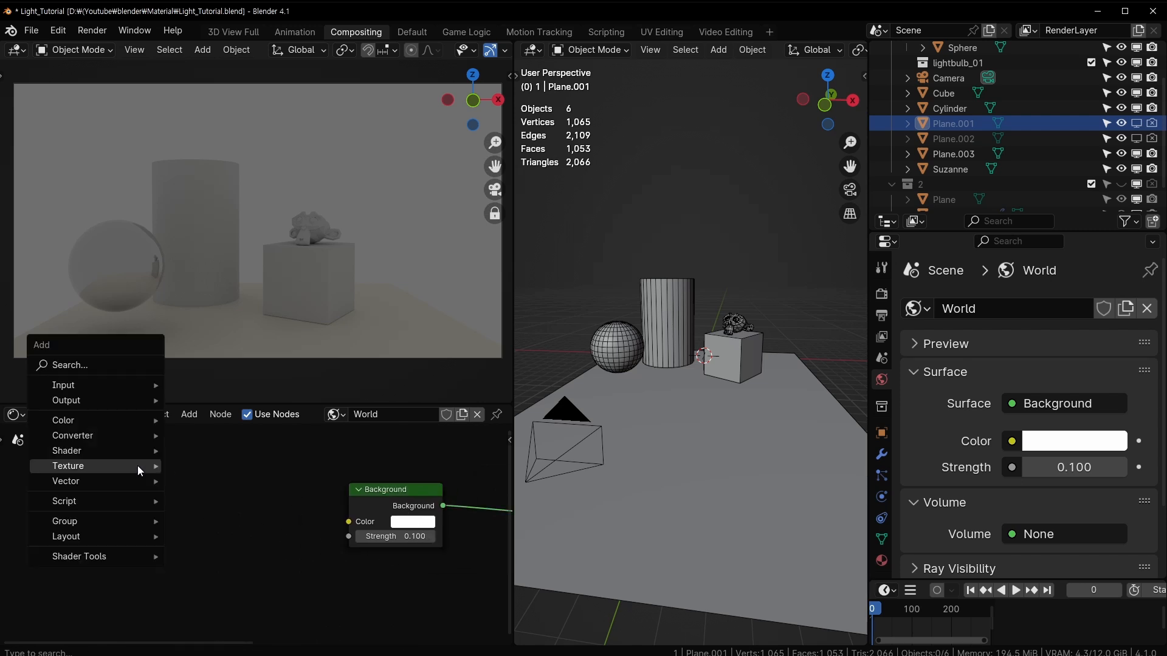
mouse_move(137, 465)
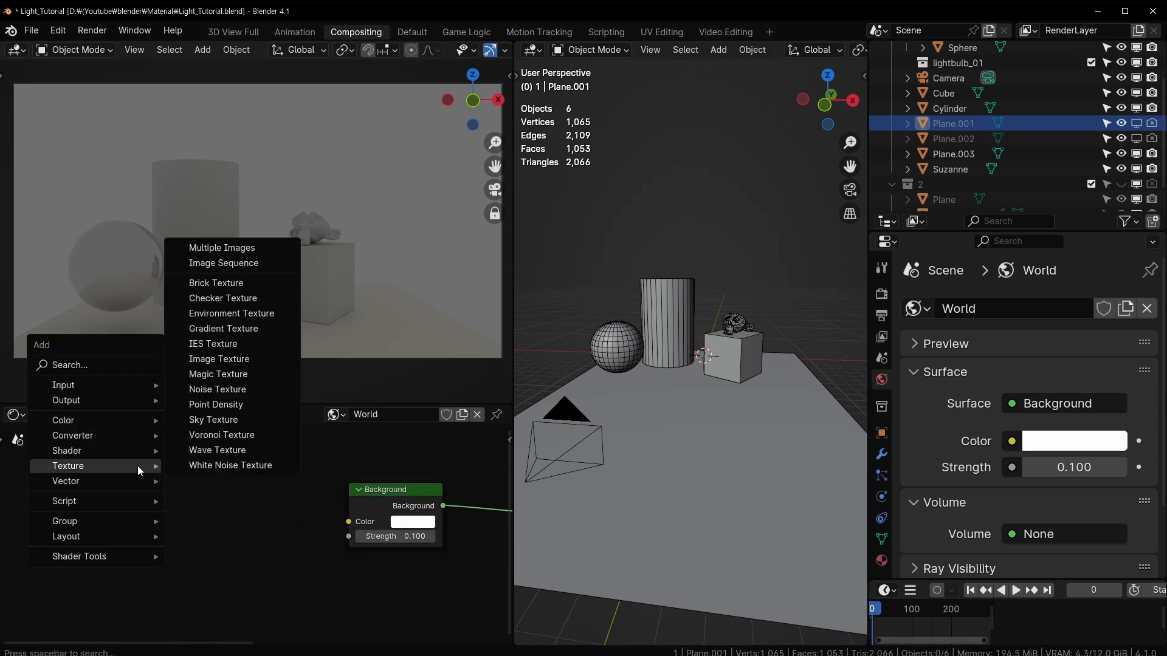
left_click(268, 313)
left_click(100, 484)
middle_click_drag(99, 484, 72, 459)
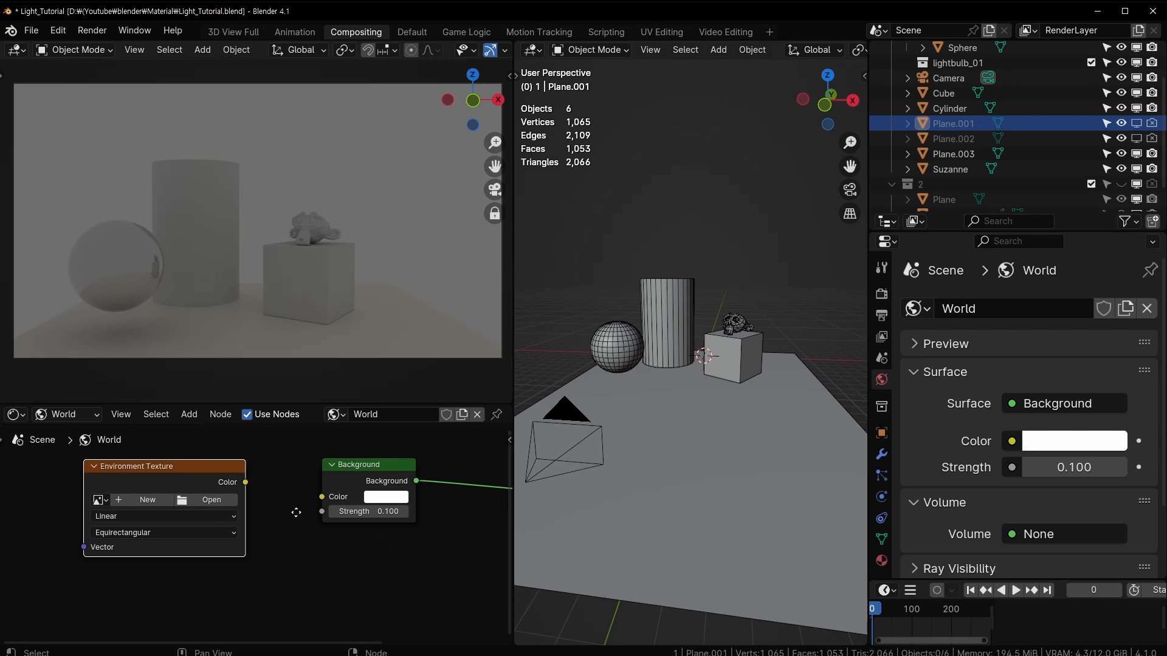
left_click_drag(244, 482, 326, 502)
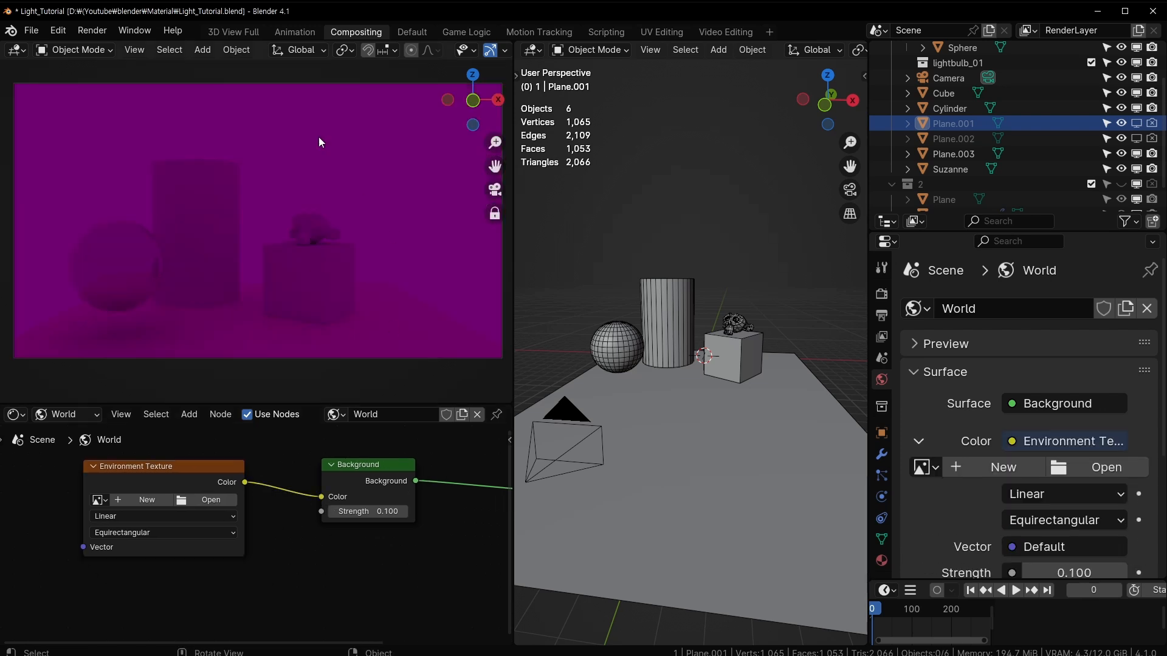
Open the image browser for the Environment Texture node, go to the bookmarked HDRI folder and enlarge the browser window
middle_click_drag(255, 591, 323, 571)
scroll(335, 547, "up", 4)
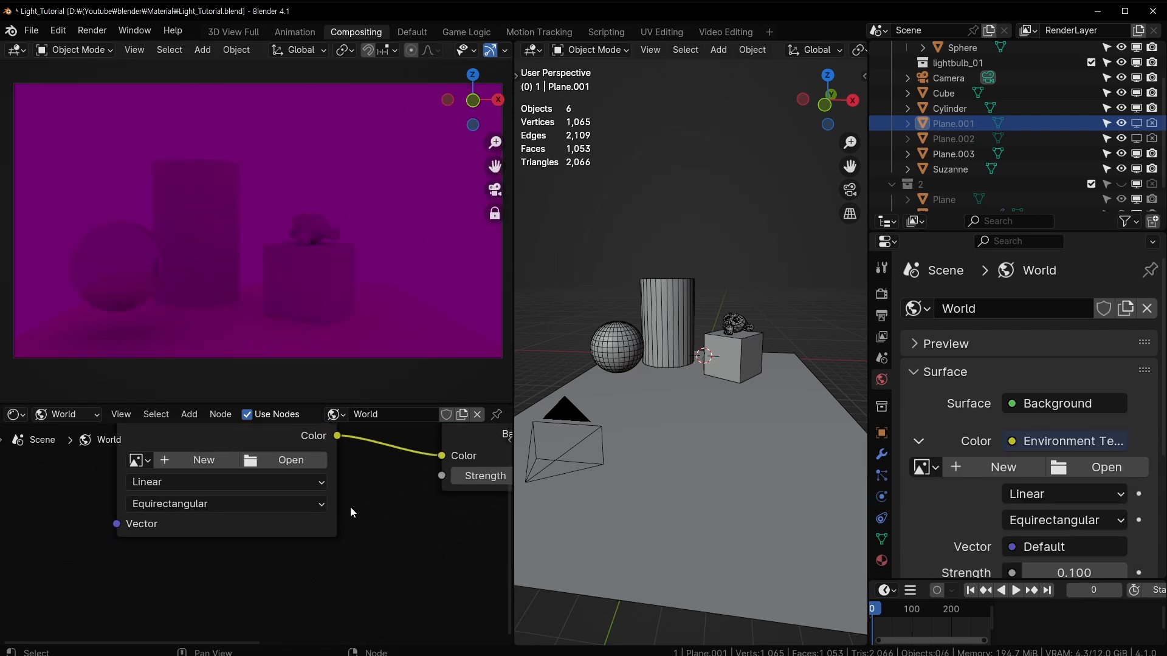
middle_click_drag(350, 506, 296, 527)
left_click(252, 490)
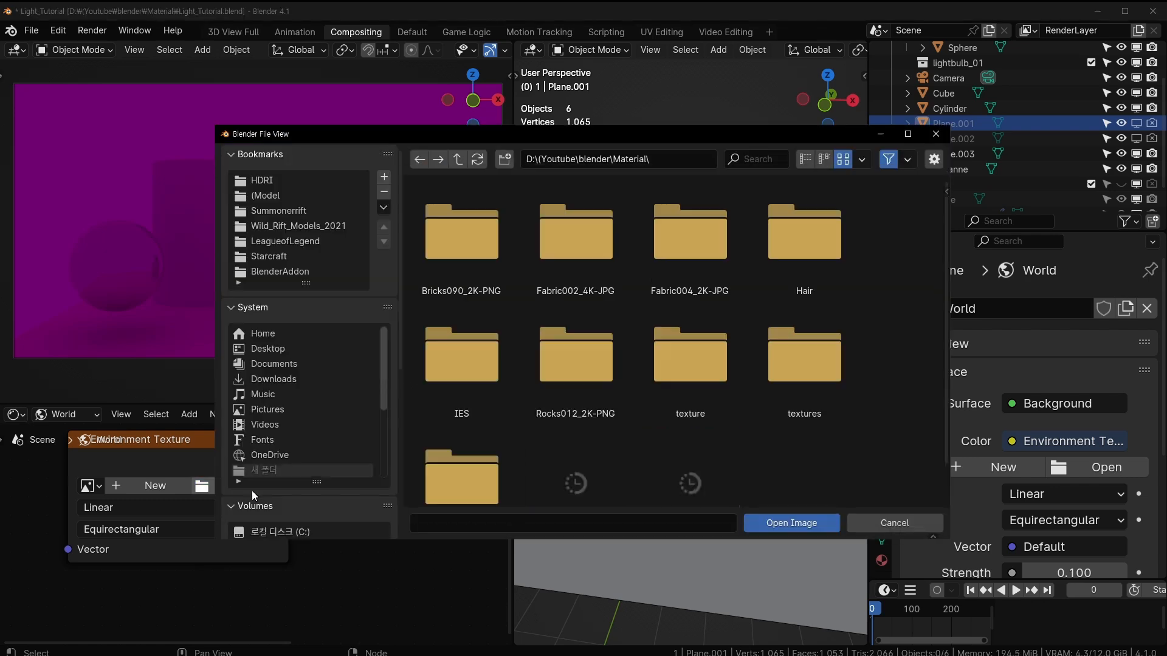
left_click(273, 180)
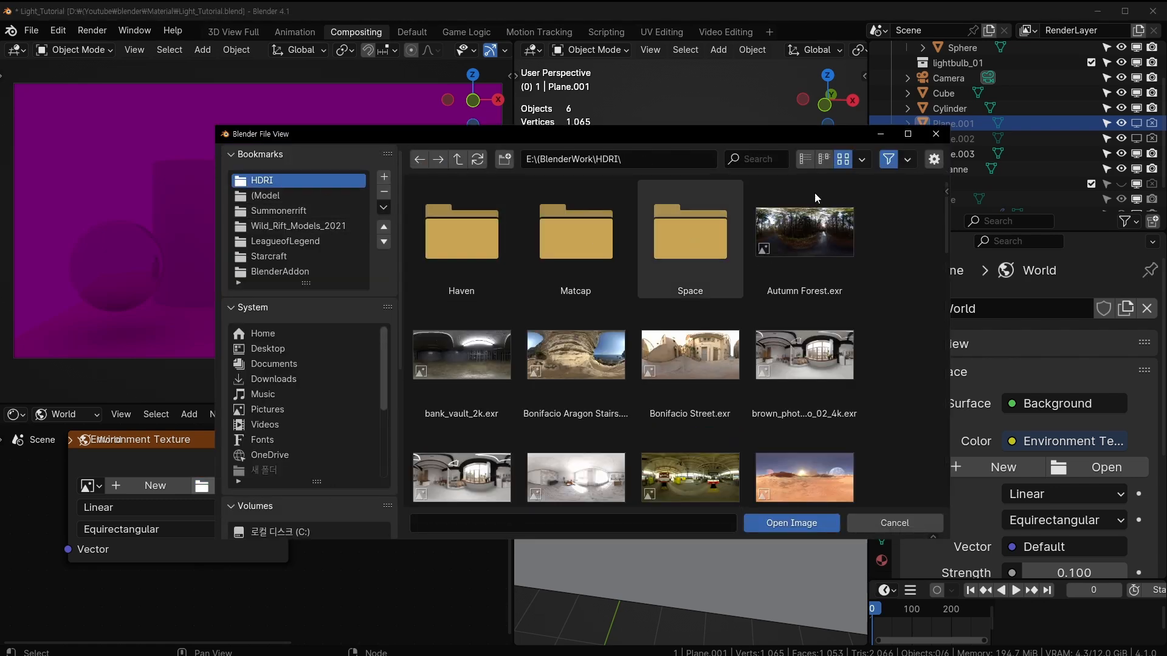
left_click_drag(839, 134, 824, 79)
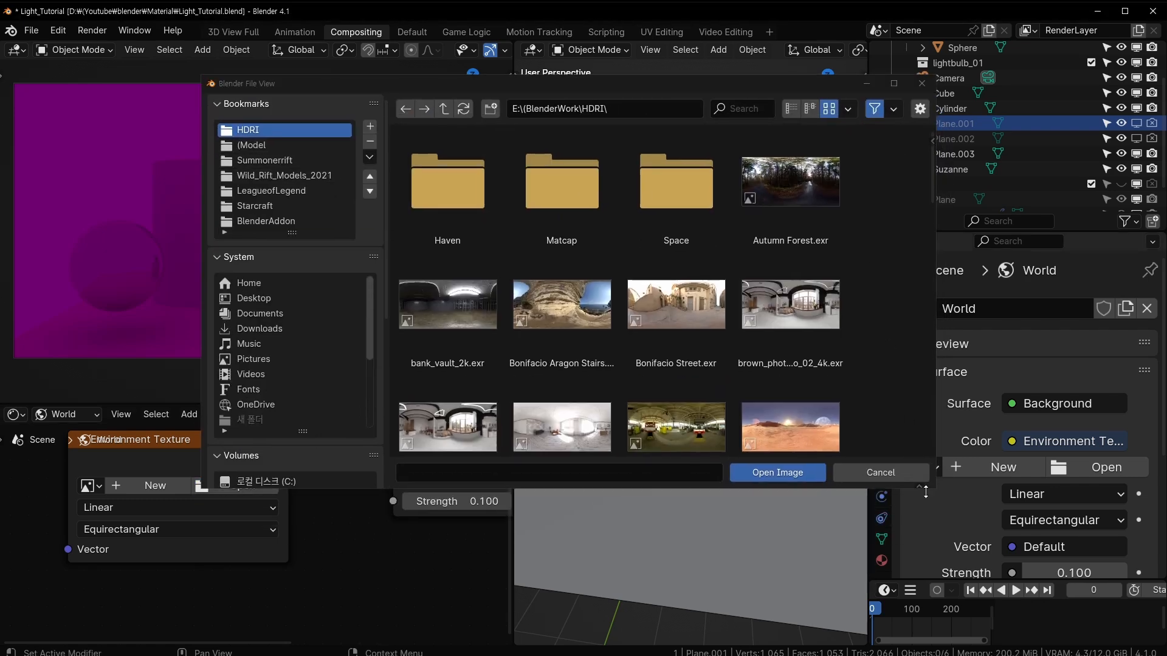
left_click_drag(934, 490, 955, 626)
left_click_drag(683, 83, 620, 29)
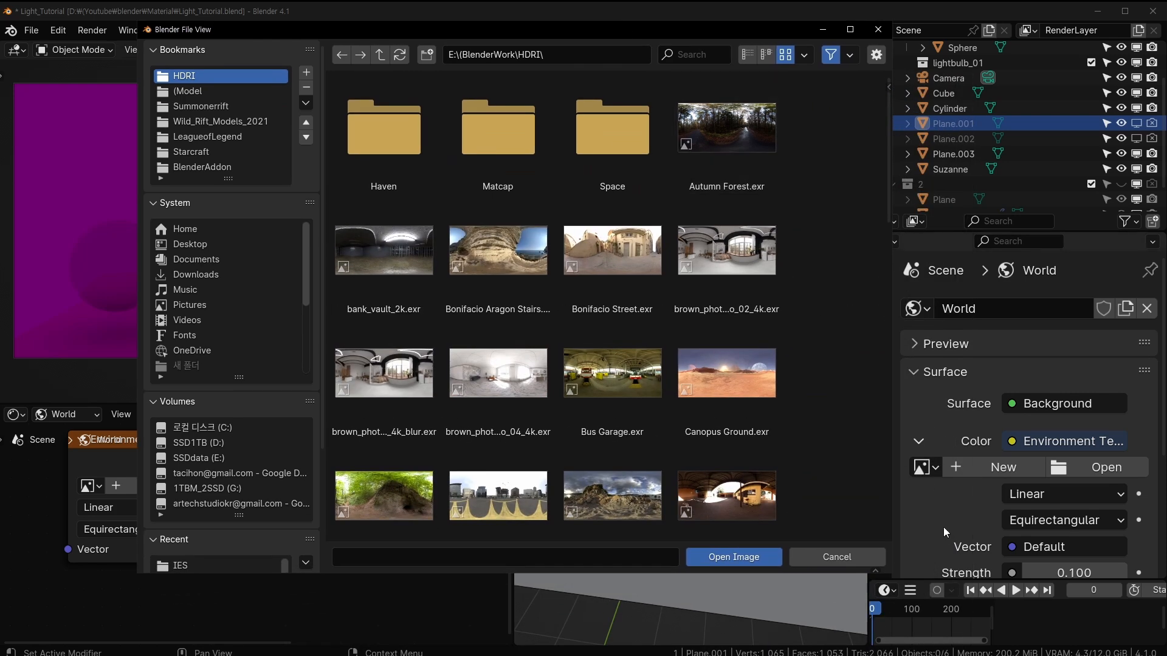
left_click_drag(898, 574, 933, 643)
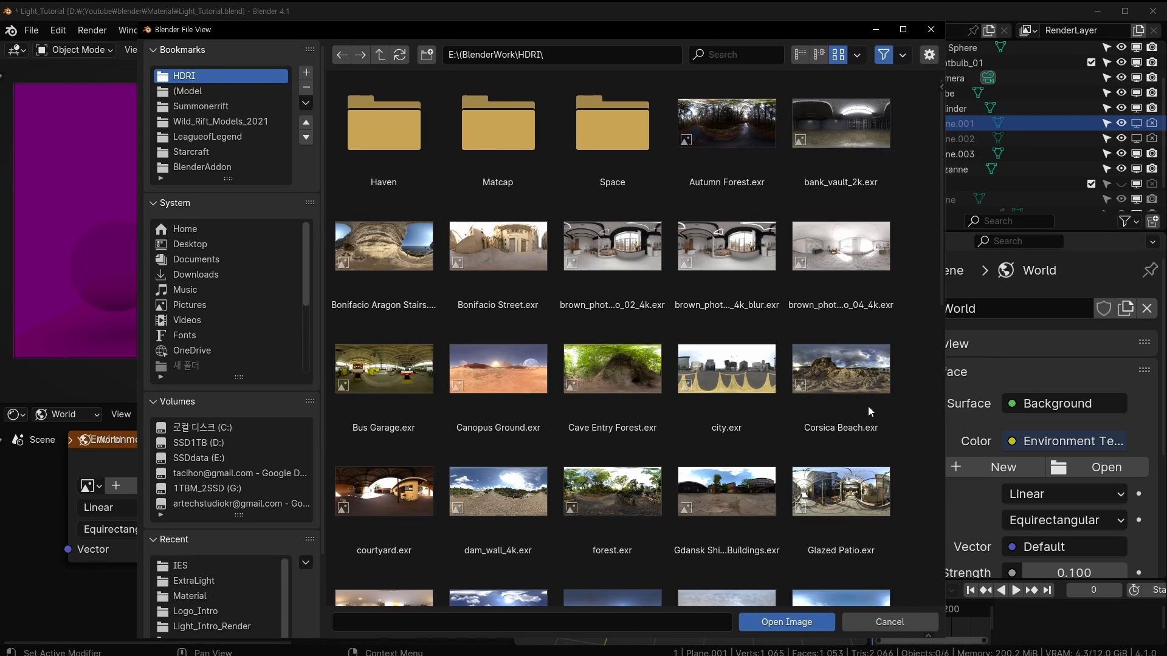
Look through the HDRI folder's thumbnails, briefly trying the list display before returning to thumbnails
scroll(861, 188, "down", 2)
scroll(858, 180, "up", 2)
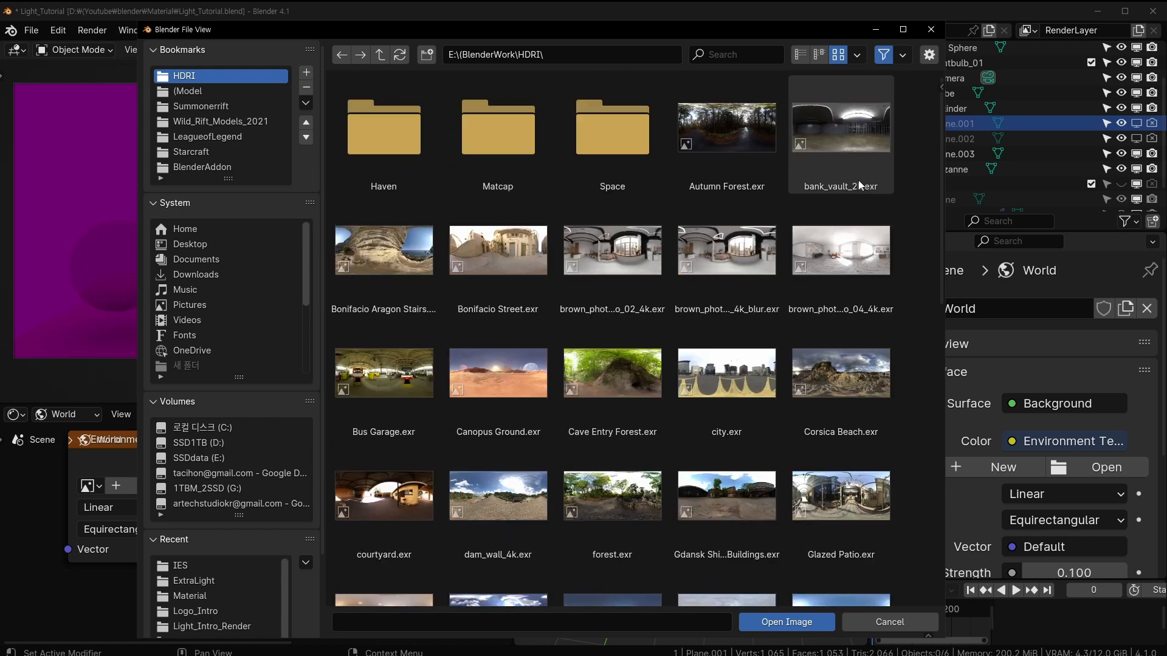
scroll(783, 228, "down", 1)
scroll(783, 228, "up", 1)
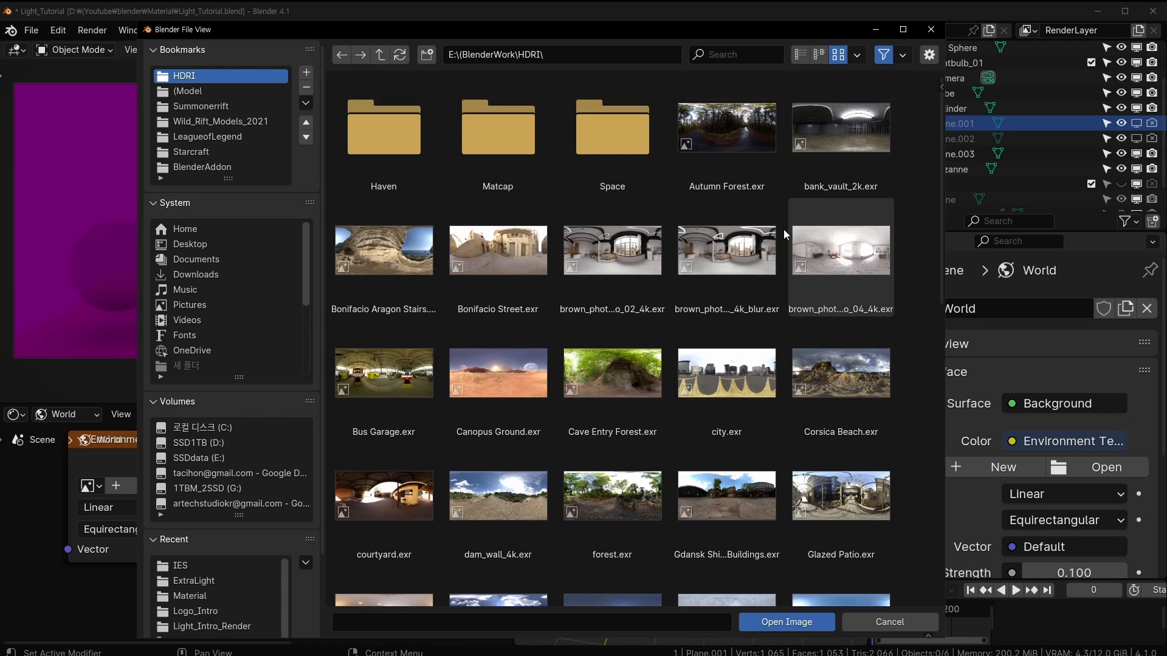
scroll(855, 162, "down", 3)
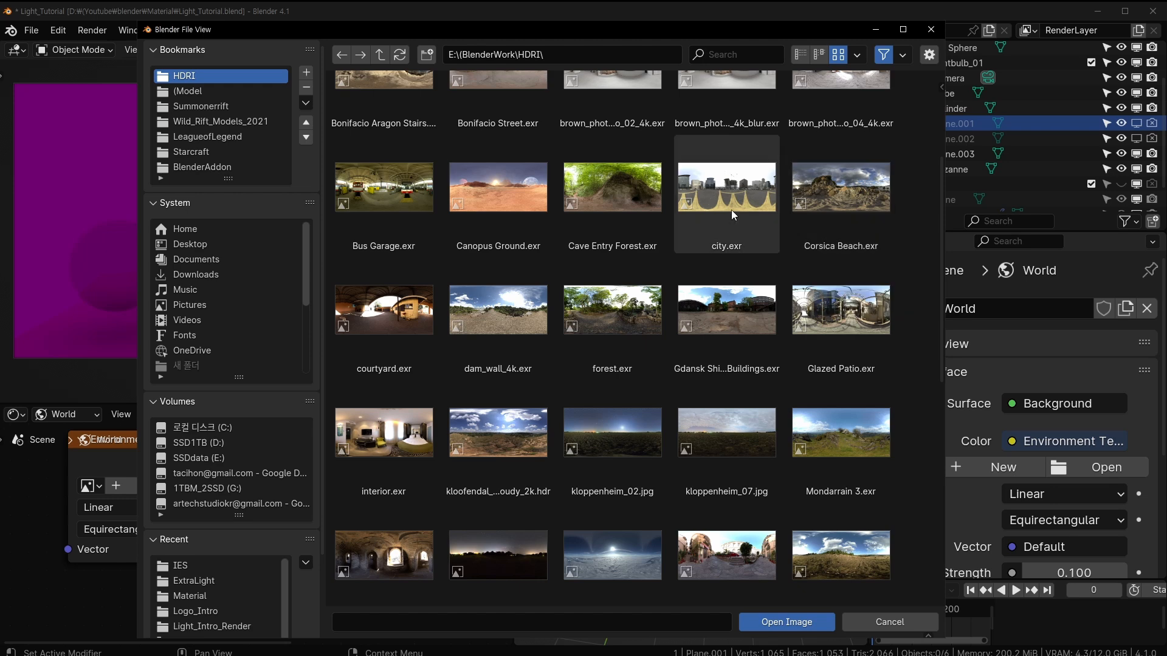
scroll(684, 253, "up", 2)
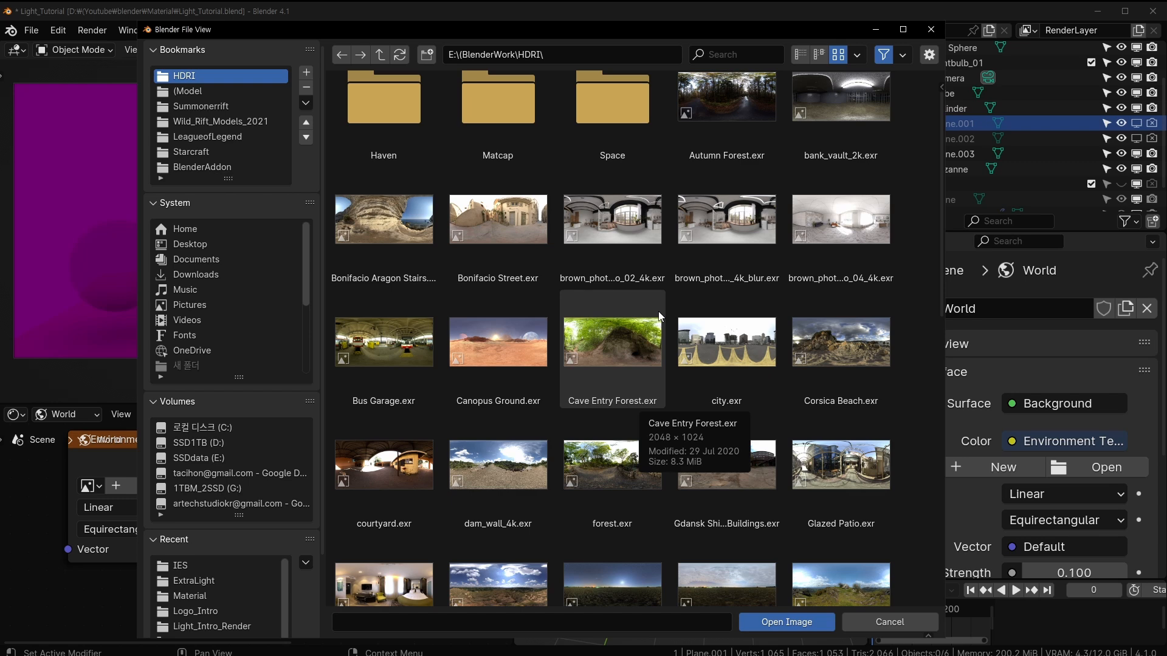
left_click(826, 128)
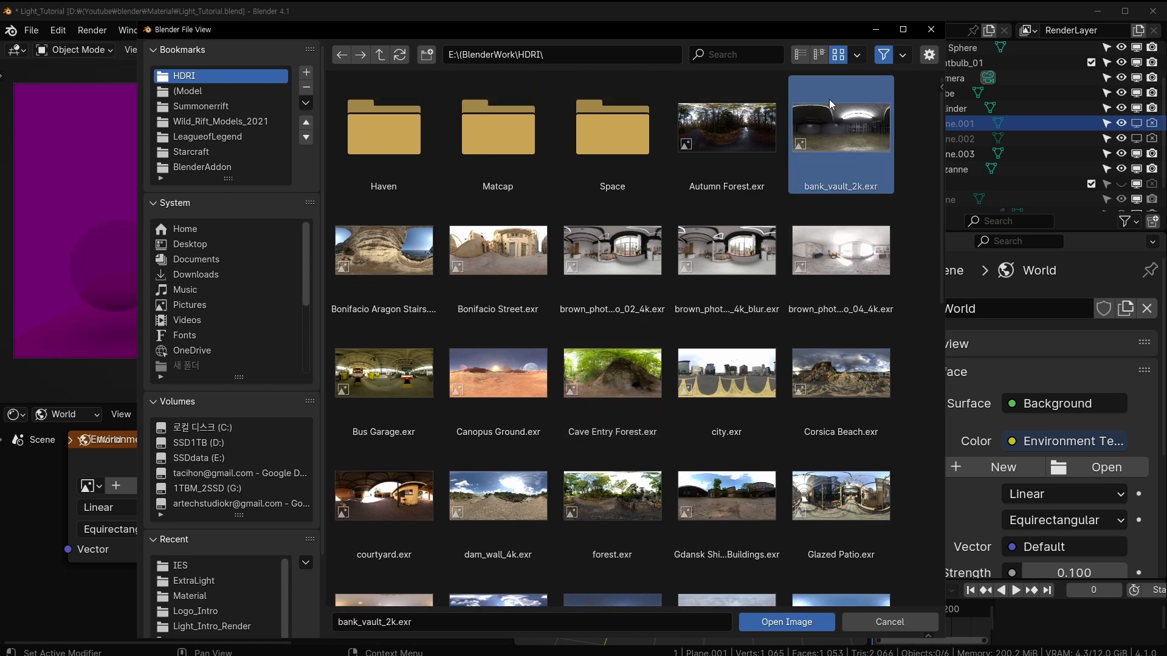
left_click(803, 57)
left_click(838, 55)
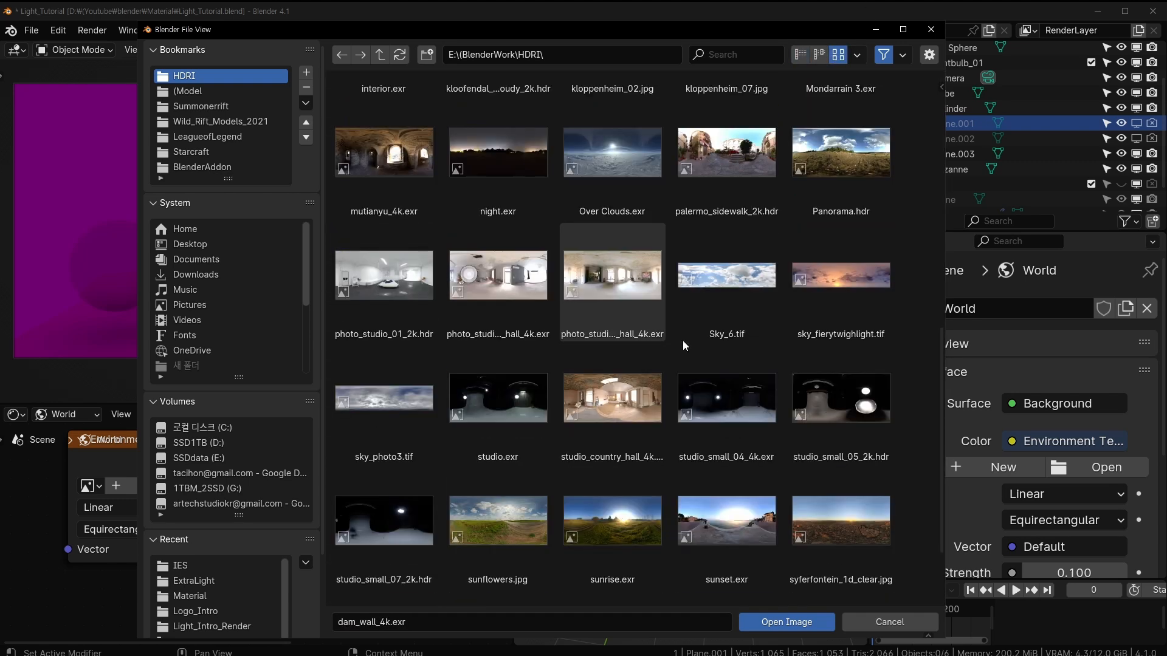
Load Gdansk Shipyard Buildings.exr from the HDRI folder into the Environment Texture node
scroll(565, 352, "down", 2)
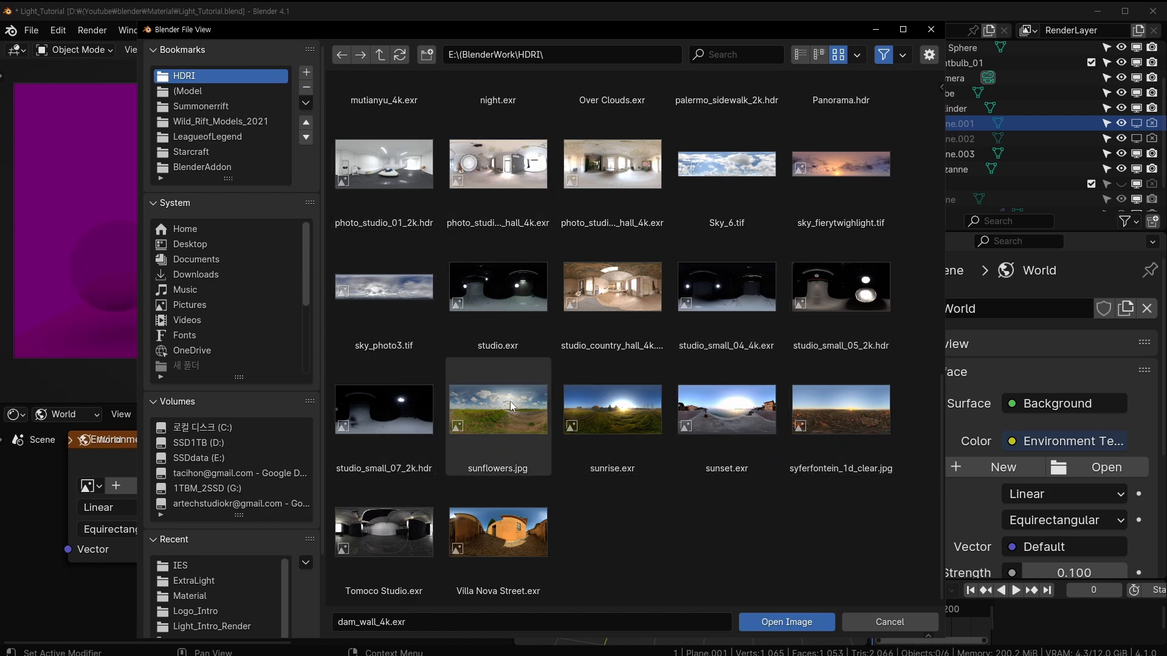
scroll(509, 401, "up", 10)
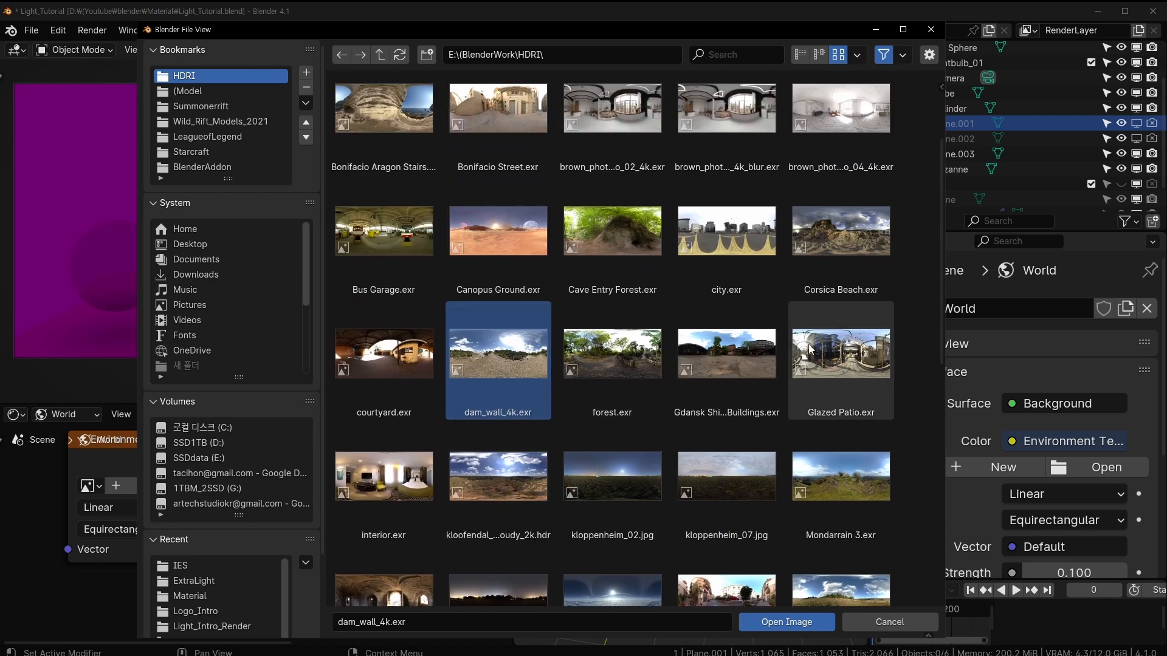
left_click(712, 355)
left_click(795, 619)
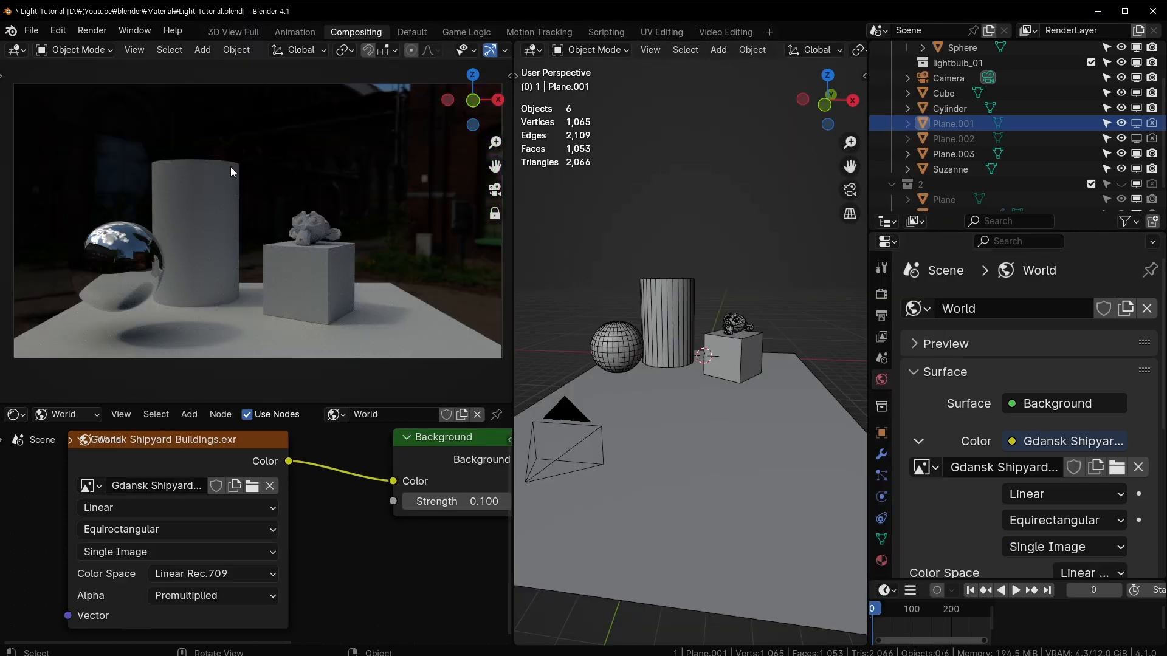
Examine the sphere's shadow on the floor up close in the rendered camera view under the HDRI lighting
middle_click_drag(231, 166, 193, 192)
middle_click_drag(164, 272, 284, 205)
scroll(283, 205, "up", 5)
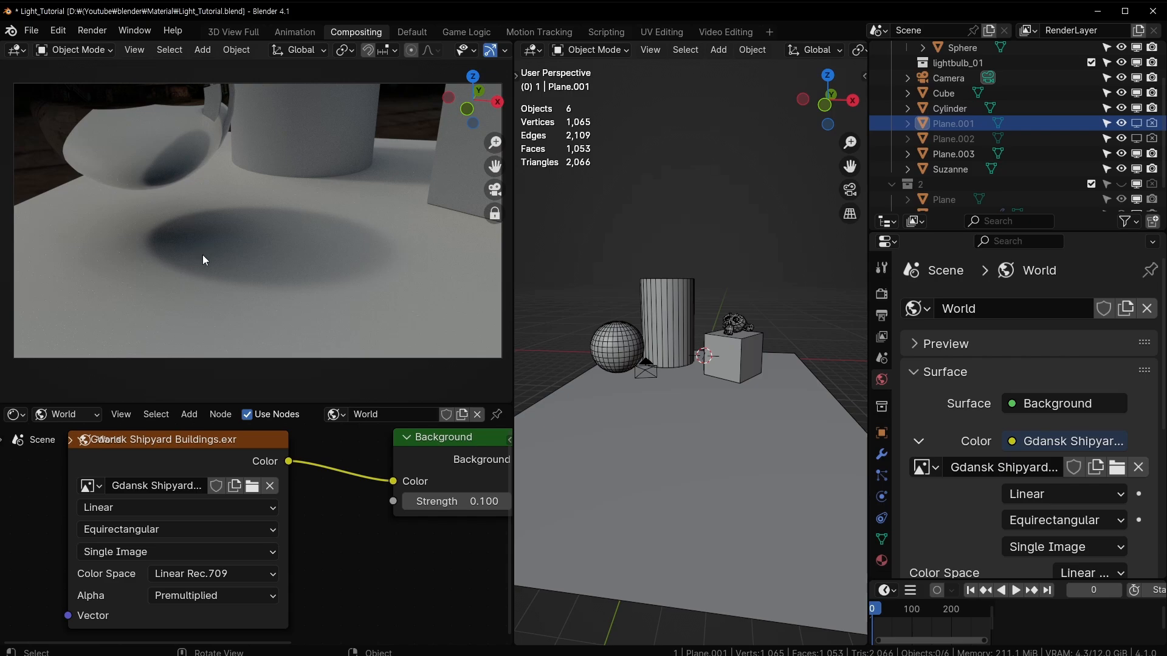
Rotate the Gdansk Shipyard environment texture's mapping about Z, trying 113° and 87° and ending at 133°
scroll(296, 227, "down", 5)
middle_click_drag(338, 220, 287, 133)
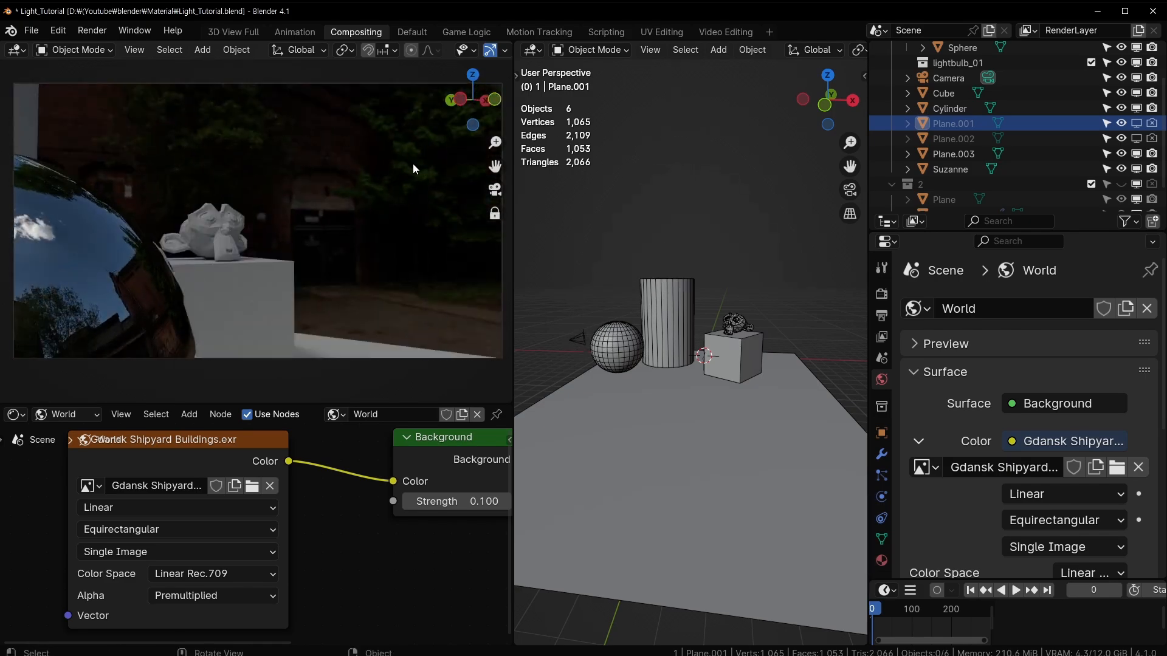
middle_click_drag(374, 151, 349, 217)
key("n")
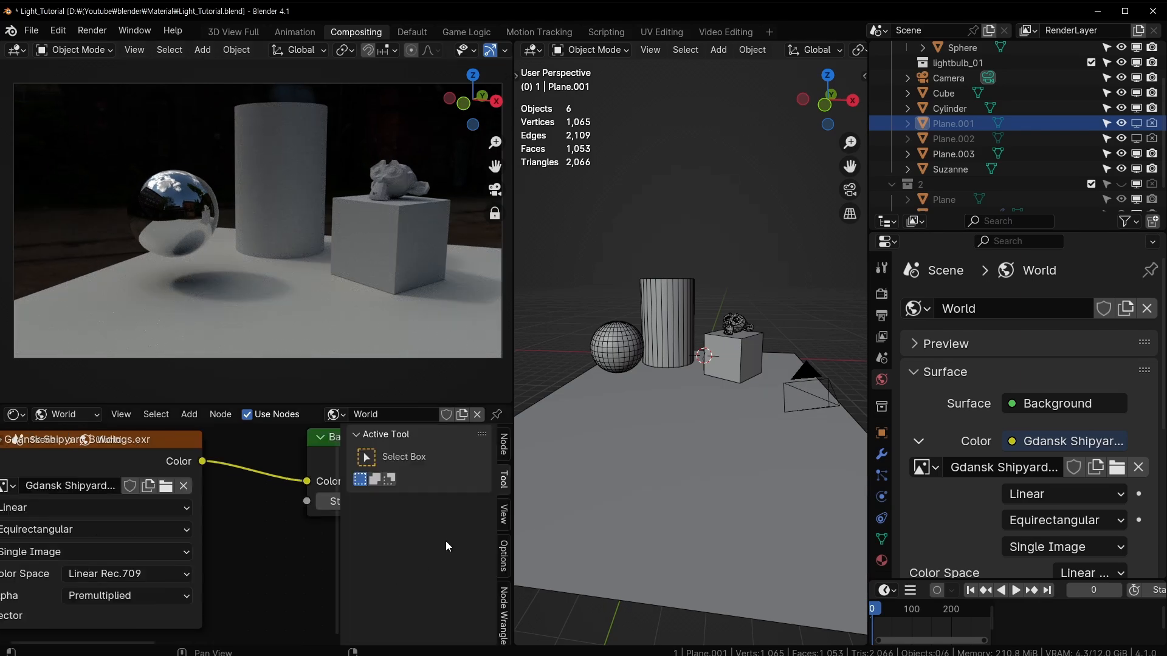
left_click(503, 445)
mouse_move(447, 560)
left_mouse_down()
mouse_move(486, 561)
mouse_move(463, 561)
left_mouse_up()
middle_click_drag(337, 171, 288, 250)
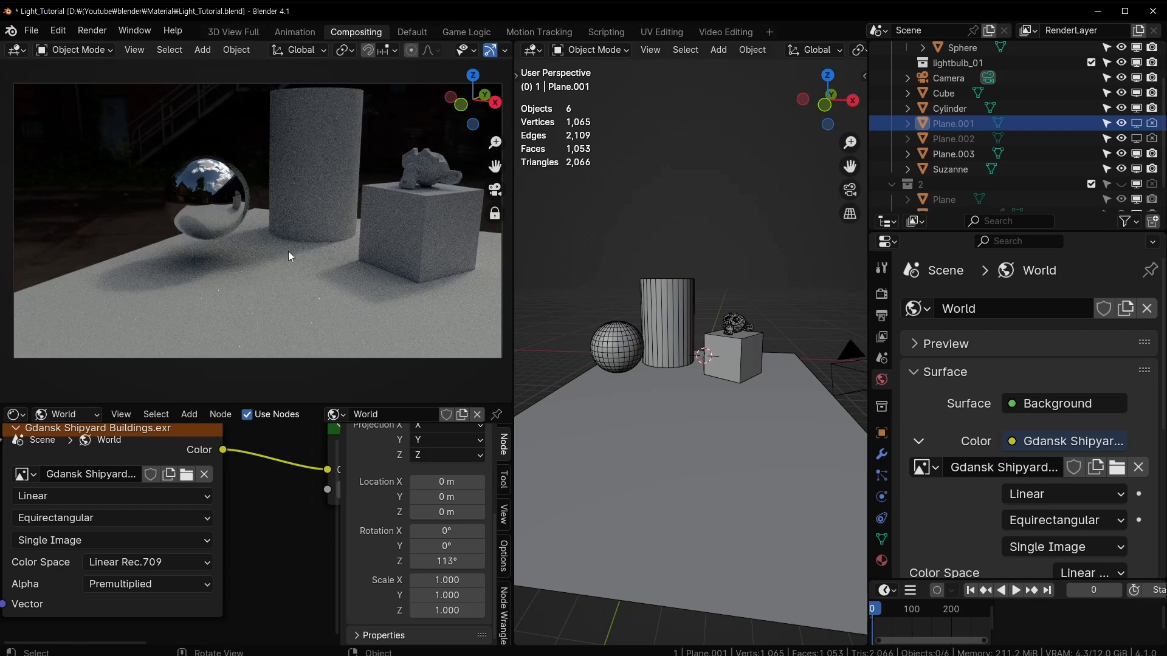
mouse_move(447, 560)
left_mouse_down()
mouse_move(404, 561)
mouse_move(450, 561)
mouse_move(438, 561)
left_mouse_up()
middle_click_drag(258, 160, 268, 148)
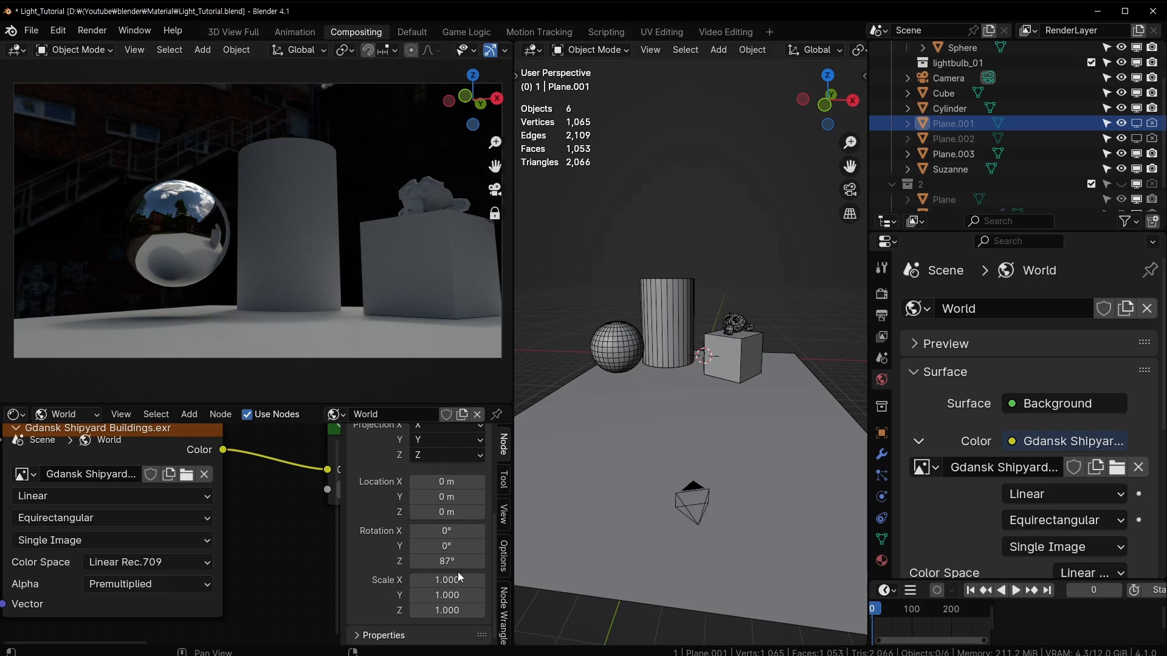
left_click_drag(454, 561, 473, 562)
middle_click_drag(261, 151, 342, 227)
Compare the world Background at strengths 1 and 0.1, leaving the strength at 1
scroll(319, 224, "up", 3)
middle_click_drag(302, 508, 148, 540)
left_click(267, 521)
type("1")
key("Return")
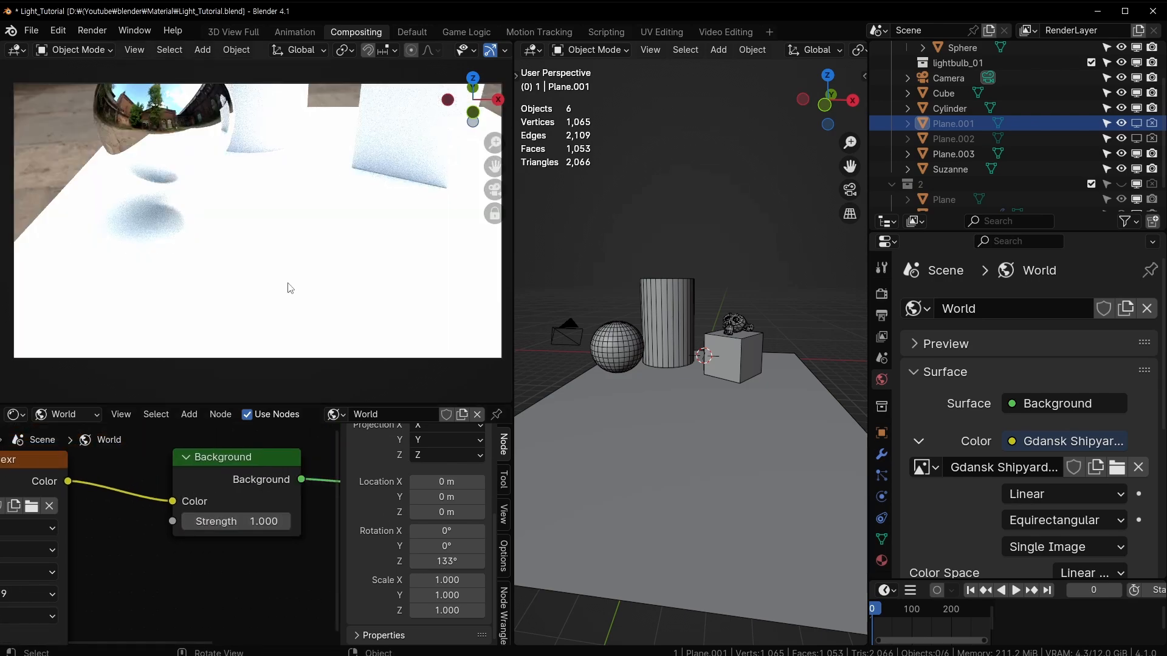
left_click(239, 522)
type("0.1")
key("Return")
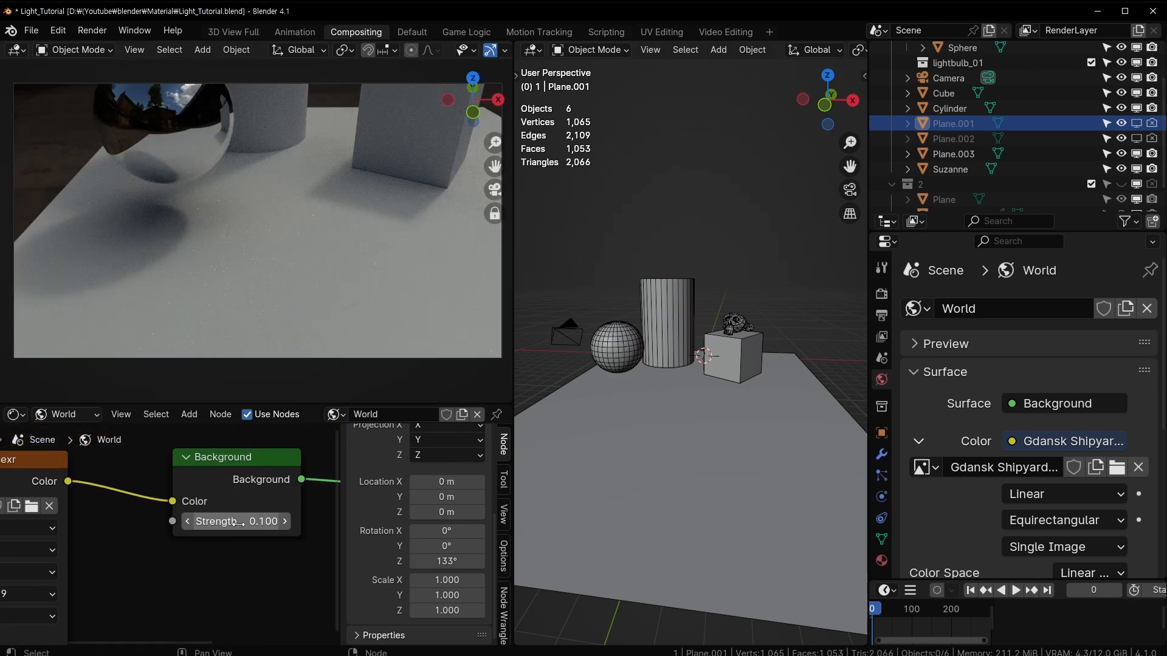
left_click(240, 522)
type("1")
key("Return")
Set the scene's colour management exposure to 0 in the render settings
left_click(882, 294)
scroll(1024, 474, "down", 10)
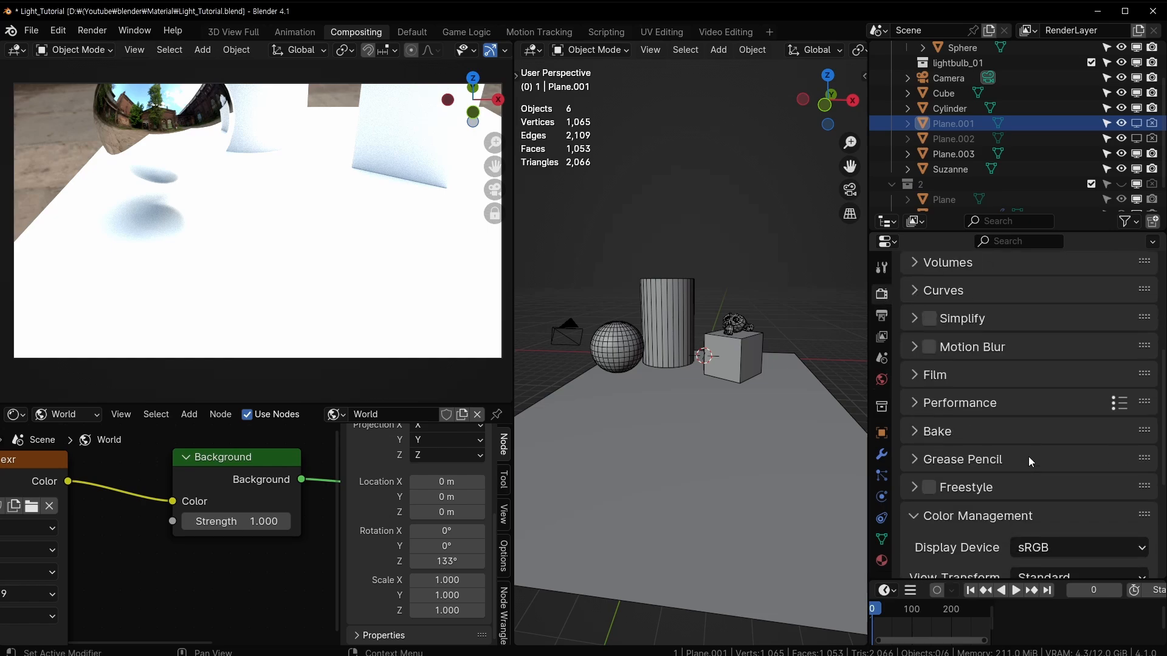
left_click(1079, 414)
type("0")
key("Return")
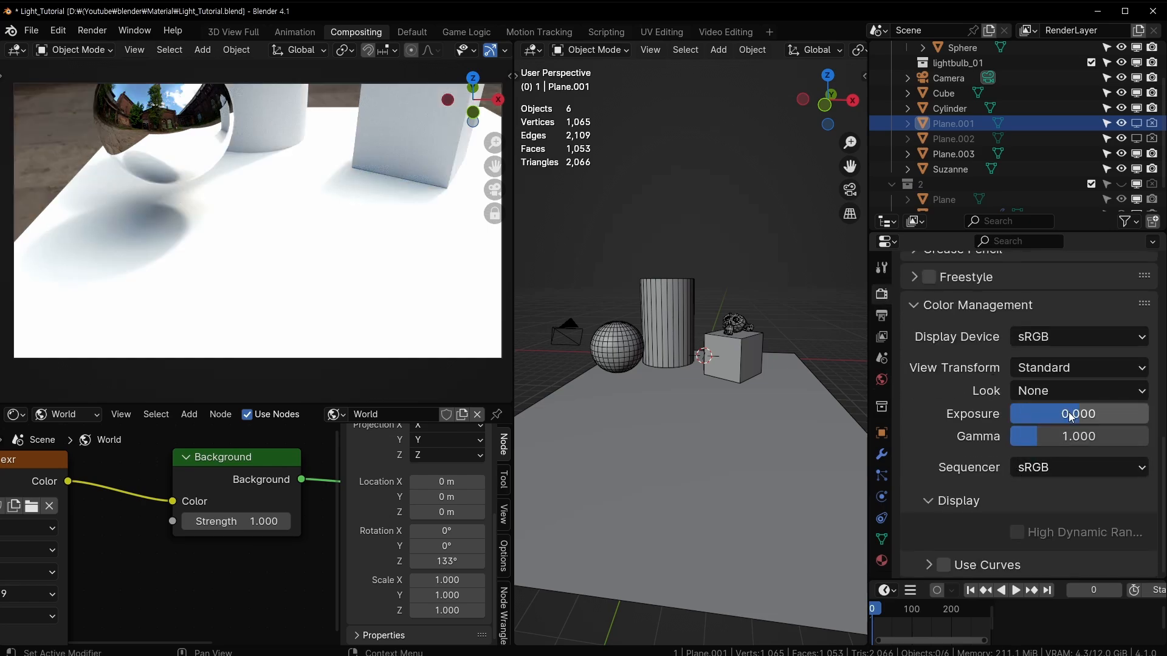
Replace the world's environment texture image with Mondarrain 3.exr from the HDRI folder
middle_click_drag(329, 248, 293, 236)
scroll(307, 214, "down", 6)
scroll(307, 213, "up", 2)
scroll(214, 255, "up", 3)
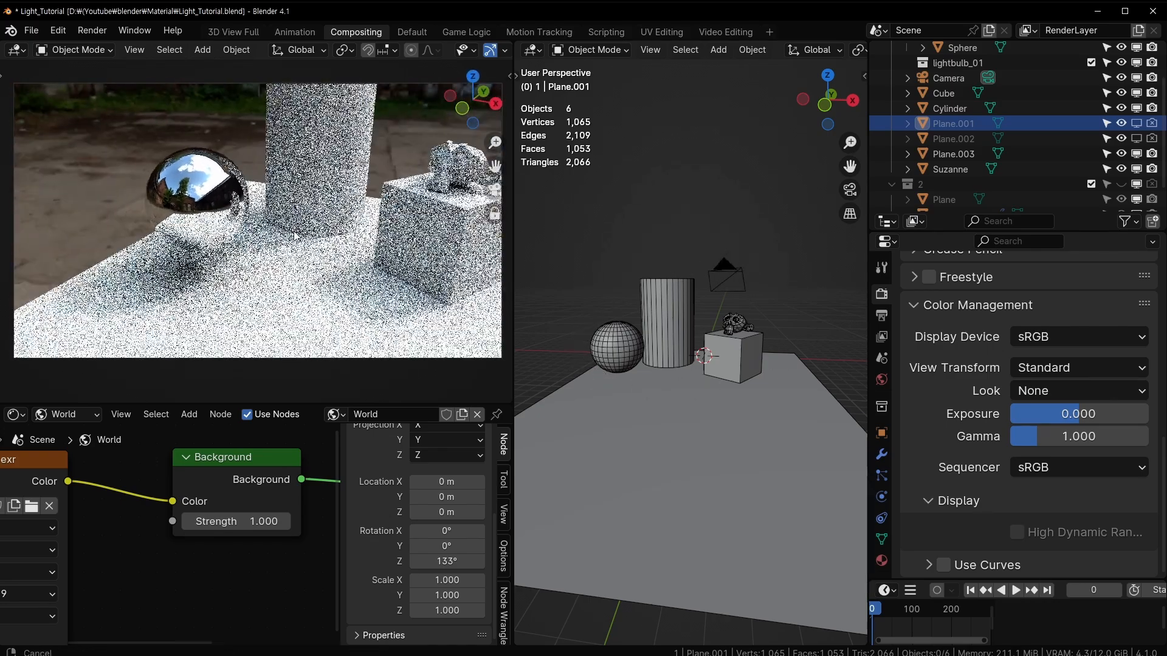
left_click_drag(34, 460, 139, 501)
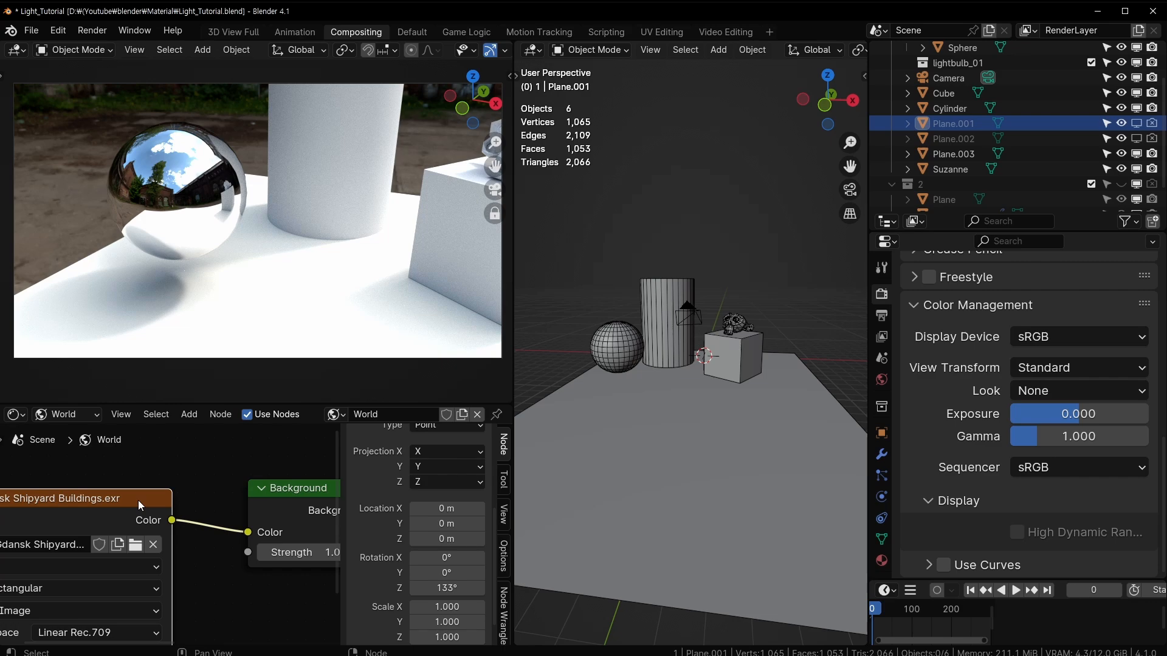
middle_click_drag(138, 500, 197, 479)
left_click(194, 523)
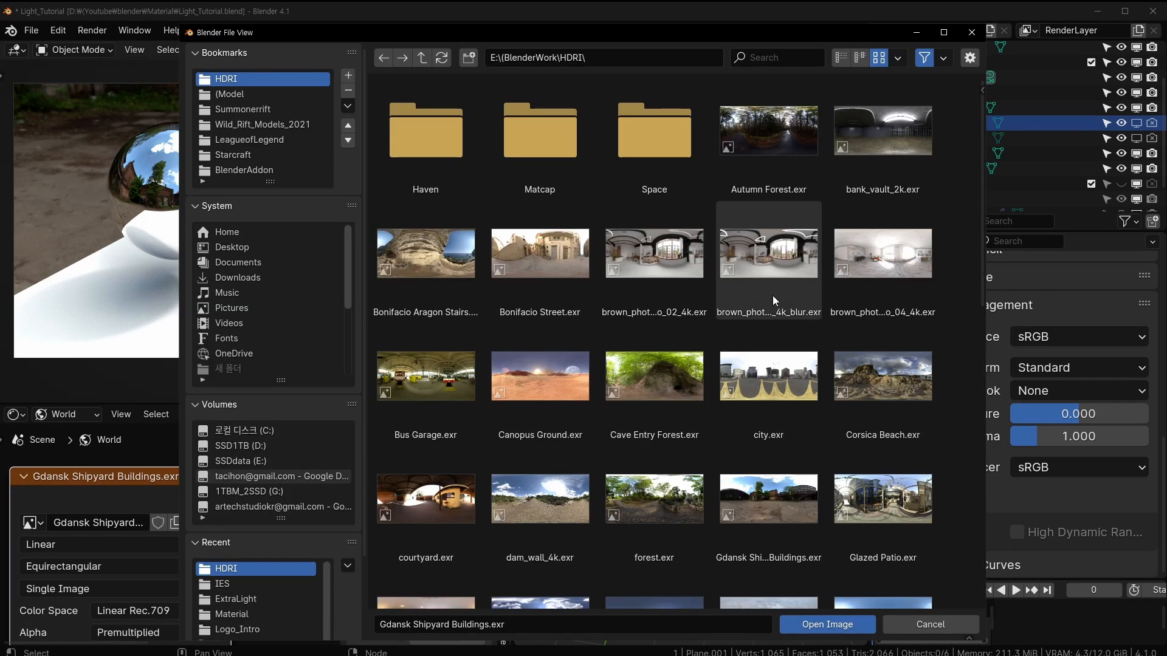
scroll(772, 295, "down", 5)
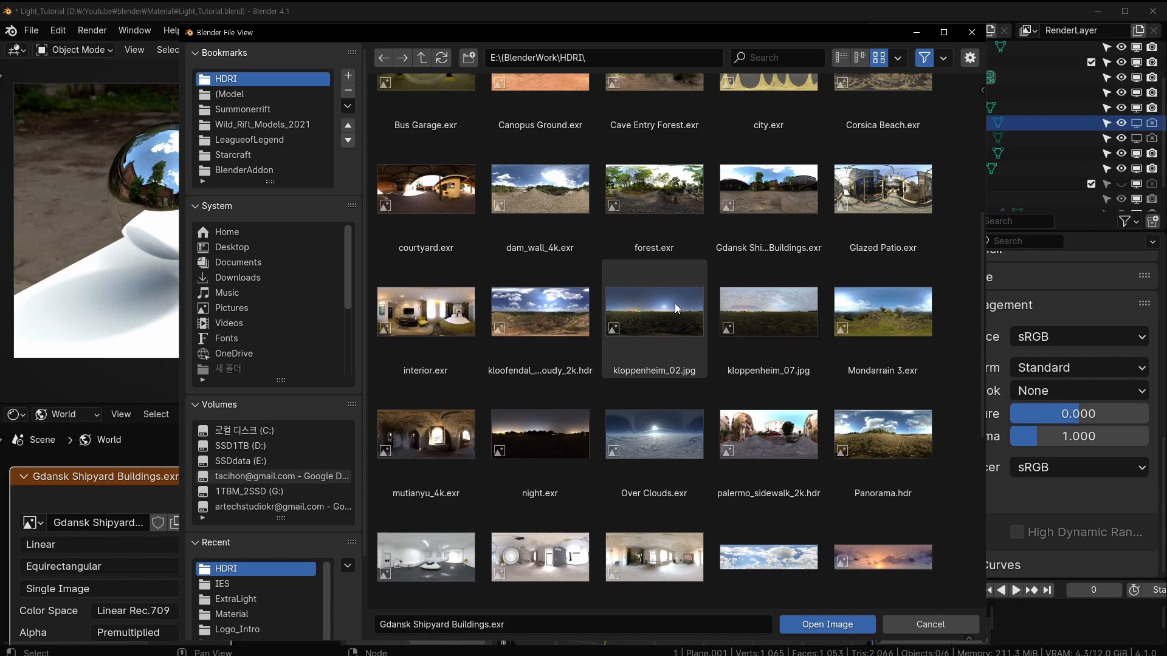
double_click(901, 316)
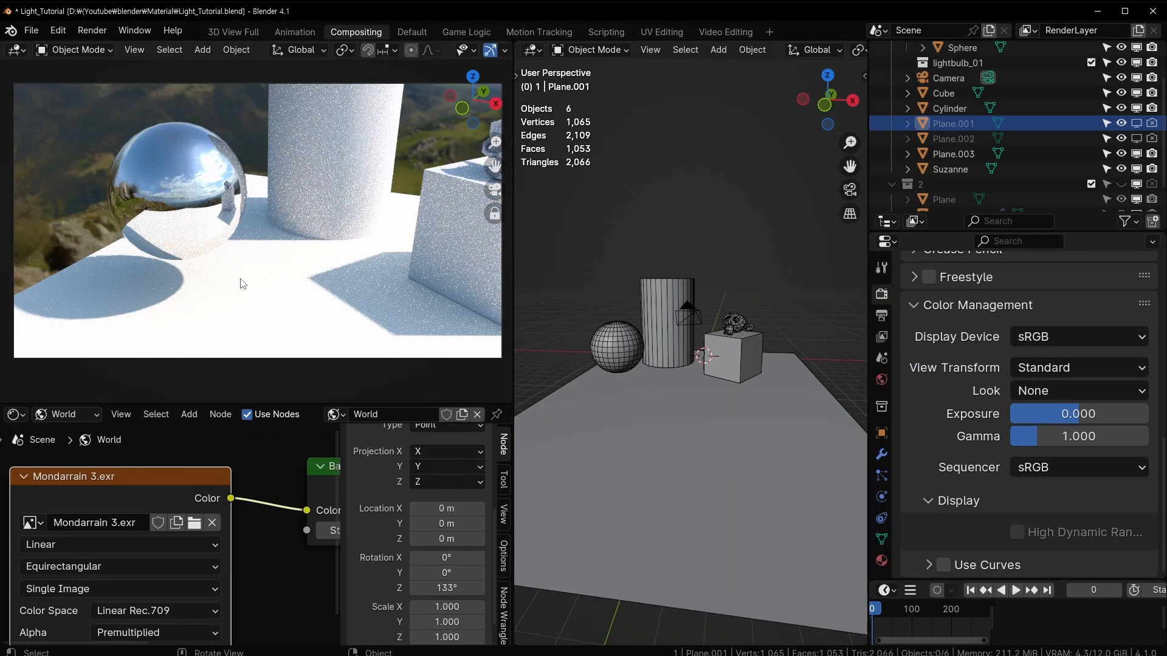
middle_click_drag(242, 283, 306, 231)
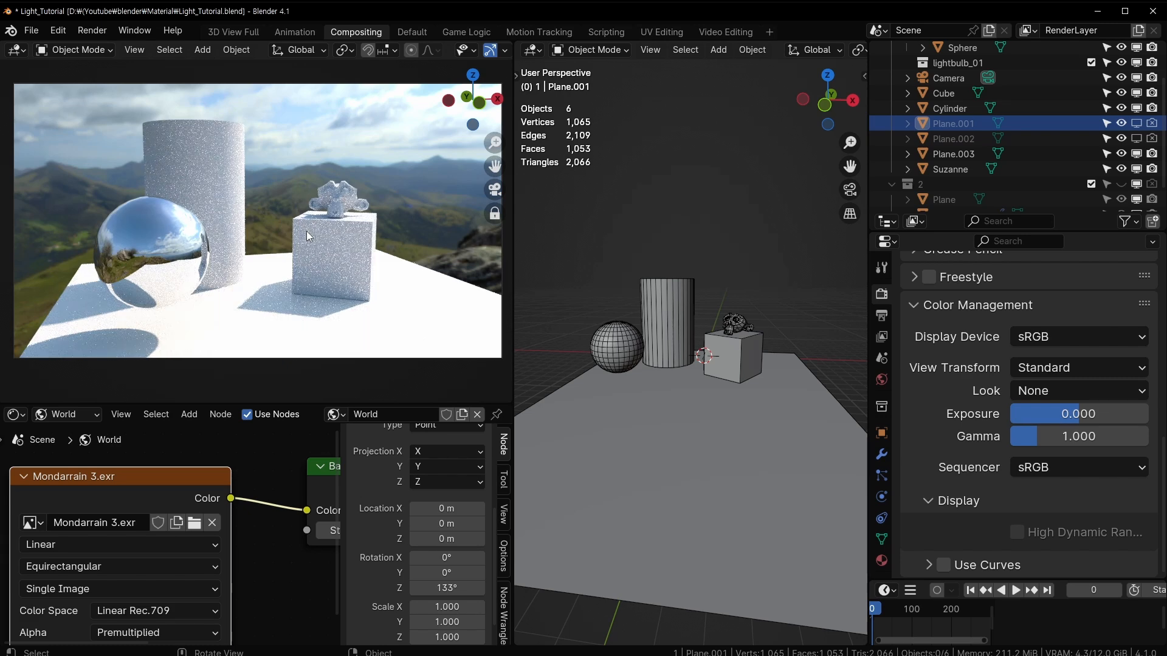
left_click(1031, 469)
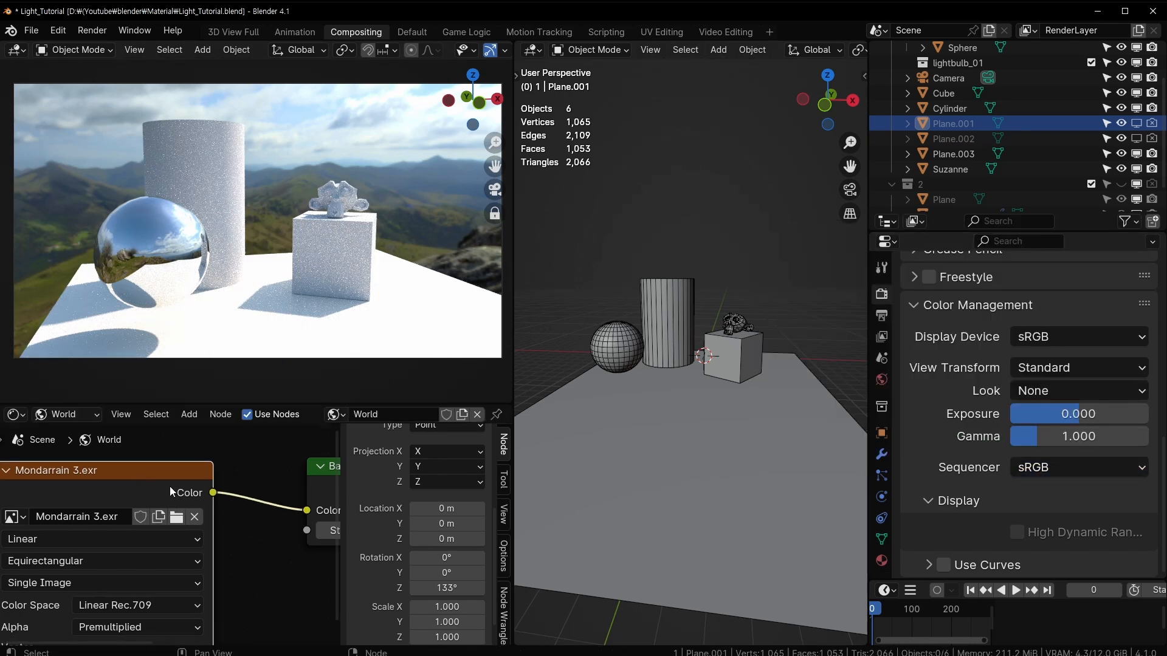
Try a Background strength of 0.1 with the mountain environment and restore it to 1
middle_click_drag(169, 486, 335, 523)
left_click(221, 502)
type("0.1")
key("Return")
left_click(223, 505)
type("1")
key("Return")
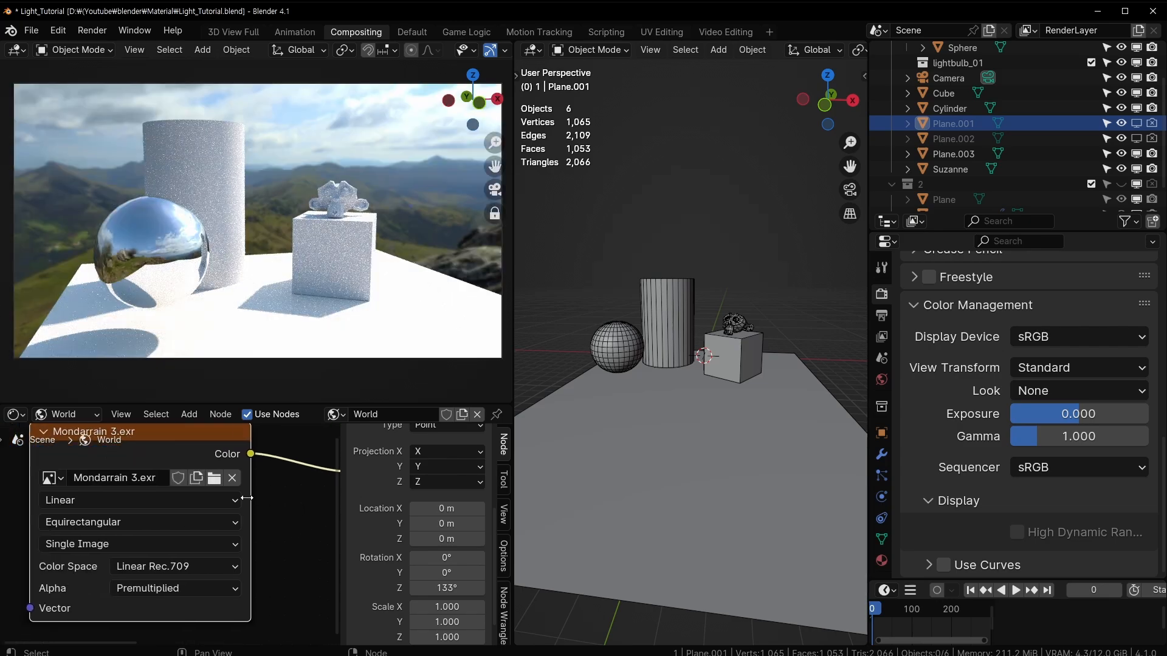
Try brown_photostudio_02_4k.exr as the environment image, then replace it with the dark indoor panorama at the end of the HDRI folder
left_click(212, 478)
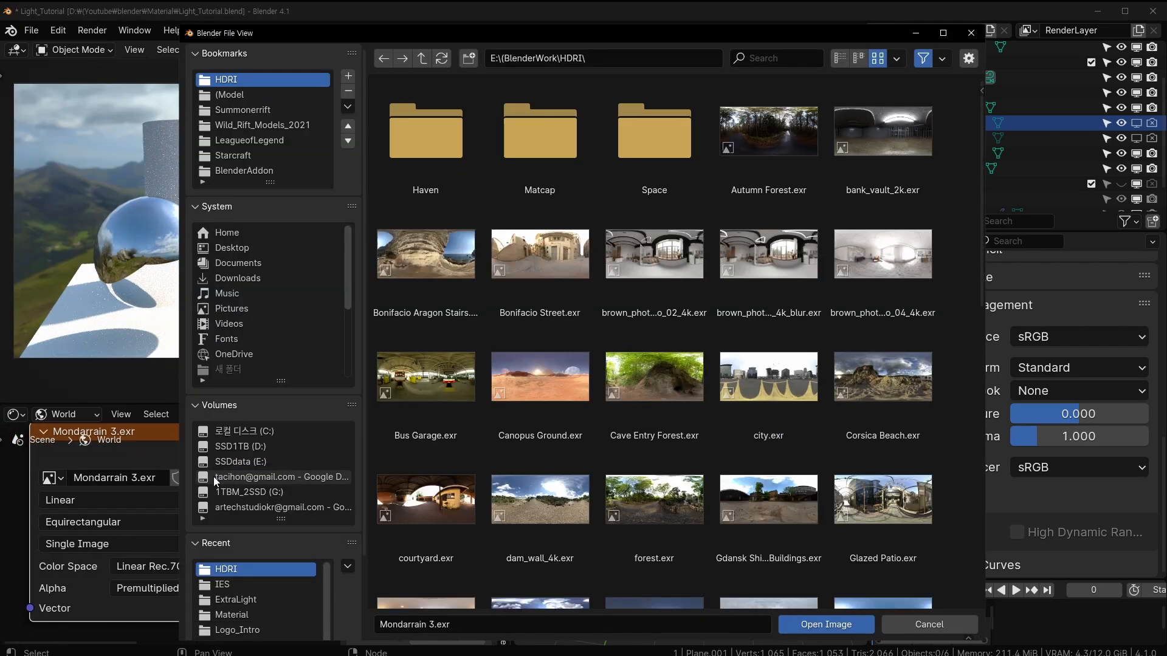
double_click(650, 257)
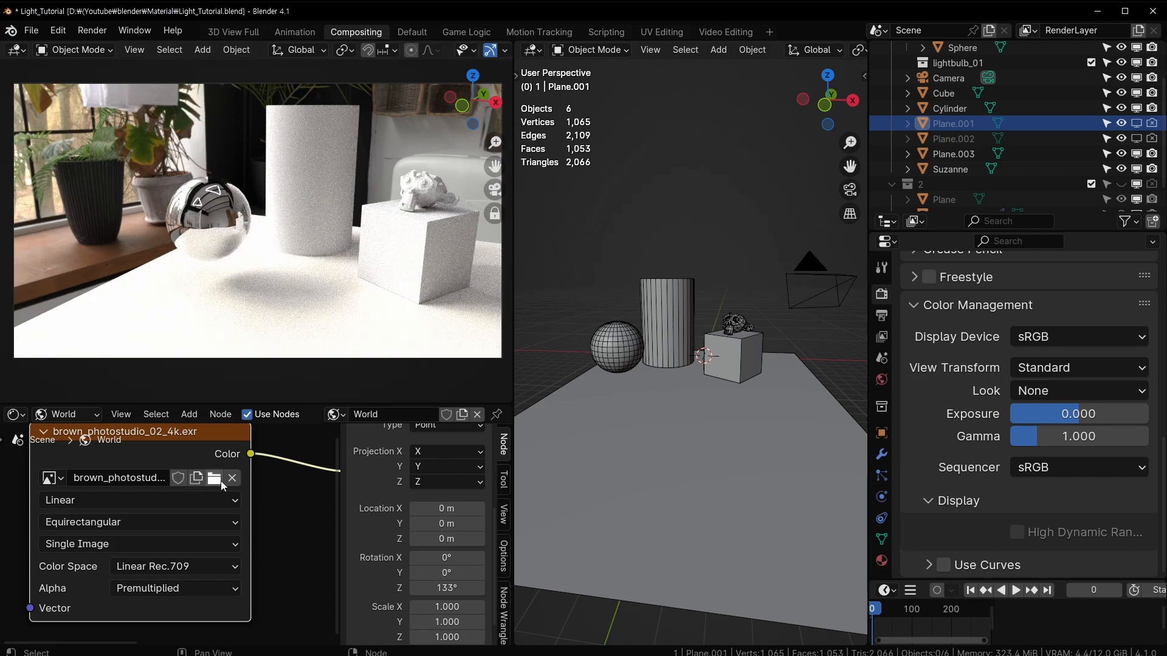
left_click(215, 479)
scroll(659, 355, "down", 4)
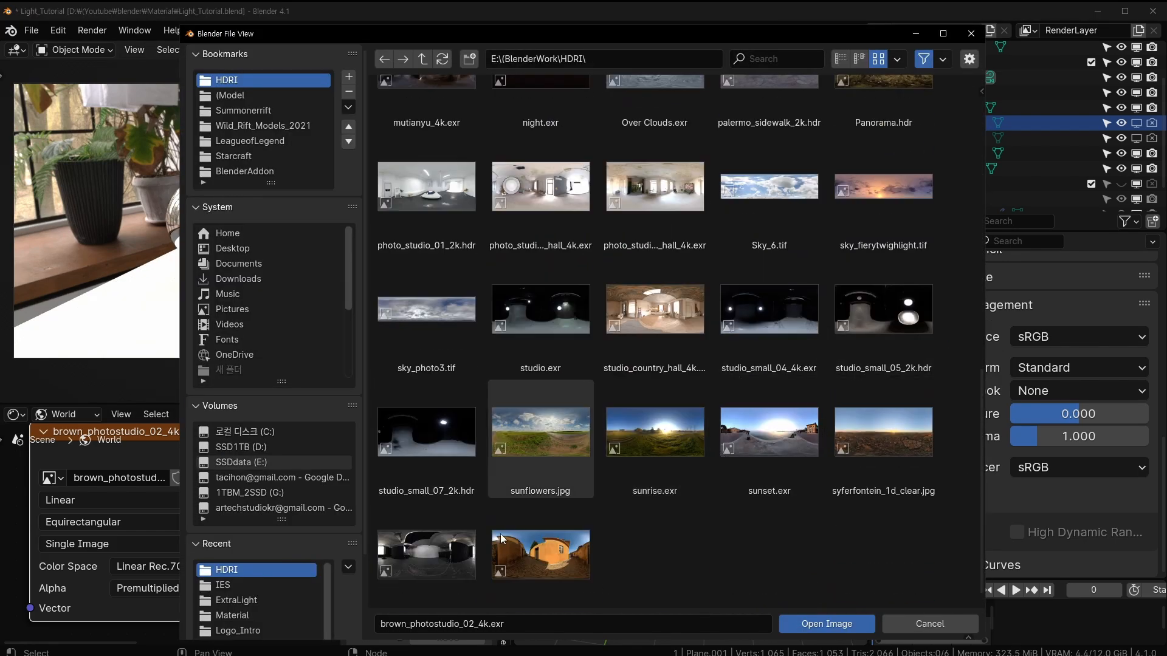
double_click(426, 554)
middle_click_drag(364, 242, 335, 264)
scroll(352, 225, "down", 4)
scroll(330, 243, "up", 4)
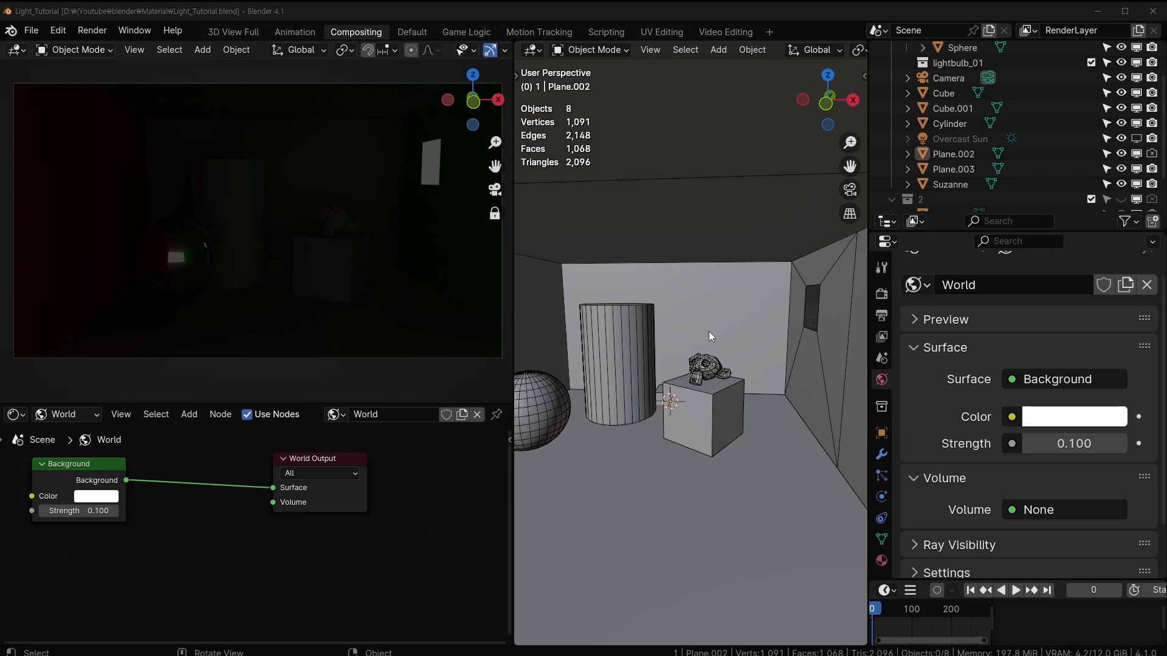
Examine how the world's Background node connects to the World Output node and its Surface and Volume inputs
mouse_move(707, 330)
middle_mouse_down("shift")
mouse_move(679, 333)
mouse_move(701, 342)
middle_mouse_up("shift")
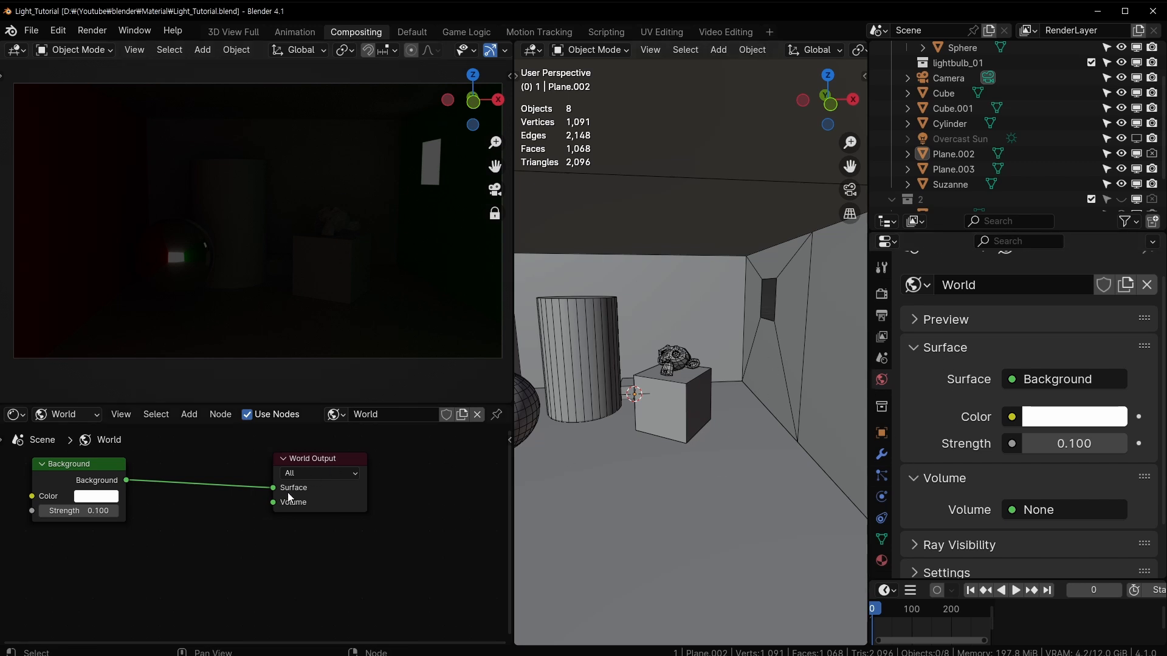
scroll(261, 539, "up", 5)
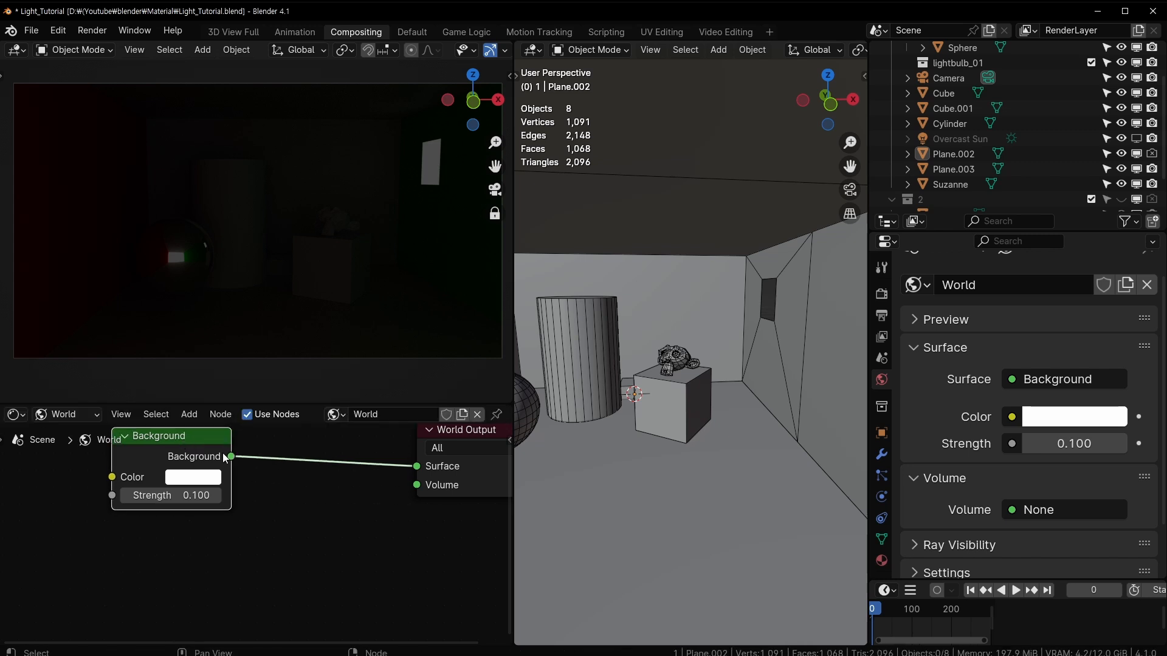
middle_click_drag(314, 488, 226, 525)
left_click_drag(125, 471, 134, 463)
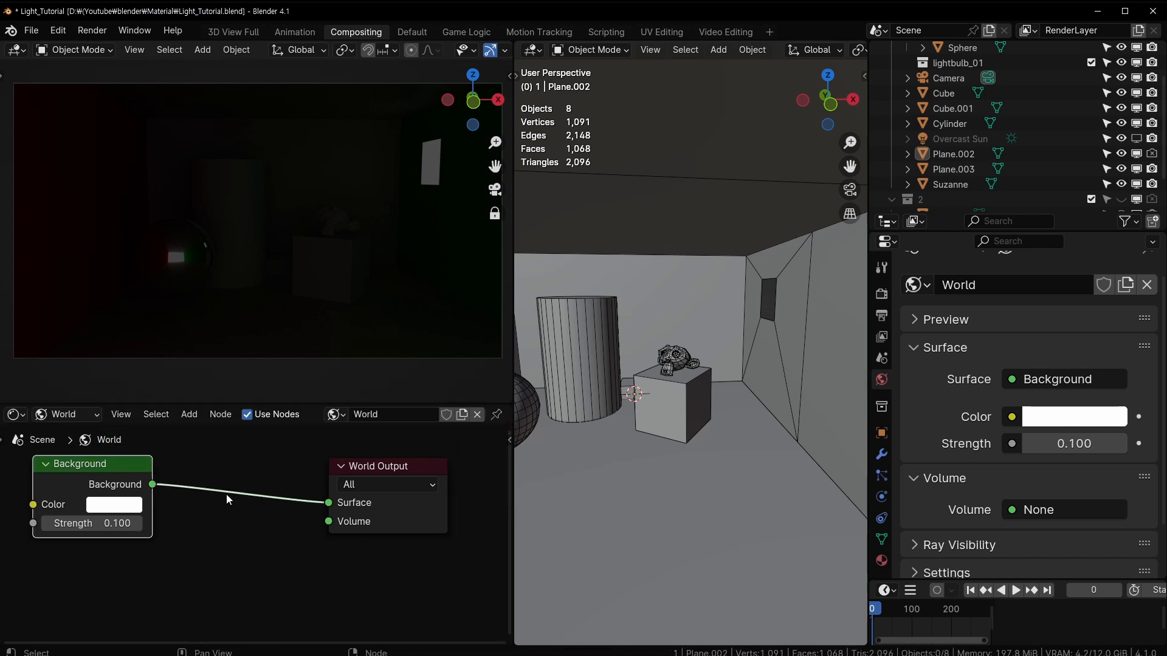
middle_click_drag(357, 570, 261, 529)
left_click(351, 478)
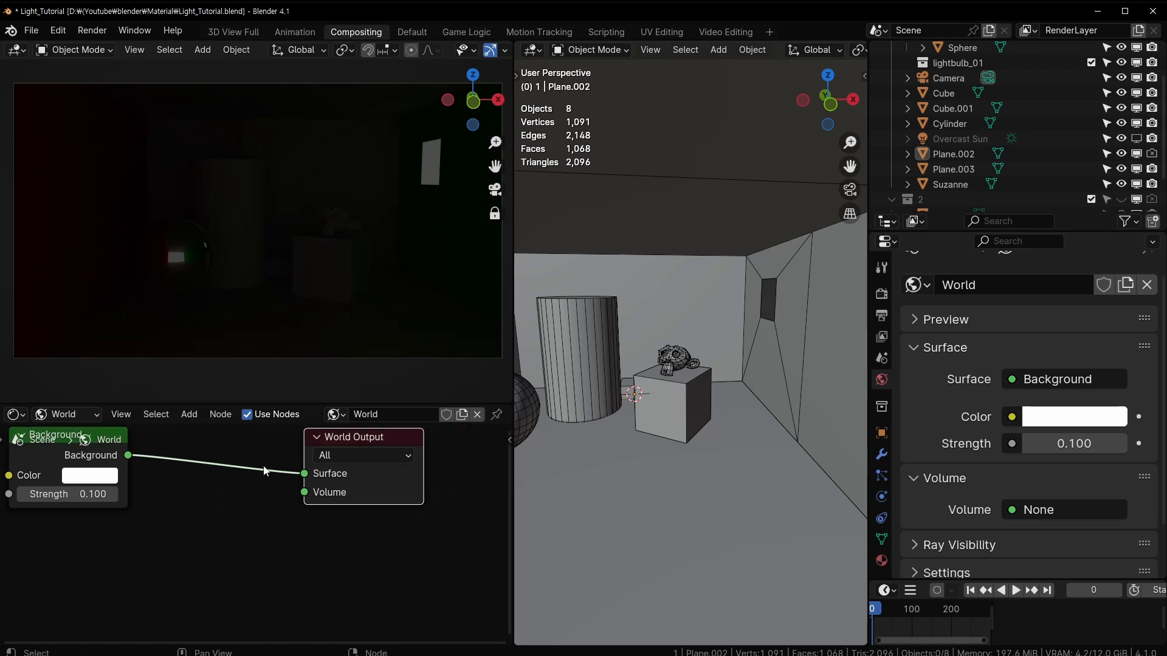
middle_click_drag(266, 471, 323, 503)
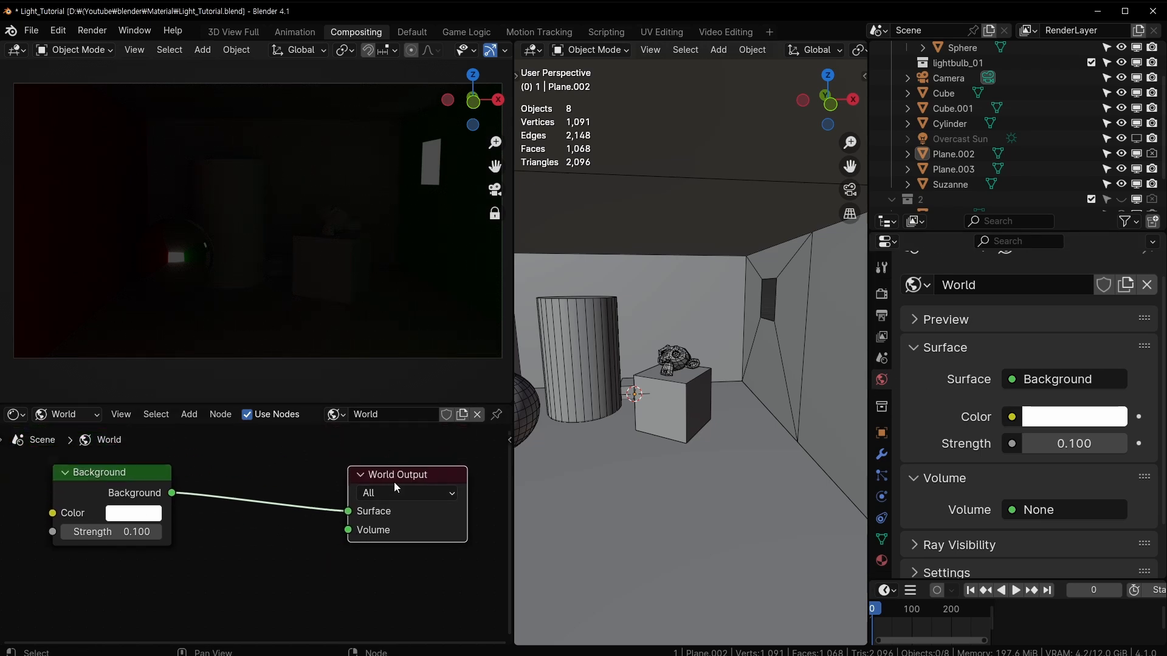
left_click_drag(394, 482, 396, 478)
middle_click_drag(263, 585, 276, 551)
left_click(274, 553)
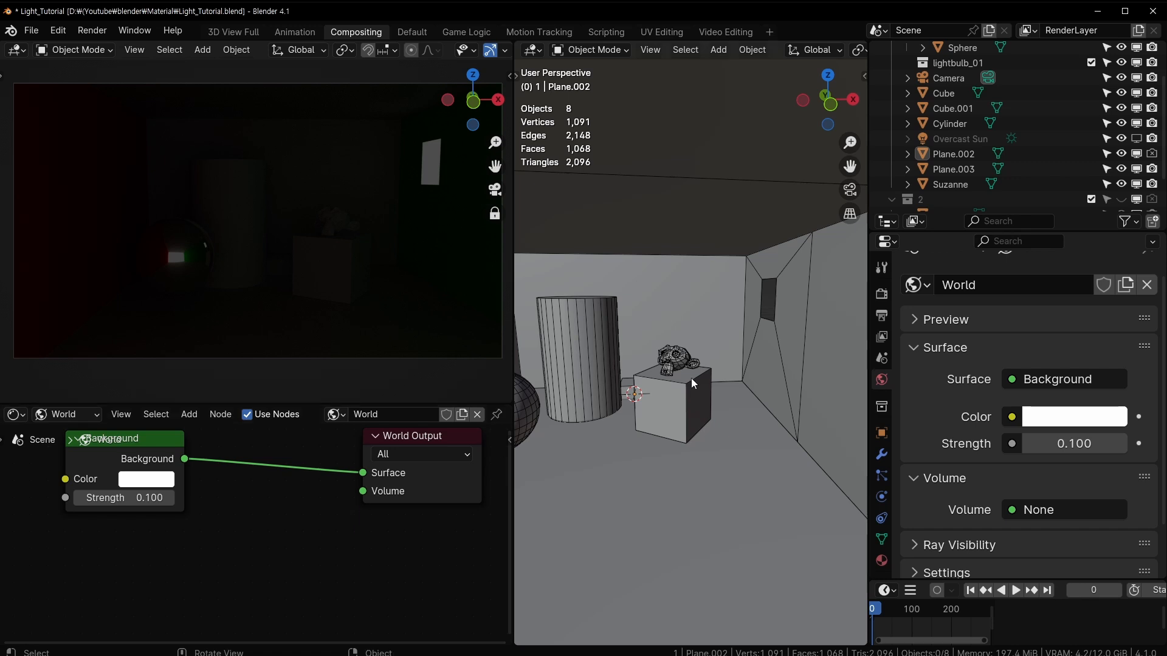
Add a Principled Volume shader node below the Background node in the world node tree
key("shift+a")
mouse_move(231, 552)
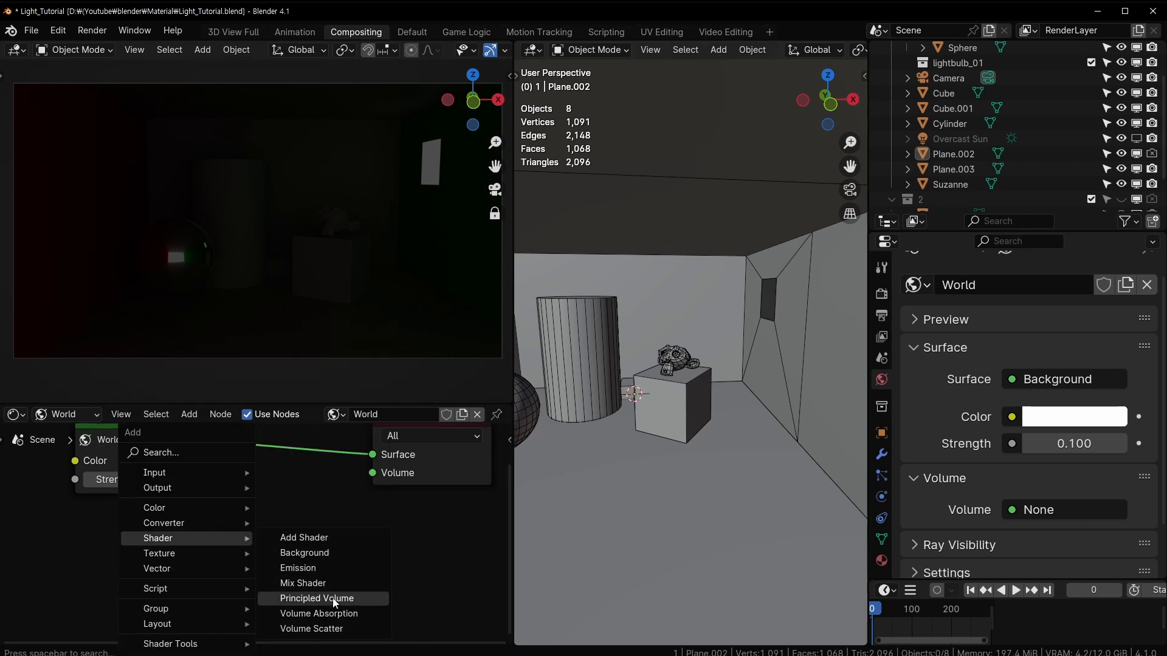
left_click(335, 598)
left_click(249, 635)
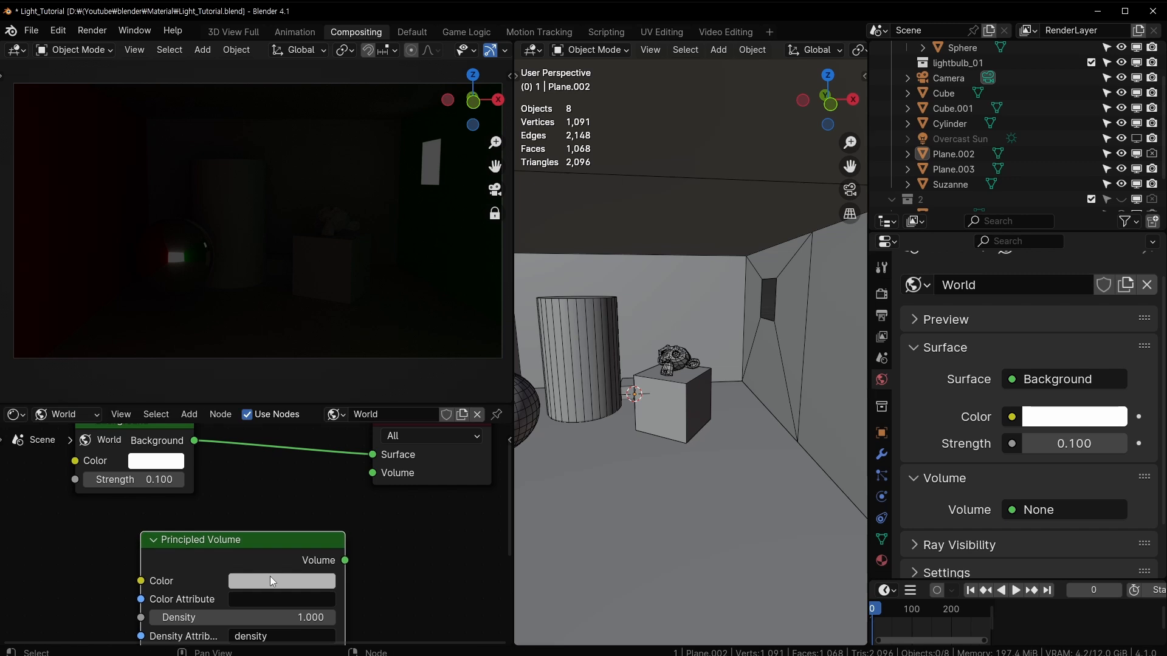
Set the Principled Volume's colour to white and connect its output to the World Output's Volume input
left_click(282, 582)
left_click_drag(399, 351, 401, 311)
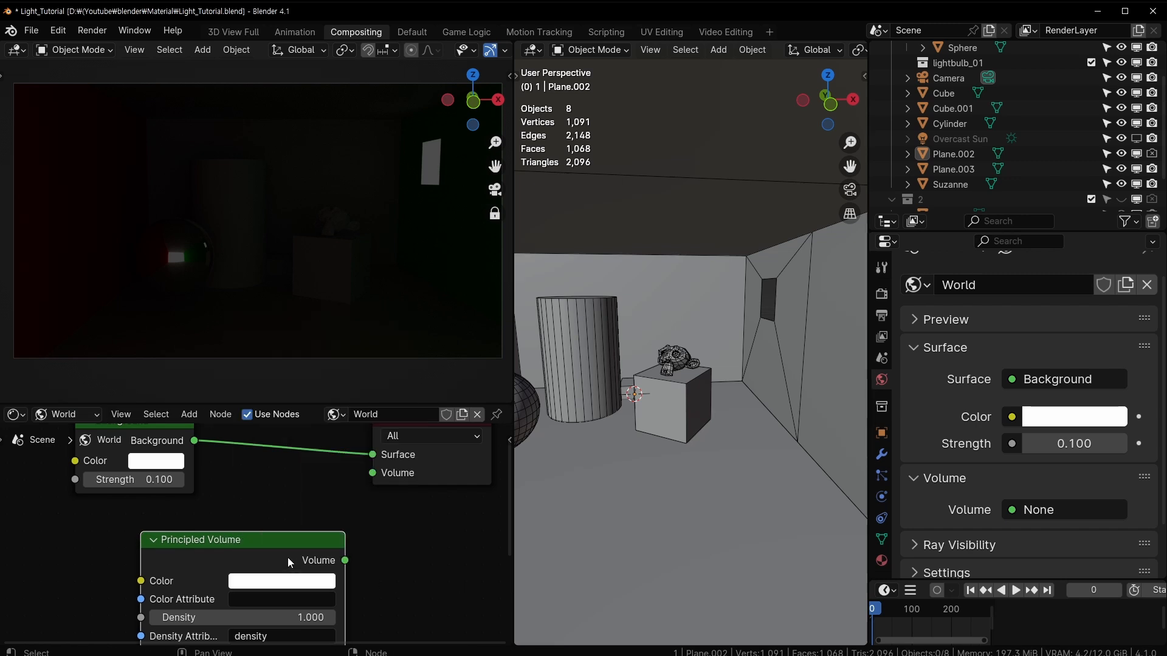
left_click_drag(290, 562, 373, 460)
scroll(393, 588, "down", 1, "shift")
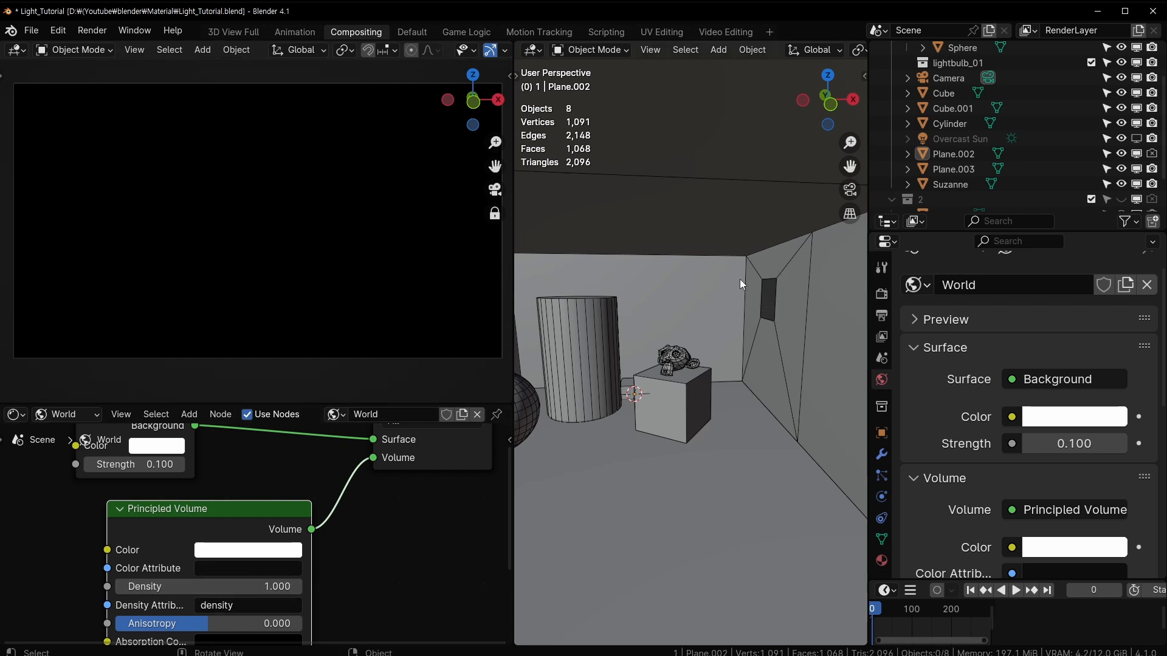
Try a Principled Volume density of 0.001, then set it to 0.01
left_click(241, 586)
type("0.00")
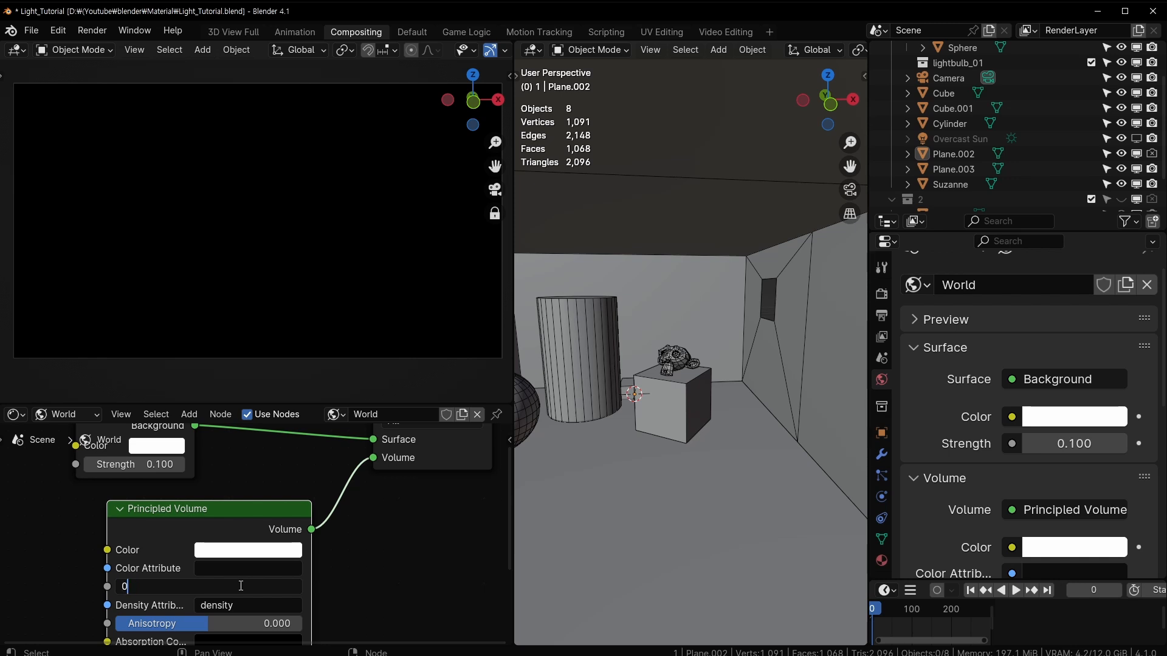
type("1")
key("Return")
left_click(240, 587)
type("0.01")
key("Return")
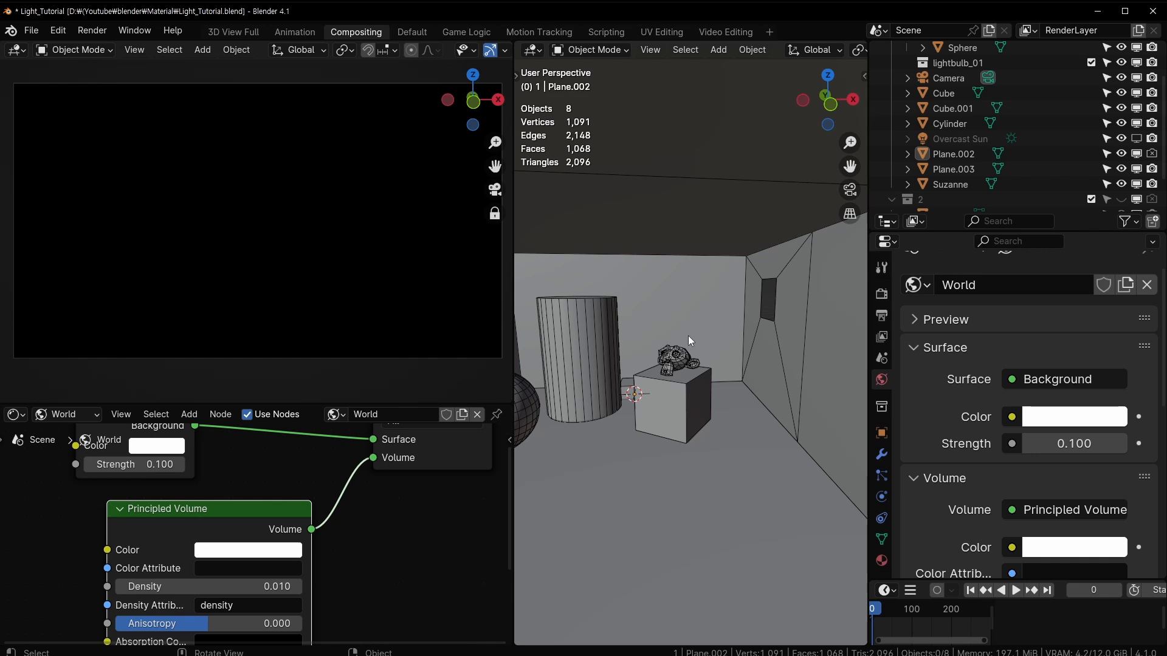
scroll(757, 192, "down", 3)
scroll(753, 189, "down", 8)
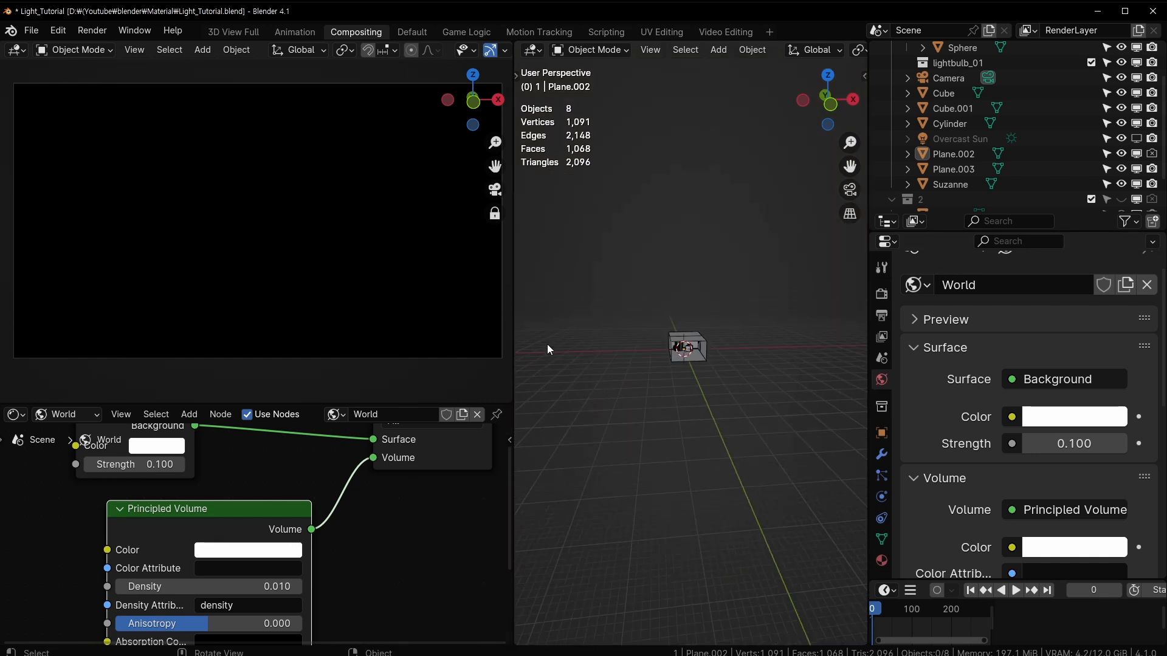
scroll(654, 399, "up", 10)
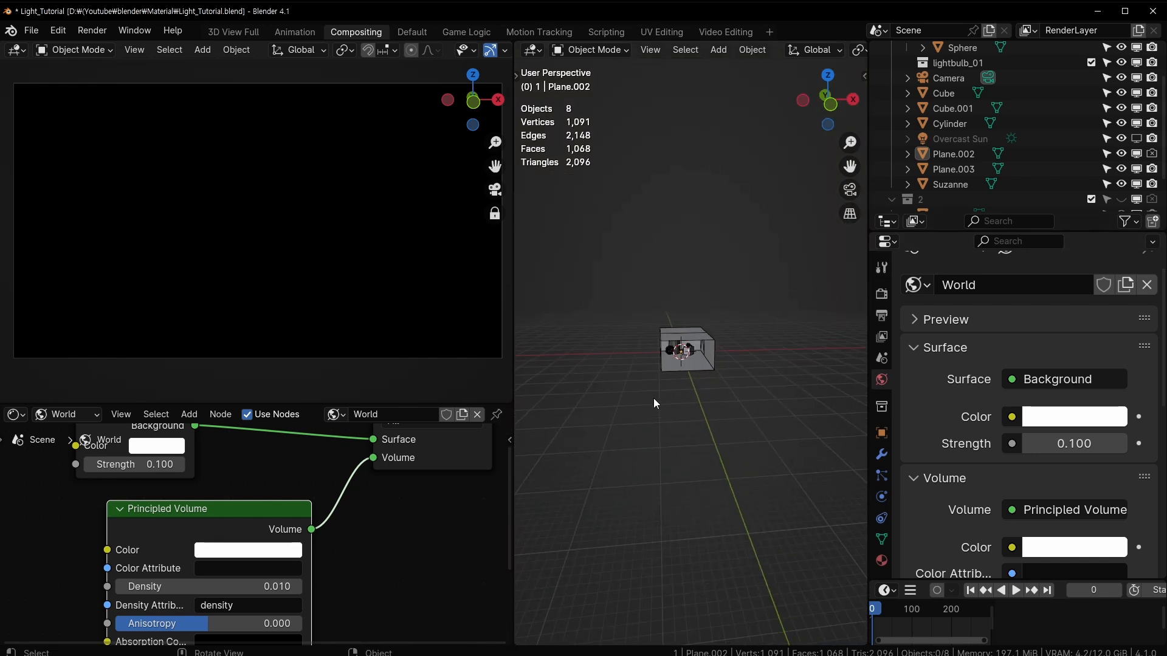
scroll(687, 349, "down", 5)
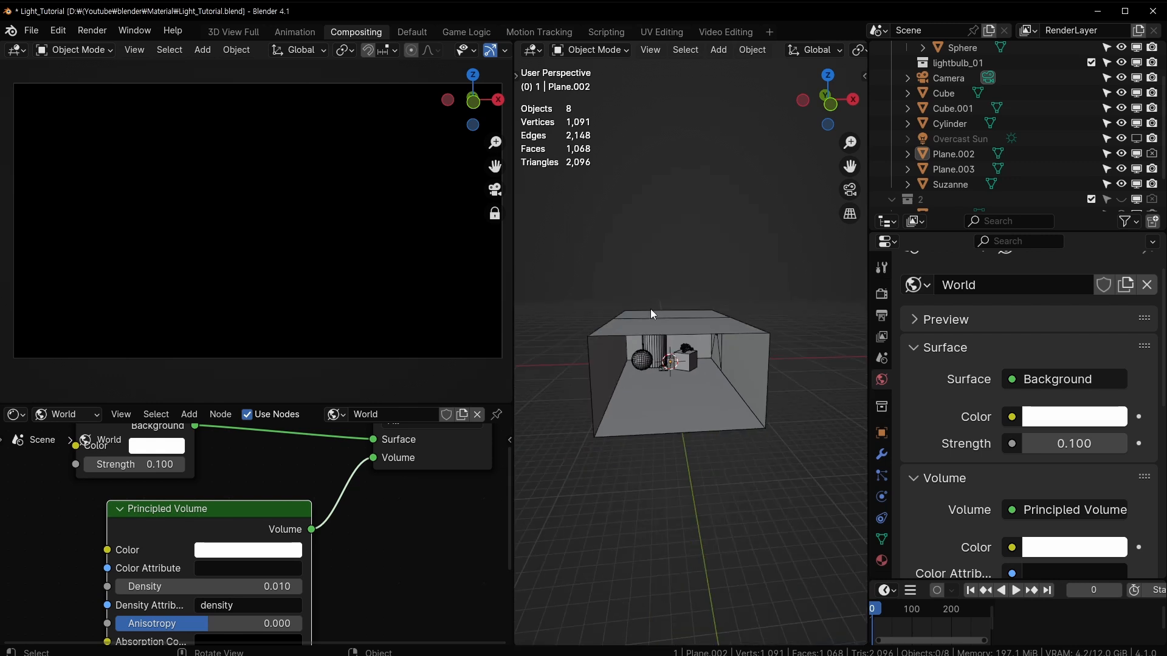
Add a point light and place it in the air behind the monkey head, near the room's back wall
scroll(647, 364, "up", 3)
scroll(644, 424, "up", 3)
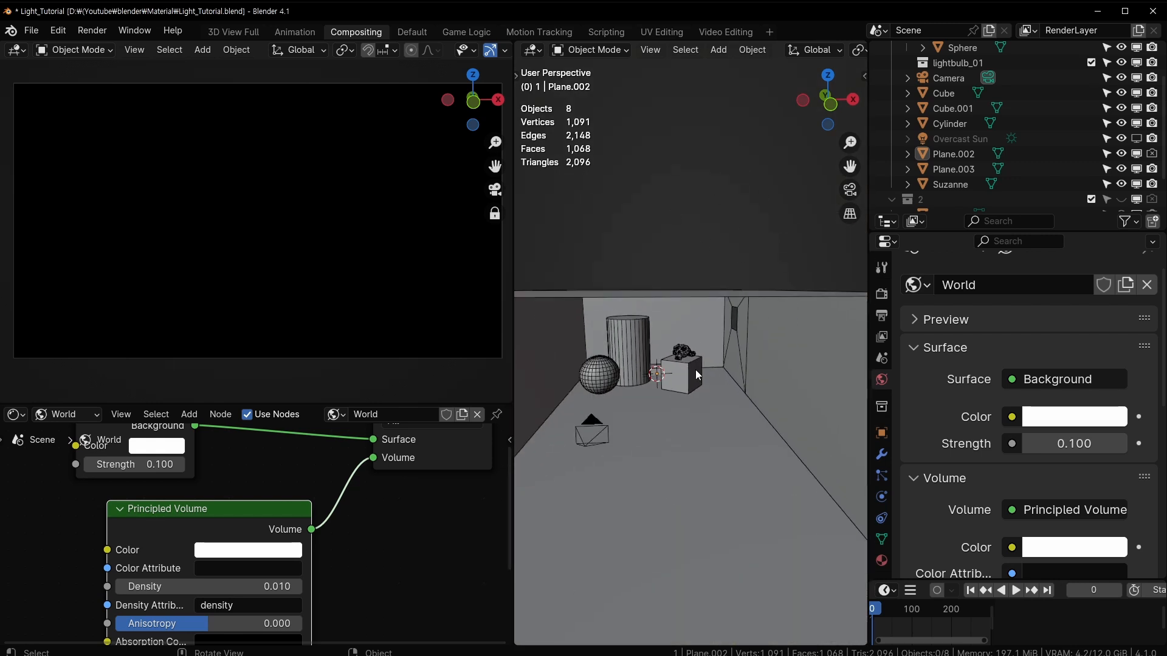
scroll(705, 273, "down", 3)
scroll(709, 265, "up", 6)
key("shift+a")
mouse_move(704, 388)
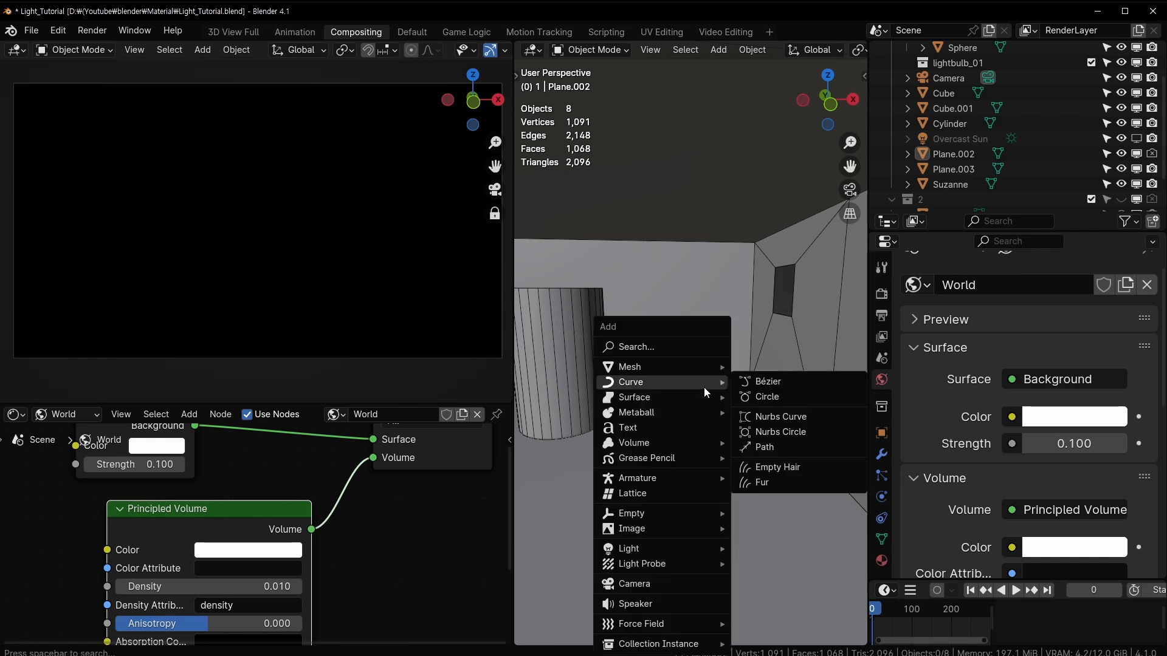
mouse_move(651, 548)
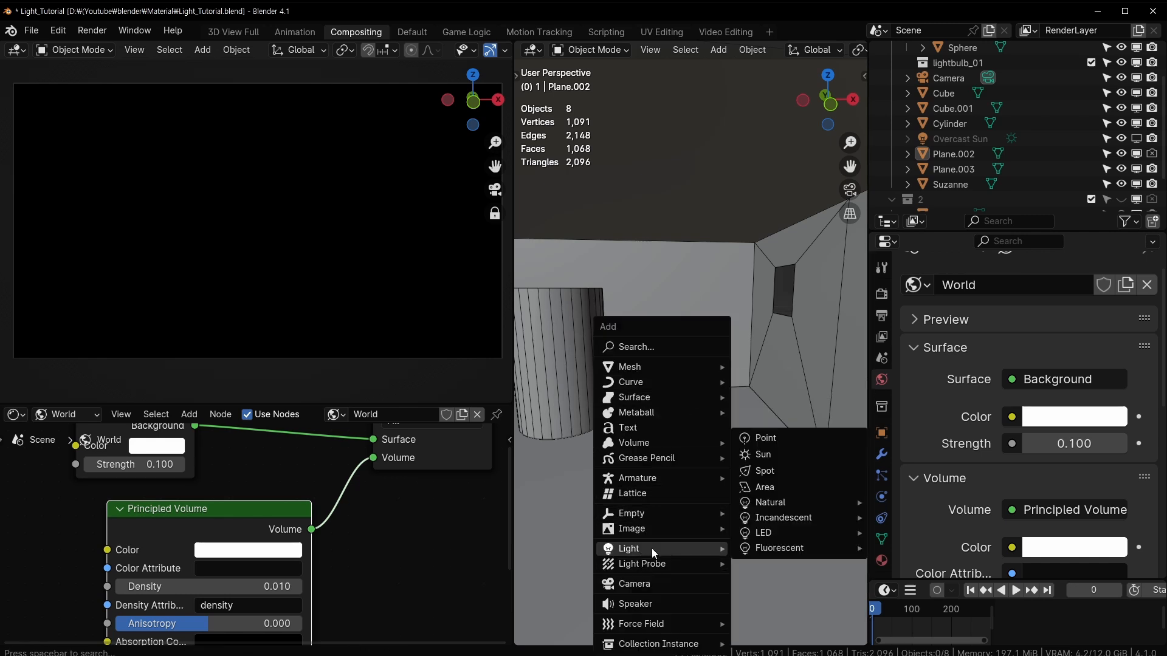
left_click(798, 433)
key("g")
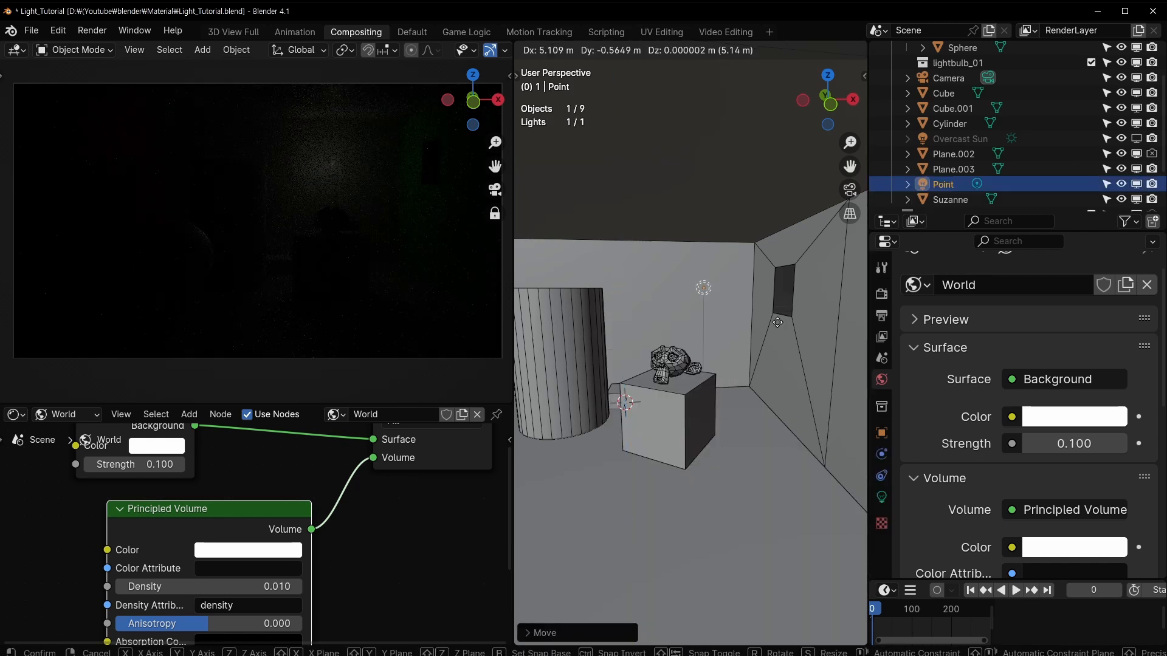
left_click(788, 317)
Set the point light's power to 200 W and reposition it above and beside the monkey head
left_click(881, 497)
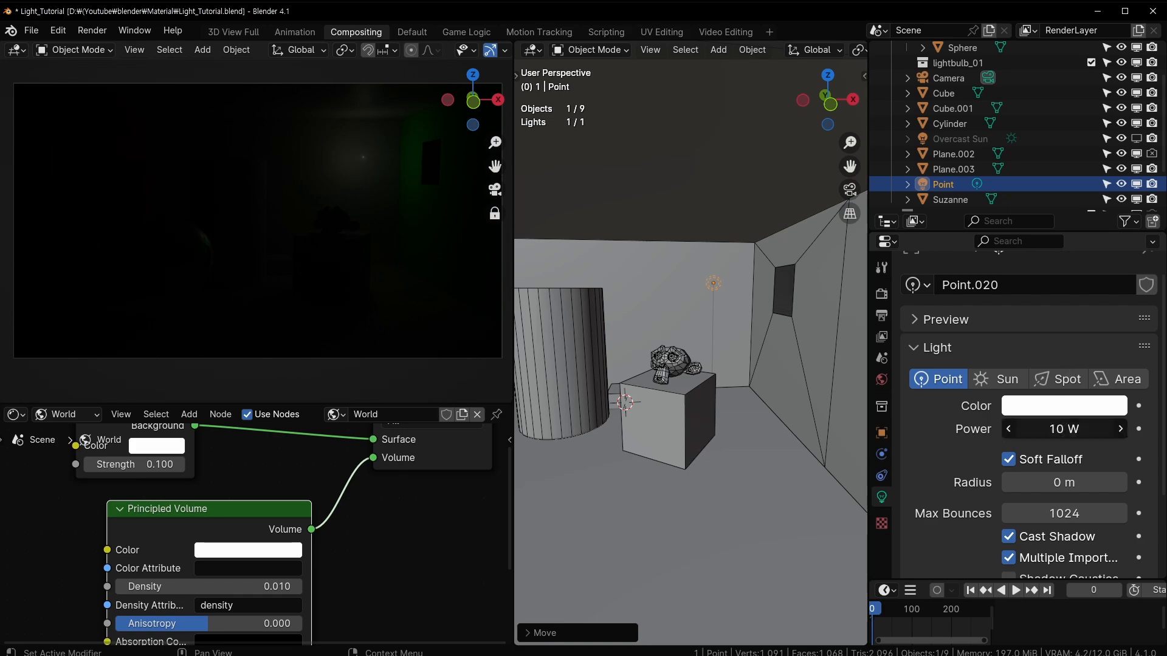
double_click(1052, 429)
type("200")
key("Return")
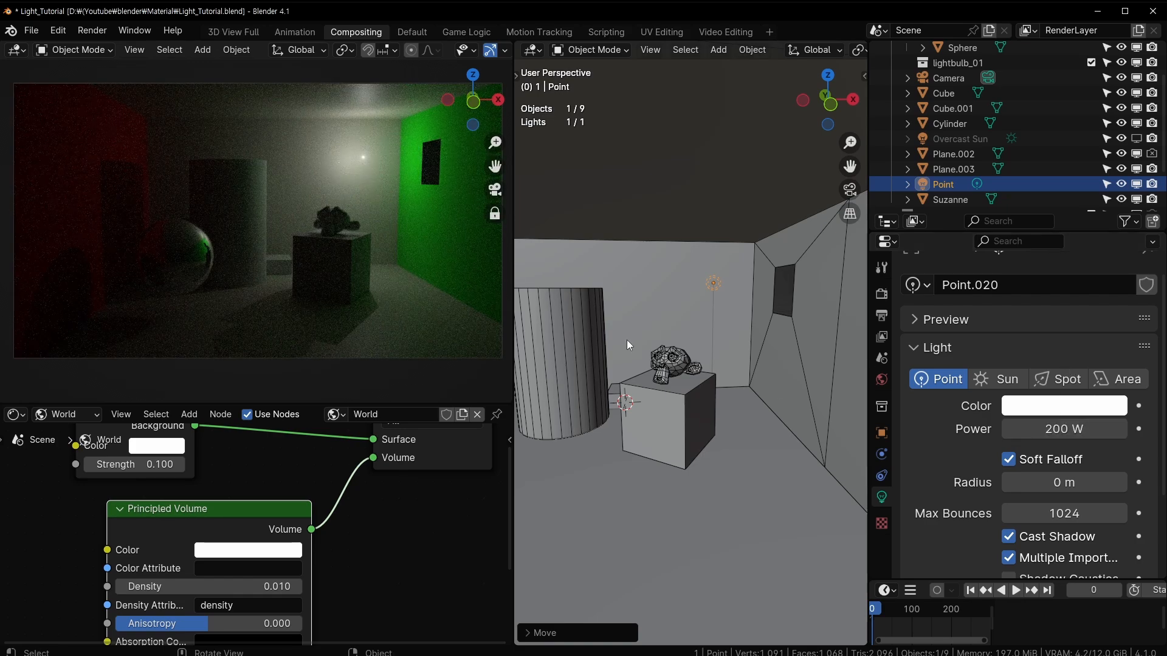
middle_click_drag(626, 340, 705, 290)
key("g")
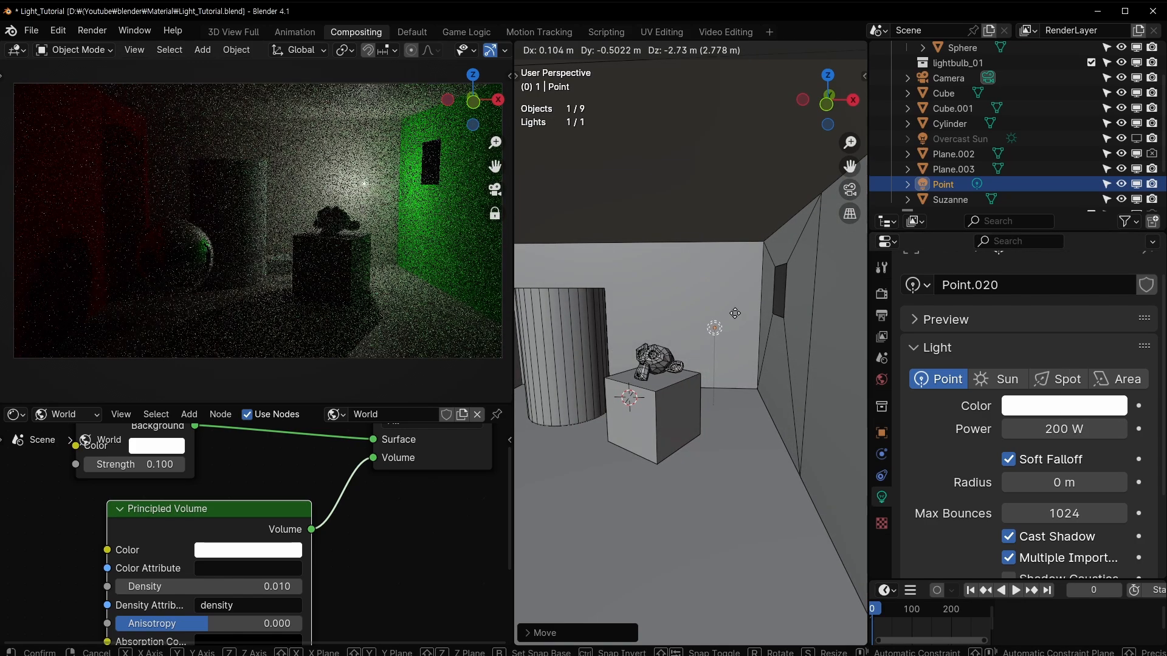
left_click(732, 270)
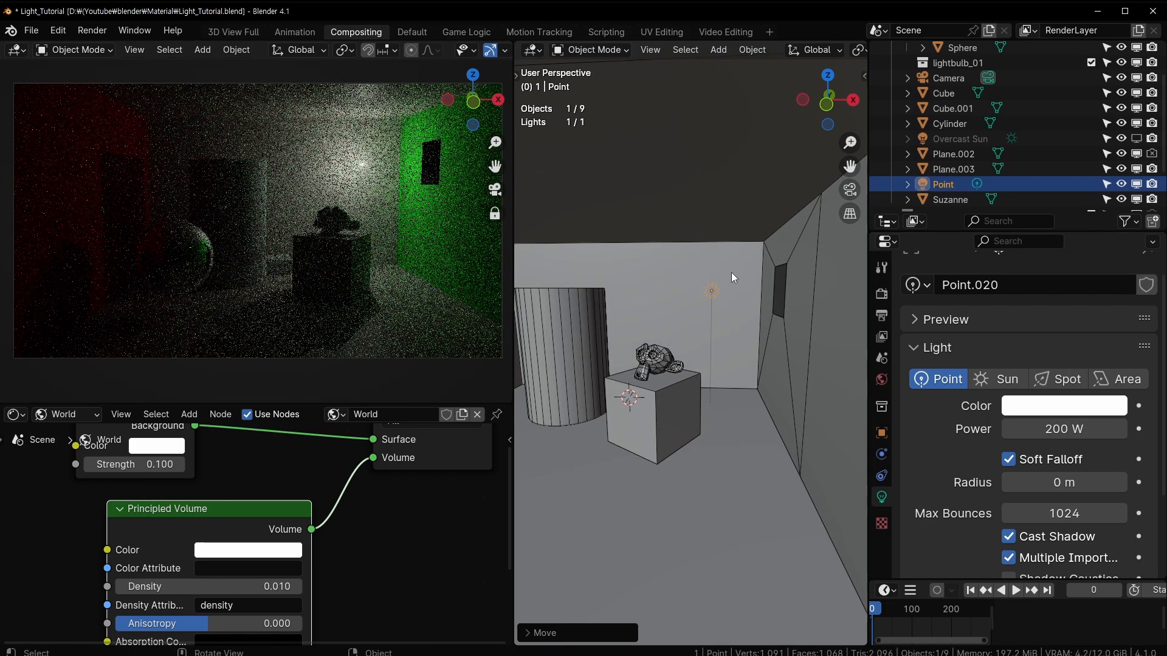
Try a Principled Volume density of 0.1
double_click(224, 586)
type("0.1")
key("Return")
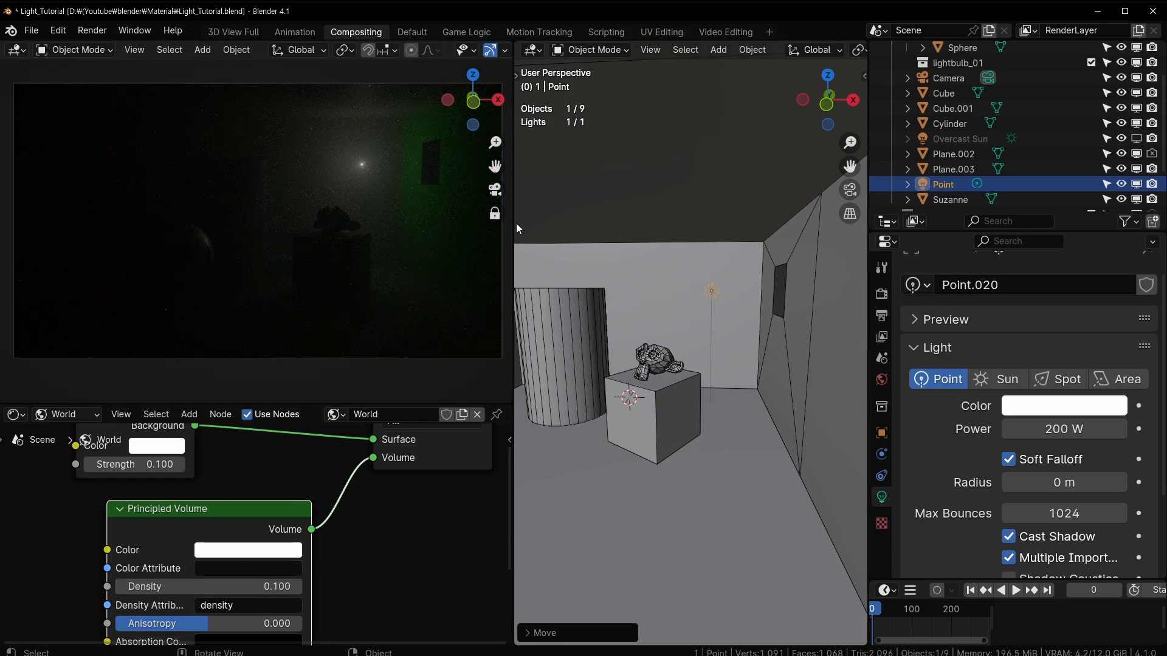
Move the point light down behind the monkey head, up above it, and back toward the green wall to compare the glow
middle_click_drag(684, 305, 716, 303)
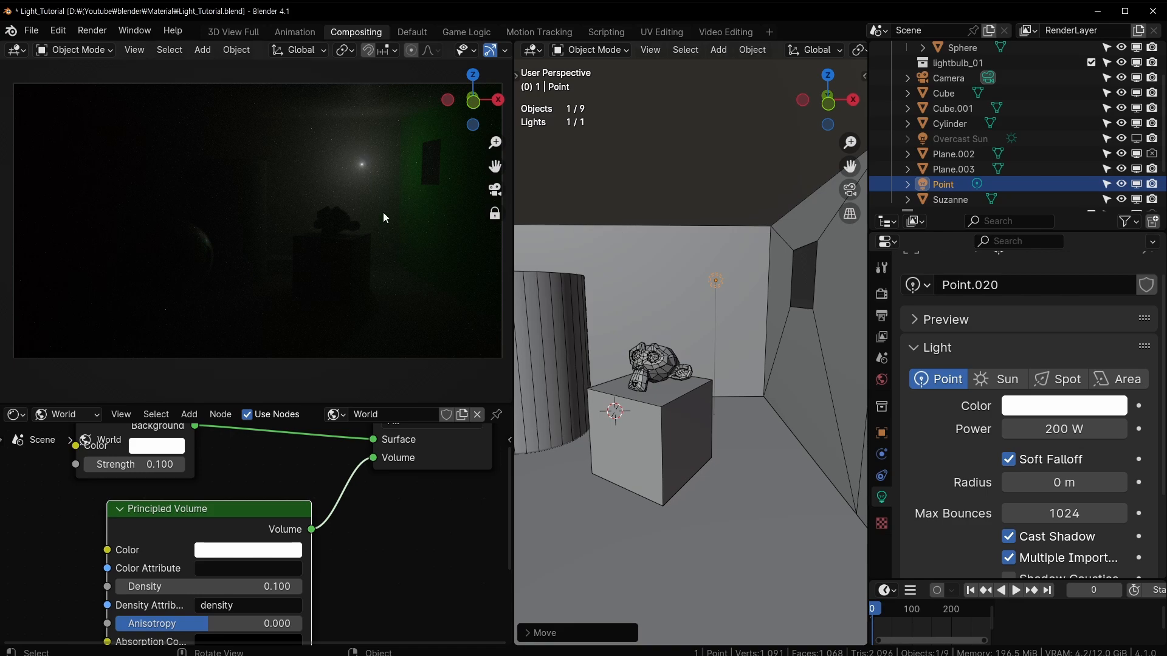
key("g")
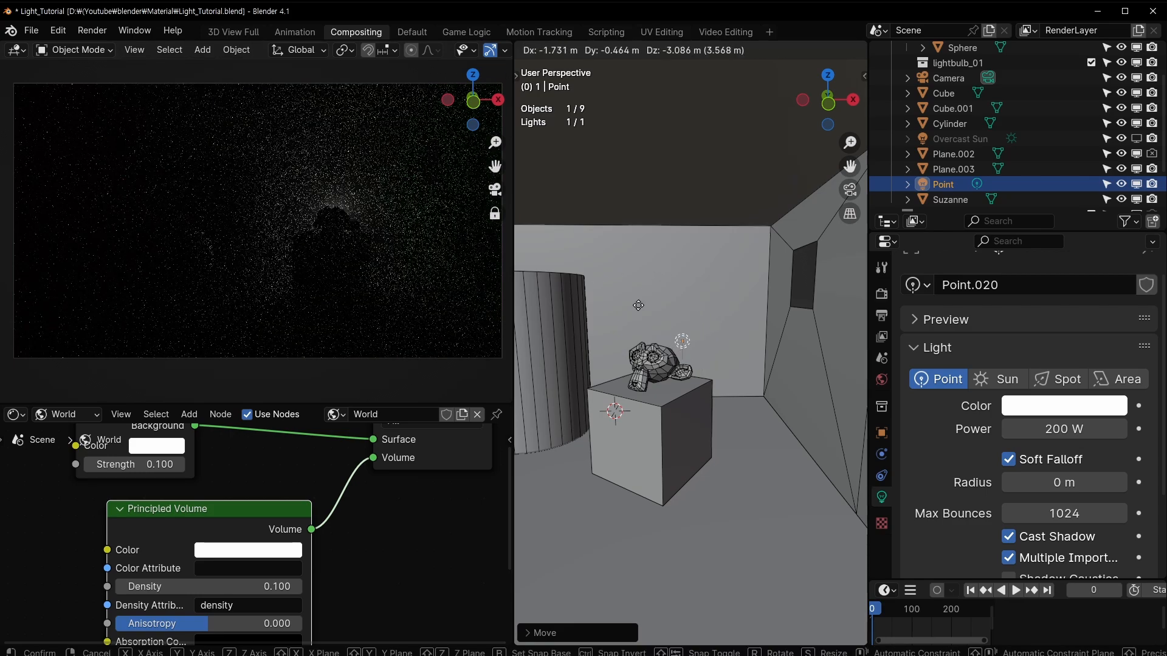
left_click(634, 311)
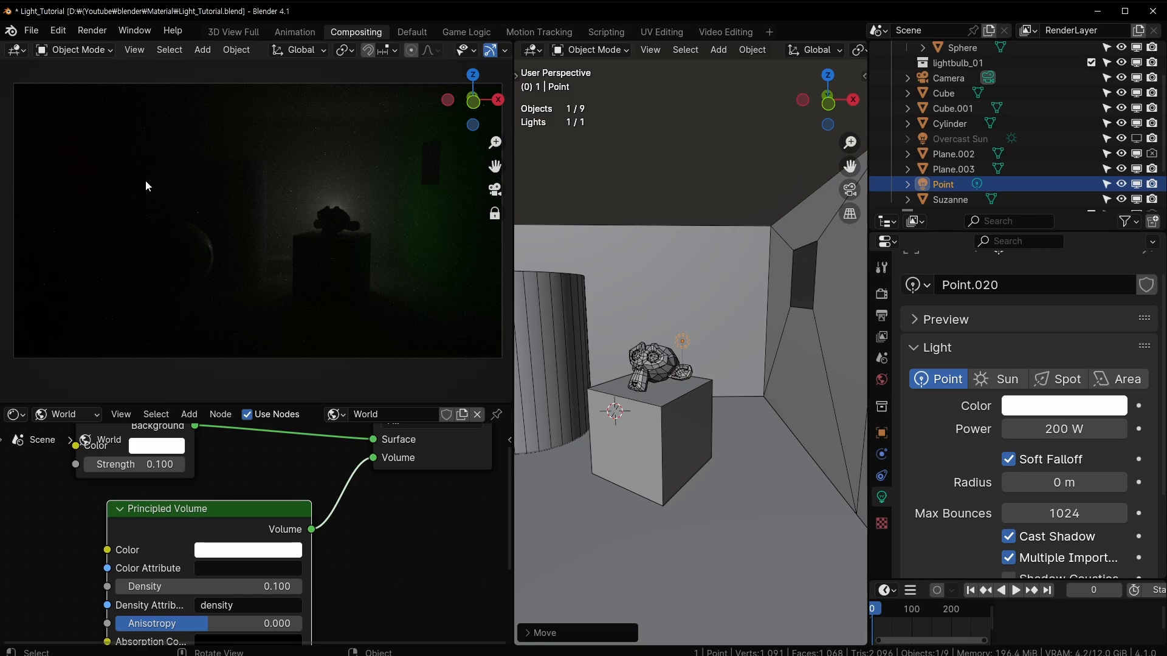
key("g")
left_click(317, 213)
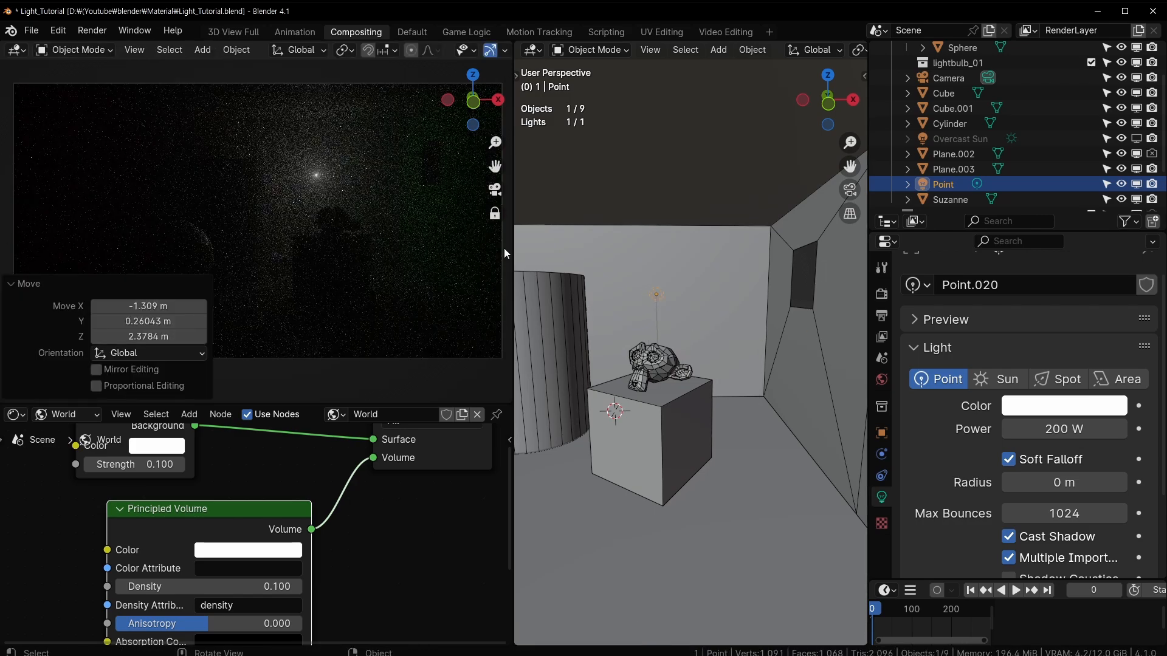
key("g")
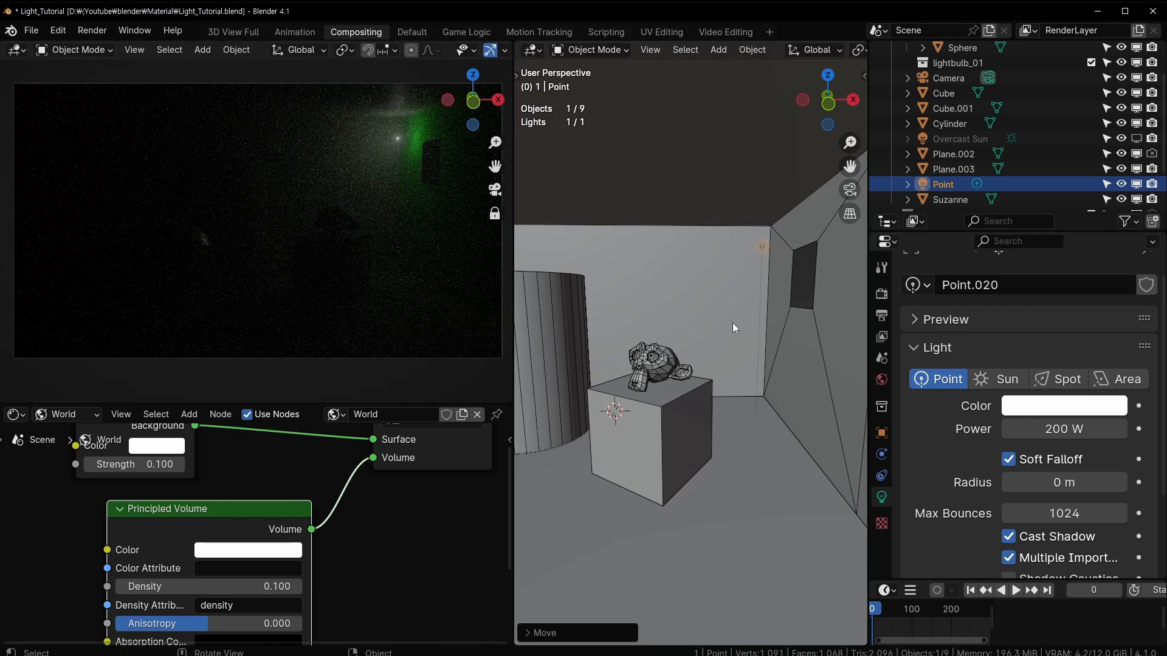
left_click(748, 271)
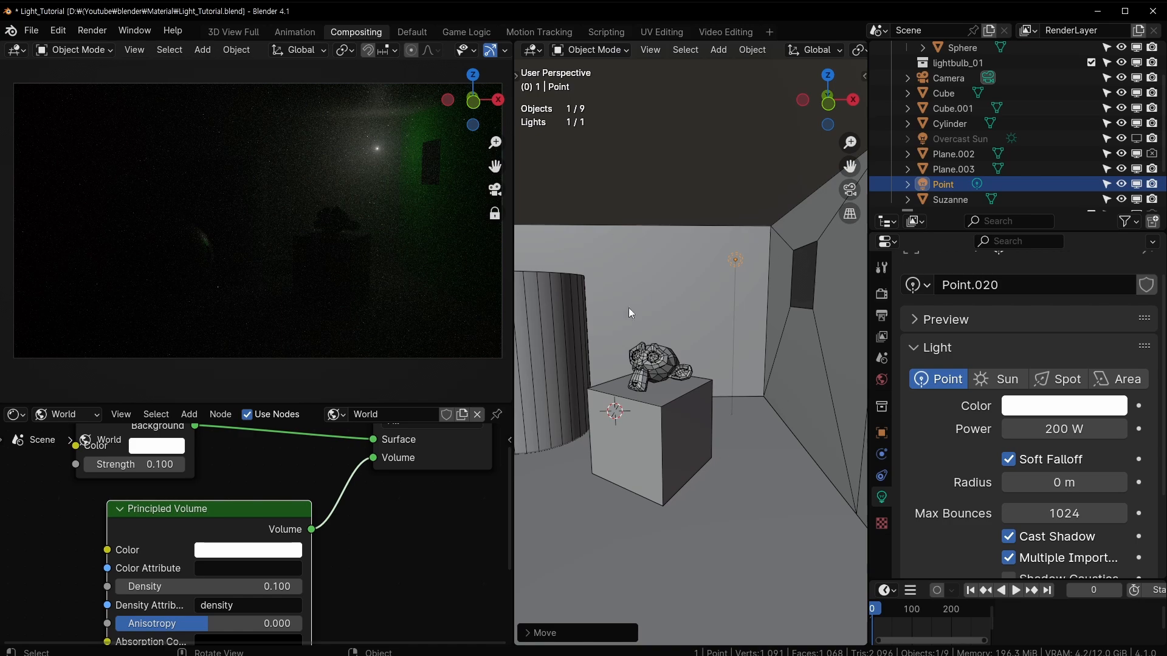
middle_click_drag(658, 333, 739, 299)
key("g")
left_click(762, 312)
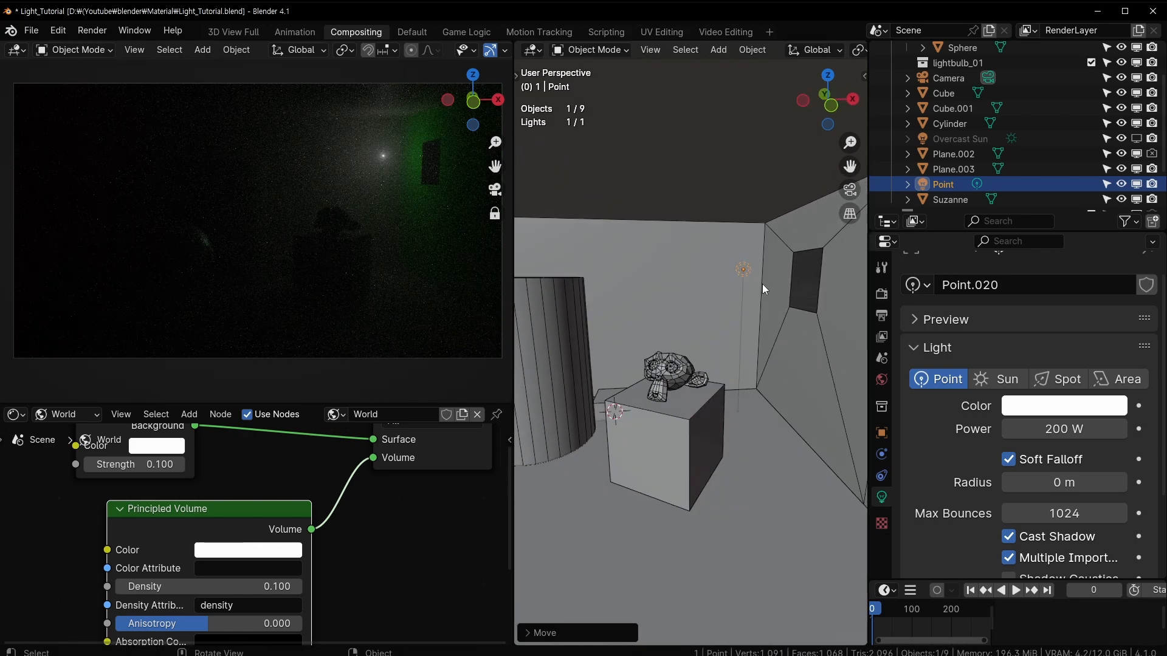
Set the Principled Volume's density to 0.001
left_click(242, 587)
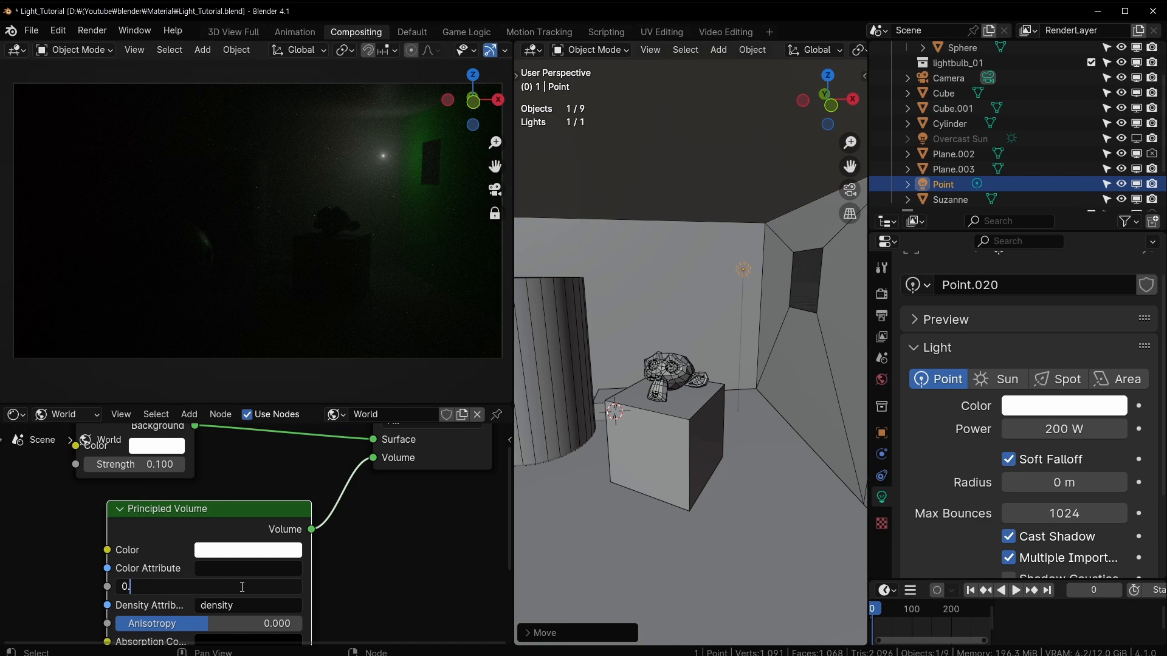
type("0.001")
key("Return")
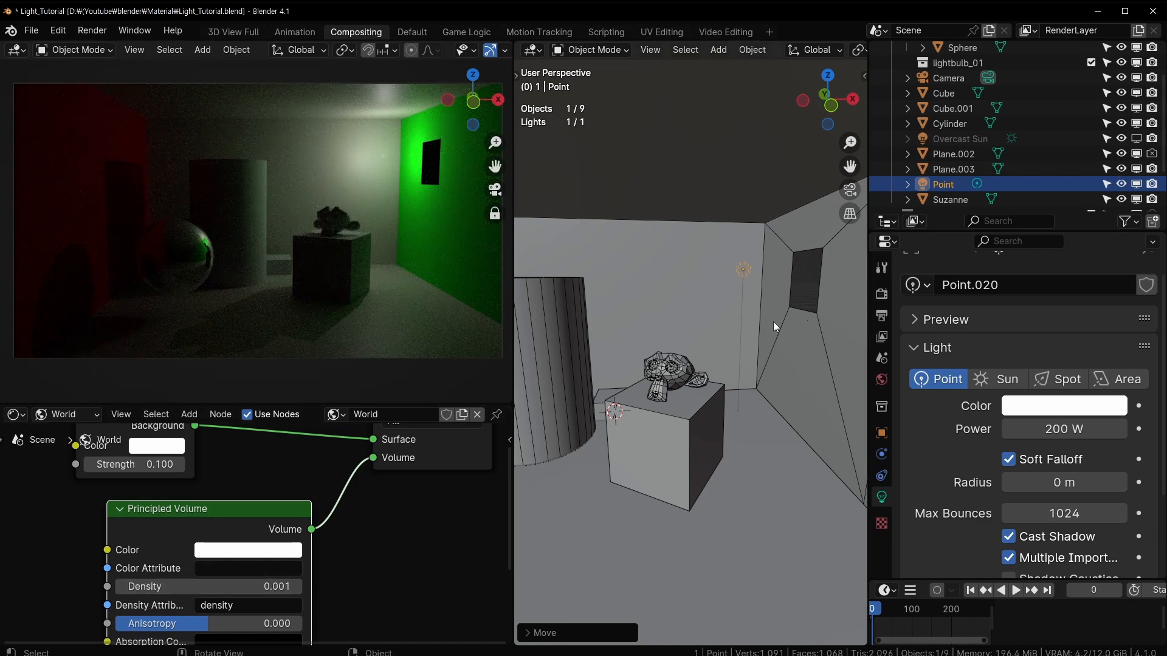
Move the point light to the window opening in the side wall and delete it
key("g")
left_click(829, 280)
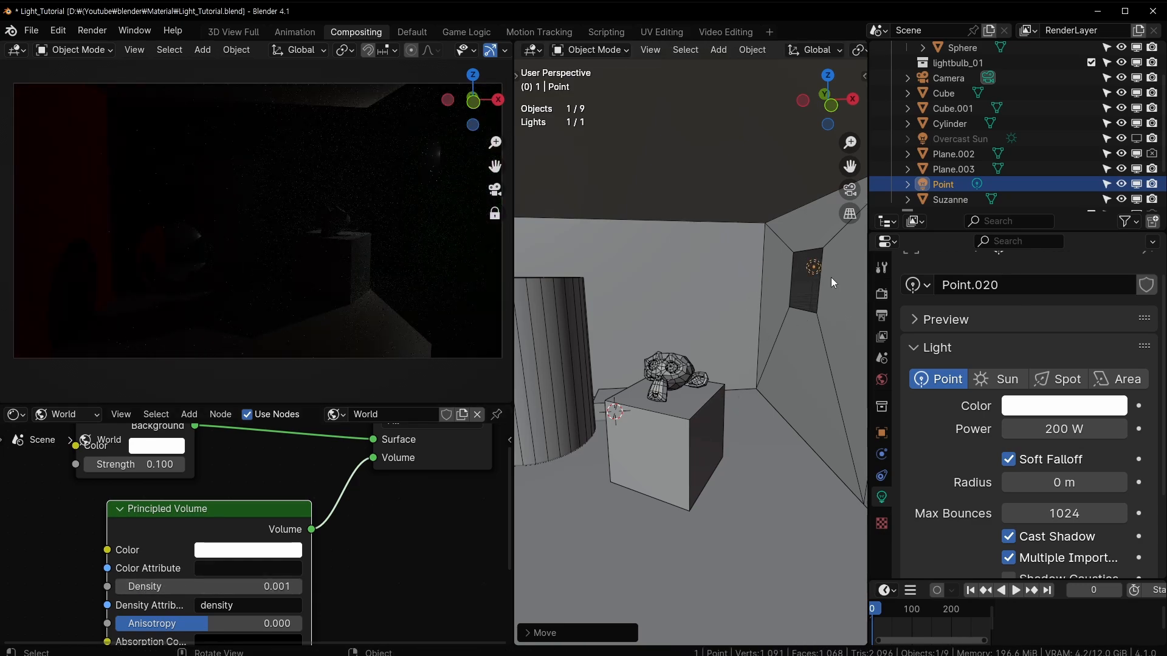
key("x")
left_click(813, 271)
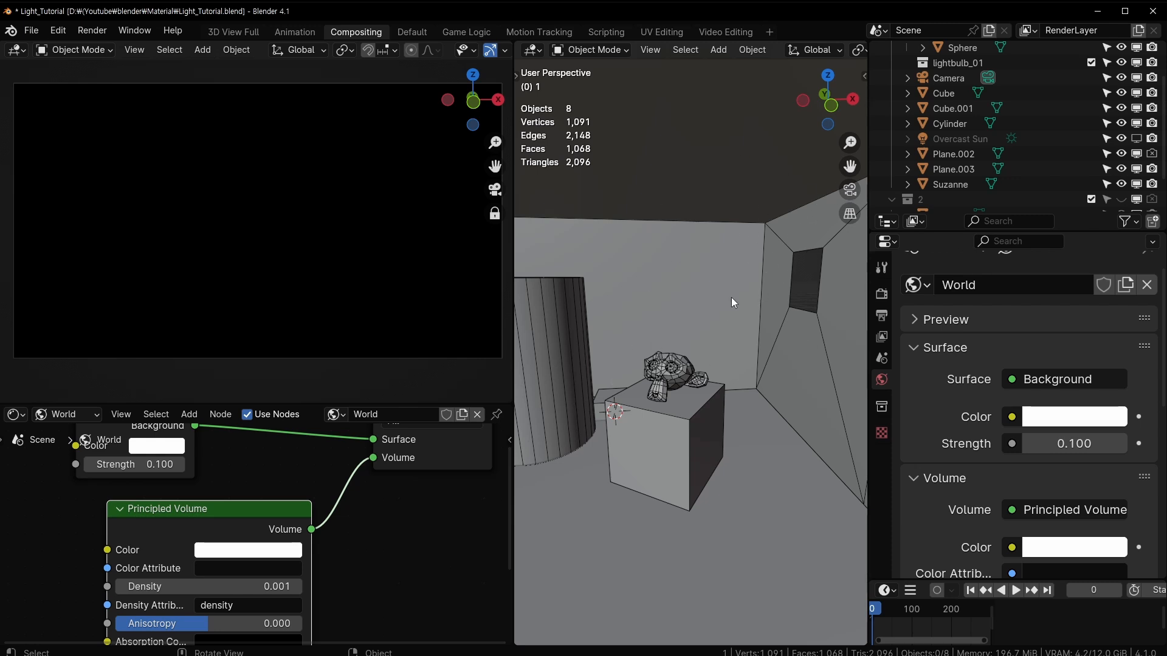
Disconnect the Principled Volume from the World Output's Volume input and shift the node farther from the output
middle_click_drag(665, 179, 651, 383)
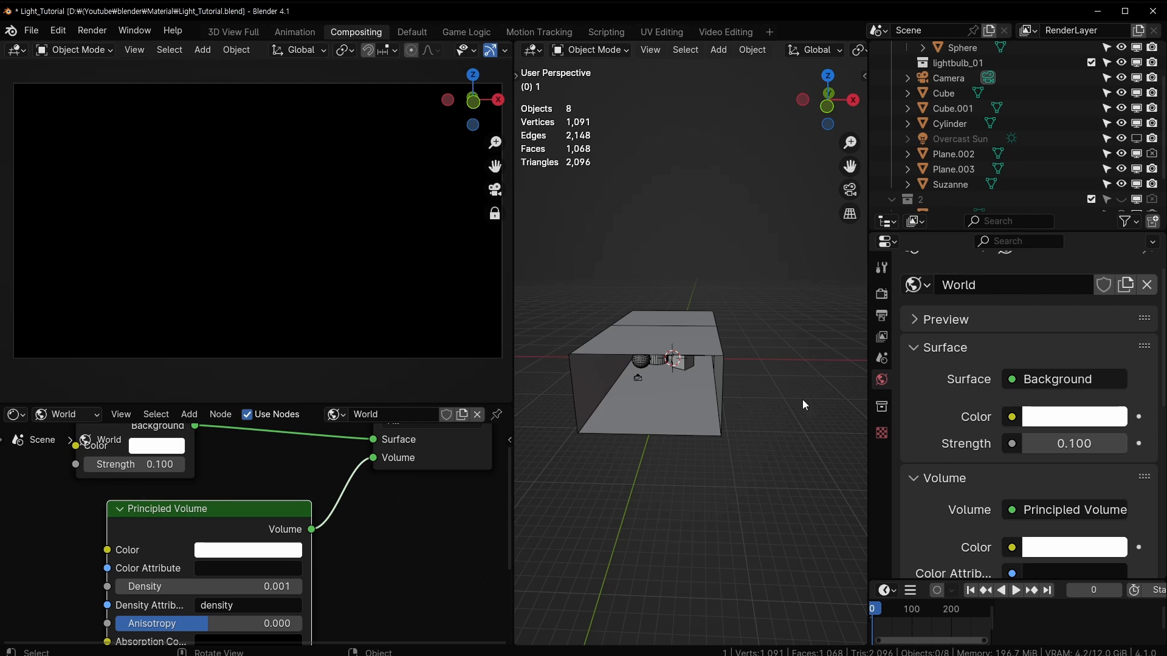
scroll(679, 395, "up", 2)
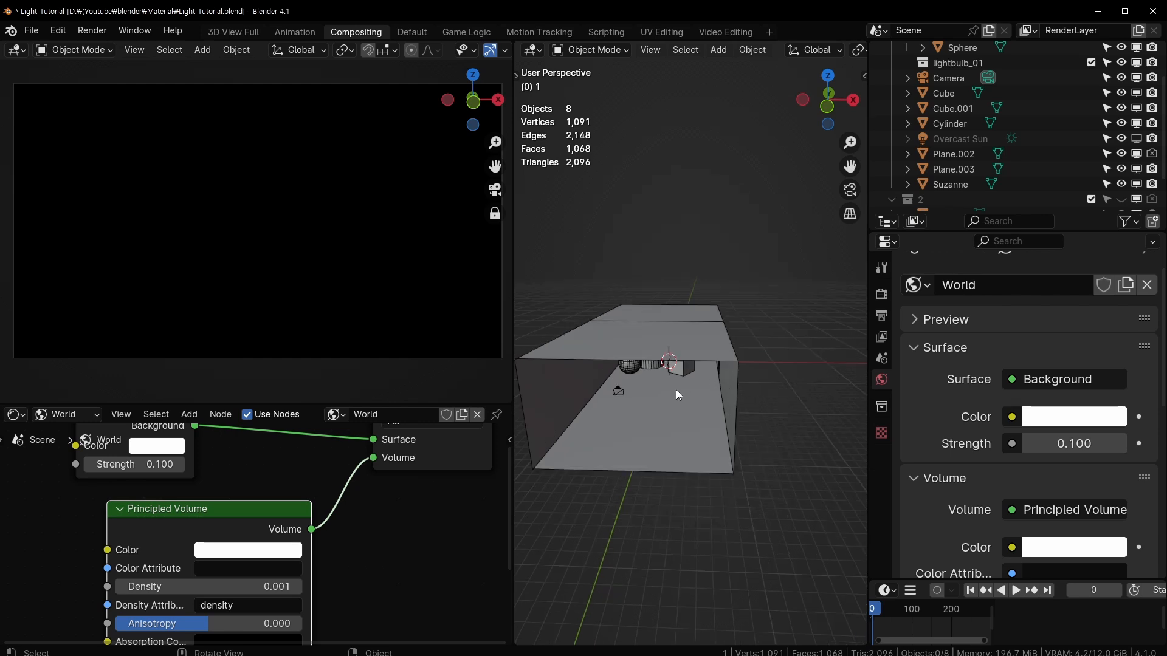
left_click_drag(373, 457, 356, 512)
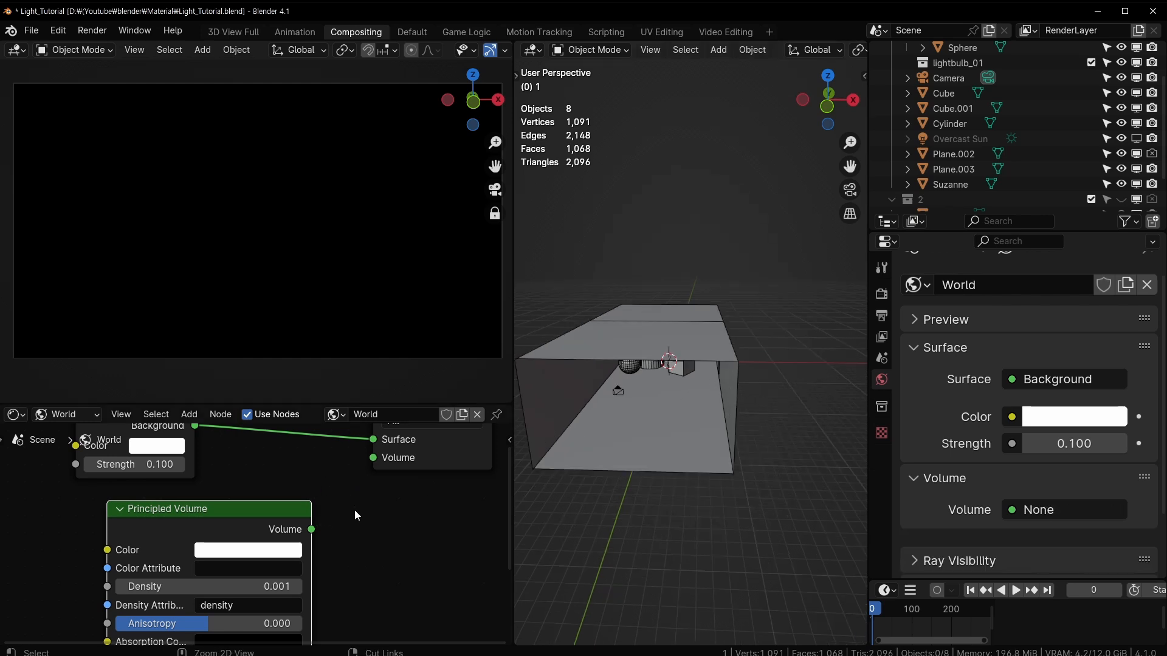
left_click_drag(262, 516, 187, 516)
Add a cube at the 3D cursor and scale it up larger than the room's cross-section
middle_click_drag(772, 322, 674, 226)
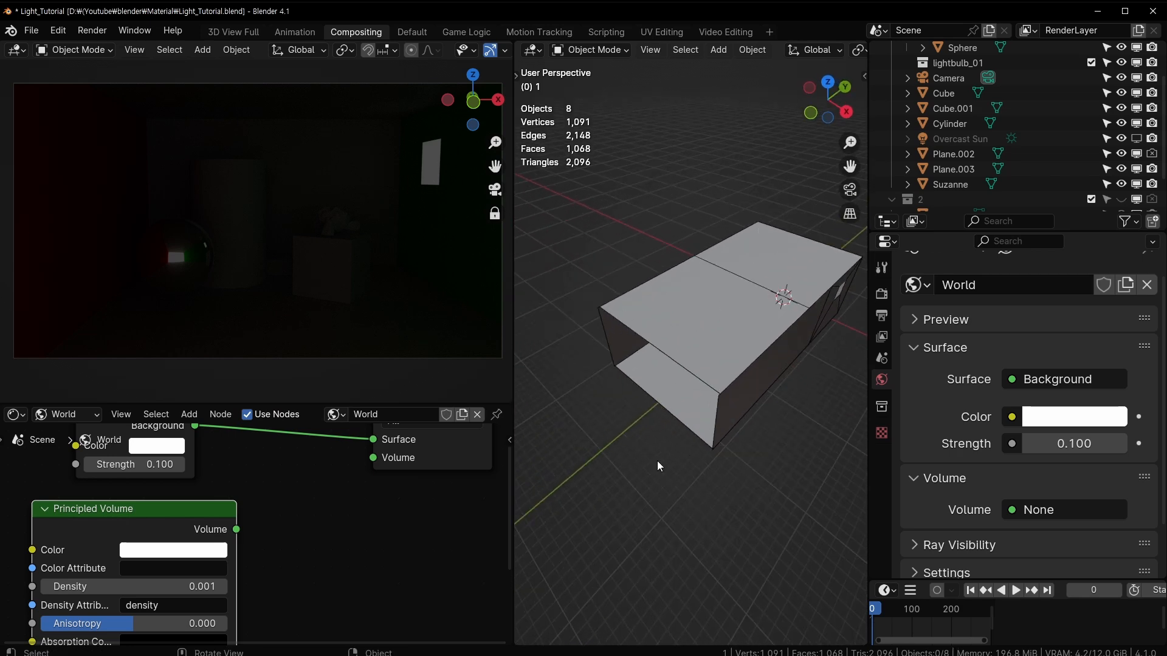
middle_click_drag(657, 461, 726, 406)
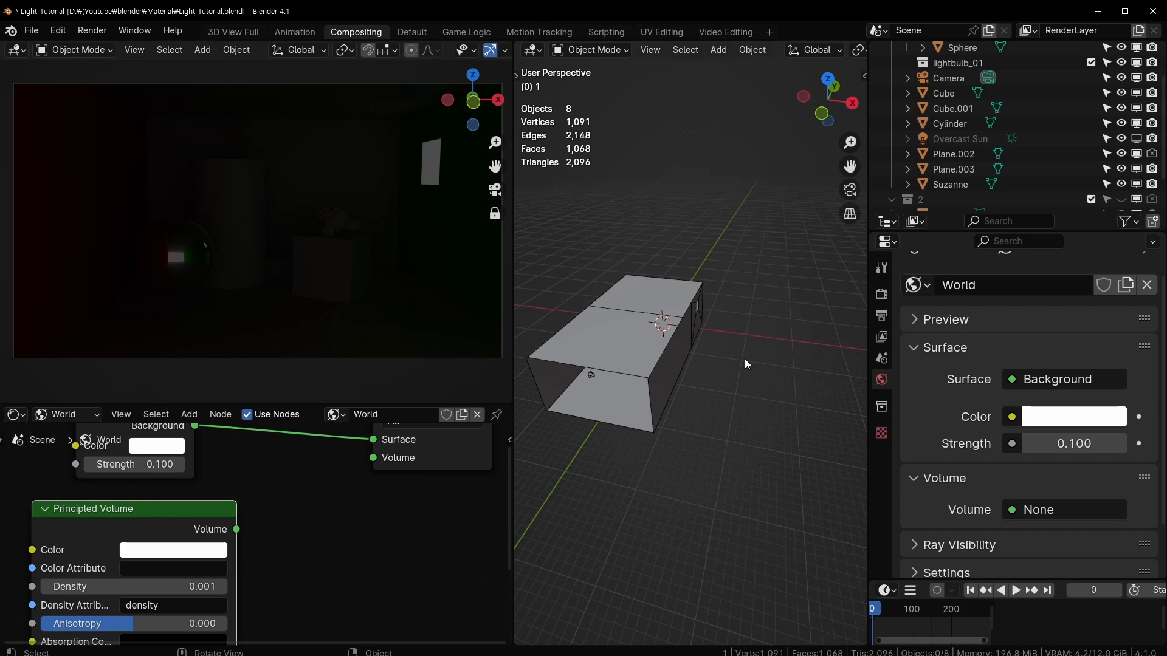
key("shift+a")
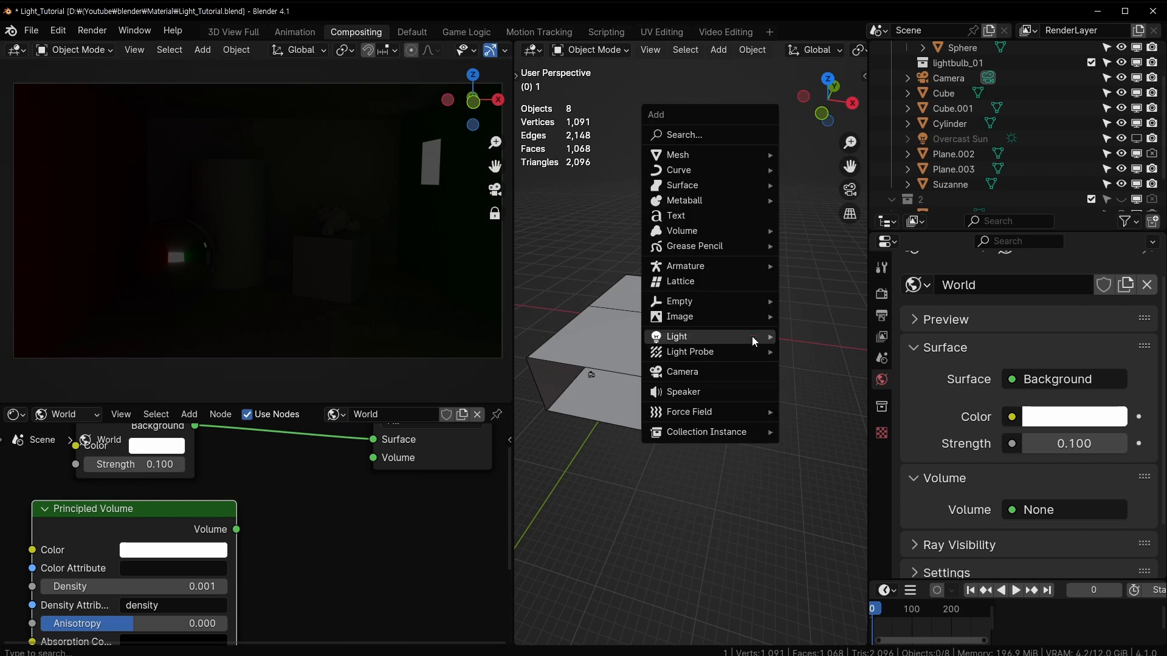
mouse_move(717, 158)
left_click(825, 169)
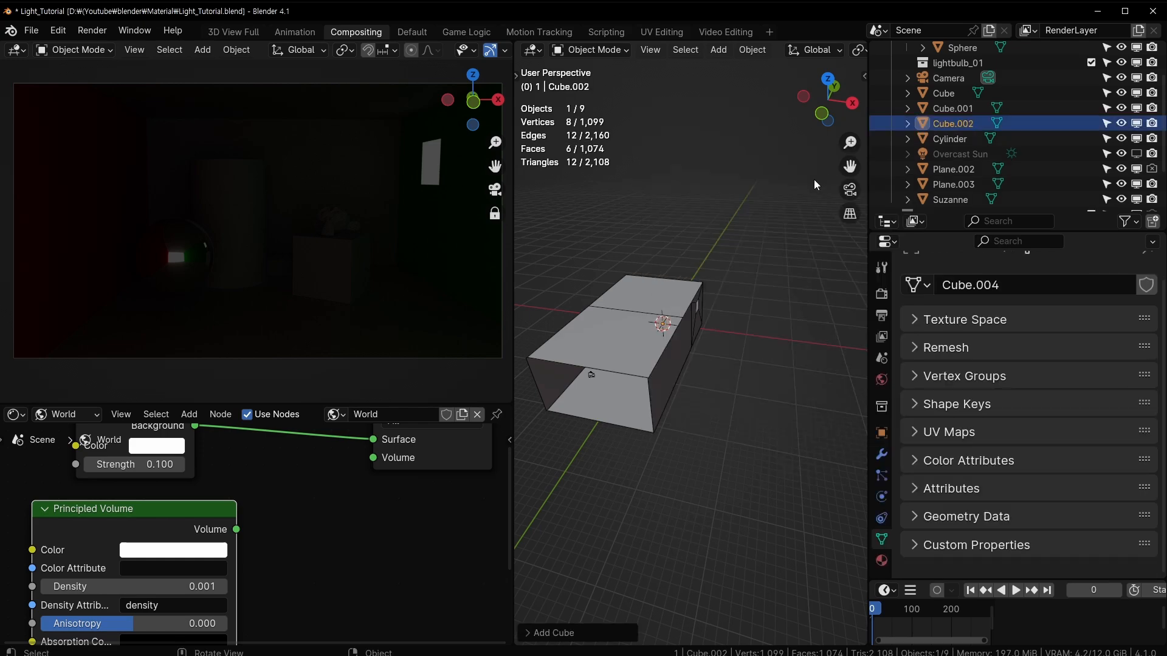
key("s")
left_click(795, 345)
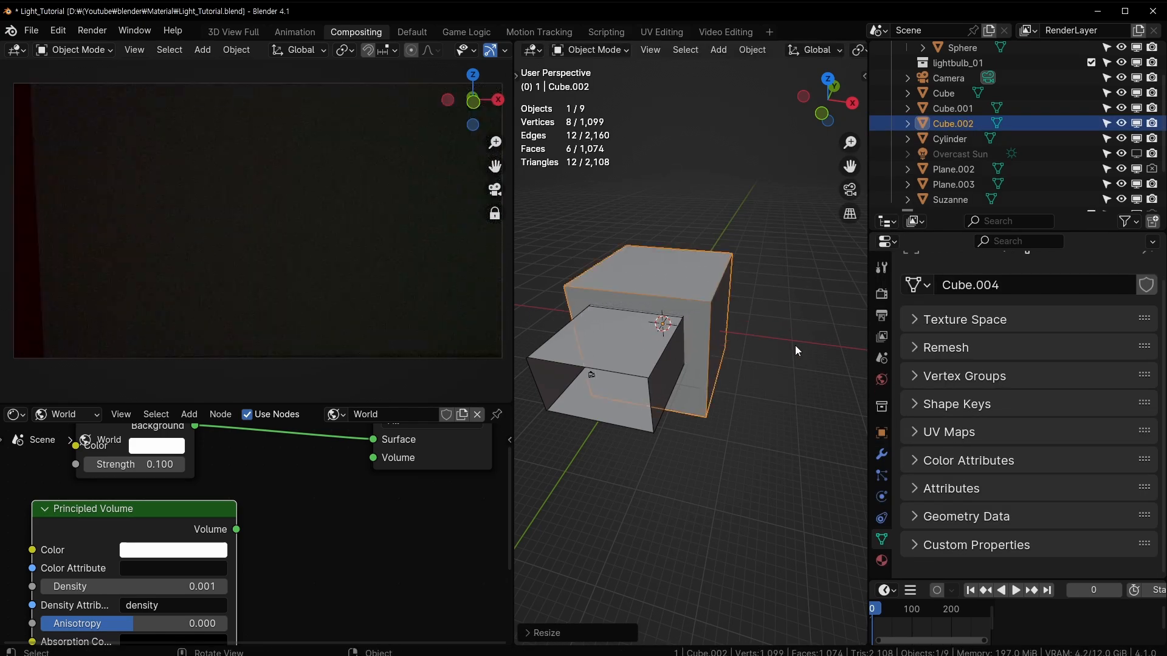
Set the new cube's viewport display to Bounds
left_click(881, 433)
scroll(990, 461, "down", 10)
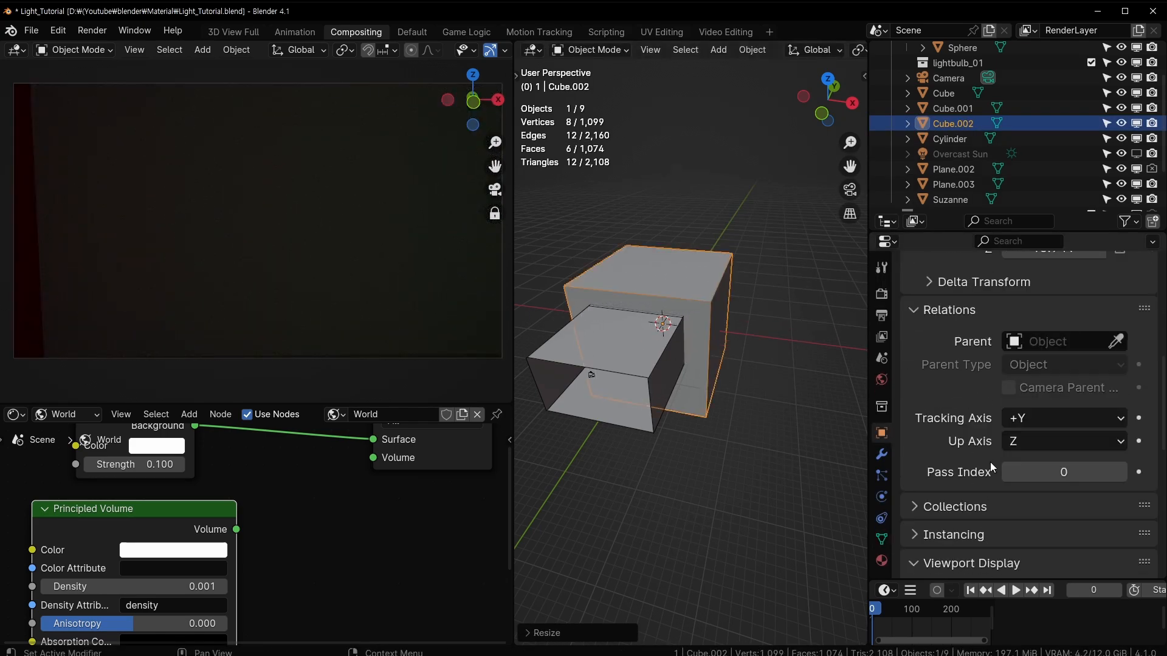
scroll(990, 469, "down", 8)
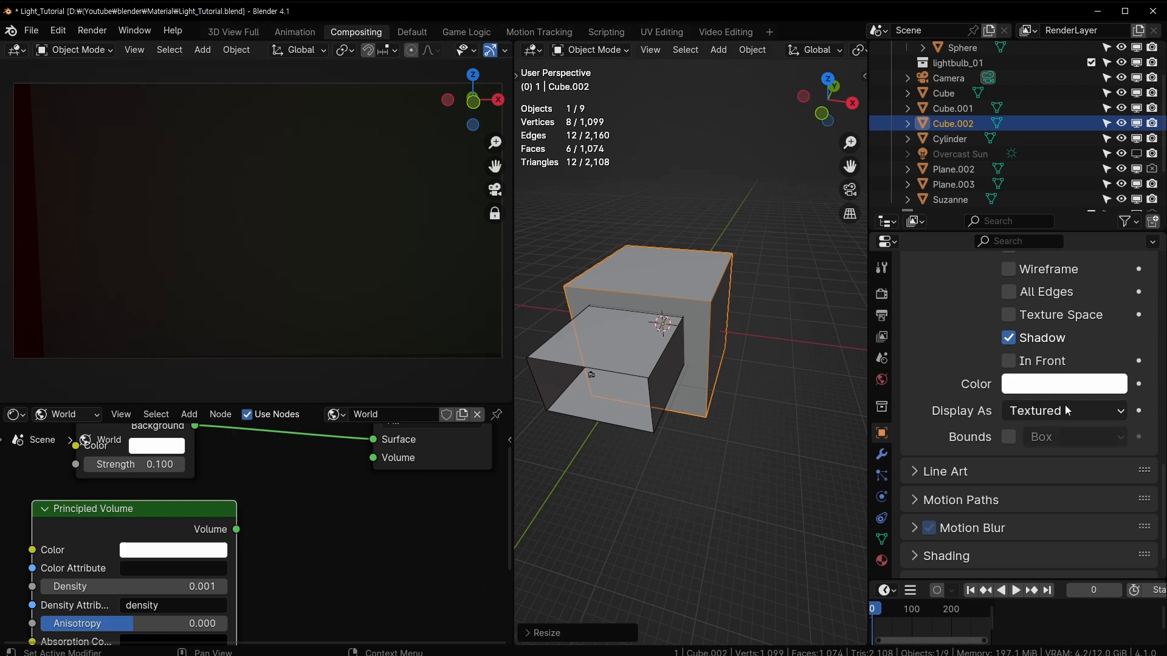
left_click(1065, 404)
left_click(1047, 437)
Move the bounds cube along Z and then along Y toward the room's open end so it surrounds the room
middle_click_drag(729, 377, 711, 204)
key("g")
key("z")
left_click(757, 298)
middle_click_drag(722, 347, 747, 333, "shift")
key("g")
key("y")
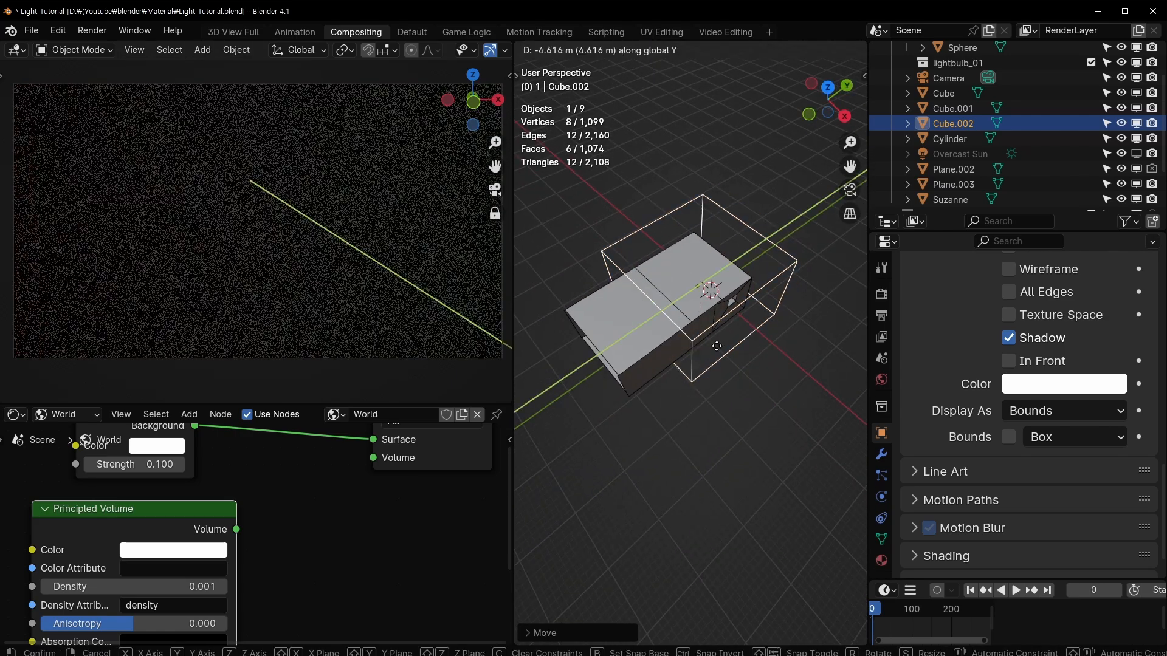
left_click(691, 354)
Scale the bounds cube along Z, X and Y to fit it around the whole room
middle_click_drag(712, 381, 756, 350)
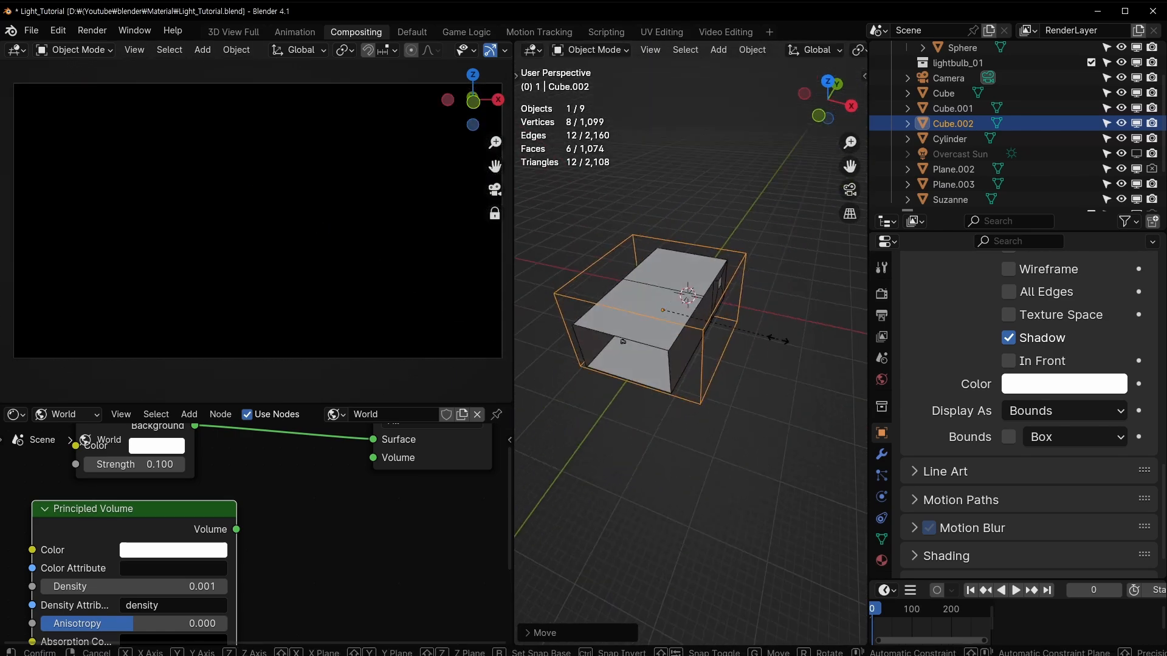
key("s")
key("z")
left_click(753, 346)
key("s")
key("x")
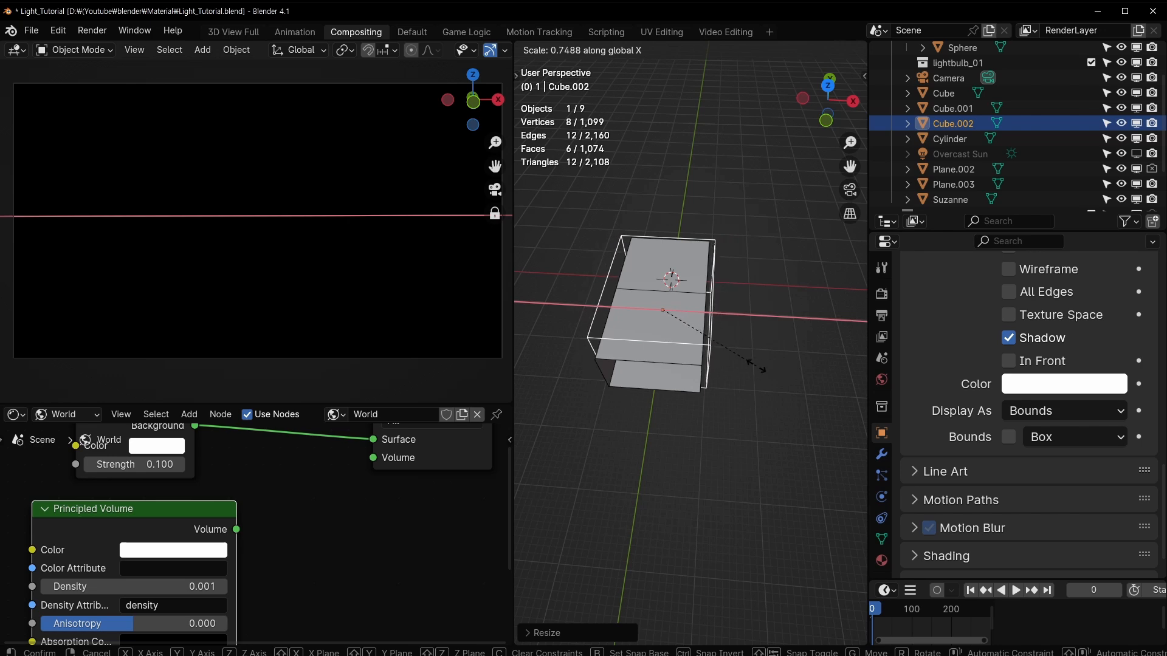
left_click(759, 367)
middle_click_drag(760, 367, 783, 351)
key("s")
key("y")
left_click(731, 339)
scroll(789, 351, "up", 3)
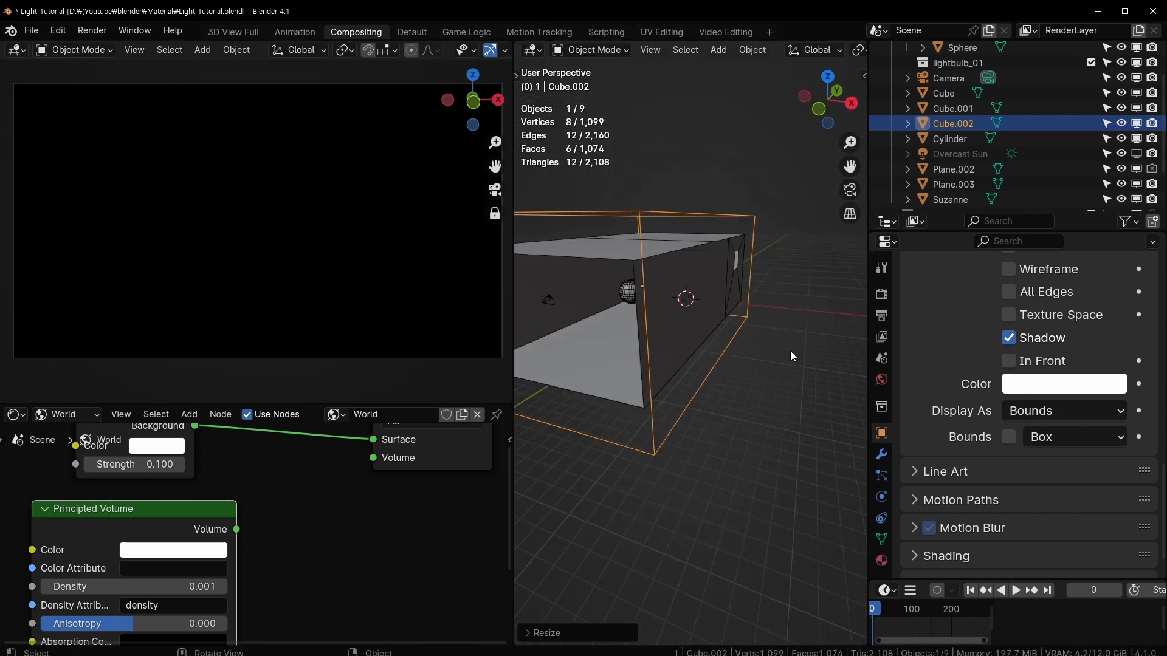
Save the file, switch the shader editor from world to object shading, and create a new material for the bounds cube
key("ctrl+s")
middle_click_drag(717, 392, 751, 401)
left_click(67, 414)
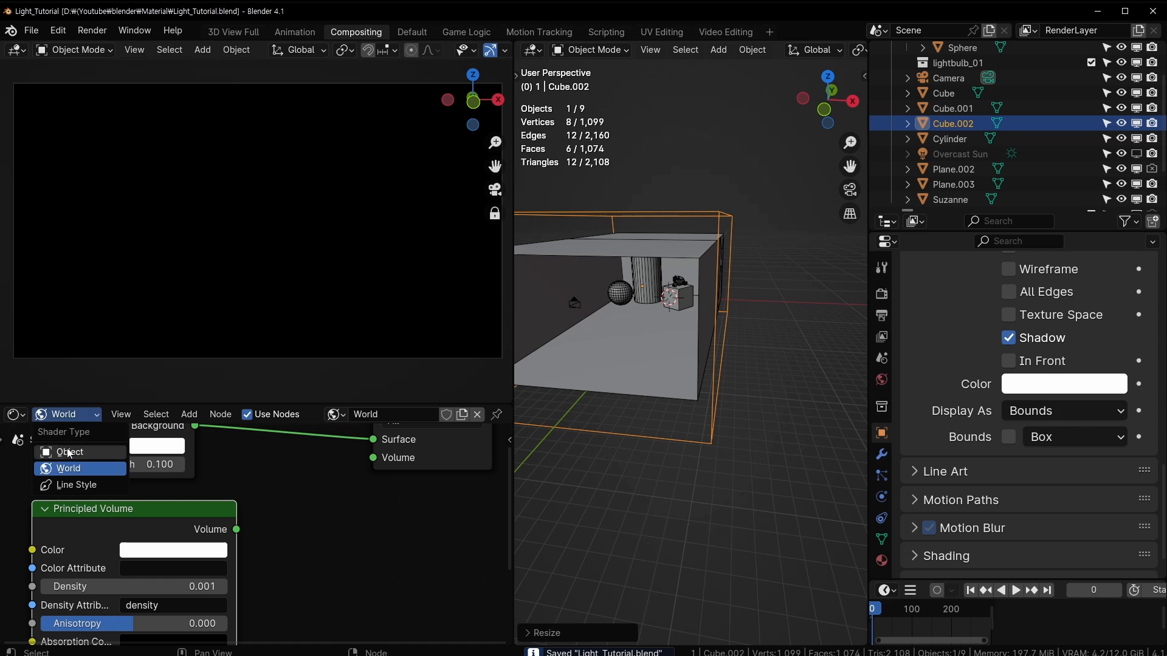
left_click(64, 452)
left_click(356, 414)
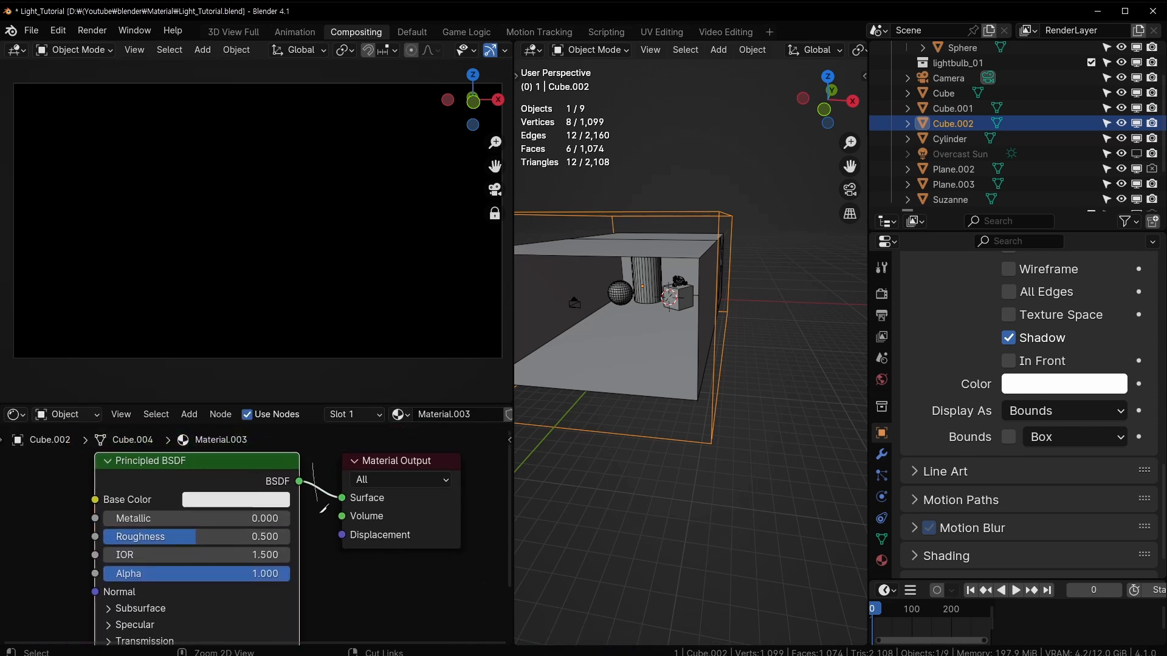
Replace the new material's Principled BSDF with a Principled Volume node placed beside the Material Output
left_click(256, 472)
key("Delete")
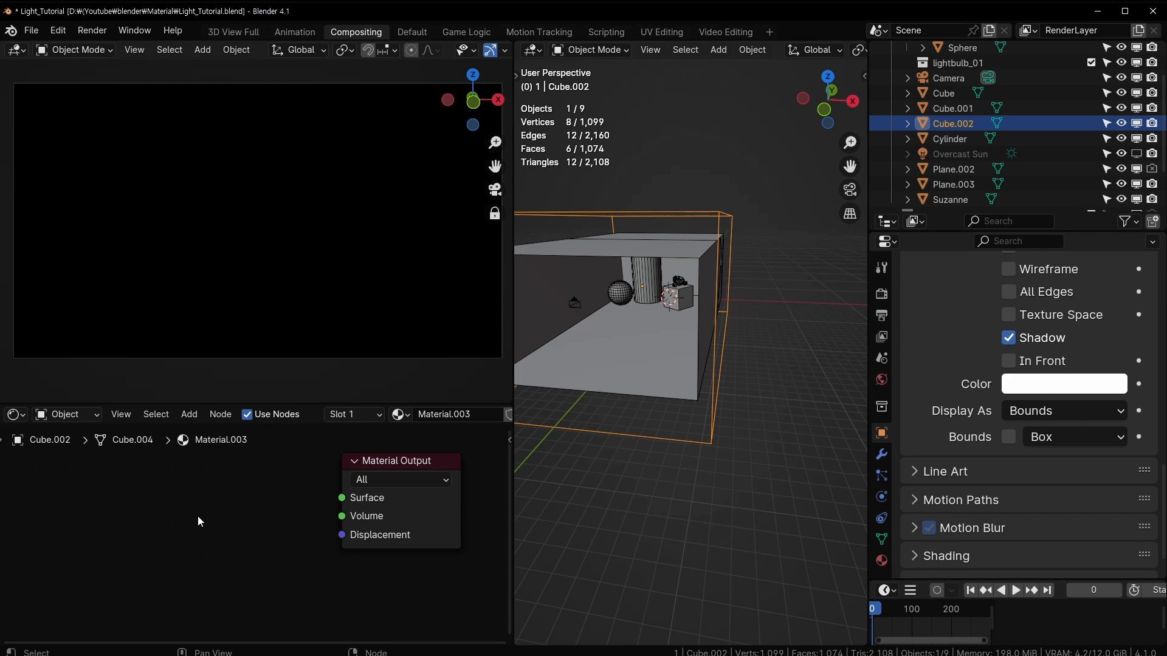
key("shift+a")
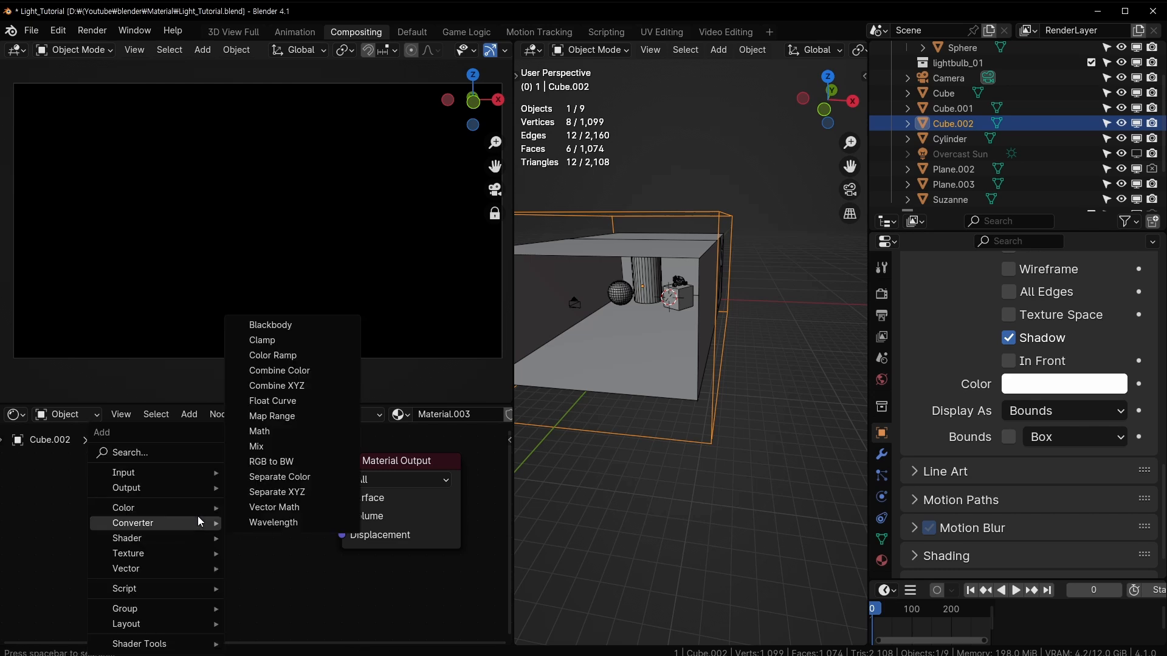
mouse_move(173, 543)
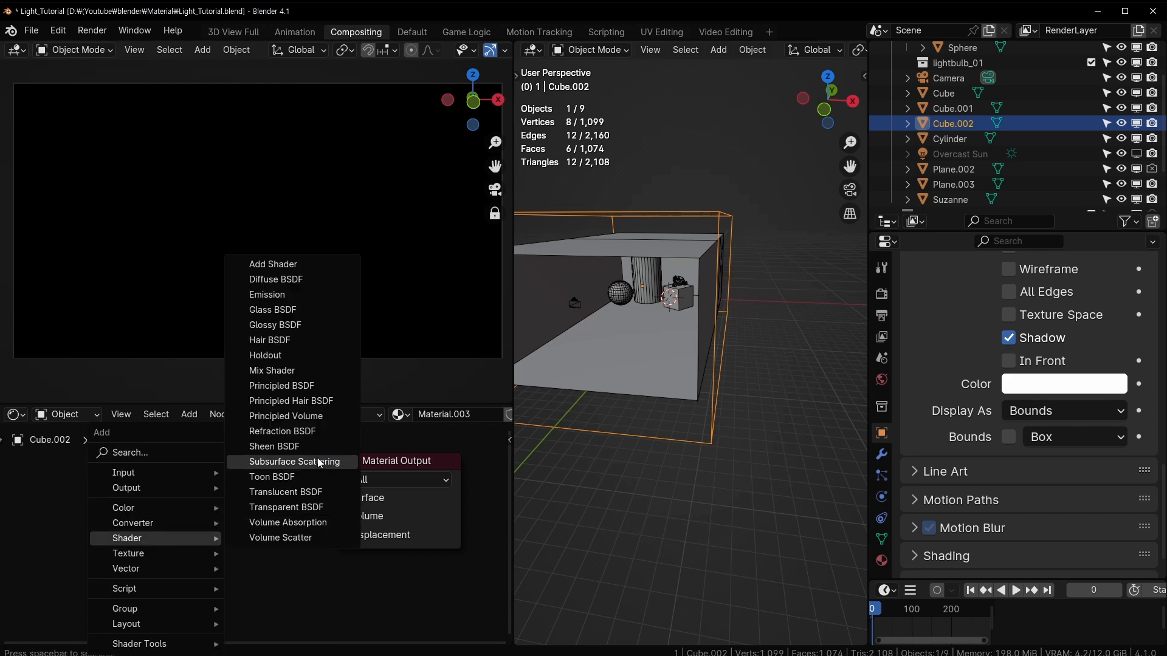
left_click(305, 418)
left_click(90, 495)
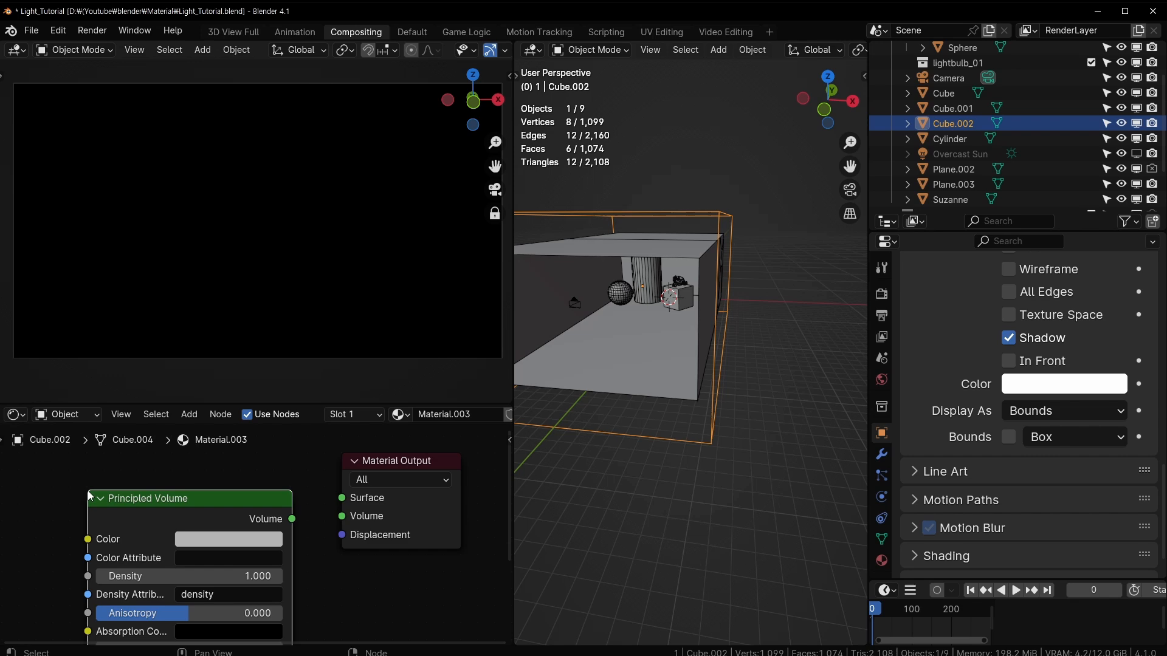
Set the Principled Volume's color to white and density to 0.010, and connect it to the Material Output's Volume
left_click(241, 541)
left_click_drag(350, 311, 345, 272)
left_click(265, 573)
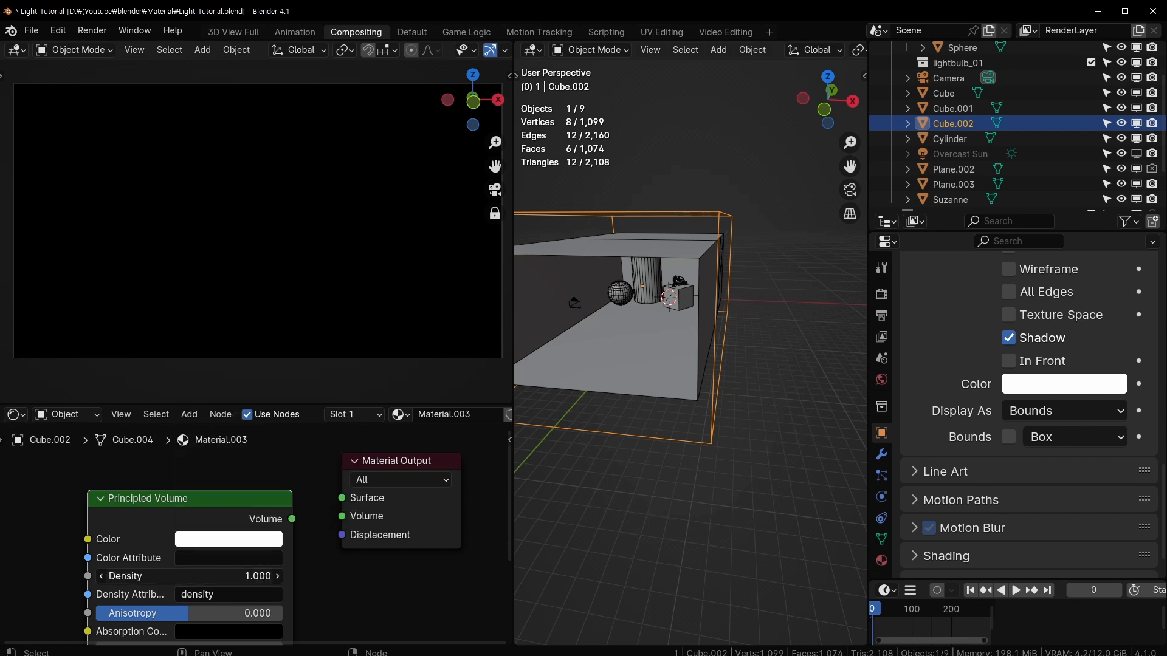
type("0.010")
key("Return")
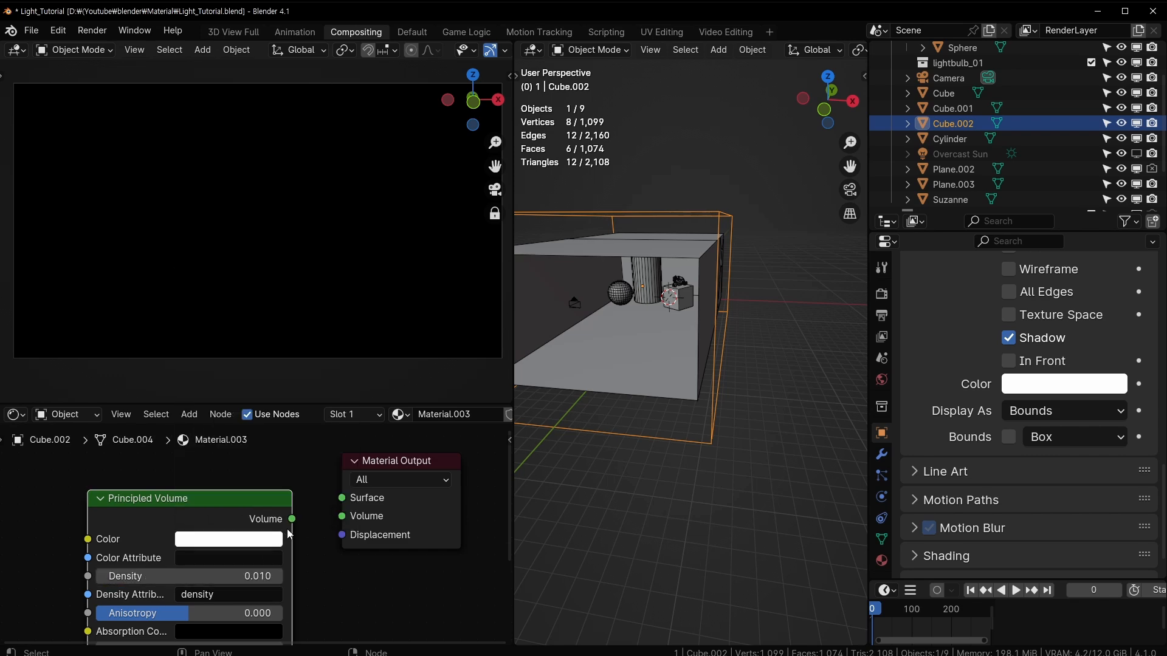
left_click_drag(292, 518, 342, 515)
Examine how the bounds cube encloses the room from several angles and distances
middle_click_drag(668, 364, 694, 396)
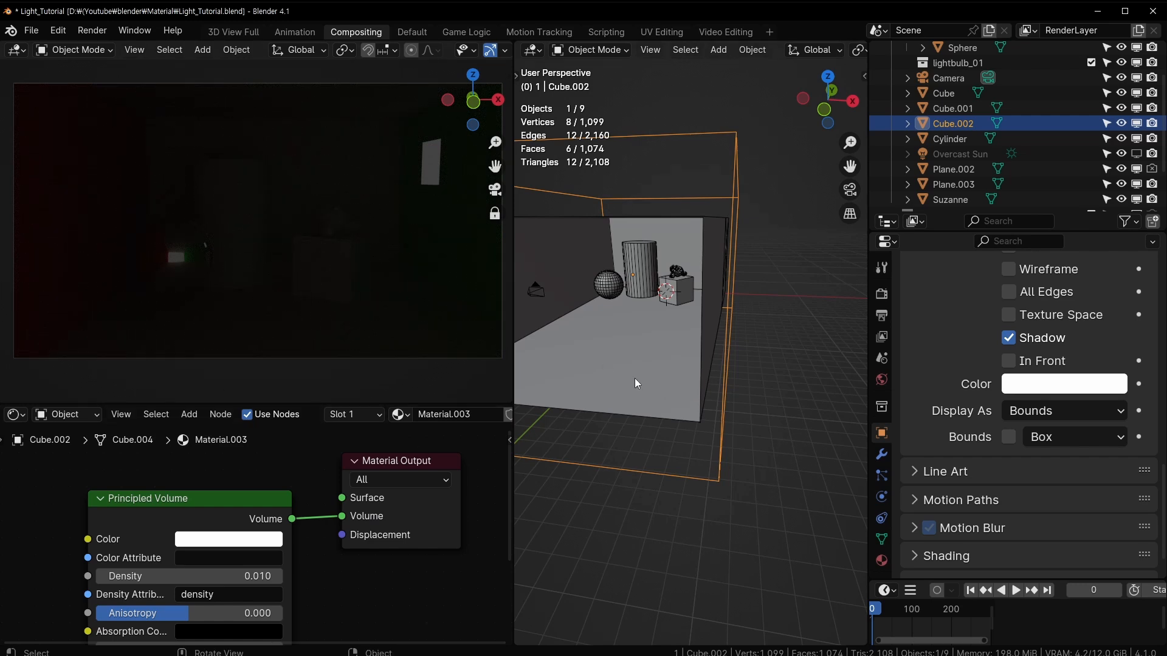
middle_click_drag(634, 378, 728, 344)
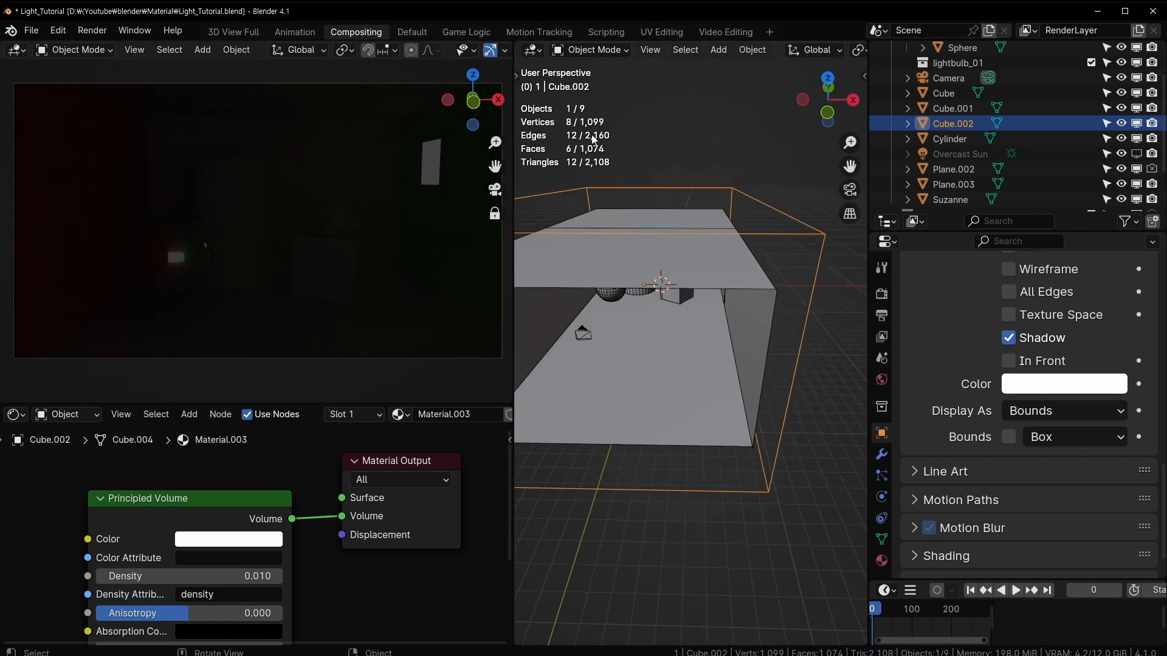
scroll(779, 226, "down", 8)
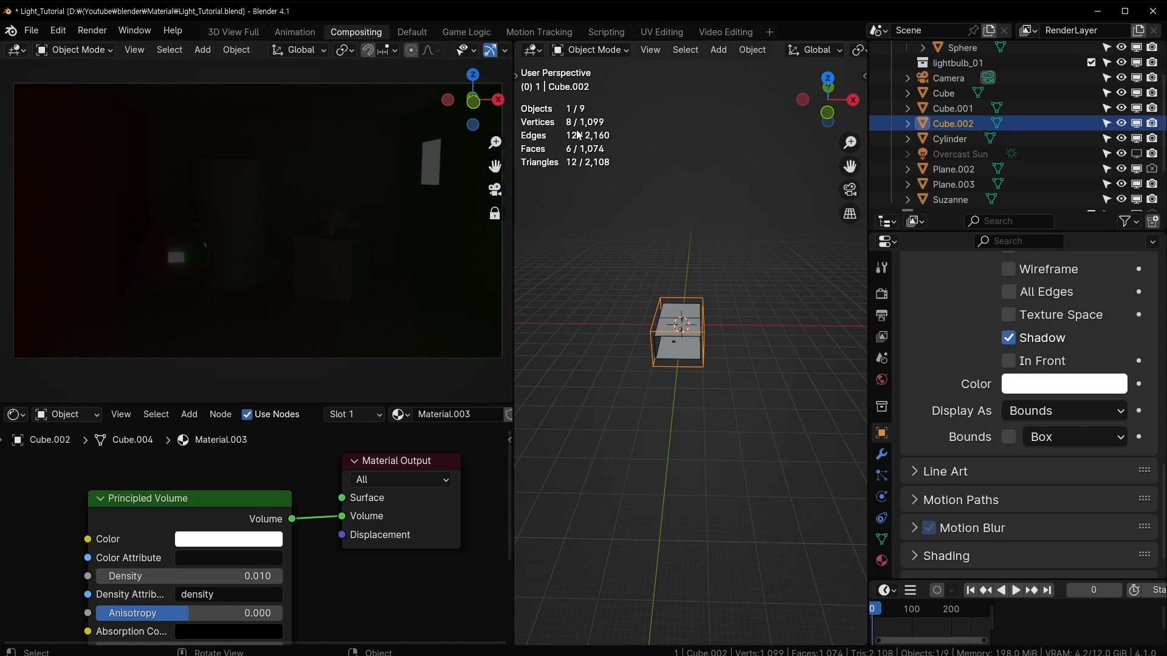
scroll(729, 210, "up", 2)
scroll(777, 253, "up", 4)
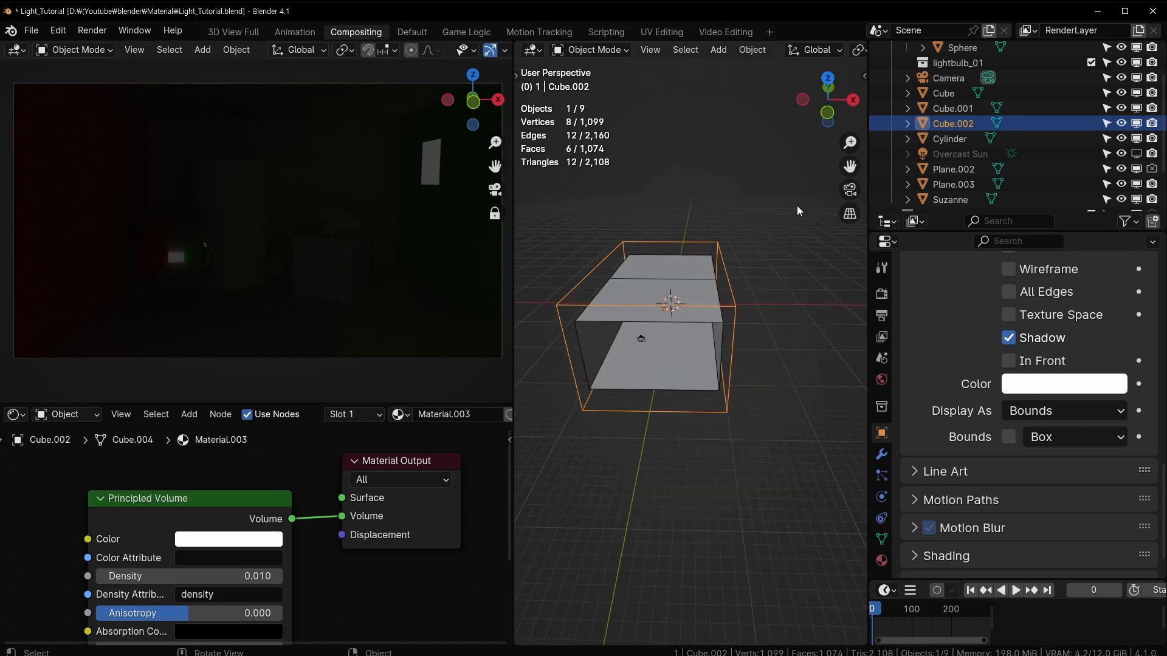
scroll(745, 245, "up", 3)
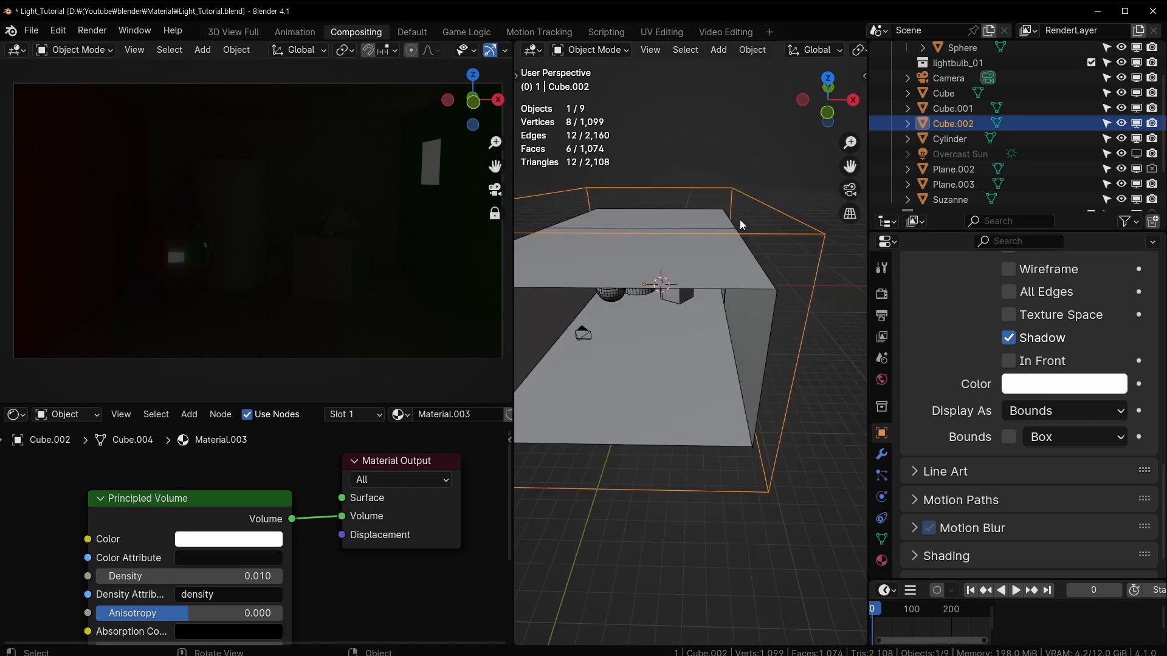
scroll(740, 225, "up", 3)
scroll(692, 202, "down", 5)
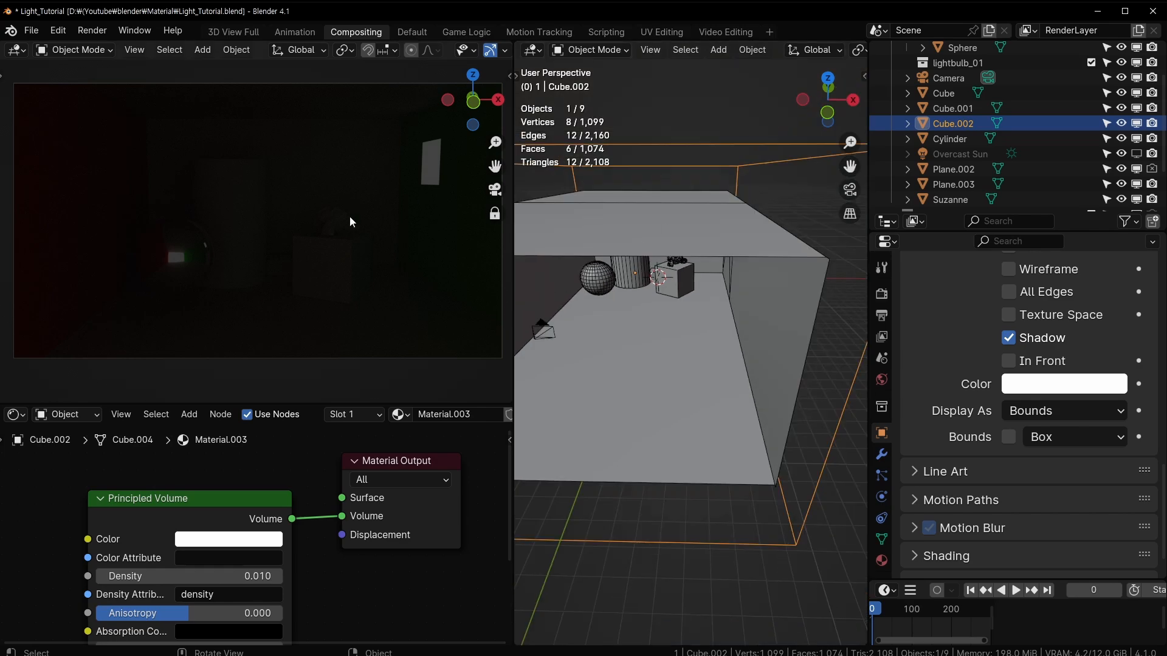
middle_click_drag(786, 336, 771, 287)
Deselect the bounds cube and re-enable the Overcast Sun in the viewports
left_click(808, 265)
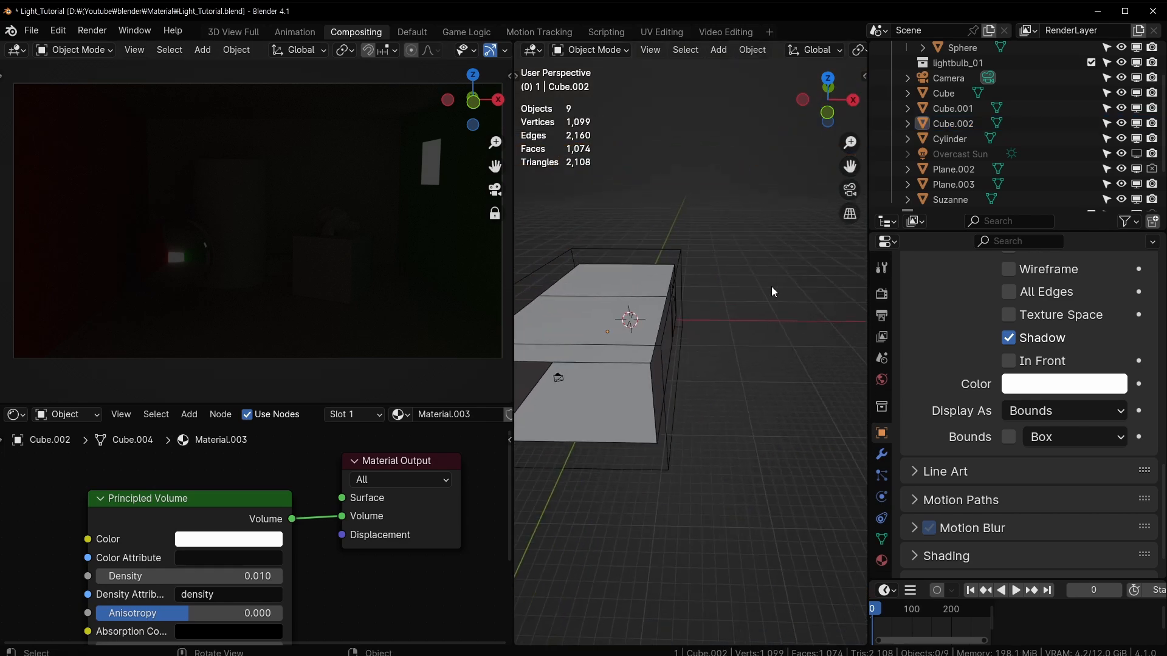
left_click(1137, 153)
scroll(646, 351, "up", 2)
middle_click_drag(708, 300, 689, 361, "shift")
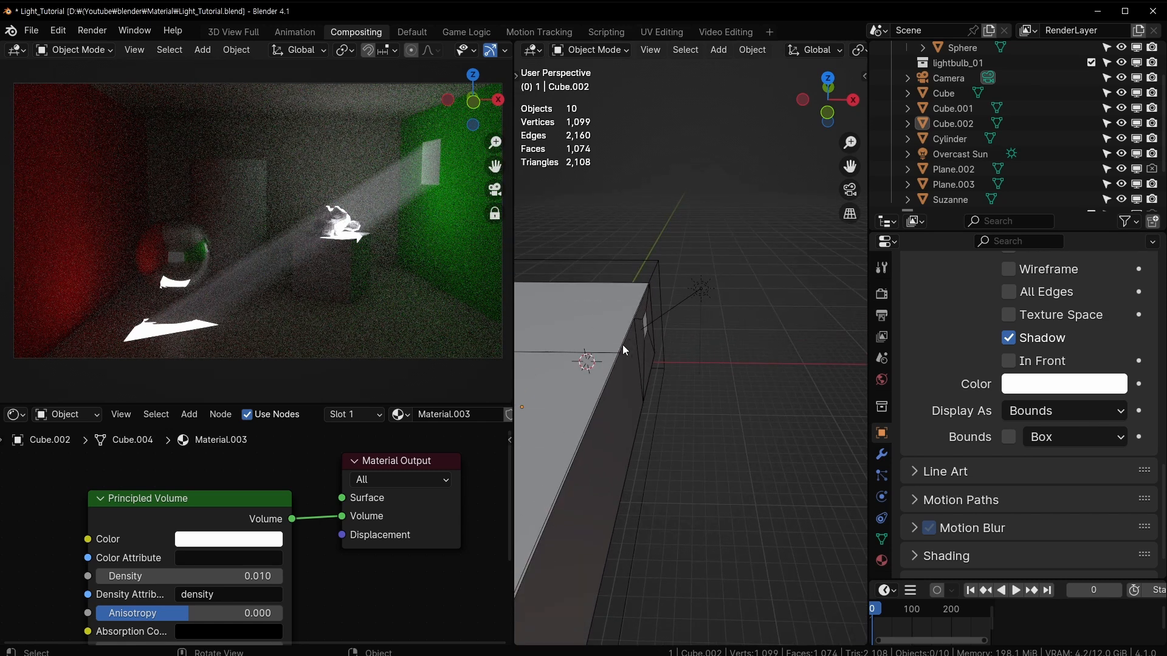
Examine the window opening and the sunbeam entering the room in both the modelling and rendered views
scroll(725, 276, "down", 6)
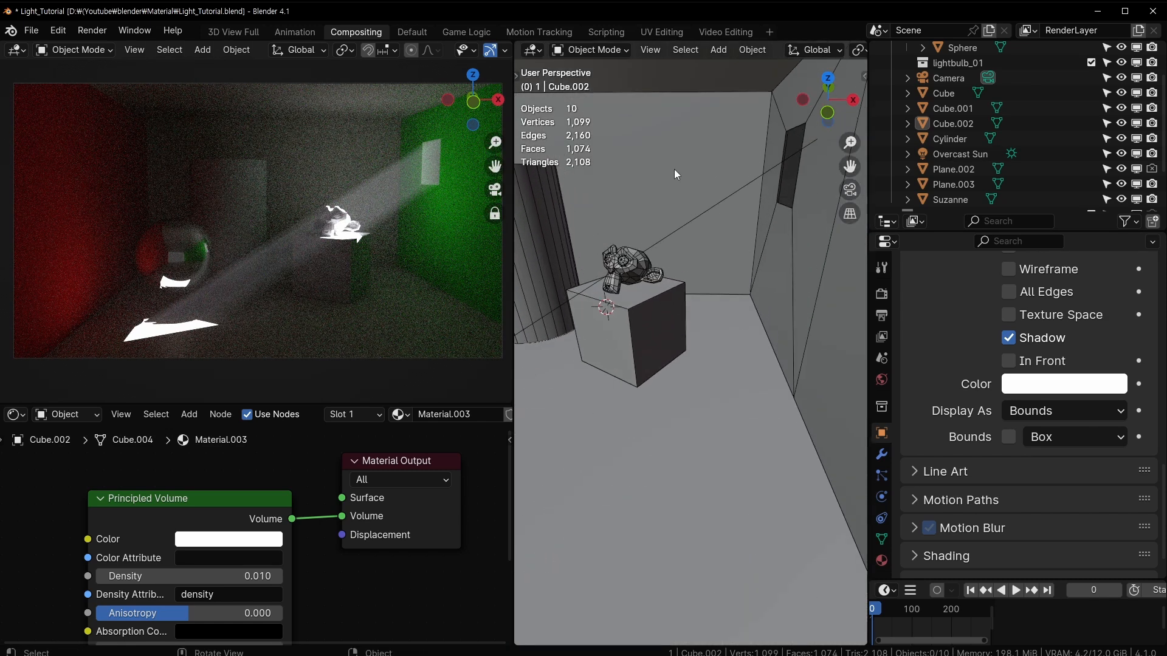
middle_click_drag(670, 159, 698, 336)
scroll(698, 336, "down", 6)
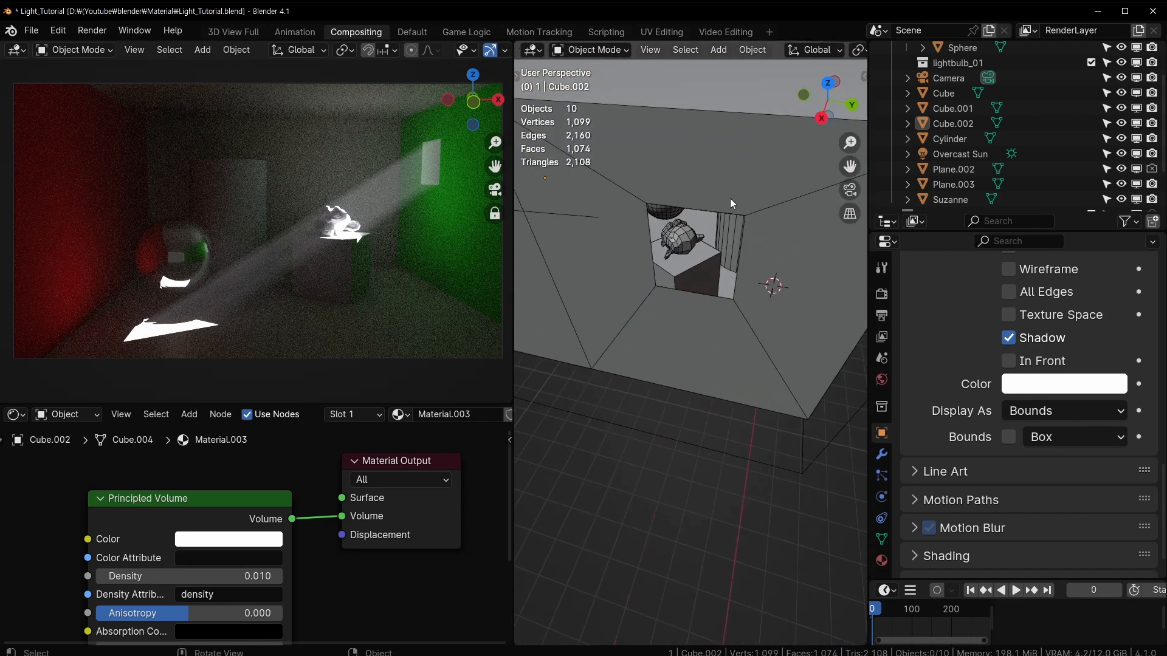
middle_click_drag(727, 272, 477, 260)
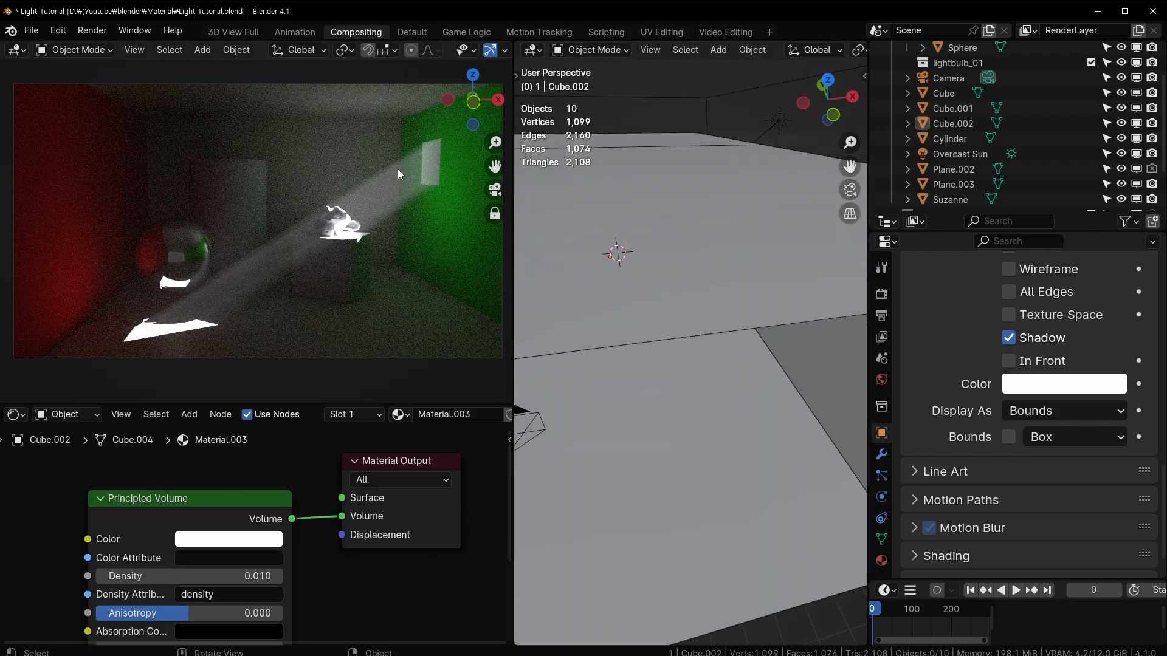
middle_click_drag(344, 257, 320, 236)
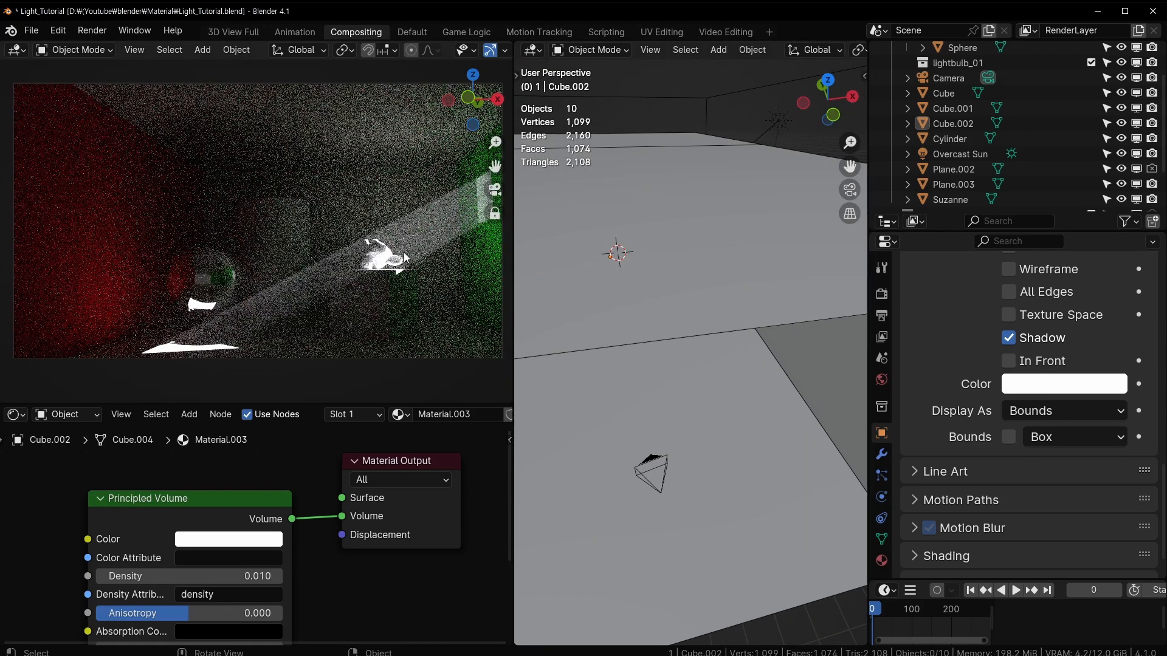
middle_click_drag(408, 258, 440, 275)
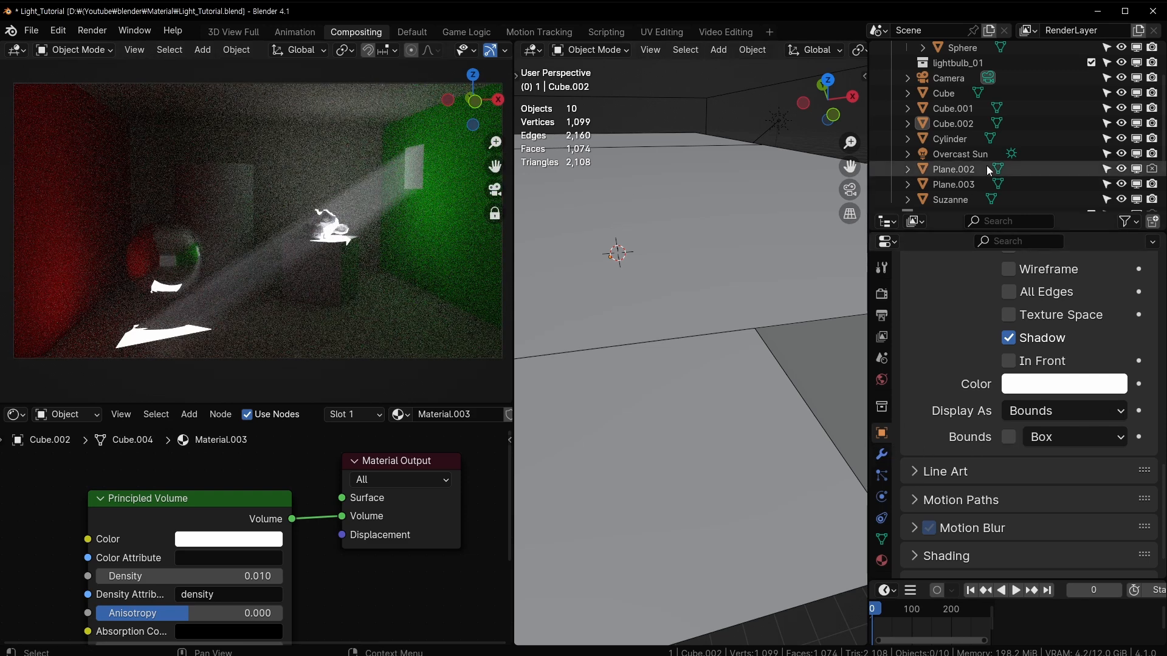
Try a wider angle of about 8.7° on the Overcast Sun light, and set the angle to 1°
left_click(960, 155)
scroll(1030, 411, "up", 10)
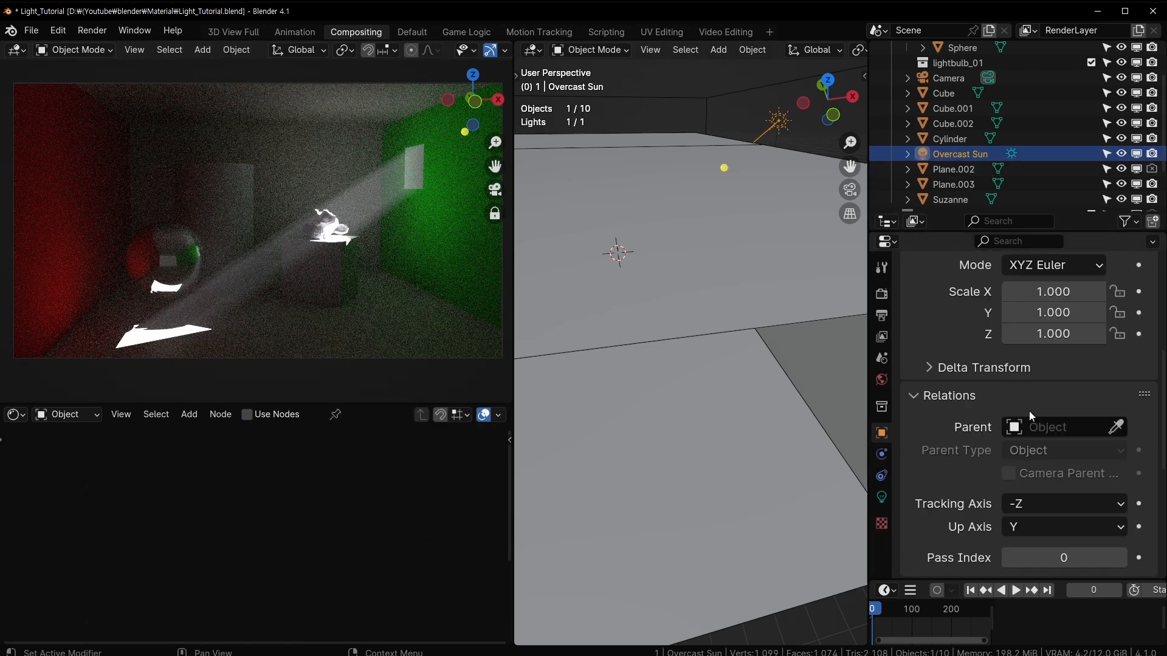
left_click(881, 497)
left_click_drag(1048, 368, 1079, 369)
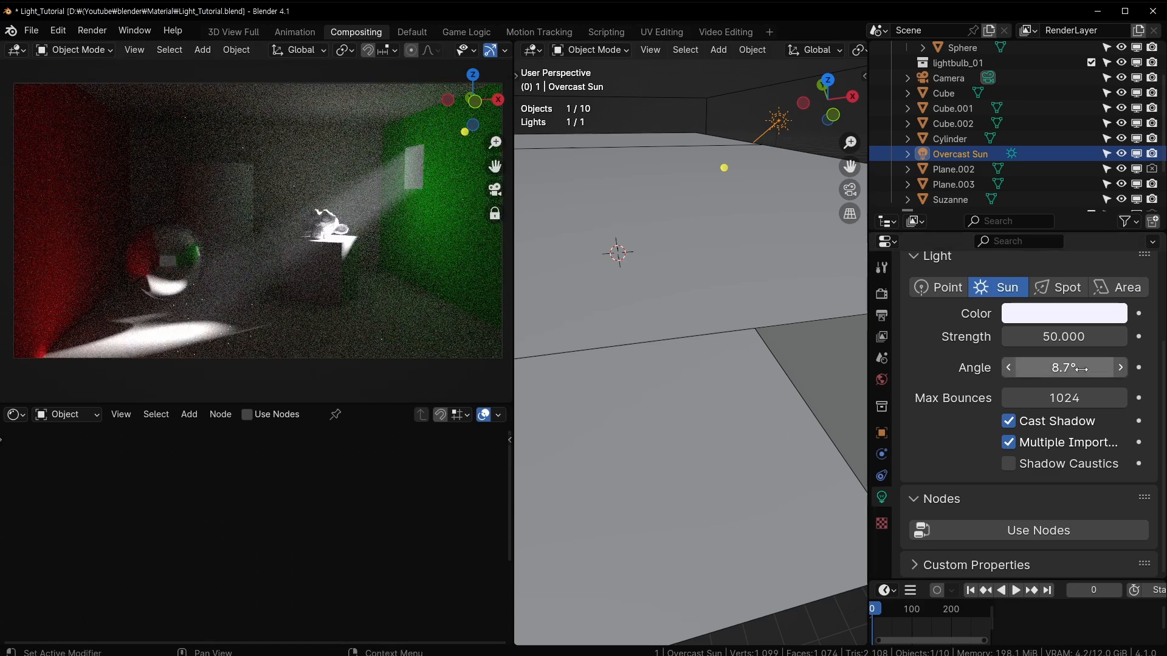
left_click_drag(1082, 369, 1055, 369)
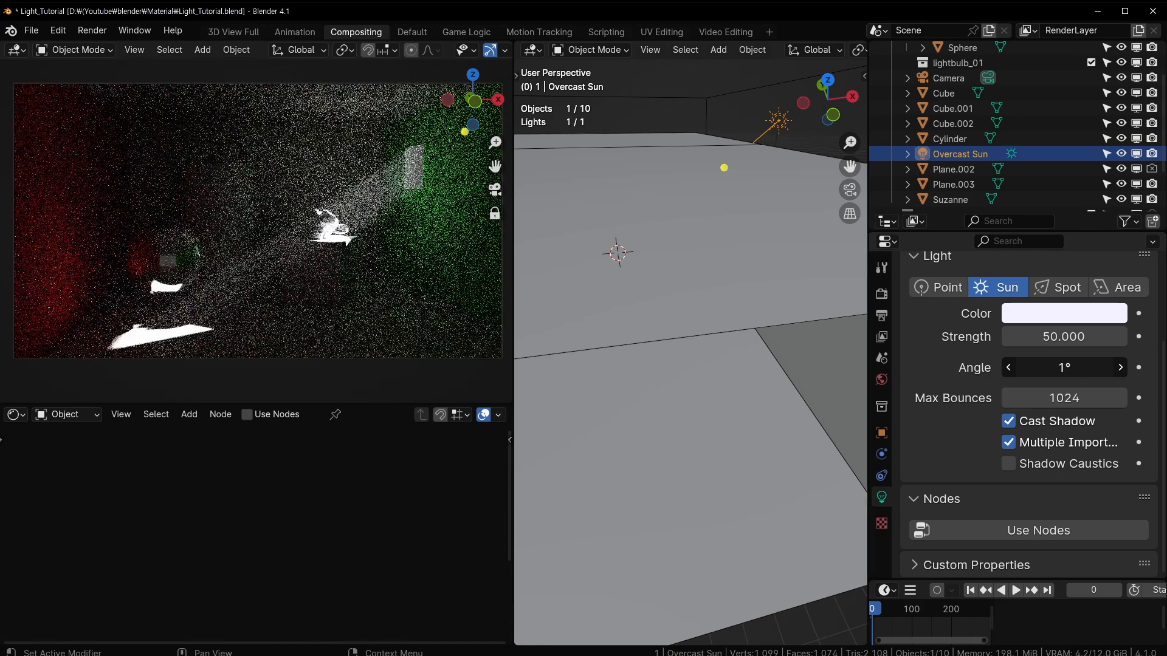
Rotate the Overcast Sun around the global Z axis so its beam through the window falls toward the camera
scroll(690, 331, "down", 3)
scroll(690, 333, "down", 2)
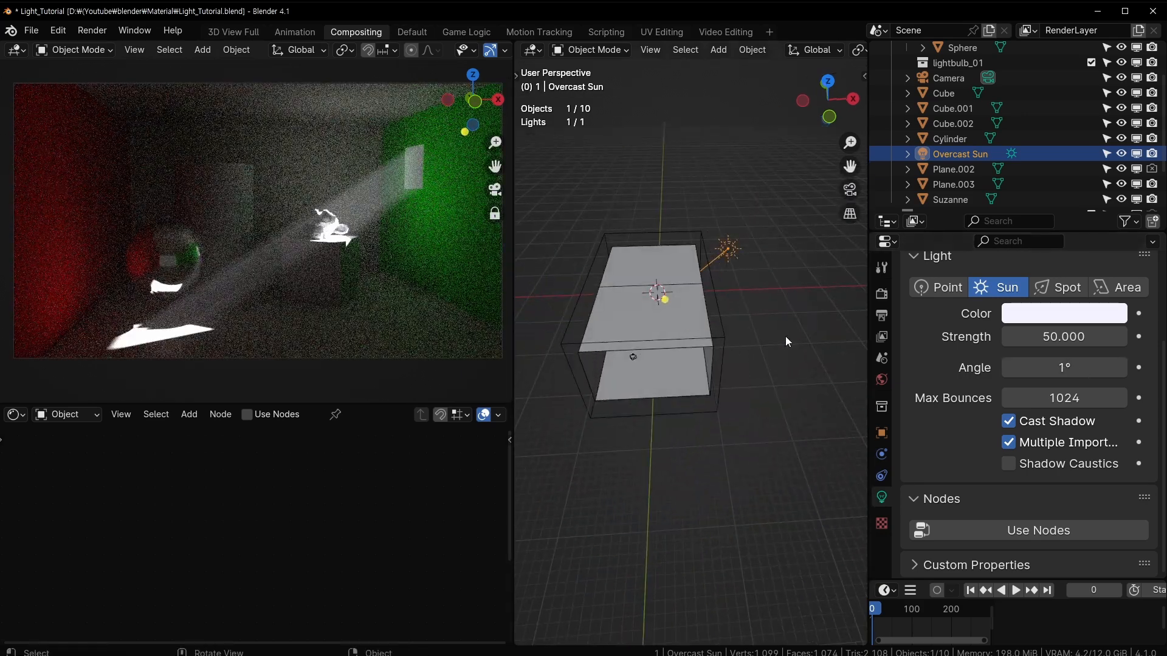
key("r")
key("z")
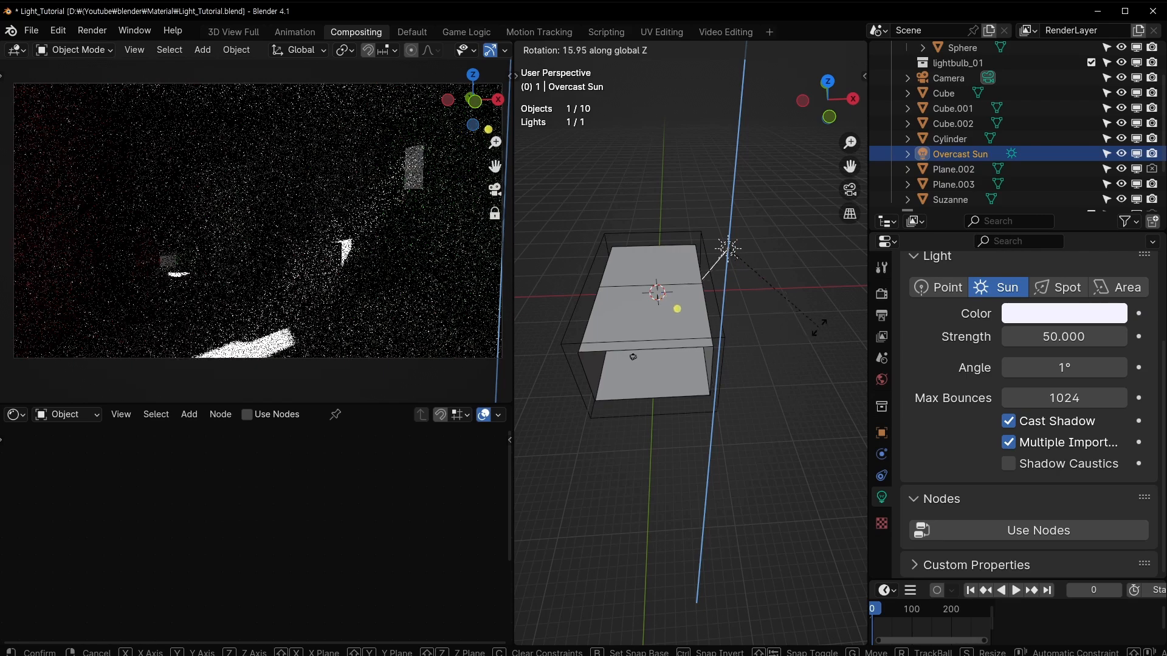
left_click(847, 309)
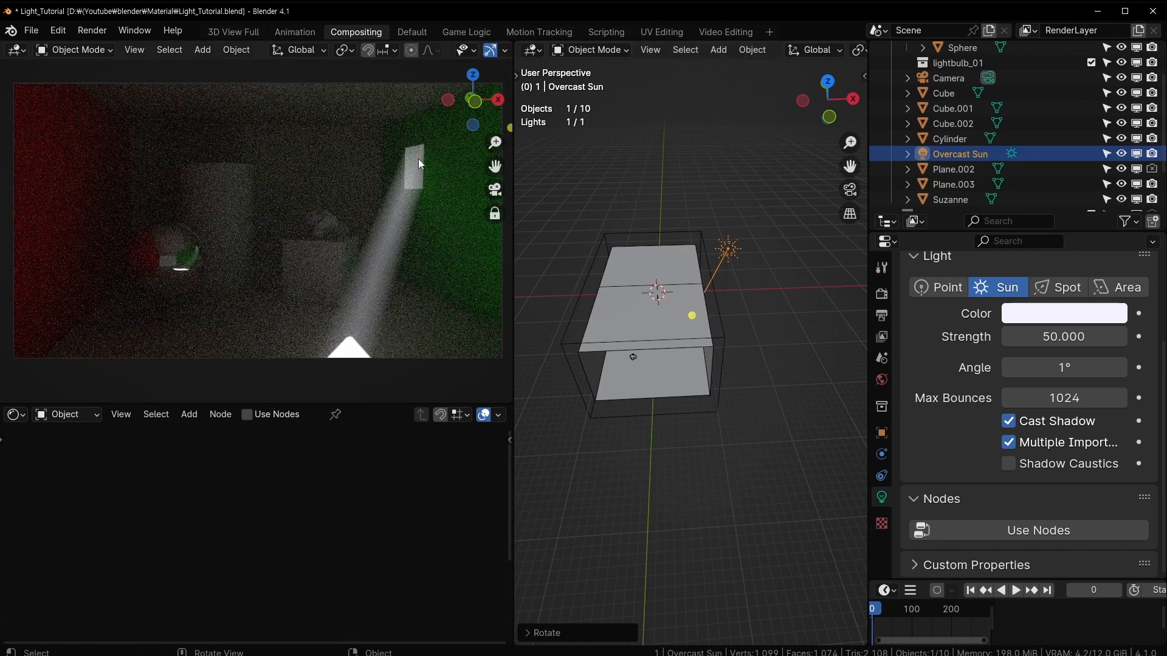
Rotate the Overcast Sun by about -36° around the global Z axis to aim its beam back into the room
scroll(805, 347, "up", 2)
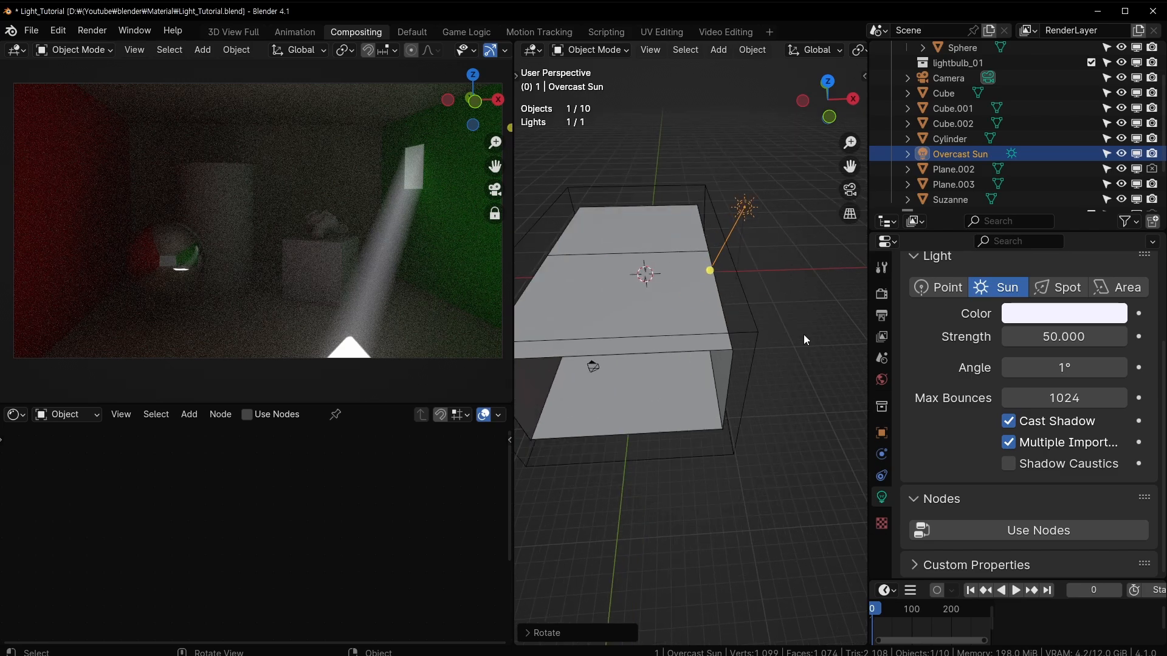
key("r")
key("z")
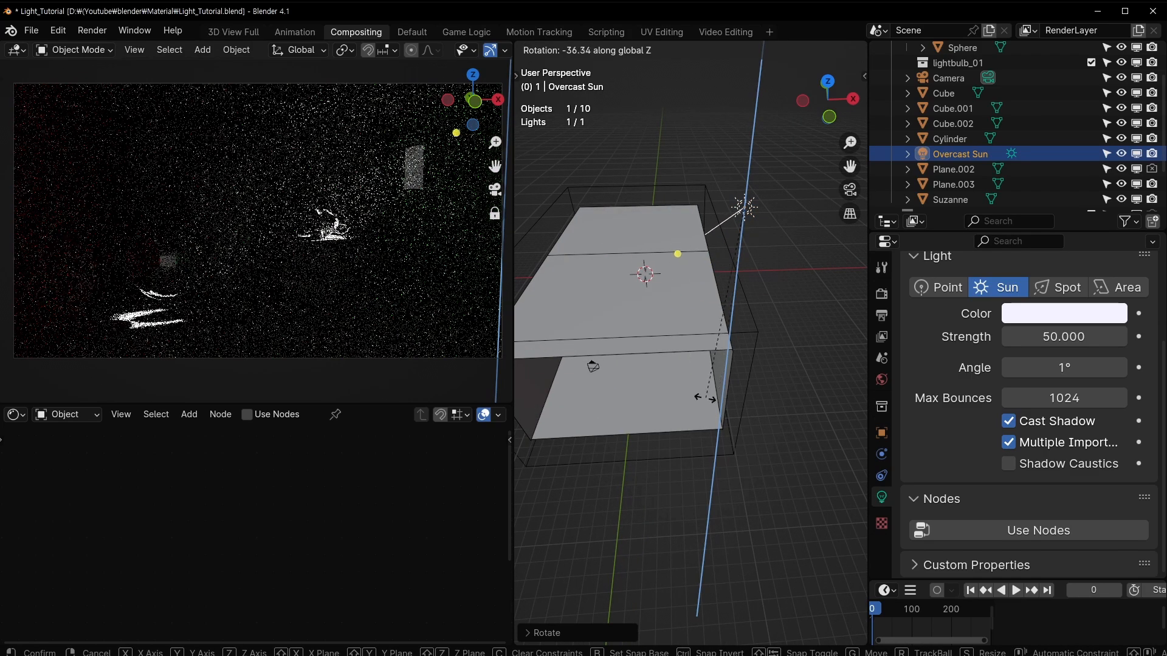
left_click(707, 395)
Tilt the Overcast Sun freely from the room's open end so its beam passes over Suzanne to the floor by the red wall
middle_click_drag(778, 372, 796, 278)
key("r")
left_click(802, 283)
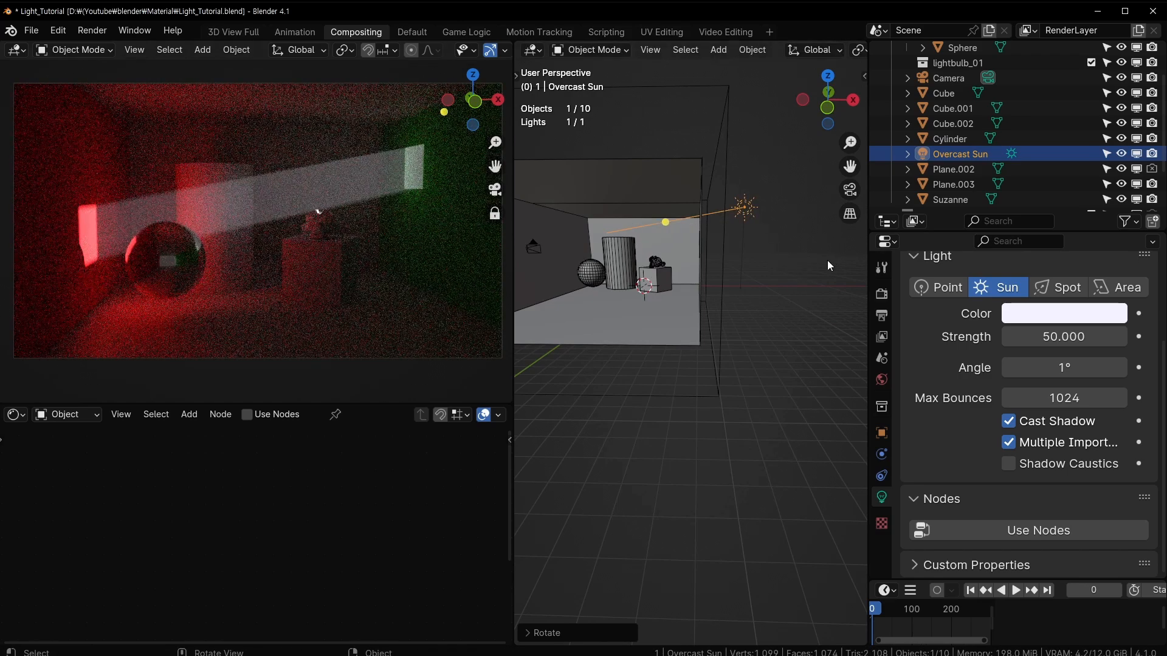
key("r")
left_click(797, 258)
Rotate the Overcast Sun from an angled view so its beam lands on the floor just in front of the glass sphere
middle_click_drag(797, 258, 734, 352)
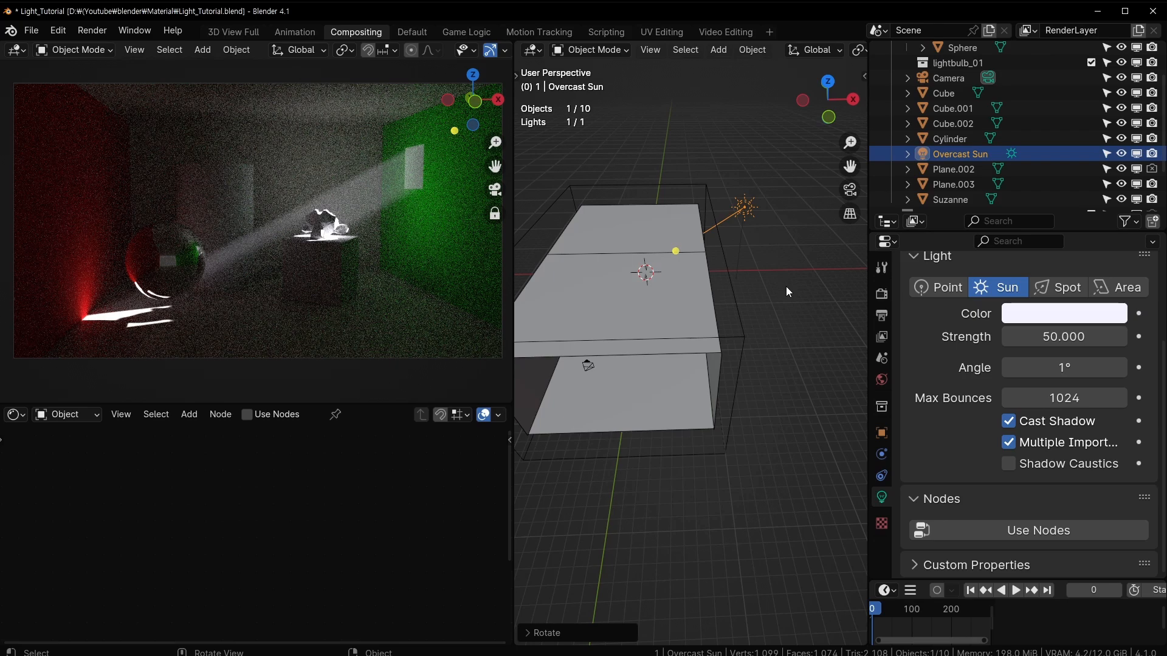
middle_click_drag(785, 286, 801, 249)
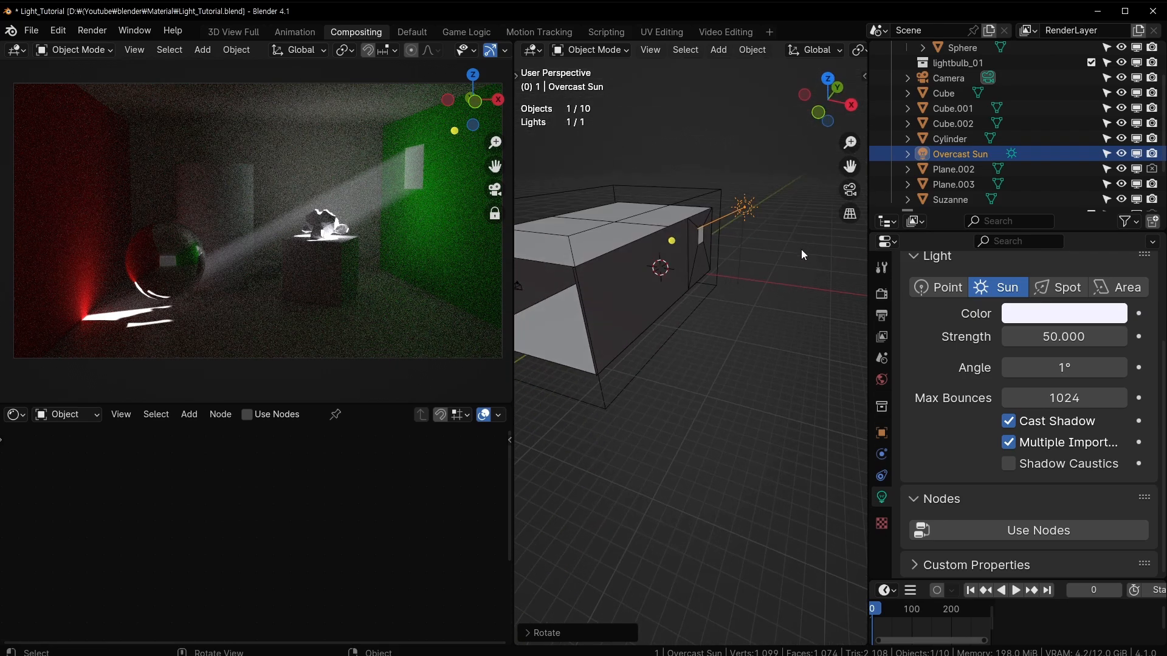
key("r")
left_click(745, 312)
mouse_move(746, 312)
middle_mouse_down()
mouse_move(767, 300)
mouse_move(757, 295)
middle_mouse_up()
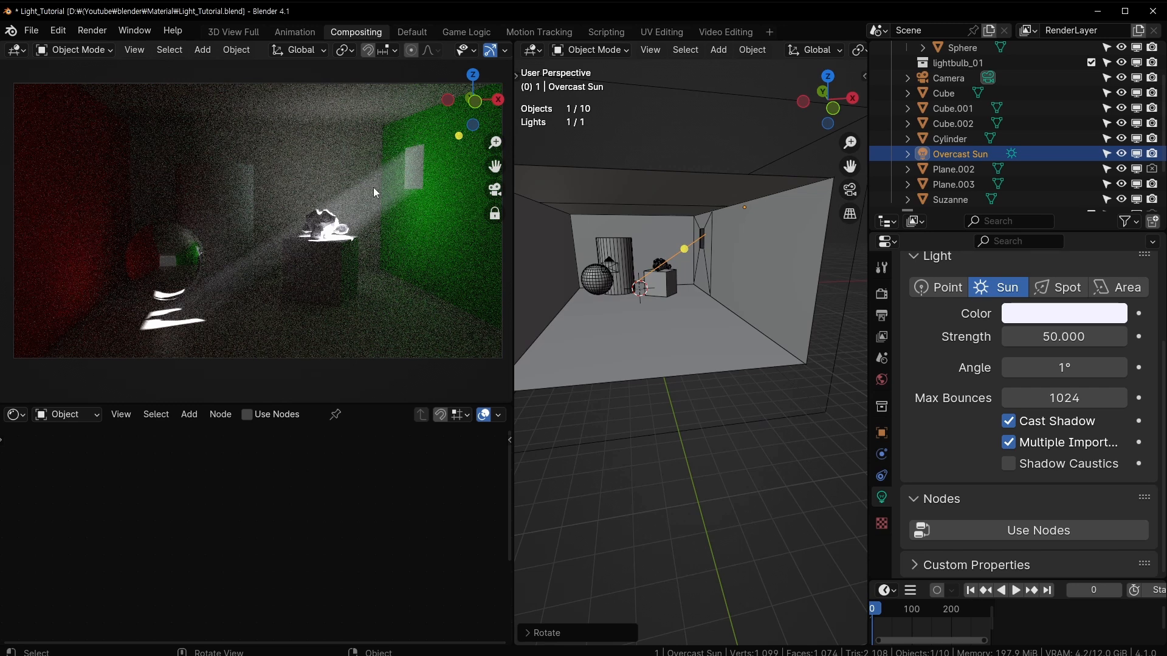
middle_click_drag(752, 277, 723, 309)
scroll(724, 309, "up", 4)
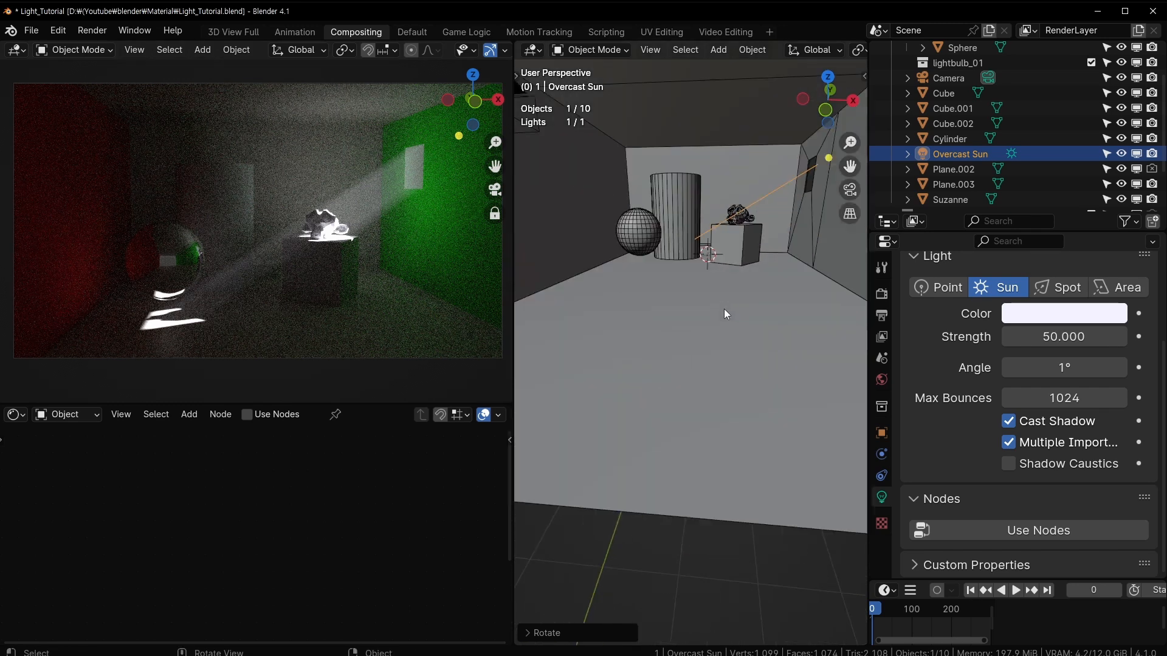
middle_click_drag(677, 232, 684, 284)
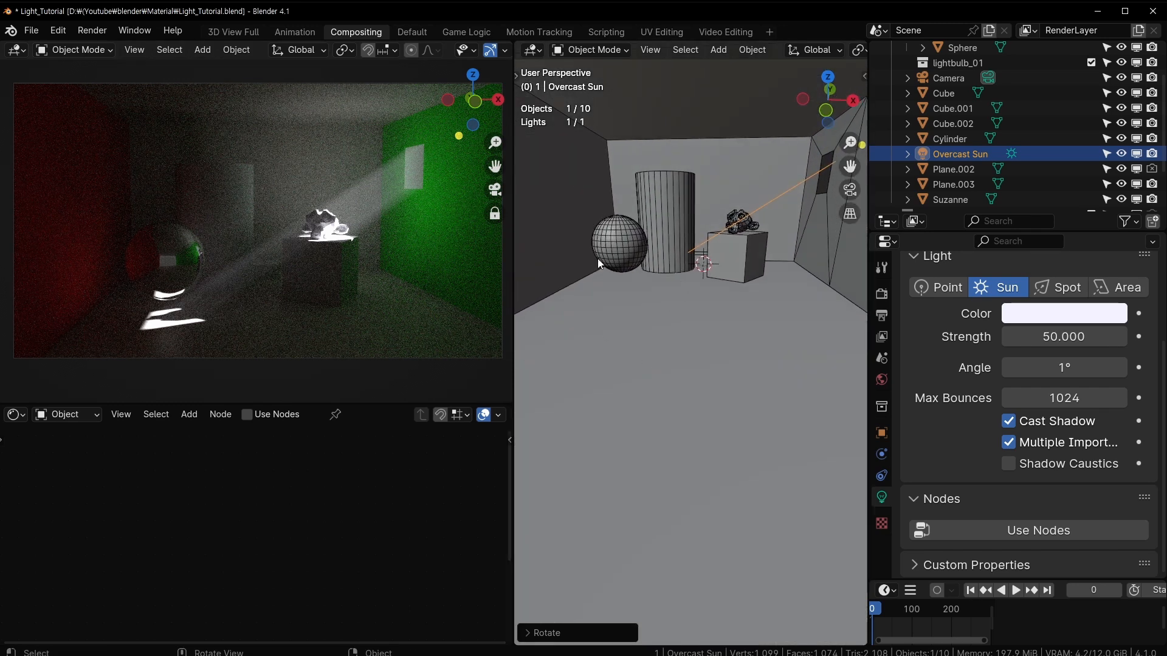
Select the volume cube around the room and set its Principled Volume Density to 0.1
middle_click_drag(542, 144, 702, 272)
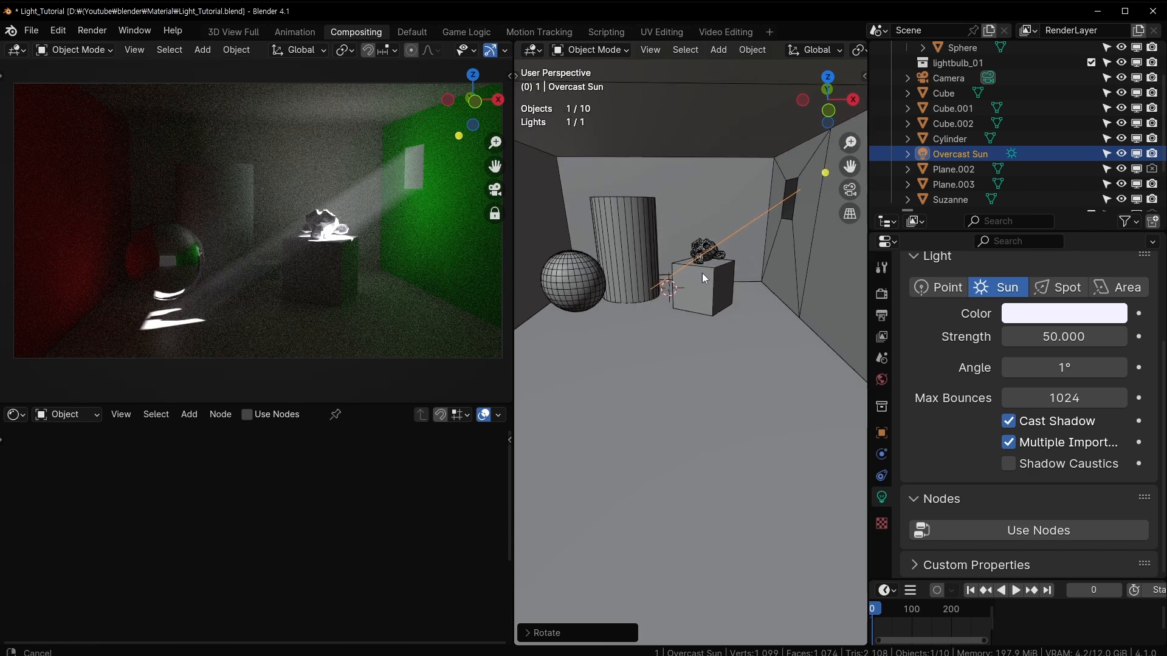
scroll(727, 185, "down", 5)
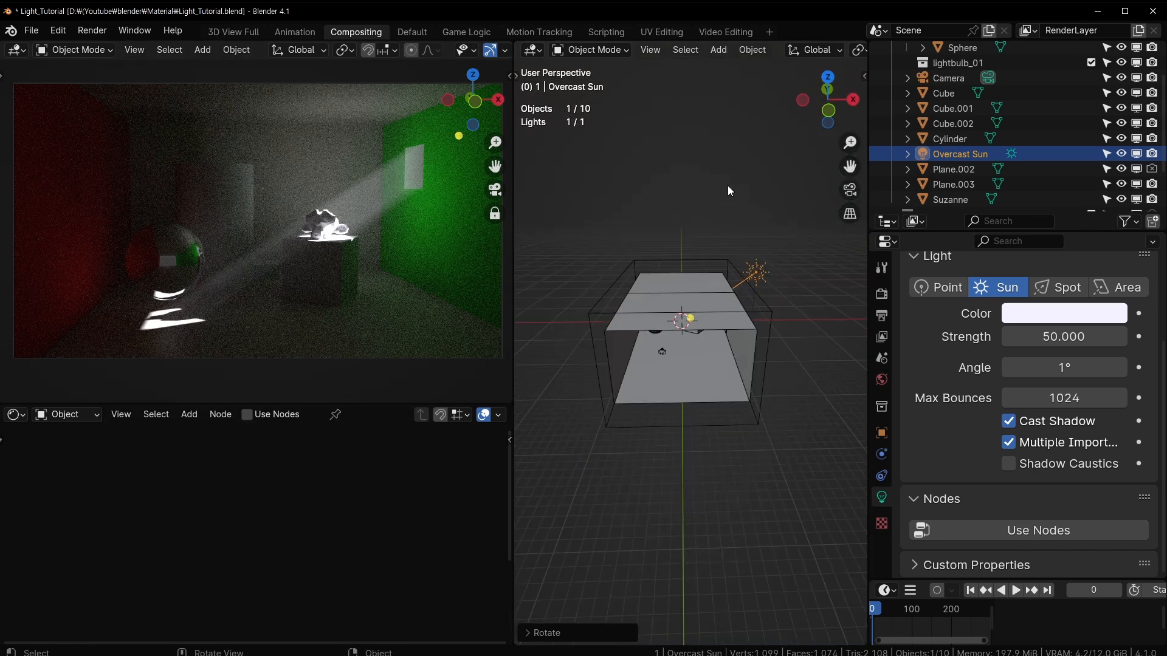
left_click(684, 267)
scroll(674, 367, "up", 5)
scroll(695, 280, "down", 5)
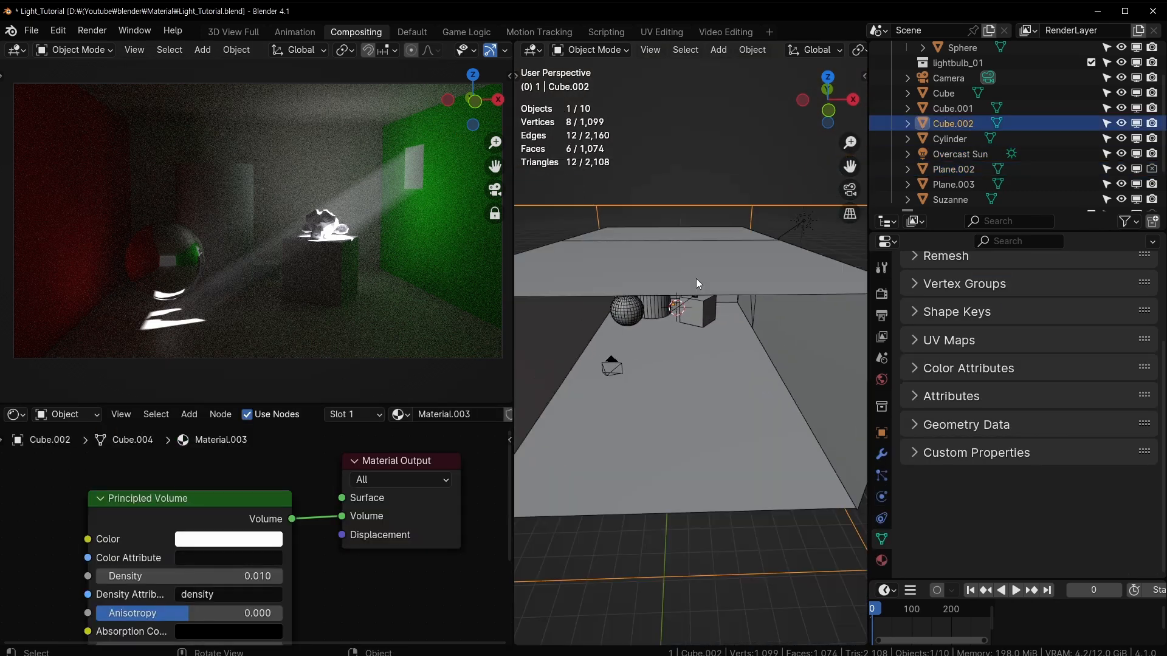
scroll(695, 278, "up", 6)
middle_click_drag(270, 557, 287, 524)
double_click(250, 543)
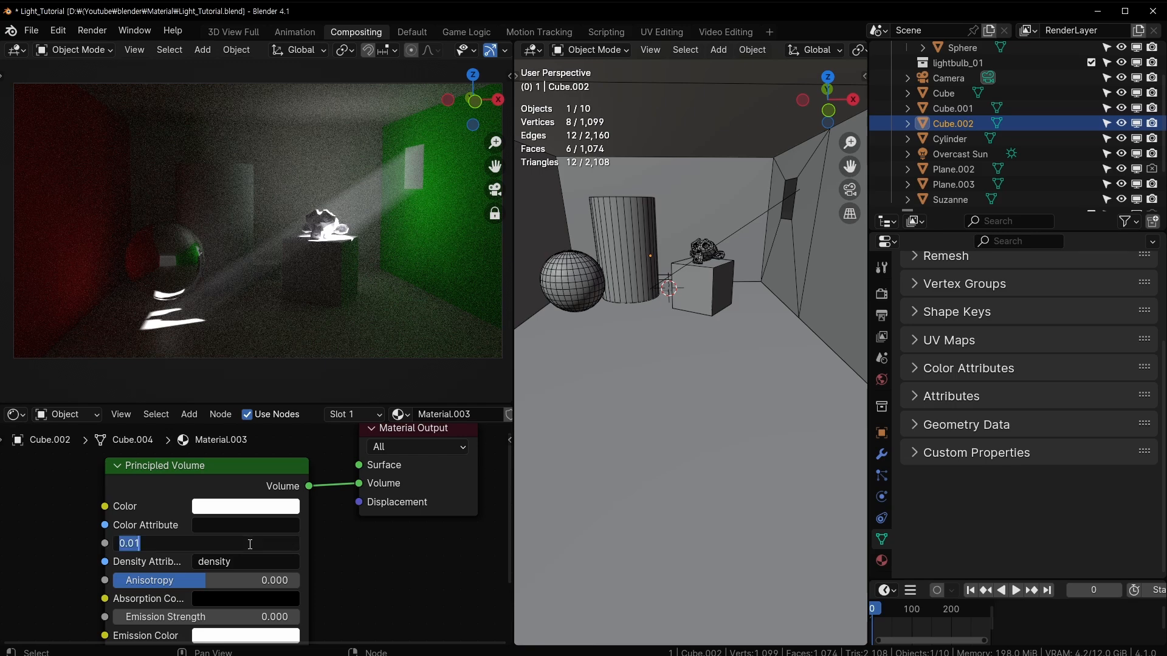
type("0.1")
key("Return")
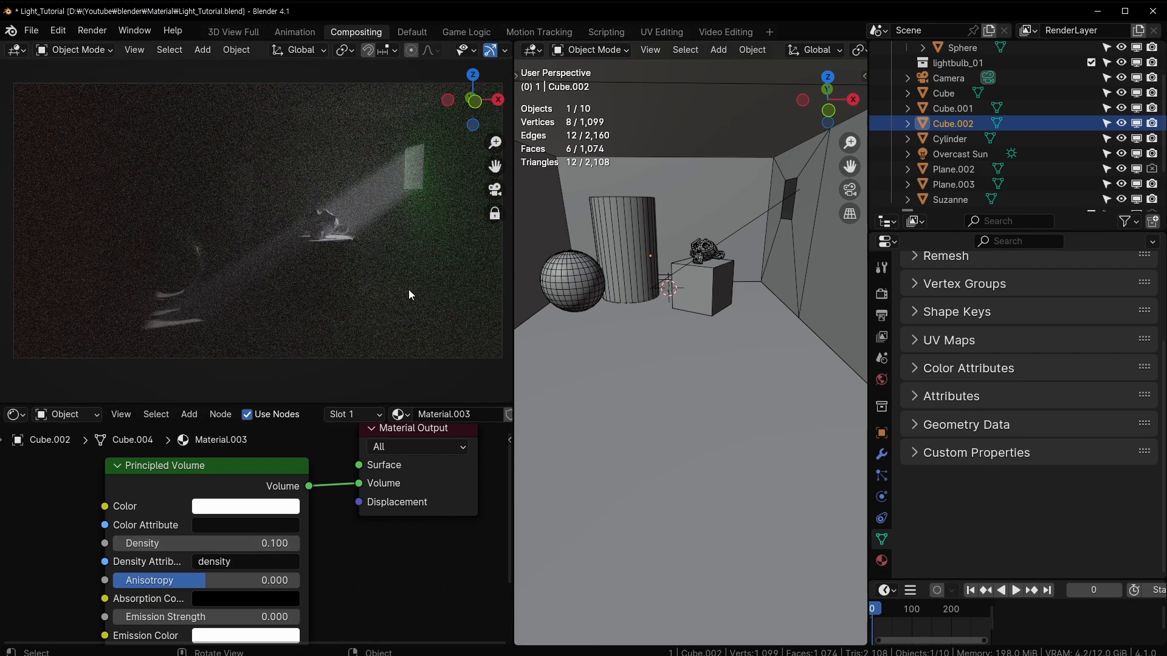
Set the Principled Volume Density to 1 to test a very thick volume
double_click(242, 542)
type("0")
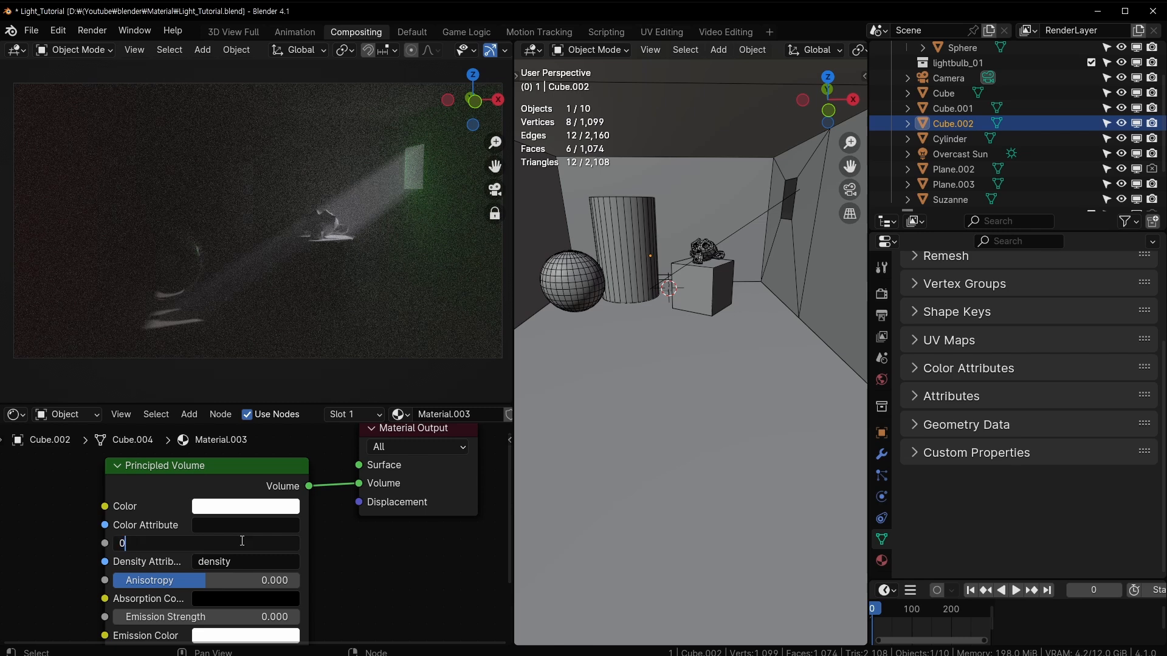
type("1")
key("Return")
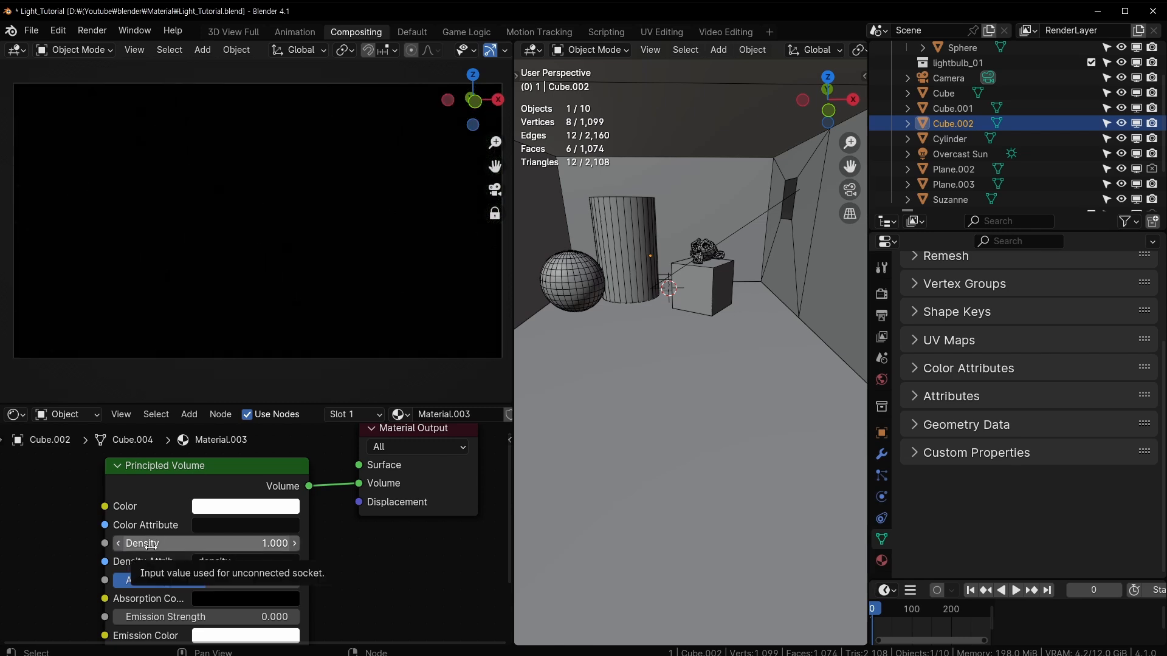
Try Principled Volume Density values of 0.5 and 0.2 on the volume cube
double_click(176, 542)
type("0.5")
key("Return")
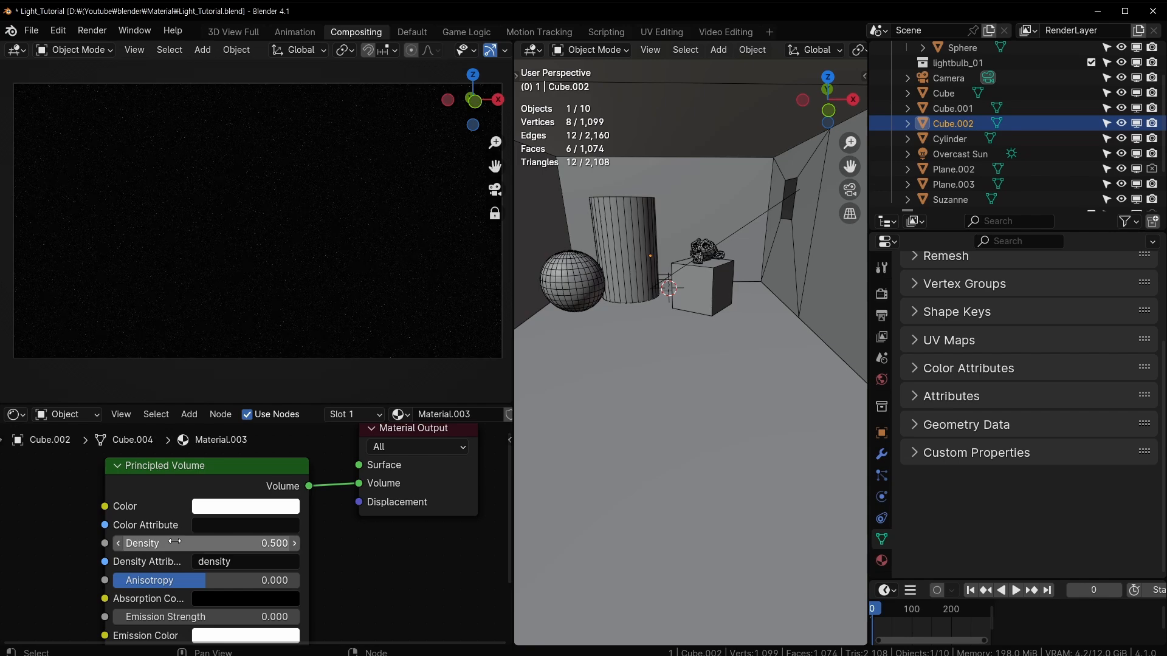
double_click(175, 541)
type("0.2")
key("Return")
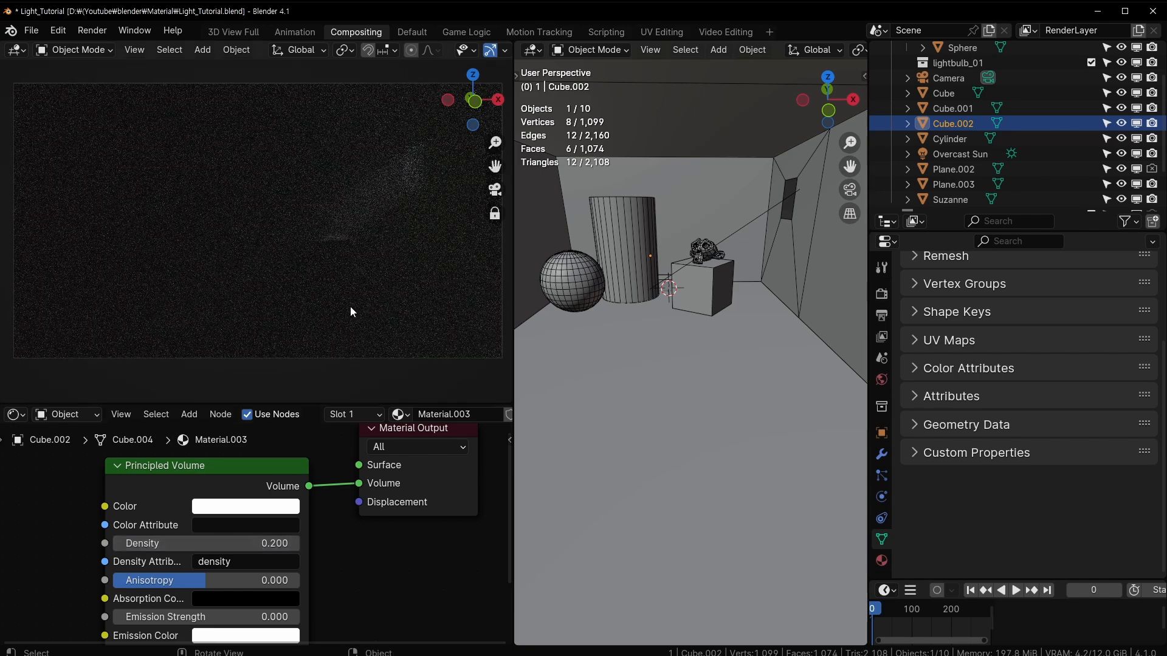
Set the volume cube's Principled Volume Density back to 0.1
left_click(213, 543)
type("0.1")
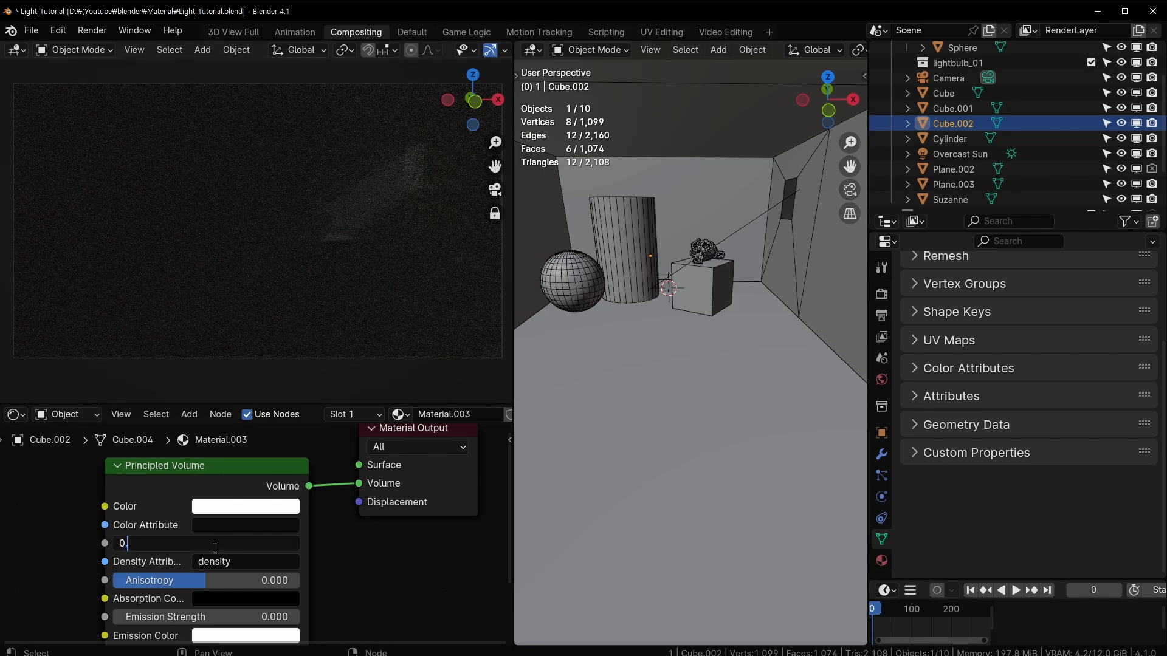
key("Return")
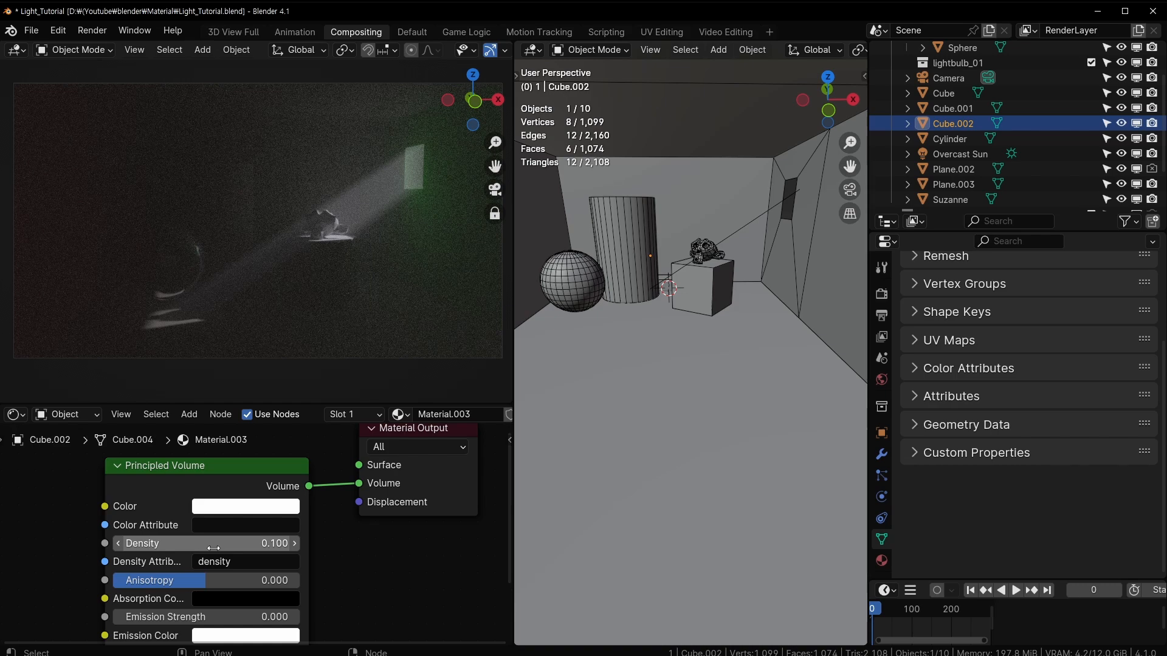
Try several hues for the Principled Volume Color, finish on saturated red, and reopen the colour for editing
left_click(245, 506)
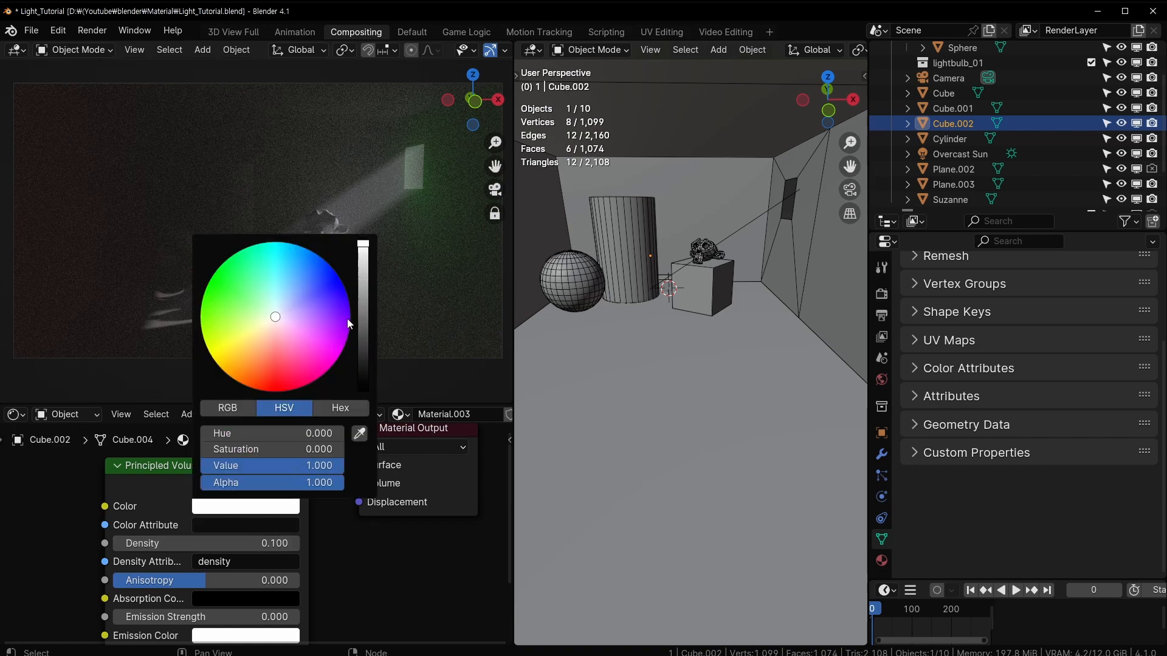
mouse_move(315, 290)
left_mouse_down()
mouse_move(308, 275)
mouse_move(300, 284)
mouse_move(363, 306)
left_mouse_up()
mouse_move(288, 283)
left_mouse_down()
mouse_move(302, 247)
mouse_move(220, 266)
mouse_move(203, 298)
left_mouse_up()
left_click_drag(364, 306, 364, 243)
left_click_drag(257, 366, 274, 392)
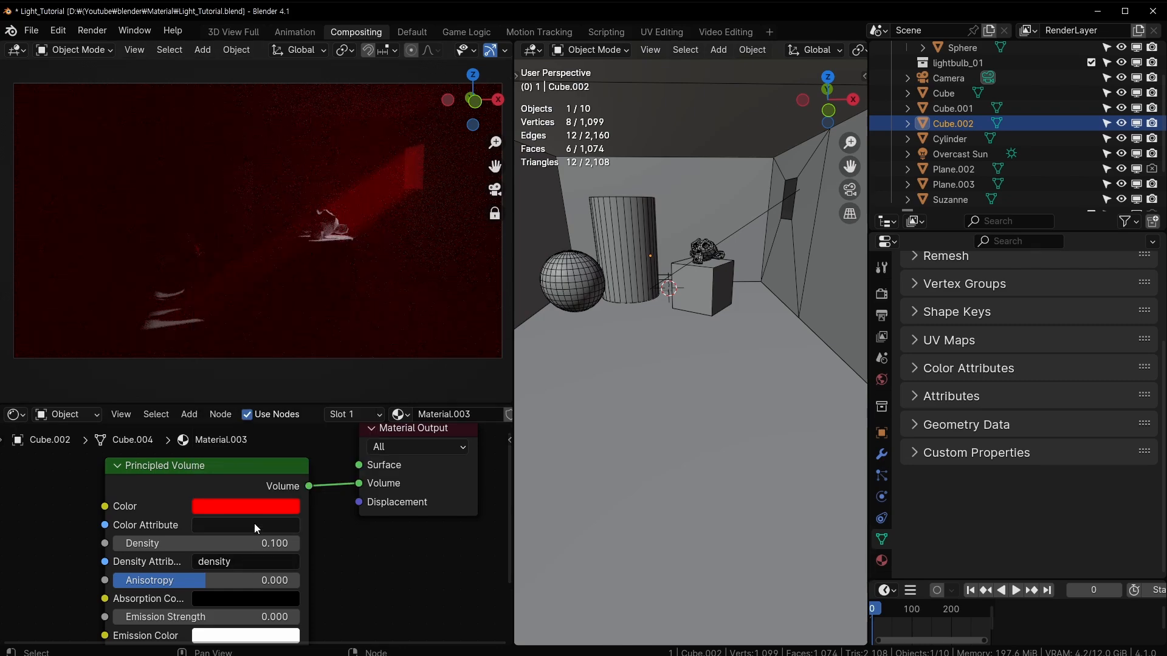
left_click(266, 510)
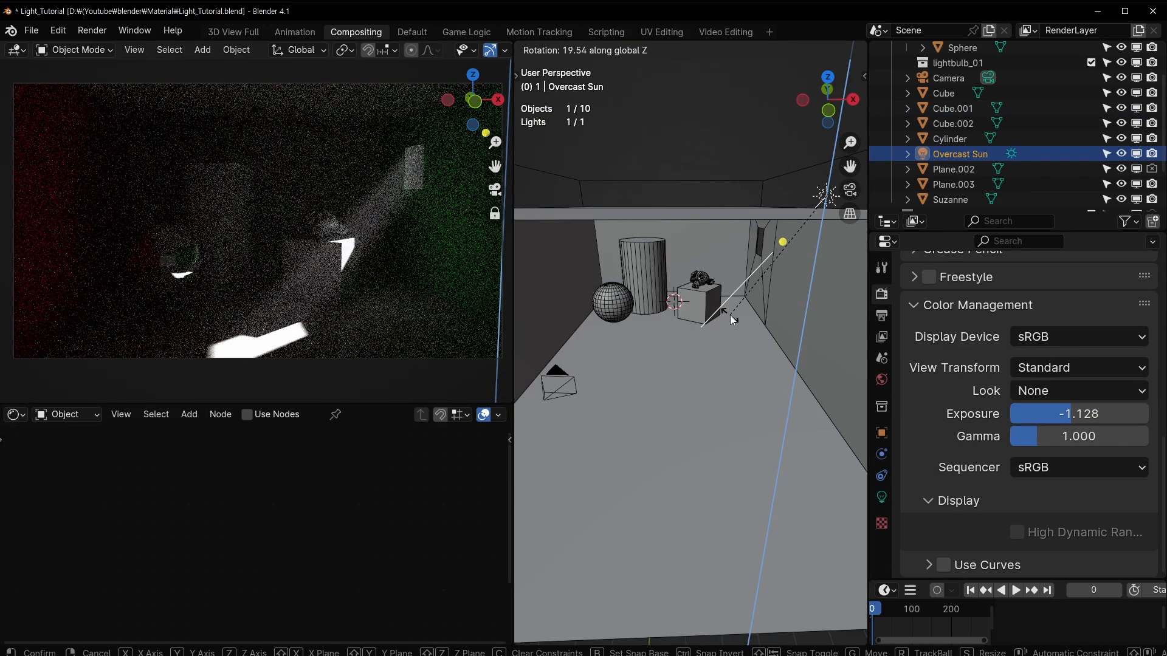
Rotate the Overcast Sun by about 19.5° around the global Z axis
left_click(731, 317)
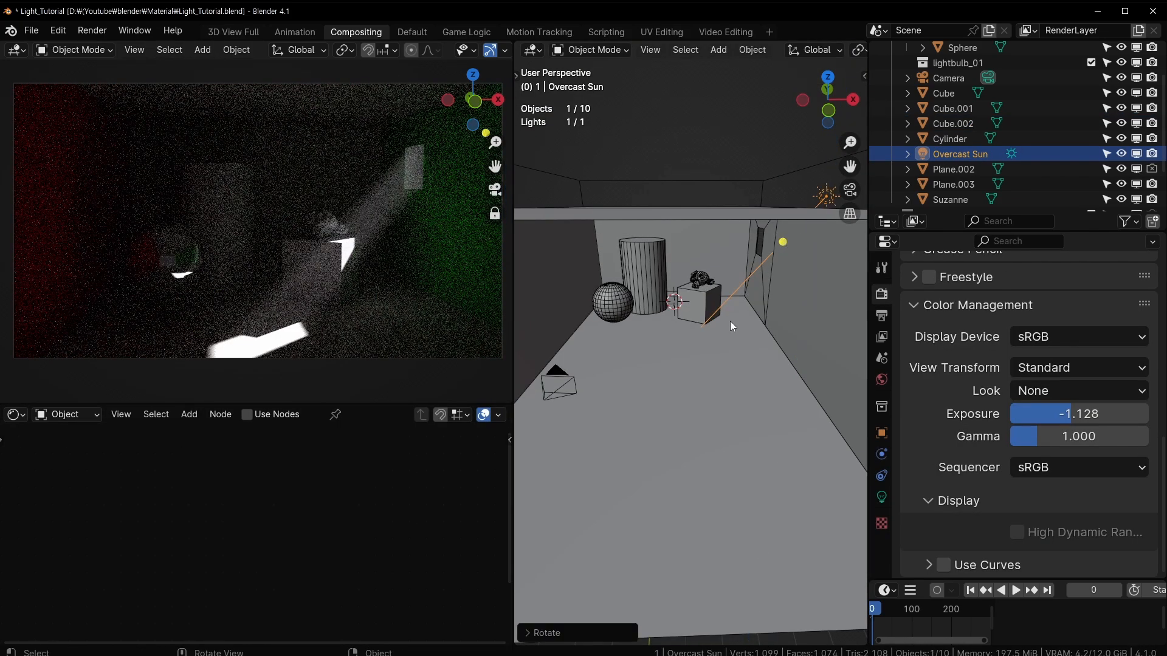
Select the volume cube around the room and scale it to about 0.39 along global Z
middle_click_drag(740, 328, 689, 253, "shift")
scroll(732, 298, "down", 6)
scroll(689, 253, "up", 5)
left_click(672, 213)
middle_click_drag(672, 213, 698, 271)
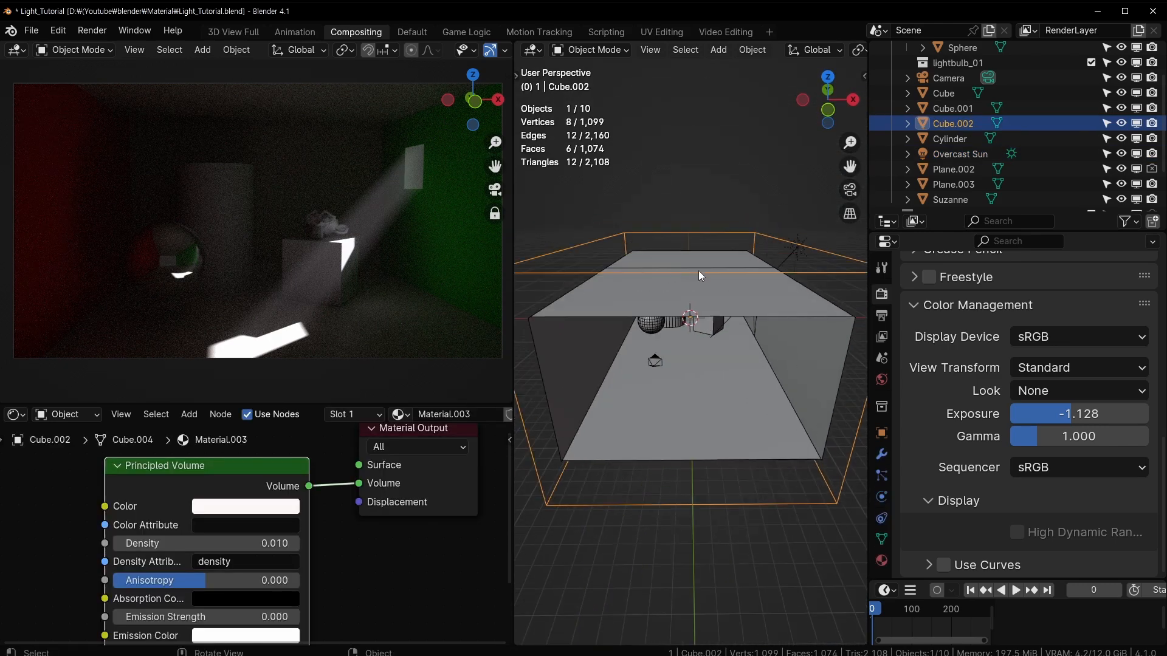
key("s")
key("z")
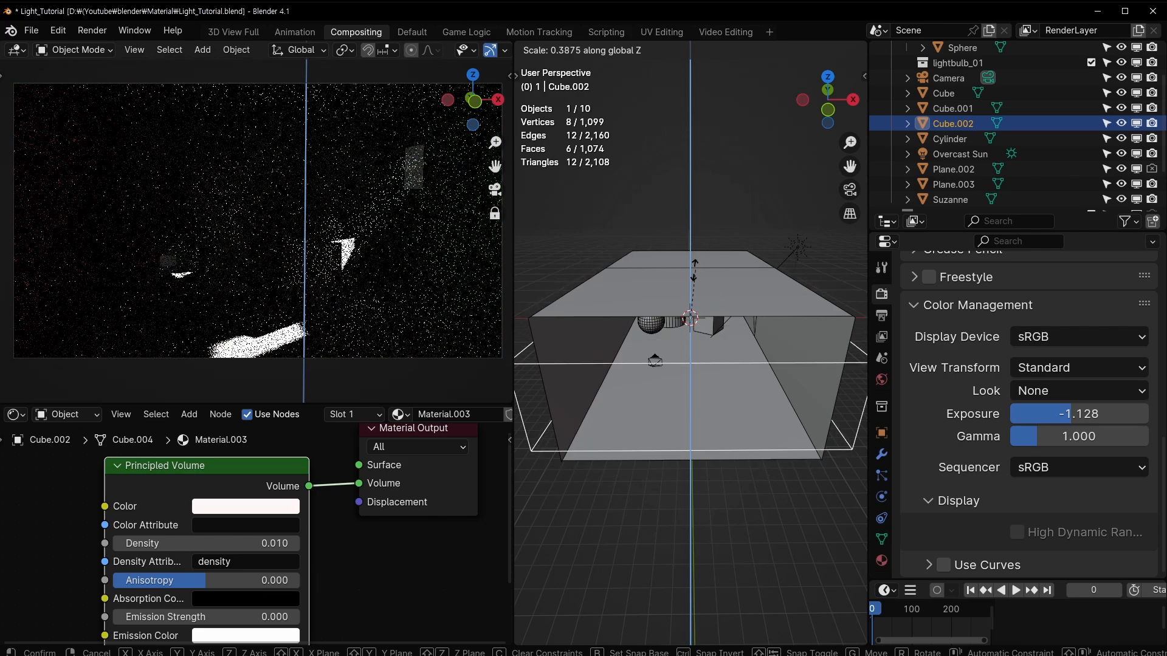
left_click(668, 274)
Stretch the volume cube by a factor of about 2 along global Z
key("s")
key("z")
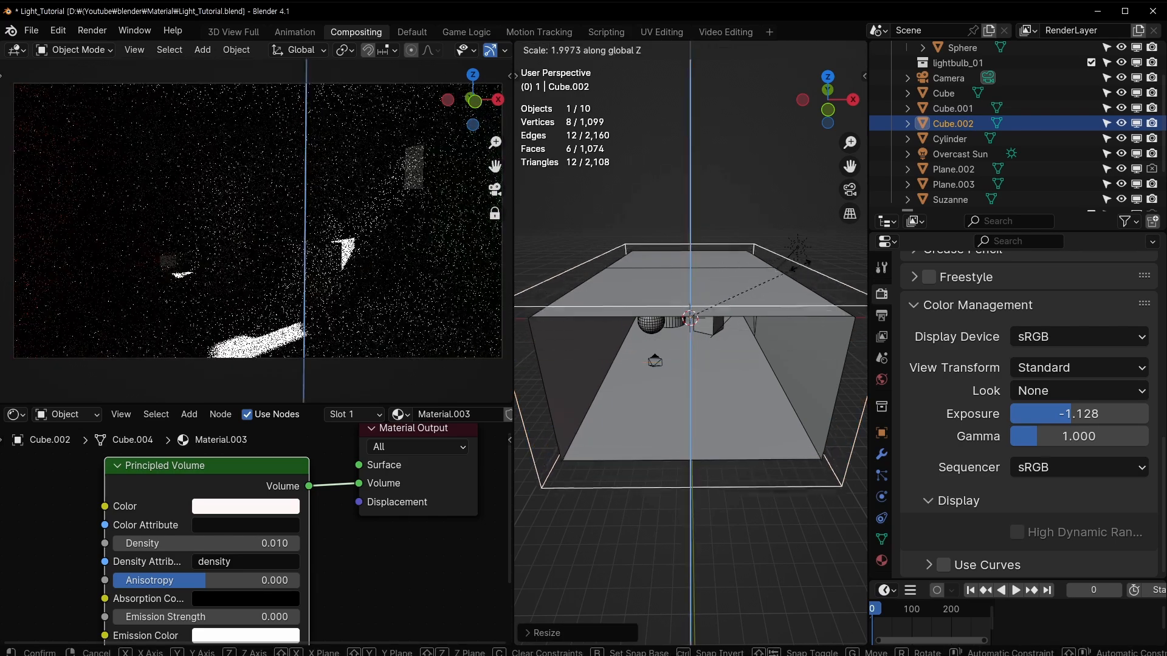
left_click(774, 274)
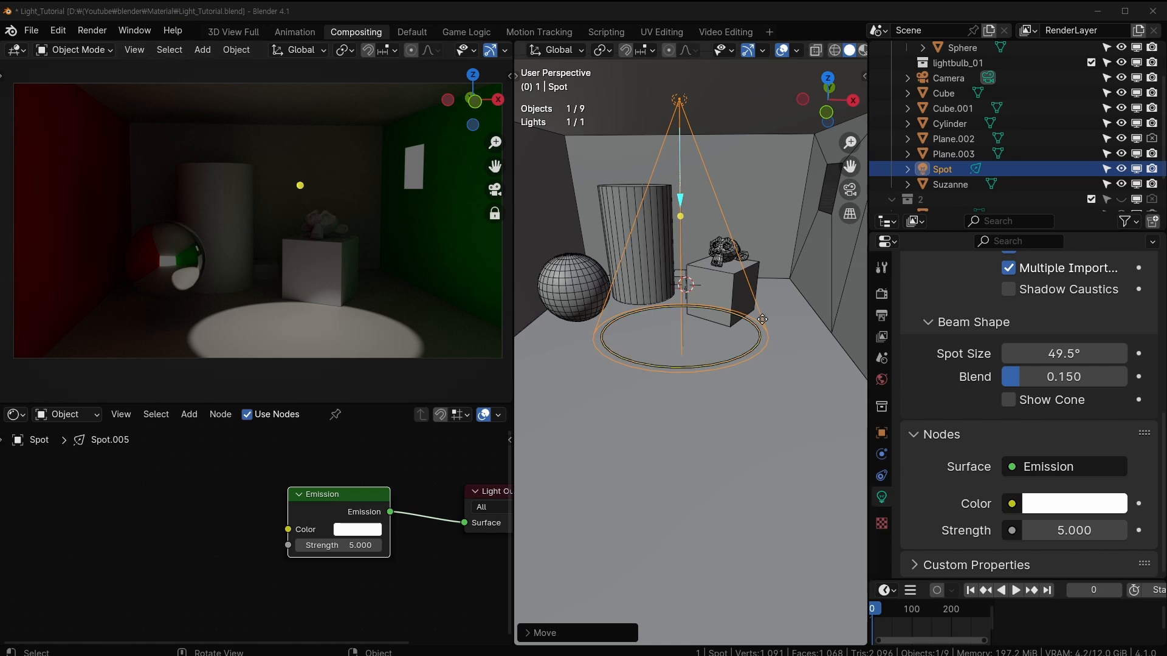
Examine the Spot light's node setup, from its Emission node to the Light Output
middle_click_drag(307, 452, 243, 481)
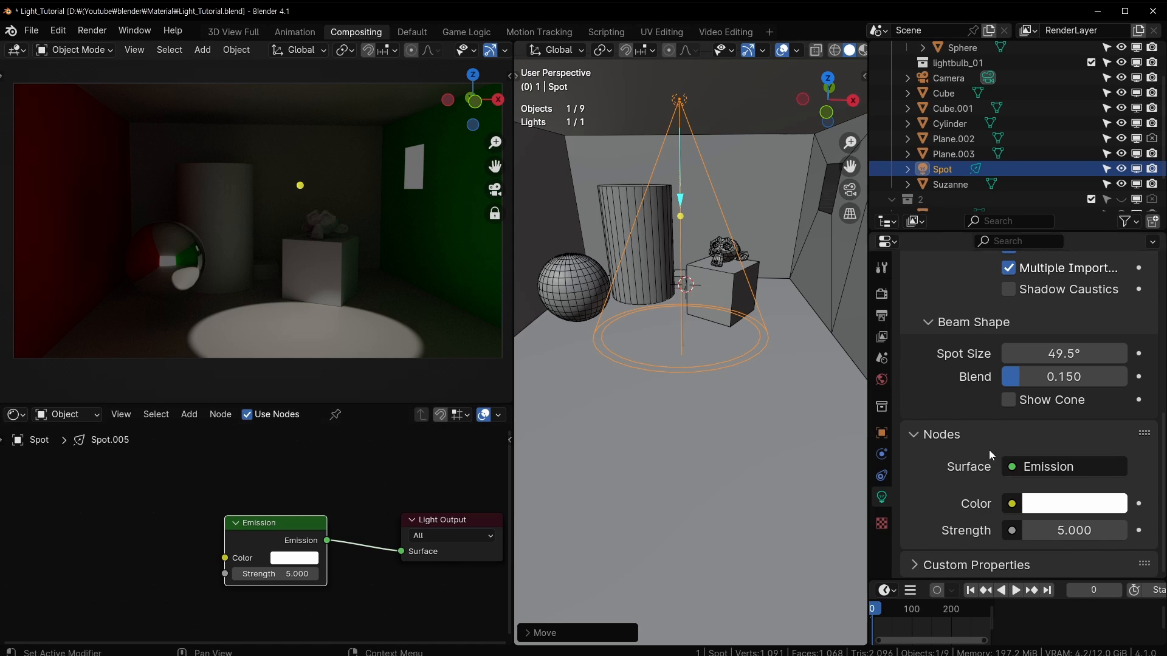
scroll(1047, 479, "up", 5)
scroll(1010, 428, "down", 5)
middle_click_drag(157, 511, 225, 485)
scroll(220, 541, "up", 3)
left_click_drag(385, 476, 407, 457)
middle_click_drag(266, 497, 333, 534)
scroll(154, 550, "down", 2)
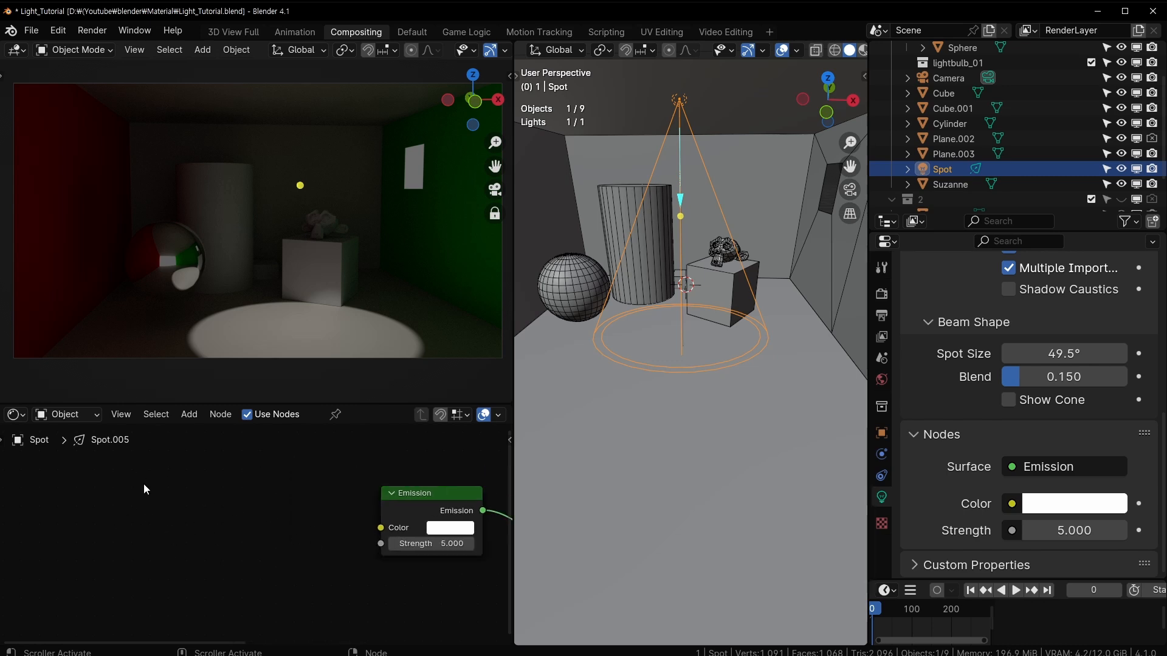
key("shift+a")
mouse_move(144, 484)
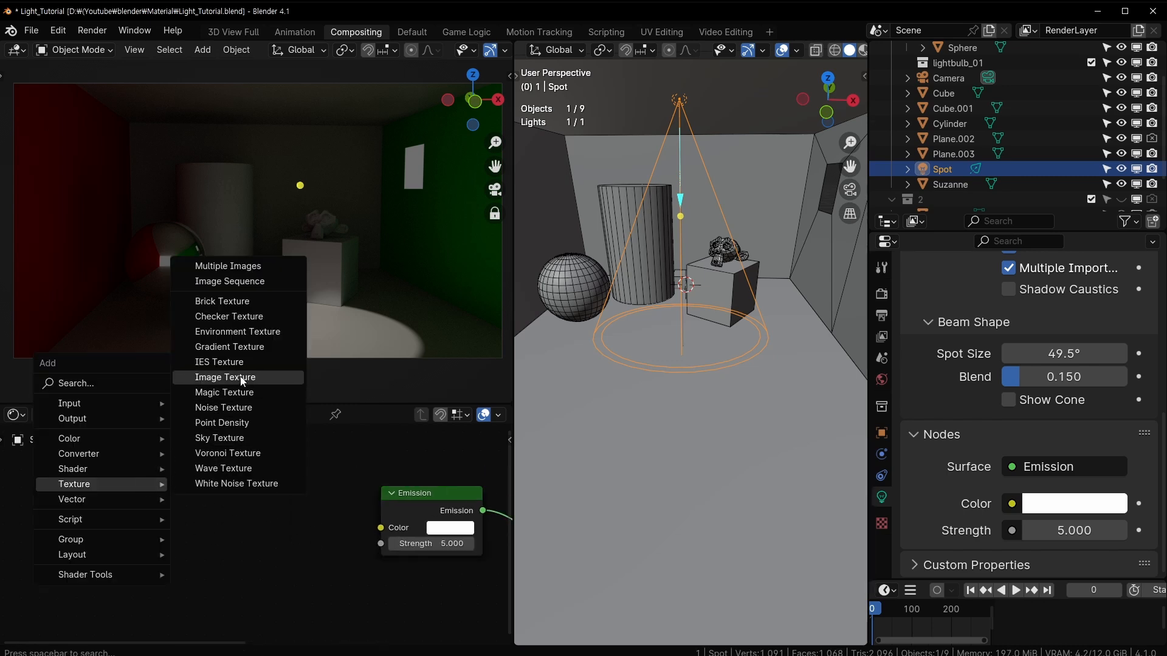
left_click(249, 363)
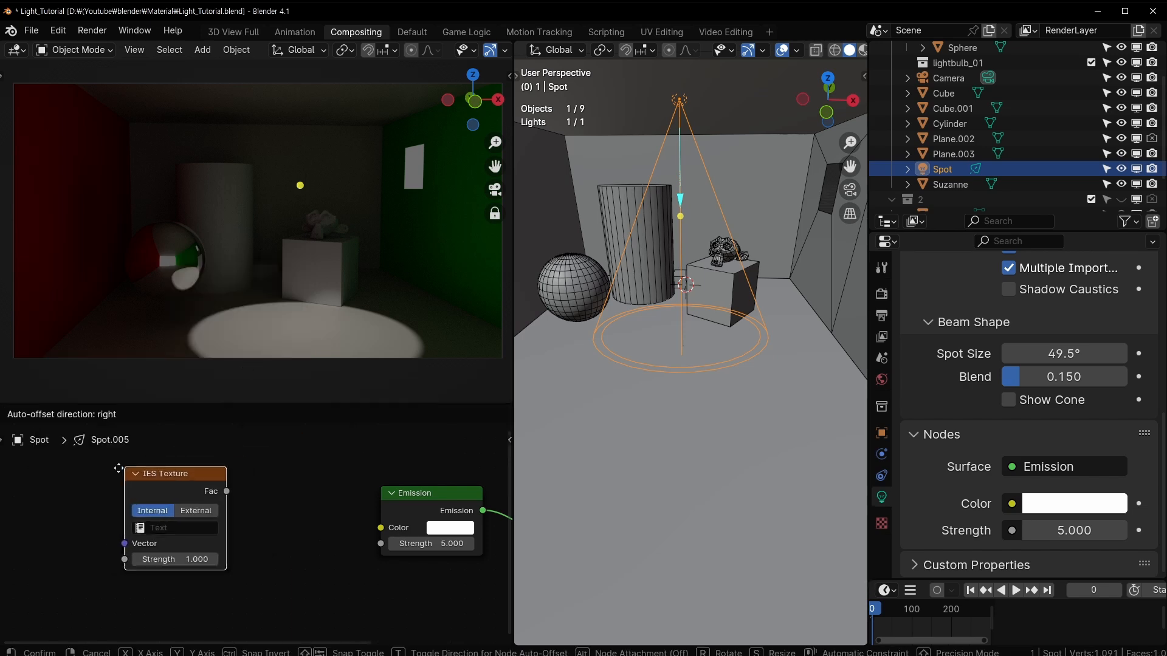
left_click(159, 529)
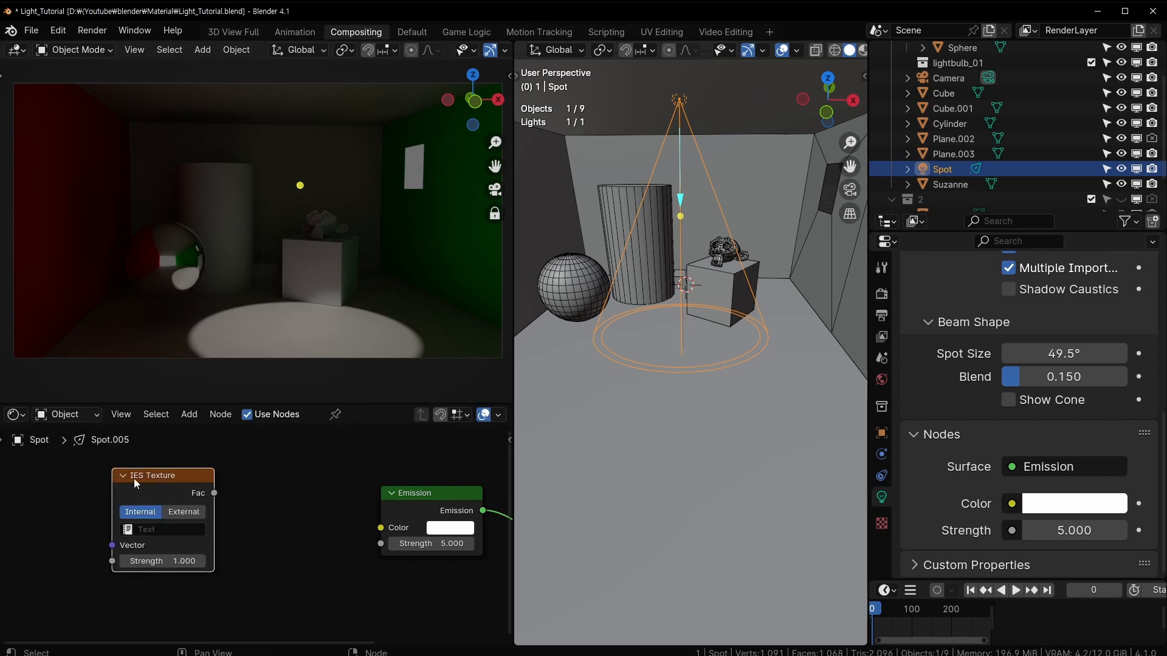
key("x")
Add an Image Texture node to the Spot light and connect its Color output to the Emission node's Color
key("shift+a")
mouse_move(182, 476)
left_click(264, 370)
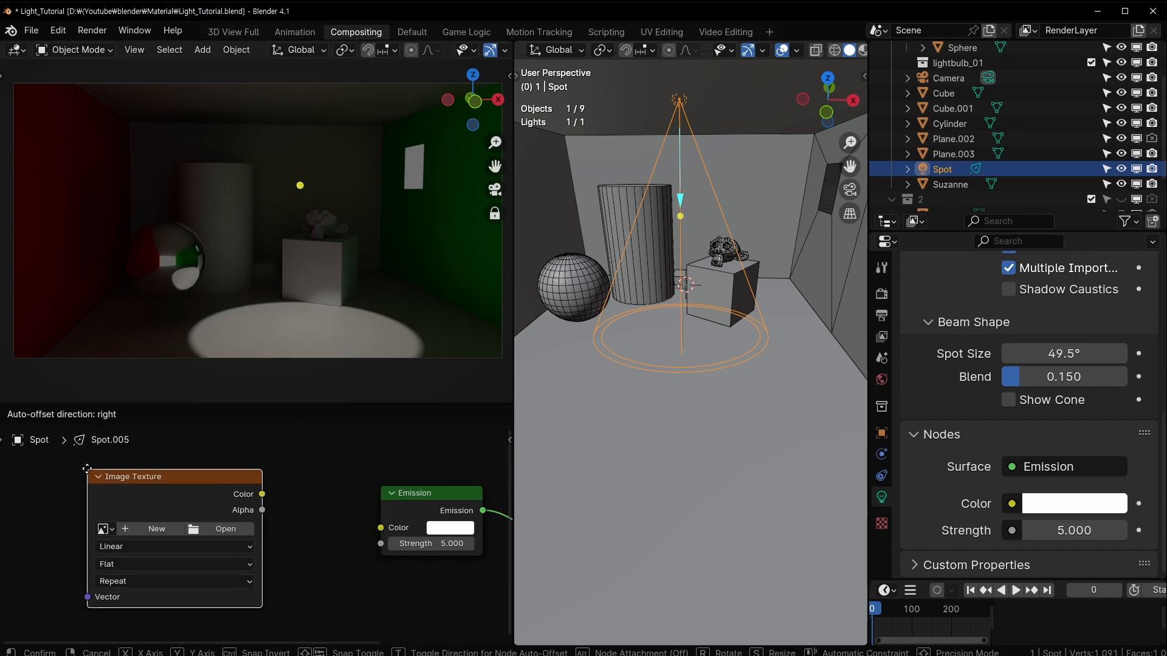
left_click(173, 528)
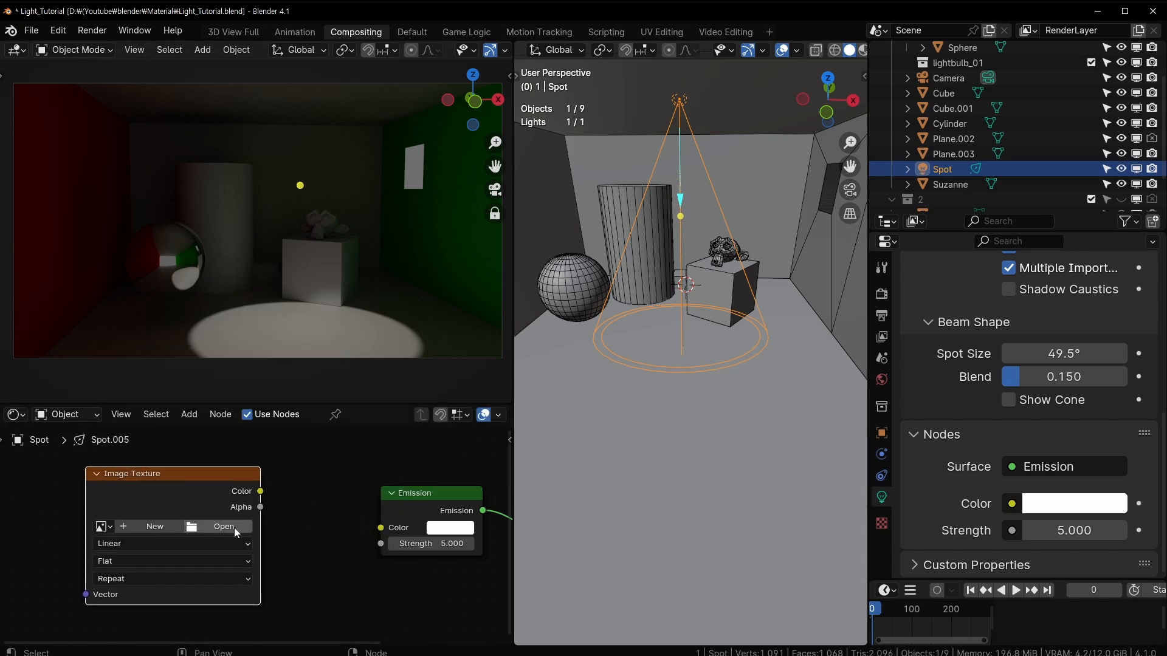
left_click(264, 492)
left_click_drag(261, 492, 380, 528)
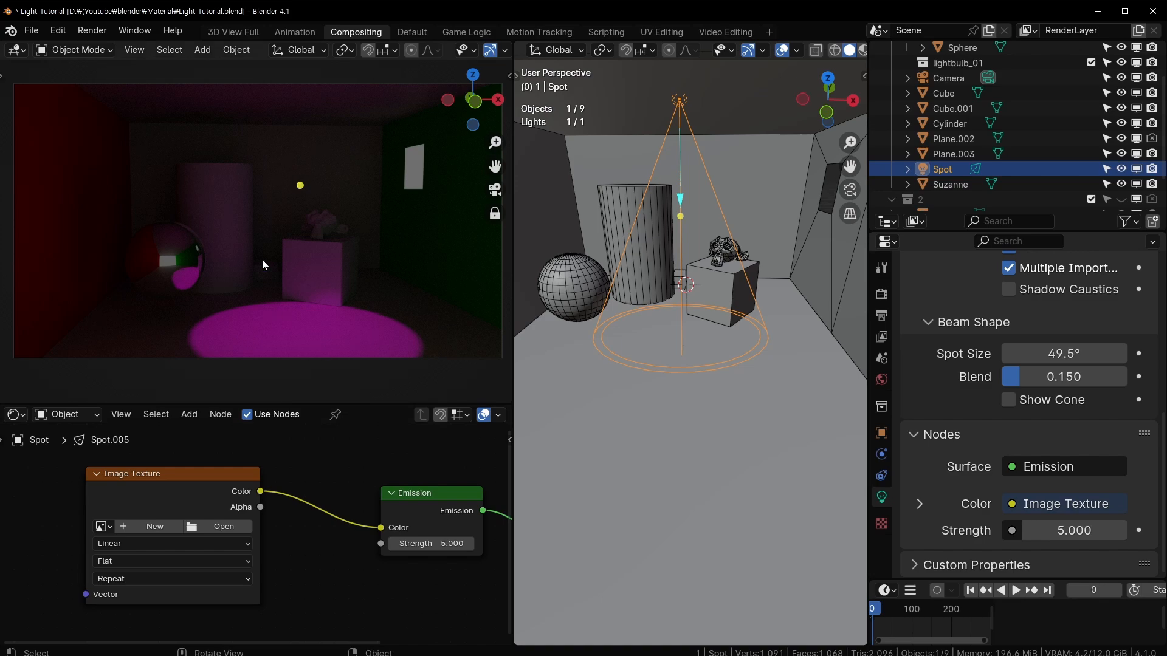
Load Grid.png from the Material folder into the Spot light's Image Texture node
left_click(236, 526)
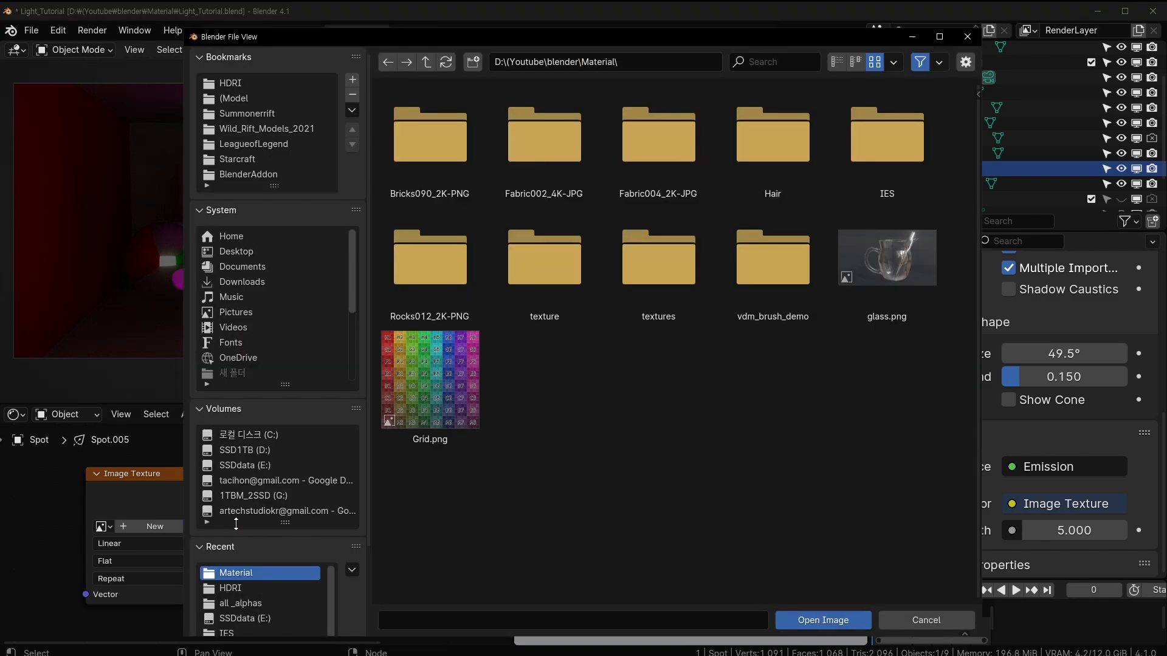
double_click(439, 370)
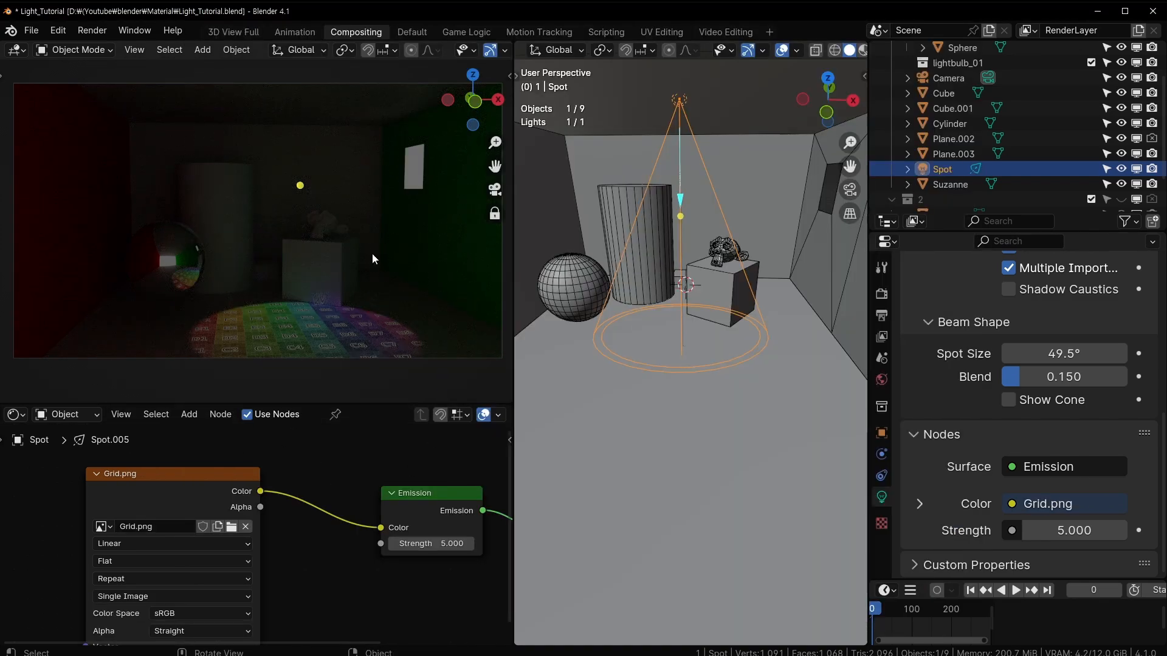
middle_click_drag(333, 289, 327, 250)
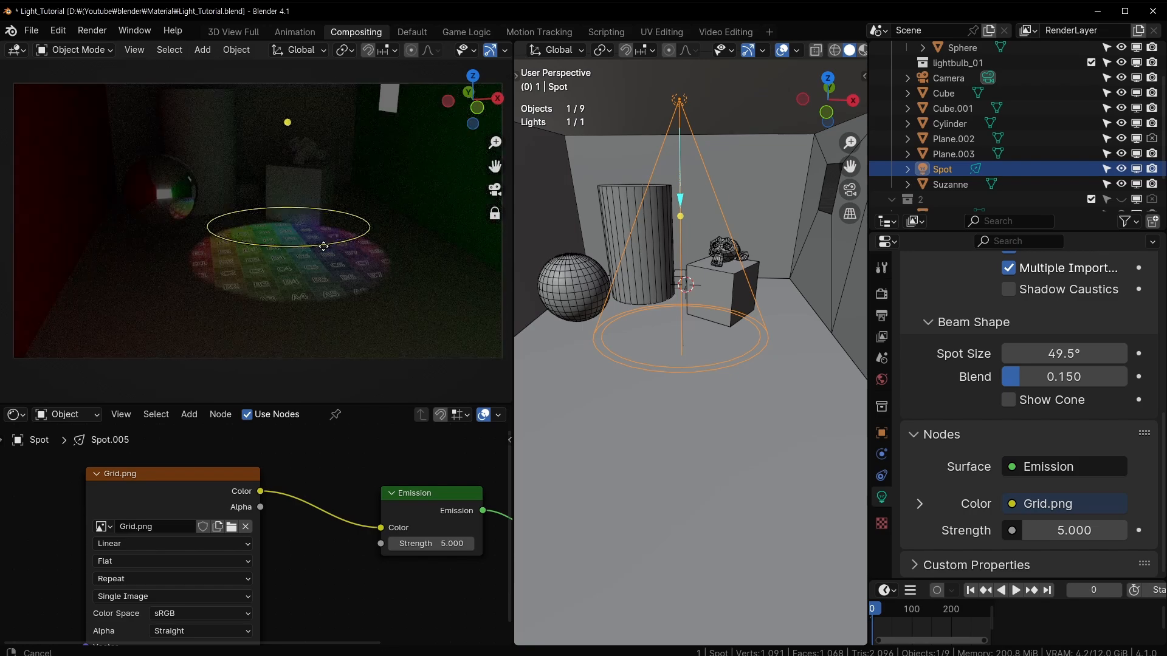
Rotate the Spot light by about -5° around the global X axis
middle_click_drag(701, 296, 700, 279)
key("r")
key("x")
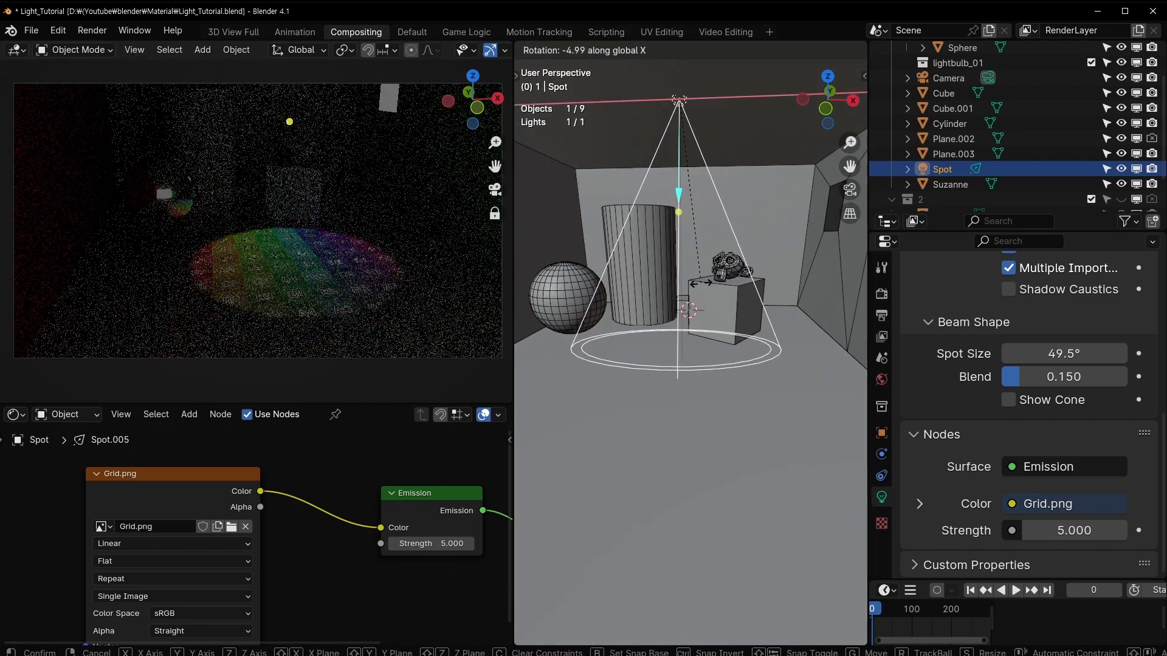
left_click(701, 282)
Rotate the Spot light a few degrees around the global Y axis
middle_click_drag(701, 283, 703, 328)
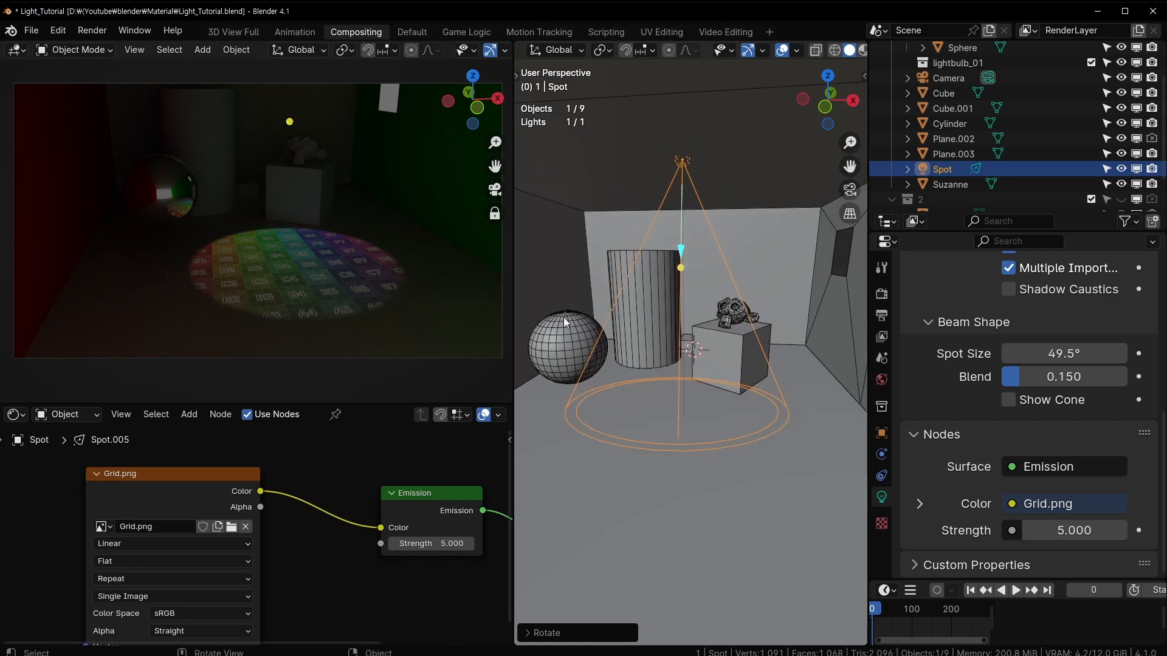
middle_click_drag(282, 306, 316, 297)
scroll(316, 296, "down", 2)
middle_click_drag(713, 295, 693, 306, "shift")
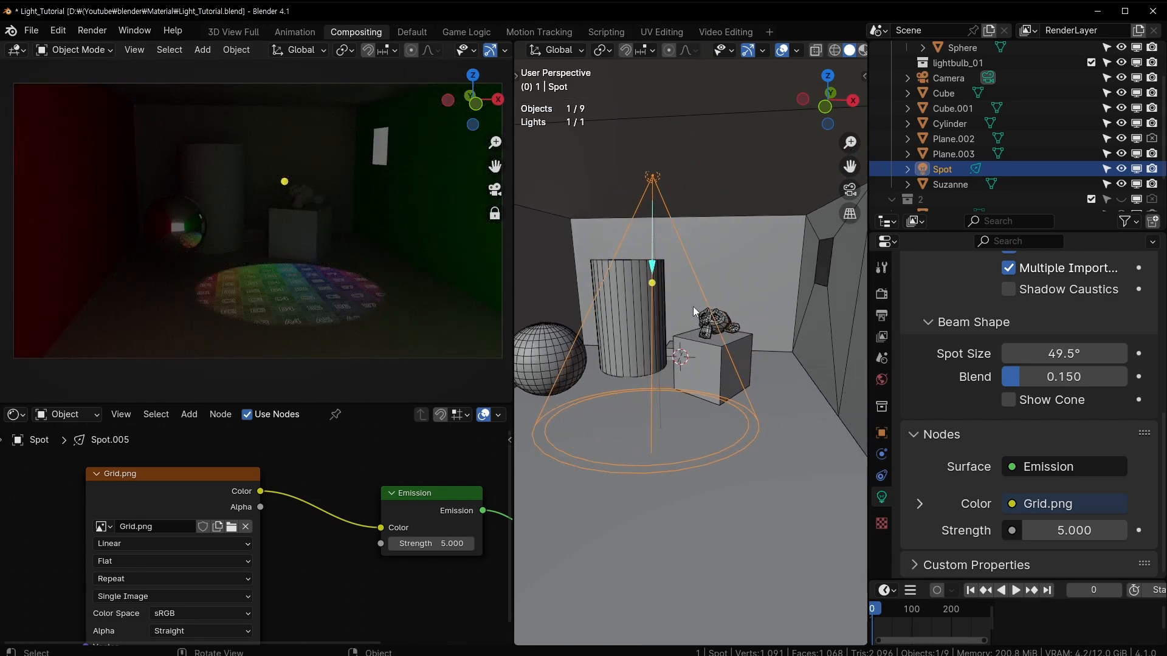
middle_click_drag(693, 306, 612, 336)
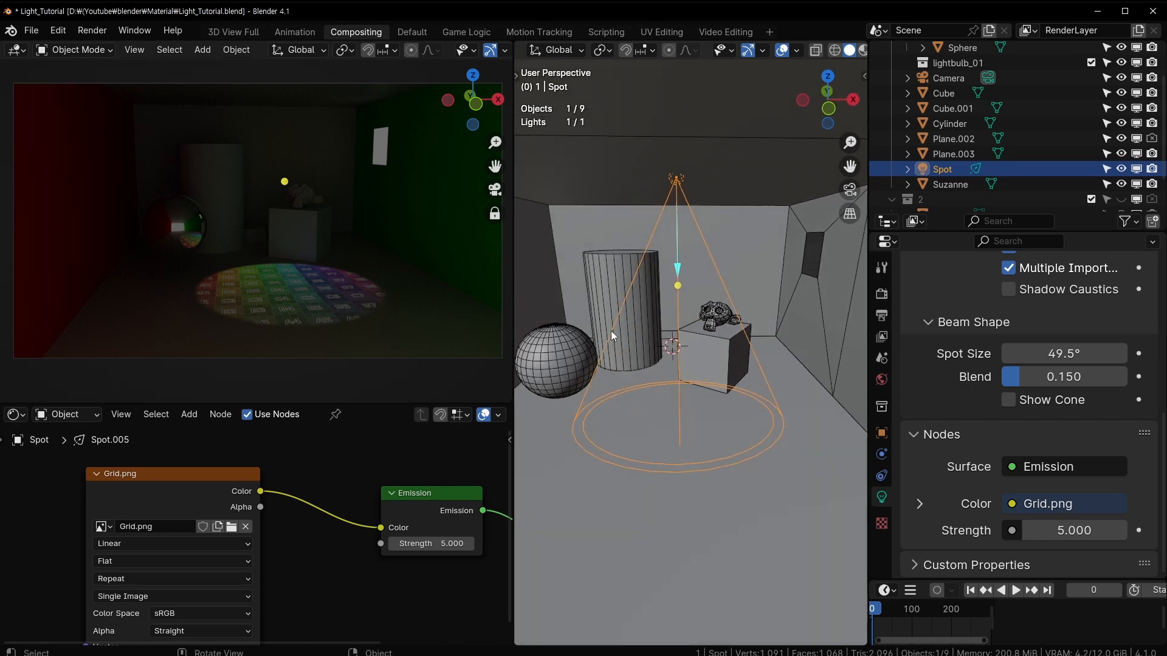
key("r")
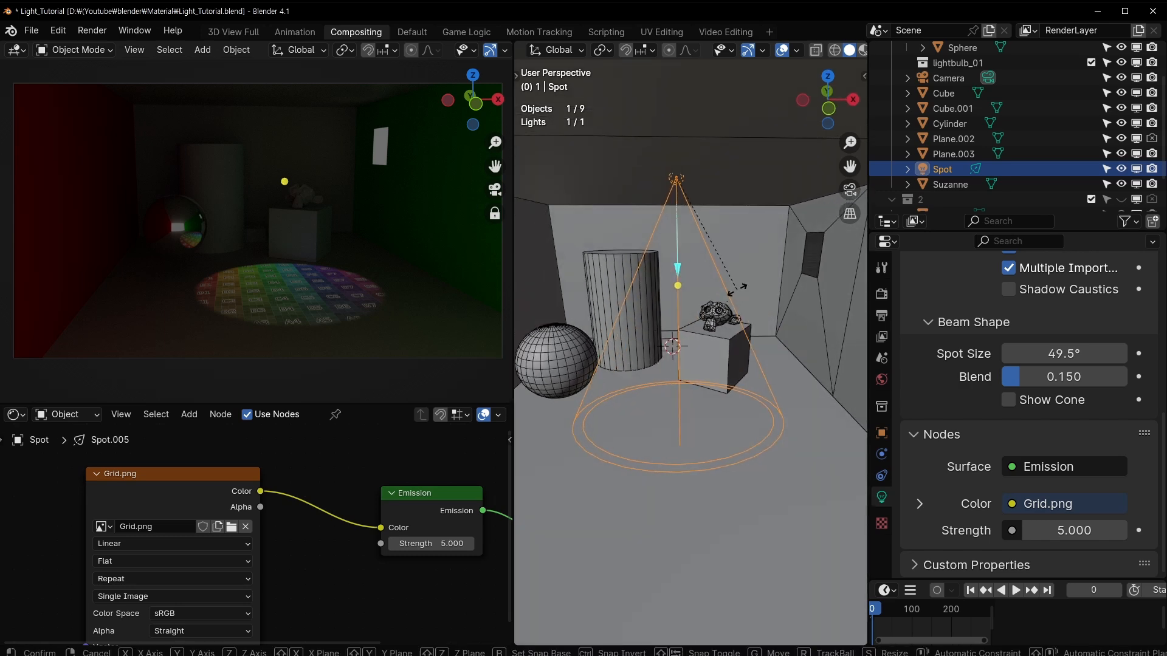
key("y")
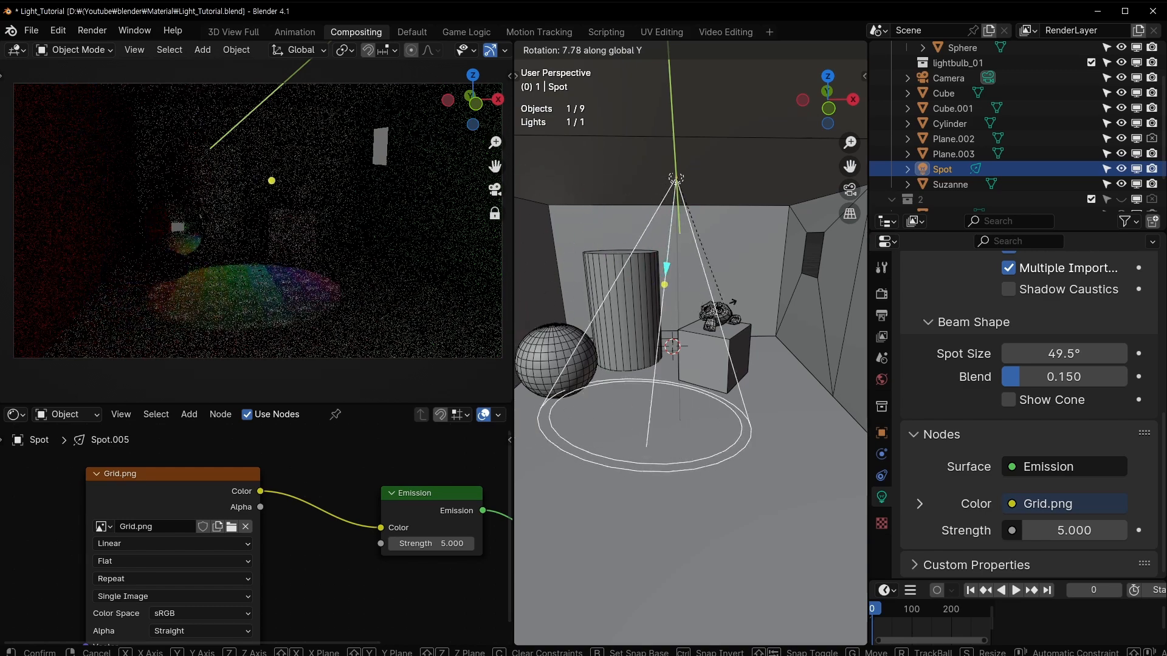
left_click(708, 283)
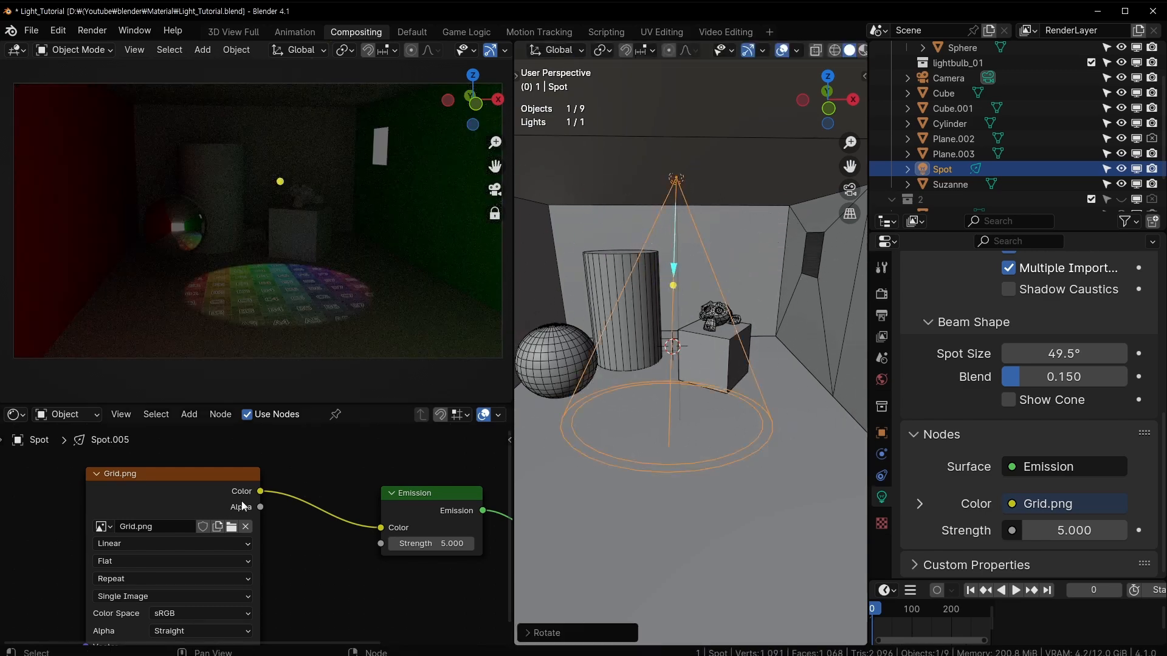
Try adding Texture Coordinate and Mapping nodes to the Grid.png texture, with the Mapping Location X at -0.52 m
middle_click_drag(228, 494, 365, 449)
left_click(312, 442)
key("ctrl+t")
middle_click_drag(243, 500, 317, 451)
left_click_drag(223, 492, 193, 493, "shift")
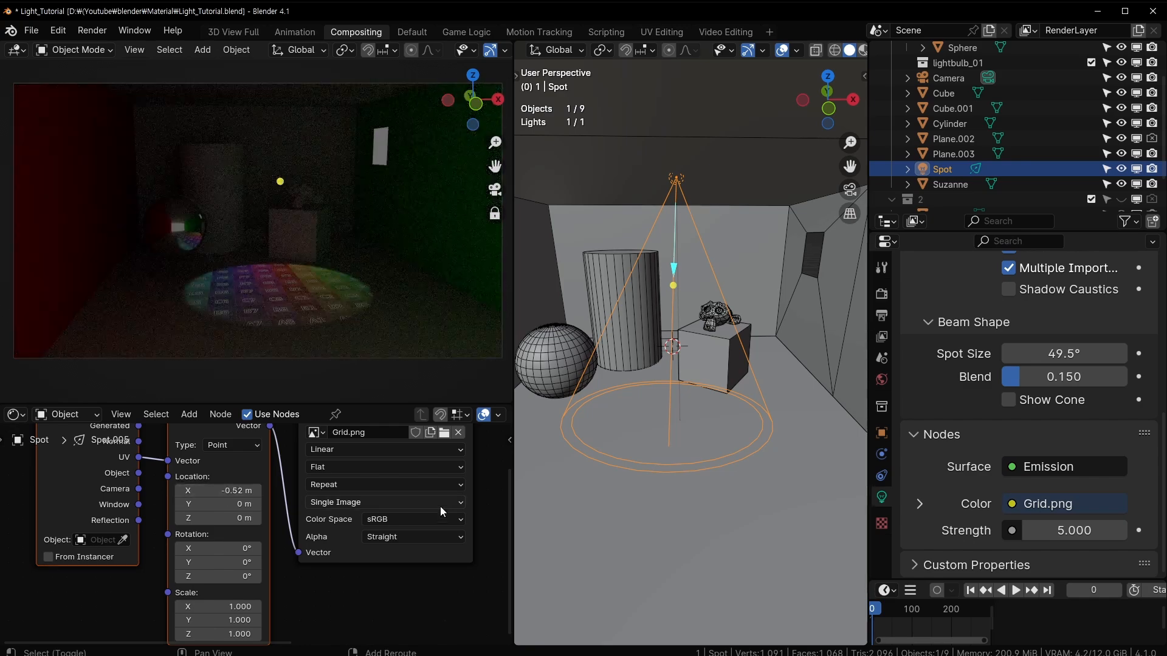
middle_click_drag(342, 464, 182, 550)
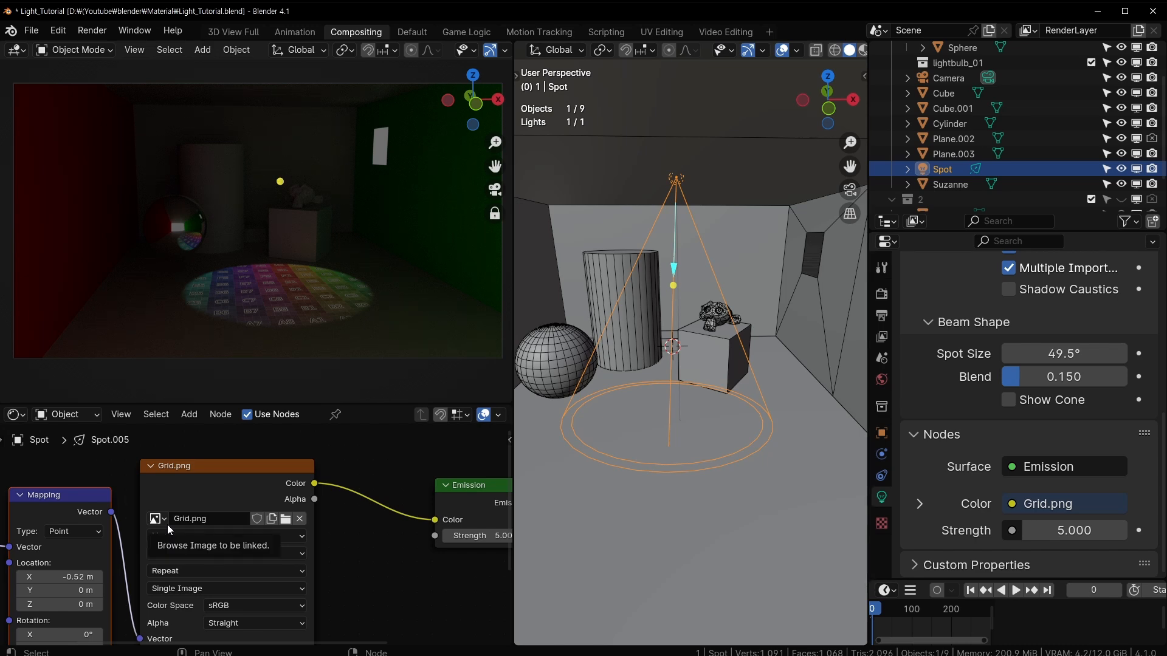
middle_click_drag(222, 503, 301, 505)
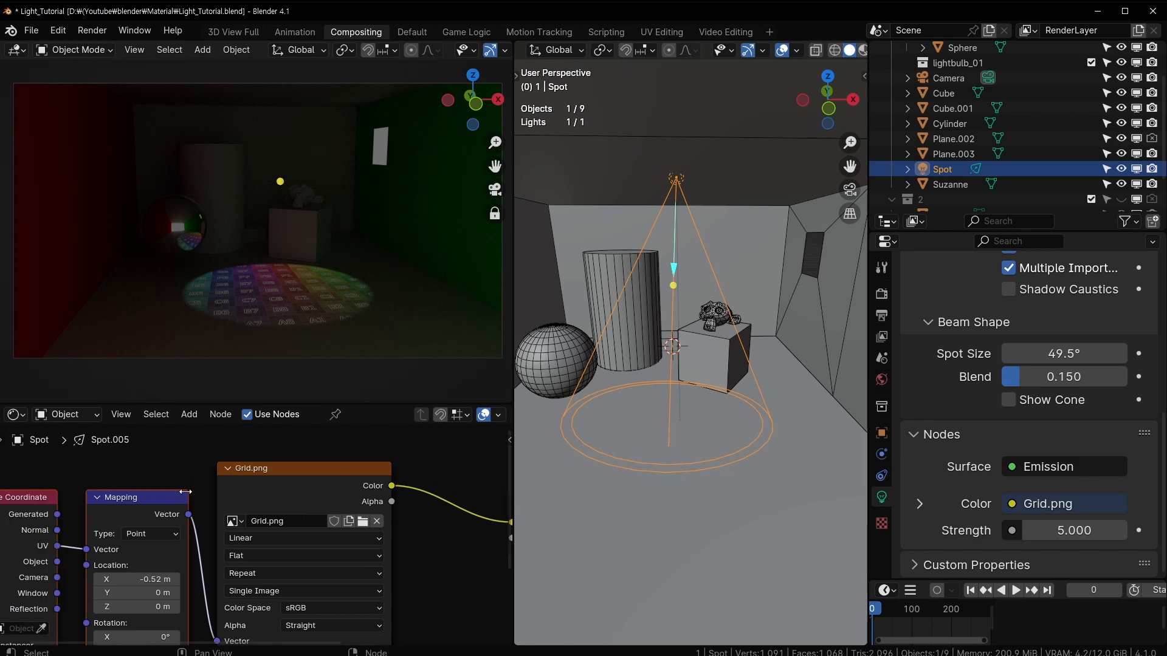
Delete the Texture Coordinate and Mapping nodes from the Spot light's node tree
left_click_drag(159, 475, 3, 585)
middle_click_drag(152, 510, 152, 506)
key("x")
Shift the Image Texture node away from the Emission node and load brush.psd from the E: drive into it
left_click_drag(290, 477, 220, 472)
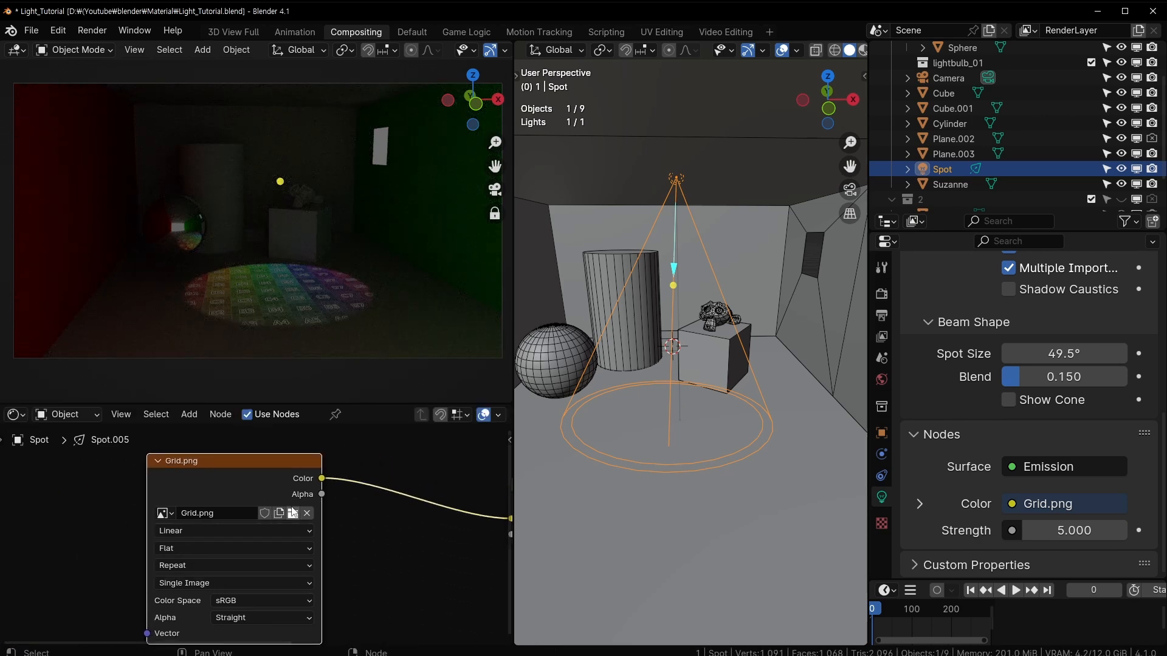
left_click(292, 512)
left_click(327, 463)
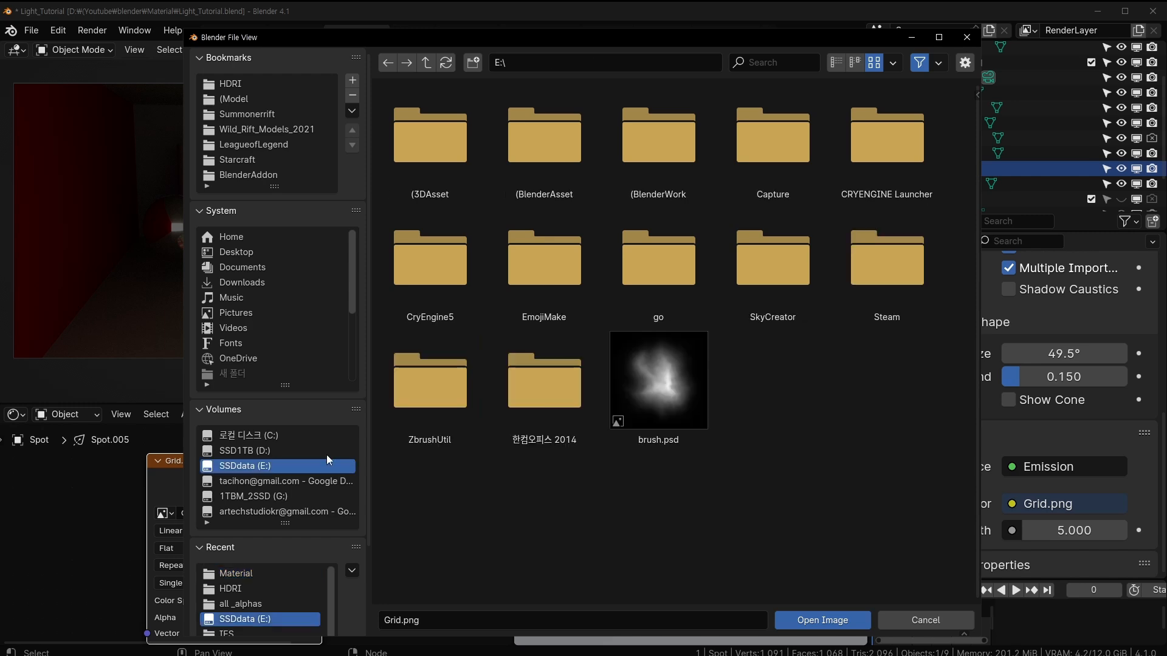
double_click(689, 364)
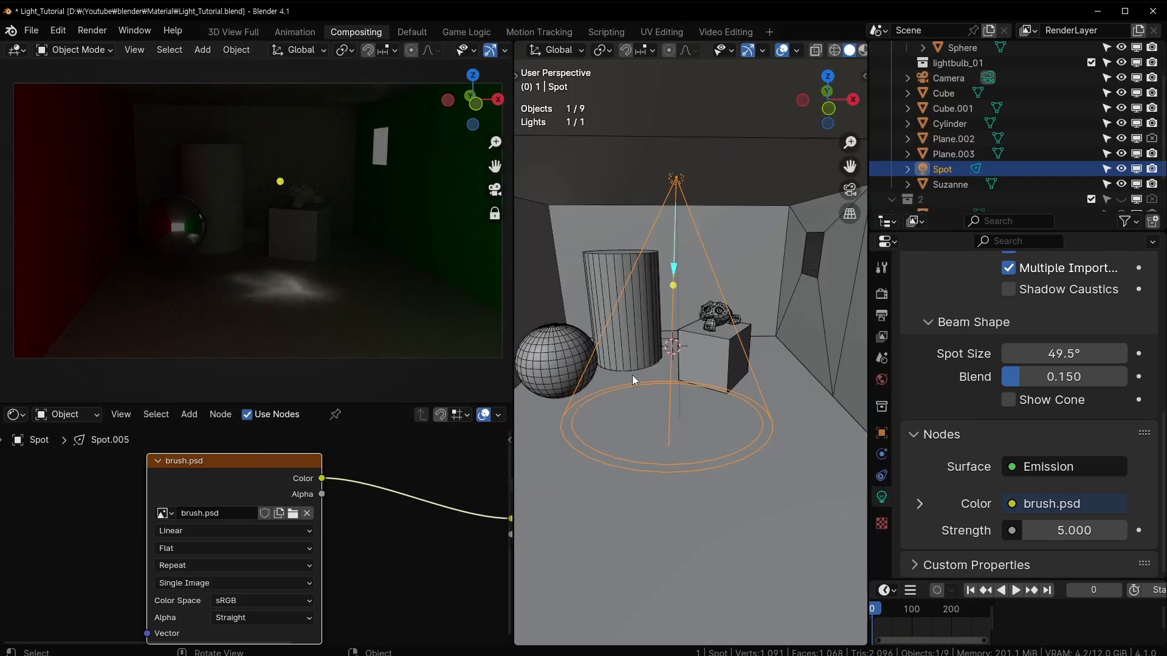
left_click(292, 512)
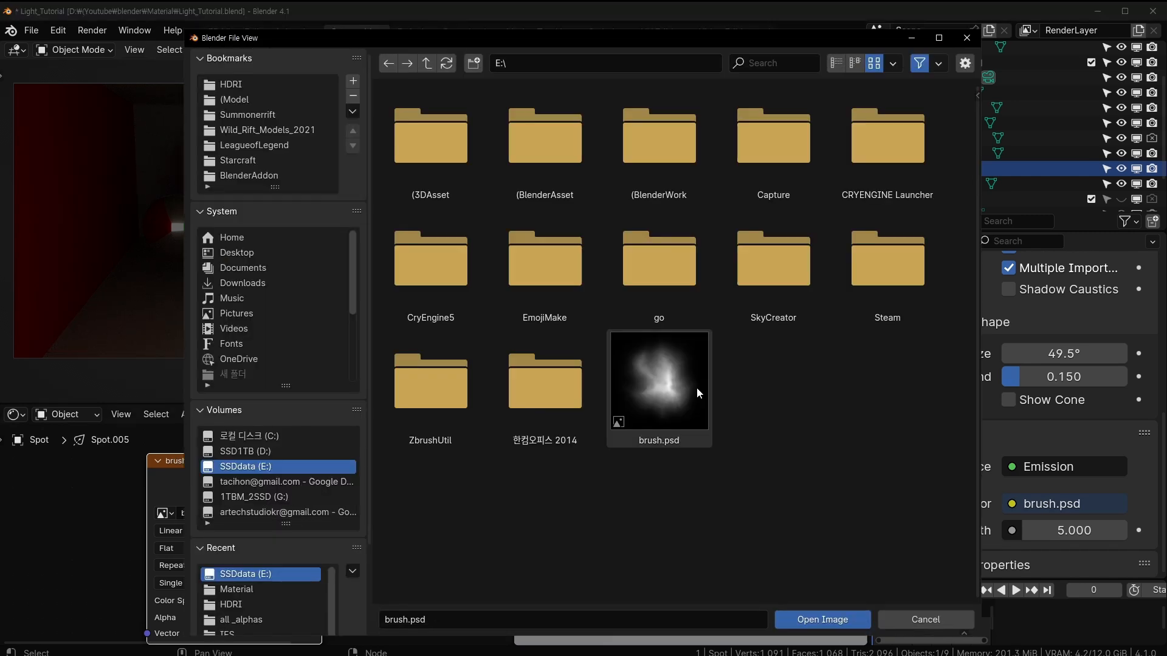
double_click(649, 381)
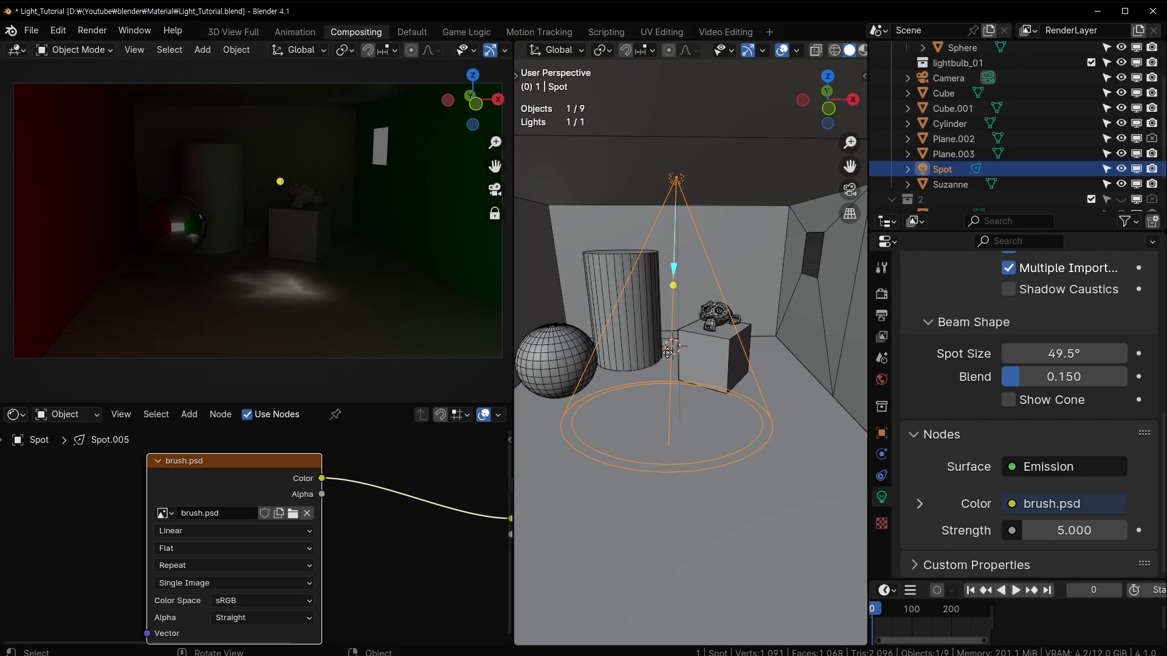
Move the Spot light along the global Y axis, away from the room's back wall
key("g")
key("y")
left_click(688, 340)
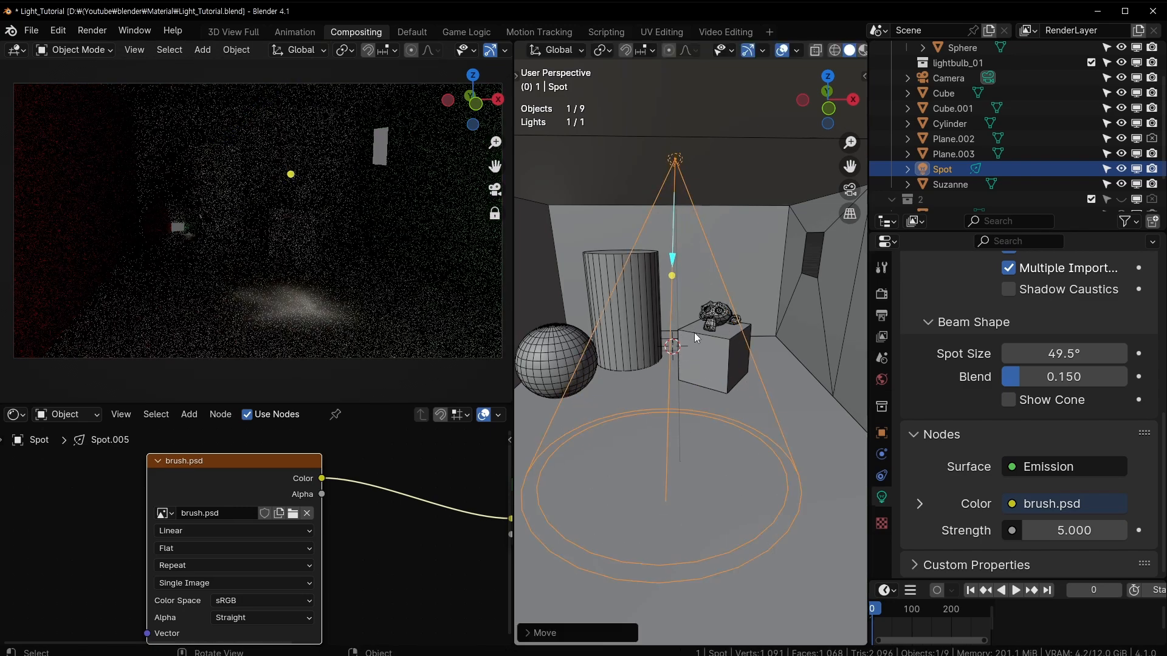
Load the FAME lettering image alphas_01_0002s_0002_308.psd from E:\ZbrushUtil\all _alphas into the Spot light's Image Texture node
left_click(293, 513)
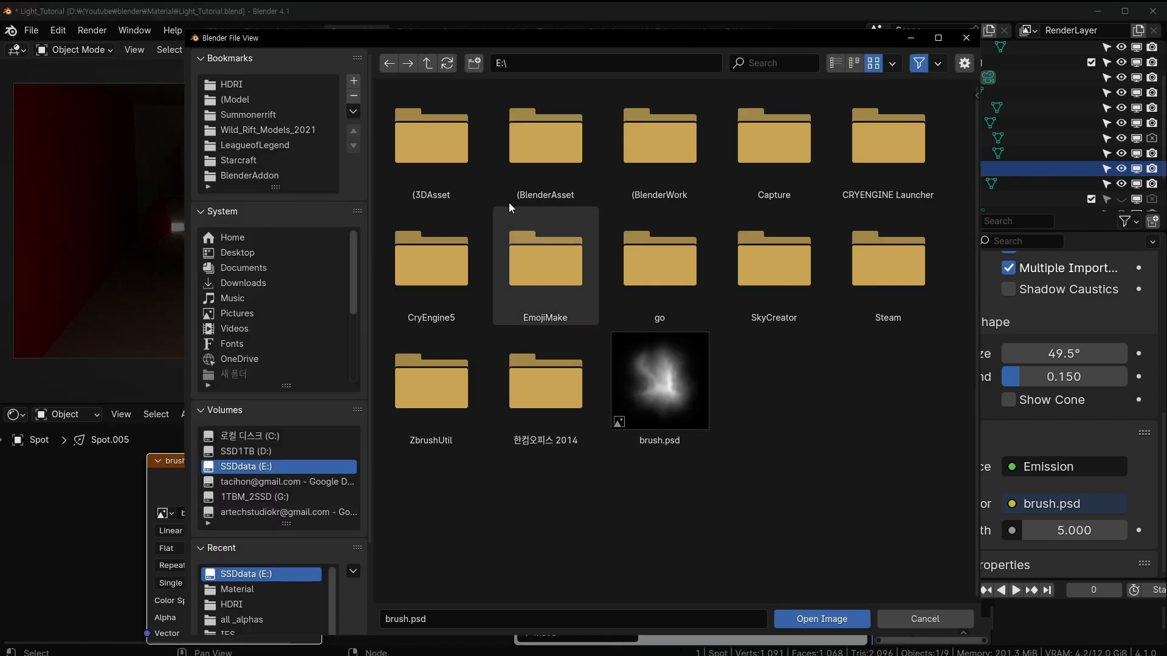
double_click(450, 406)
double_click(467, 170)
scroll(815, 245, "down", 5)
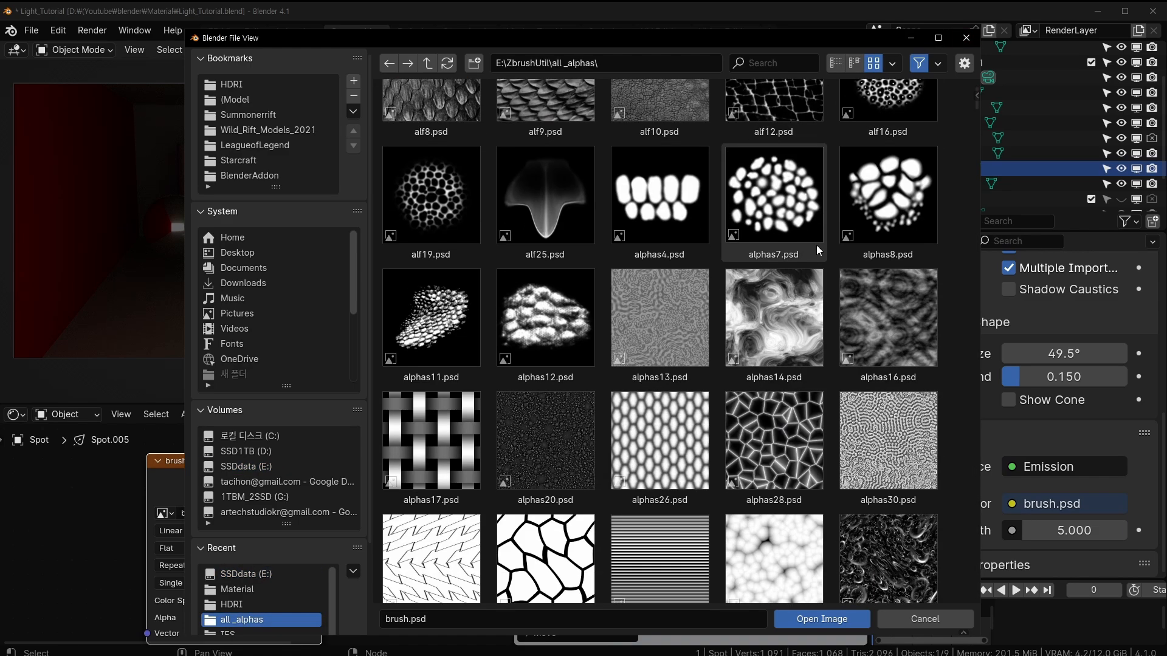
scroll(815, 246, "down", 20)
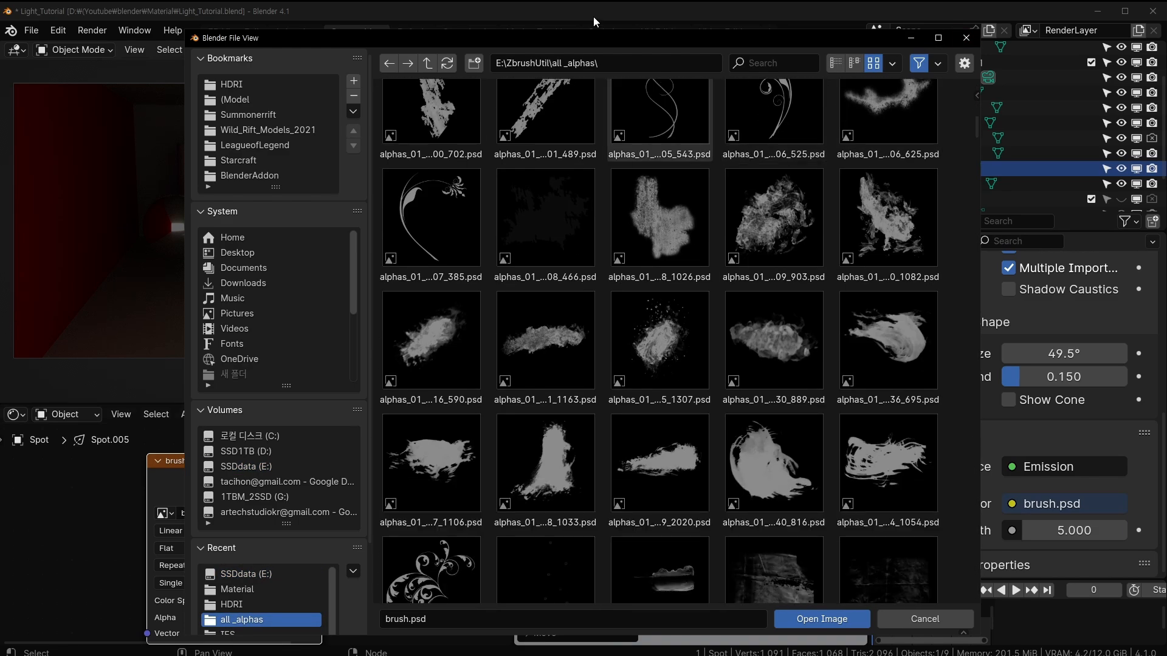
left_click_drag(573, 38, 214, 43)
scroll(449, 311, "down", 12)
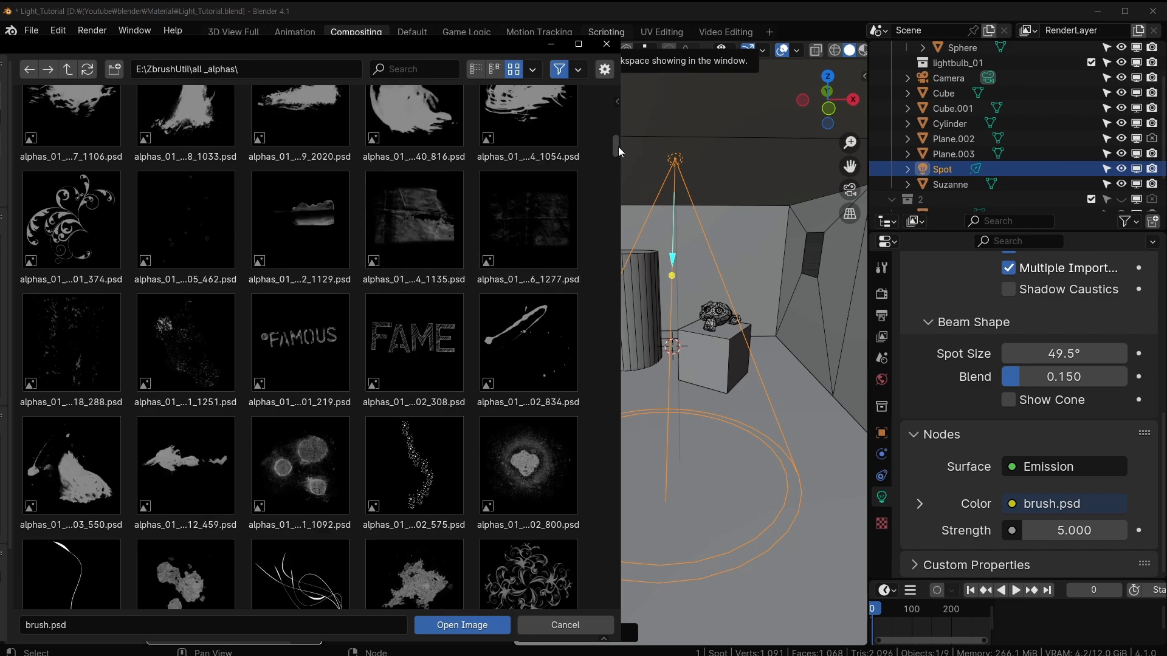
mouse_move(615, 149)
left_mouse_down()
mouse_move(607, 175)
mouse_move(618, 144)
left_mouse_up()
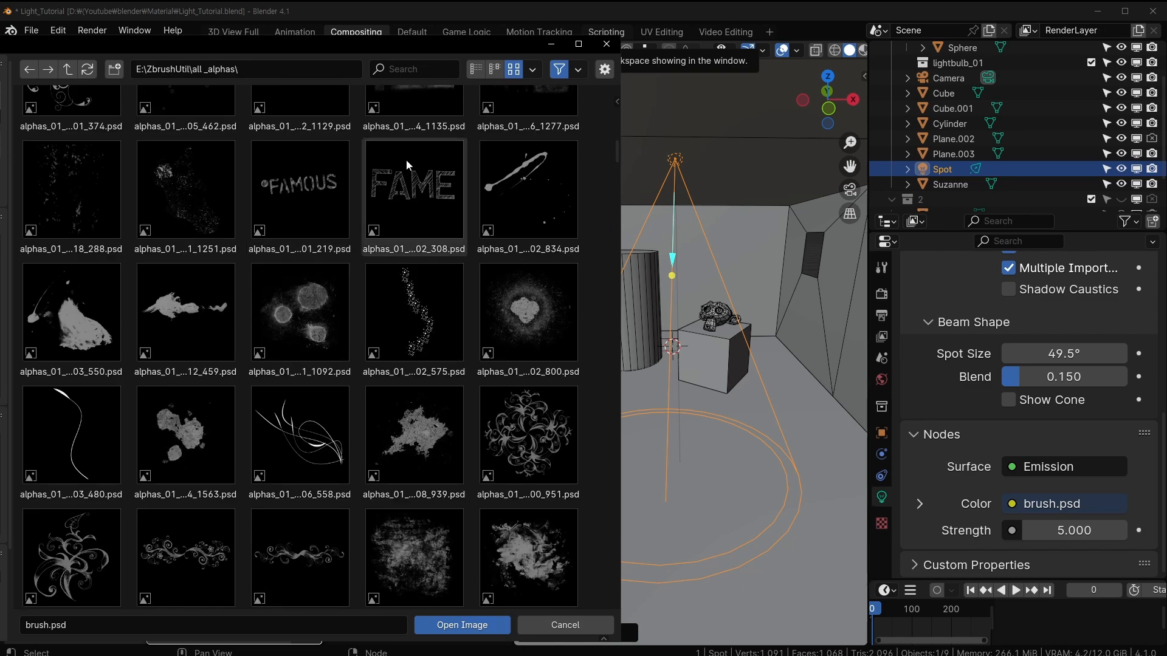
double_click(436, 192)
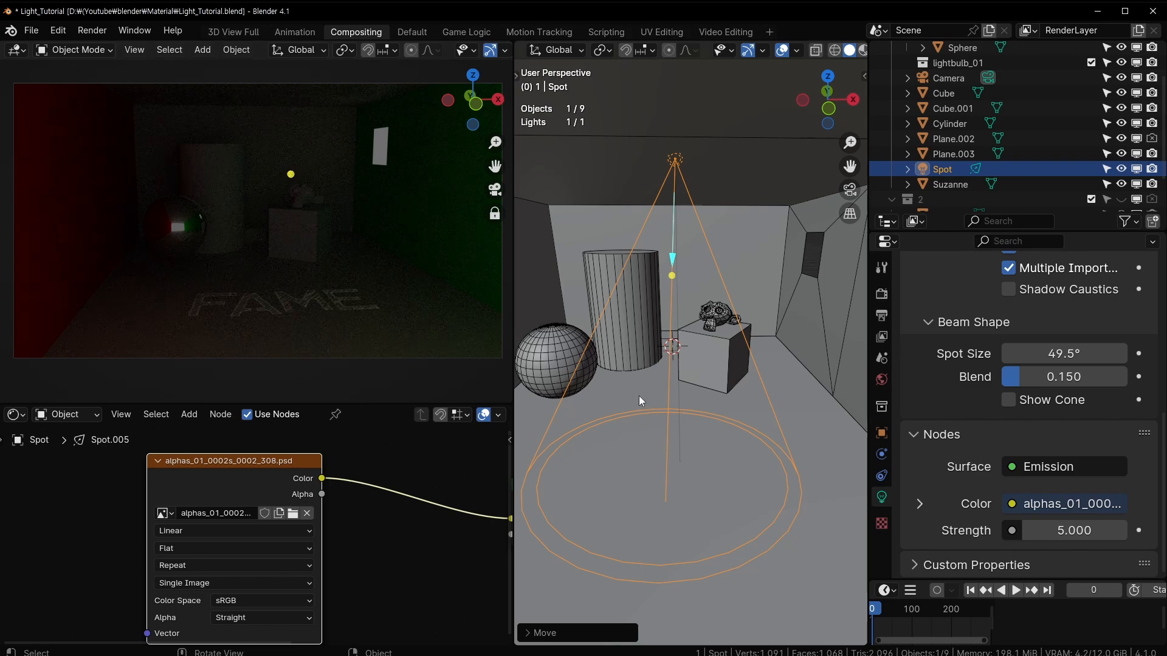
Adjust the Spot light's height along the global Z axis, ending slightly lower than before
key("g")
key("z")
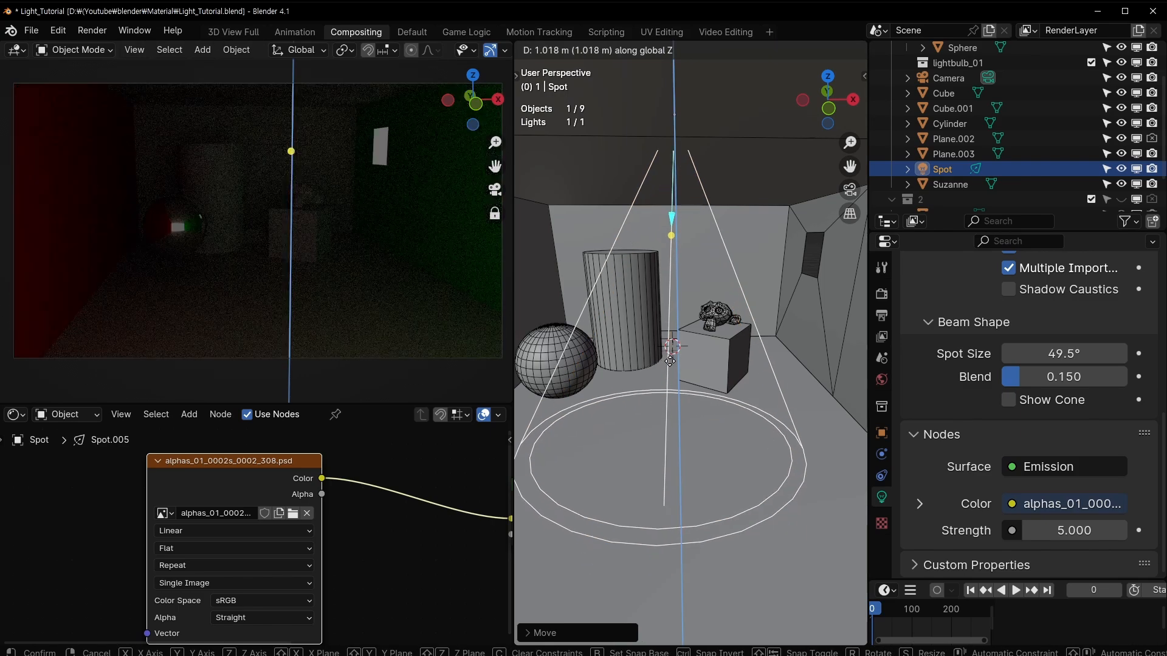
left_click(682, 392)
key("g")
key("z")
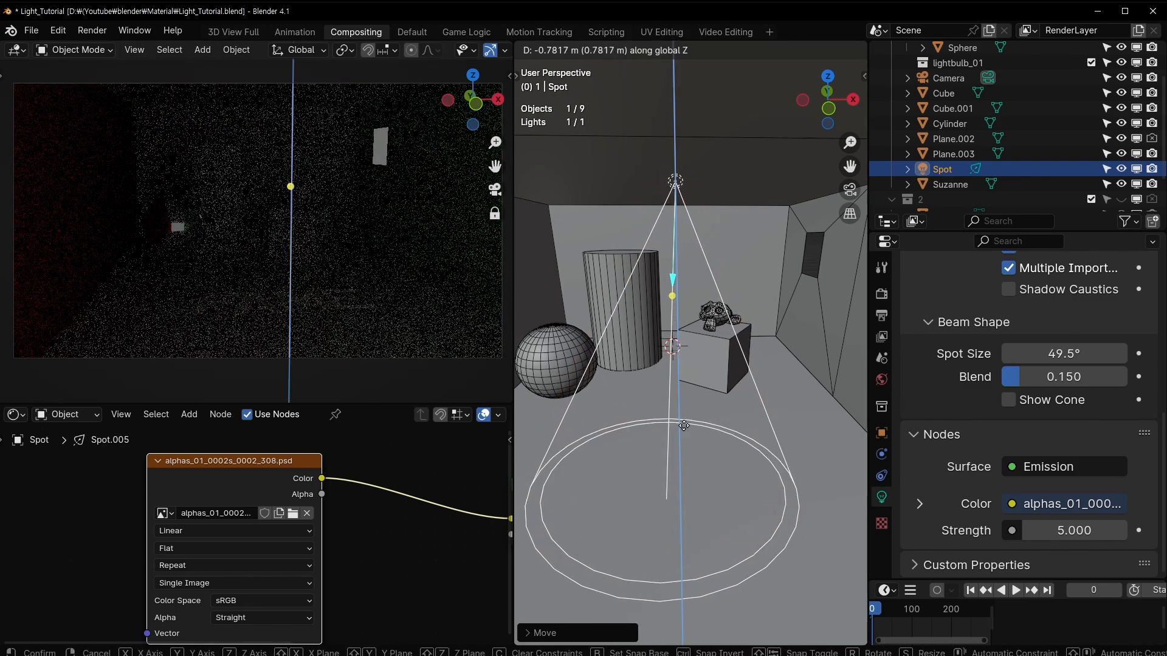
left_click(607, 438)
Rotate the Spot light slightly around the global Y and X axes to aim the projected lettering on the floor
key("r")
key("y")
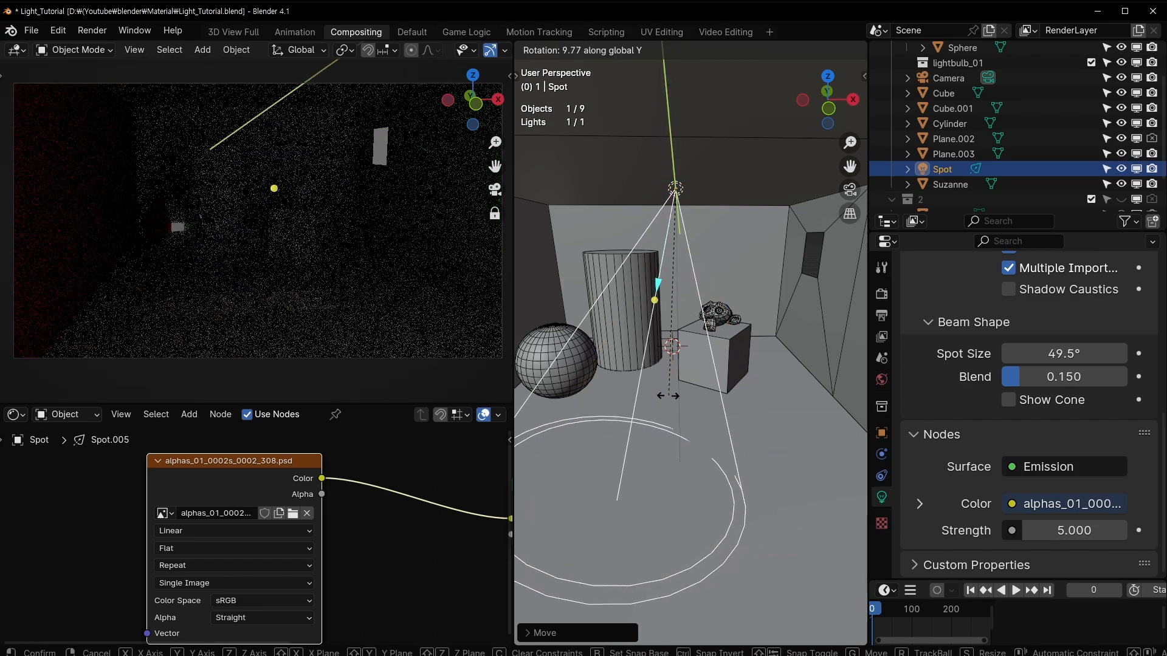
left_click(697, 395)
middle_click_drag(685, 417, 723, 422)
key("r")
key("x")
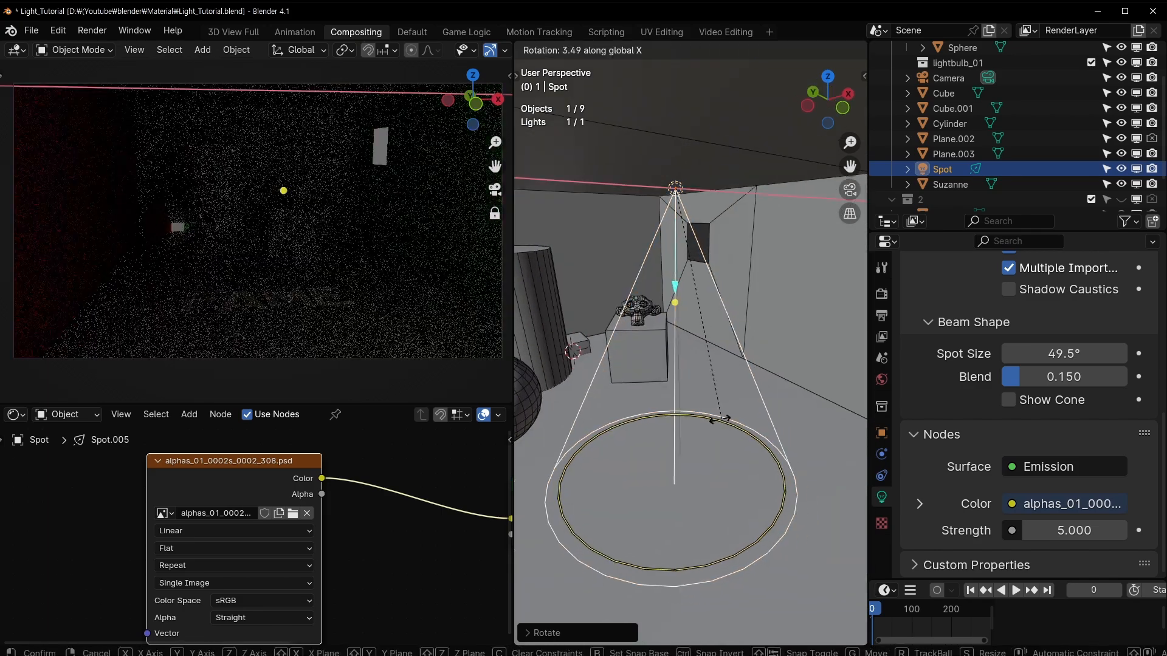
left_click(714, 397)
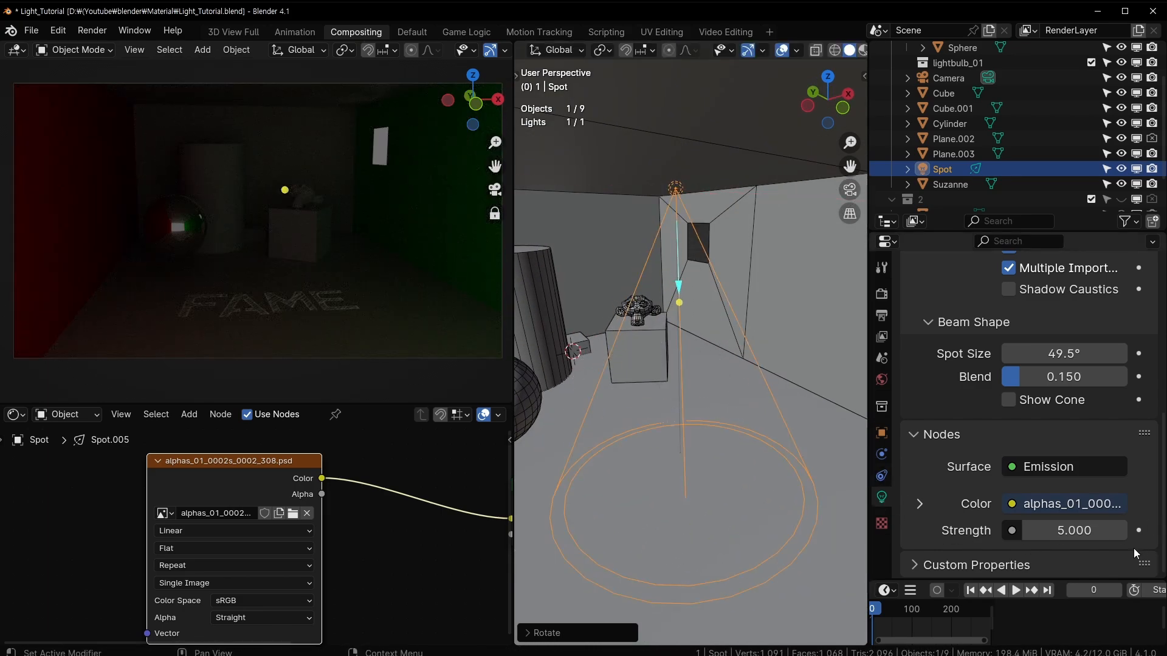
Set the Spot light's Power to 500 W, and raise it further to 1000 W
scroll(1041, 379, "up", 5)
left_click(1057, 325)
type("500")
key("Return")
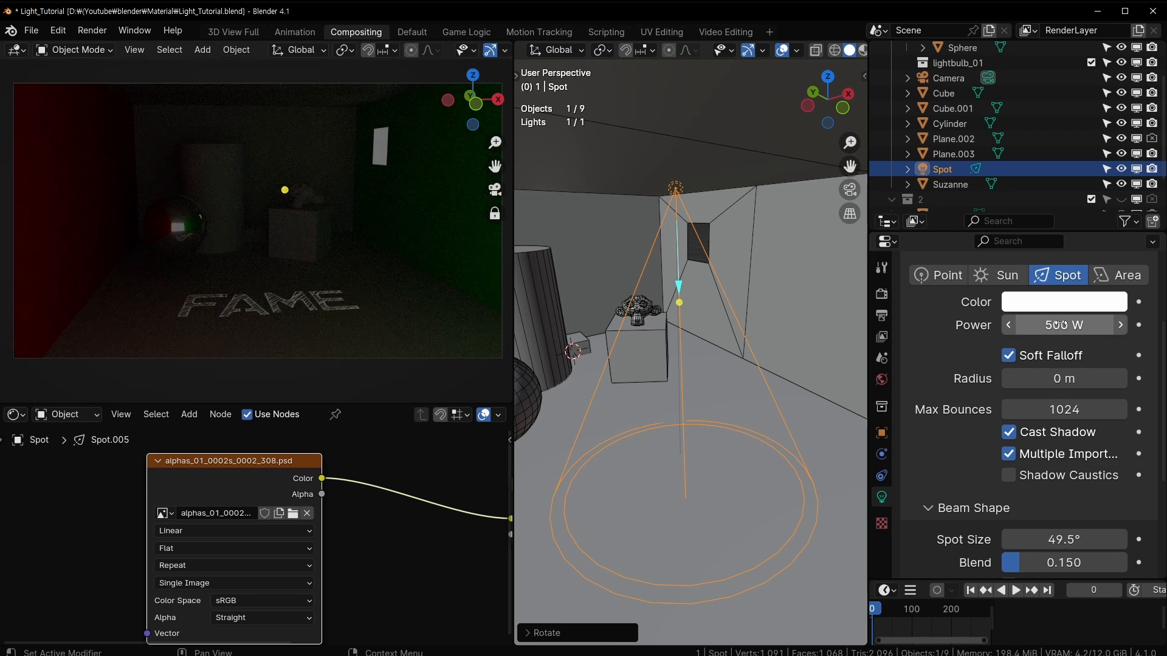
left_click(1061, 324)
type("1000")
key("Return")
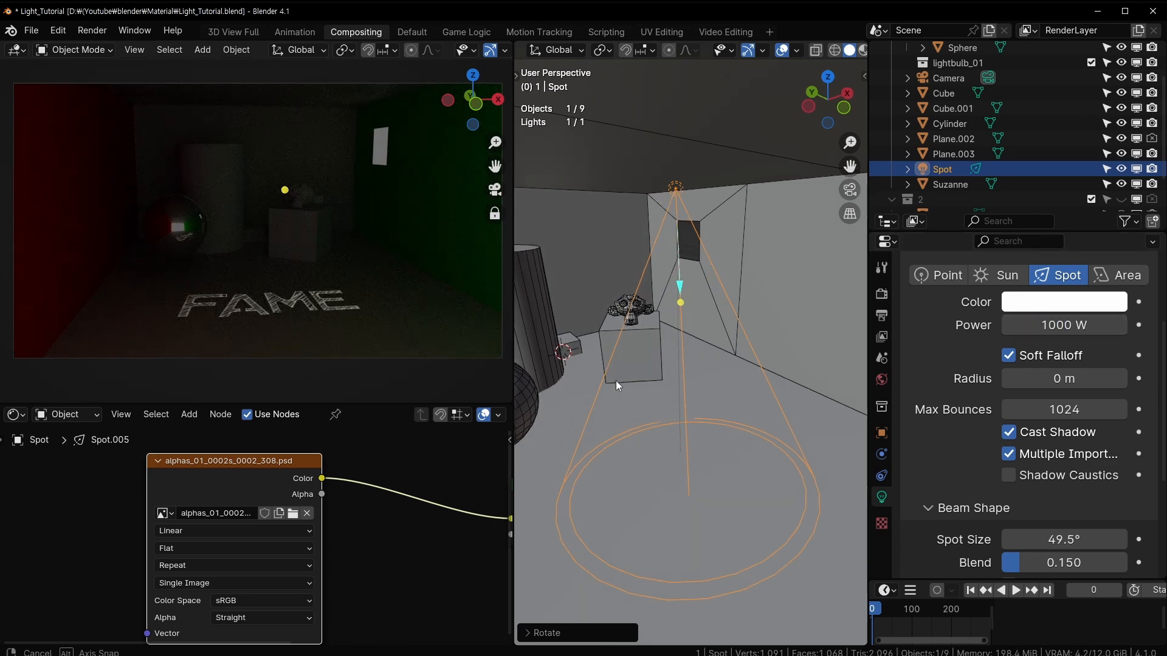
Rotate the Spot light roughly 90° around the global X axis to project the lettering onto the back wall
middle_click_drag(615, 380, 589, 374)
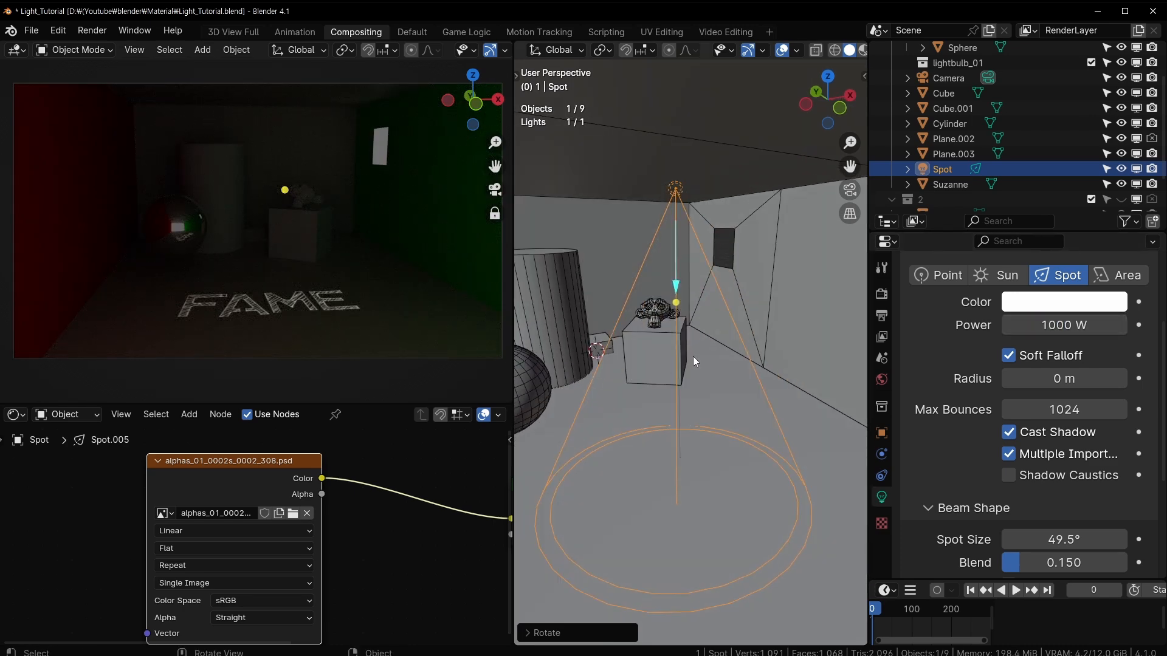
key("r")
key("y")
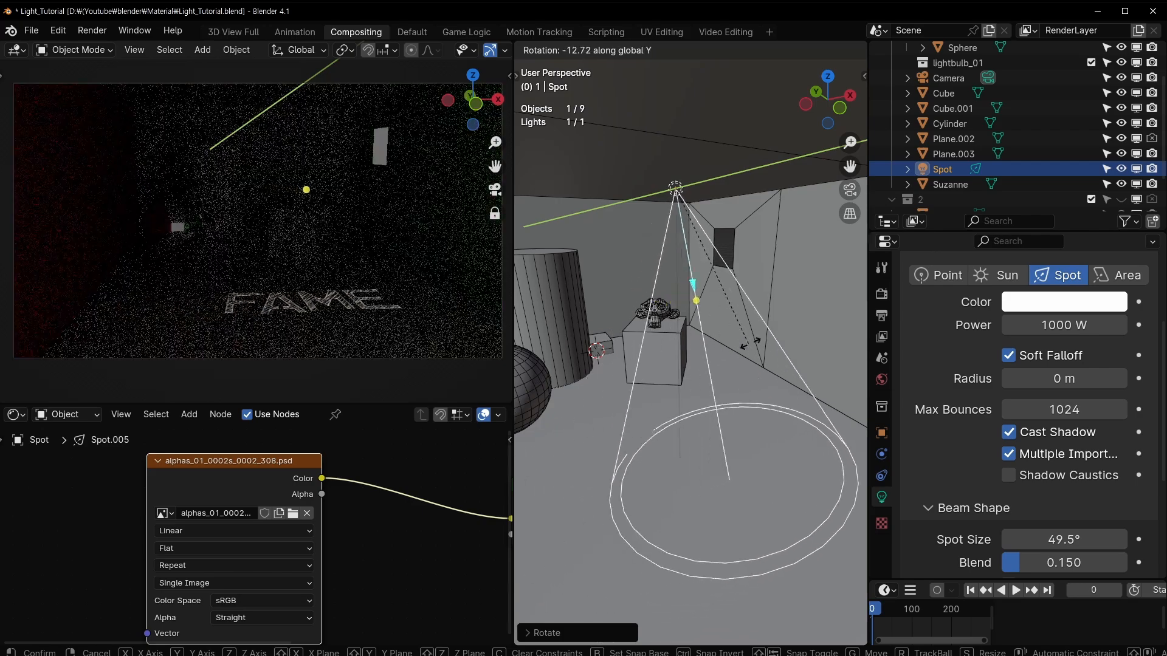
key("x")
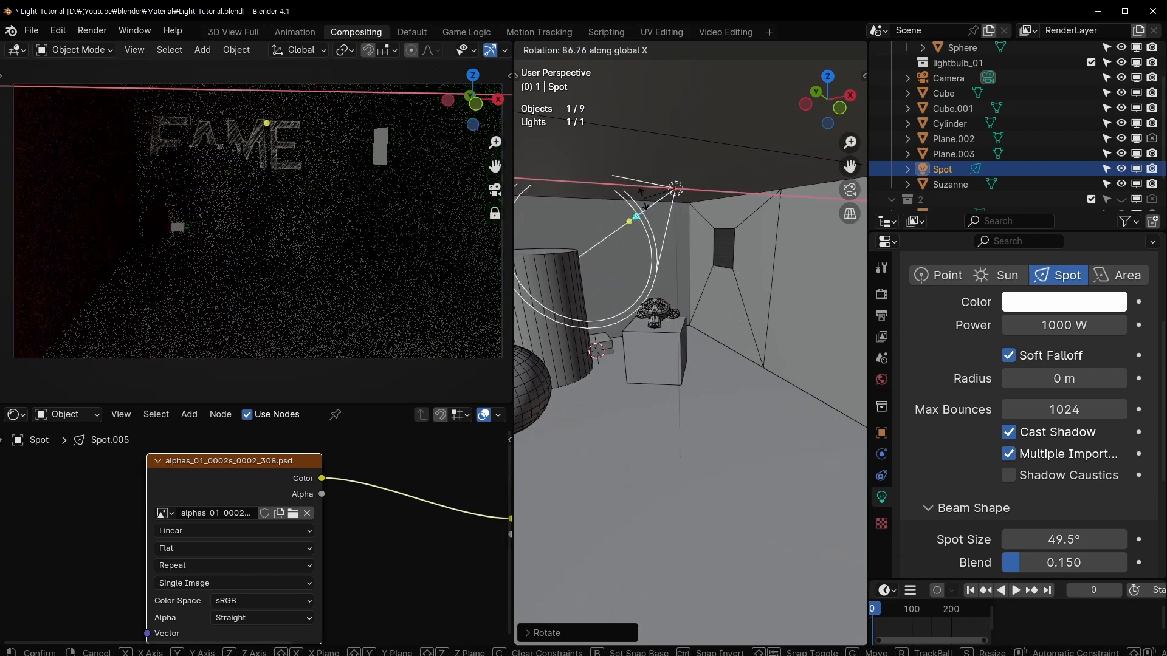
left_click(656, 198)
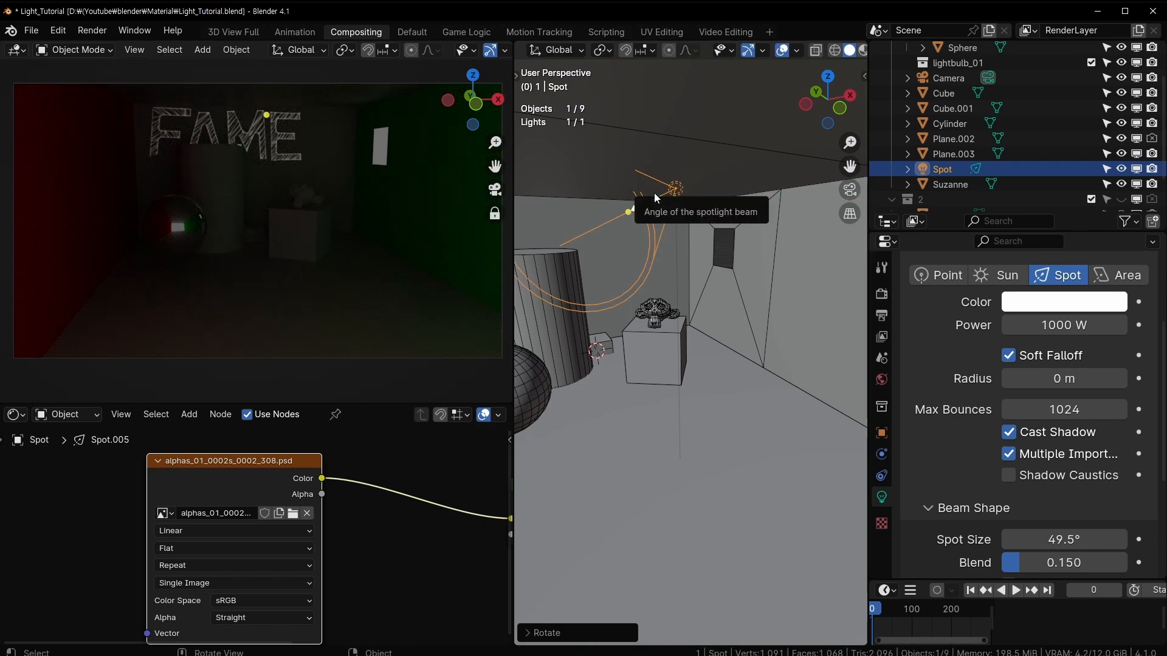
Move the image texture node closer to the Emission node in the Spot light's node tree
middle_click_drag(709, 274, 675, 322)
middle_click_drag(257, 474, 86, 453)
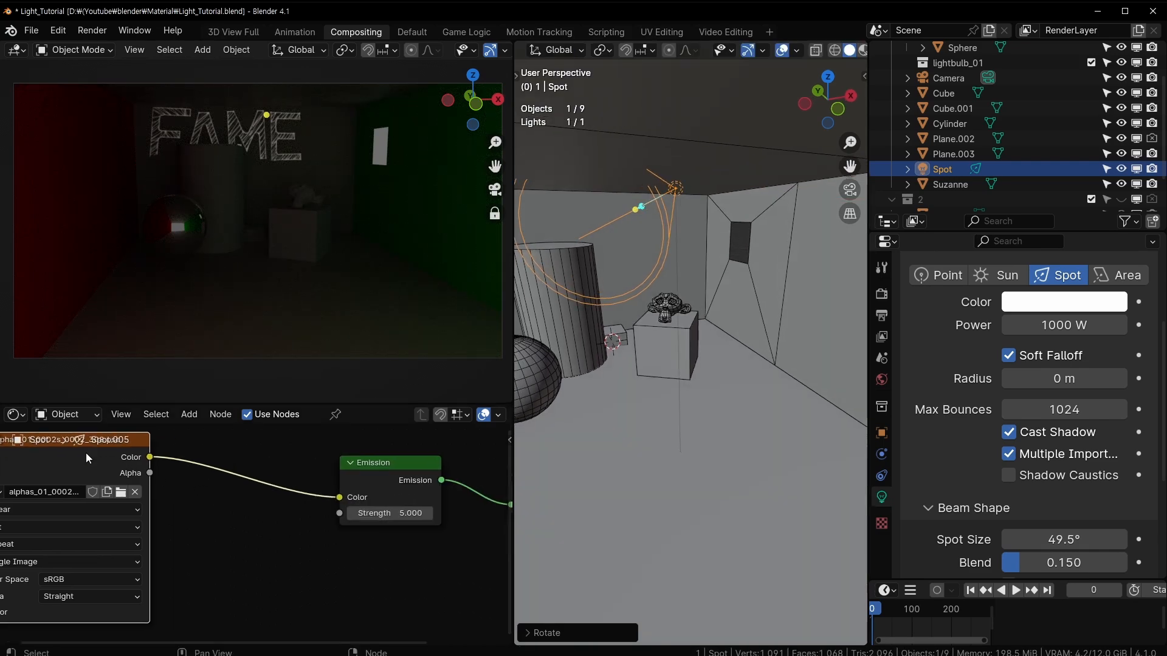
left_click_drag(85, 453, 156, 479)
Move the Spot light in the positive direction along the global X axis to shift the projected lettering on the back wall
middle_click_drag(713, 277, 686, 294)
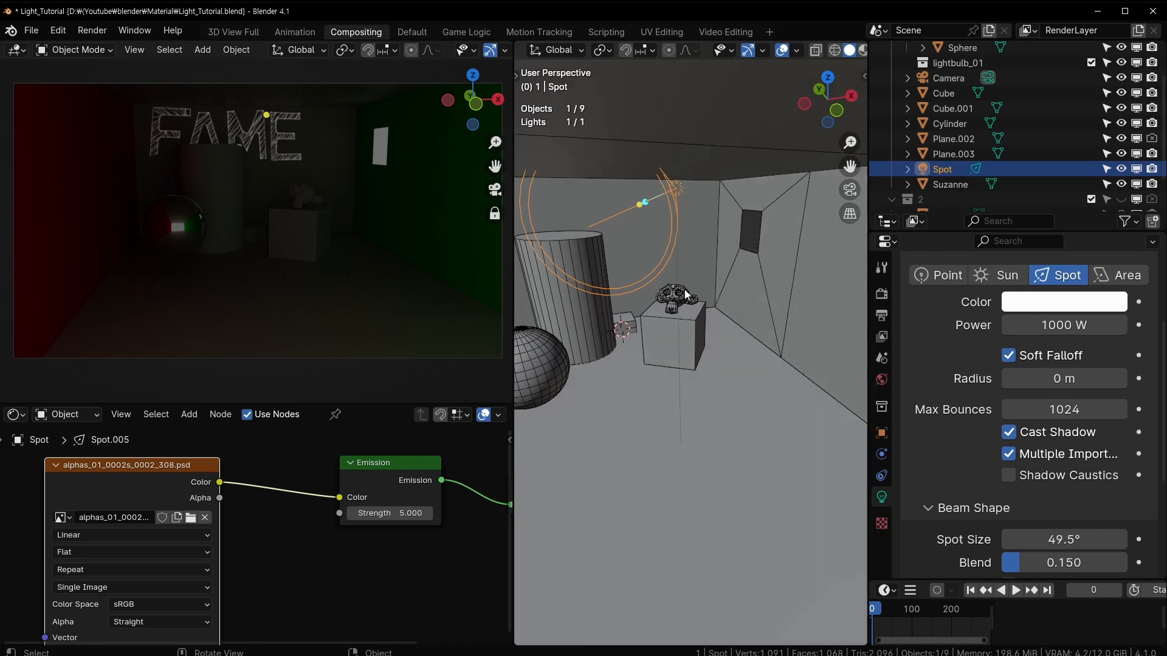
key("g")
key("x")
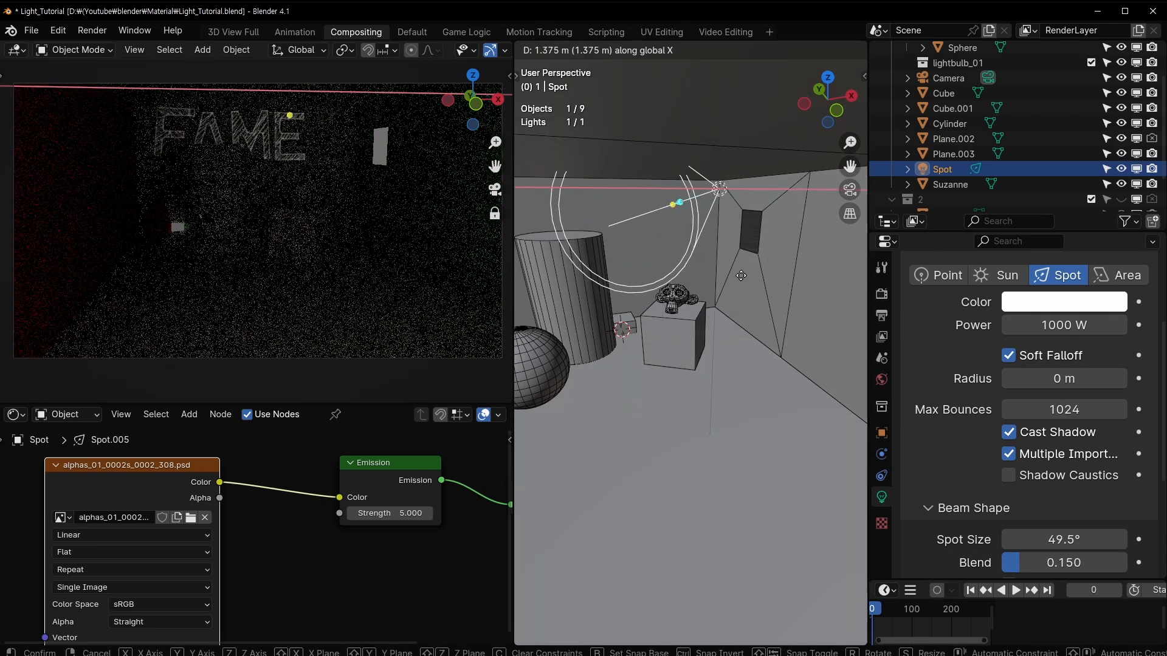
left_click(712, 279)
middle_click_drag(712, 279, 697, 321)
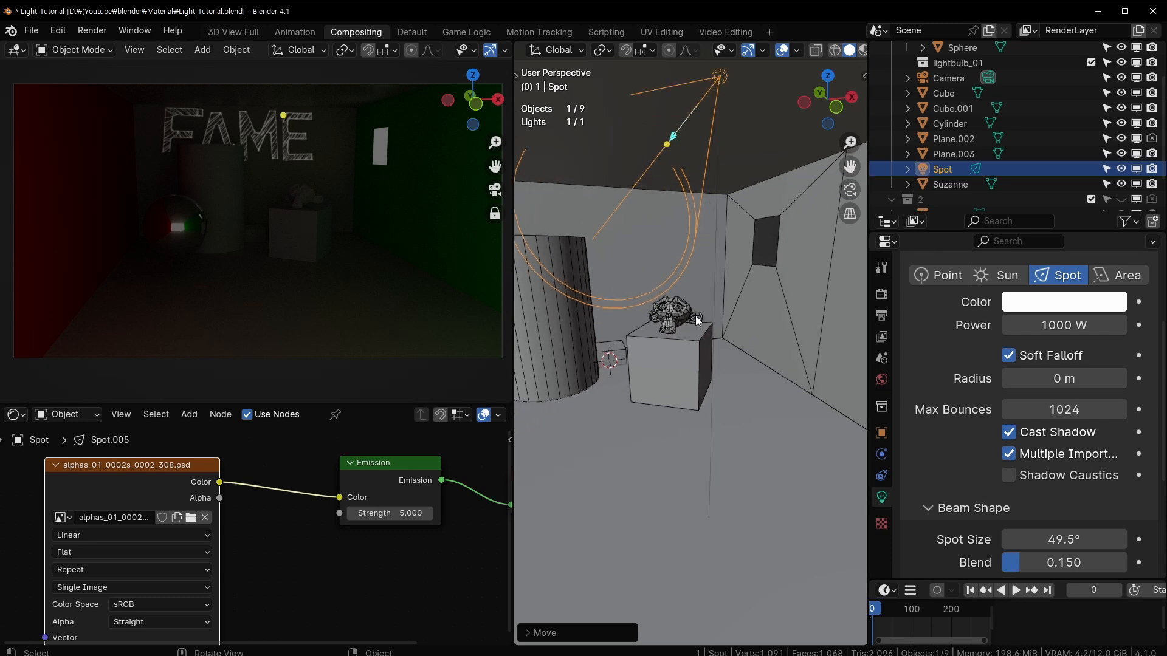
middle_click_drag(699, 299, 684, 302)
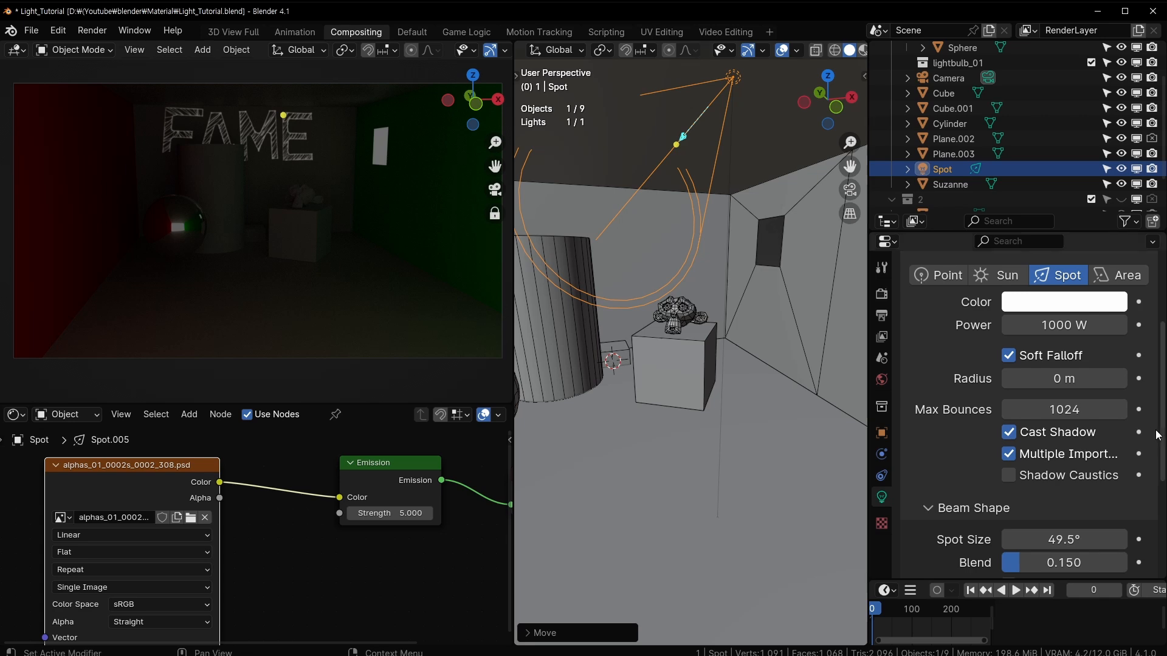
scroll(1061, 416, "down", 5)
scroll(1035, 419, "up", 6)
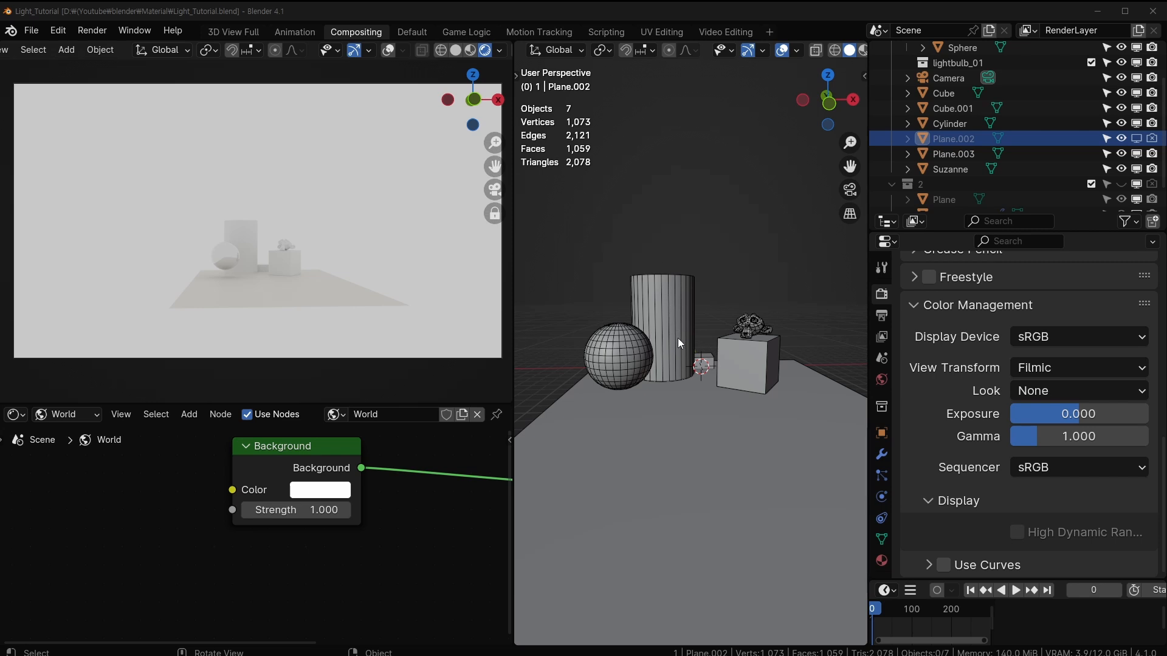
middle_click_drag(678, 339, 666, 336, "shift")
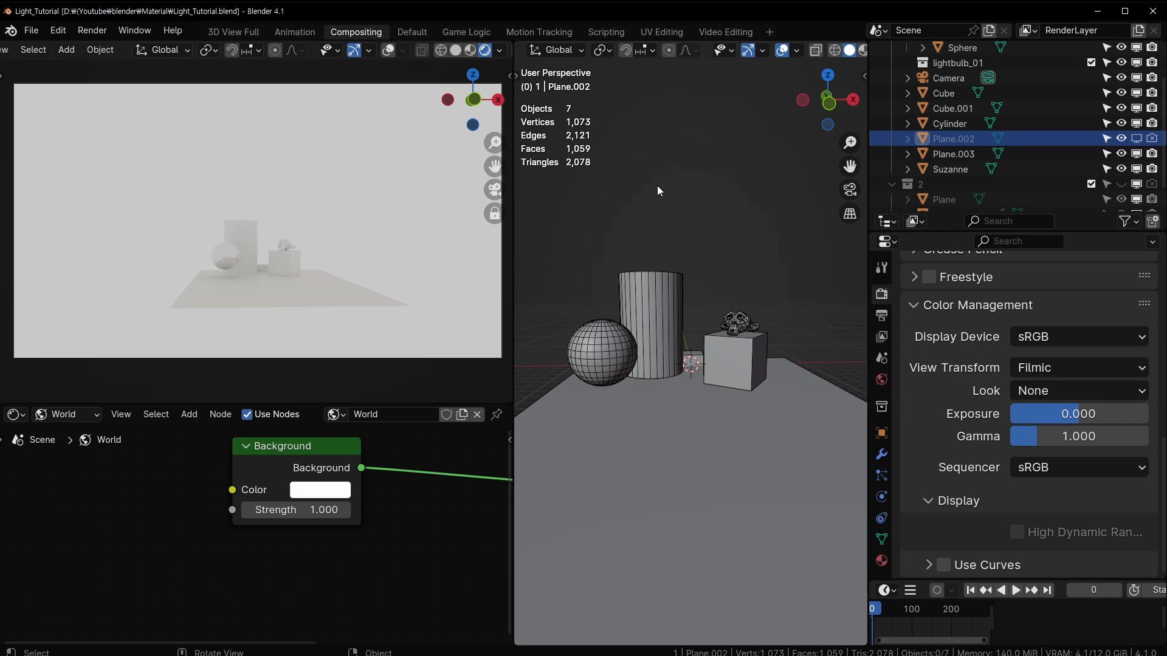
key("shift+a")
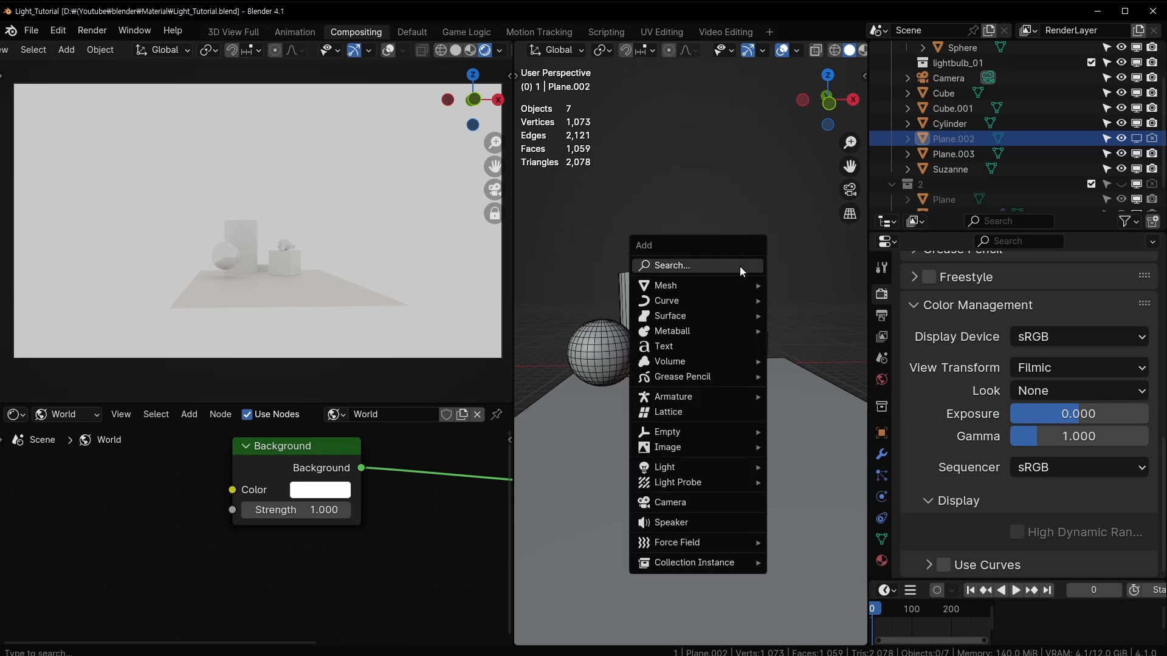
mouse_move(709, 434)
mouse_move(690, 456)
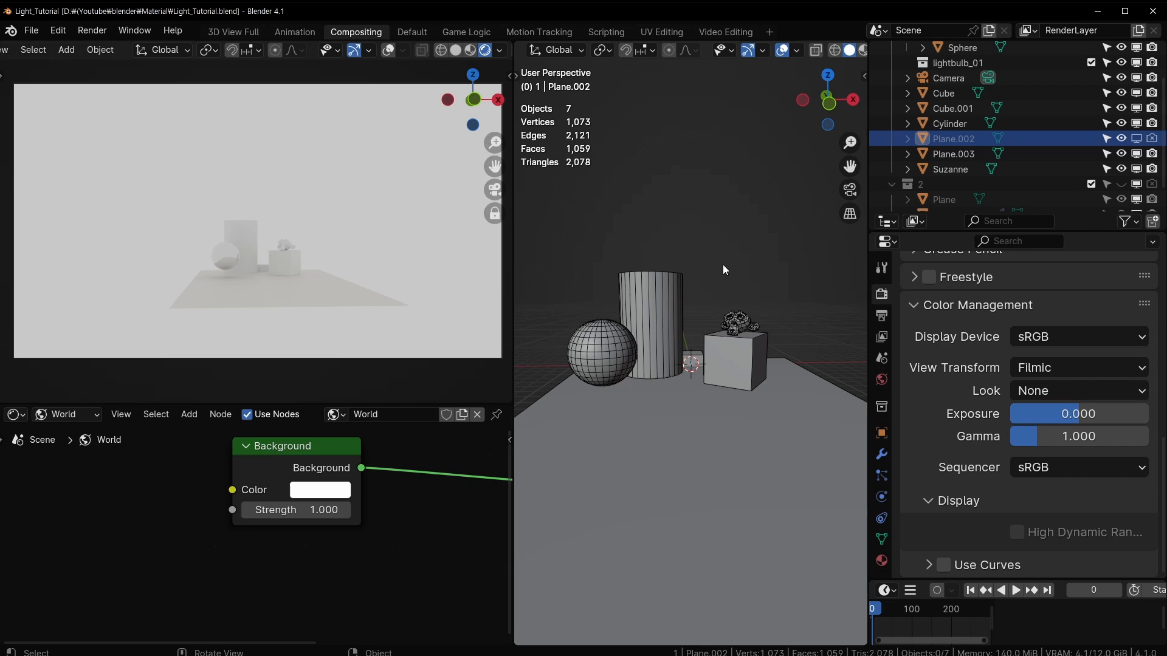
middle_click_drag(723, 264, 697, 294)
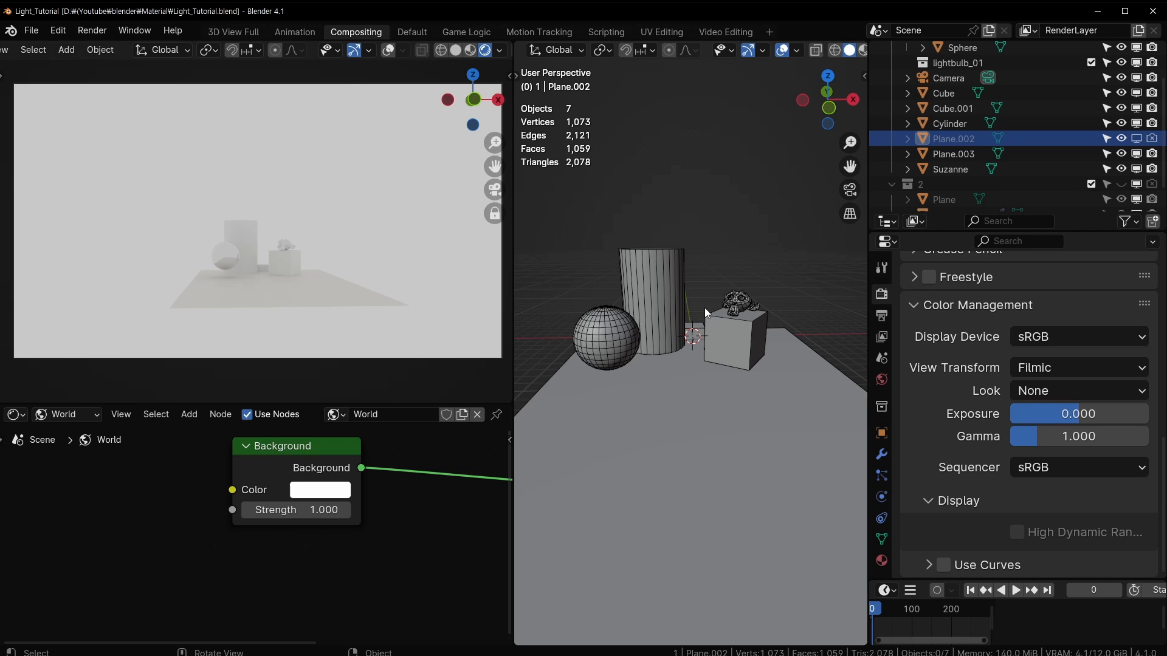
middle_click_drag(705, 308, 741, 268)
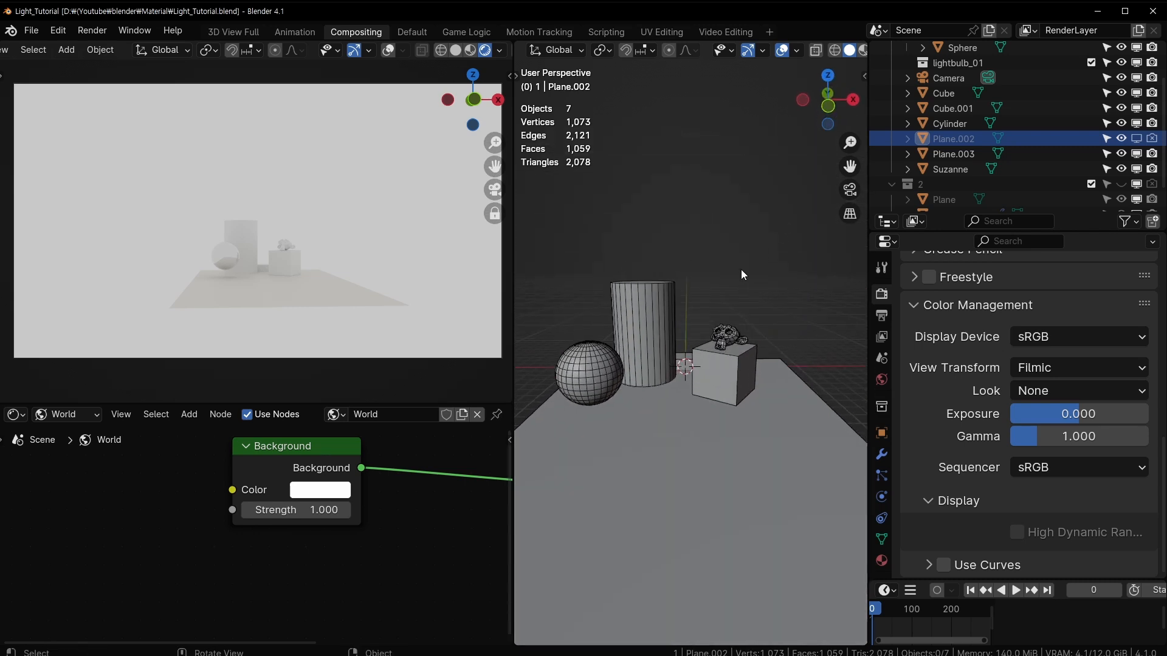
Add a Sky Texture node to the World node tree and place it before the Background node
left_click(881, 379)
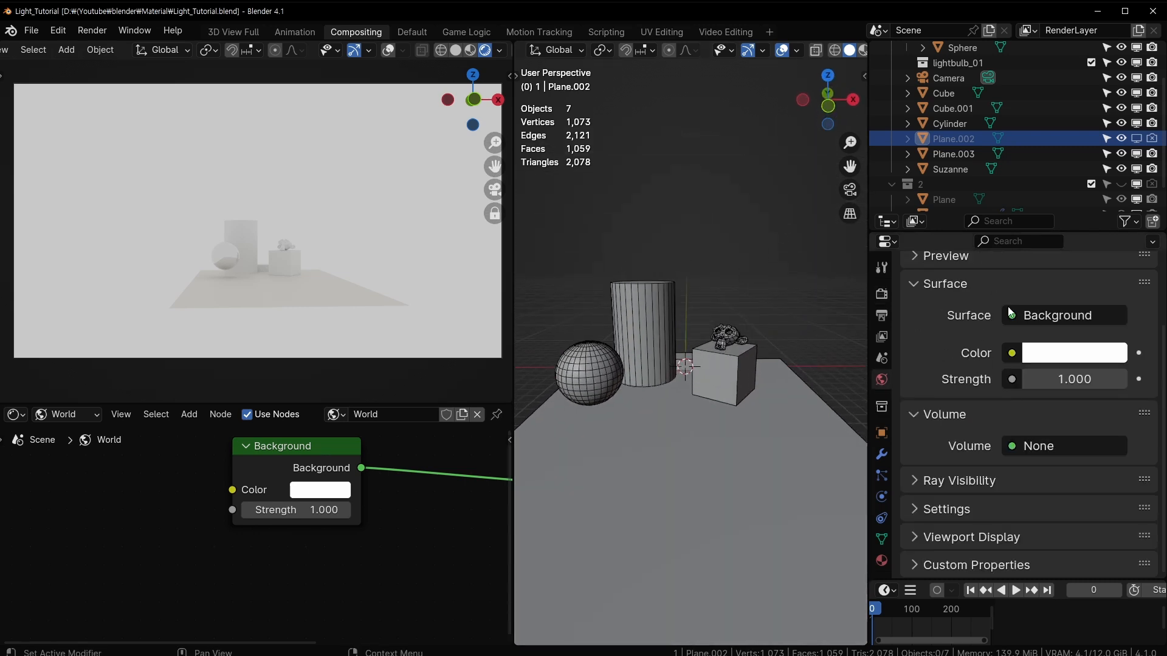
left_click_drag(304, 465, 387, 522)
scroll(401, 525, "down", 4)
middle_click_drag(421, 530, 268, 494)
middle_click_drag(185, 505, 353, 490)
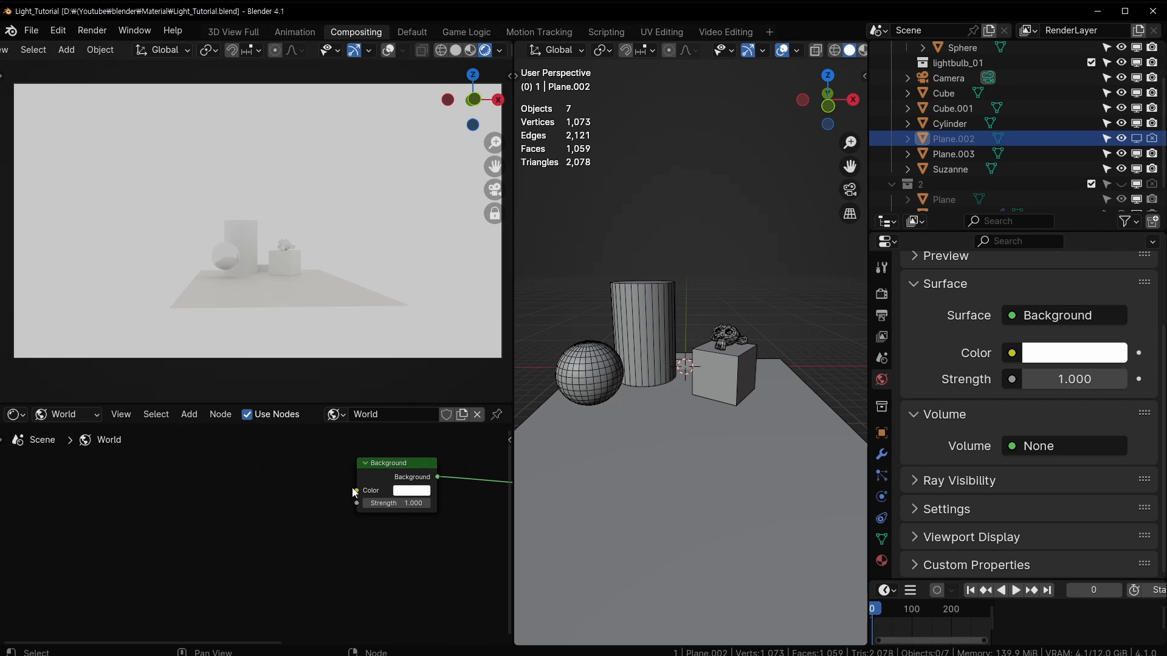
scroll(237, 478, "up", 4)
middle_click_drag(235, 477, 188, 491)
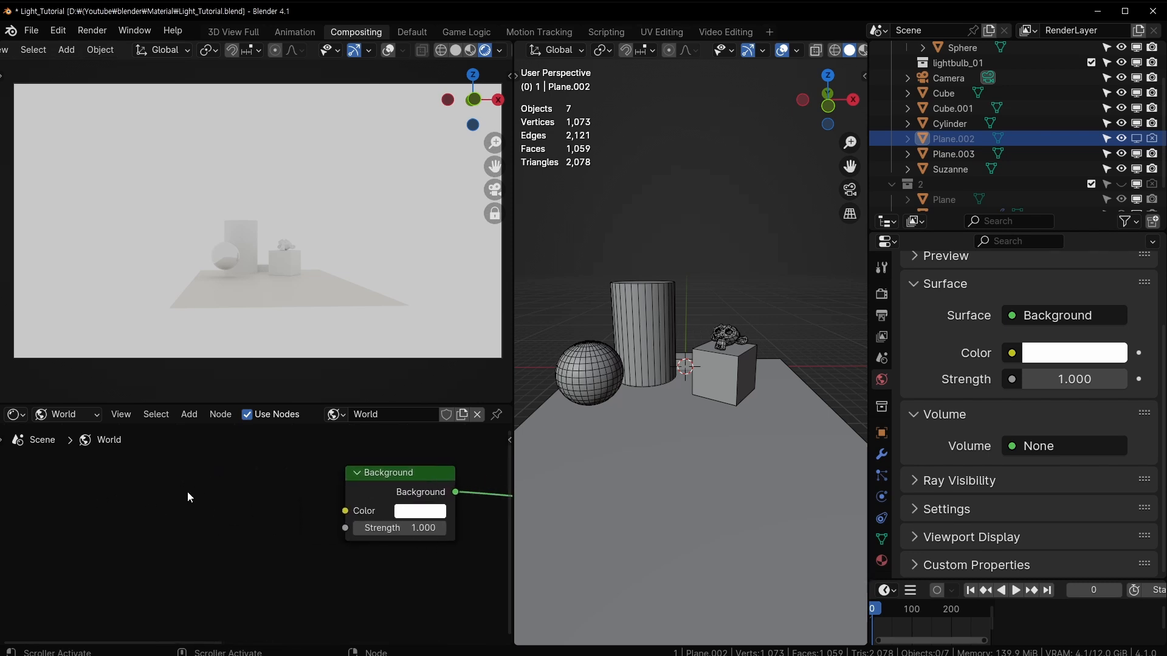
key("shift+a")
mouse_move(187, 490)
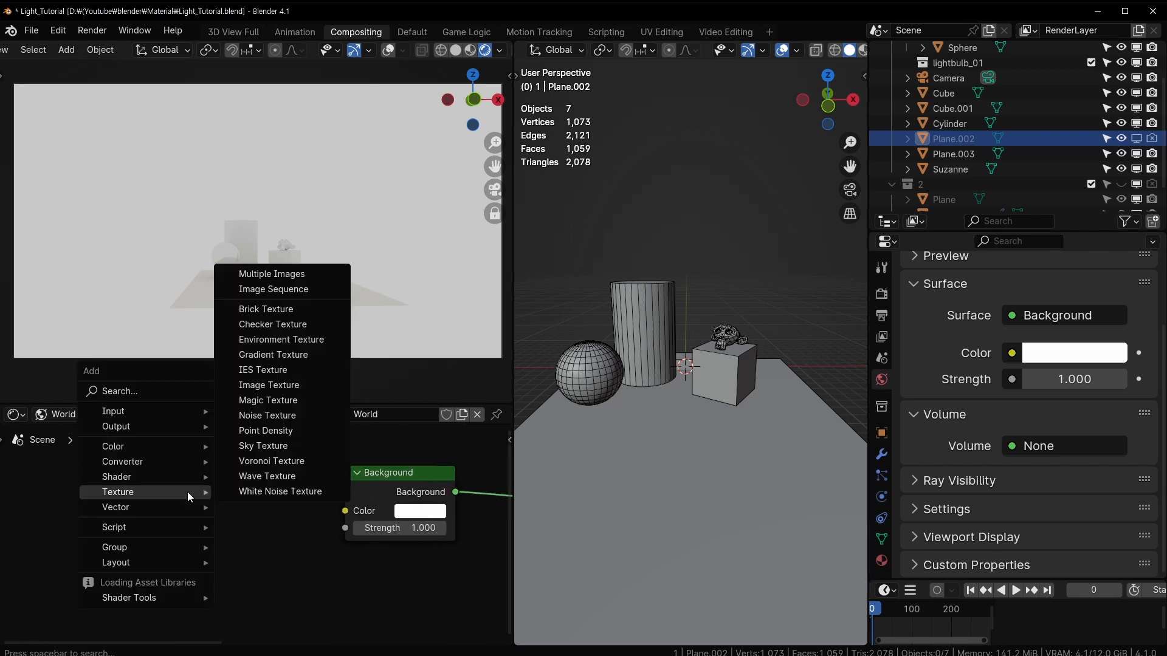
left_click(278, 448)
left_click(229, 450)
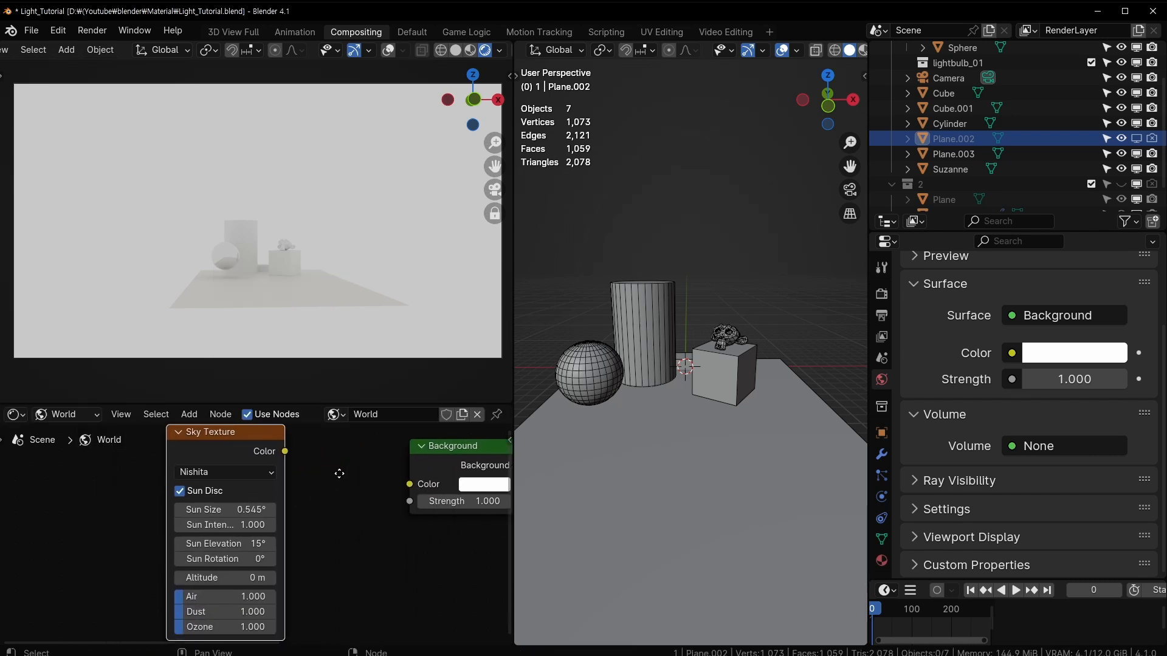
left_click_drag(239, 437, 242, 448)
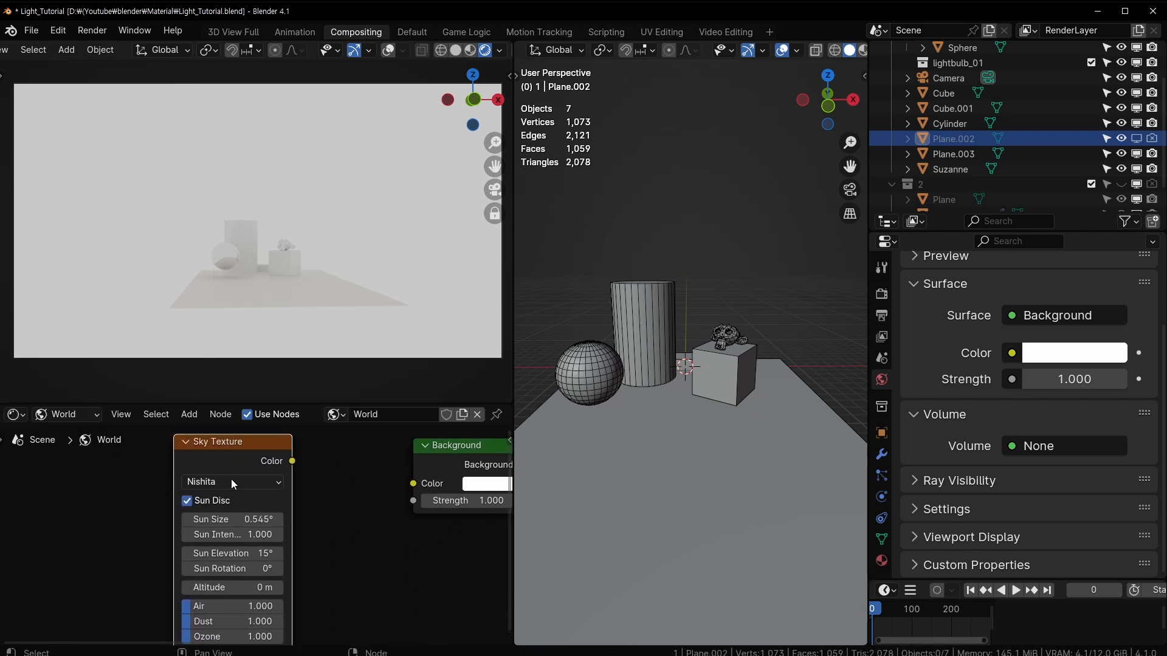
Choose the Nishita sky type and connect the Sky Texture's Color output to the Background node's Color input
left_click(231, 479)
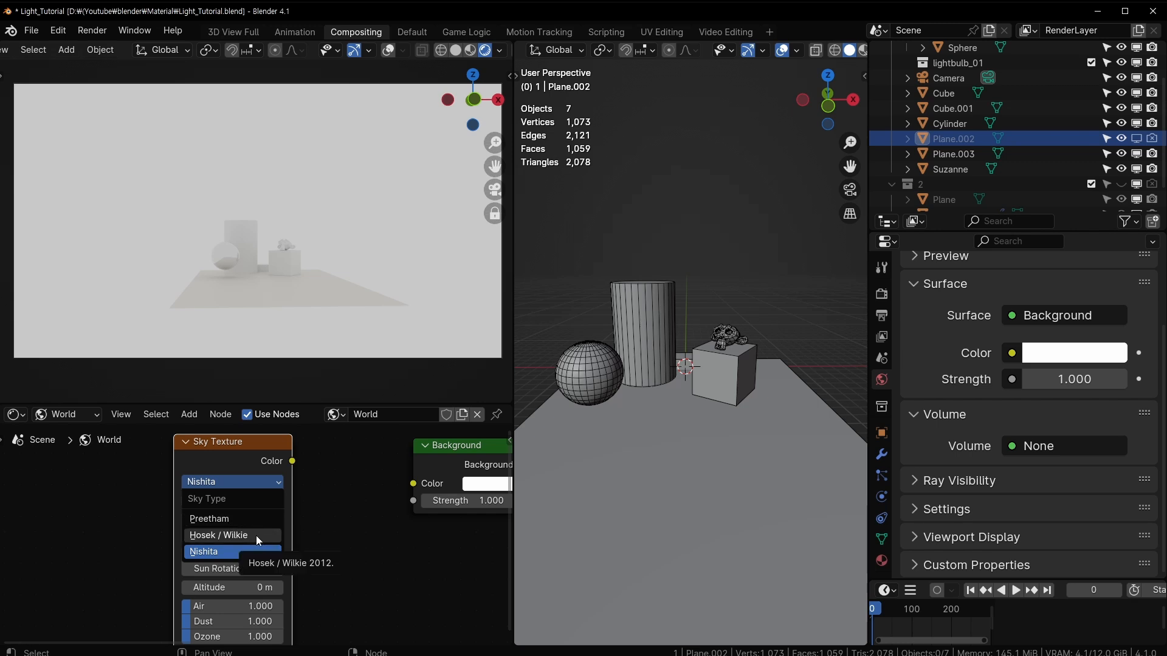
left_click(238, 554)
left_click_drag(292, 460, 416, 488)
mouse_move(244, 448)
left_mouse_down()
mouse_move(304, 456)
mouse_move(247, 449)
left_mouse_up()
Set the Background node's Strength to 0.1 and widen the Sky Texture node so its labels fit
middle_click_drag(477, 531, 372, 485)
left_click(372, 484)
type("0.1")
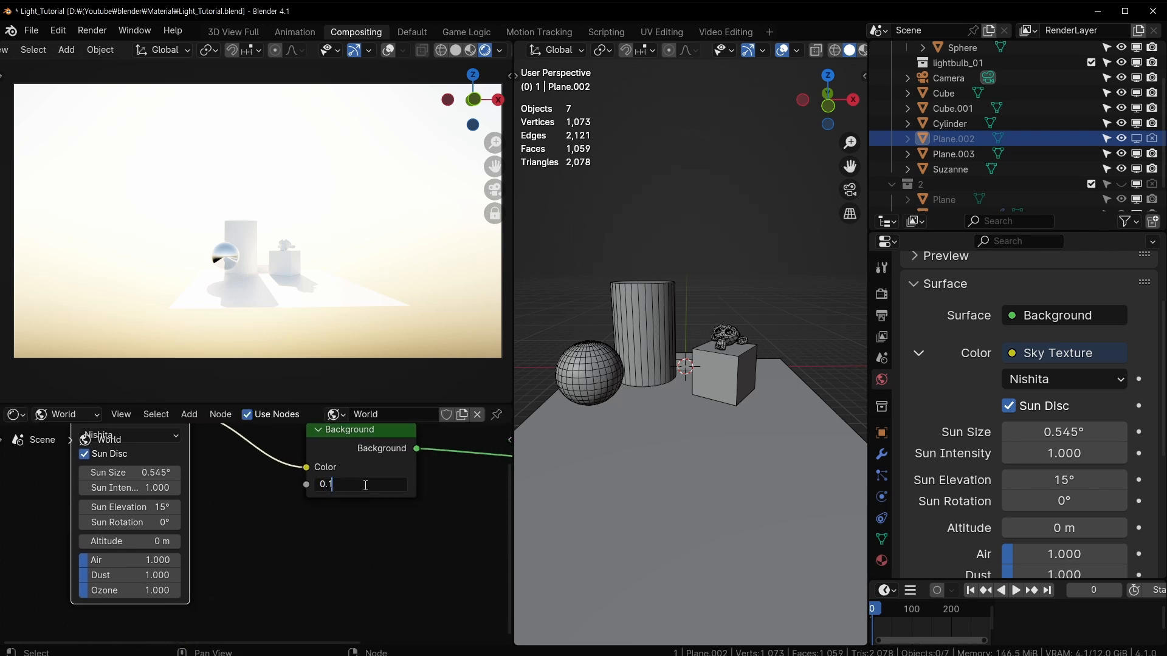
key("Return")
middle_click_drag(206, 448, 269, 472)
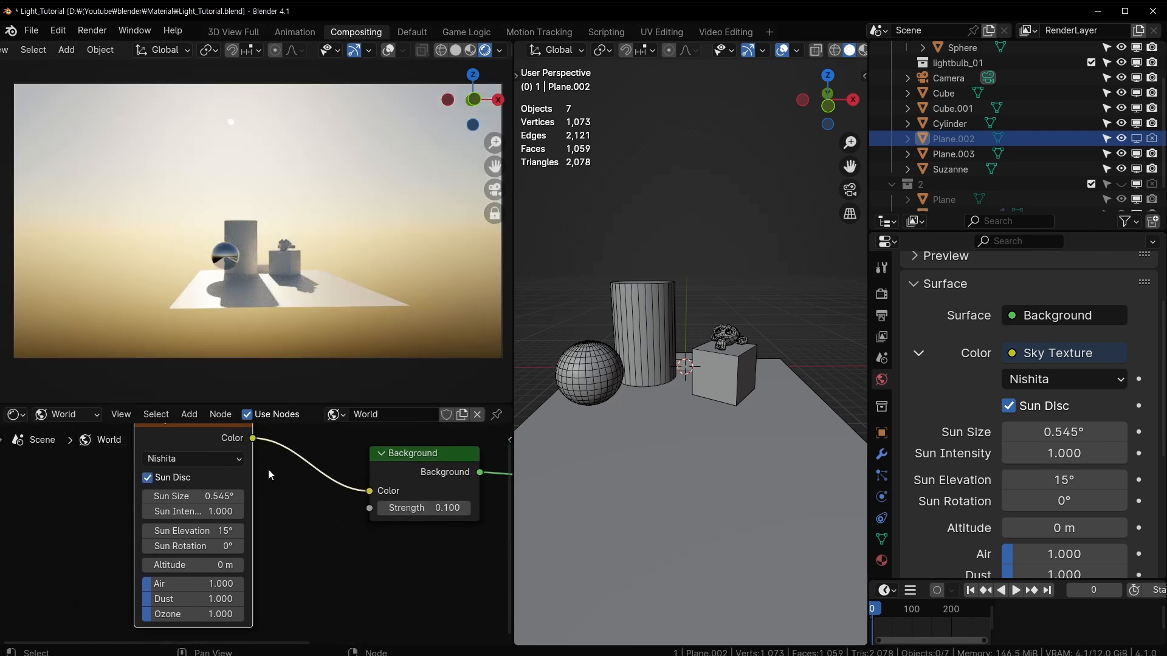
left_click_drag(198, 438, 219, 456)
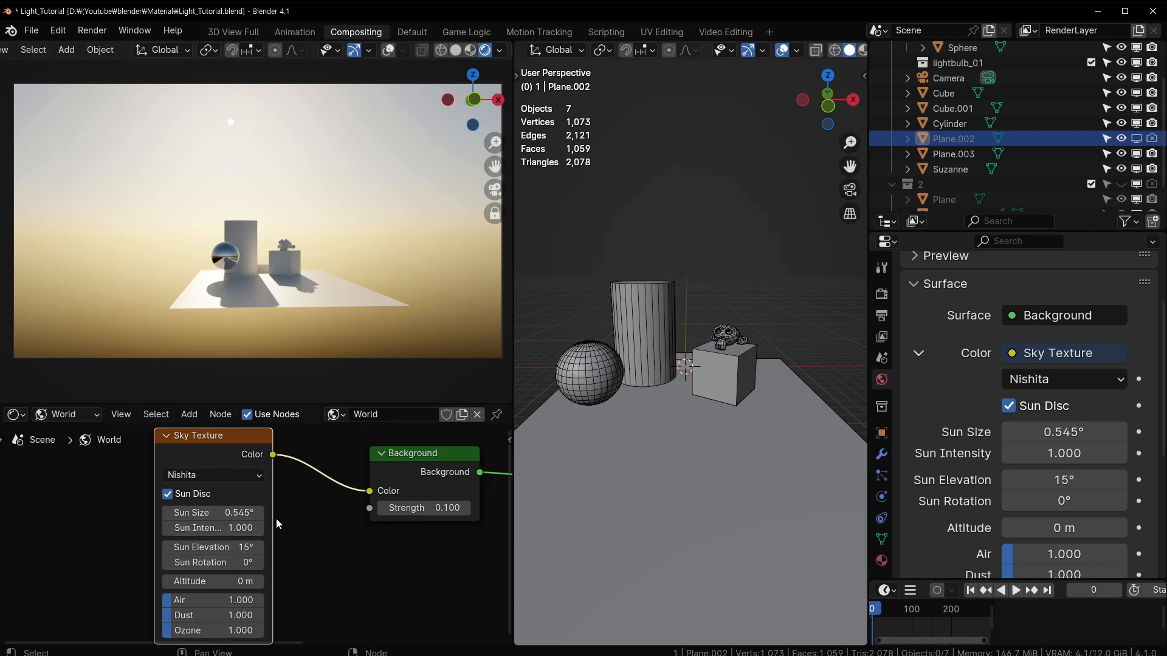
mouse_move(273, 518)
left_mouse_down()
mouse_move(299, 516)
mouse_move(285, 515)
left_mouse_up()
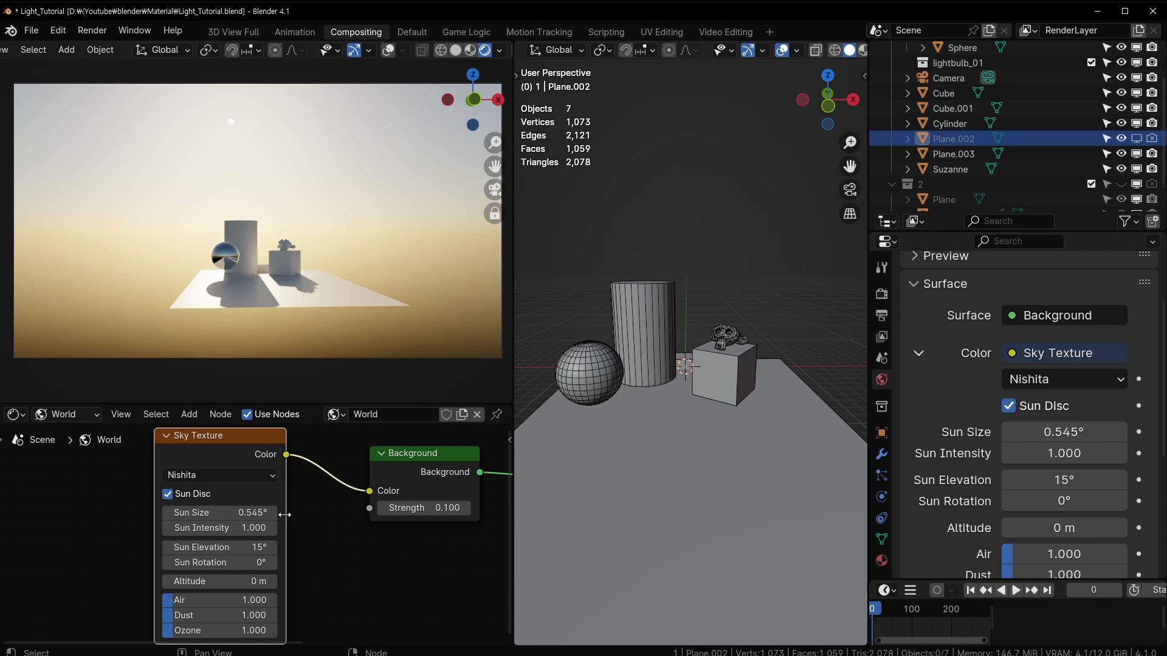
Raise the Sky Texture's Sun Elevation to about 105°, and set it to 90° to view the scene under overhead sun
left_click_drag(218, 547, 383, 547)
left_click(218, 546)
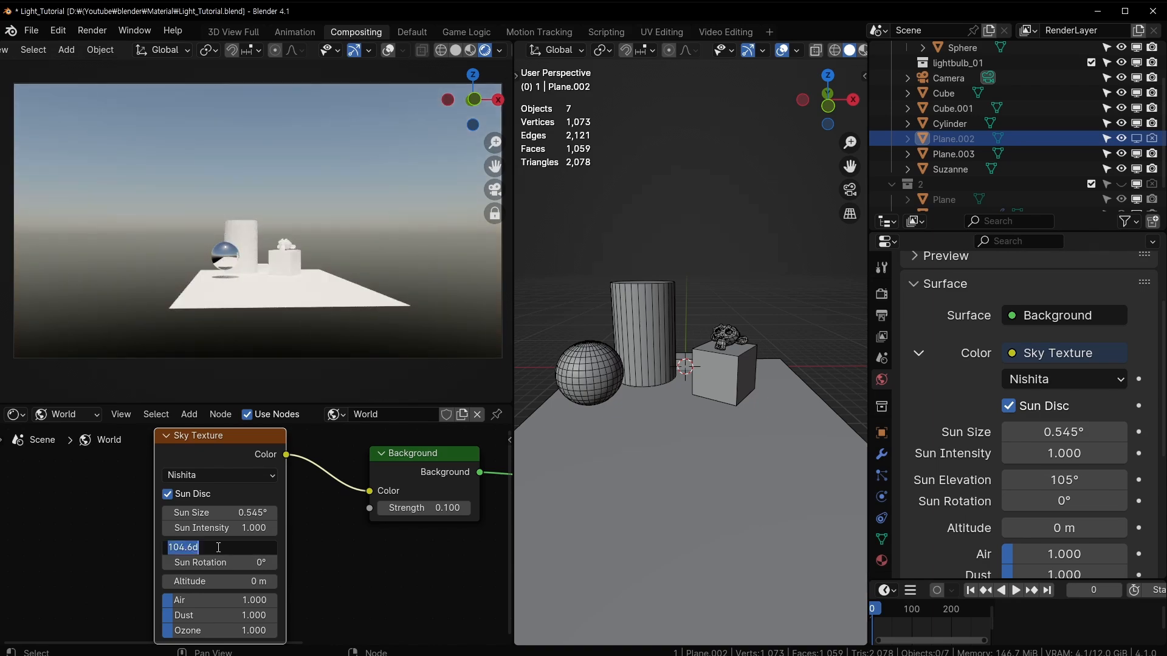
type("90")
key("Return")
middle_click_drag(245, 258, 302, 248)
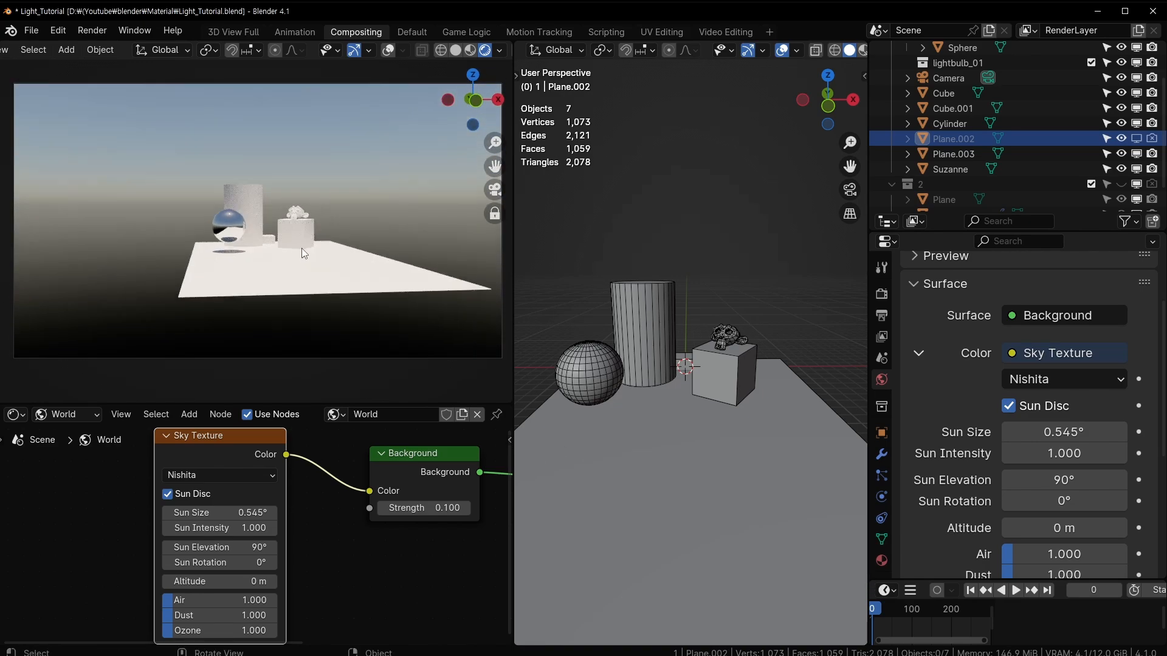
Lower the Sky Texture's Sun Elevation to 22.1° and set its Sun Rotation to 59.9°
left_click_drag(267, 546, 148, 546)
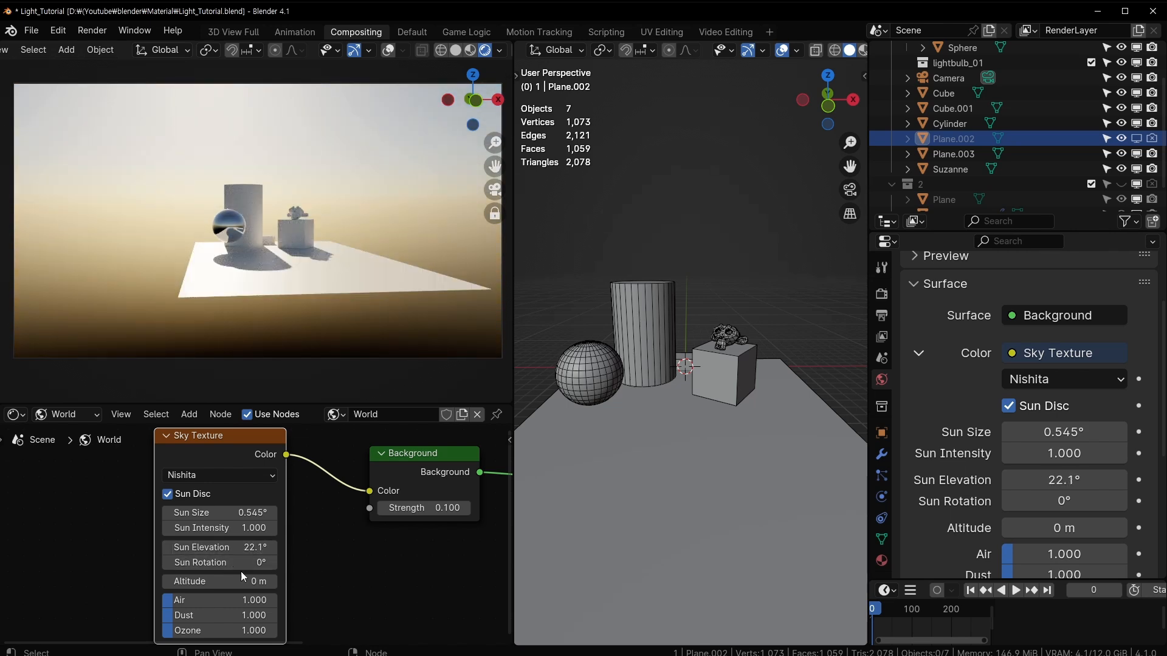
left_click_drag(219, 562, 270, 562)
middle_click_drag(289, 249, 455, 270)
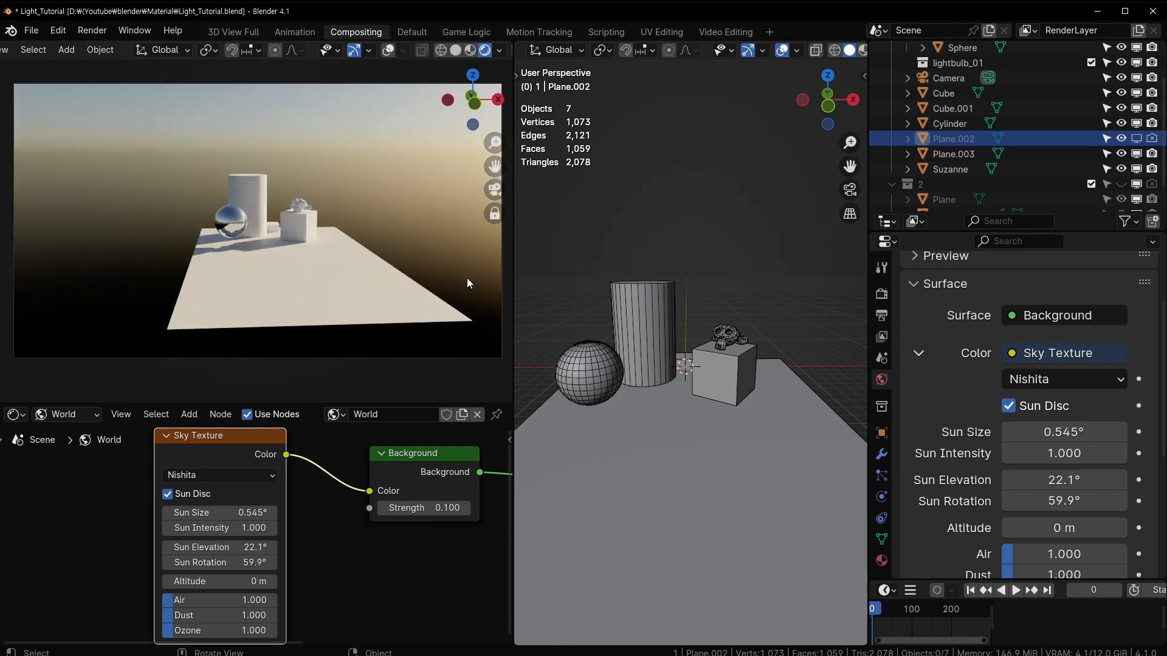
middle_click_drag(345, 107, 378, 195)
Set the Sky Texture's Sun Elevation to 176° and enlarge its Sun Size to 3.44°
left_click_drag(218, 547, 350, 547)
middle_click_drag(221, 257, 21, 269)
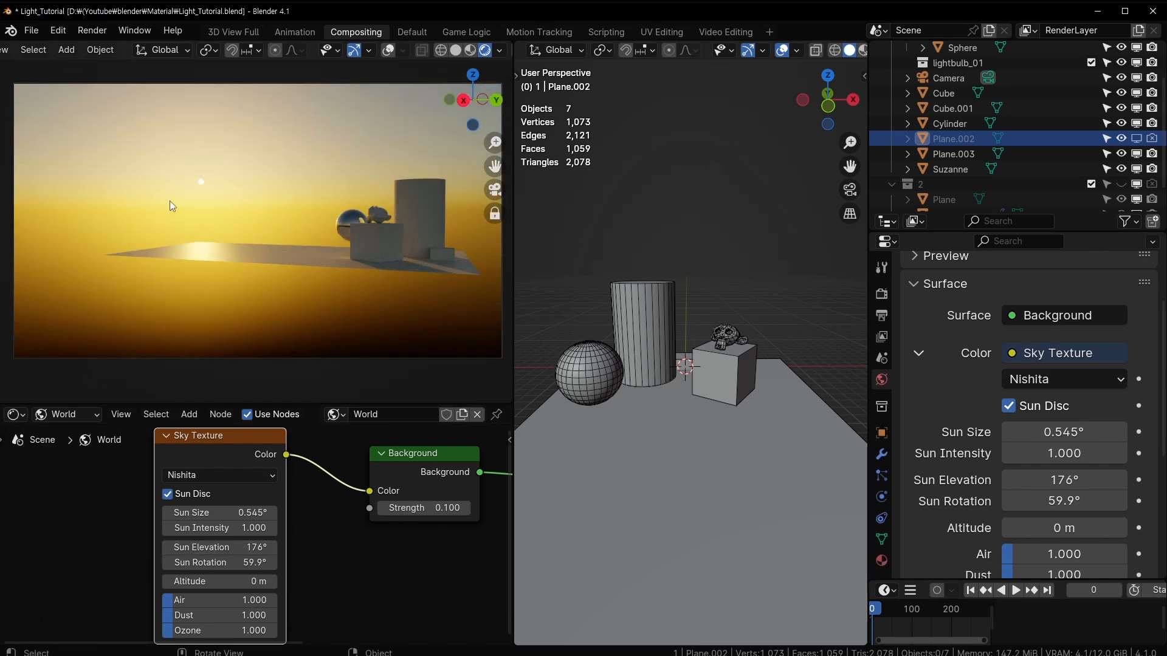
left_click_drag(219, 512, 255, 512)
middle_click_drag(235, 220, 288, 242)
Raise the Sky Texture's Sun Intensity to 1.5, and set it back to 1
mouse_move(204, 526)
left_mouse_down()
mouse_move(174, 526)
mouse_move(207, 527)
left_mouse_up()
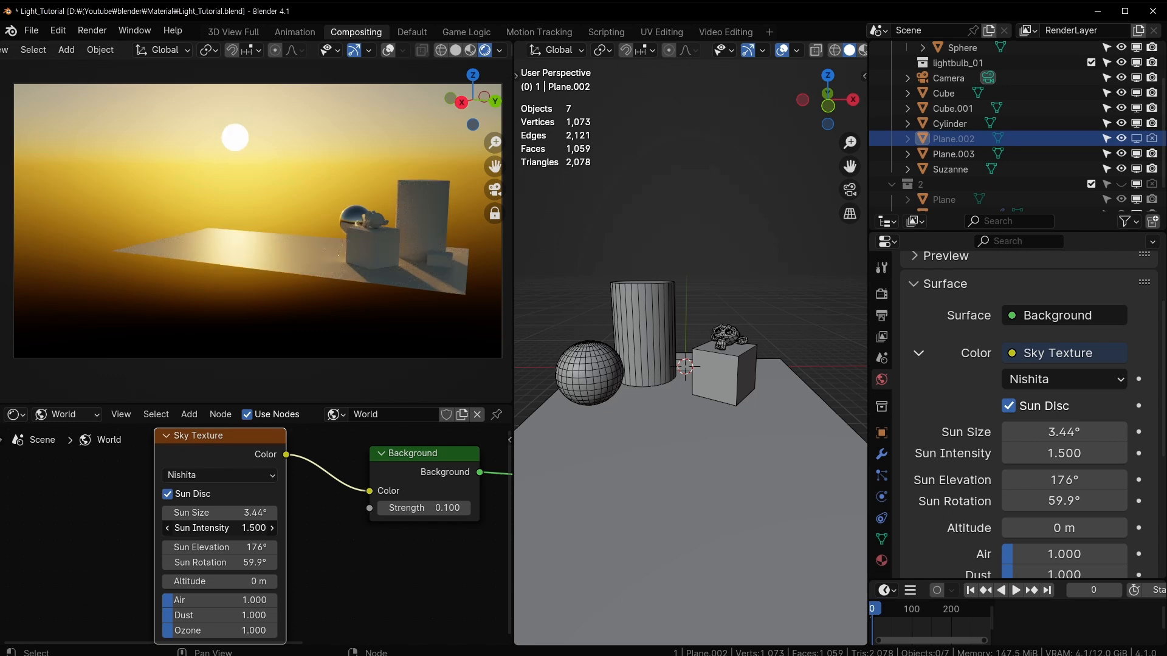
left_click(207, 525)
type("1")
key("Return")
middle_click_drag(297, 268, 367, 278)
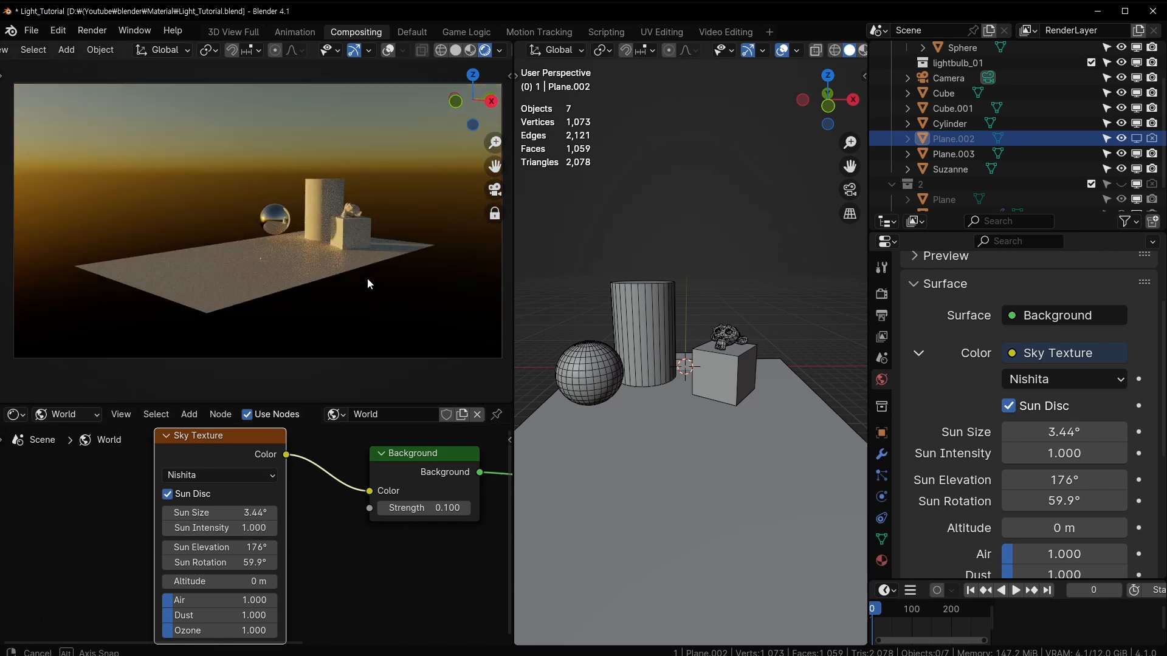
Try Sky Texture Altitude values of 3452 m, 5000 m and 100000 m
middle_click_drag(252, 268, 284, 263)
left_click_drag(211, 579, 425, 579)
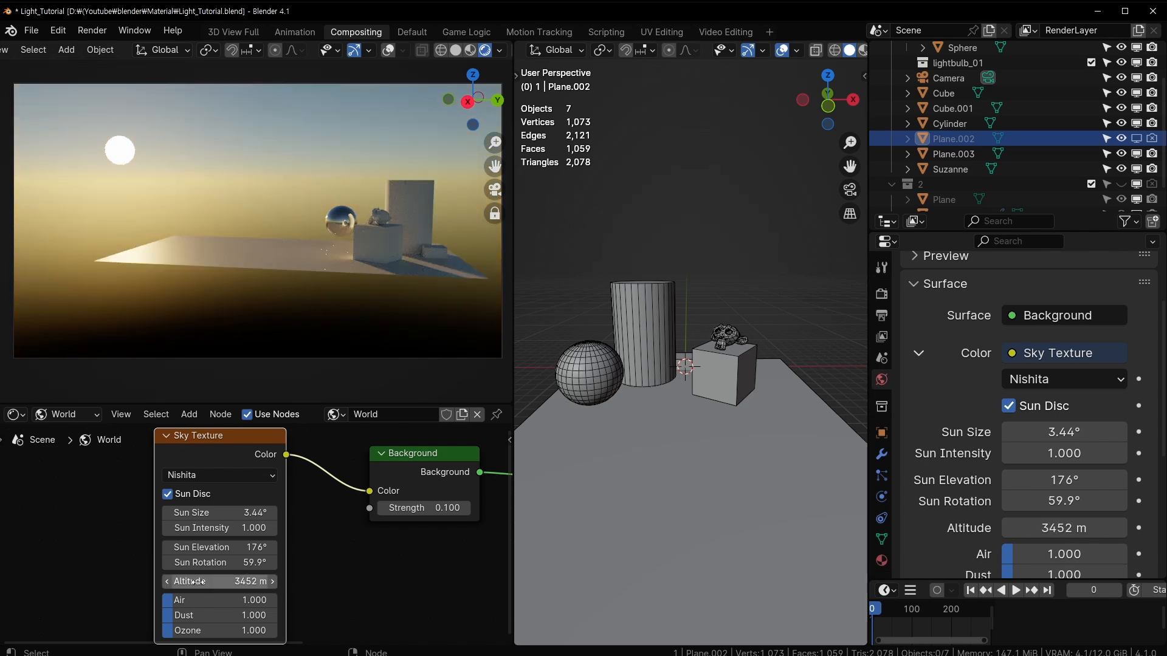
left_click(199, 582)
type("5000")
key("Return")
left_click(198, 582)
type("100")
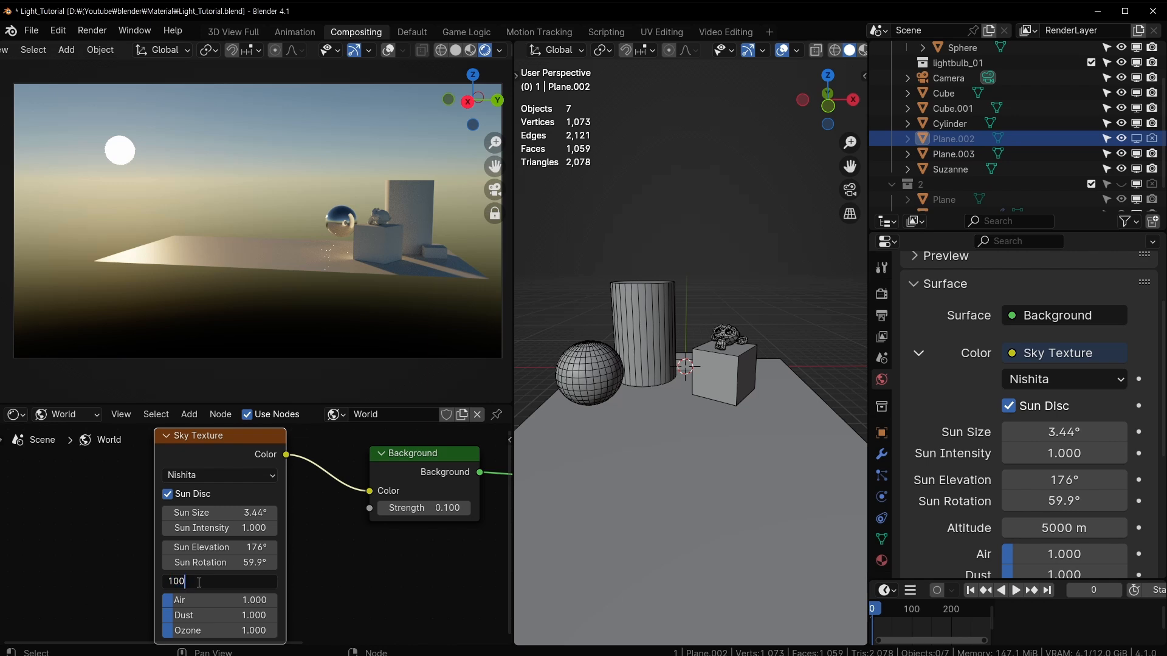
type("000")
key("Return")
Set the Sky Texture's Altitude to 10000 m and inspect the sky from a slightly different angle
left_click(199, 582)
type("10000")
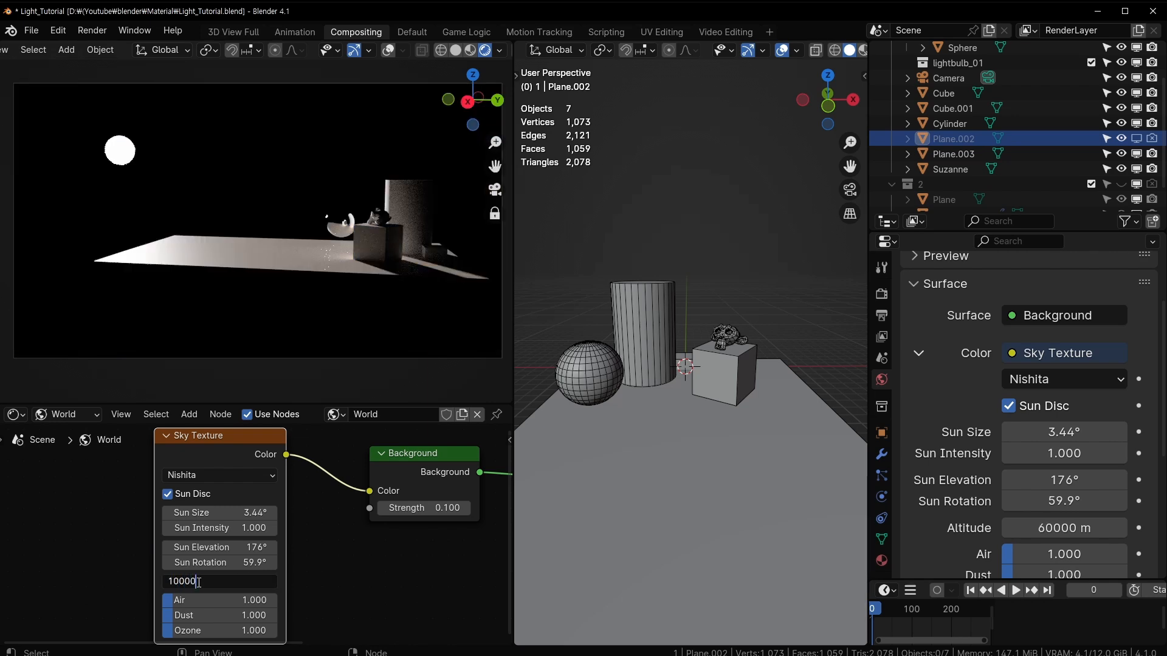
key("Return")
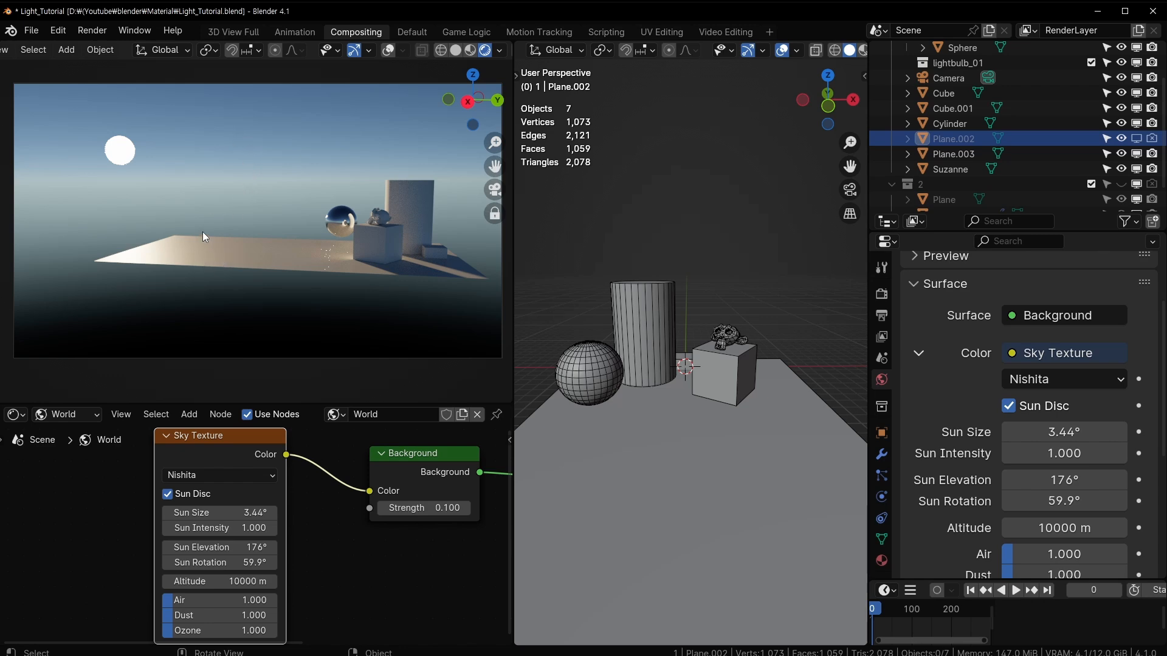
middle_click_drag(225, 217, 201, 188)
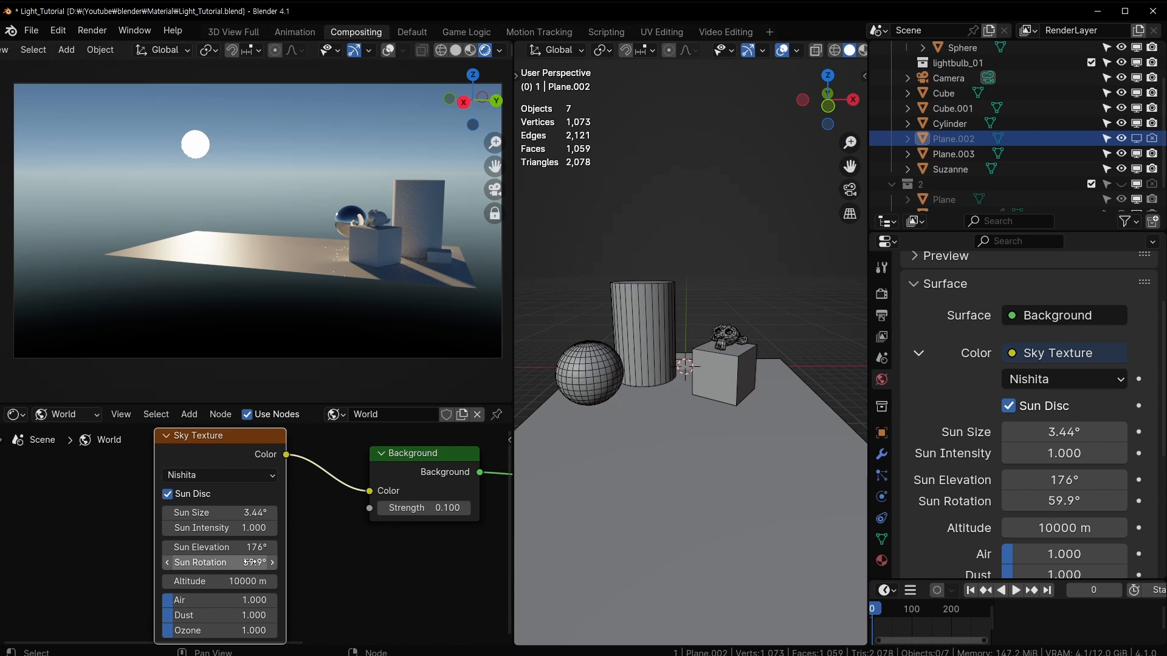
Try Sky Texture Altitude values of 50000 m and 60000 m
double_click(220, 581)
left_click(173, 582)
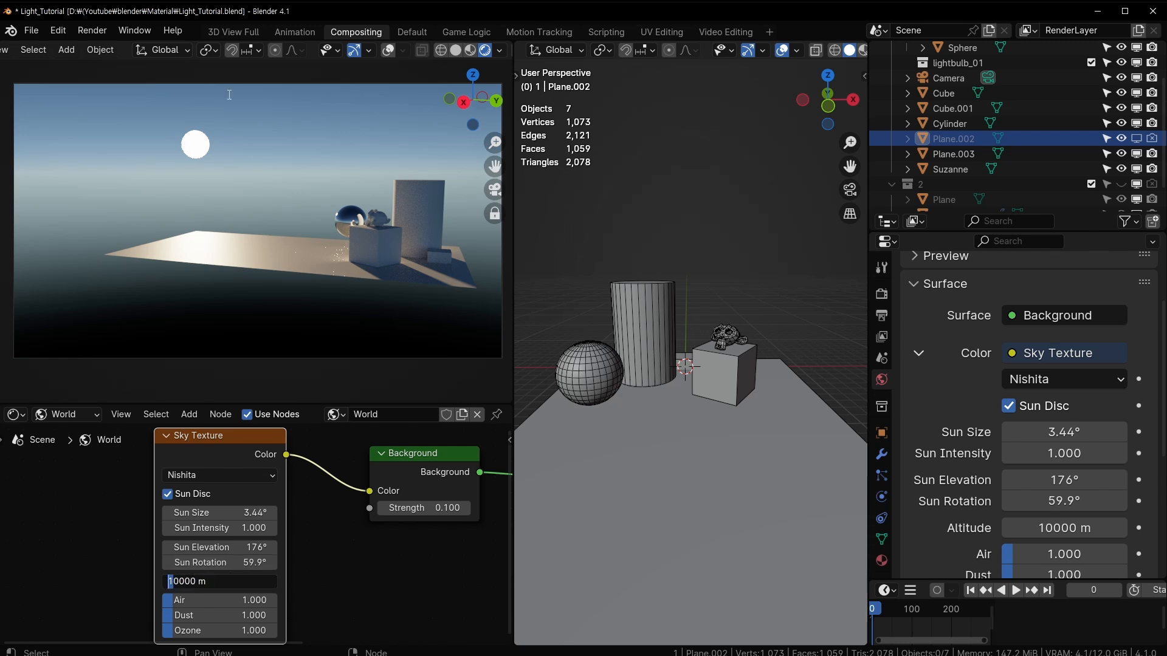
key("BackSpace")
type("5")
key("Return")
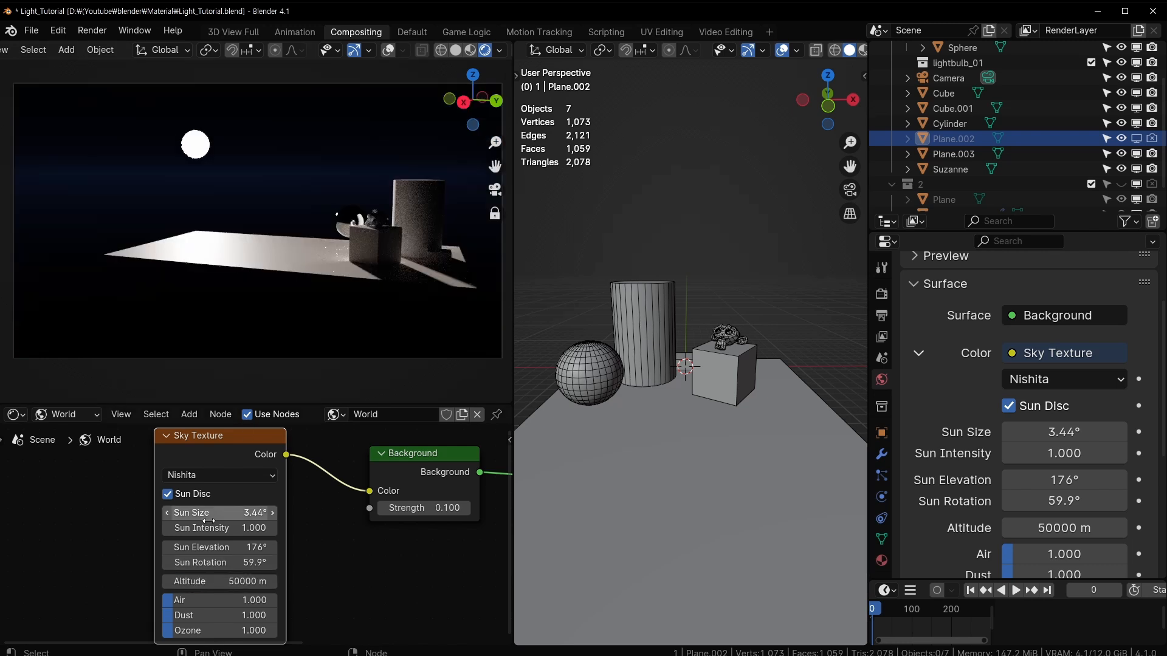
double_click(178, 581)
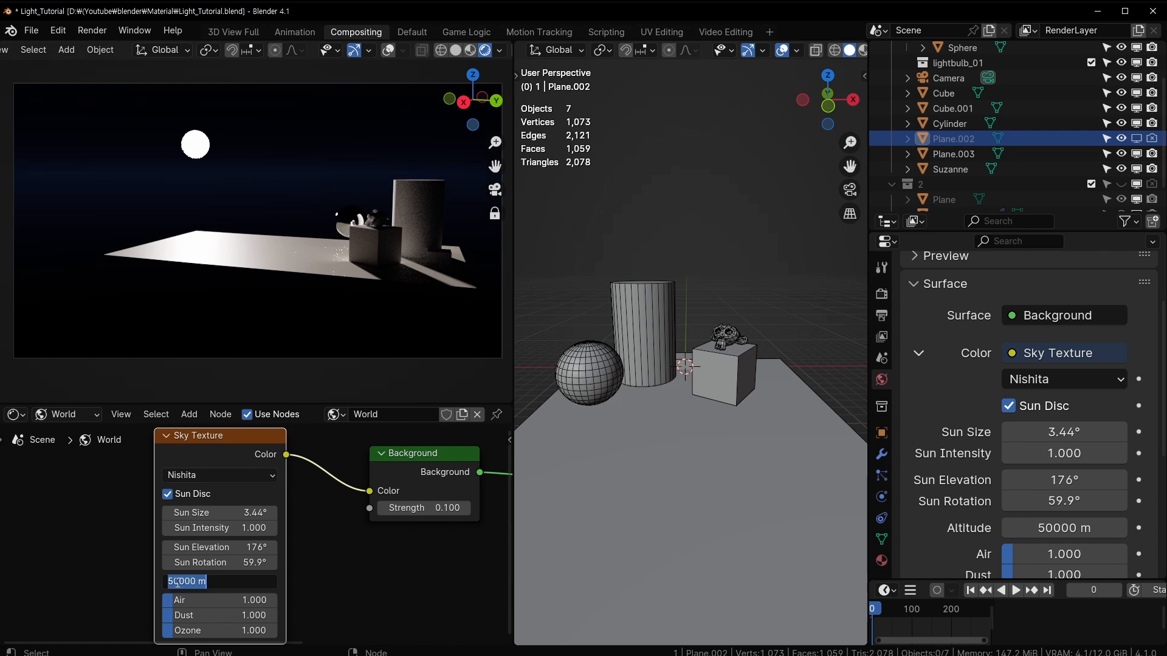
left_click(166, 583)
key("Delete")
type("6")
key("Return")
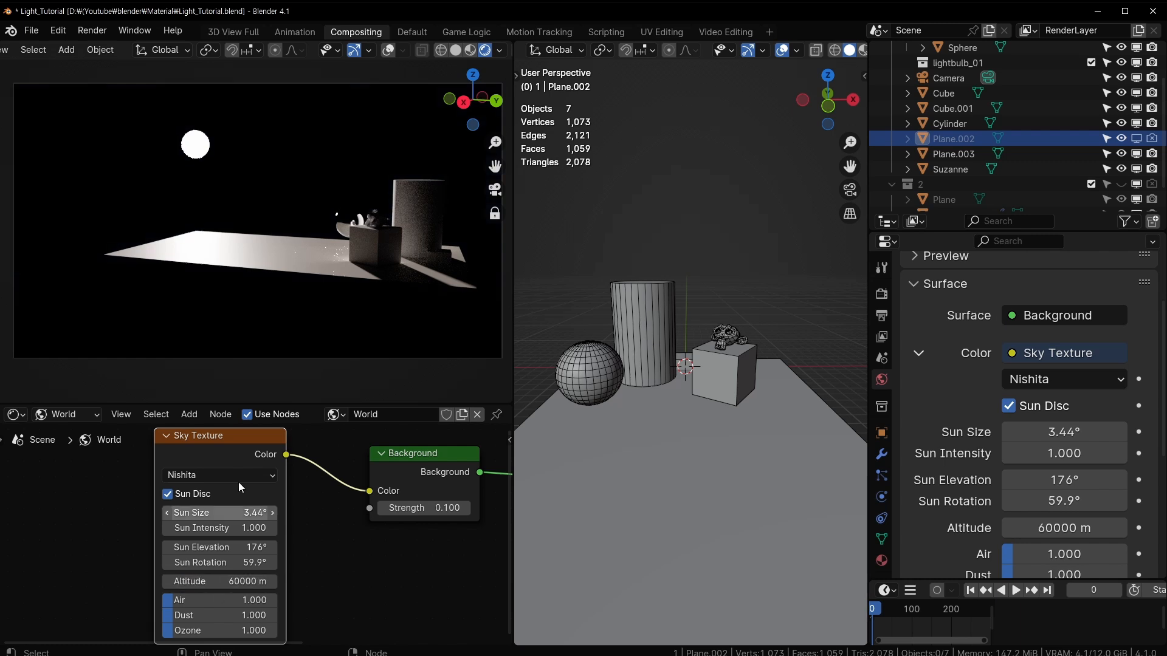
Set the Sky Texture's Altitude back to 10000 m, and lower it to 8000 m
double_click(176, 582)
left_click(173, 581)
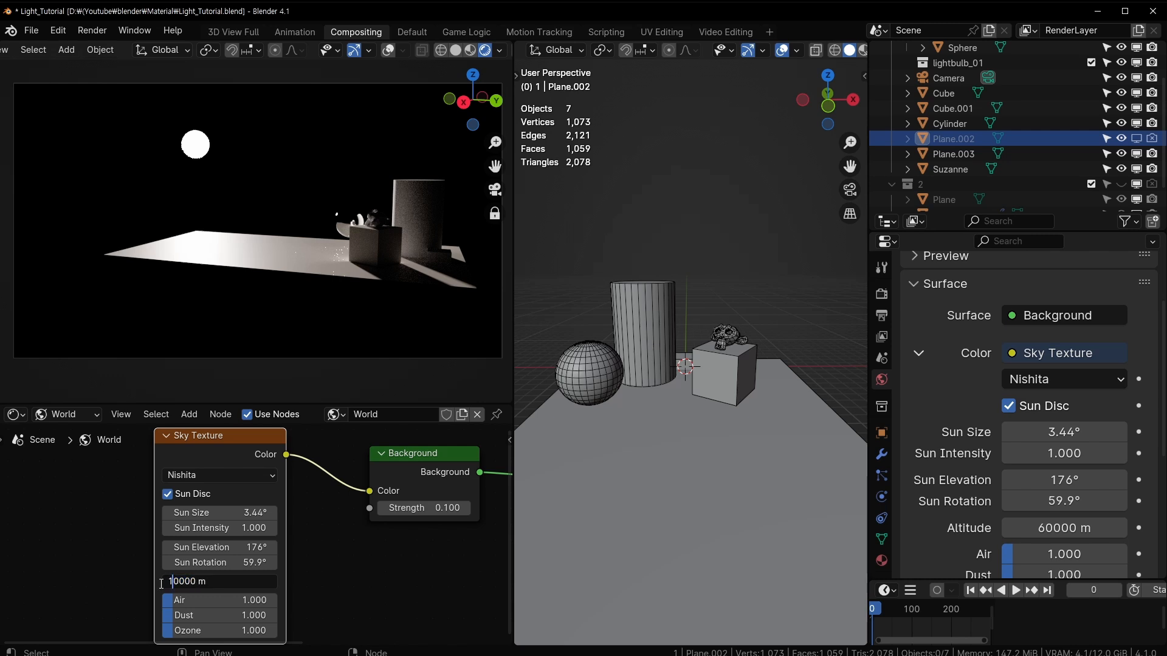
key("Return")
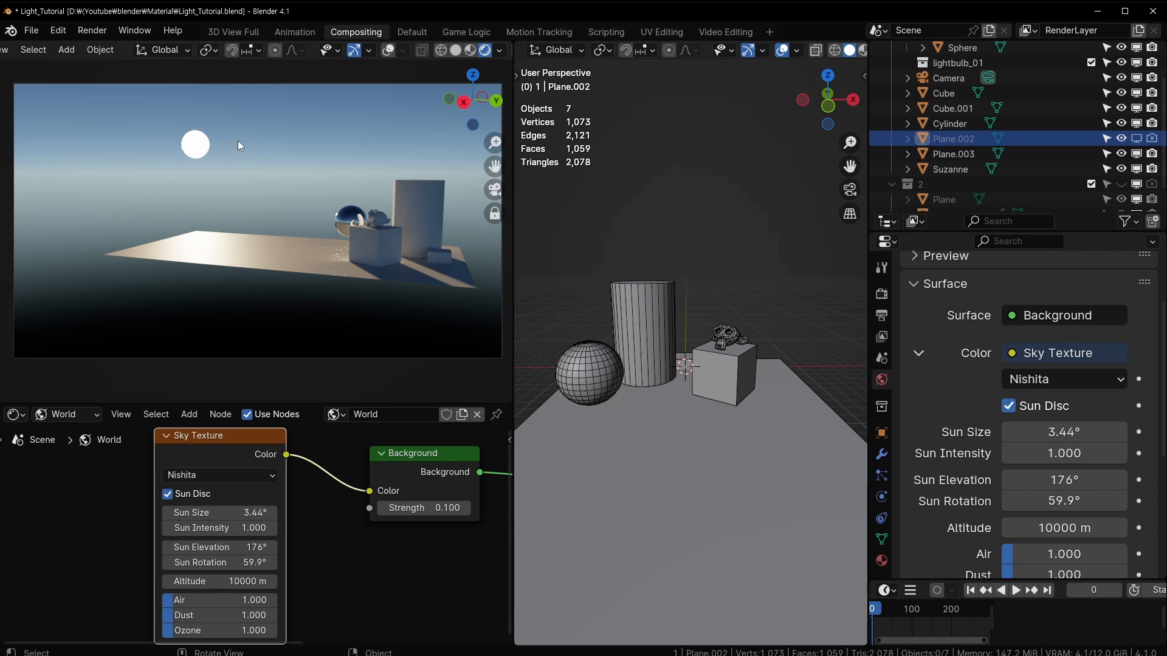
double_click(229, 583)
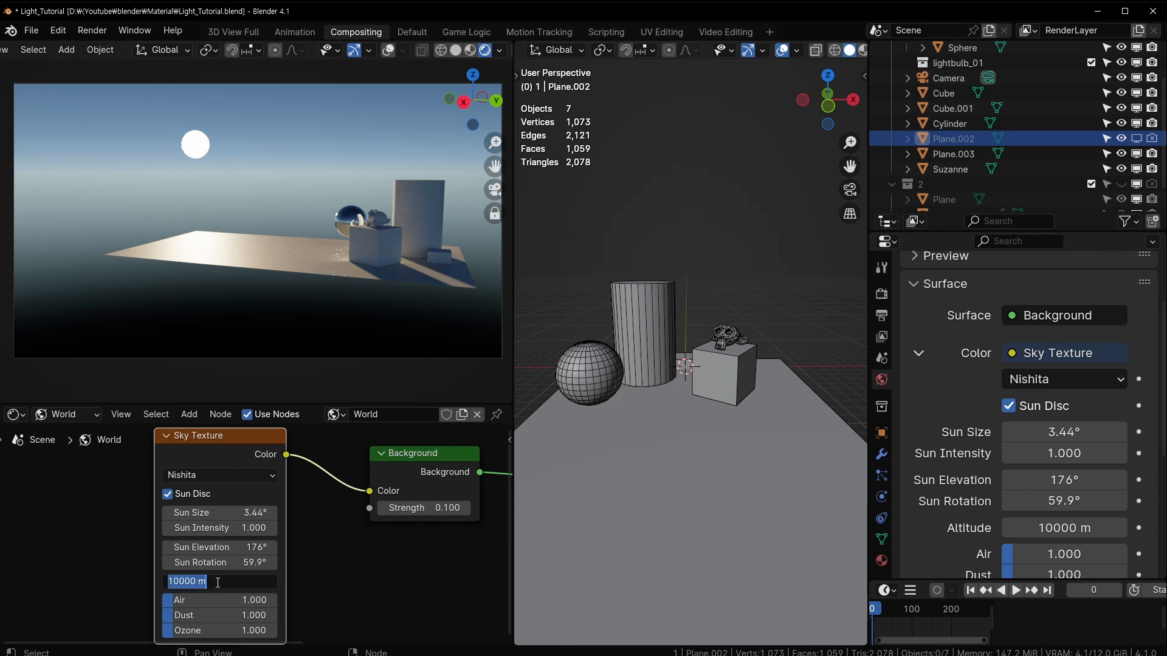
type("8000")
key("Return")
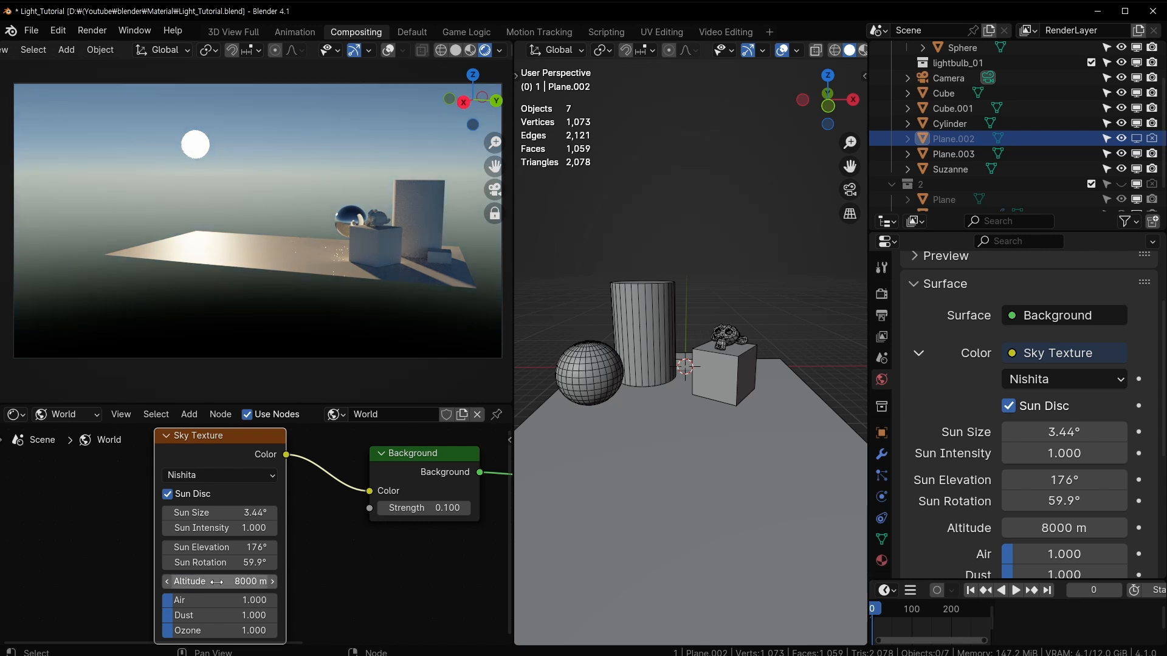
Set the Sky Texture's Altitude to 200 m and inspect the sky and sphere up close
left_click(216, 582)
type("200")
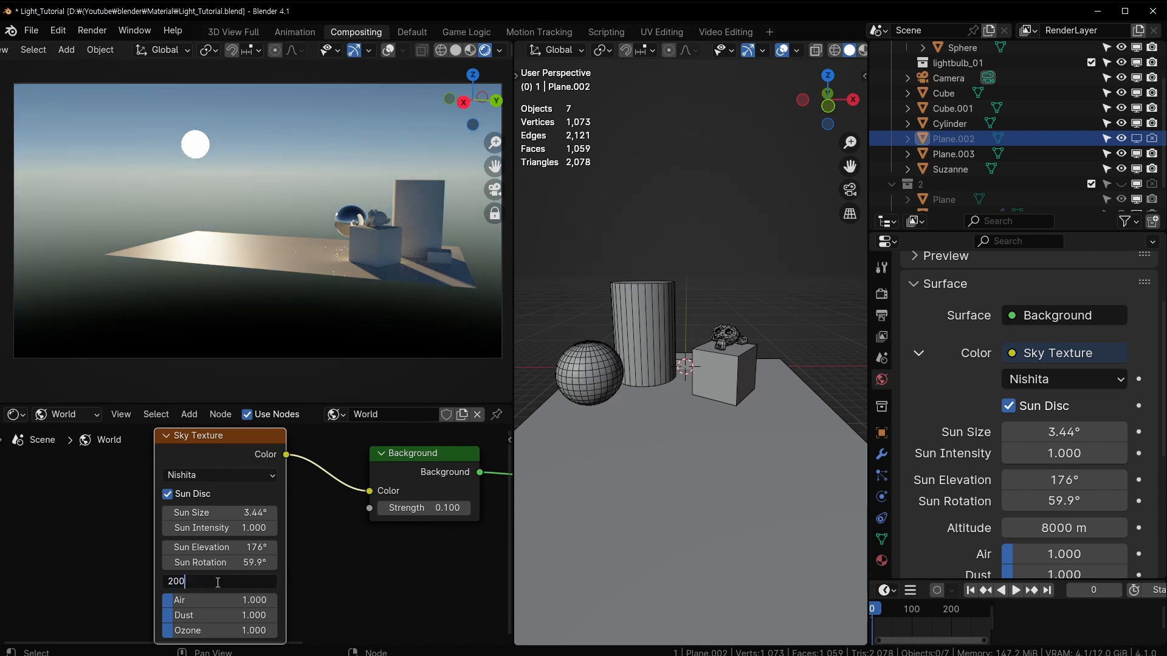
key("Return")
middle_click_drag(233, 277, 286, 277)
scroll(238, 265, "up", 3)
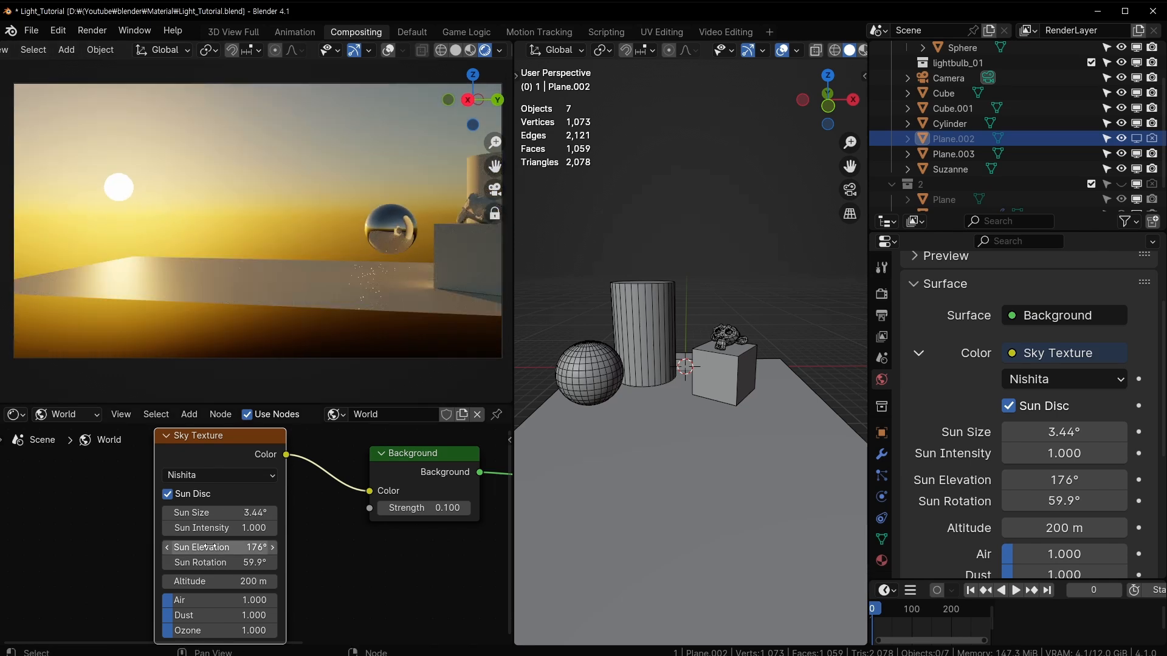
Set the Sky Texture's Sun Elevation to 169° and its Sun Rotation to 110°
left_click_drag(219, 547, 298, 562)
mouse_move(285, 297)
middle_mouse_down()
mouse_move(429, 309)
mouse_move(276, 282)
middle_mouse_up()
right_click(213, 547)
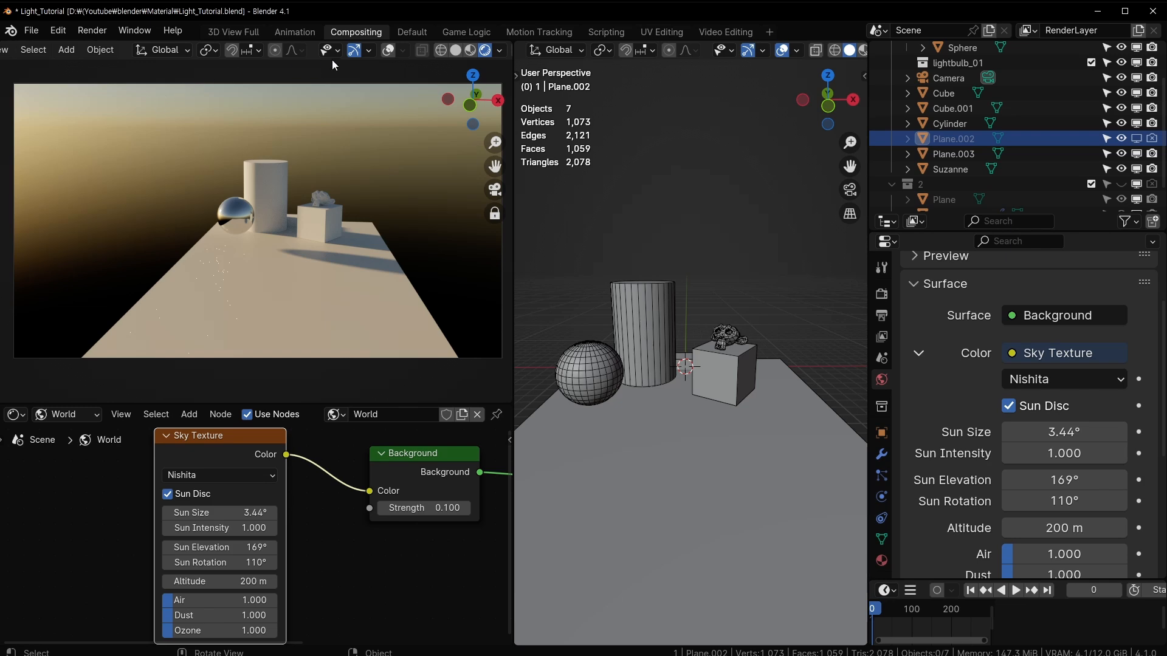
Try a Sun Elevation of 27.3°, and raise it to 151° to cast shadows across the floor plane
left_click_drag(209, 547, 22, 547)
left_click_drag(194, 547, 243, 547)
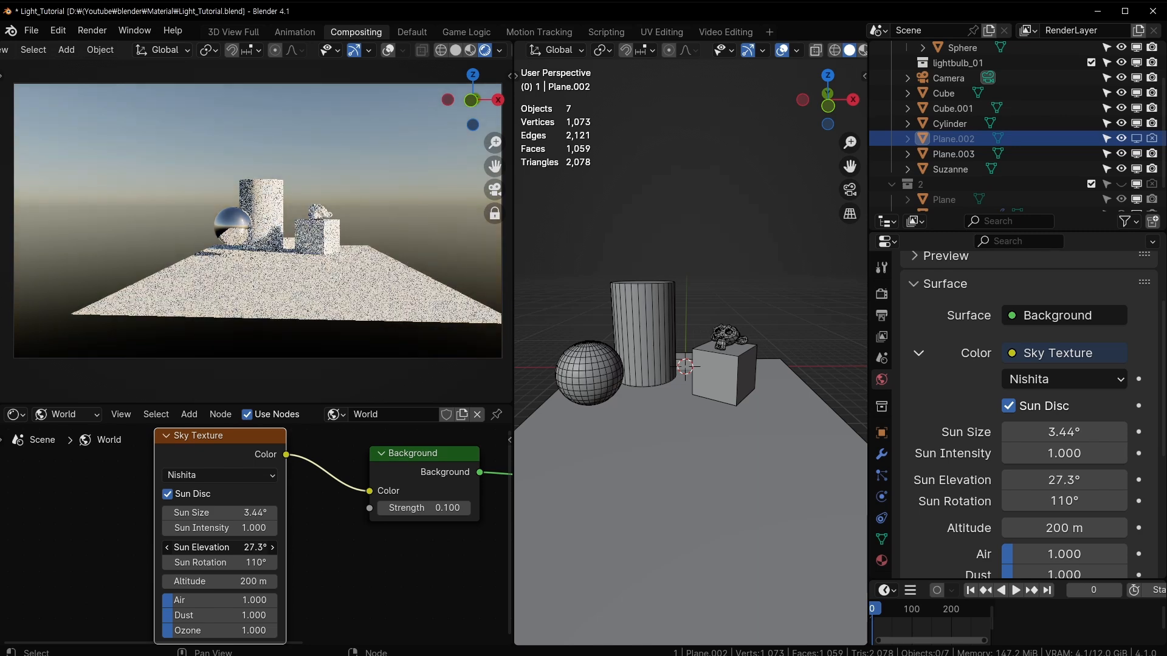
left_click(194, 546)
left_click(204, 545)
left_click(433, 542)
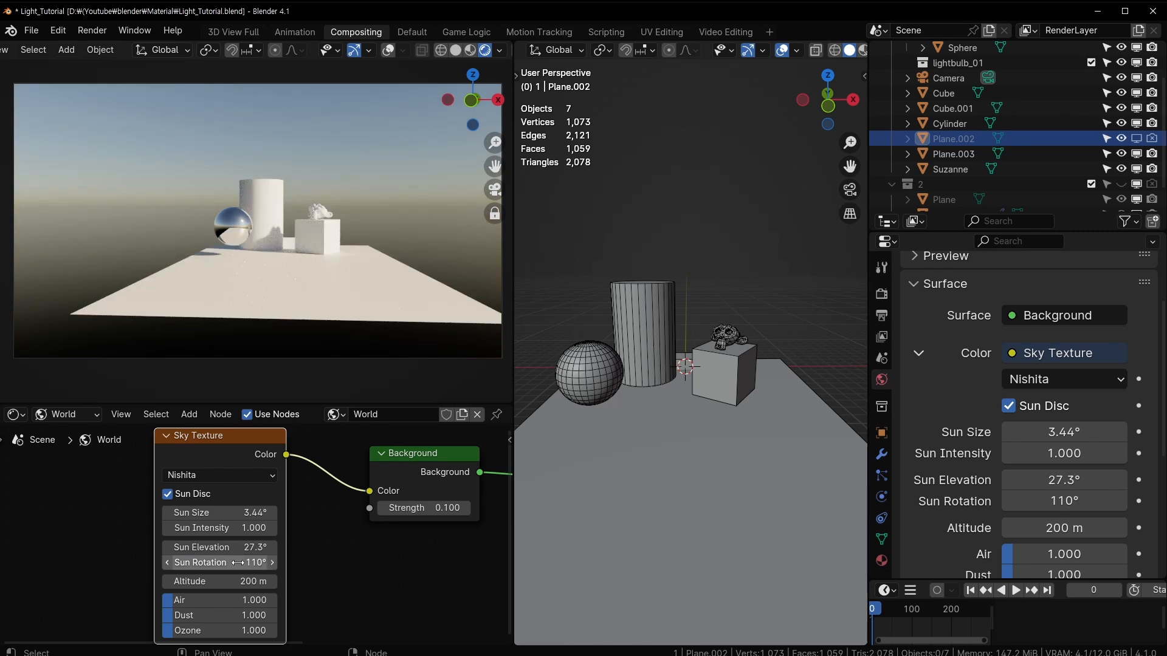
left_click_drag(228, 547, 321, 547)
middle_click_drag(179, 258, 213, 167)
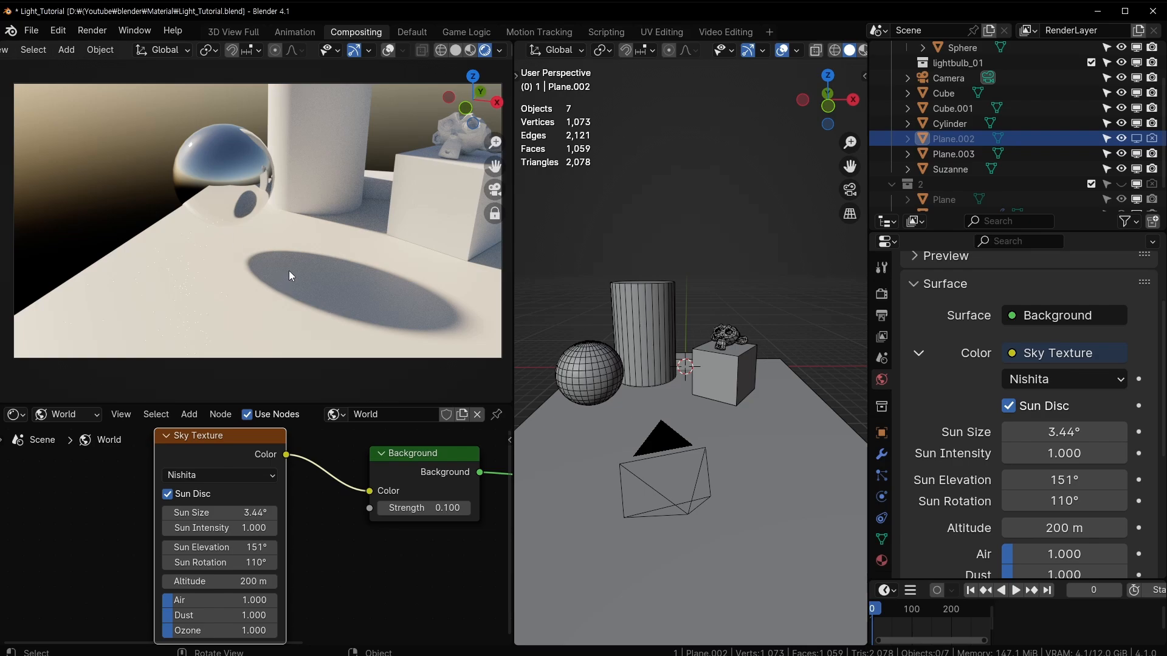
Try a Sun Size of 4.74° on the sphere's shadow, and reduce it to 2.94°
middle_click_drag(384, 284, 323, 262, "shift")
mouse_move(226, 512)
left_mouse_down()
mouse_move(294, 513)
mouse_move(223, 513)
left_mouse_up()
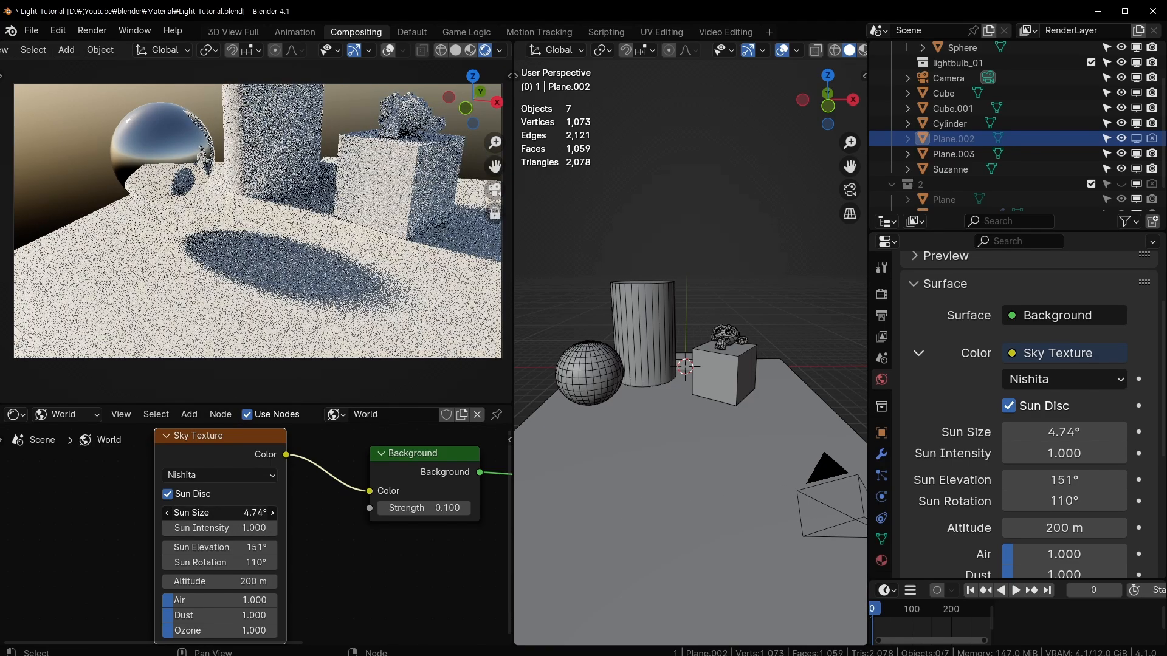
scroll(269, 597, "down", 1)
scroll(234, 586, "up", 3)
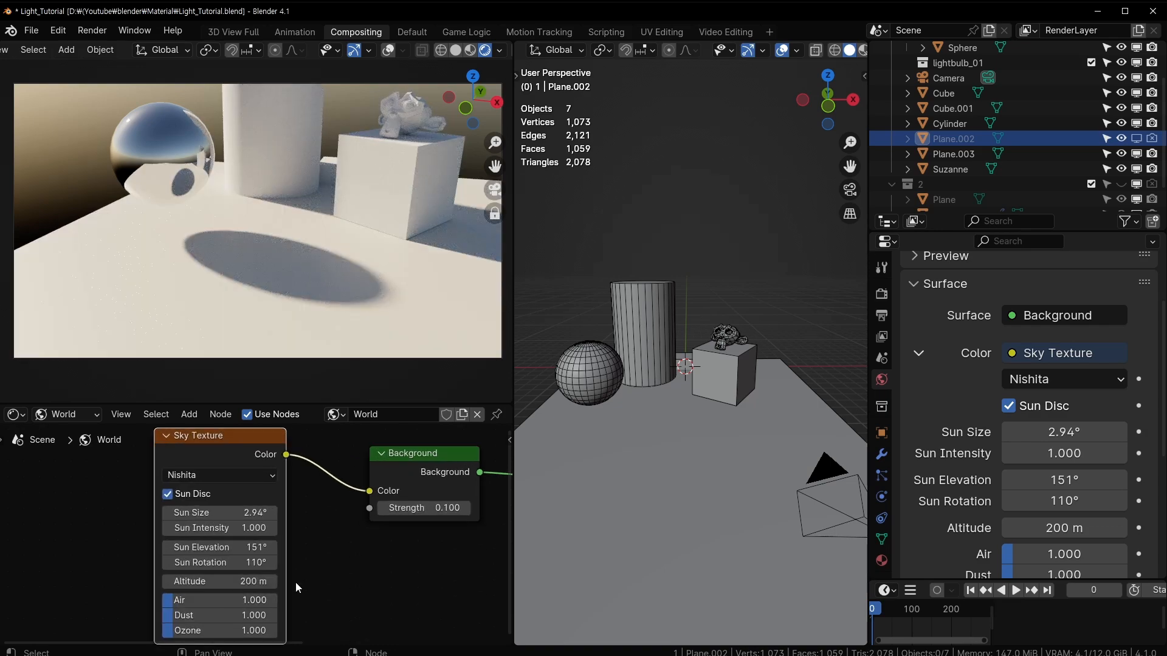
Try Sky Texture Air density values of 5.526, 8.789 and 7.632, viewing the sky from below and above the plane
middle_click_drag(294, 591, 295, 524)
scroll(294, 525, "up", 3)
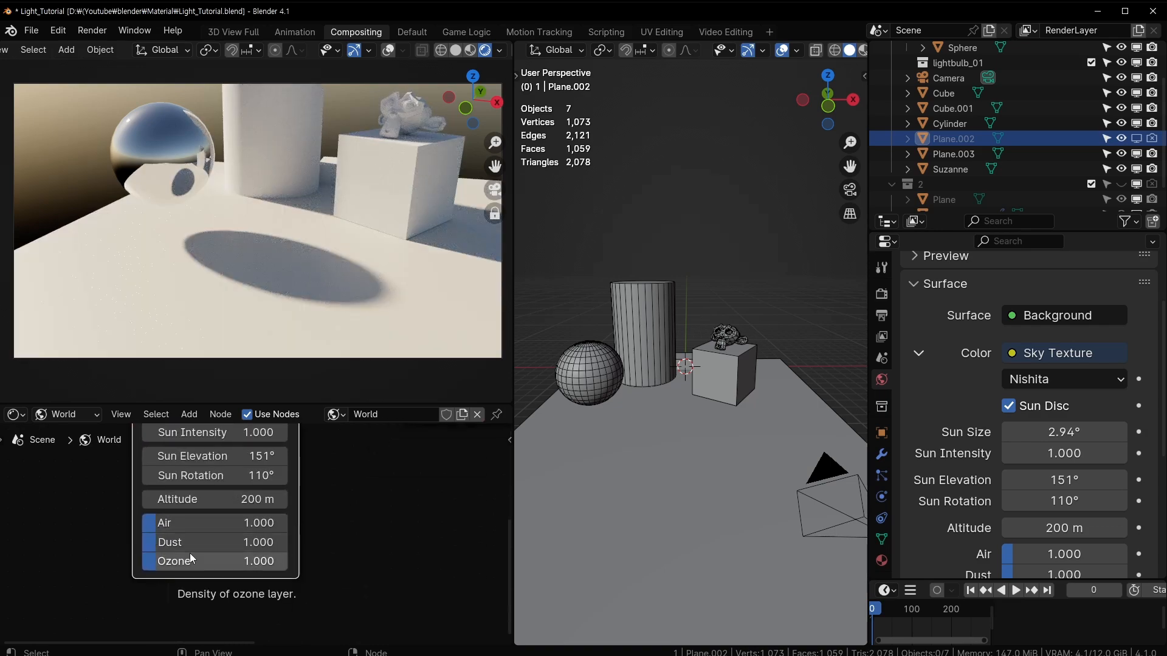
middle_click_drag(326, 224, 292, 214)
scroll(293, 214, "down", 5)
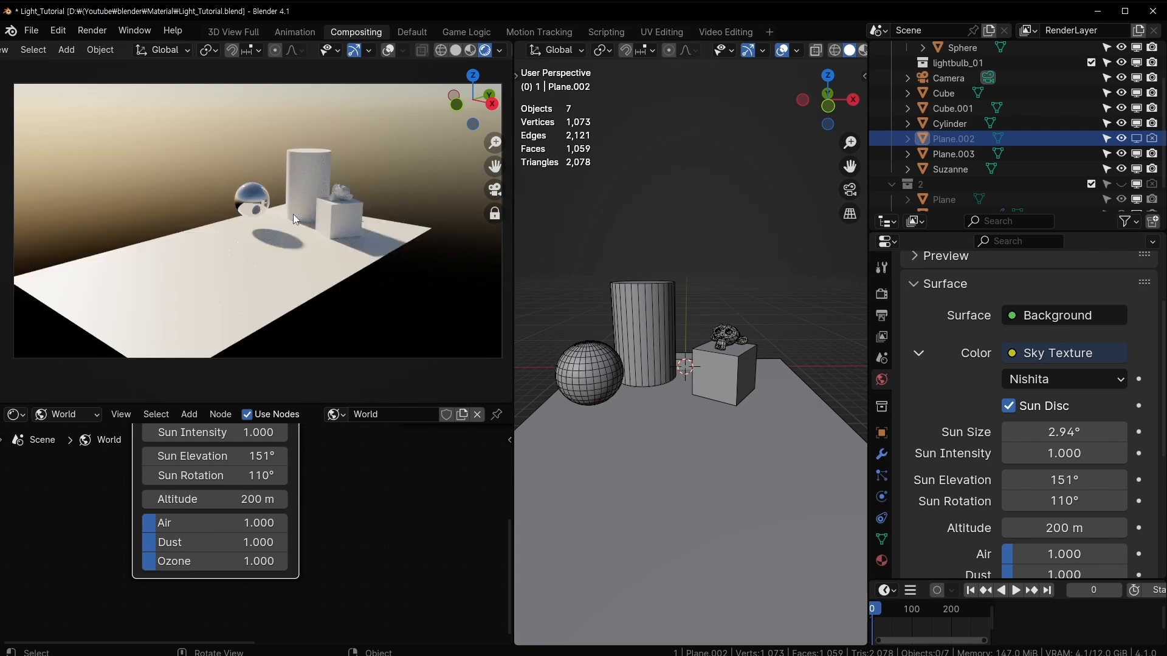
middle_click_drag(293, 214, 248, 163)
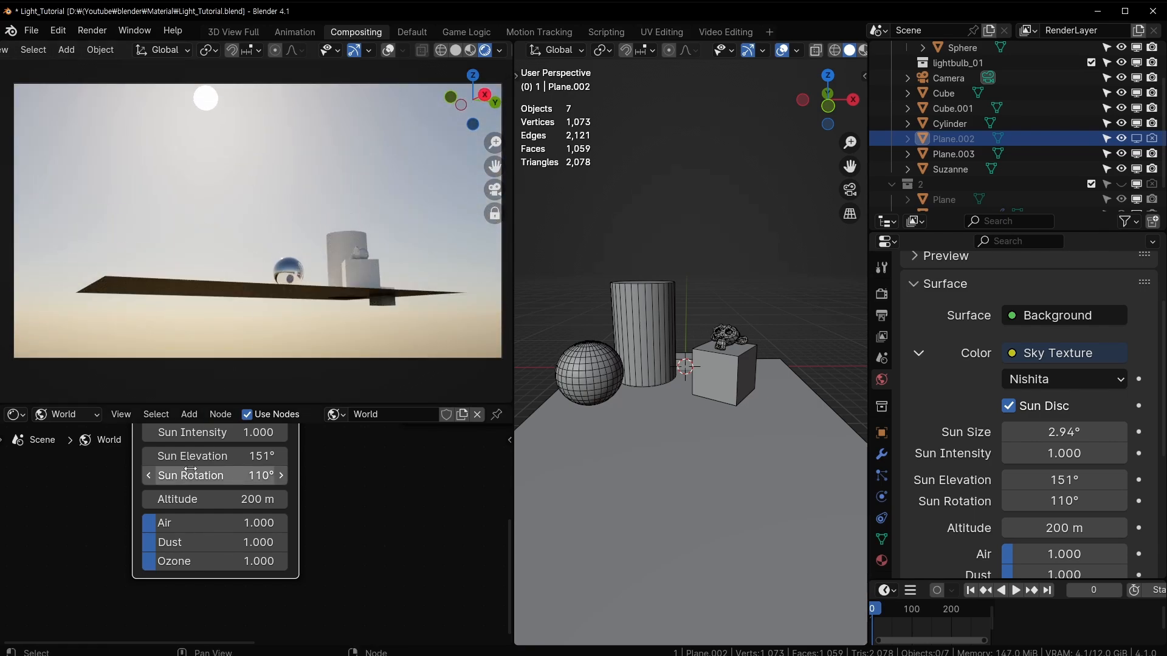
left_click_drag(201, 523, 330, 522)
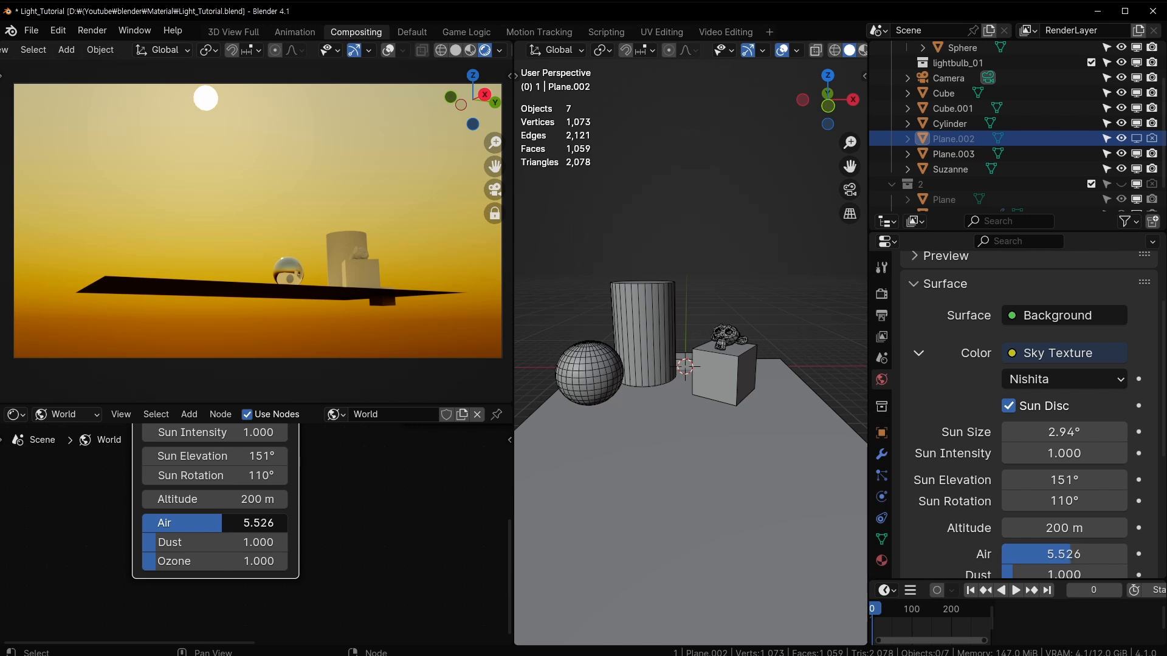
left_click_drag(322, 522, 259, 523)
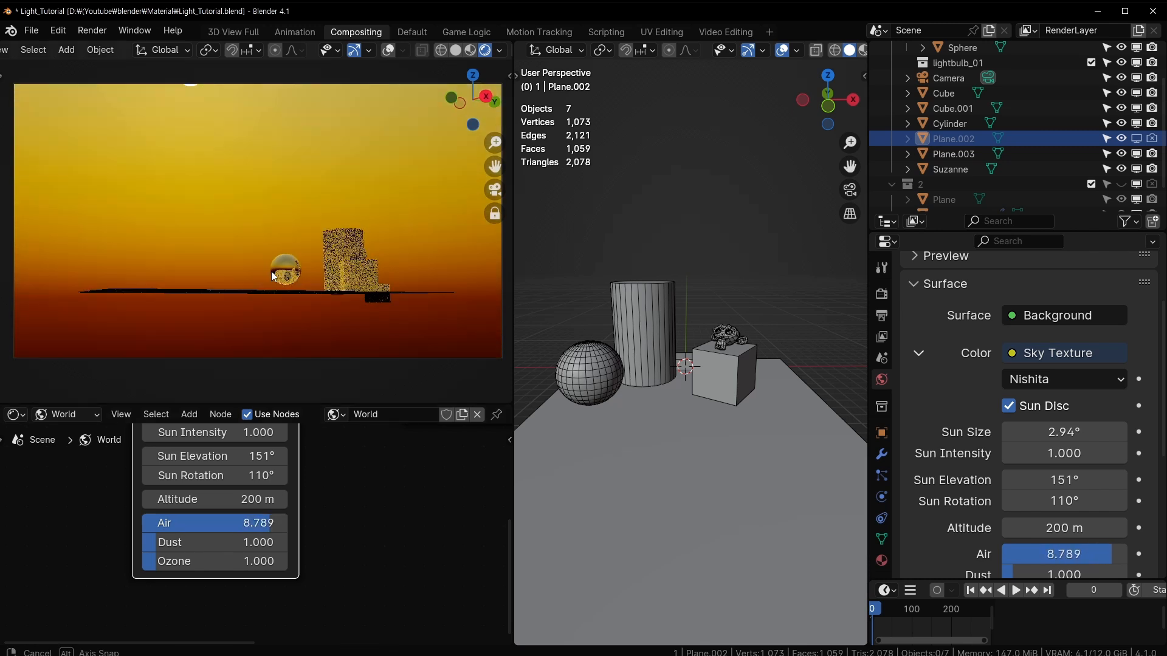
middle_click_drag(271, 271, 232, 301)
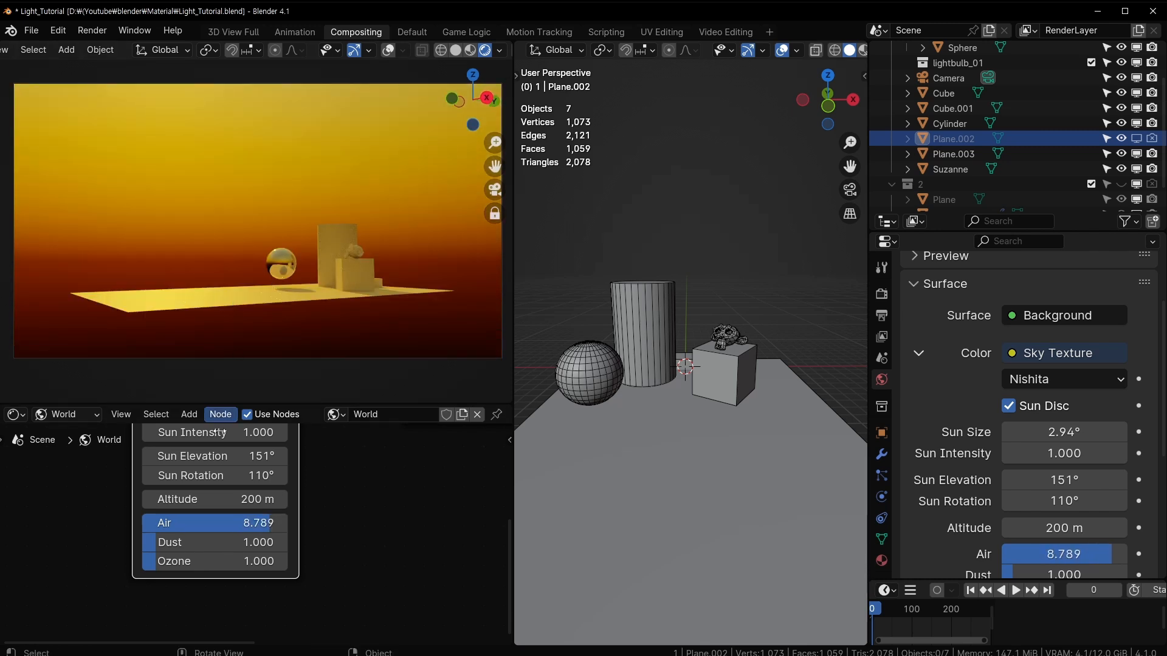
mouse_move(229, 523)
left_mouse_down()
mouse_move(152, 522)
mouse_move(212, 523)
left_mouse_up()
middle_click_drag(206, 331, 196, 294)
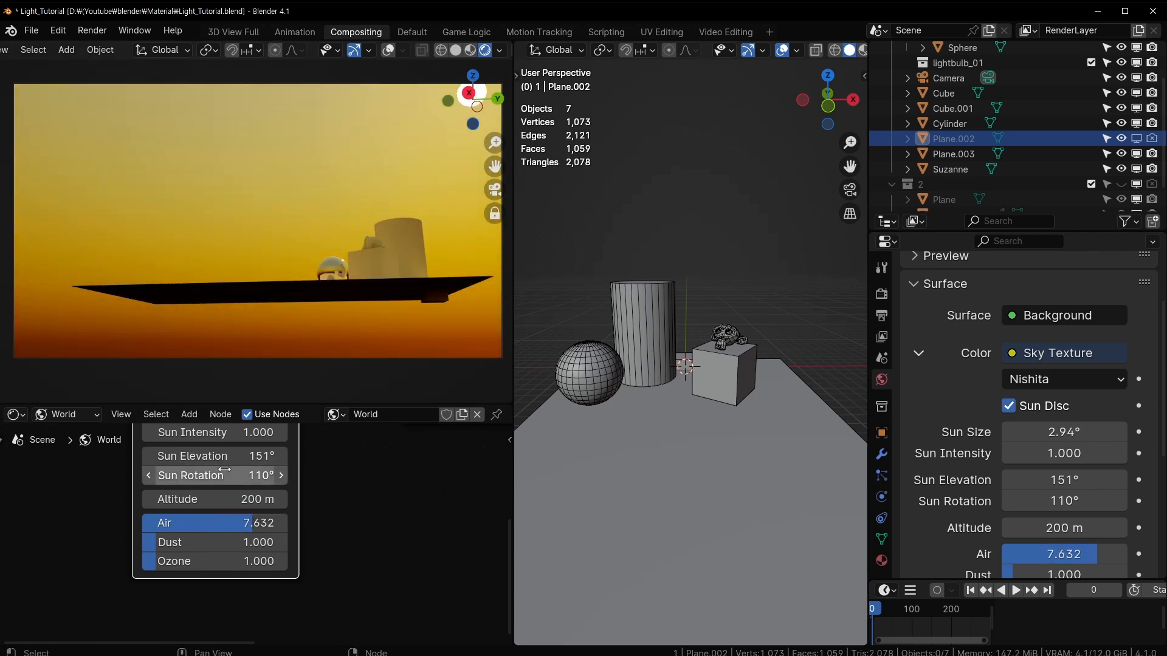
Set the Sky Texture's Sun Rotation to 98.1° and its Sun Elevation to 175°, fine-tuned to 176°
left_click_drag(249, 475, 214, 475)
middle_click_drag(318, 191, 330, 240)
left_click_drag(208, 455, 281, 455)
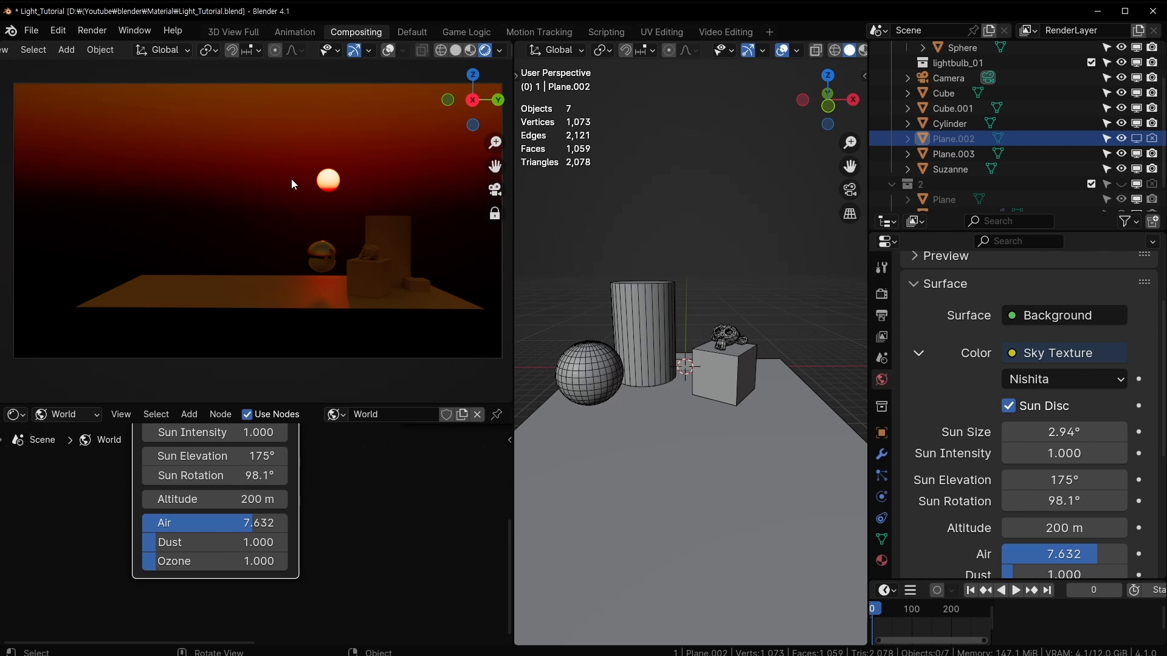
middle_click_drag(292, 179, 288, 175)
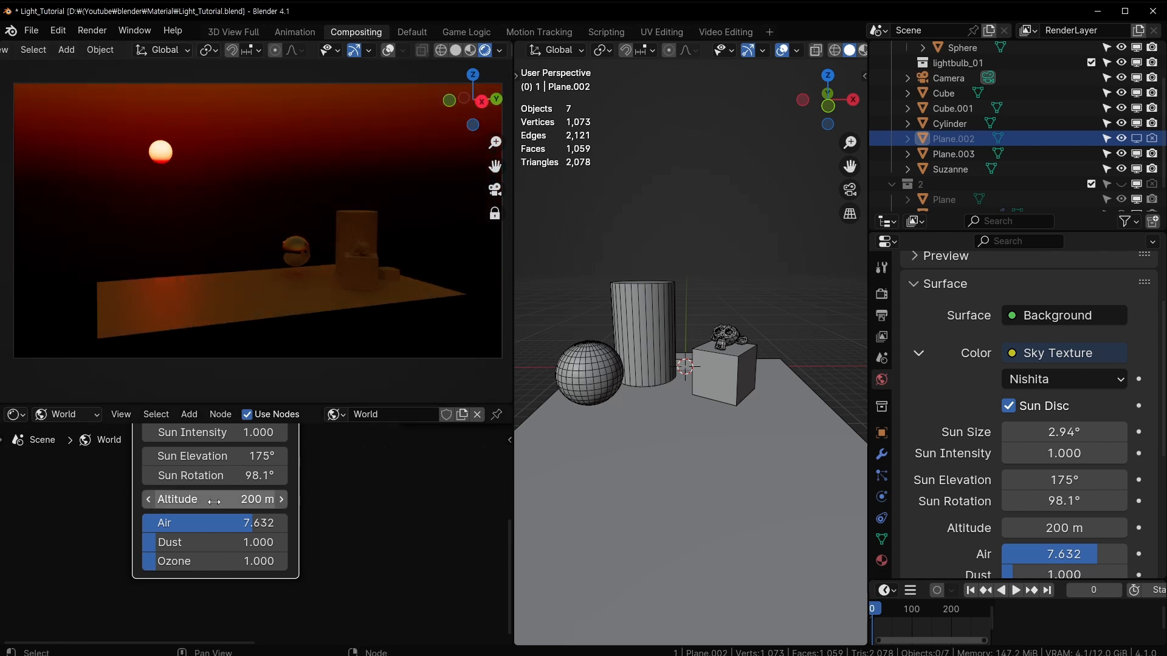
middle_click_drag(325, 463, 336, 495)
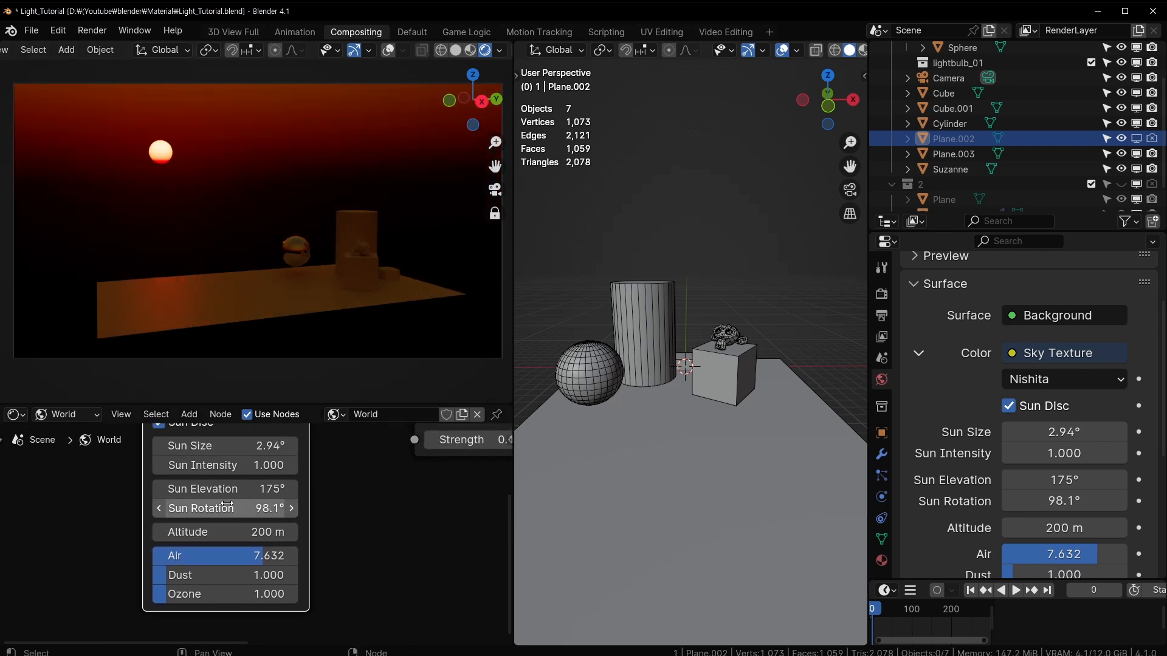
mouse_move(226, 488)
left_mouse_down()
mouse_move(238, 488)
mouse_move(226, 489)
left_mouse_up()
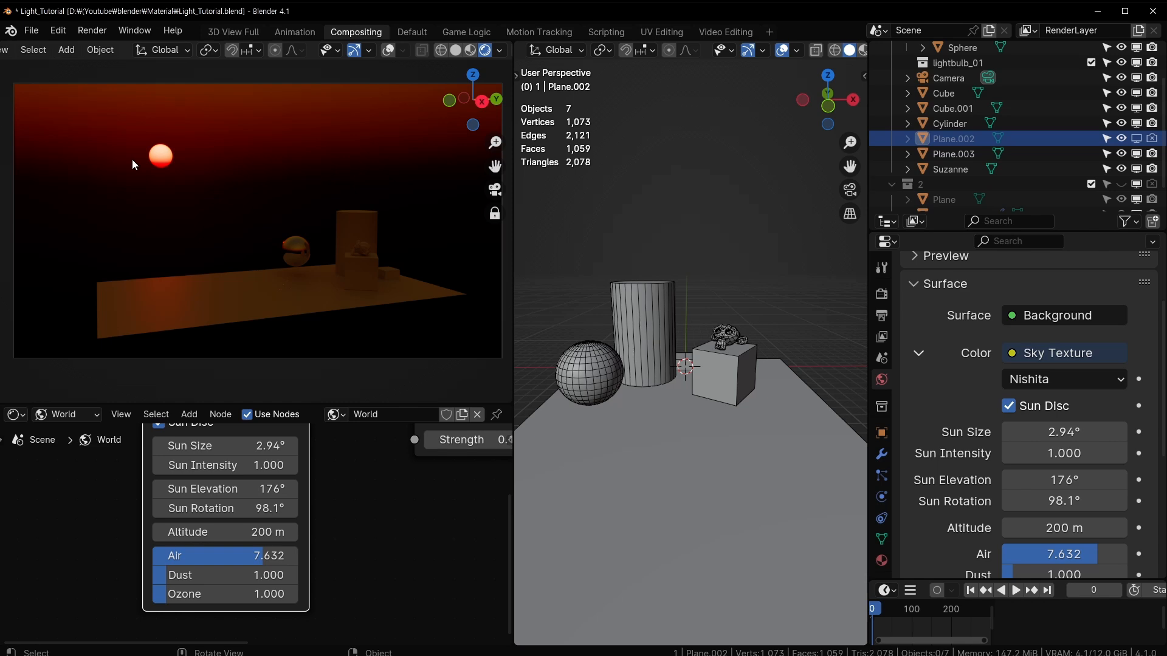
Lower the Sky Texture's Air density to 0, and raise it to 1.105
left_click_drag(261, 555, 154, 502)
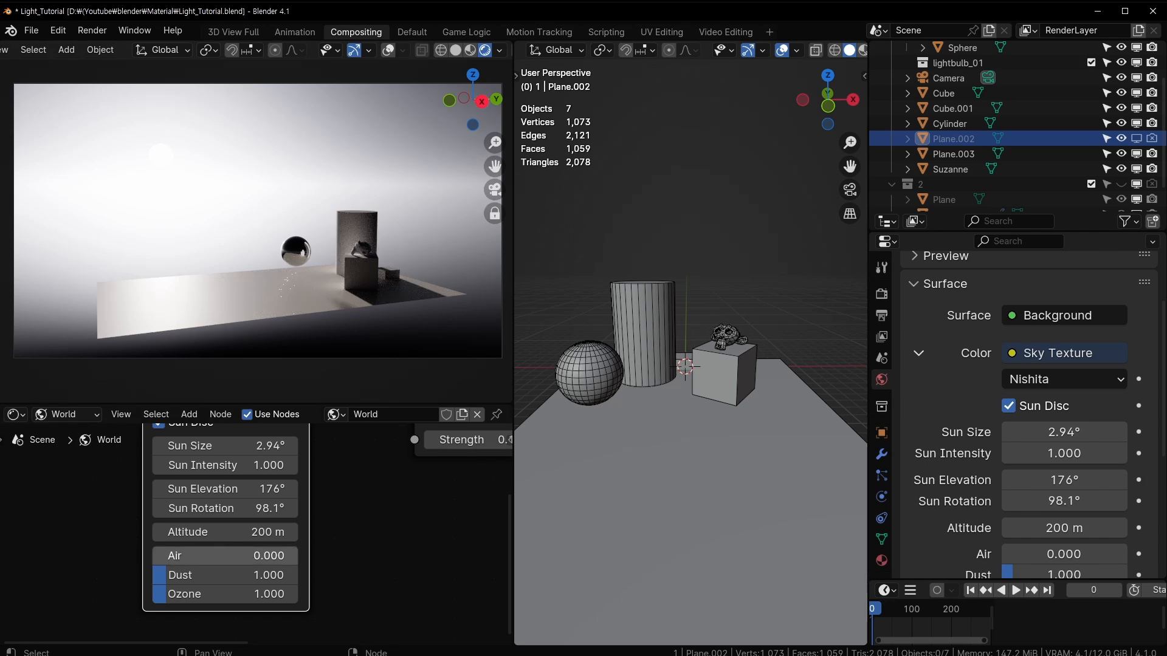
left_click_drag(182, 555, 205, 556)
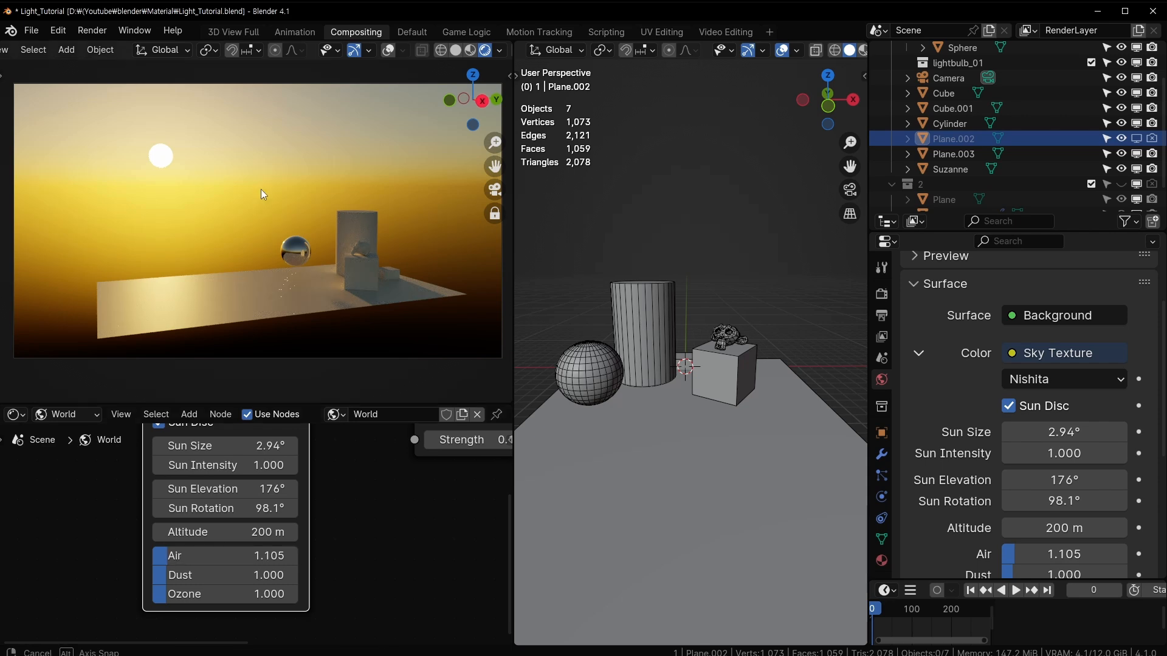
middle_click_drag(261, 188, 191, 201)
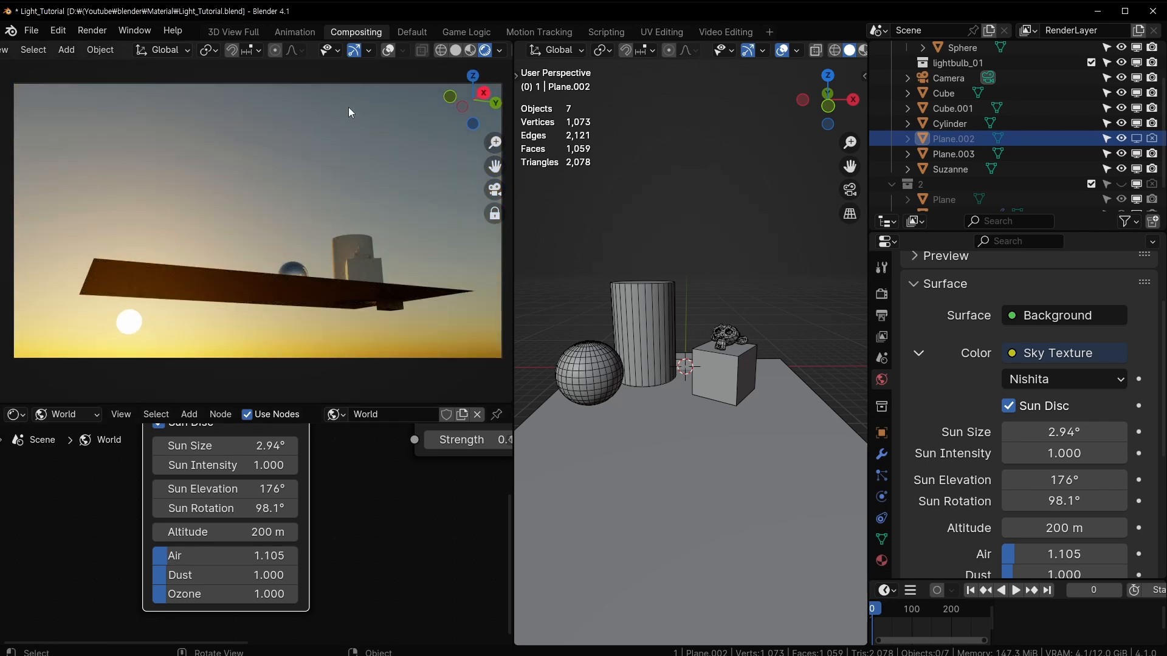
Set the Sky Texture's Sun Elevation to 152° and inspect the sun and sky from beneath the plane
middle_click_drag(315, 163, 270, 147)
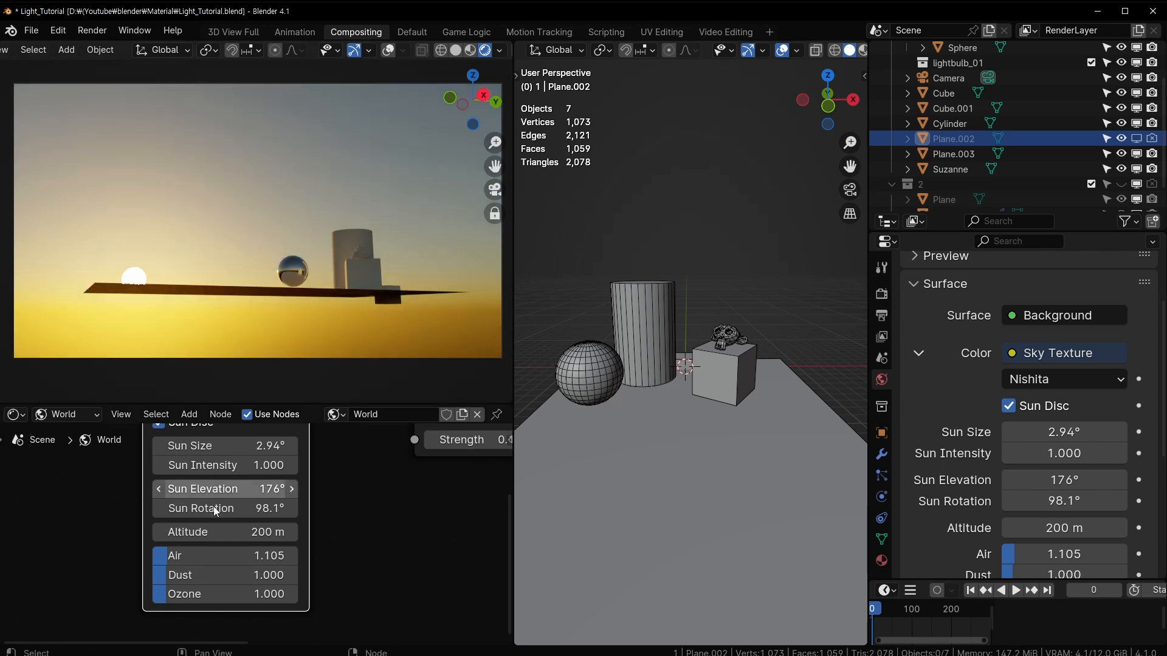
left_click_drag(210, 490, 152, 489)
scroll(315, 215, "down", 5)
middle_click_drag(263, 216, 266, 200)
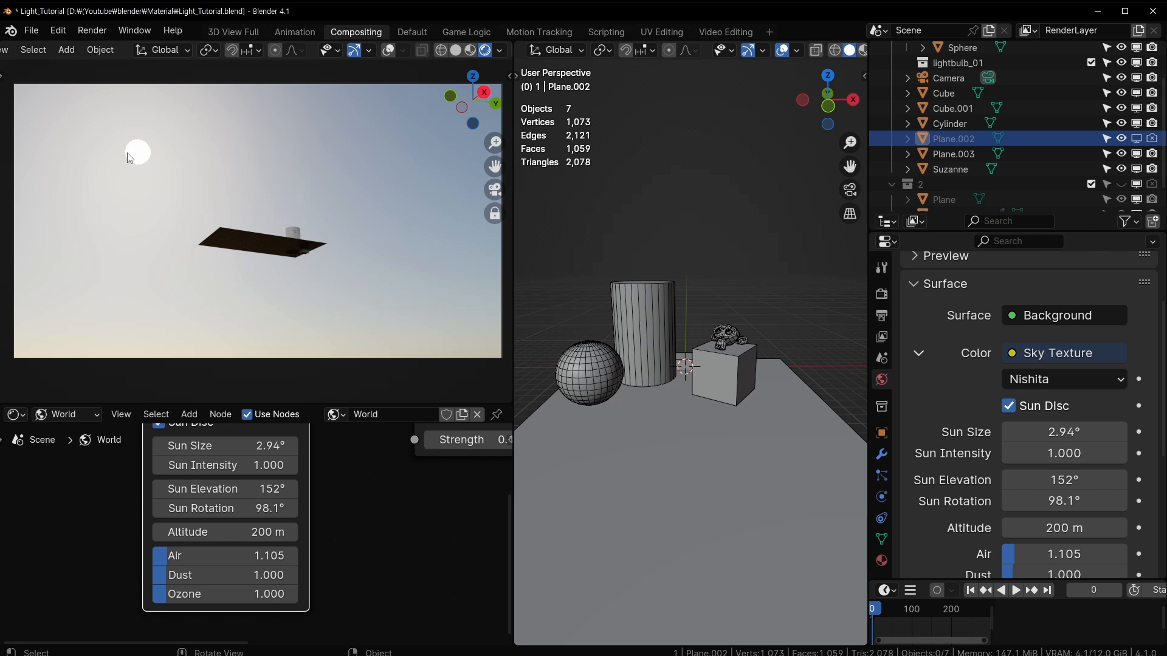
middle_click_drag(225, 182, 308, 220)
middle_click_drag(283, 261, 338, 96)
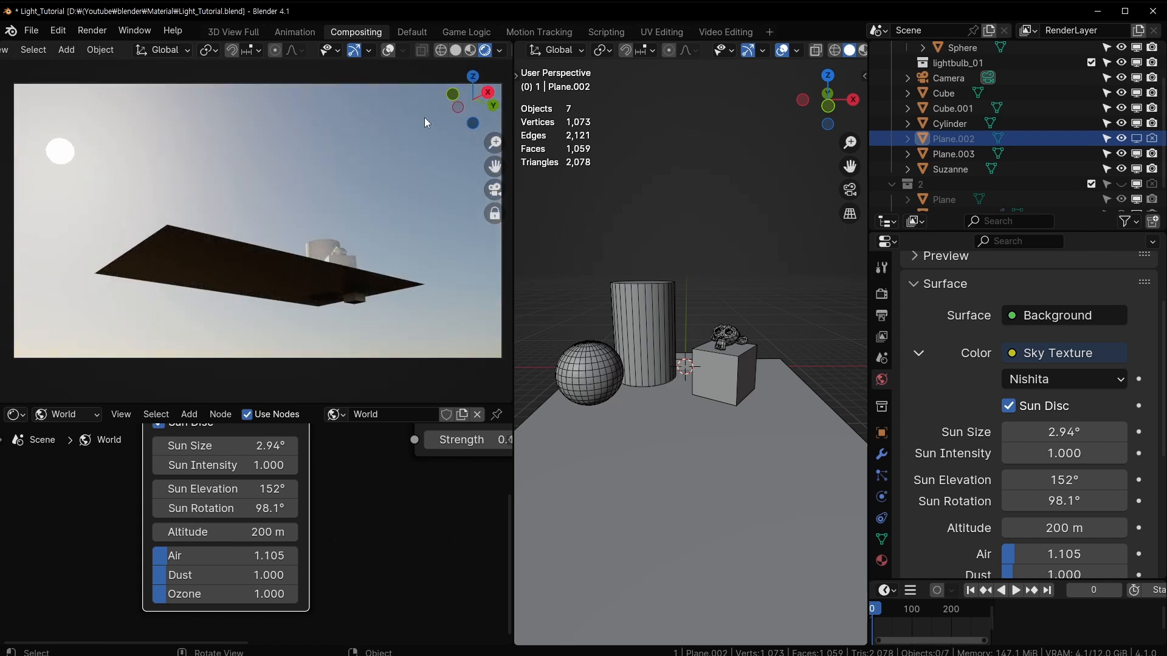
Raise the Sky Texture's Dust density to 6.737, and reduce it to 4.211
mouse_move(262, 183)
middle_mouse_down()
mouse_move(381, 162)
mouse_move(385, 114)
mouse_move(296, 101)
mouse_move(217, 138)
mouse_move(126, 154)
mouse_move(249, 155)
mouse_move(274, 190)
middle_mouse_up()
left_click_drag(212, 576, 250, 576)
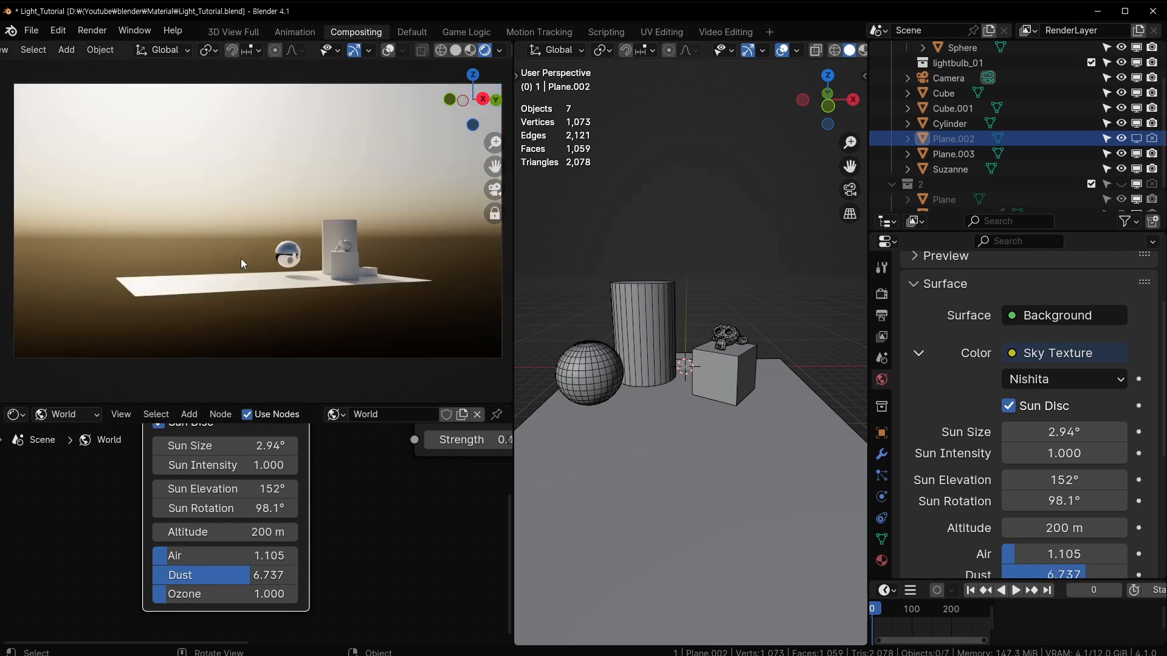
middle_click_drag(241, 257, 233, 230)
left_click_drag(249, 575, 213, 575)
left_click(224, 575)
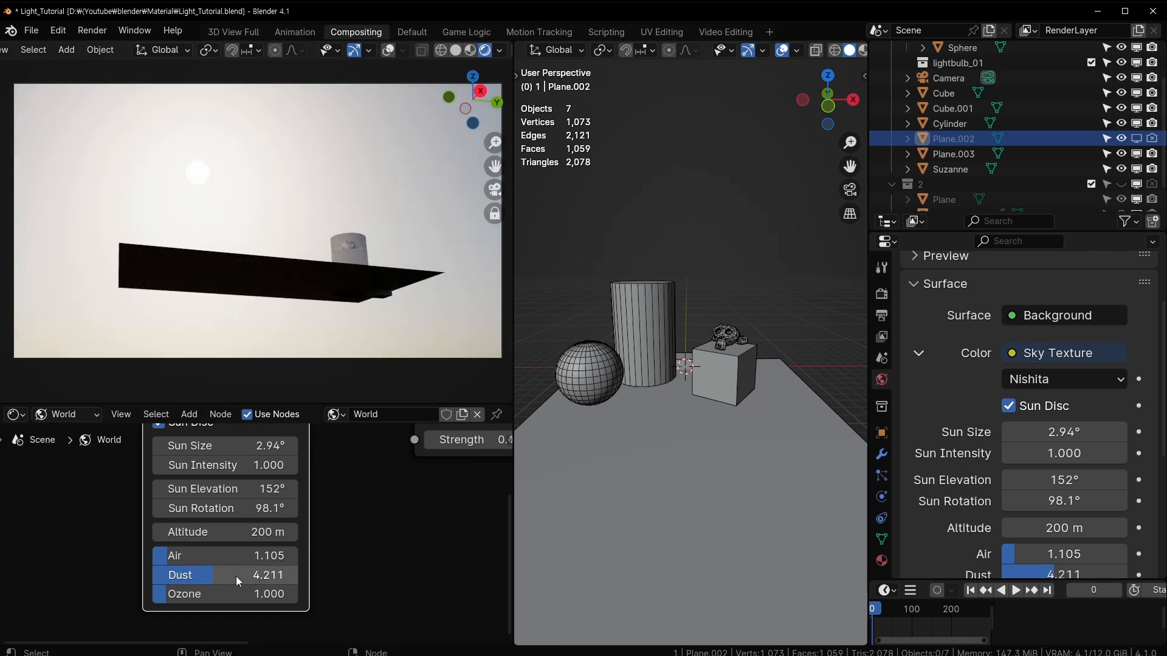
Reduce the Sky Texture's Dust density to 1.211 and inspect the sky beneath the plane
type("0.421")
key("Return")
left_click_drag(159, 575, 201, 494)
middle_click_drag(261, 193, 316, 167)
Raise the Sky Texture's Ozone density to 10 and inspect the sky both away from and around the sun
left_click_drag(226, 594, 291, 595)
scroll(341, 163, "down", 4)
scroll(341, 164, "down", 2)
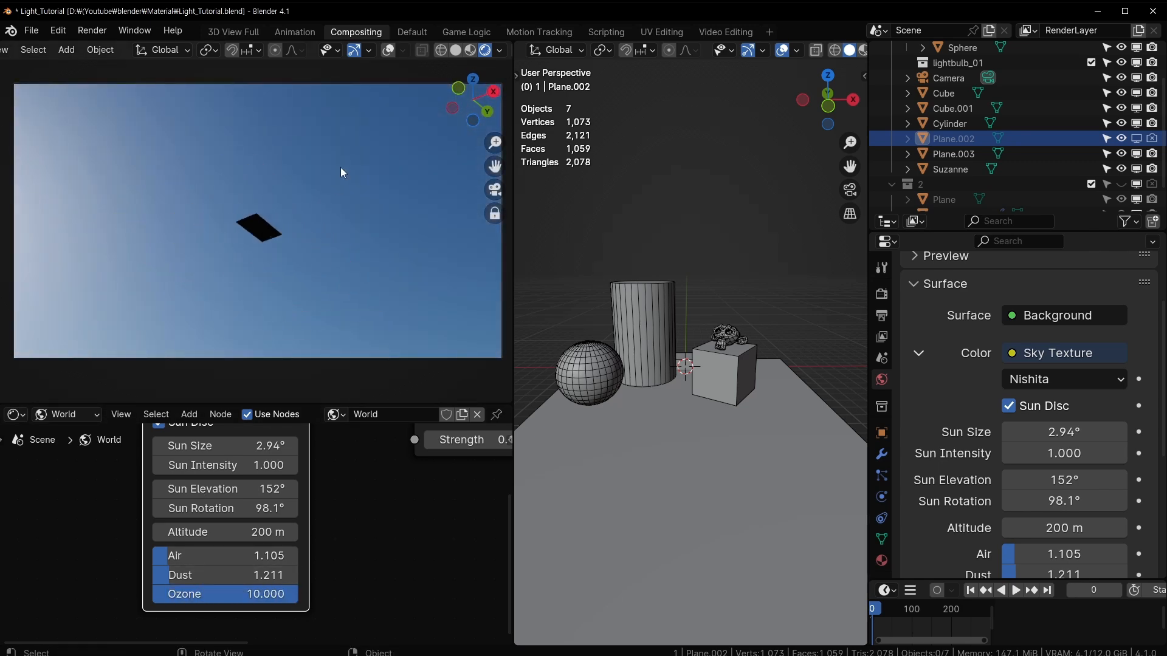
middle_click_drag(274, 175, 177, 184)
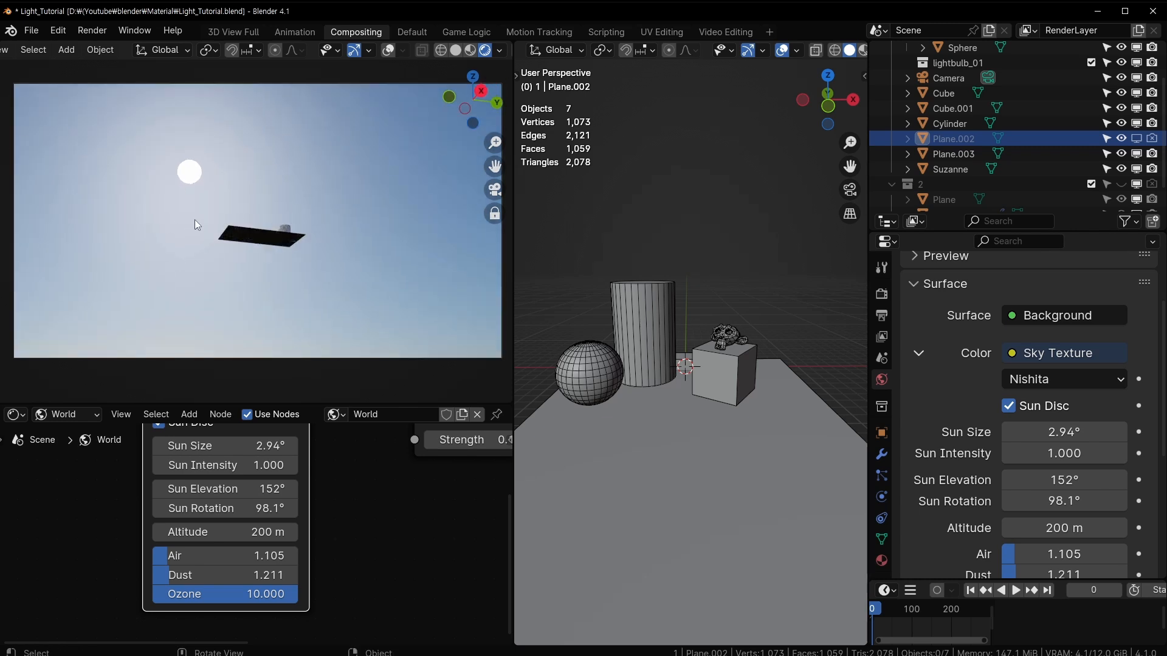
middle_click_drag(194, 220, 292, 267)
Lower the Sky Texture's Ozone density, raise it to 9.474, and examine the blue of the sky beneath the plane
left_click_drag(199, 596, 164, 596)
left_click_drag(257, 594, 290, 594)
middle_click_drag(395, 187, 438, 173)
middle_click_drag(277, 130, 301, 148)
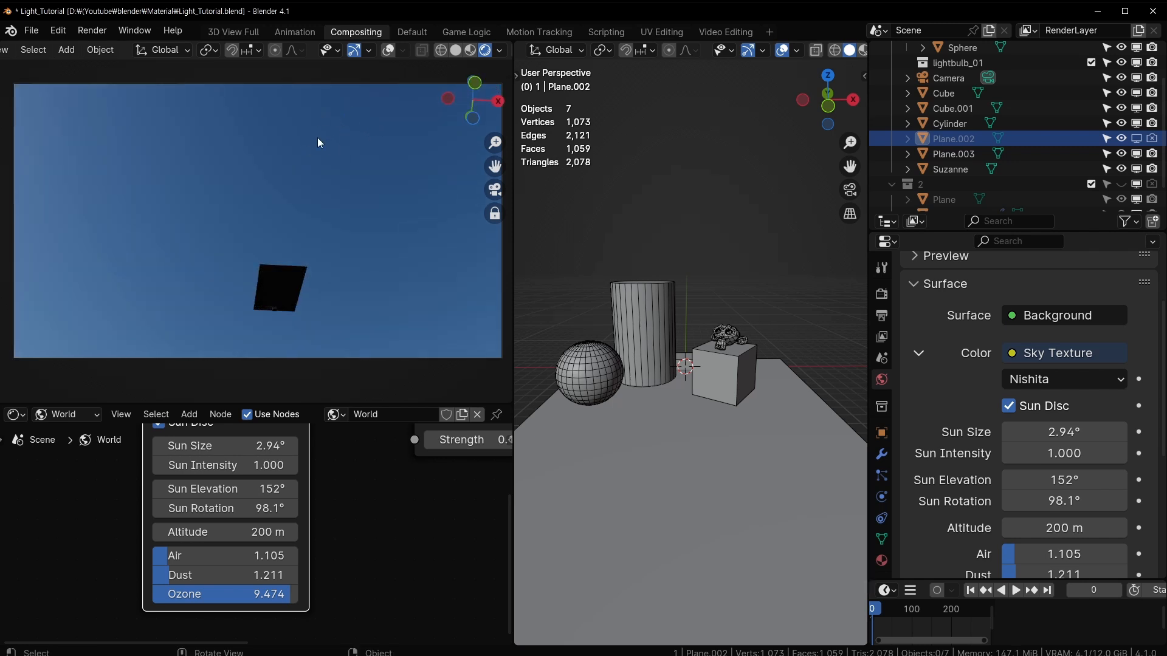
middle_click_drag(318, 139, 330, 130)
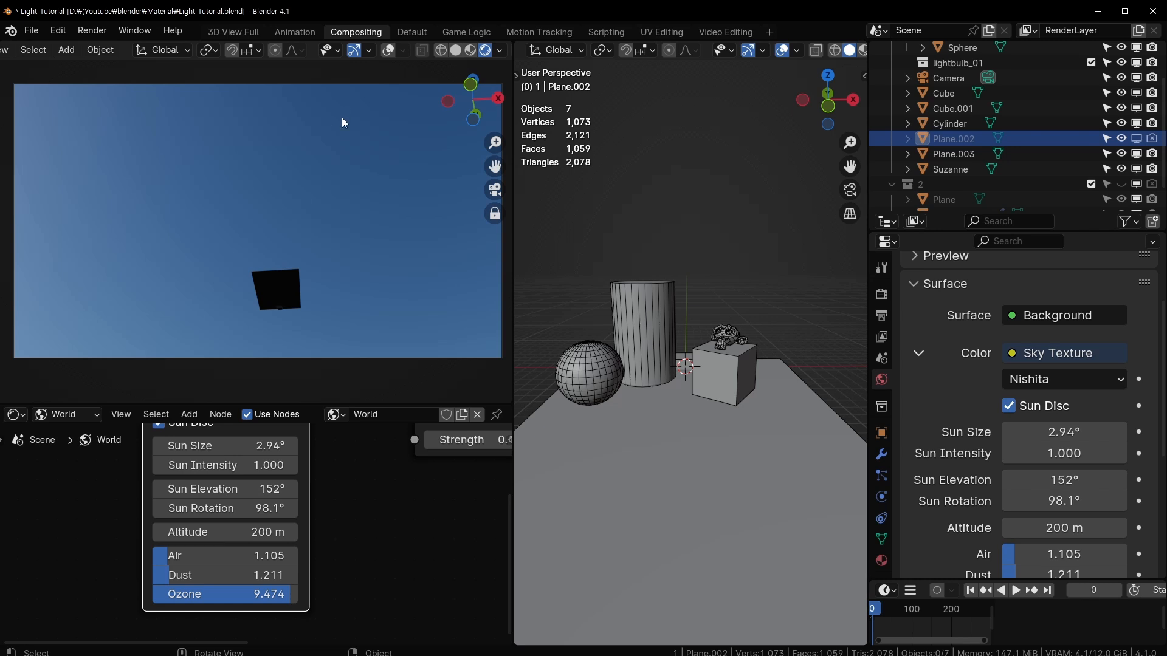
middle_click_drag(375, 179, 341, 274)
Set the Sky Texture's Ozone density to the maximum of 10 and examine the sky around the sun and horizon
mouse_move(291, 595)
left_mouse_down()
mouse_move(169, 595)
mouse_move(298, 594)
left_mouse_up()
middle_click_drag(337, 266, 301, 293)
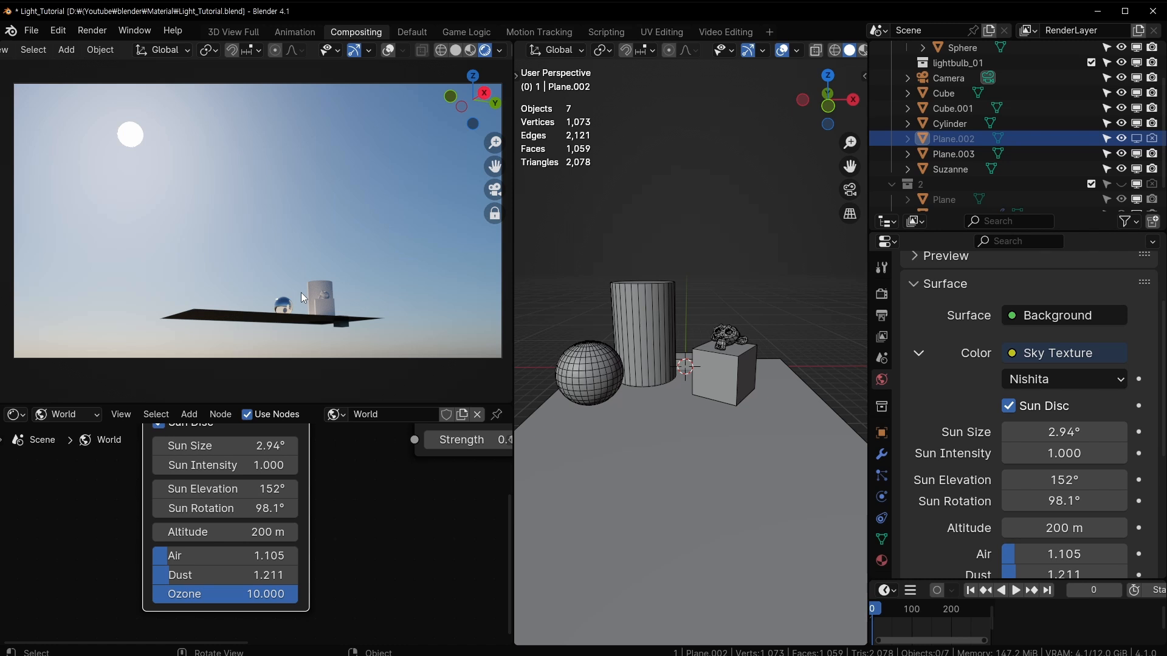
middle_click_drag(304, 289, 316, 294)
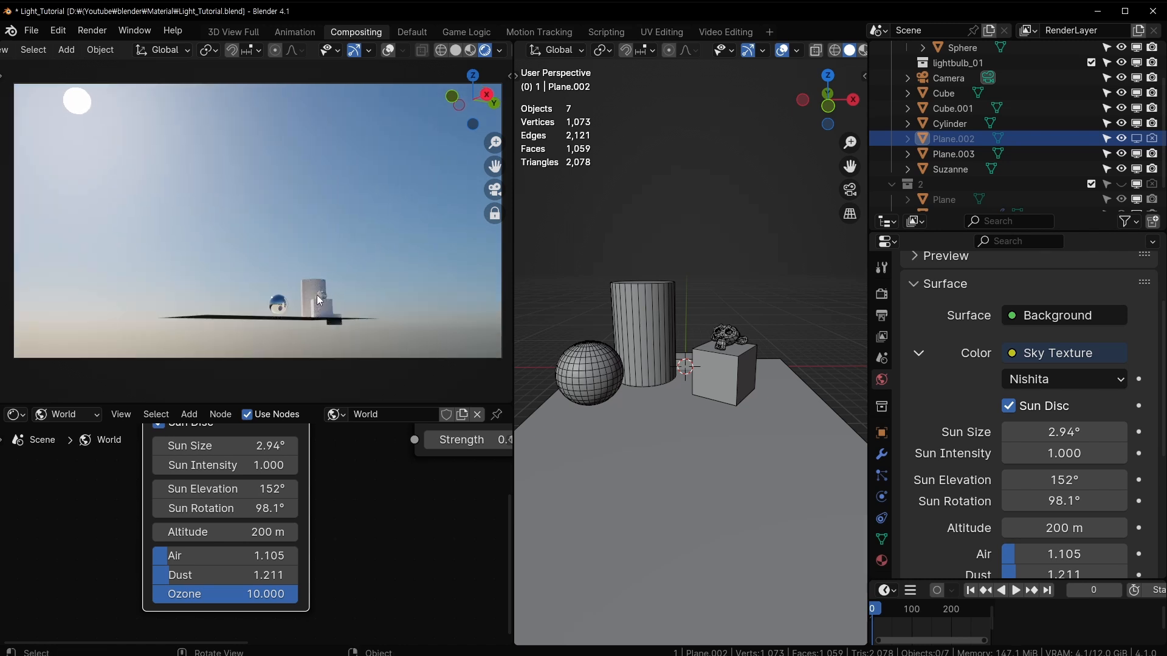
middle_click_drag(242, 200, 177, 190)
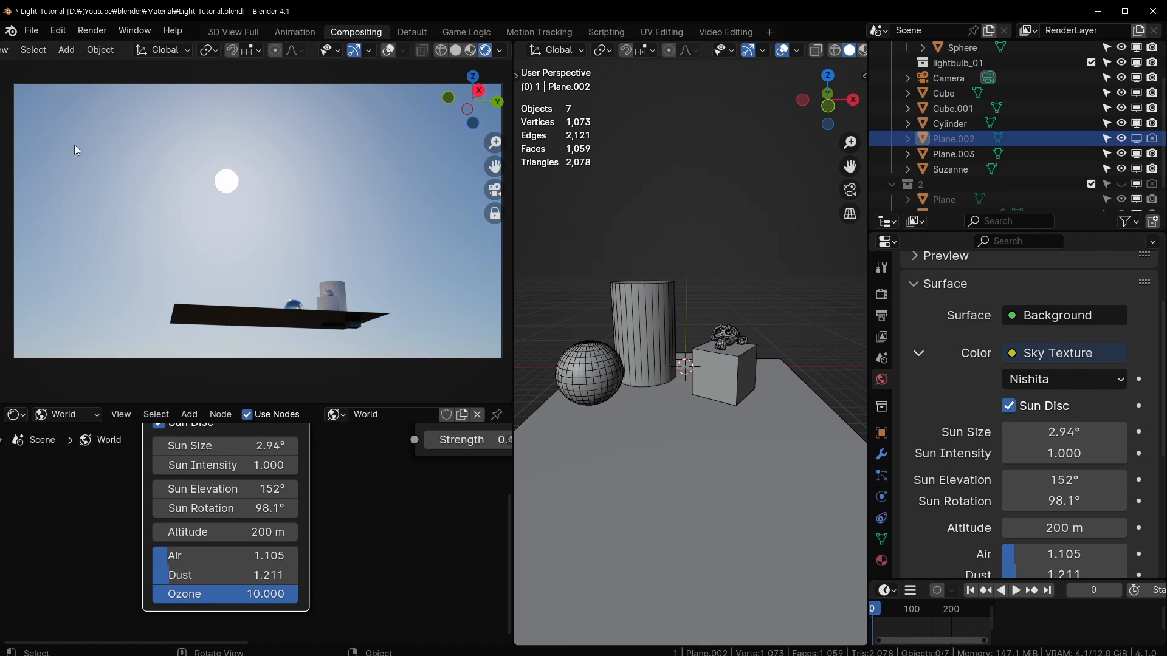
middle_click_drag(224, 210, 263, 211)
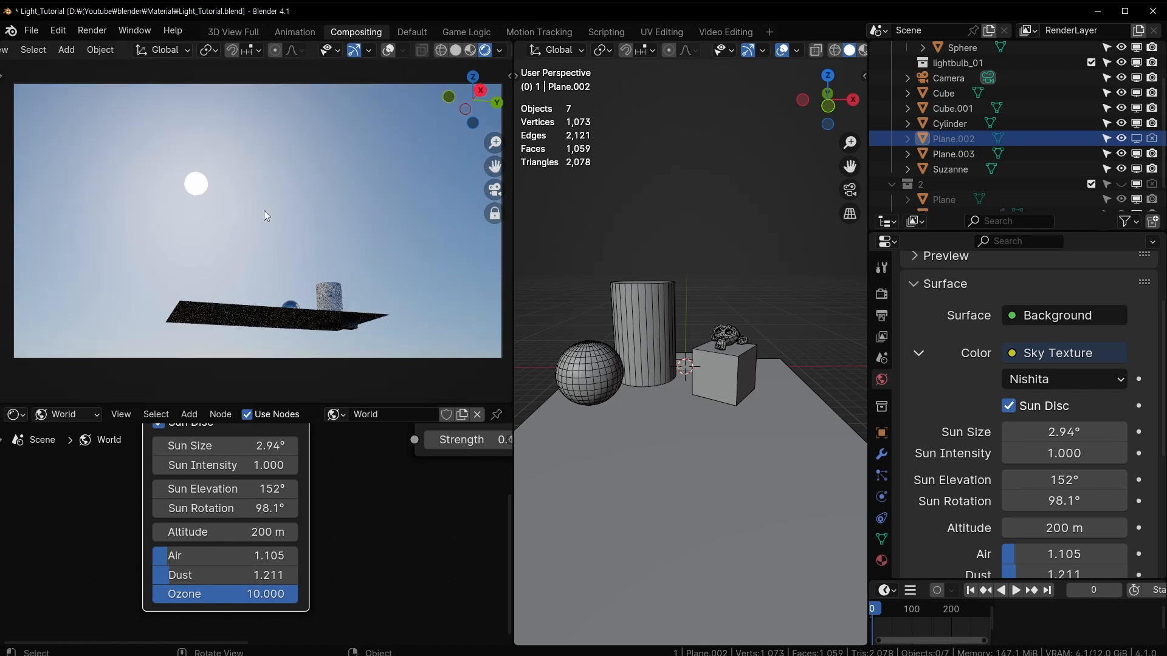
Set the Sky Texture's Air density to 0.895 and its Dust density to 2, and inspect the sky
left_click_drag(183, 556, 184, 579)
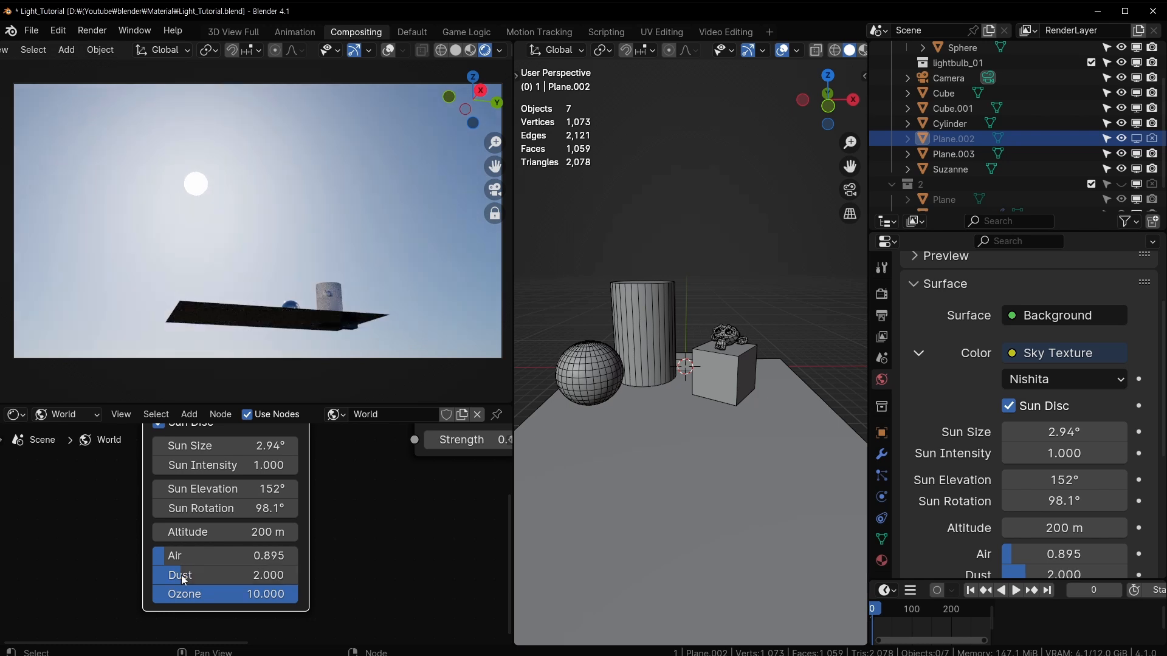
middle_click_drag(122, 181, 264, 145)
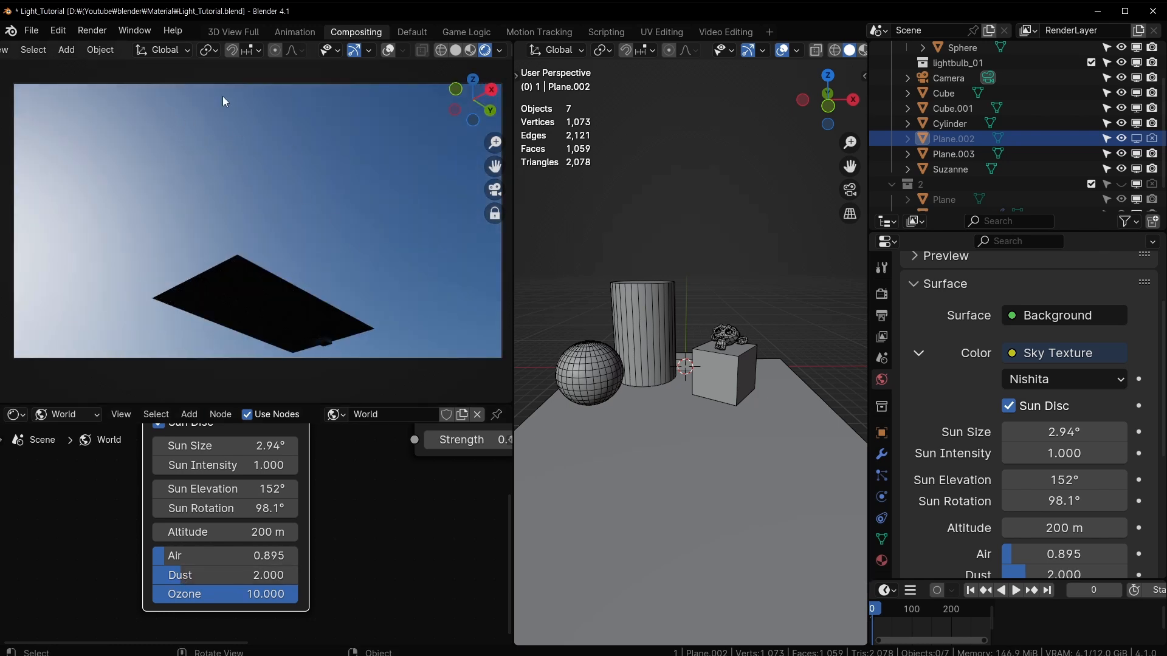
middle_click_drag(241, 182, 194, 191)
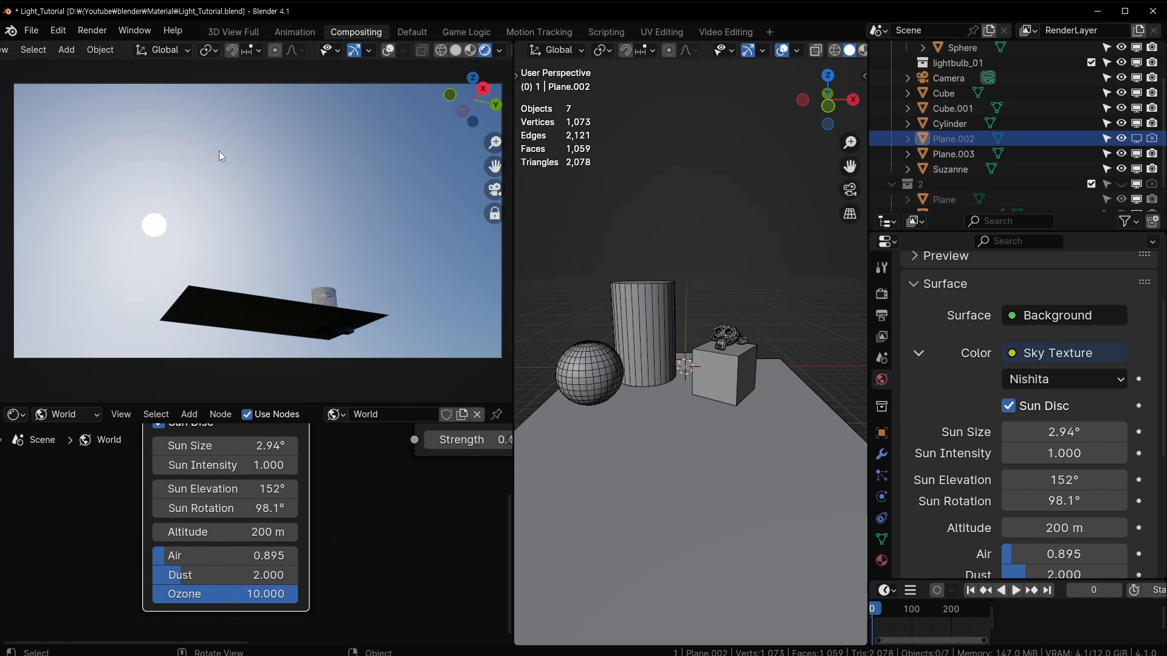
middle_click_drag(316, 191, 326, 195)
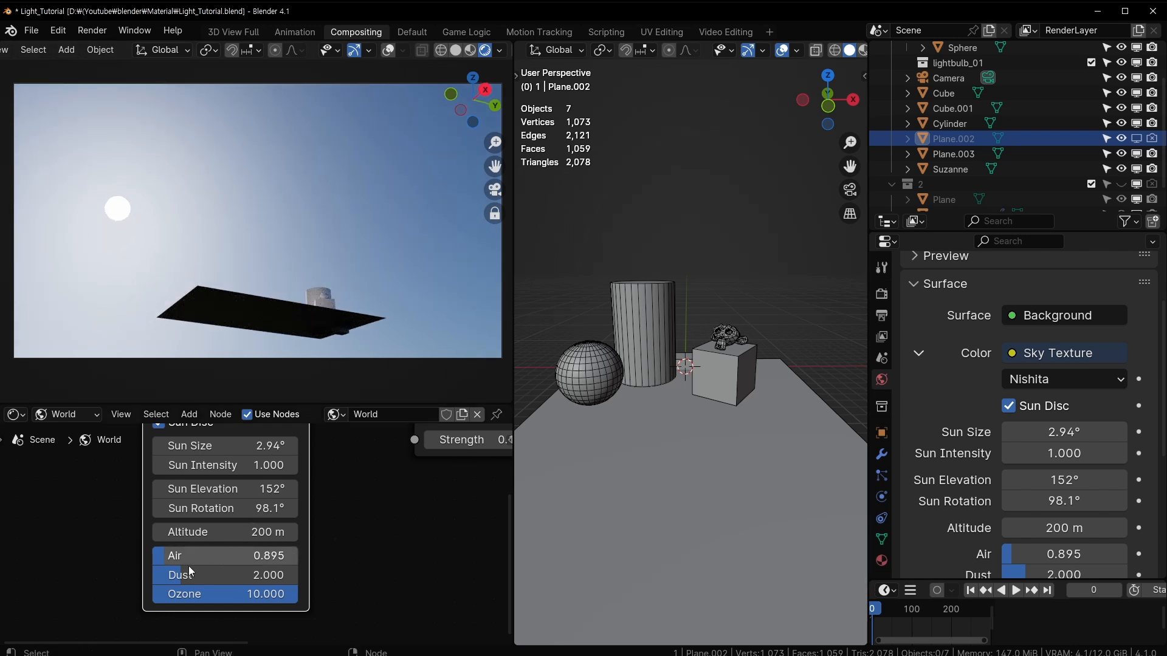
Lower the Sky Texture's Dust density to 0.053 and examine the sky opposite the sun
left_click_drag(182, 575, 156, 575)
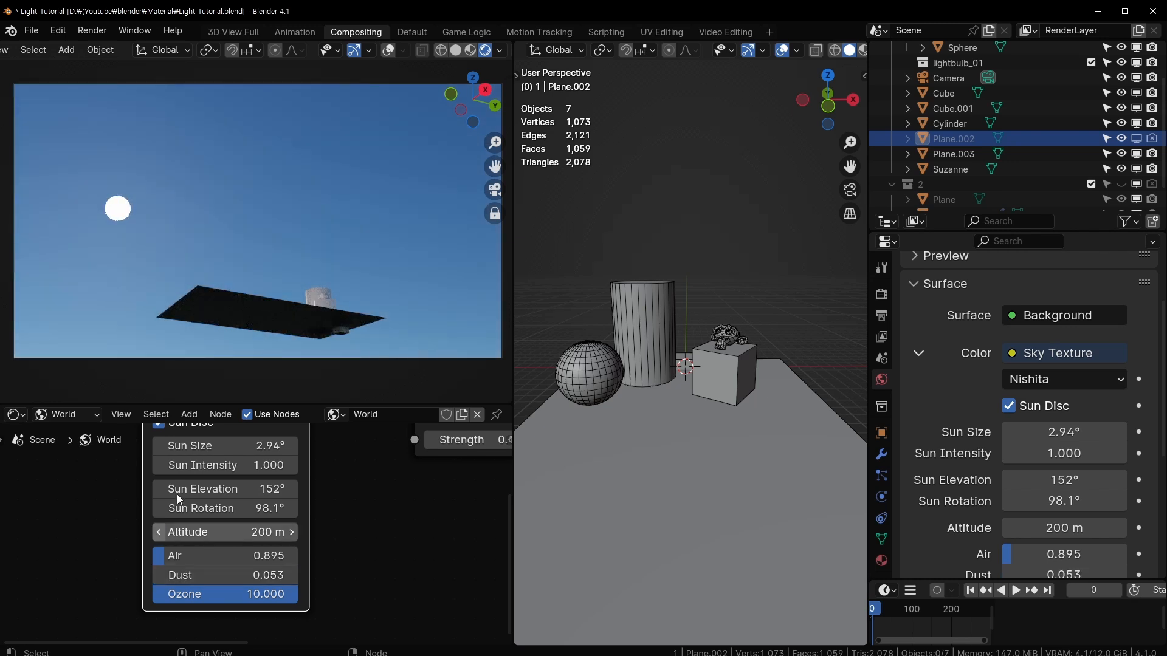
middle_click_drag(257, 201, 428, 120)
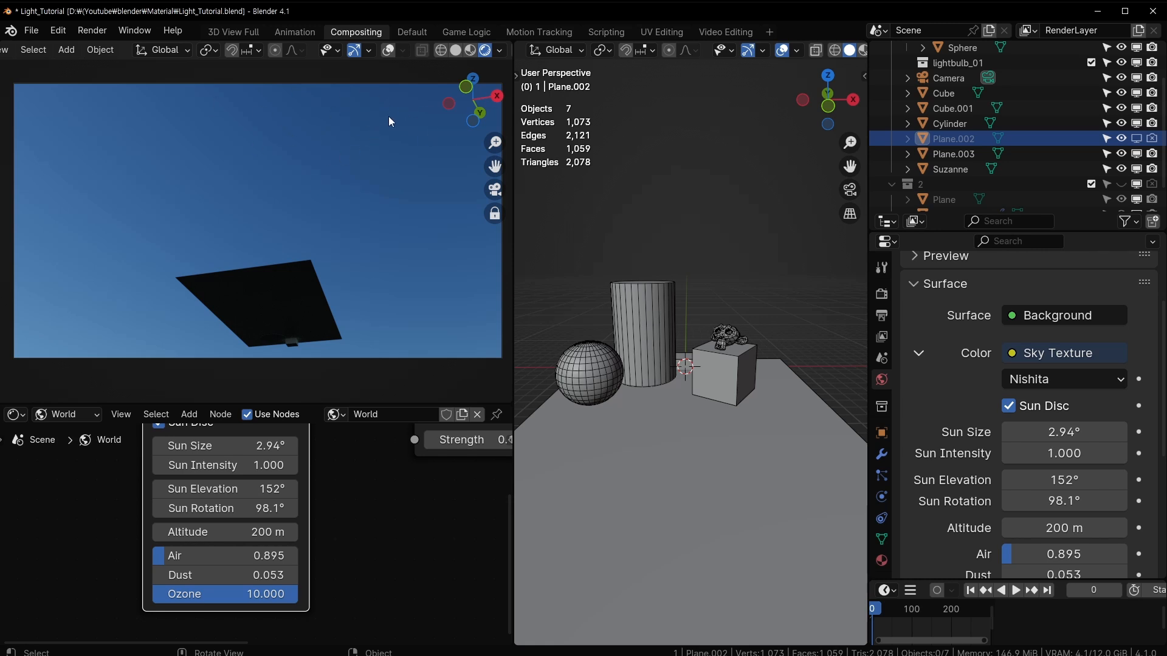
middle_click_drag(391, 107, 320, 188)
Set the Sky Texture's Dust density to 0.789 and compare the sky beneath the plane with the area around the sun
left_click_drag(188, 575, 199, 575)
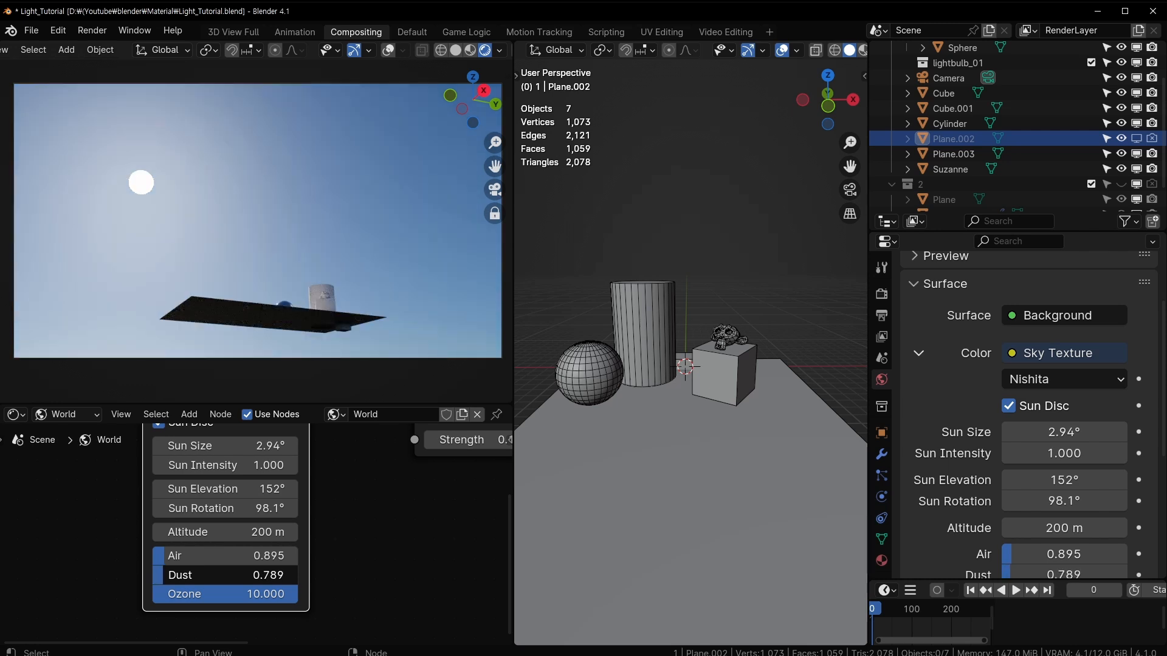
middle_click_drag(267, 211, 345, 238)
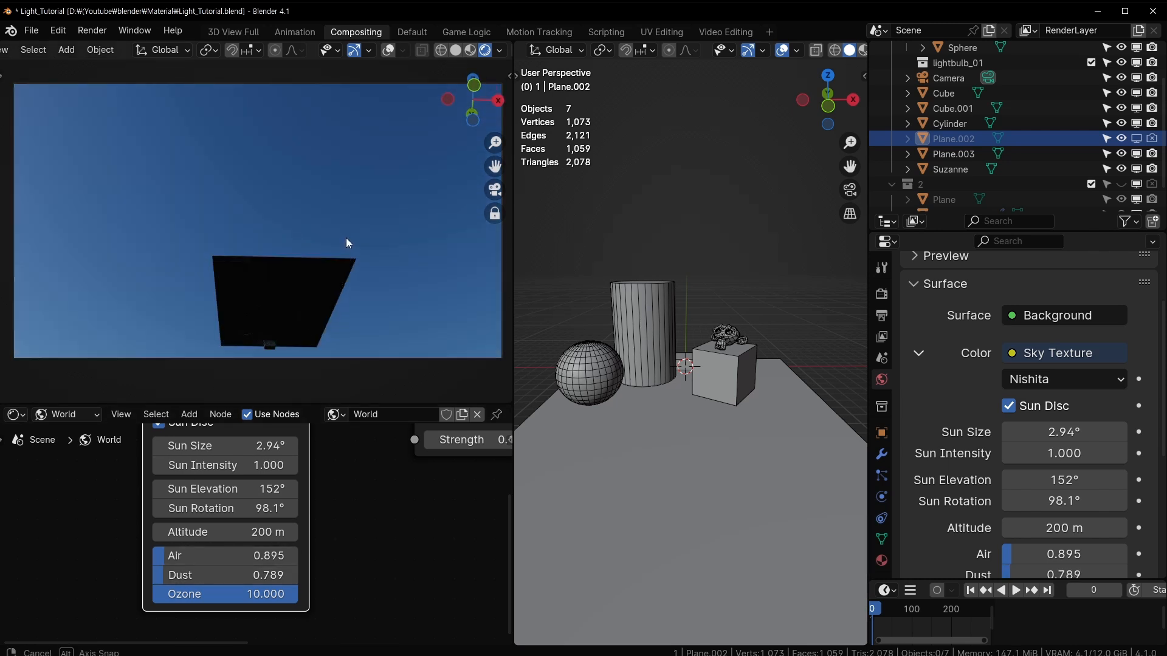
middle_click_drag(268, 203, 289, 199)
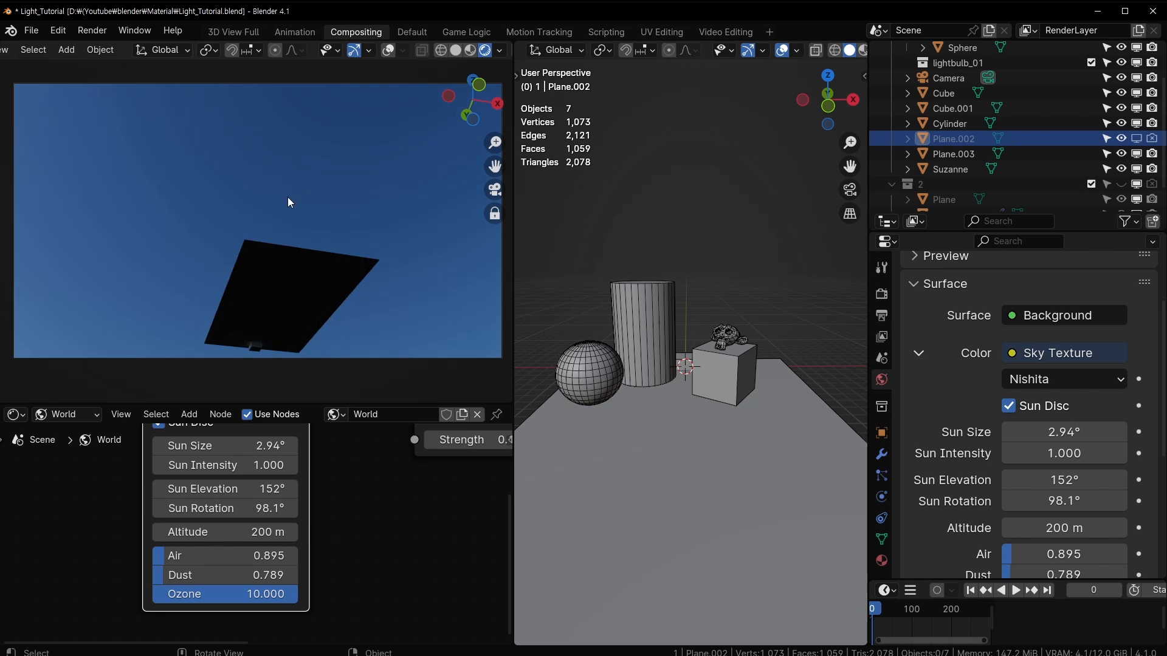
mouse_move(359, 132)
middle_mouse_down()
mouse_move(317, 130)
mouse_move(380, 127)
middle_mouse_up()
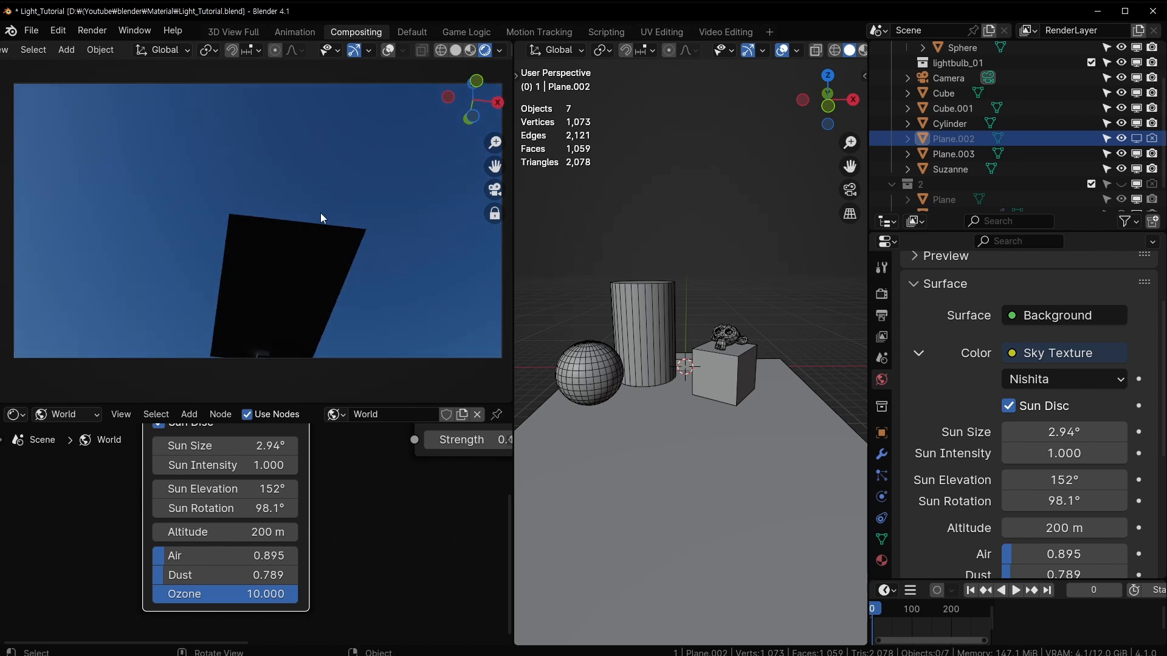
middle_click_drag(322, 217, 192, 248)
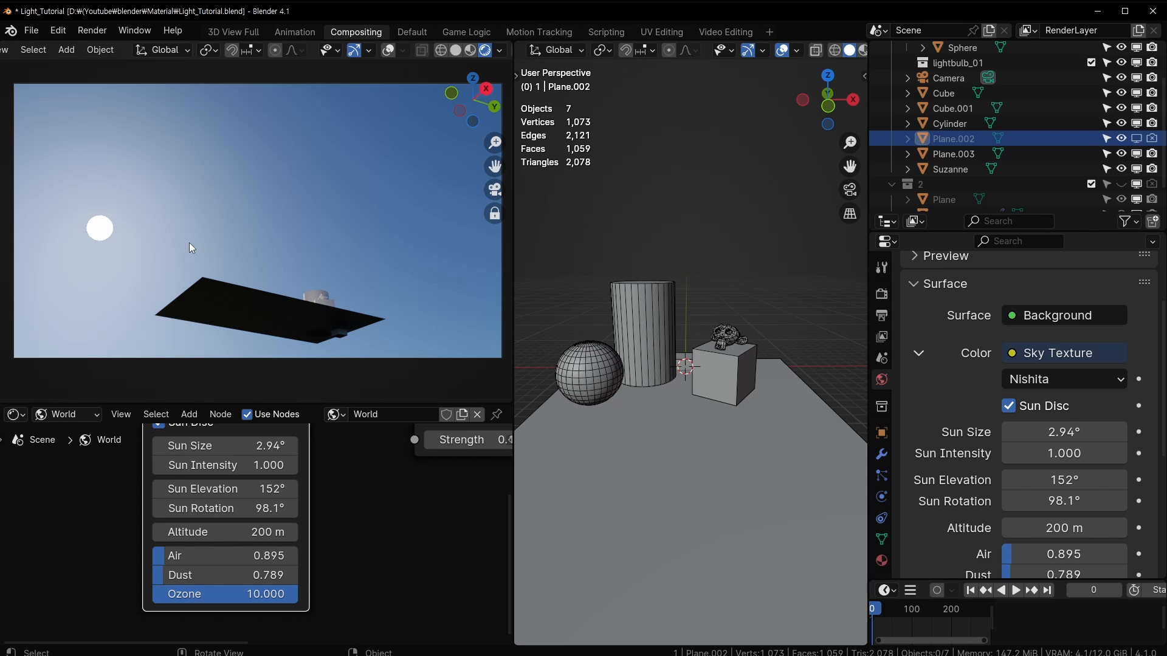
Raise the Sky Texture's Dust density to 7 and inspect the haze around the sun
left_click_drag(212, 575, 285, 574)
middle_click_drag(246, 201, 166, 242)
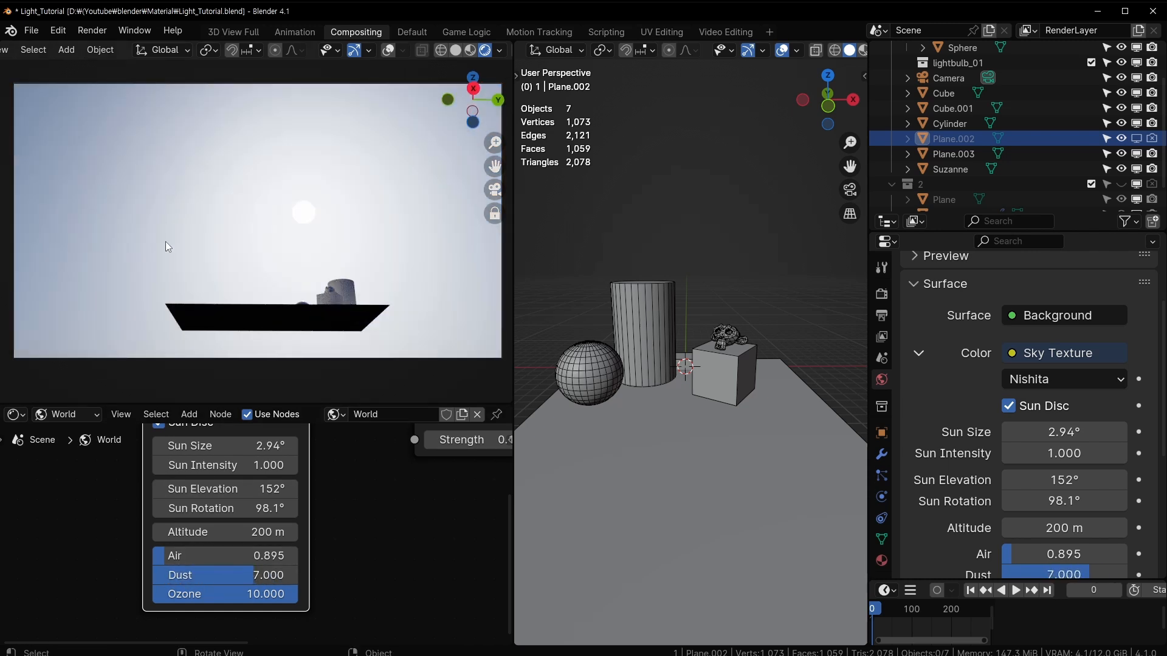
middle_click_drag(249, 182, 253, 130)
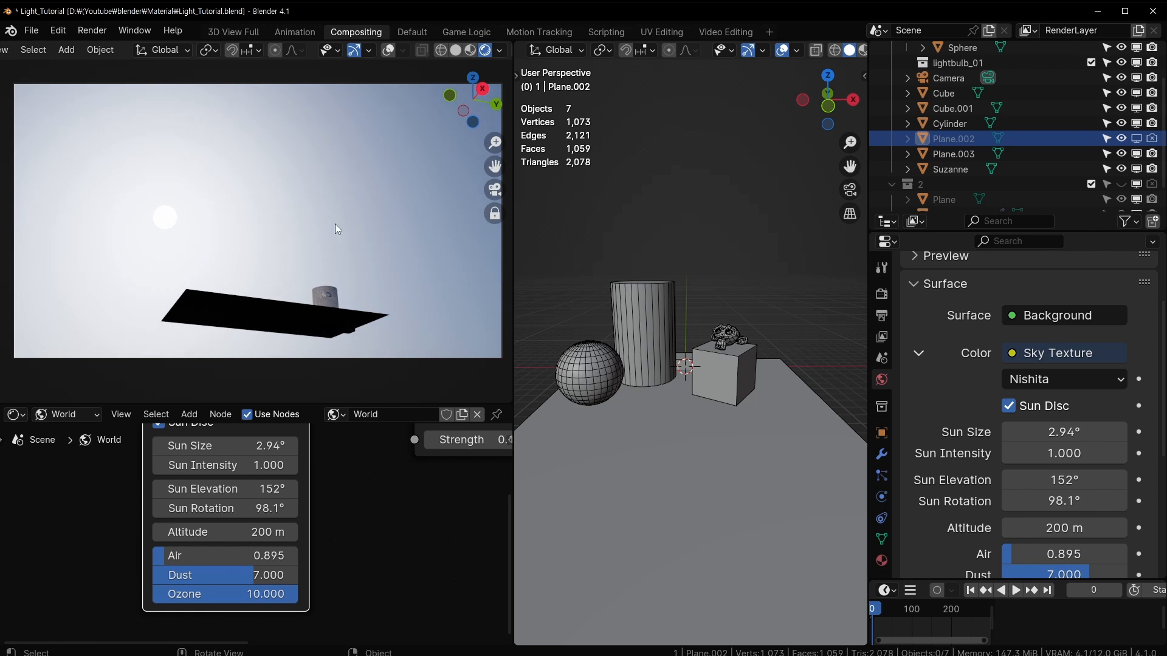
middle_click_drag(338, 229, 398, 229)
Lower the Sky Texture's Dust density to 0.895 and inspect the horizon and the objects on the plane
left_click_drag(244, 573, 128, 574)
middle_click_drag(210, 234, 290, 217)
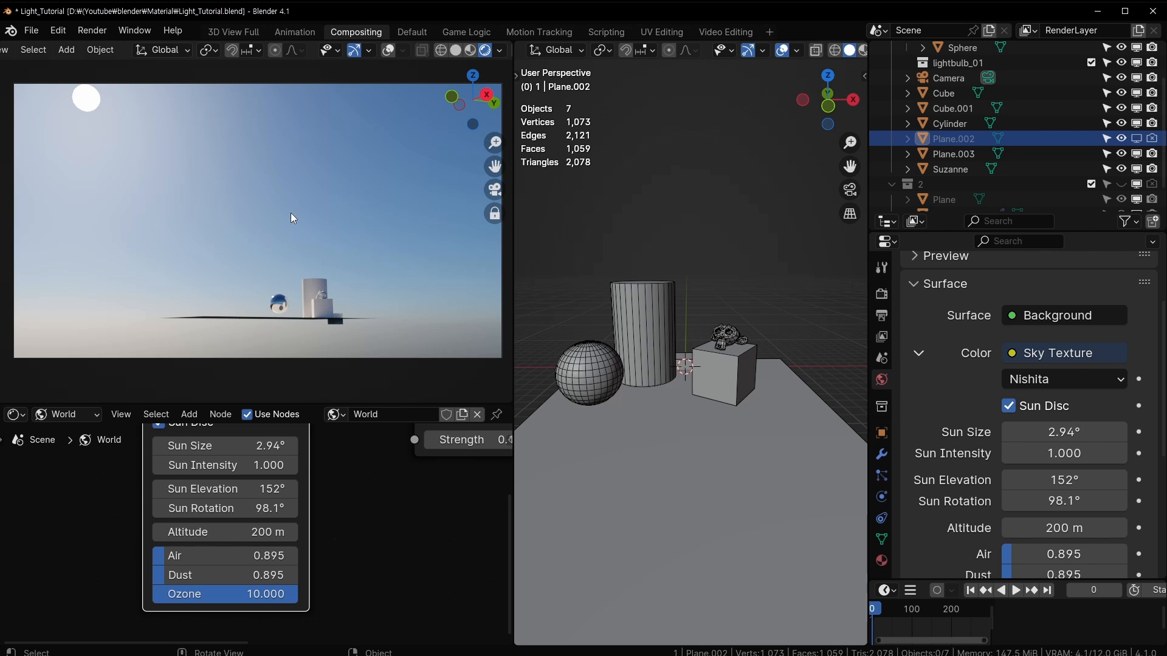
mouse_move(268, 258)
middle_mouse_down()
mouse_move(269, 269)
mouse_move(275, 261)
middle_mouse_up()
scroll(268, 268, "up", 2)
middle_click_drag(358, 94, 277, 277)
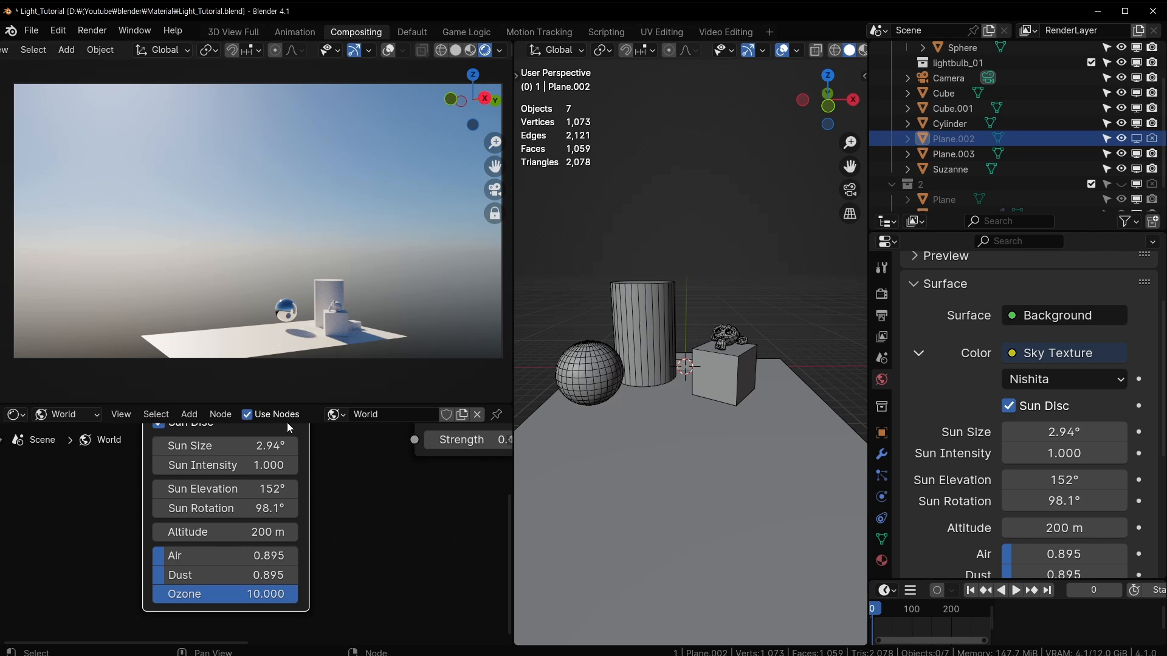
Reduce the Sky Texture's Ozone density to 1.632 and raise its Dust density to 10
mouse_move(283, 593)
left_mouse_down()
mouse_move(153, 594)
mouse_move(296, 594)
left_mouse_up()
middle_click_drag(373, 397, 250, 357)
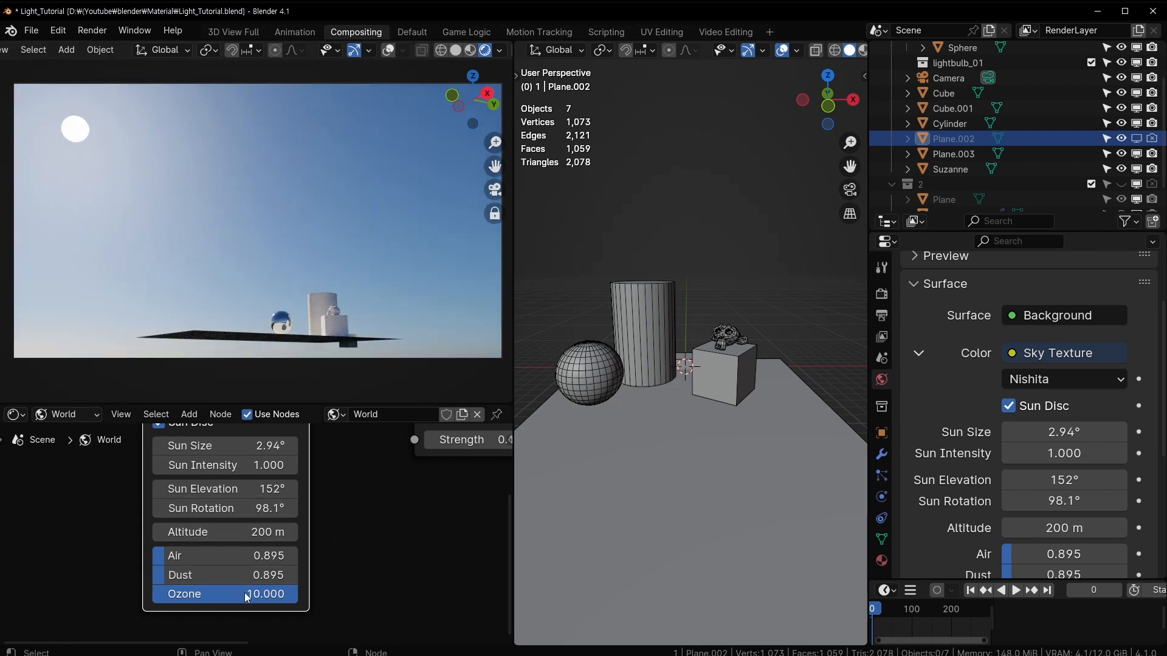
left_click_drag(244, 593, 297, 575)
middle_click_drag(298, 204, 152, 213)
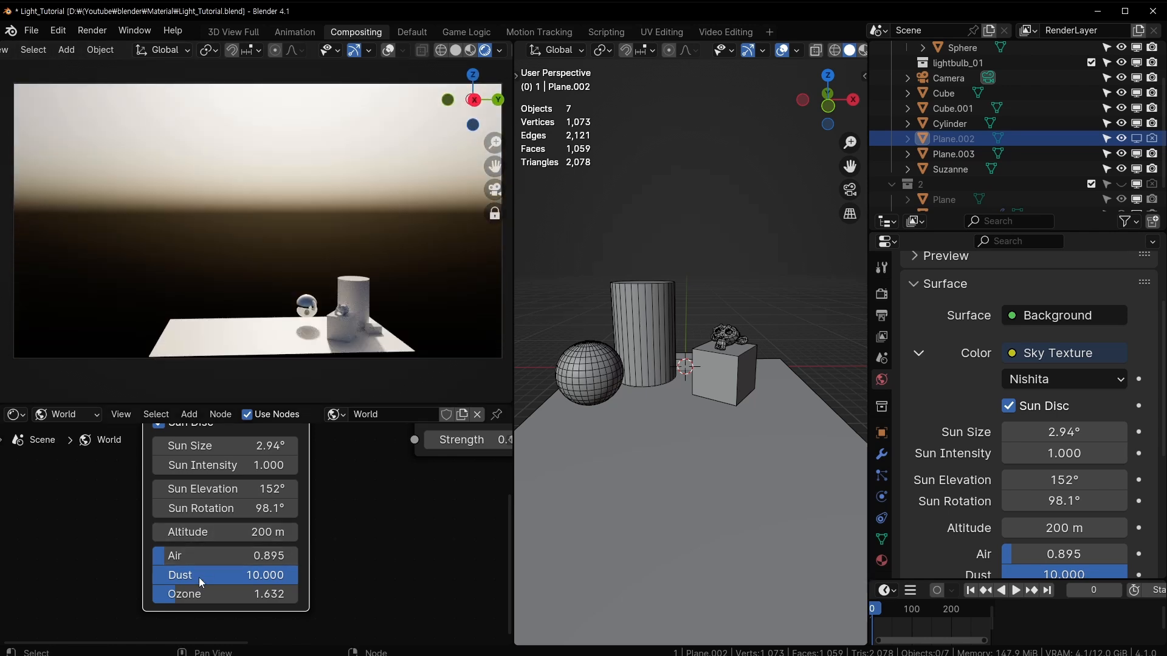
Set the Sky Texture's Dust density to 0.842 and its Ozone density to 1.053
left_click_drag(199, 575, 68, 575)
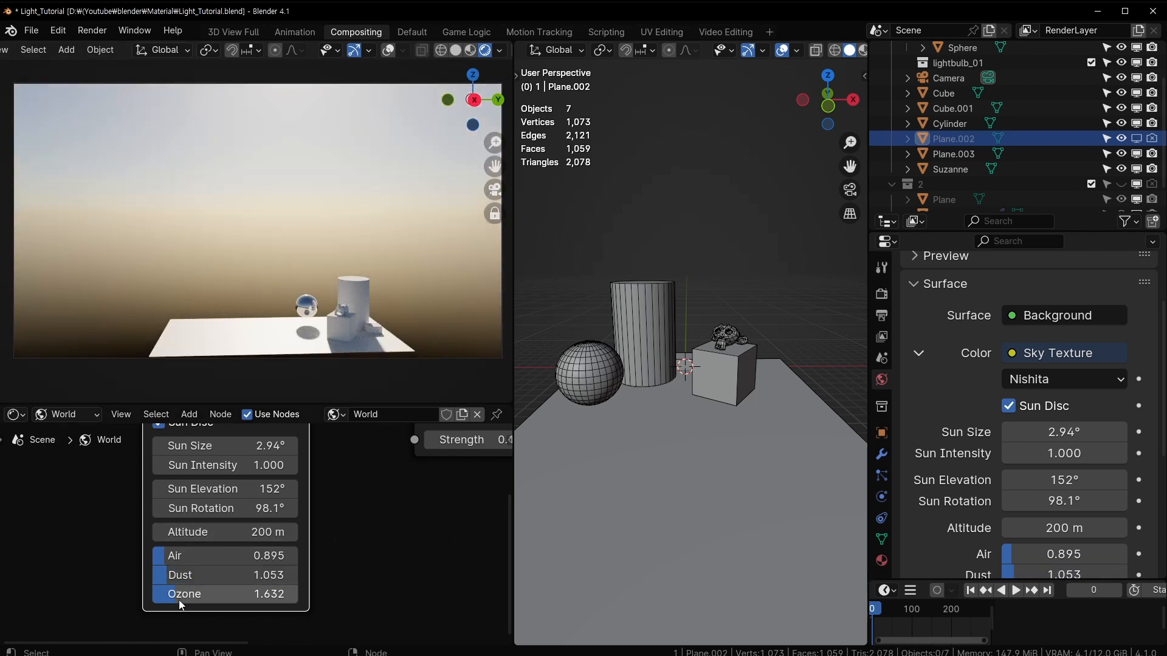
mouse_move(176, 594)
left_mouse_down()
mouse_move(152, 593)
mouse_move(182, 594)
mouse_move(166, 580)
left_mouse_up()
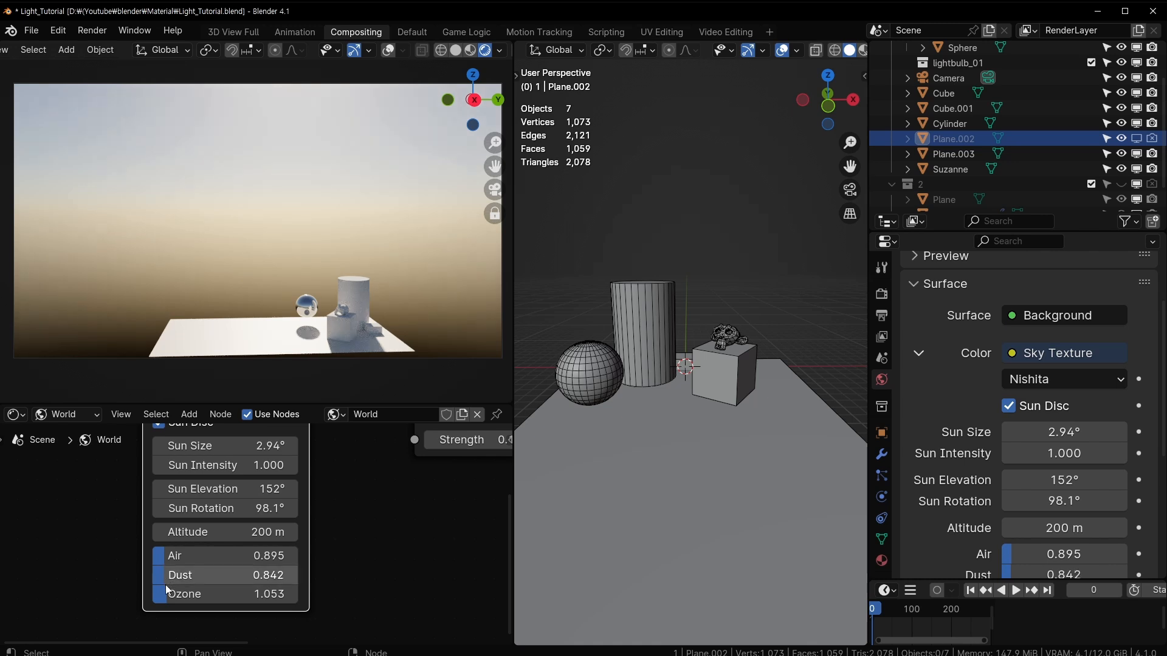
left_click(176, 594)
key("Return")
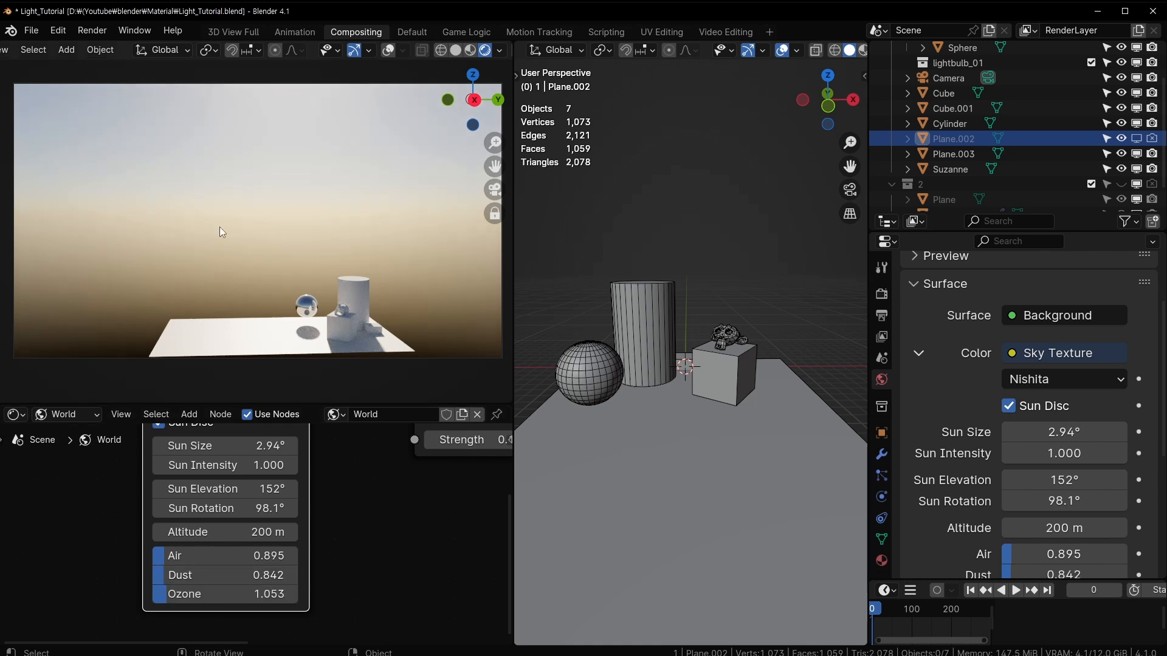
Set the Sky Texture's Sun Rotation to 98.6° and its Sun Elevation to 178° for a low sunset
middle_click_drag(220, 227, 228, 217)
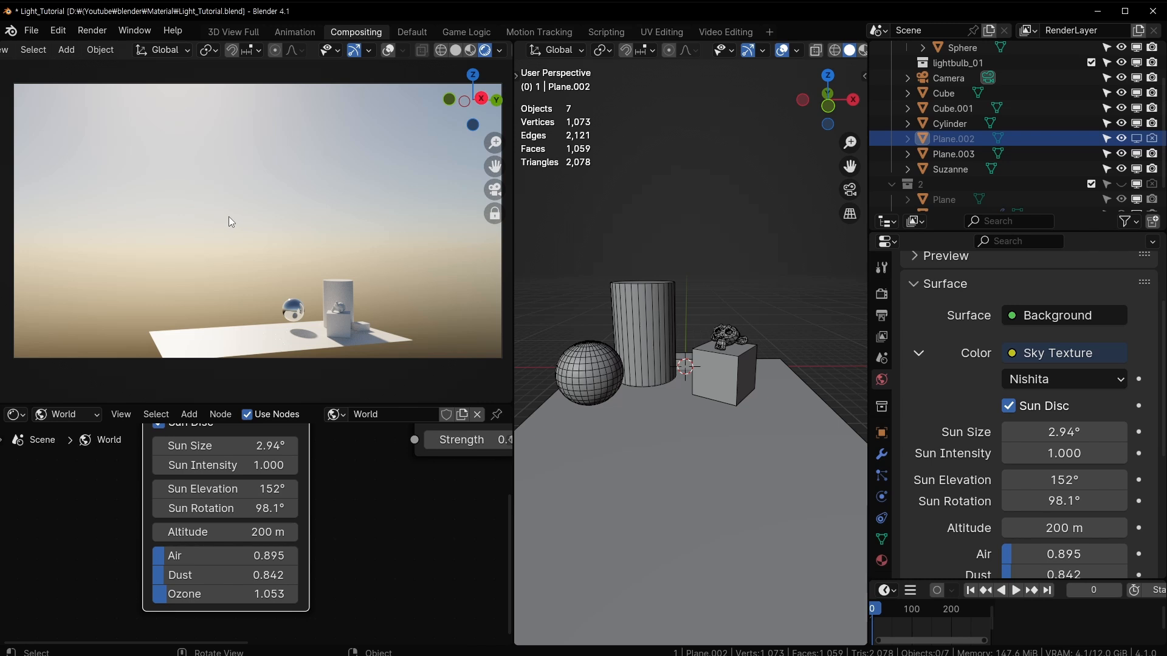
mouse_move(231, 508)
left_mouse_down()
mouse_move(201, 508)
mouse_move(255, 508)
mouse_move(200, 489)
mouse_move(229, 489)
left_mouse_up()
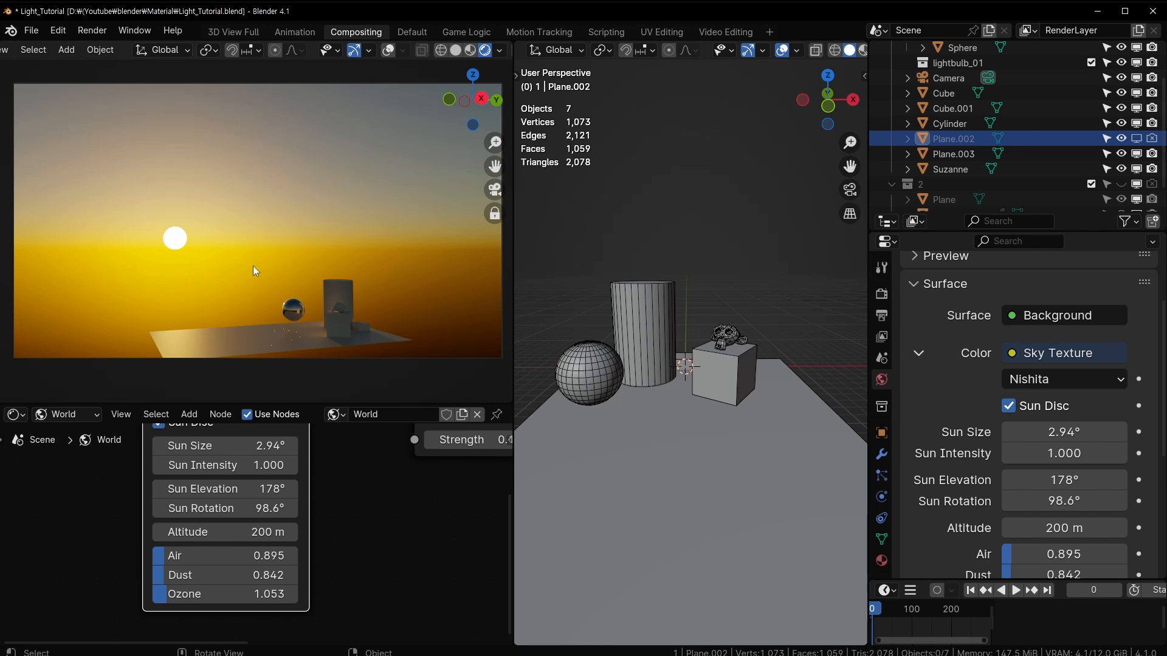
middle_click_drag(277, 204, 292, 291)
Move the Sky Texture node closer to the Background node in the world shader
middle_click_drag(316, 491, 285, 511)
scroll(292, 574, "down", 3)
middle_click_drag(326, 256, 318, 247)
middle_click_drag(291, 492, 284, 527)
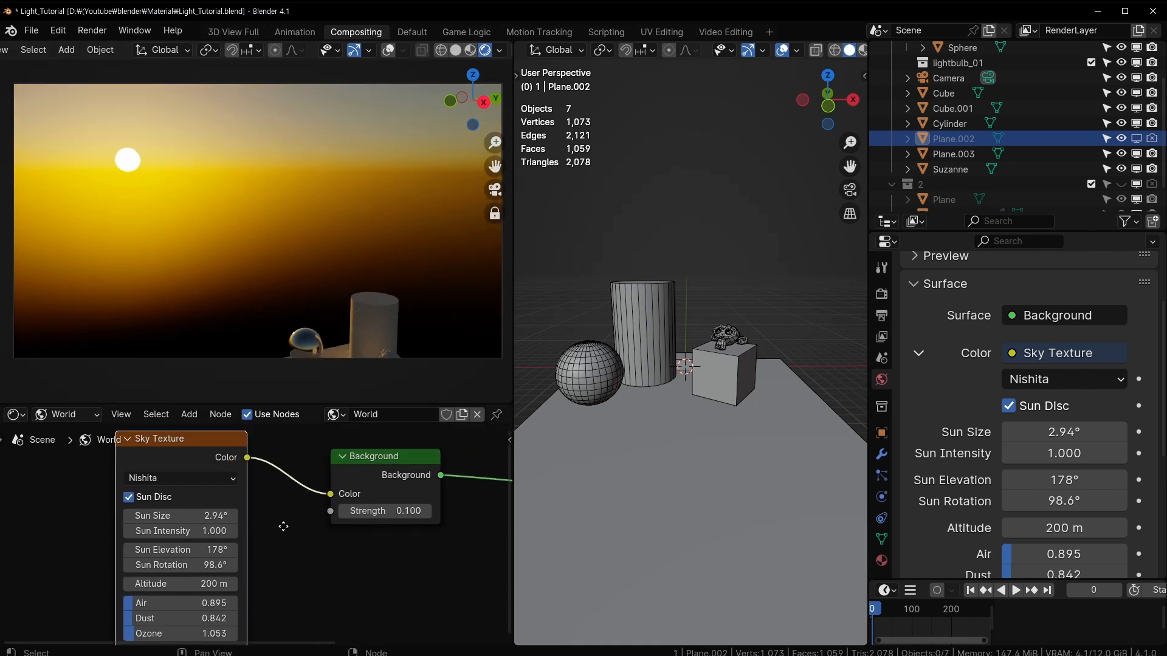
left_click_drag(194, 457, 201, 483)
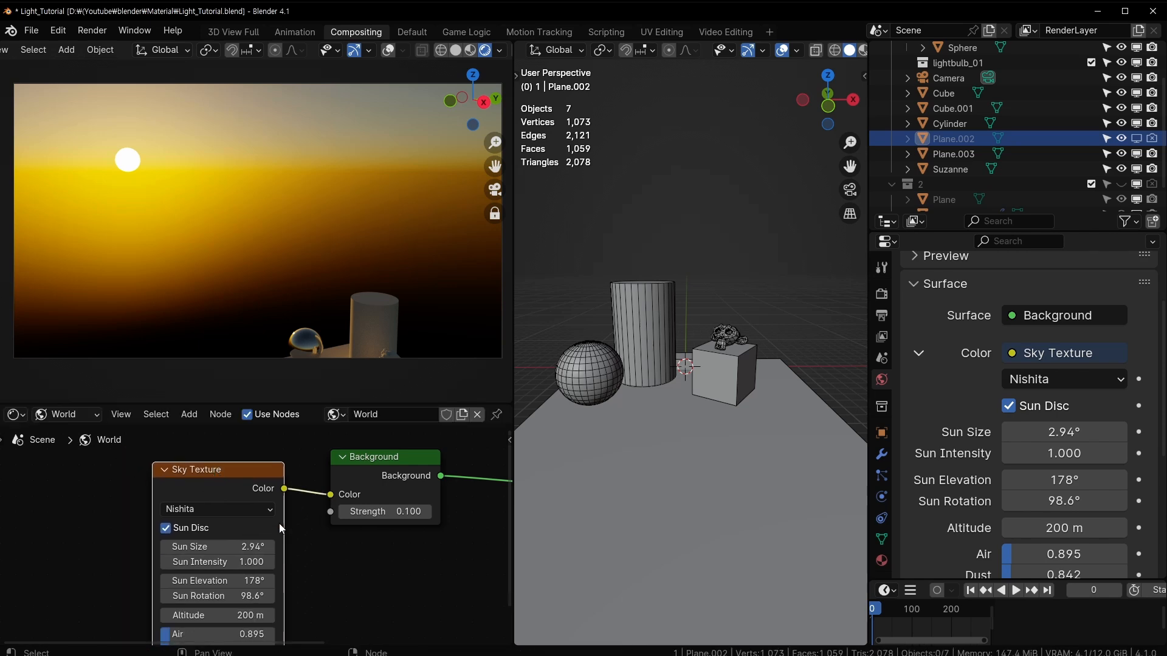